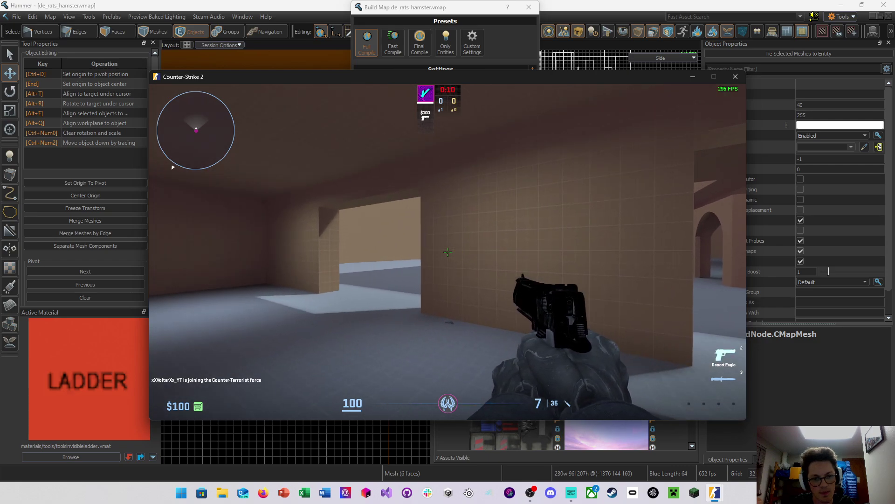
Walk from the side room into the open courtyard of the playtest map and examine the raised overhanging block
key(w)
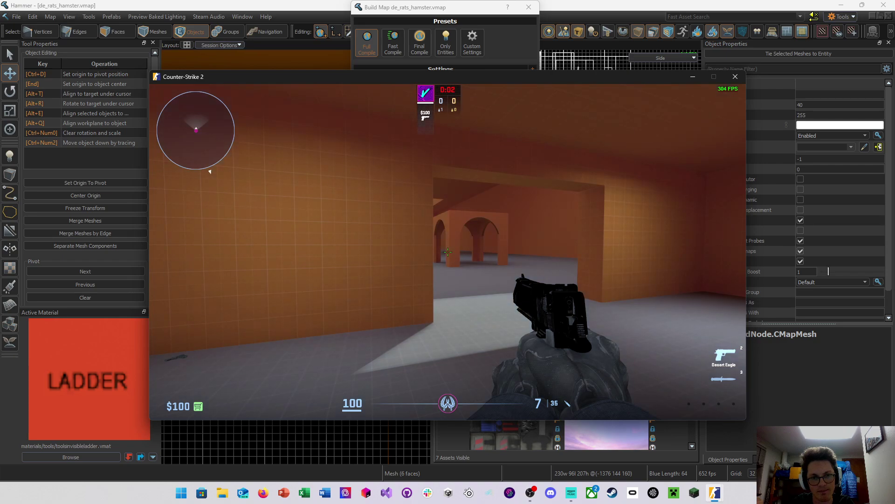
key(w)
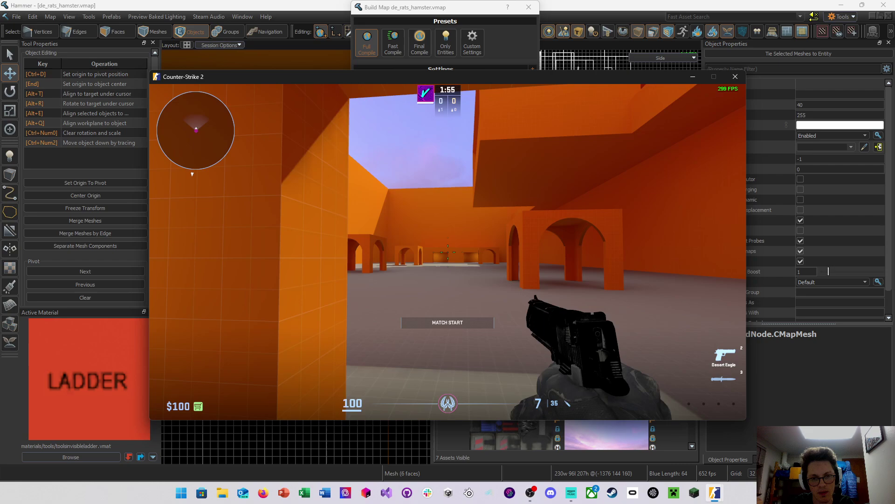
key(w)
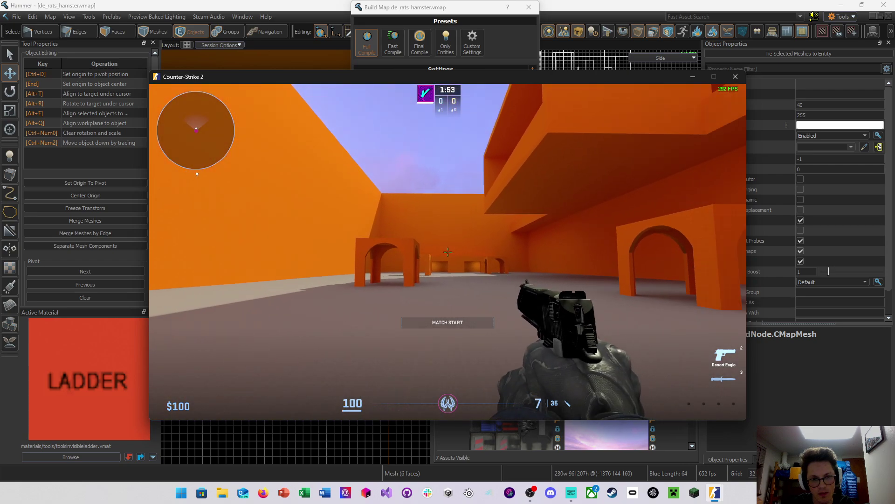
key(w)
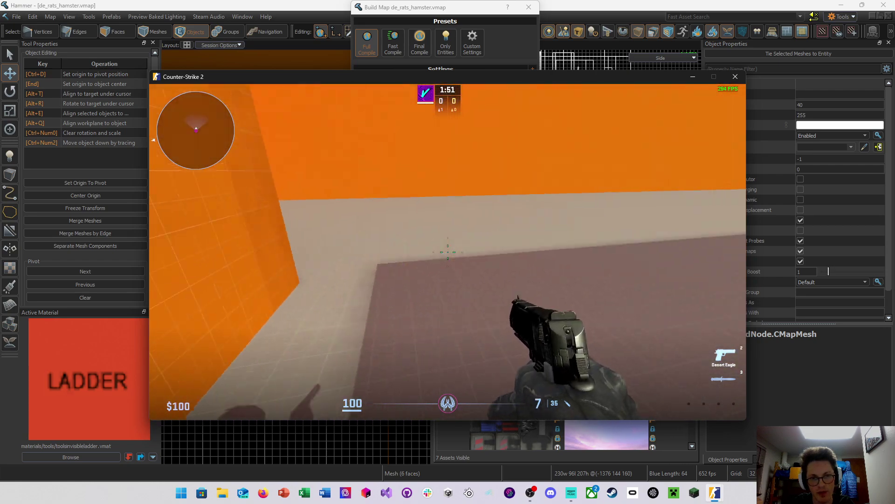
key(w)
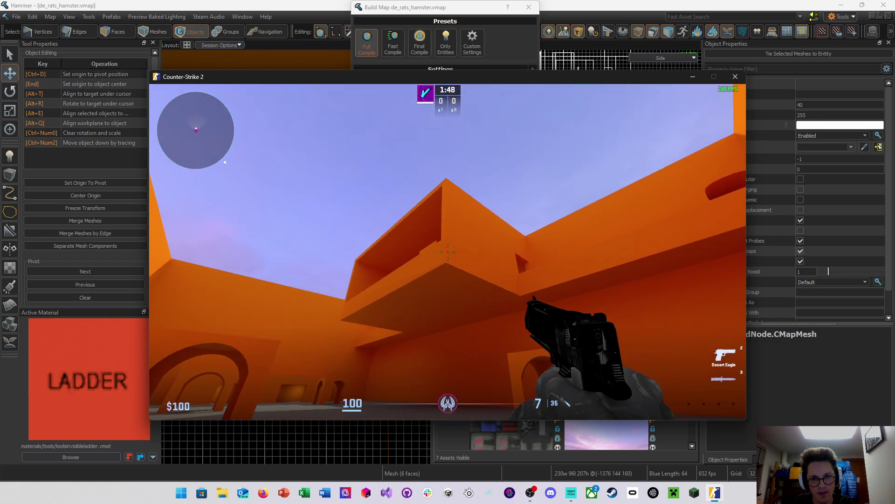
click(448, 251)
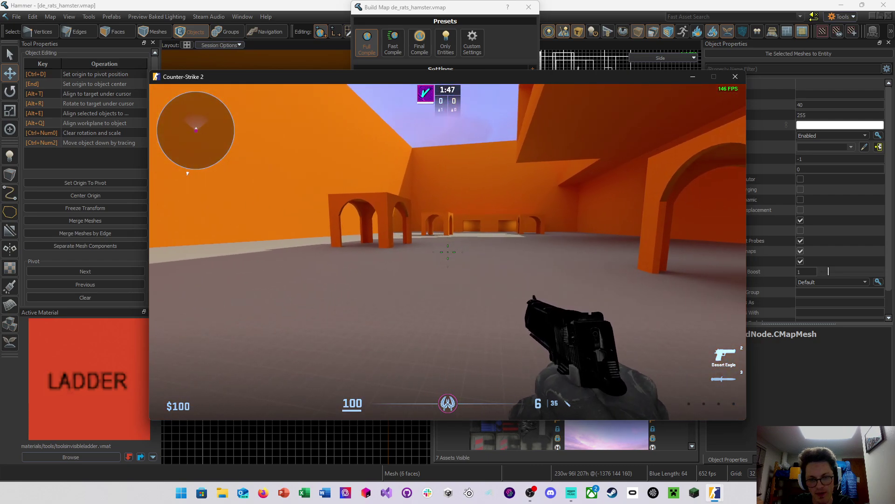
Switch to the knife and enter the rounded wall tunnel to test climbing the invisible ladder inside
key(3)
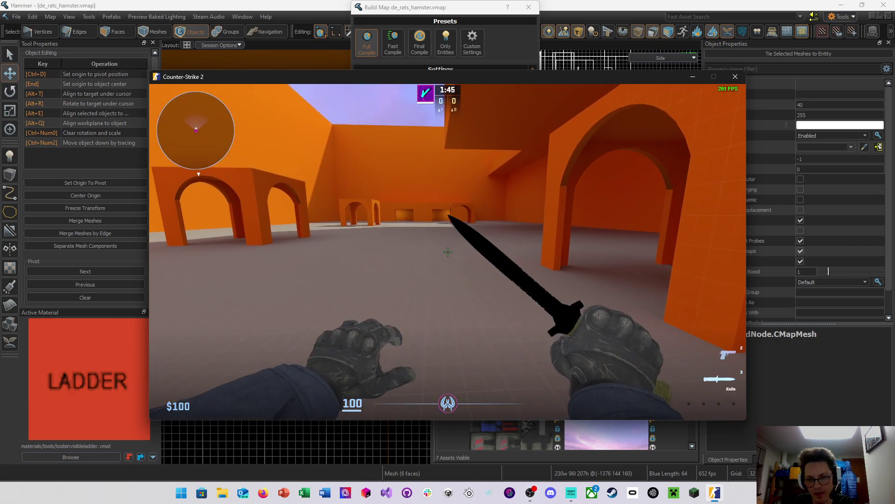
key(w)
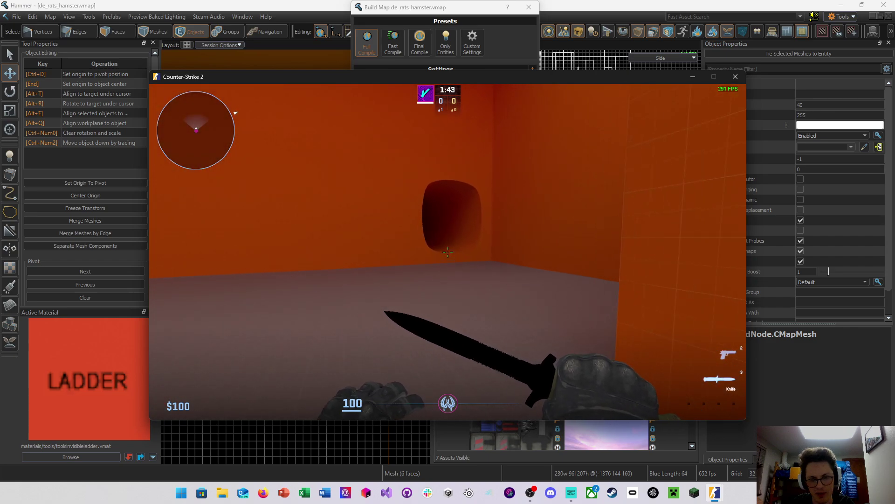
key(f)
key(w)
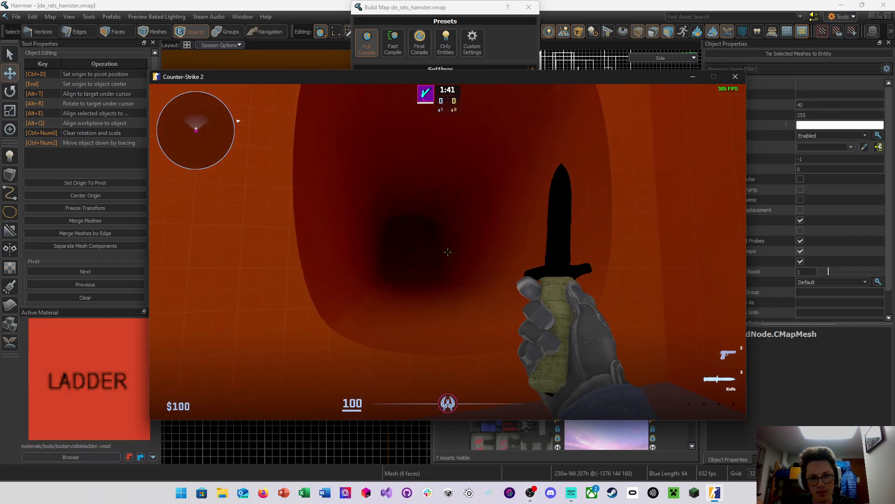
key(w)
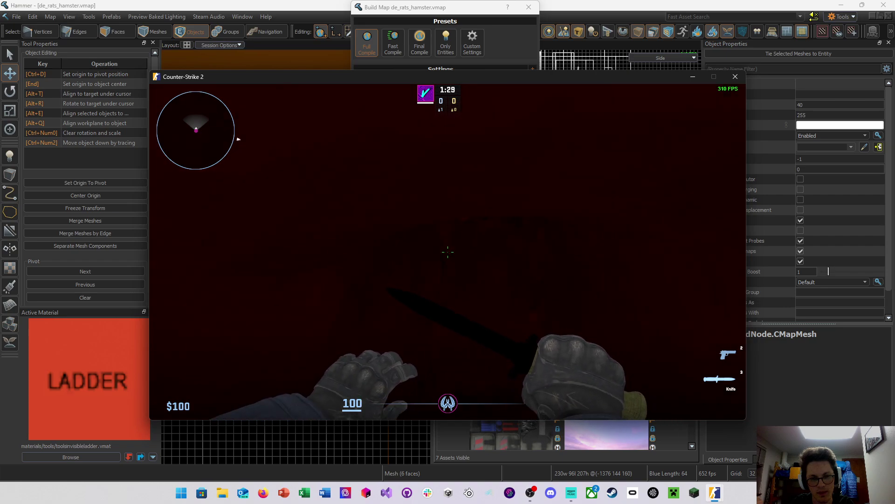
right_click(447, 250)
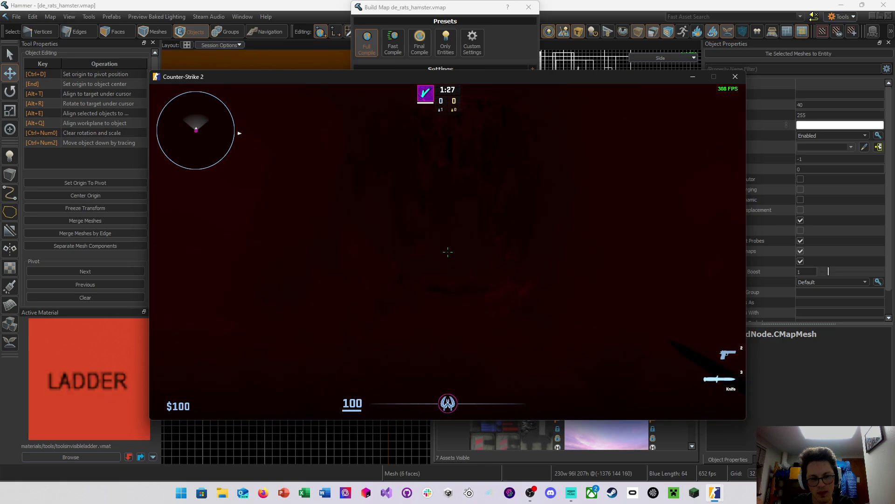
key(w)
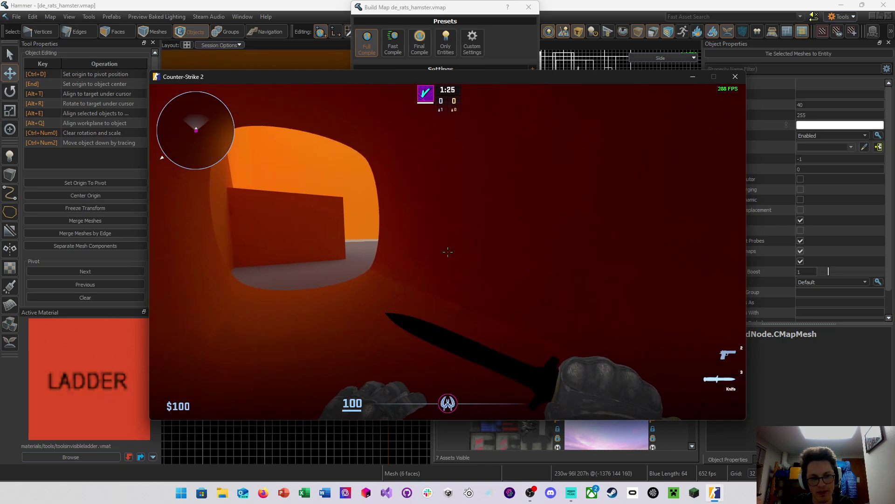
Leave the tunnel and examine the overhanging platform and the upper wall openings from the courtyard floor
key(w)
click(448, 252)
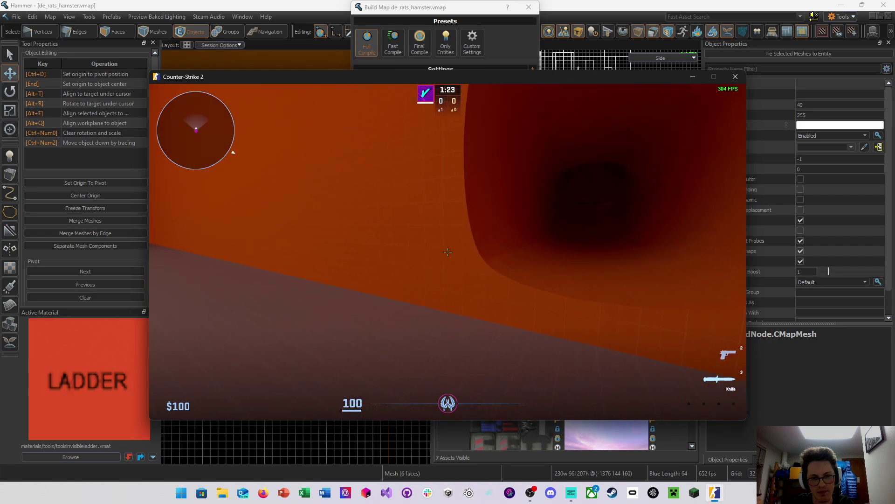
click(448, 251)
click(447, 252)
click(448, 251)
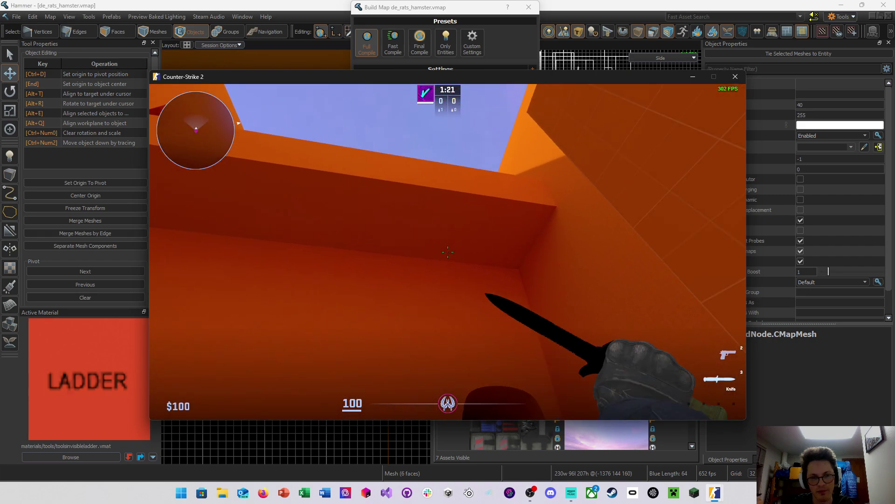
click(448, 251)
key(s)
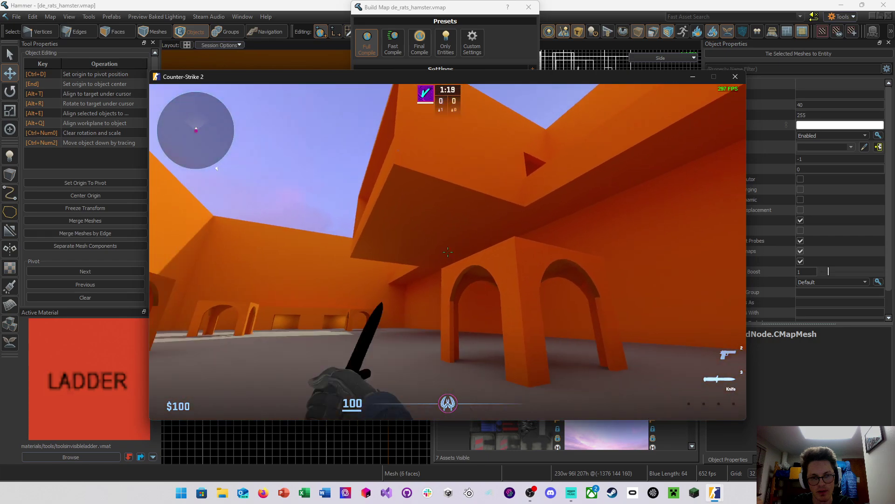
key(s)
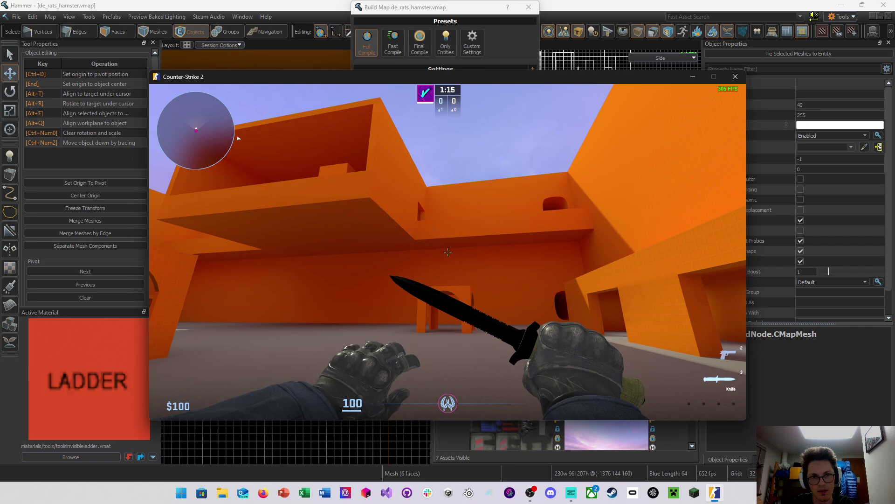
key(s)
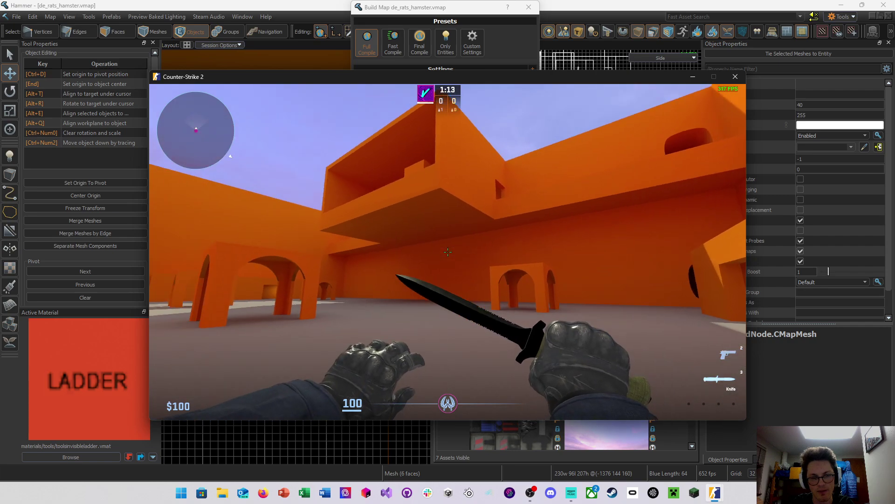
click(448, 252)
key(a)
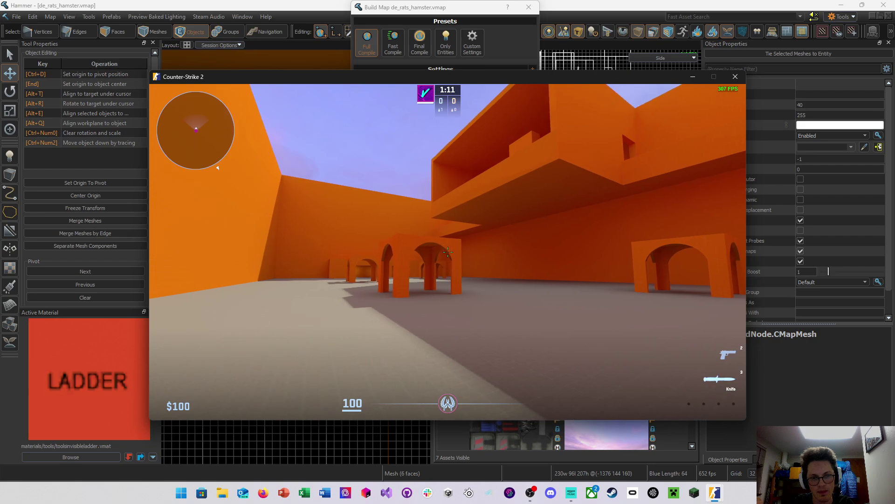
Walk through the arched structures and the covered side corridor to inspect the rest of the courtyard layout
key(w)
click(448, 251)
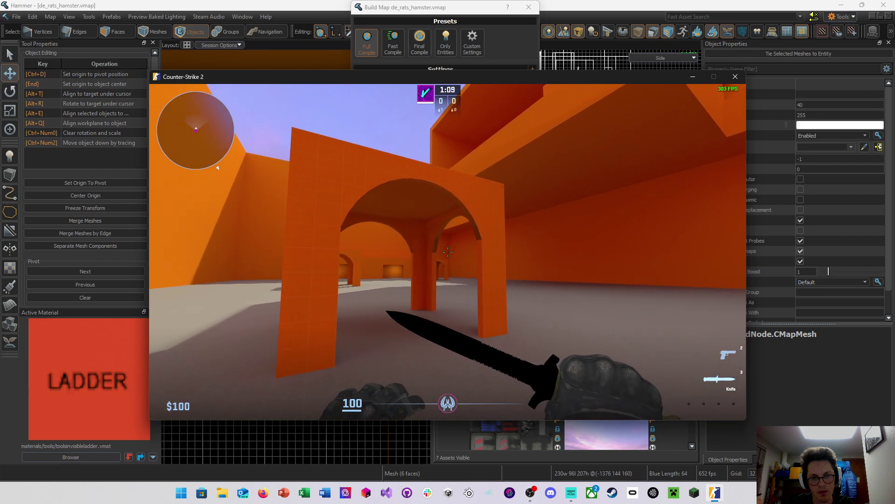
key(w)
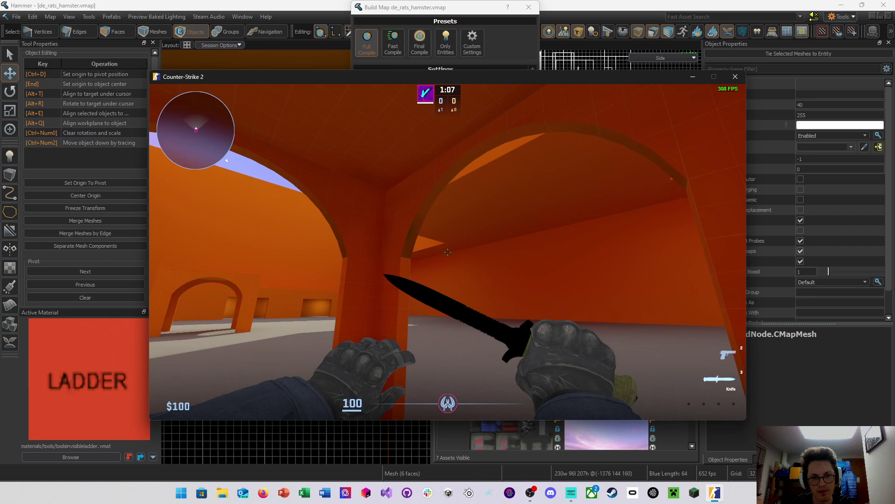
key(w)
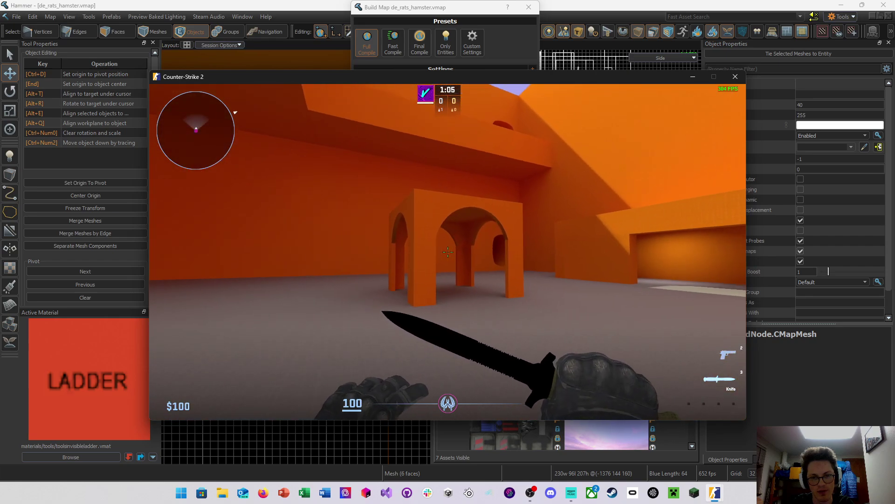
key(w)
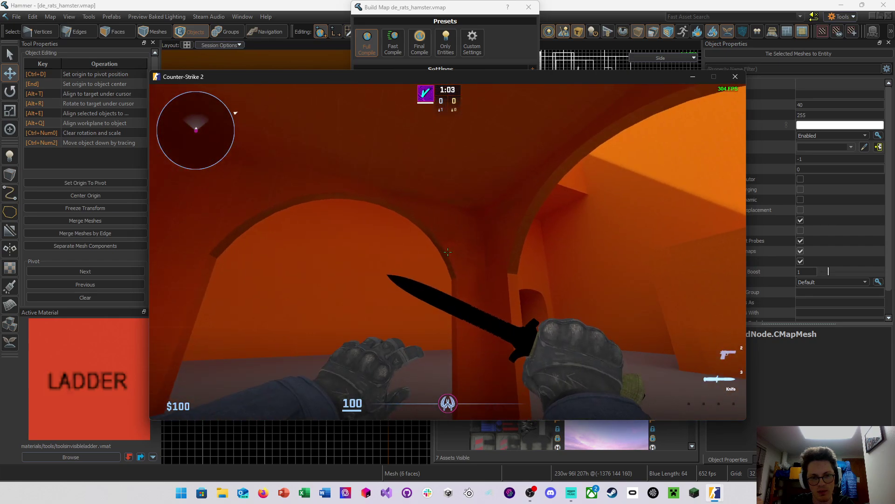
key(w)
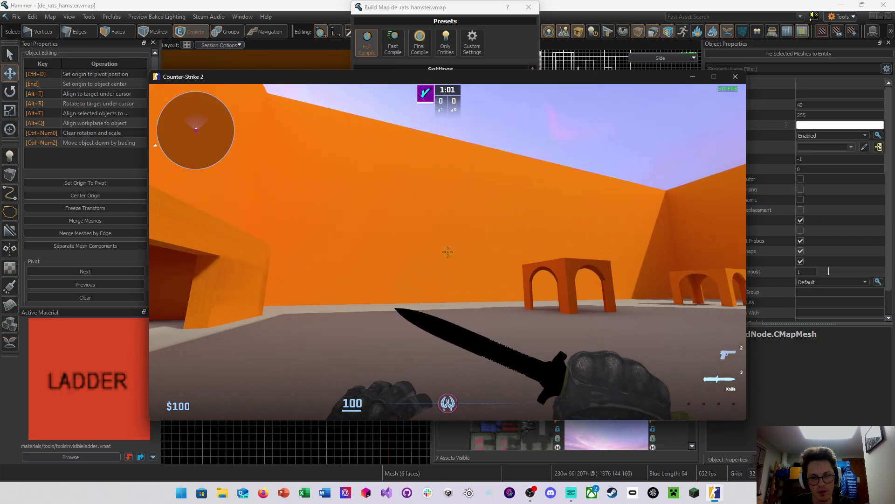
key(w)
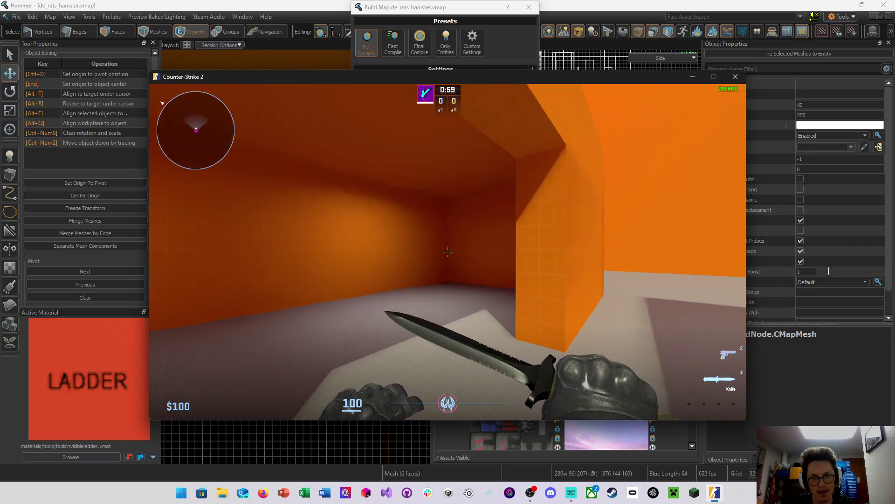
key(w)
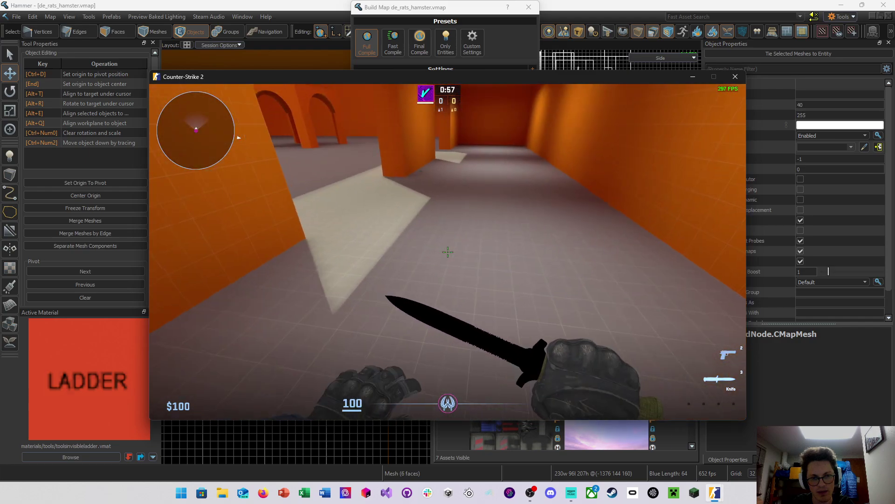
key(w)
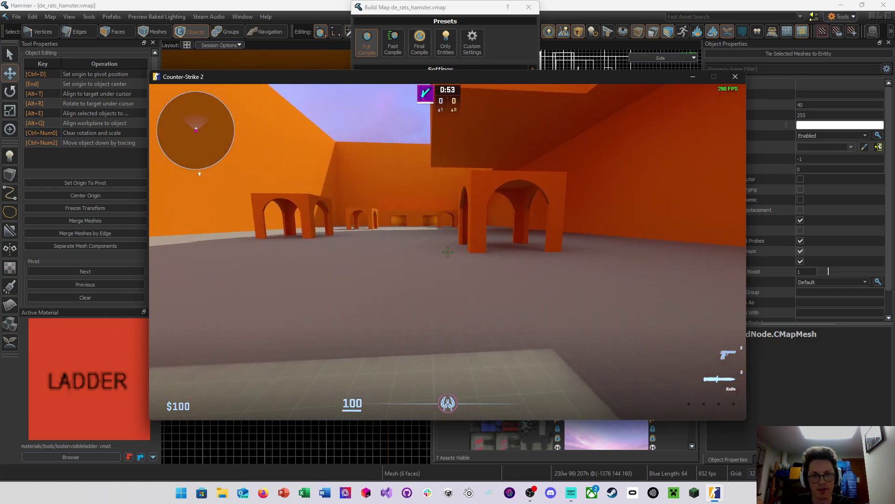
Exit the playtest match to the main menu and return to Hammer with the map build dialog closed
key(Escape)
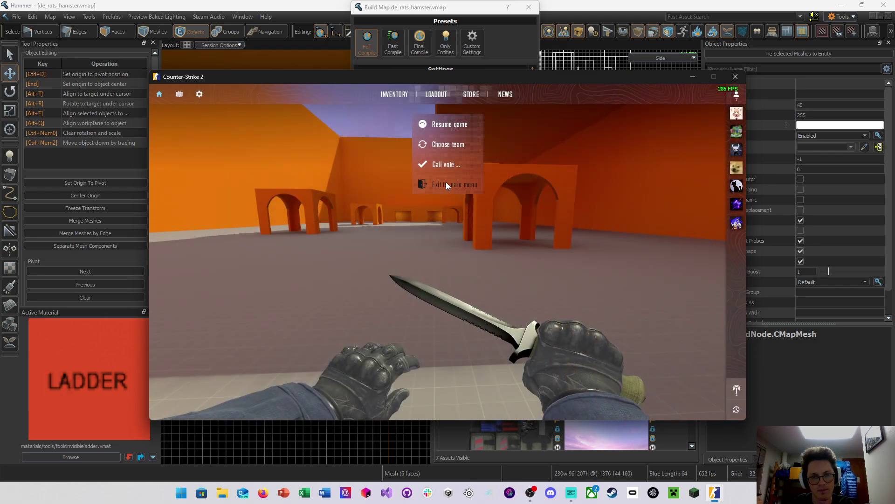
click(446, 184)
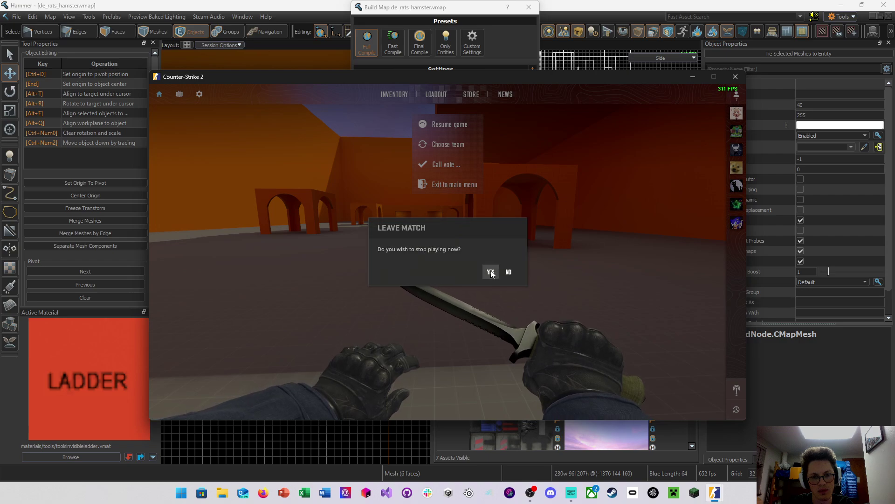
click(491, 272)
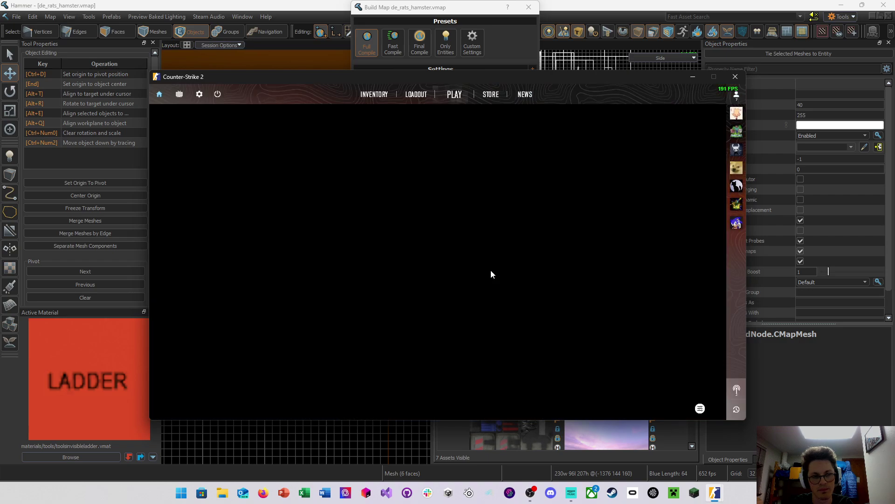
click(692, 77)
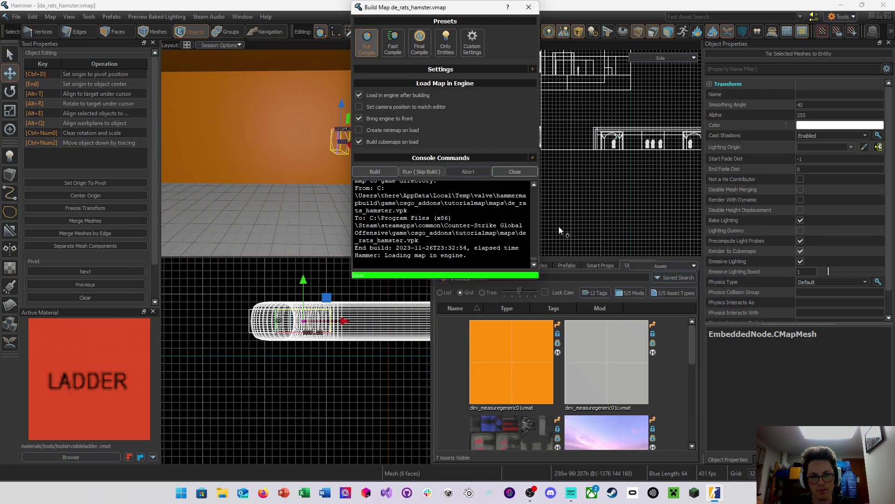
click(529, 7)
Rotate the angled ladder block in the tunnel's lower bend by 75 degrees so it slopes with the inner curve
key(shift+z)
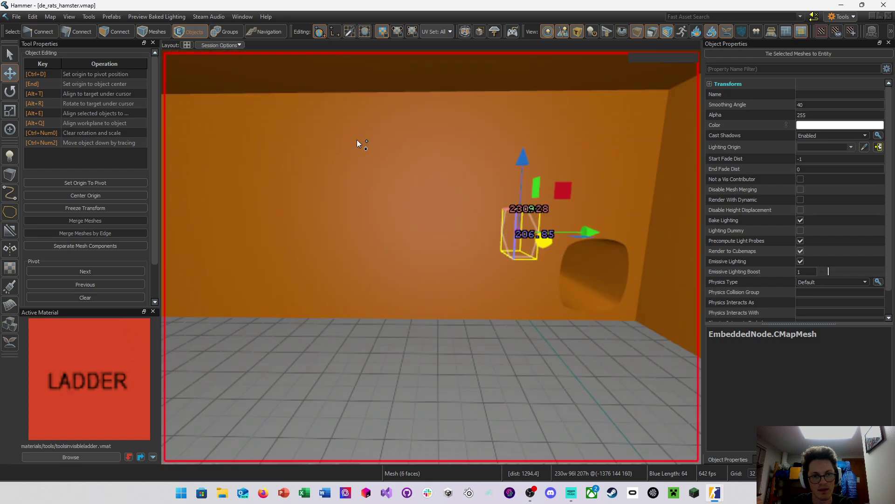
key(z)
key(w)
key(w)
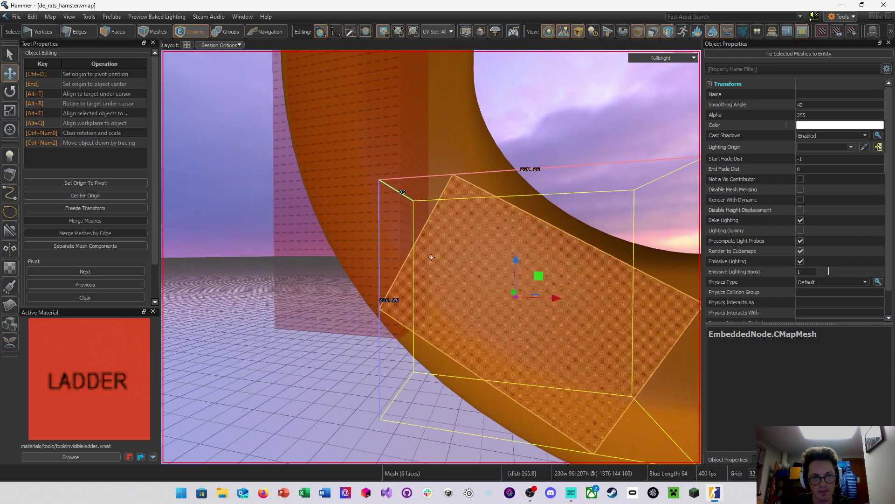
key(z)
key(w)
scroll(422, 231, up, 3)
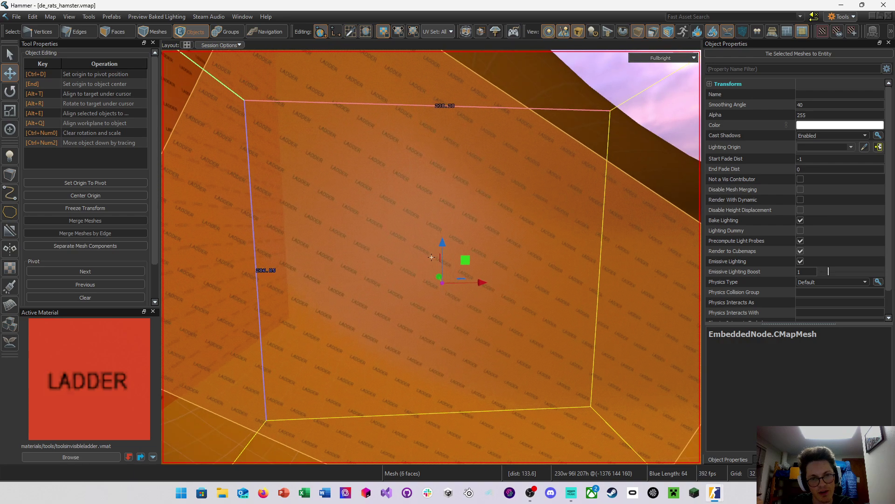
scroll(429, 228, down, 4)
right_click(441, 225)
right_drag(435, 318, 478, 318)
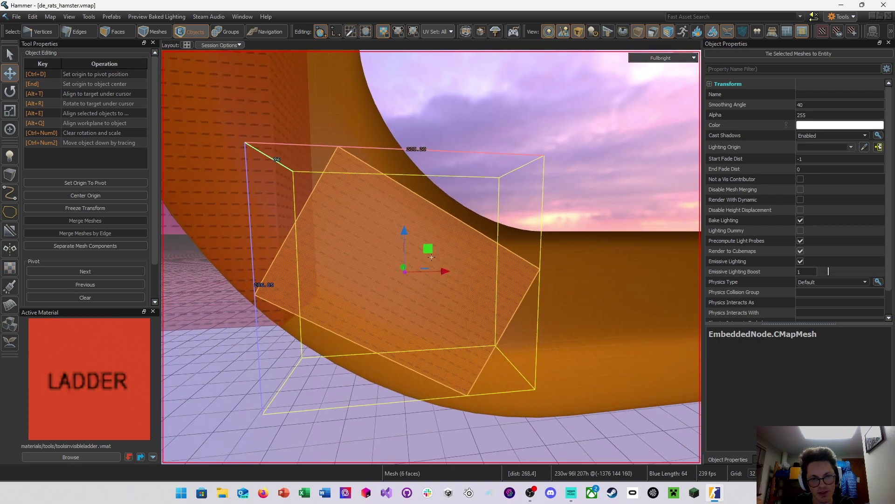
scroll(434, 318, down, 3)
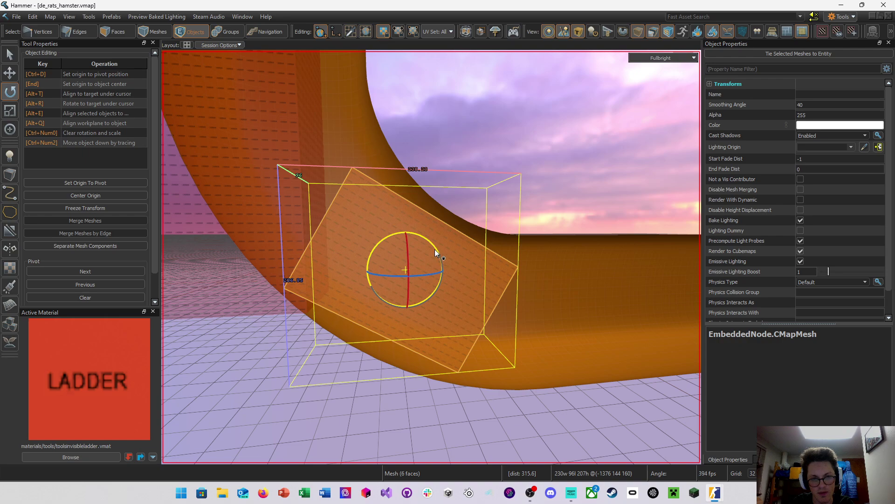
drag(434, 249, 374, 222)
alt+drag(479, 301, 431, 257)
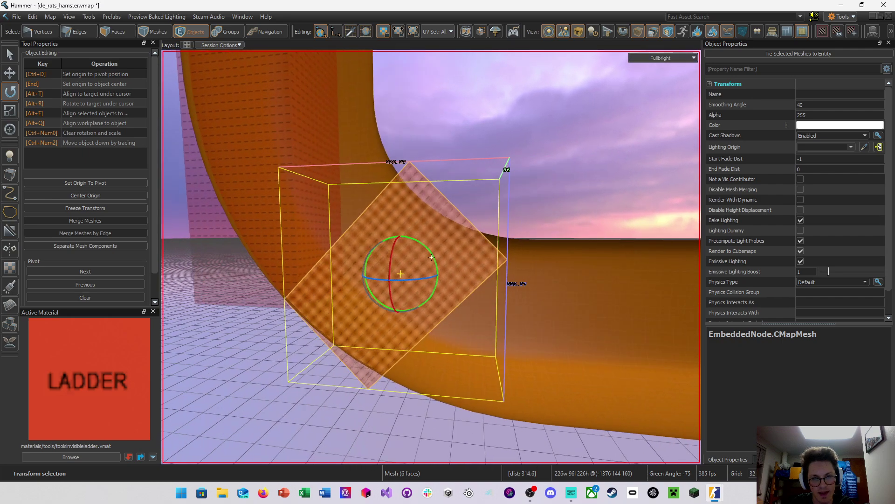
Scale the lower angled ladder block along its own axis to about 212 units wide and 212 units high
key(w)
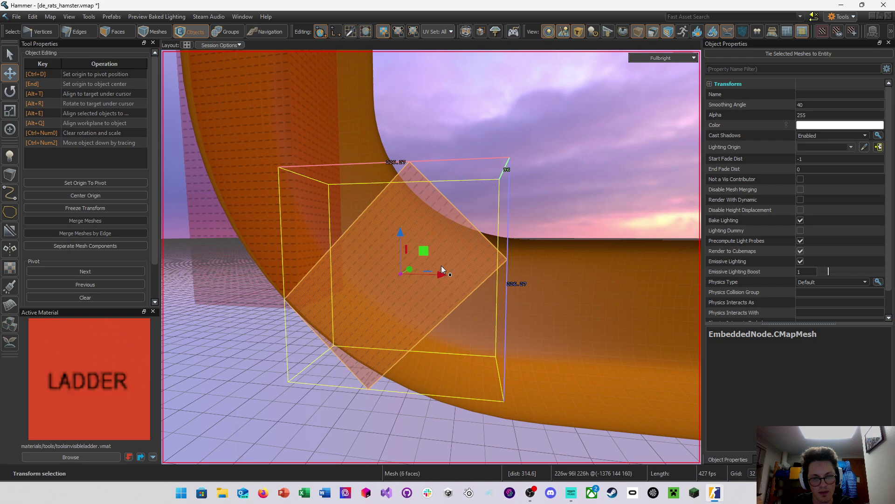
click(15, 55)
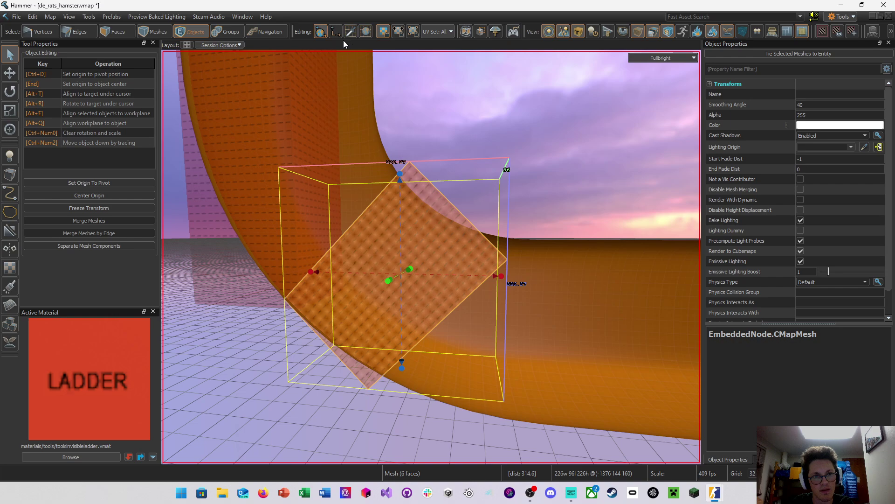
drag(459, 212, 440, 223)
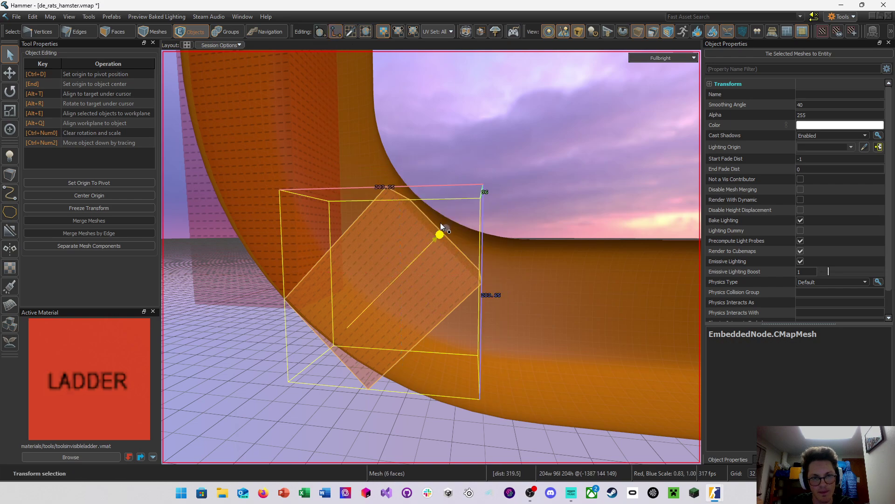
drag(347, 325, 374, 314)
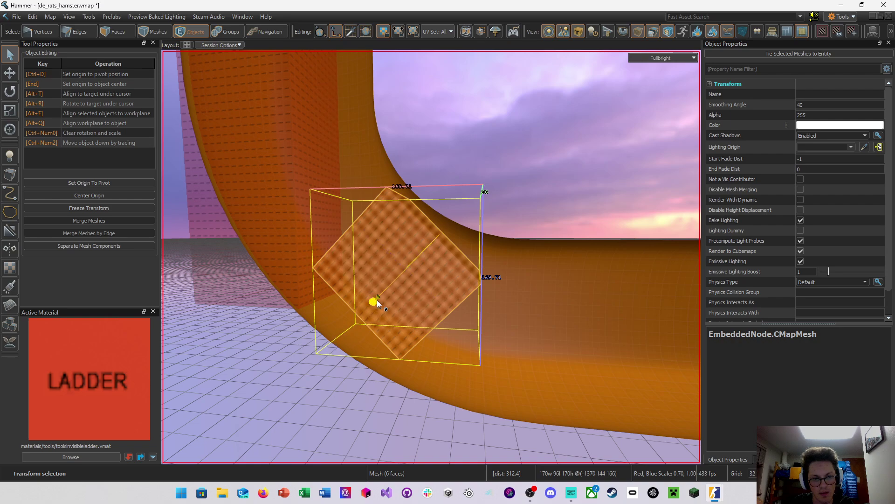
drag(376, 300, 356, 323)
right_drag(360, 321, 381, 293)
key(a)
key(d)
drag(435, 233, 434, 230)
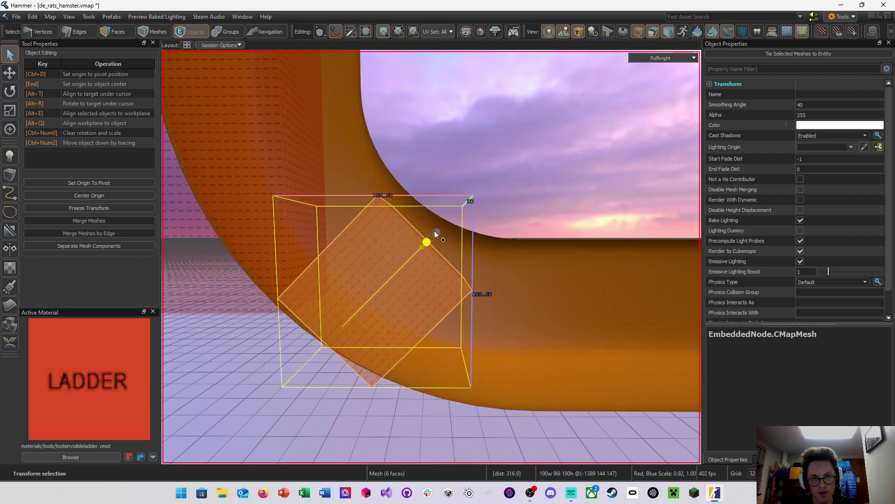
Widen the tall vertical ladder block to 192 units toward the inner side of the tunnel
key(a)
mouse_move(409, 231)
right_down()
mouse_move(400, 233)
mouse_move(436, 234)
mouse_move(422, 242)
right_up()
click(422, 241)
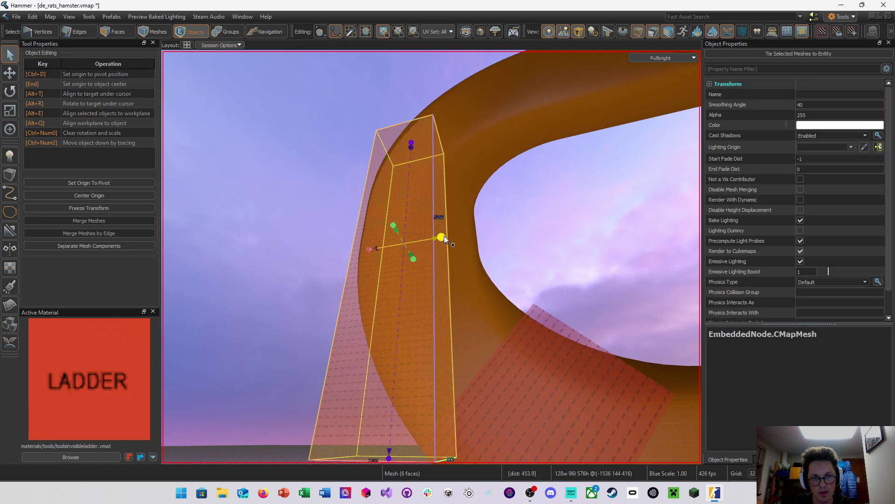
drag(444, 236, 481, 241)
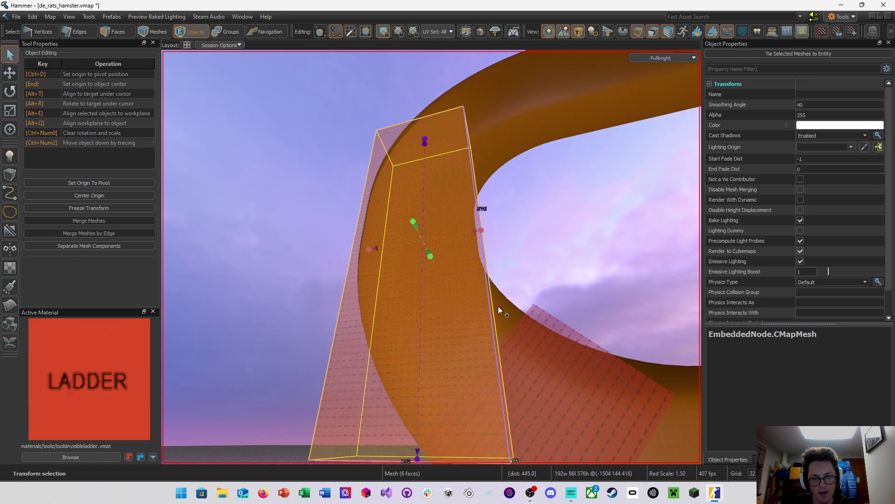
Duplicate the lower angled ladder block and raise the copy into the tunnel's upper bend
right_drag(498, 310, 431, 259)
click(459, 298)
right_drag(459, 298, 432, 257)
key(s)
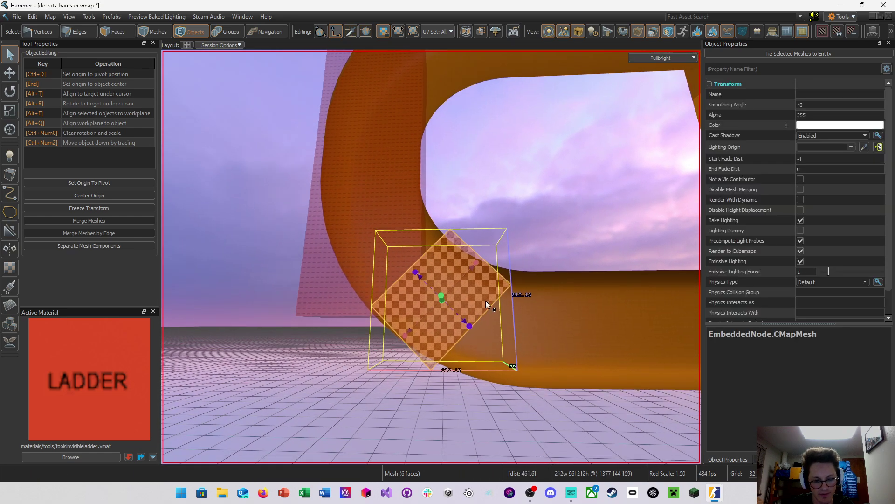
key(w)
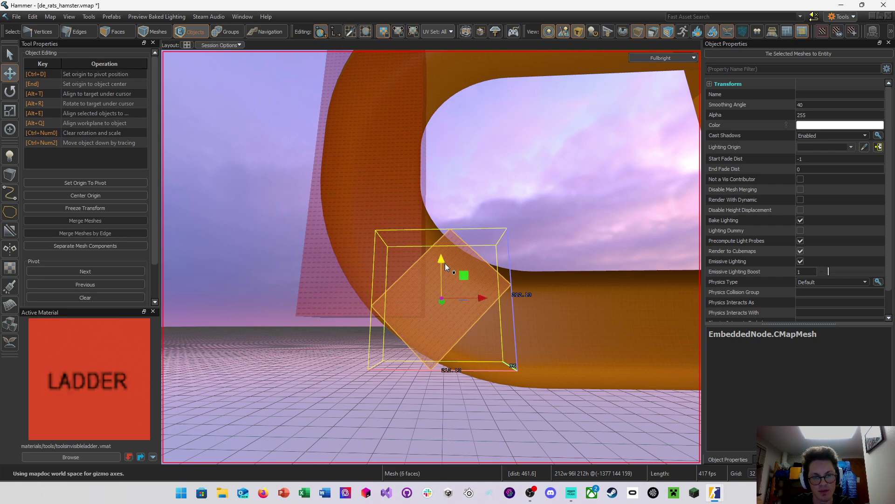
shift+drag(445, 263, 455, 93)
mouse_move(468, 154)
right_down()
mouse_move(431, 256)
mouse_move(478, 195)
right_up()
drag(420, 232, 429, 209)
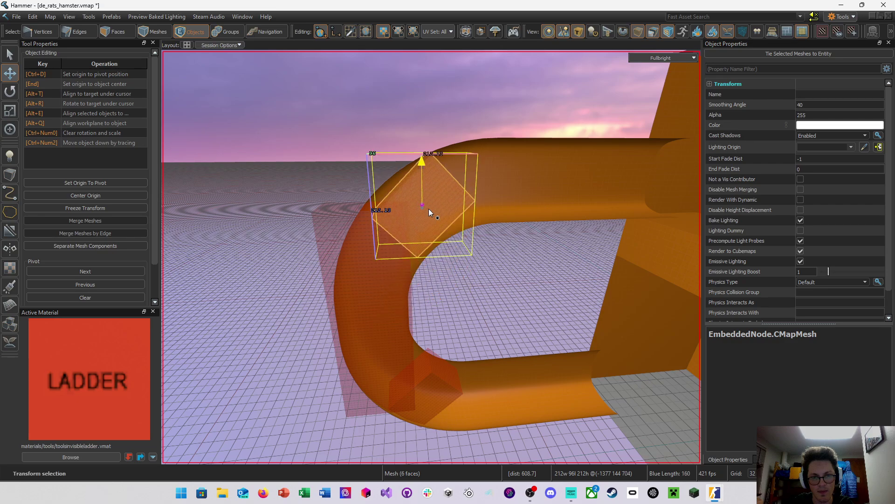
Rotate the copied ladder block in the upper bend by 90 degrees
right_drag(429, 210, 486, 244)
key(e)
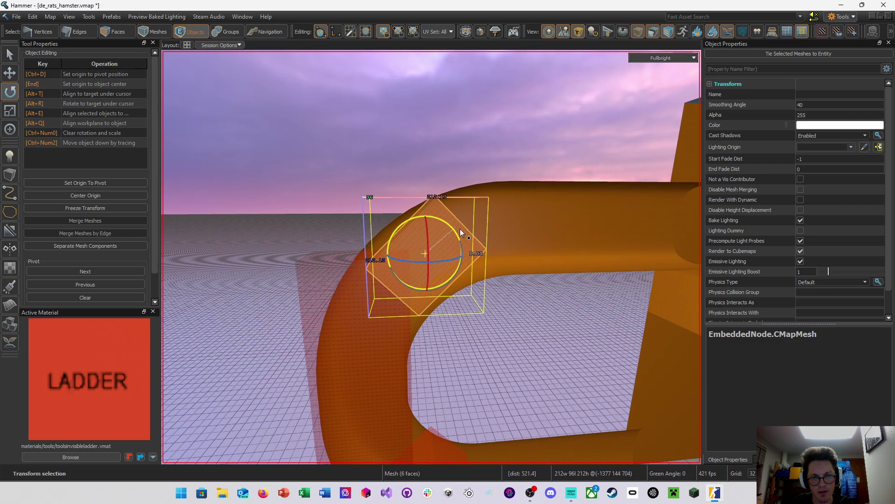
drag(459, 229, 571, 358)
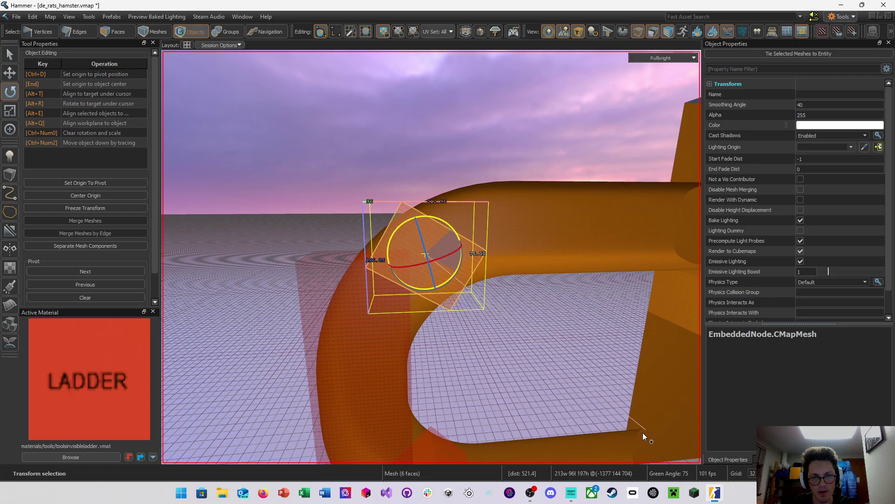
drag(643, 434, 610, 466)
right_drag(554, 369, 431, 257)
Compare the ladder blocks in both bends and rotate the upper block another 30 degrees
key(s)
key(w)
key(d)
key(a)
key(s)
key(w)
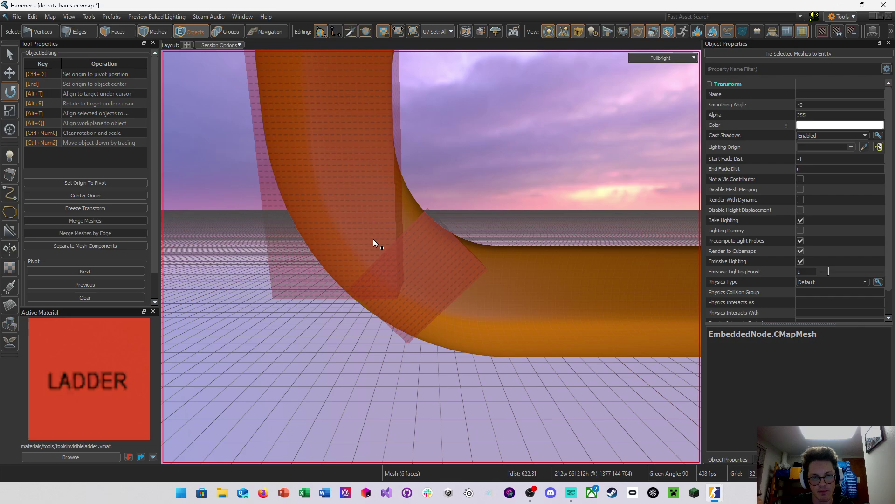
right_drag(445, 256, 431, 257)
key(w)
key(s)
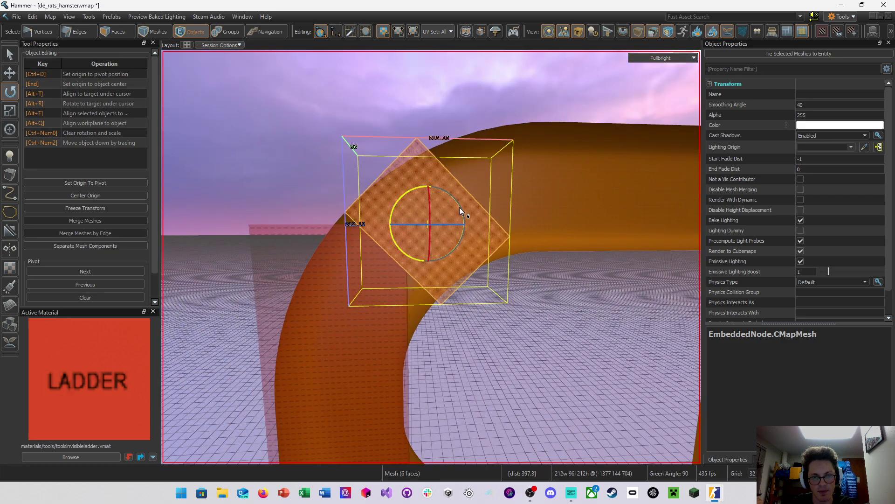
drag(460, 207, 421, 184)
Tilt the lower bend's ladder block steeper with a slight upward nudge, and save the map
right_drag(381, 242, 420, 233)
key(w)
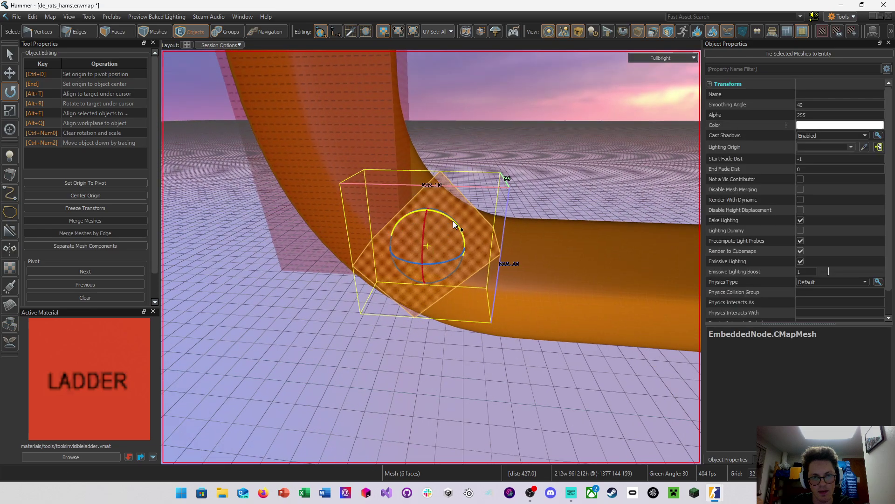
drag(452, 220, 432, 211)
right_drag(433, 211, 432, 257)
key(t)
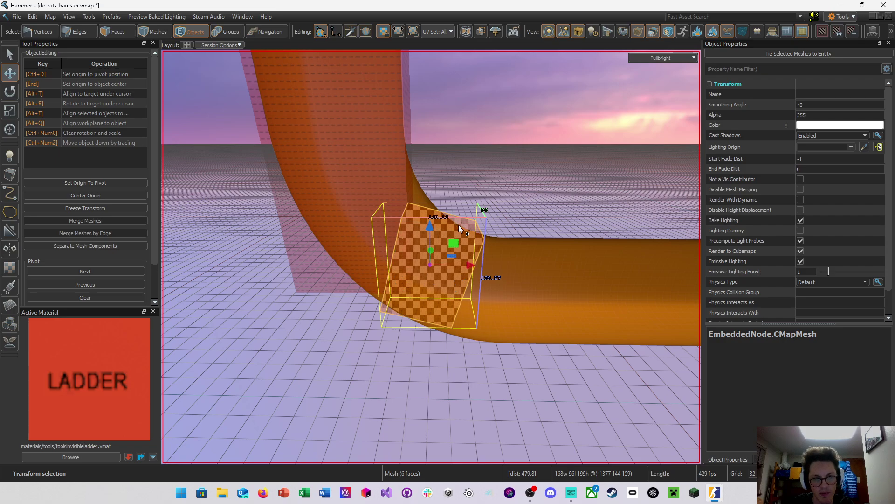
drag(429, 225, 429, 256)
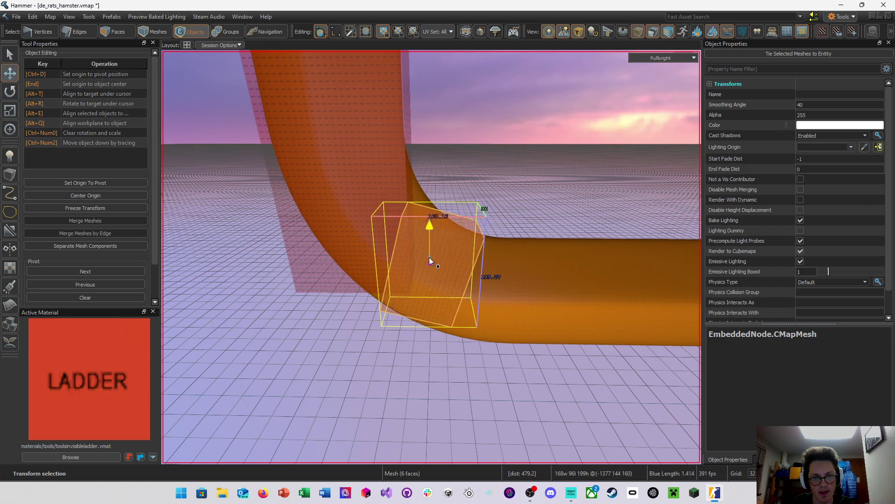
right_drag(429, 256, 432, 257)
key(ctrl+s)
Duplicate the light_omni2 above the trigger area 800 units toward the tunnel and shift the copy another 352 units into it
click(438, 209)
right_drag(458, 219, 431, 257)
shift+drag(584, 210, 340, 263)
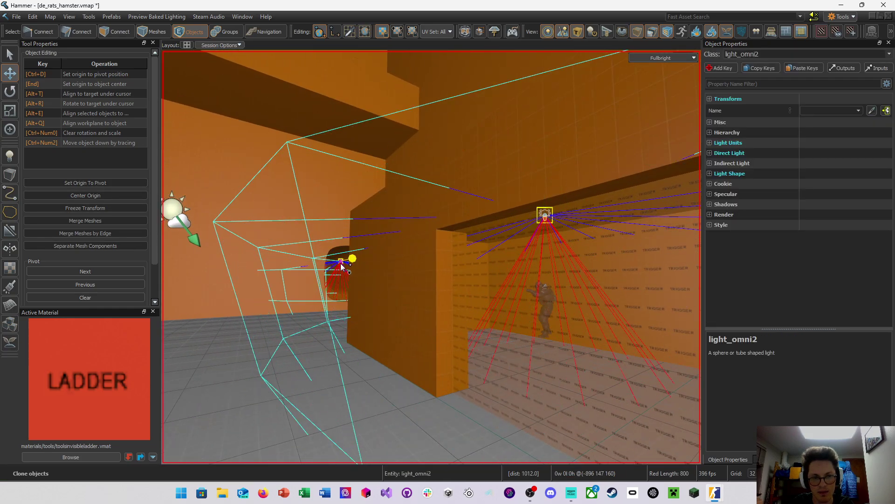
right_drag(340, 263, 431, 257)
drag(564, 218, 290, 225)
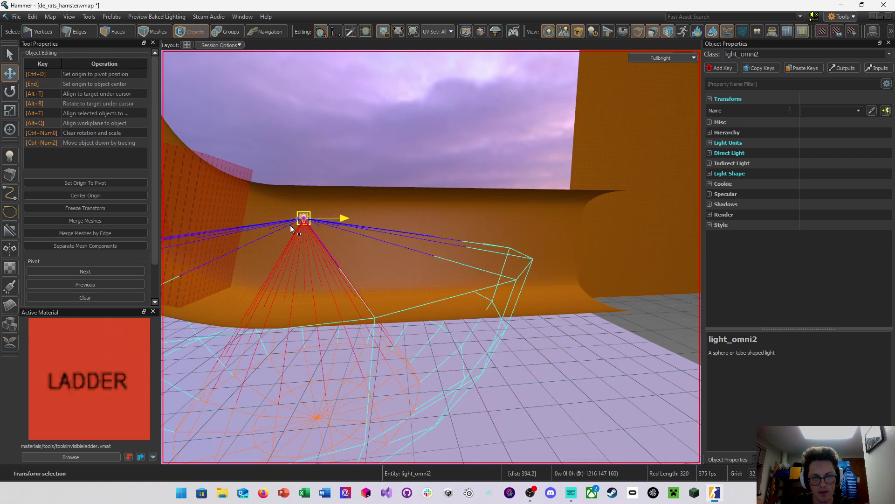
right_drag(290, 225, 432, 257)
Move the copied light 256 units to the tunnel's curved end and raise it 480 units
key(shift+z)
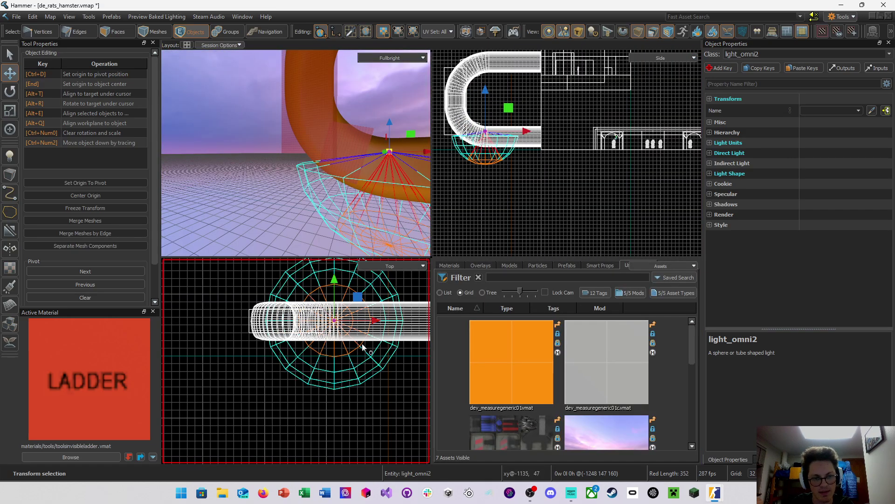
drag(377, 321, 293, 325)
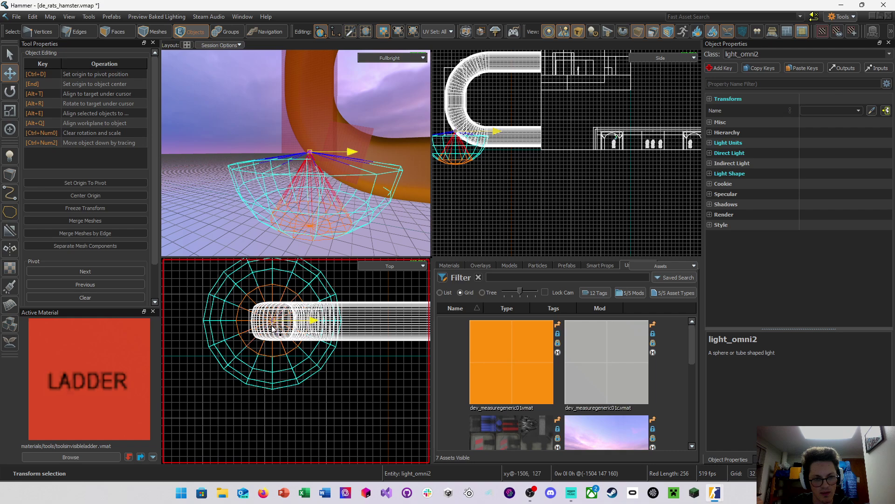
middle_drag(518, 159, 566, 210)
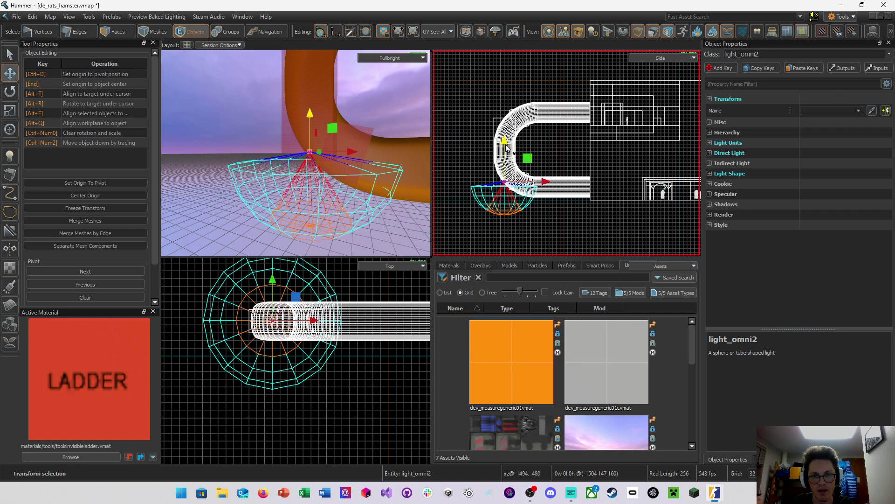
drag(508, 148, 520, 131)
Preview the tunnel light with GPU Path Tracing in the 3D view and save the map
key(w)
right_drag(319, 148, 319, 120)
click(392, 58)
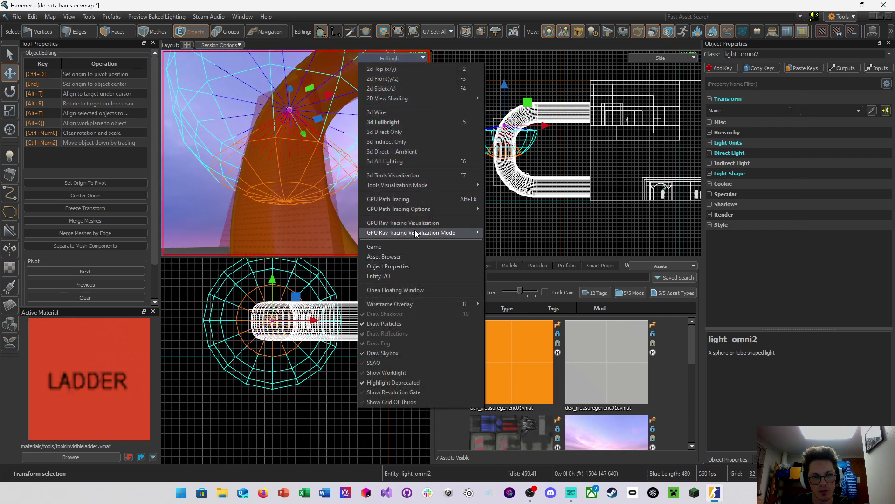
click(422, 199)
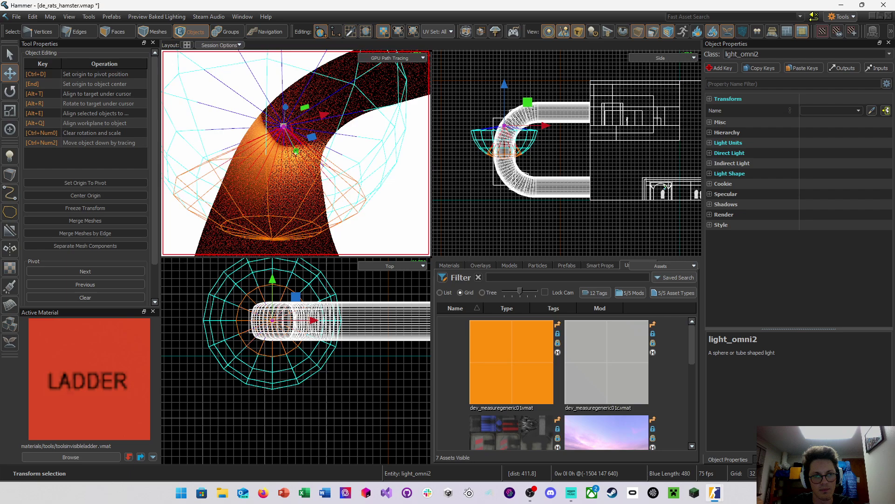
key(s)
mouse_move(295, 152)
right_down()
mouse_move(296, 160)
mouse_move(328, 156)
right_up()
key(shift+s)
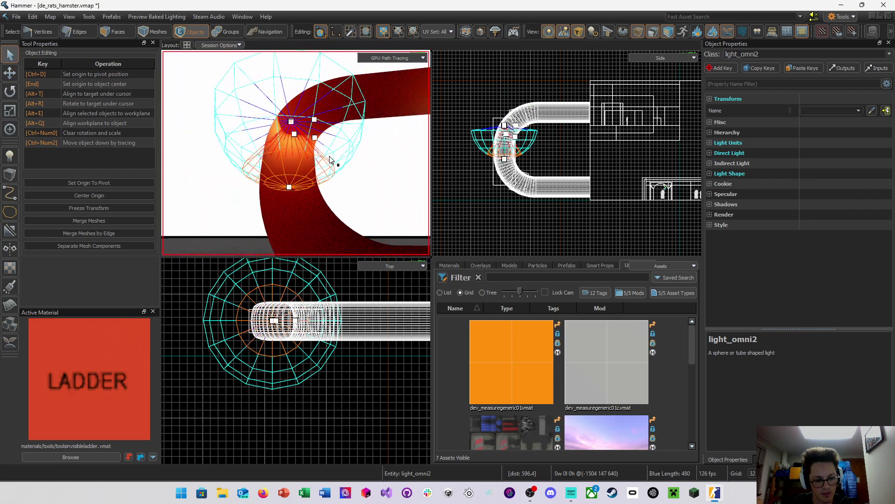
key(ctrl+s)
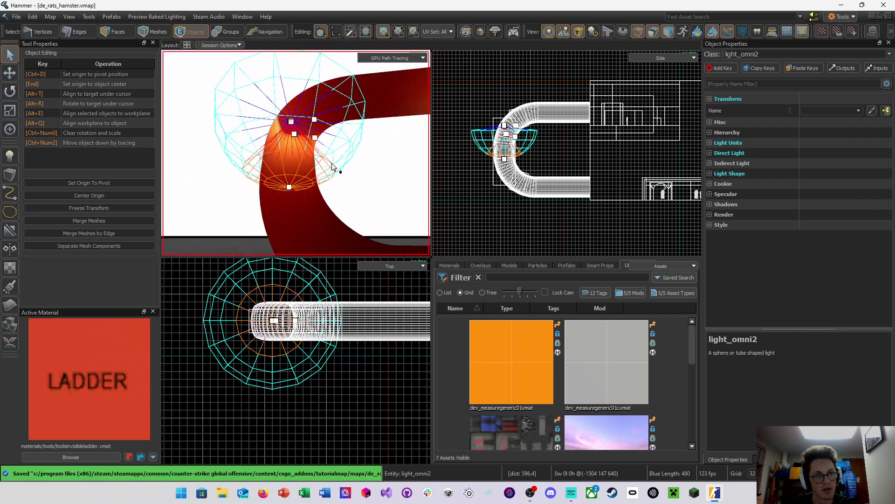
Adjust the tunnel light's shape handle beside its origin and extend its range farther down the curved tunnel
key(shift+z)
key(w)
right_drag(341, 168, 432, 257)
key(w)
key(w)
key(s)
key(a)
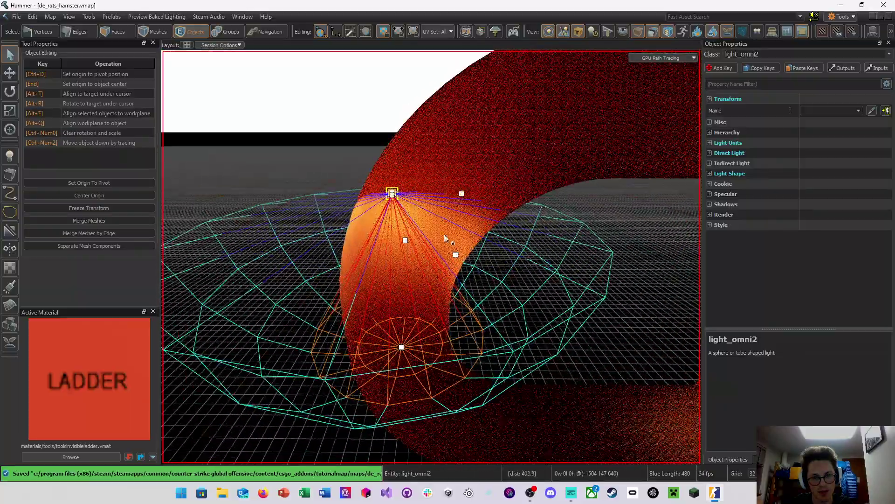
drag(407, 242, 477, 202)
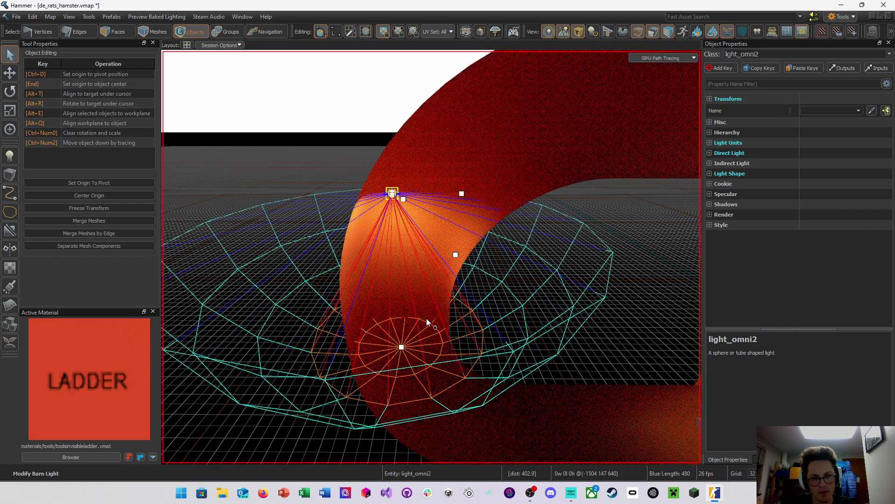
drag(402, 345, 403, 443)
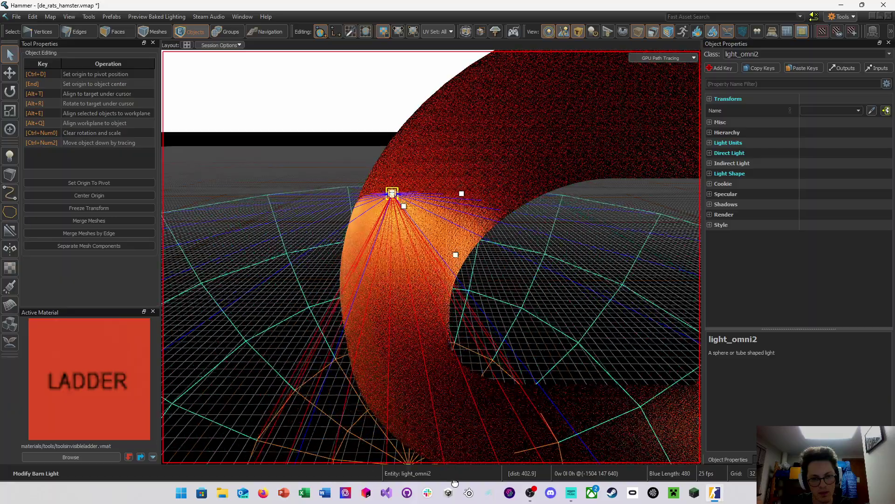
Widen the lit cone of the tunnel's curved-end light with its shape handle and save the map
right_drag(463, 317, 433, 277)
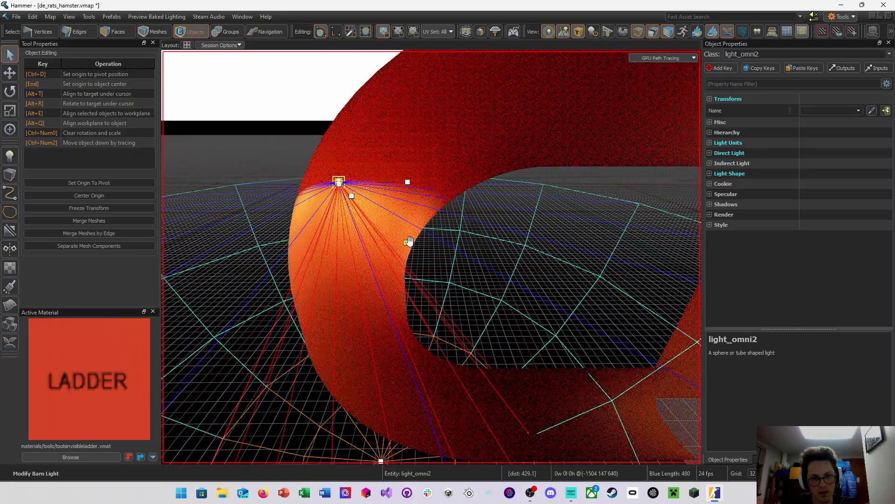
drag(407, 242, 479, 235)
right_drag(504, 234, 431, 257)
key(w)
key(space)
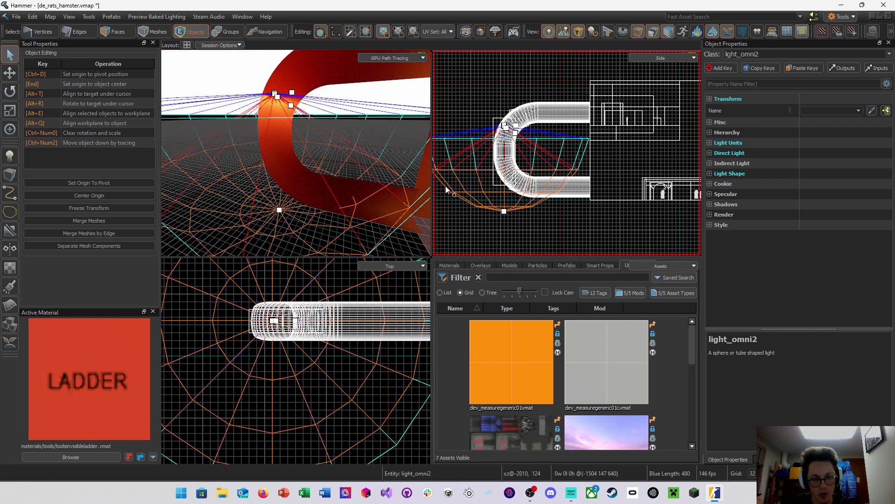
key(ctrl+s)
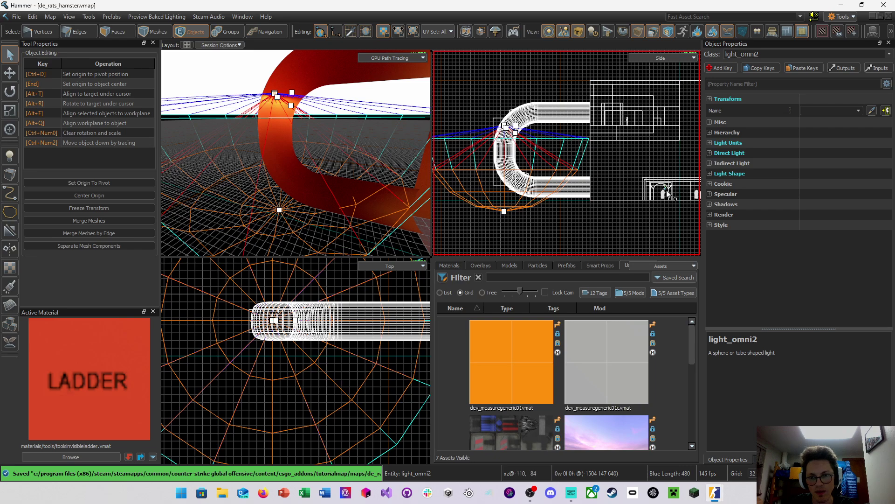
scroll(660, 189, up, 5)
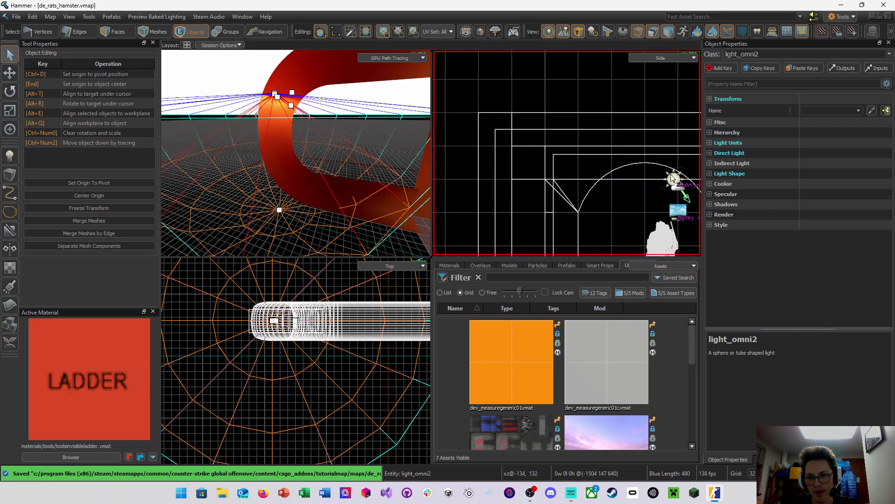
middle_drag(671, 178, 538, 176)
click(560, 153)
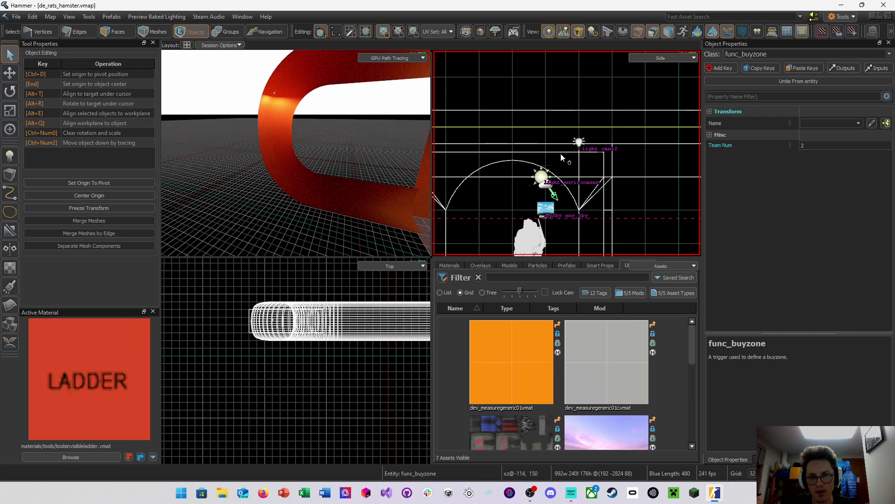
double_click(579, 141)
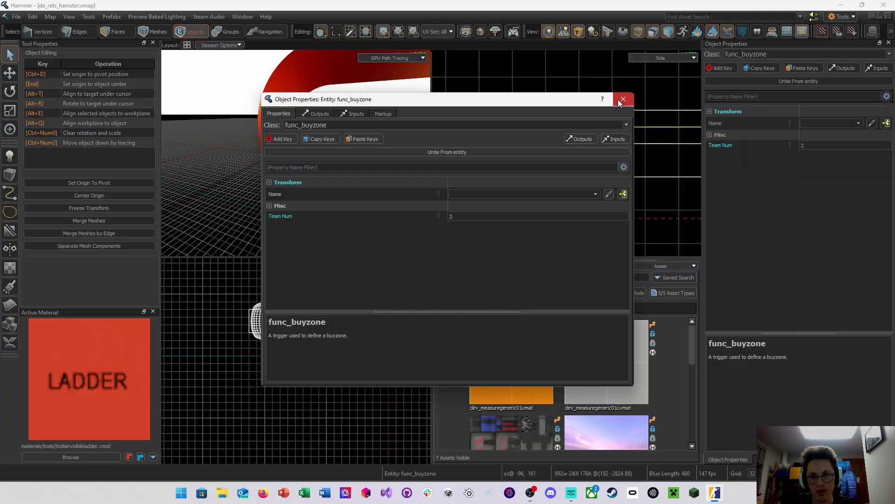
click(620, 100)
Duplicate the light_omni2 in the arched spawn area 896 units into the tunnel's lower straight section and raise the copy 32 units
key(w)
right_drag(295, 153, 354, 125)
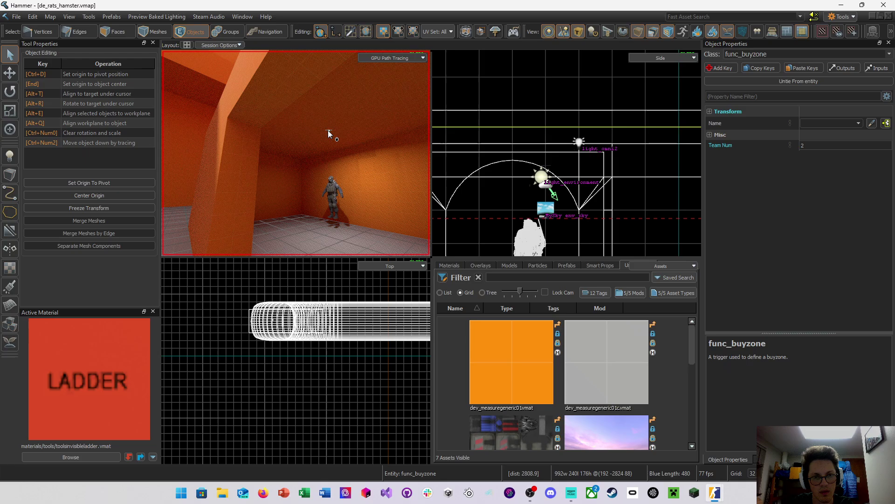
click(348, 158)
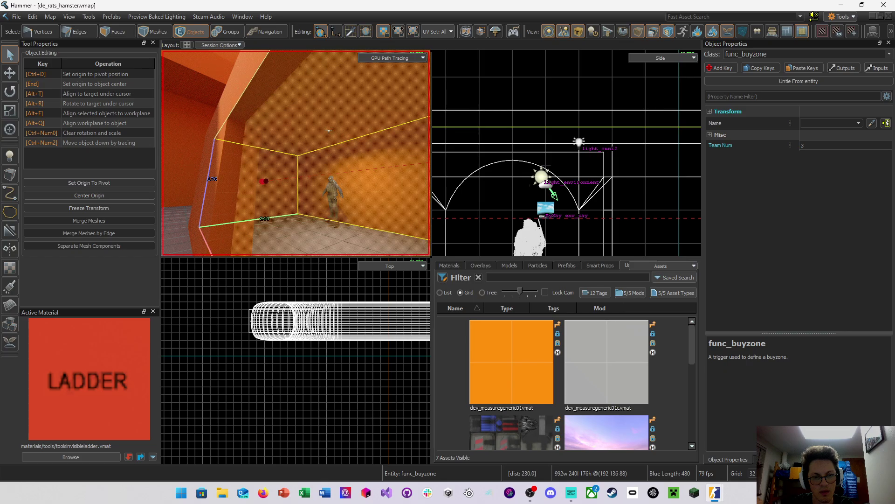
key(w)
right_drag(329, 132, 345, 182)
click(279, 150)
scroll(529, 170, down, 8)
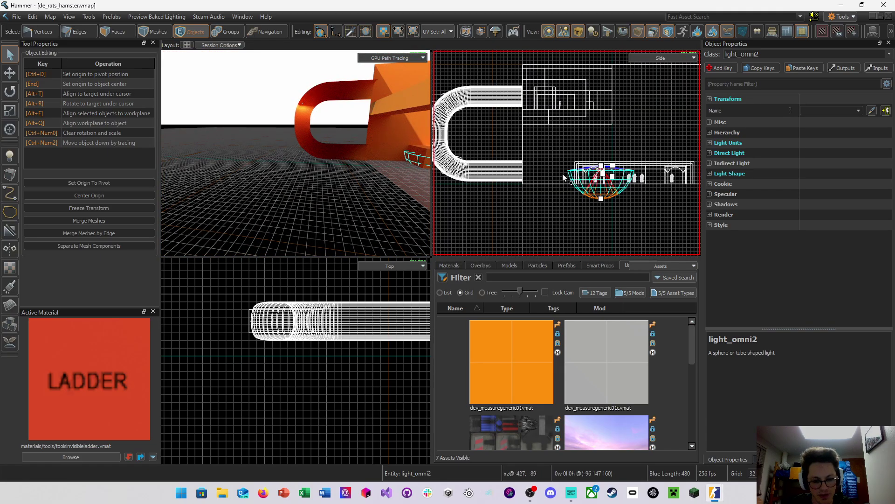
key(w)
shift+drag(533, 174, 499, 175)
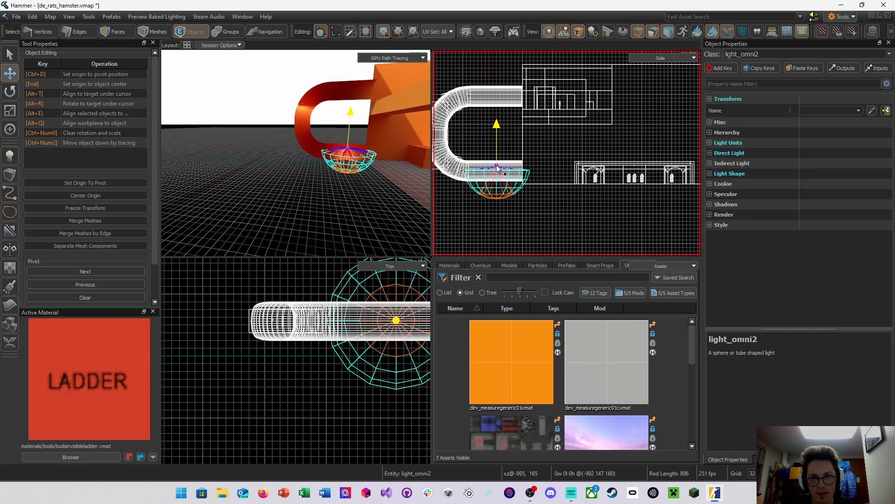
Duplicate the lower tunnel light 640 units straight up into the tunnel's upper straight section
scroll(319, 160, up, 6)
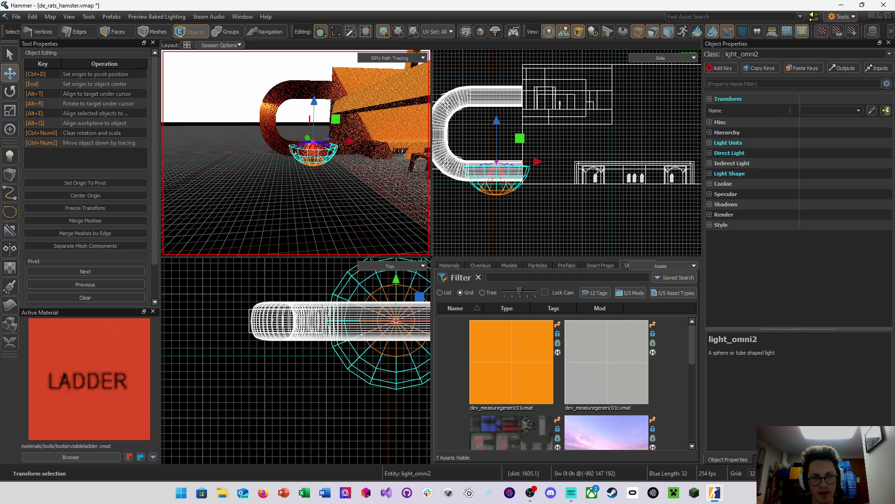
right_drag(296, 153, 269, 139)
middle_drag(483, 195, 546, 215)
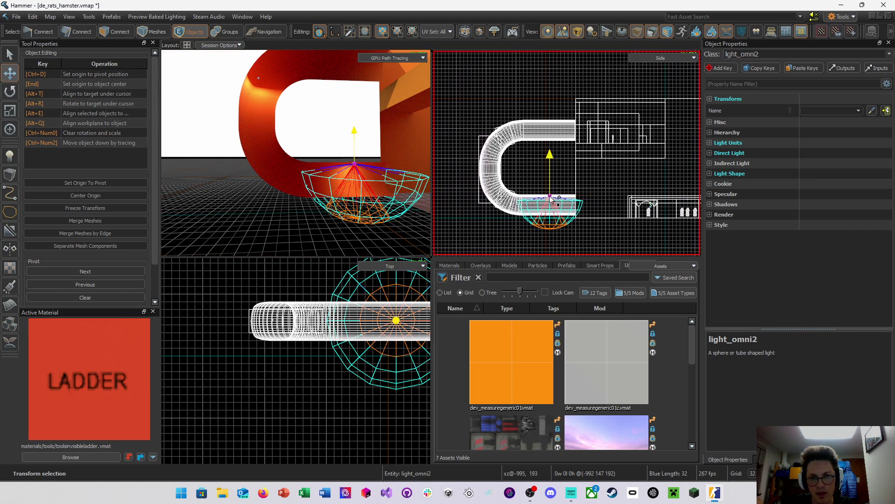
shift+drag(548, 163, 563, 124)
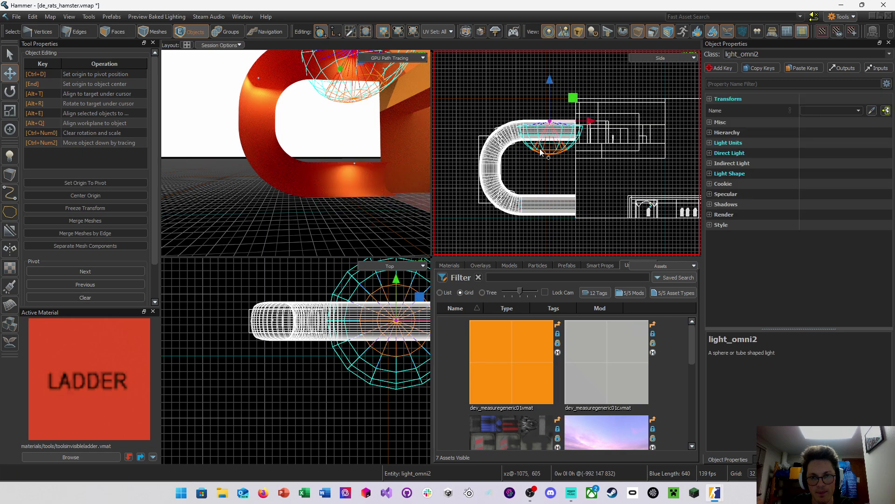
scroll(330, 140, up, 5)
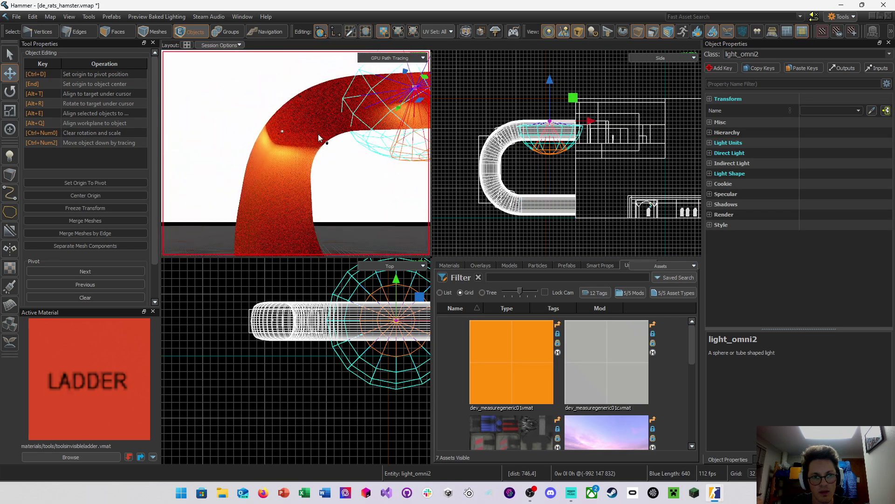
Move the curved-end tunnel light 32 units inward and 32 units up, and save the map
click(282, 133)
scroll(283, 132, up, 6)
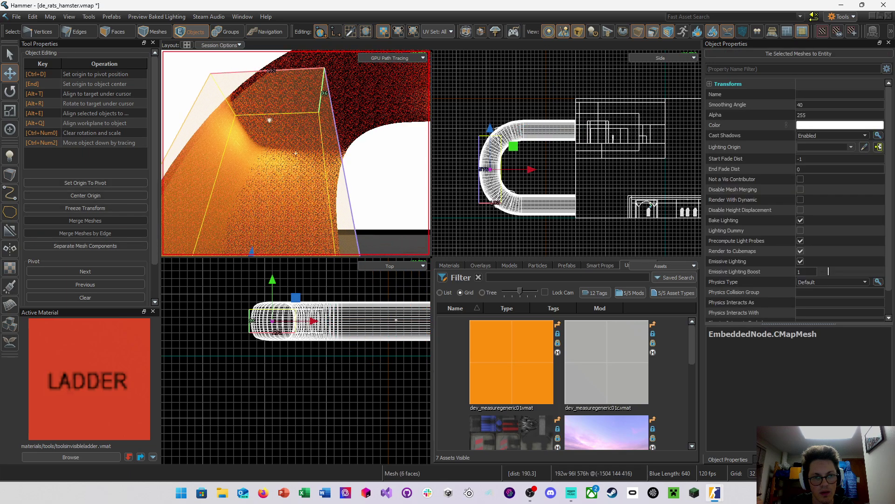
click(249, 116)
scroll(249, 117, down, 8)
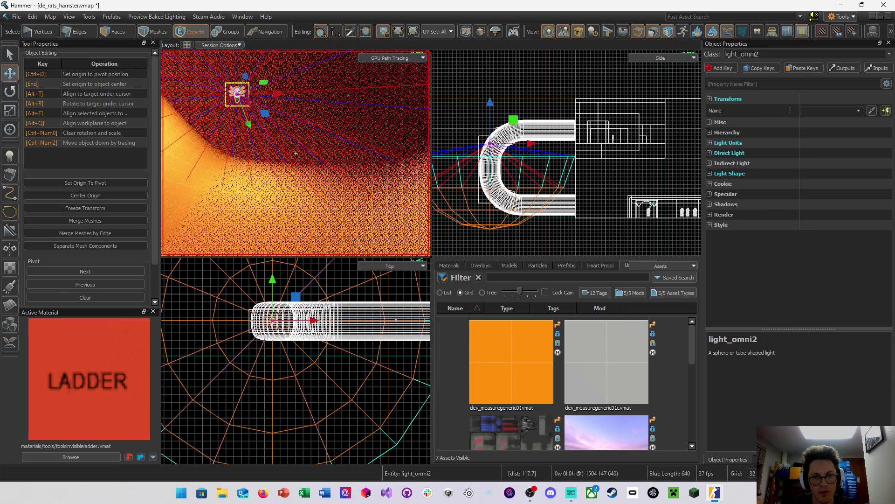
mouse_move(283, 103)
mouse_down()
mouse_move(290, 89)
mouse_move(290, 97)
mouse_up()
key(s)
mouse_move(325, 132)
right_down()
mouse_move(295, 153)
mouse_move(281, 139)
right_up()
key(d)
key(w)
key(ctrl+s)
Switch the maximized 3D view to Fullbright and select the arched structure's mesh on the lower floor
key(shift+z)
right_drag(325, 164, 430, 257)
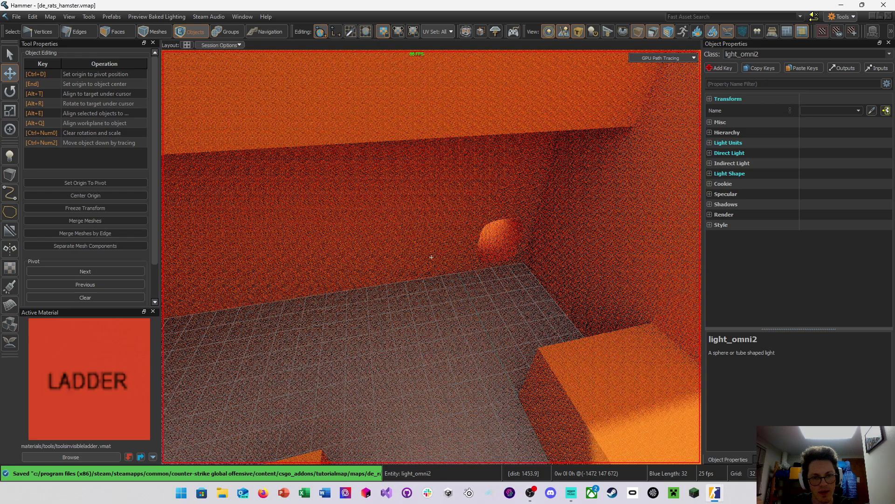
key(F5)
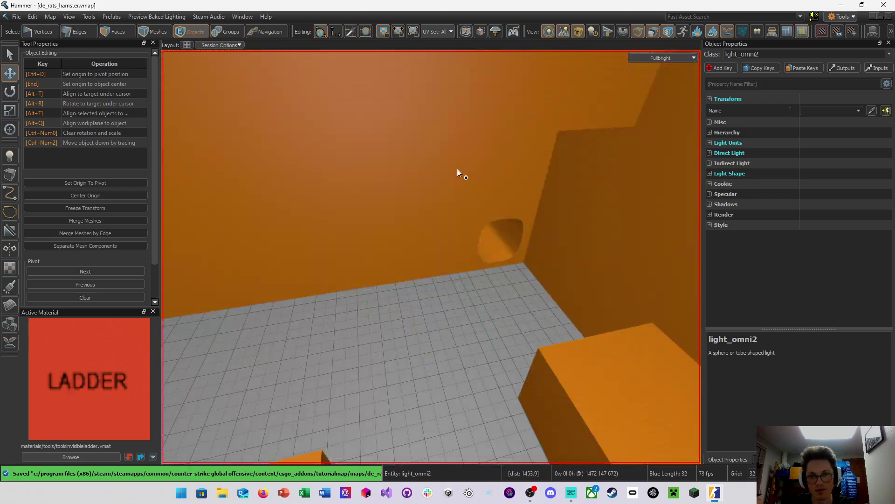
right_drag(457, 169, 431, 257)
key(w)
key(w)
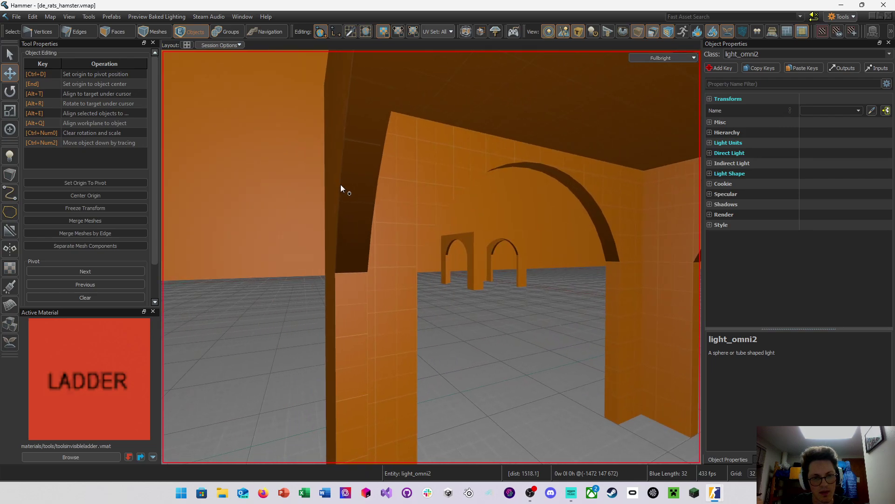
click(366, 192)
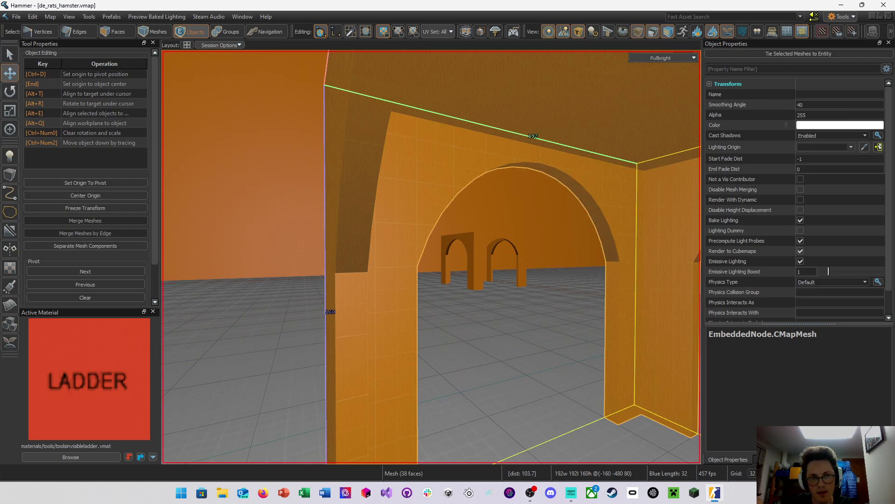
right_drag(395, 194, 432, 256)
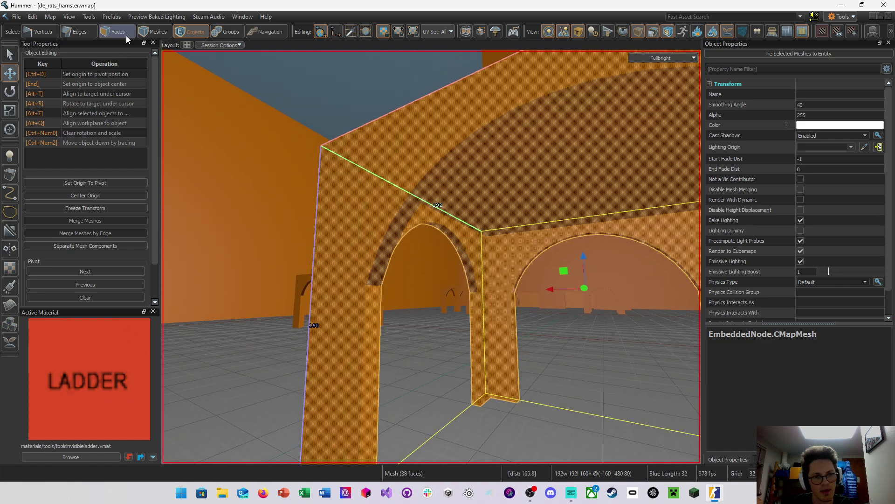
Select the curved underside face of the structure's near arch and flip it
click(116, 31)
click(397, 230)
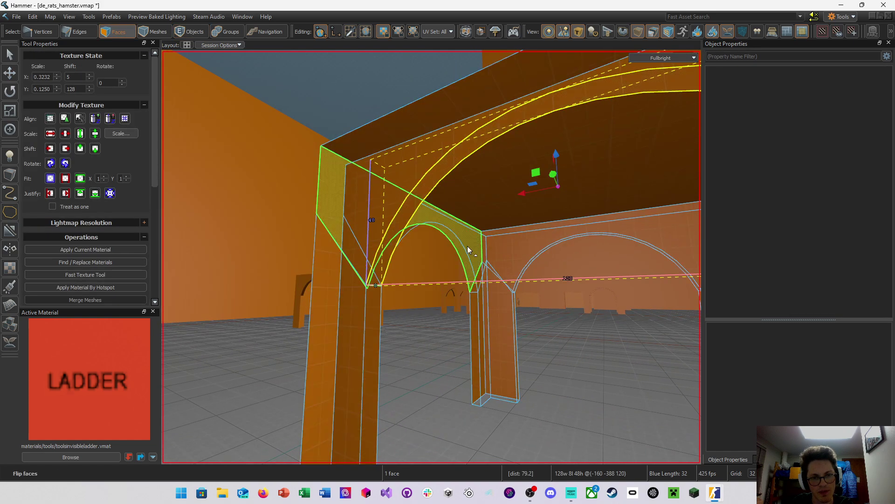
click(366, 332)
click(373, 319)
click(385, 257)
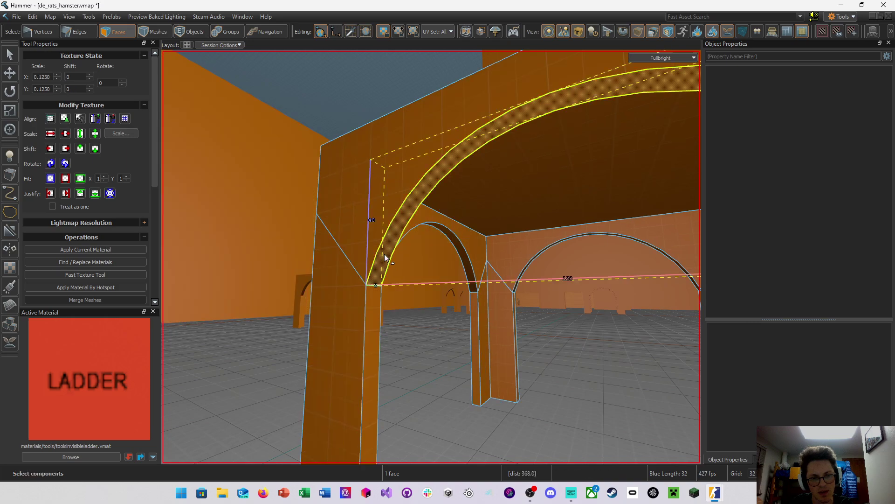
click(433, 260)
right_drag(433, 260, 432, 257)
Inspect the arched structure's lighting with GPU Path Tracing and clear the face selection
click(660, 58)
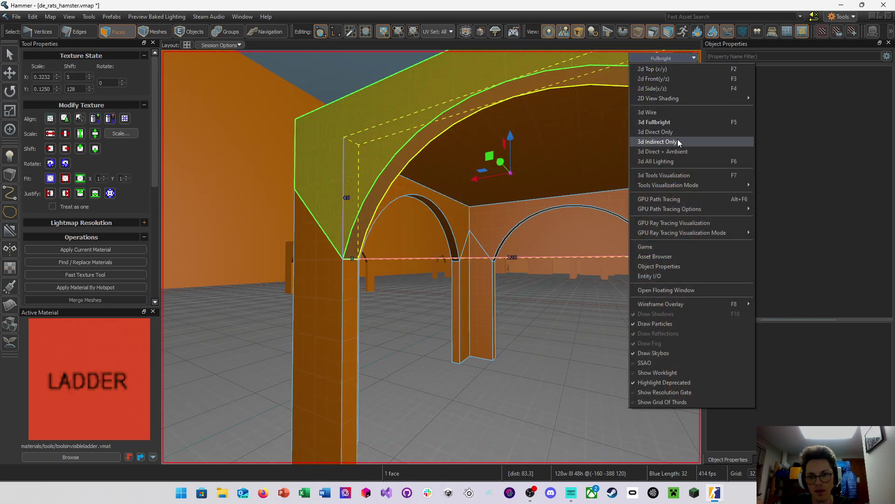
click(676, 199)
right_drag(577, 225, 577, 225)
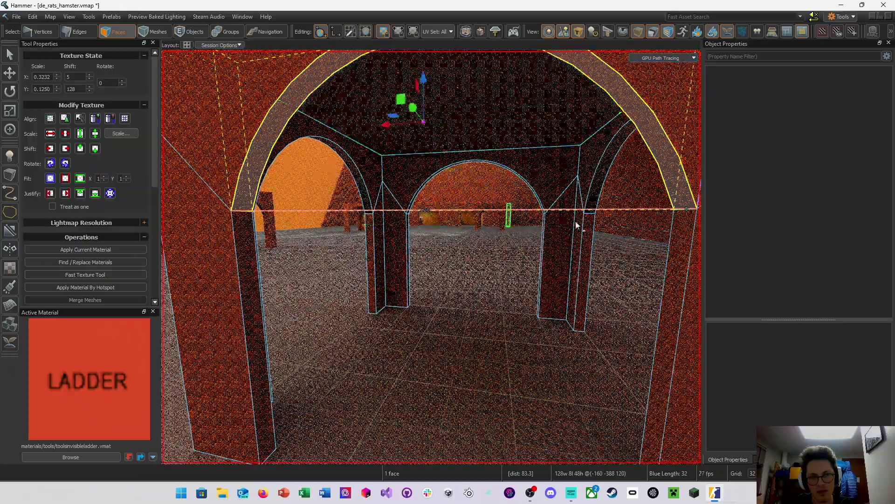
key(Escape)
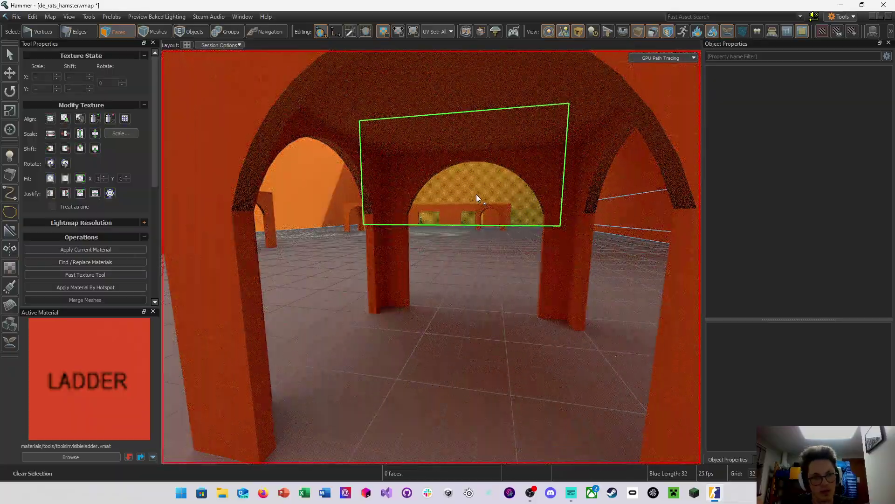
right_drag(555, 172, 556, 171)
Return the 3D view to Fullbright shading and save the map
click(673, 59)
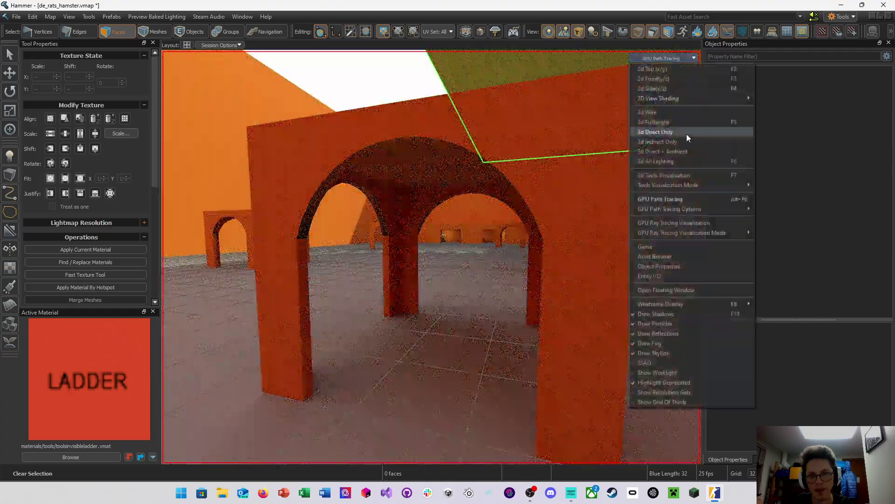
click(670, 113)
click(653, 58)
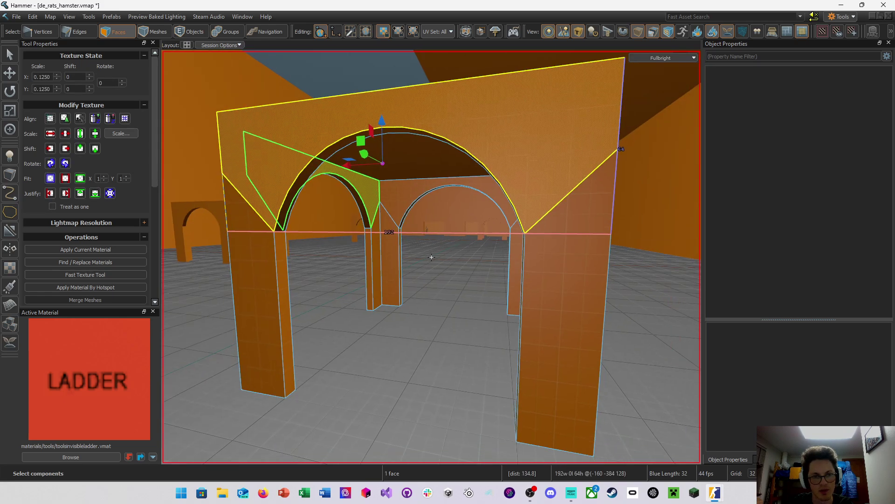
key(ctrl+s)
click(10, 156)
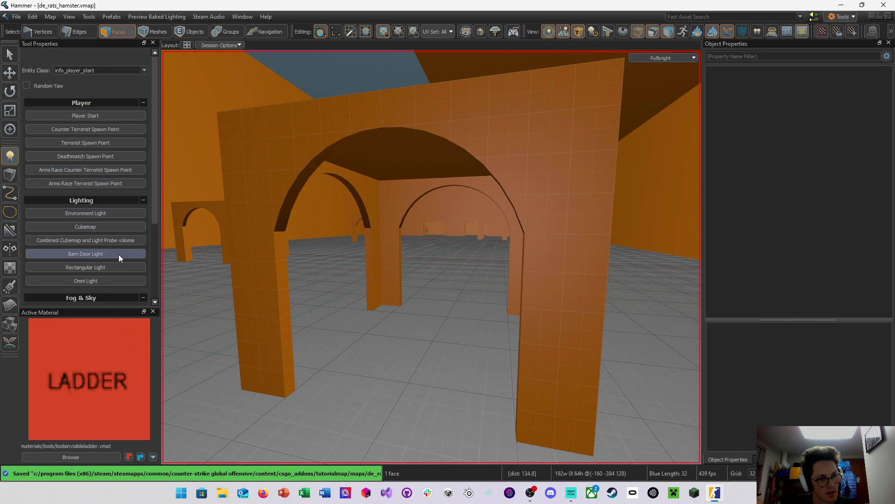
scroll(116, 272, down, 2)
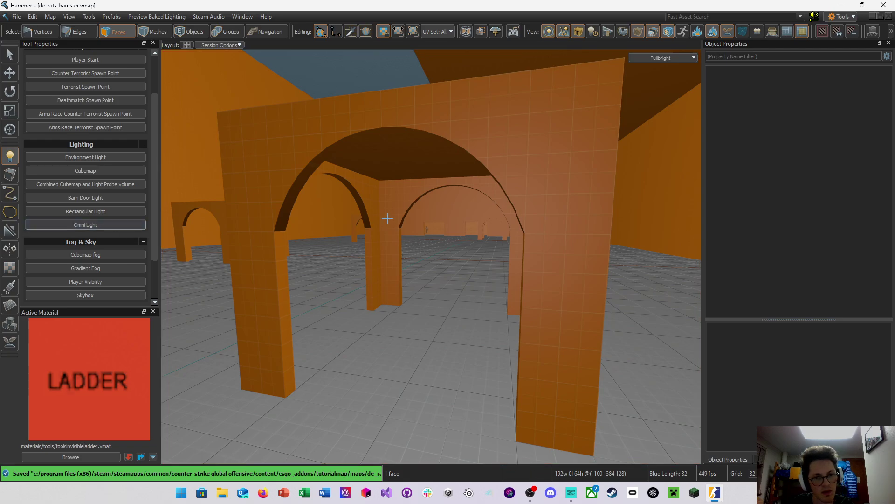
key(shift+s)
right_drag(386, 218, 431, 257)
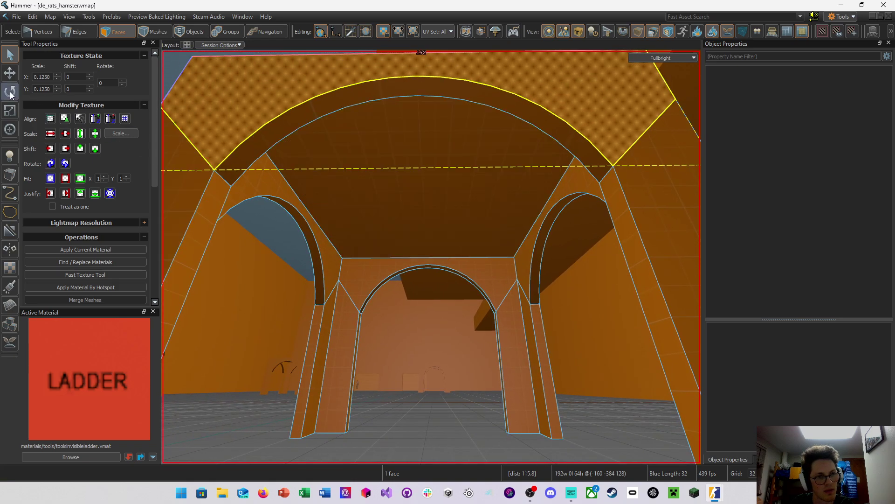
Place a new Omni Light on the ceiling inside the arched structure
click(8, 157)
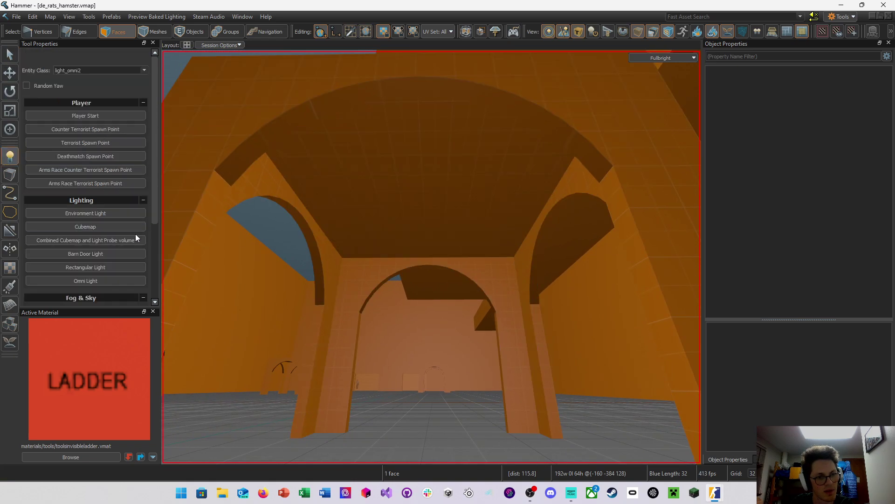
click(95, 279)
right_drag(427, 185, 431, 257)
Restore the four-view layout and frame the arched structure with its new light in the Top view, with the selection tool active
key(shift+z)
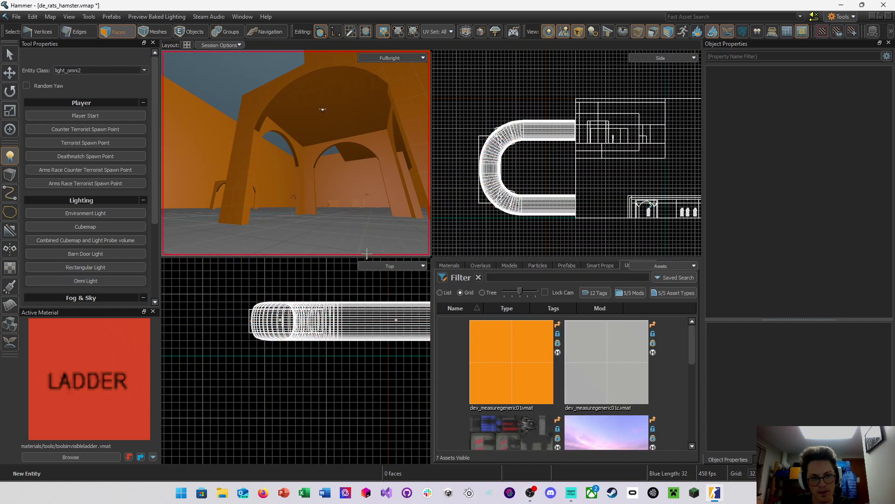
scroll(601, 191, up, 1)
middle_drag(347, 293, 130, 283)
scroll(284, 314, down, 4)
middle_drag(305, 341, 285, 327)
scroll(285, 326, up, 3)
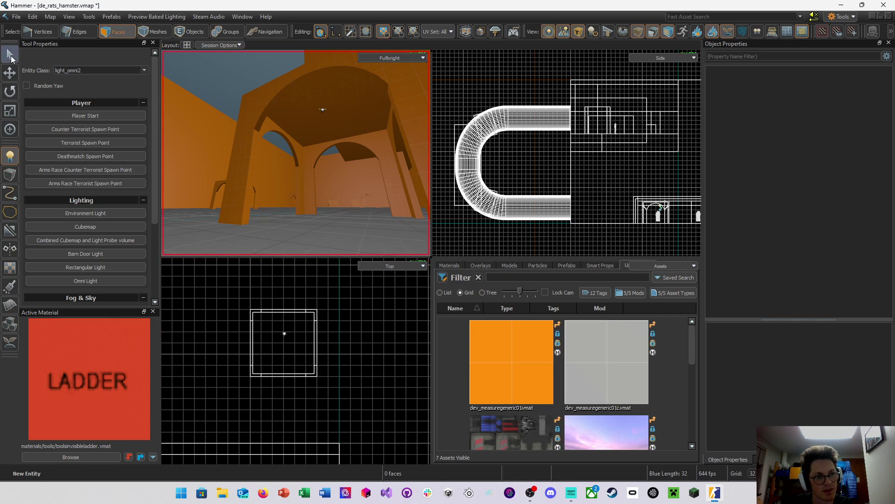
click(10, 56)
click(284, 336)
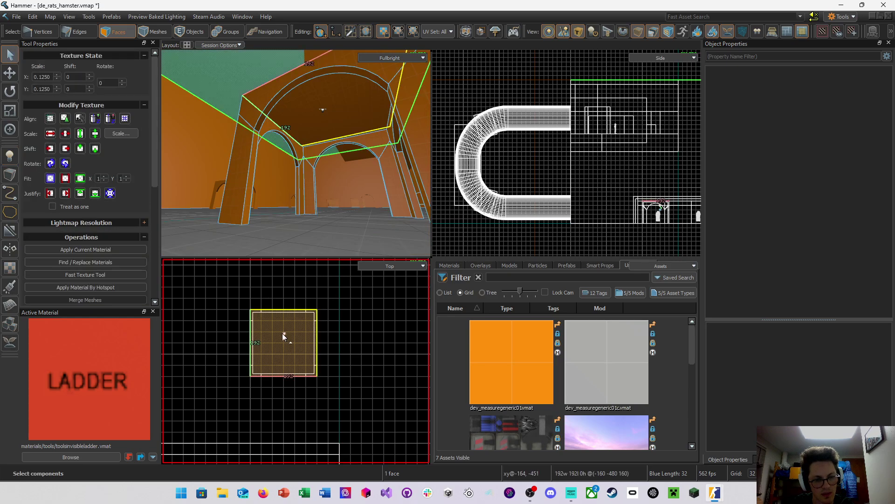
click(324, 109)
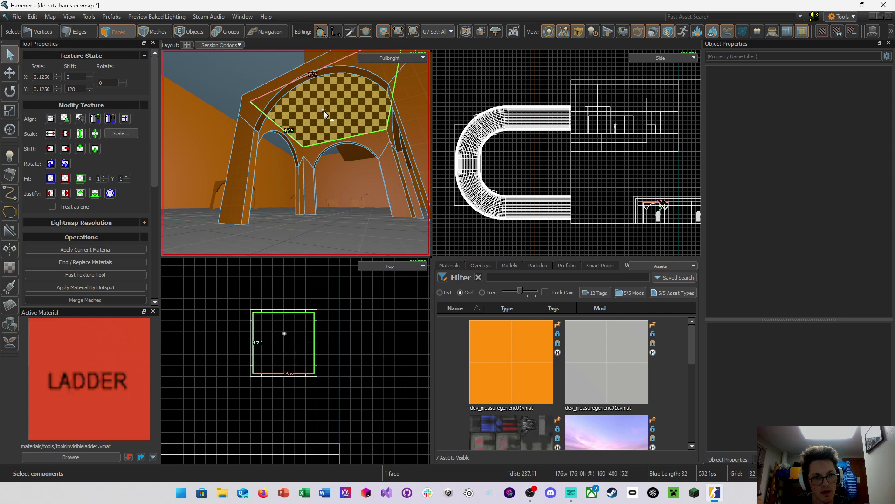
right_drag(322, 111, 295, 153)
key(w)
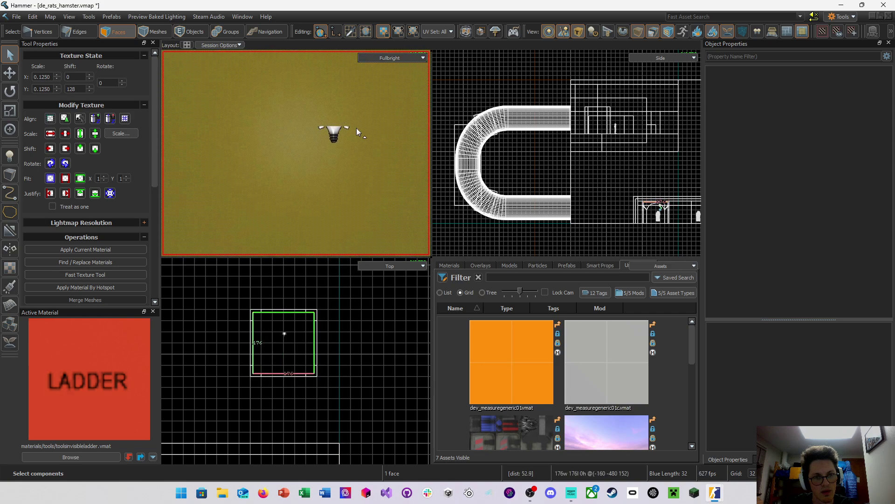
click(334, 136)
double_click(337, 130)
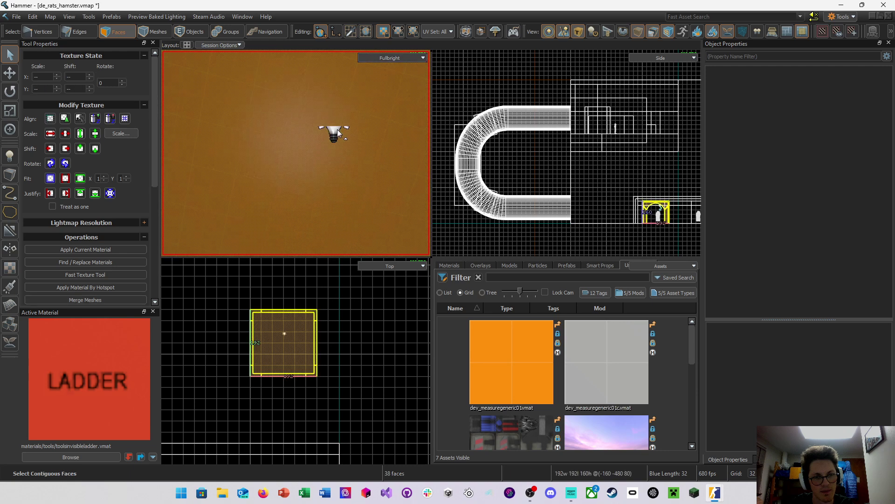
click(346, 135)
Select the omni light in Objects mode and move it to the center of the arched structure in the Top view
key(w)
right_drag(346, 135, 287, 153)
key(z)
click(259, 156)
key(s)
click(188, 33)
click(310, 157)
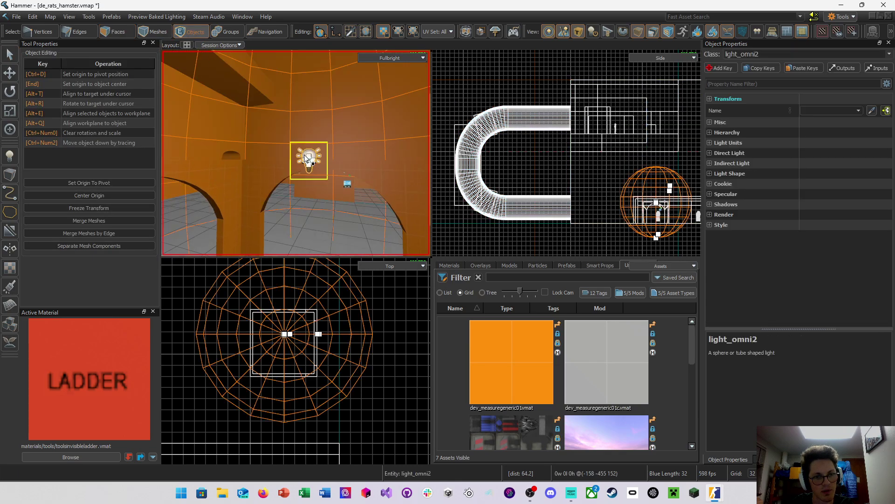
key(z)
key(z)
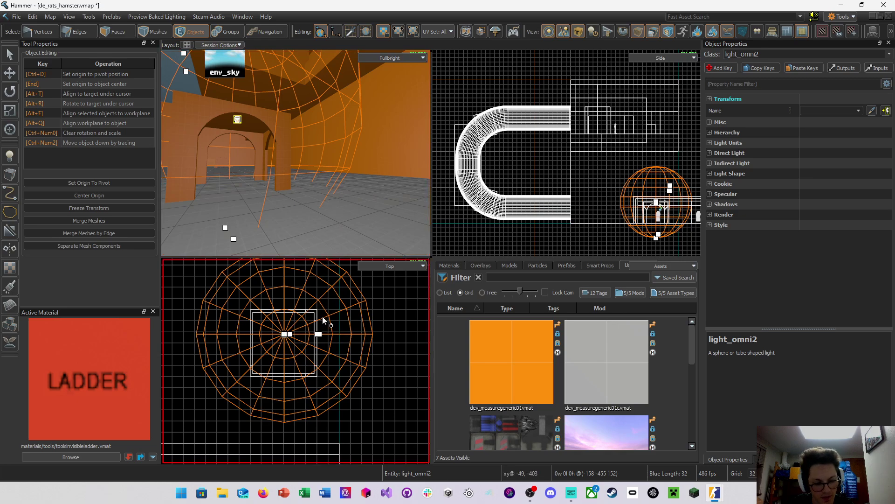
key(w)
drag(285, 295, 284, 339)
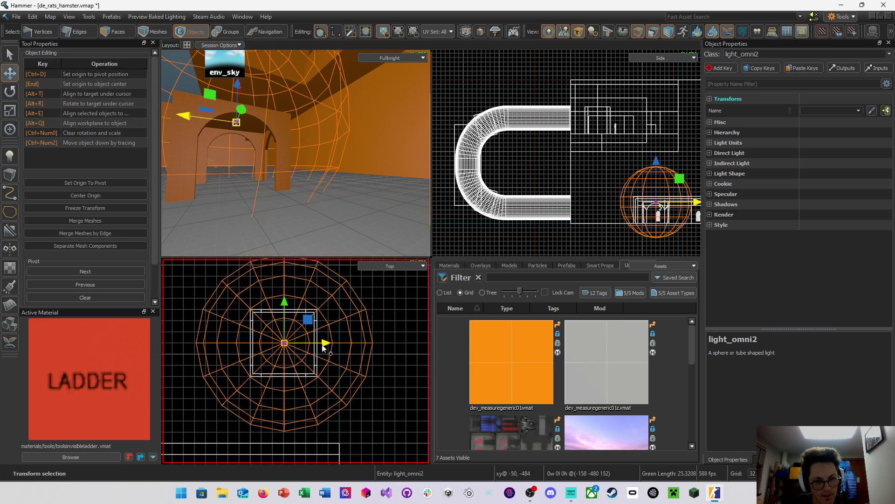
Show the lit arched structure with GPU Path Tracing in a maximized 3D view
right_drag(296, 153, 296, 153)
key(s)
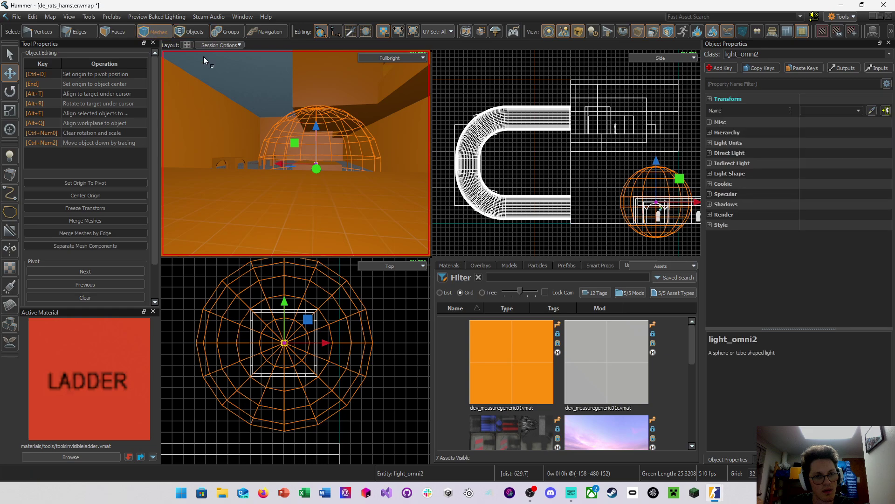
scroll(289, 103, up, 4)
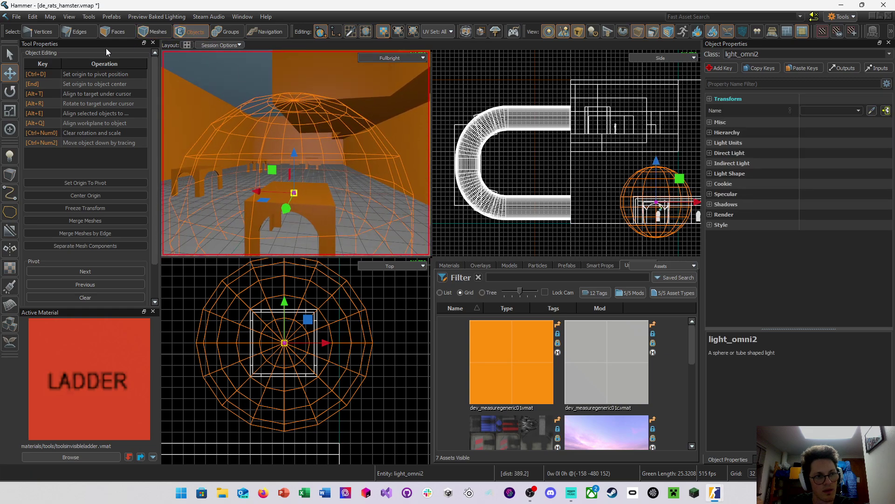
click(11, 55)
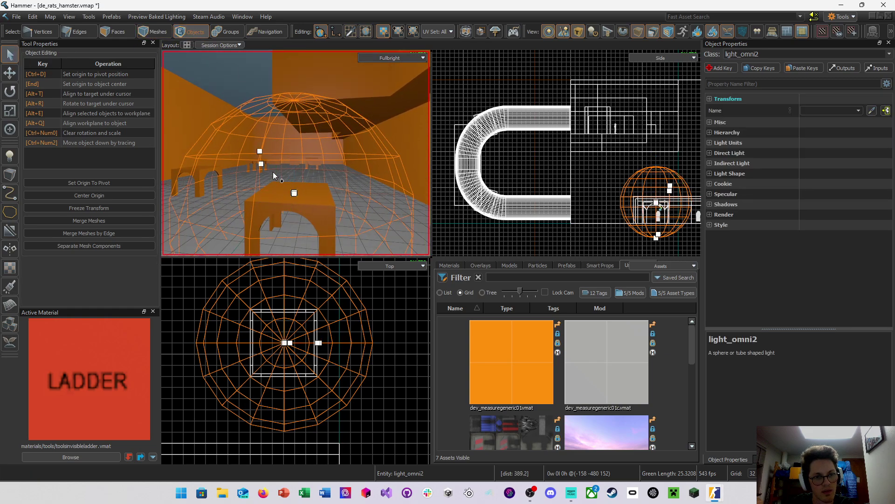
click(385, 59)
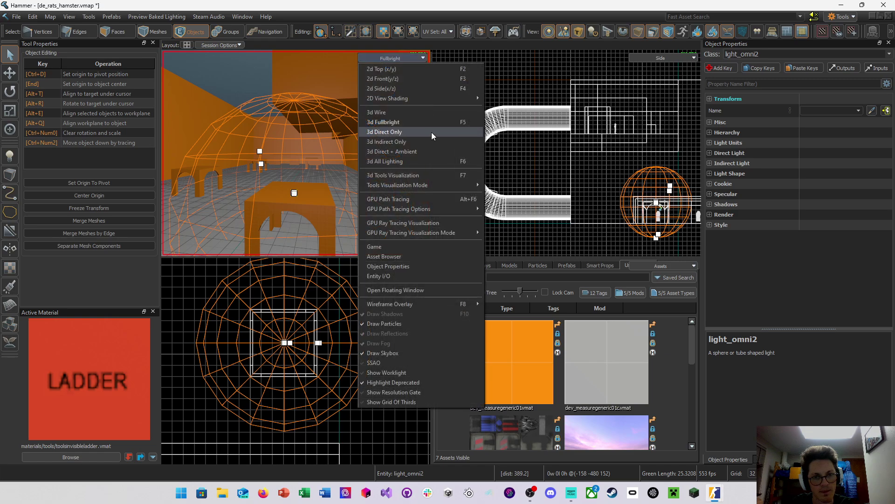
click(421, 199)
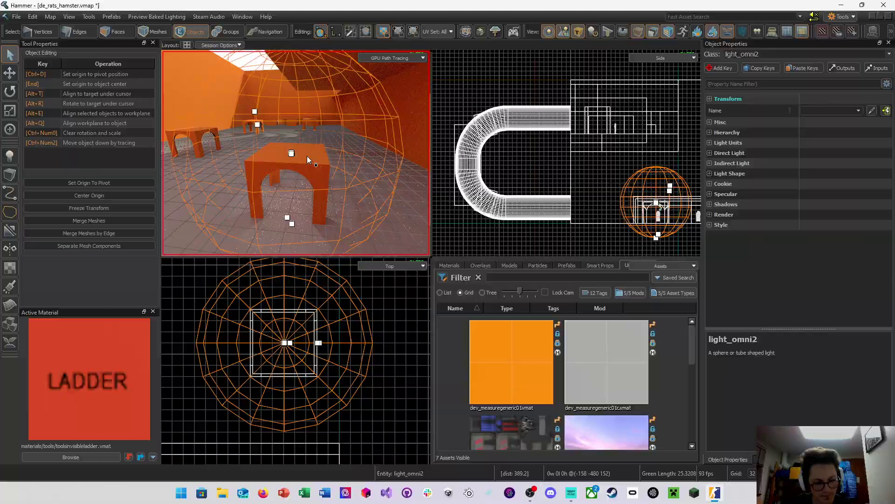
key(z)
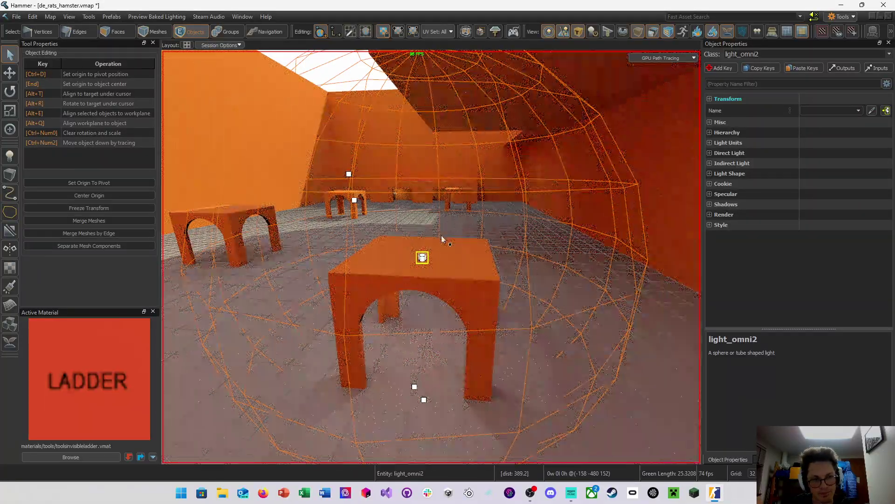
key(w)
mouse_move(442, 235)
right_down()
mouse_move(485, 262)
mouse_move(431, 257)
mouse_move(431, 223)
right_up()
key(s)
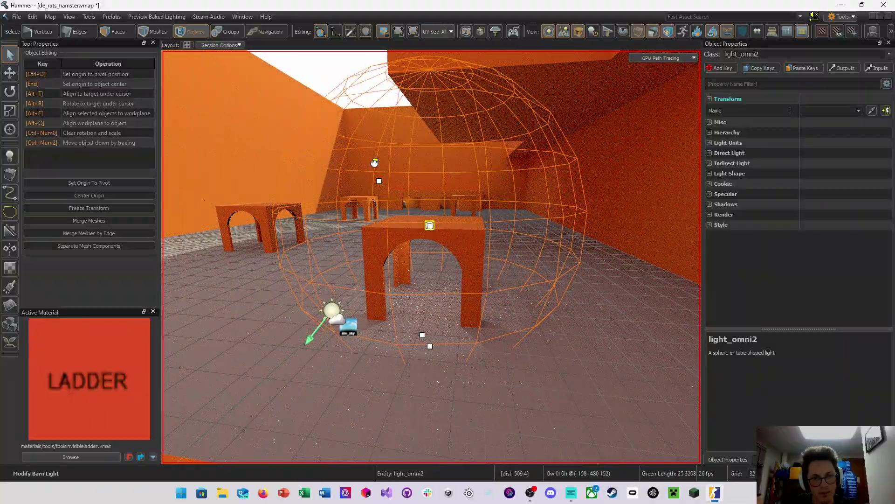
Narrow the omni light's outer and inner angles to about 67 degrees and adjust its range to about 248 with falloff about 0.35
drag(375, 162, 378, 237)
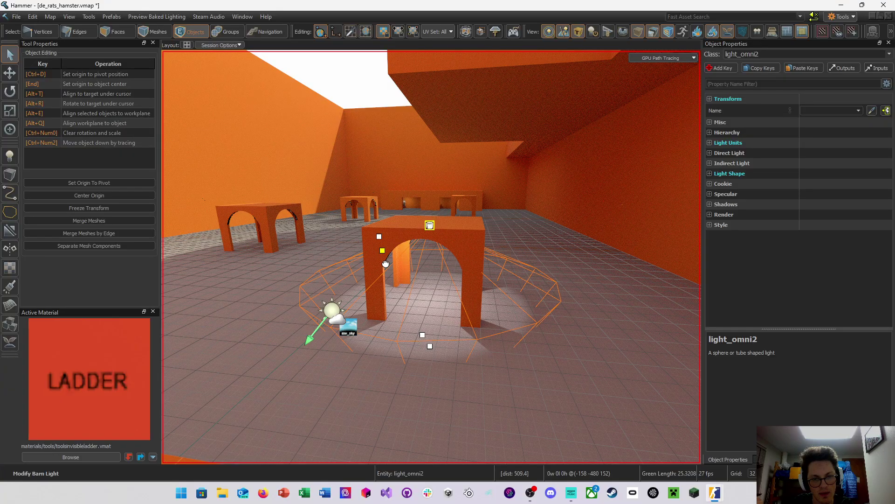
drag(385, 263, 403, 249)
drag(422, 332, 432, 356)
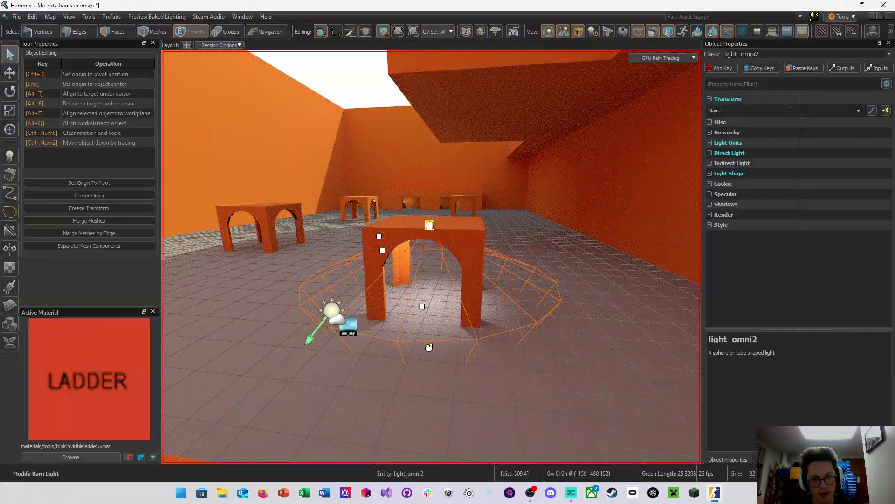
mouse_move(429, 347)
mouse_down()
mouse_move(435, 362)
mouse_move(438, 343)
mouse_up()
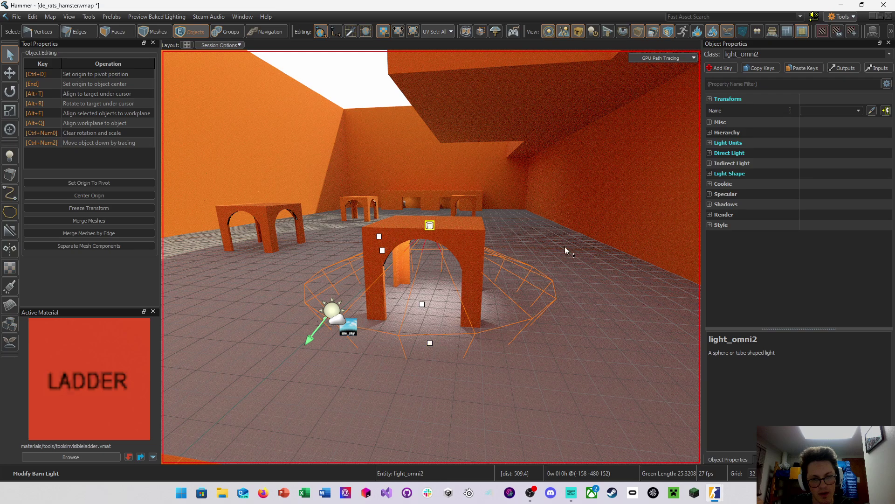
Examine the omni light's Light Units, Shadows, Render, Direct Light and Indirect Light properties
click(710, 143)
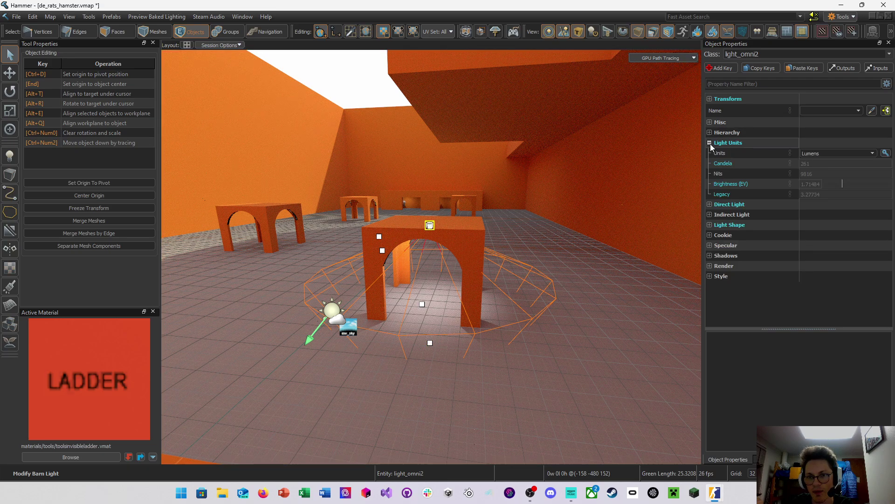
click(709, 142)
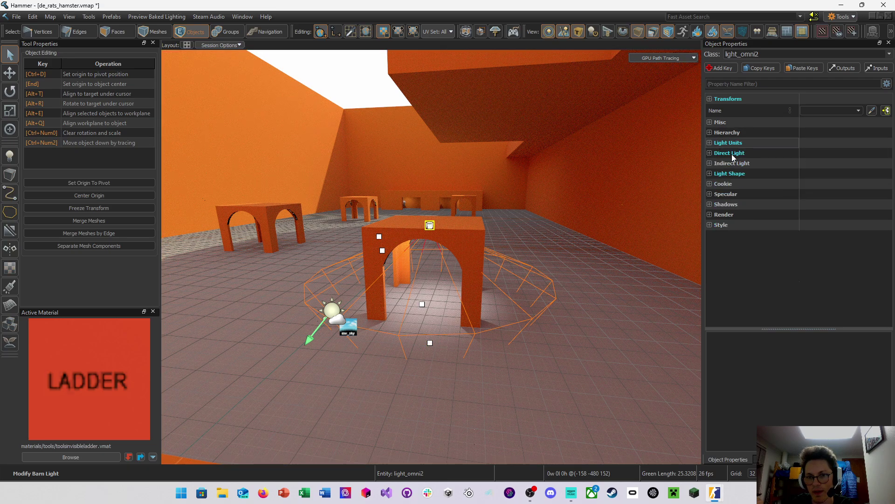
click(709, 174)
click(709, 174)
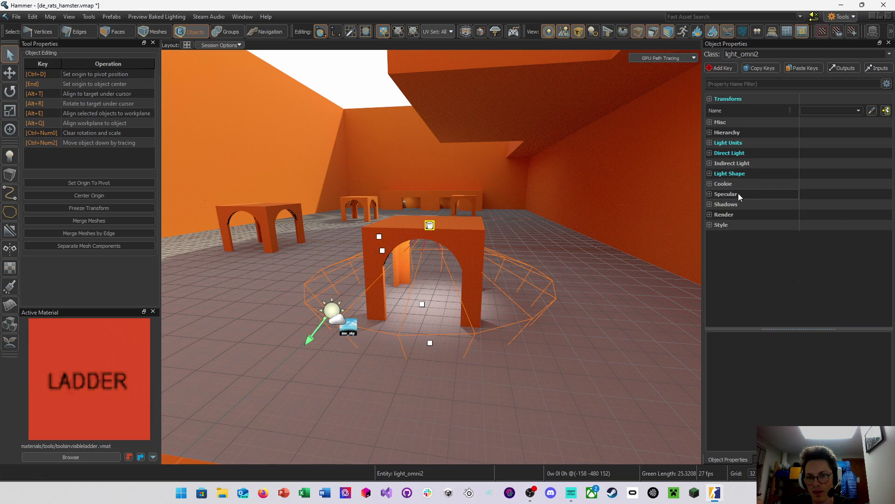
click(710, 205)
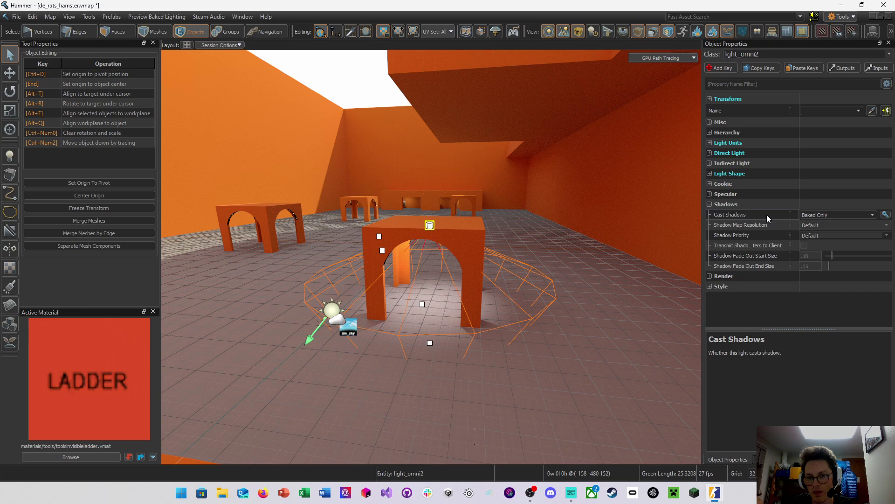
click(710, 204)
click(710, 214)
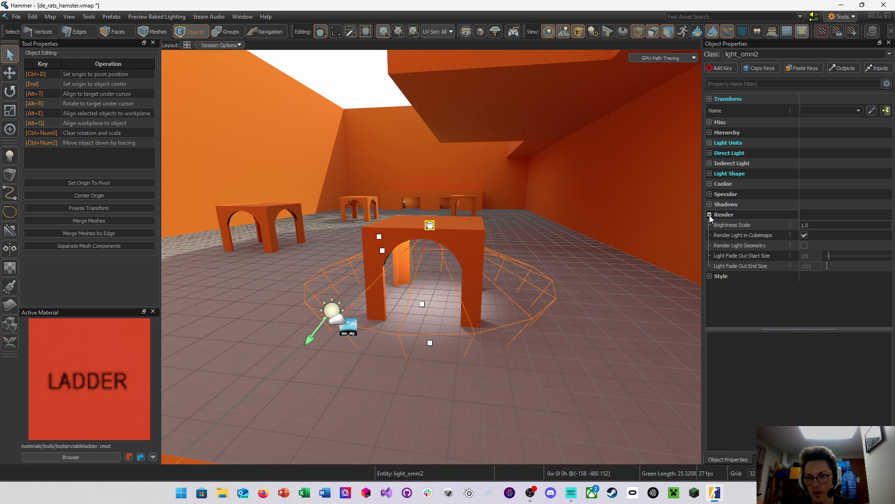
click(709, 214)
click(710, 153)
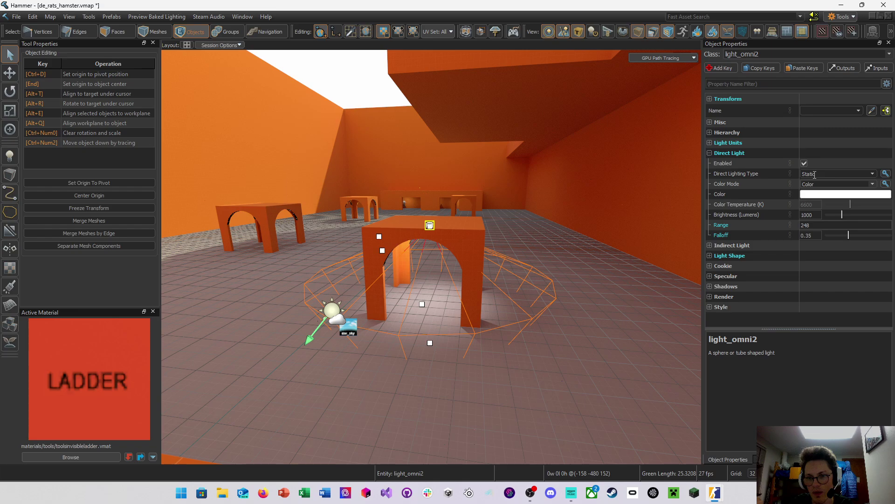
mouse_move(746, 175)
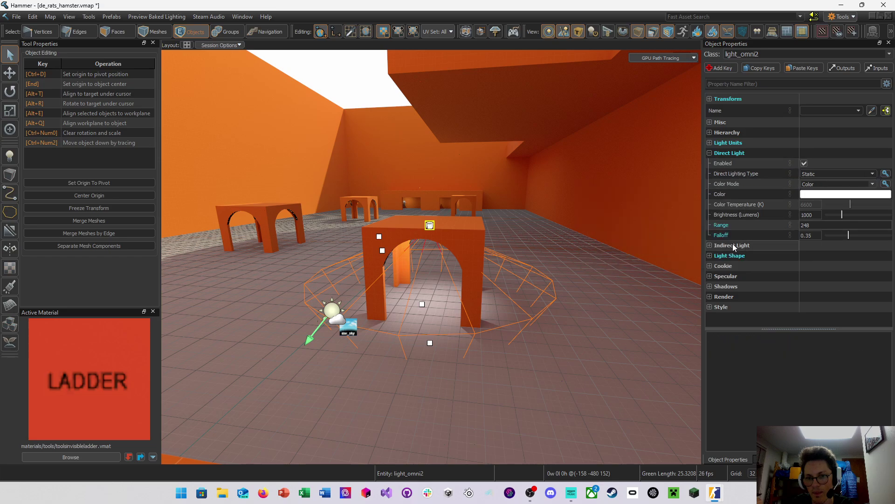
click(710, 143)
click(710, 143)
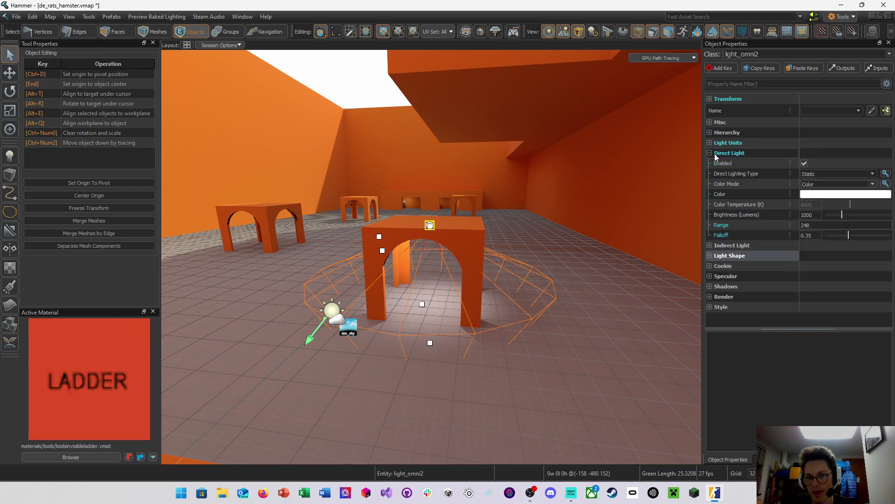
click(710, 153)
click(721, 173)
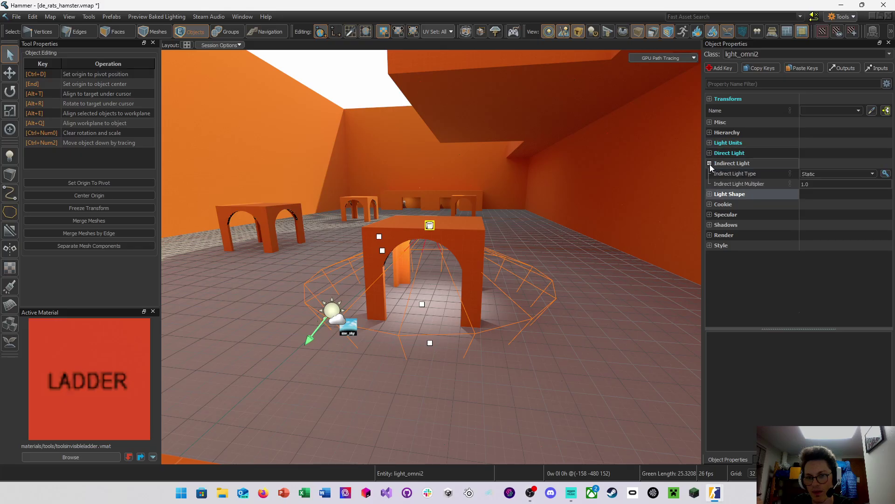
Try the Sphere and Tube shapes on the omni light and settle on Tube with end caps
click(722, 173)
click(722, 173)
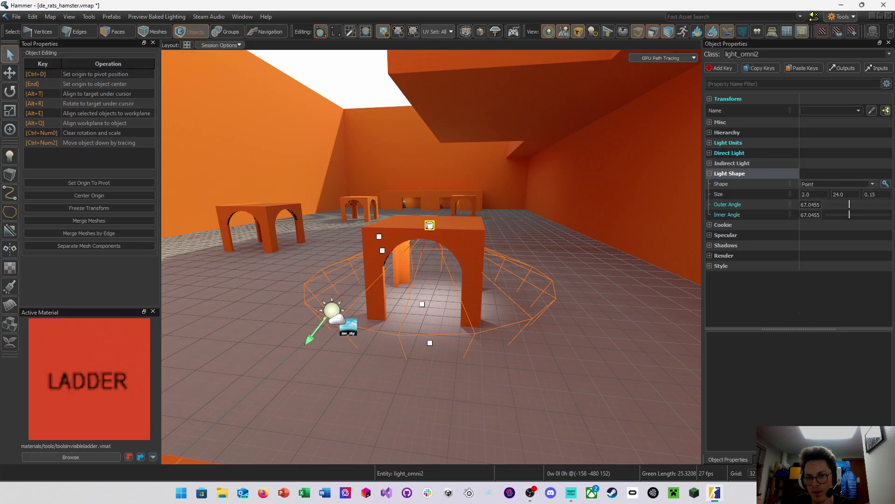
key(w)
right_drag(431, 257, 430, 233)
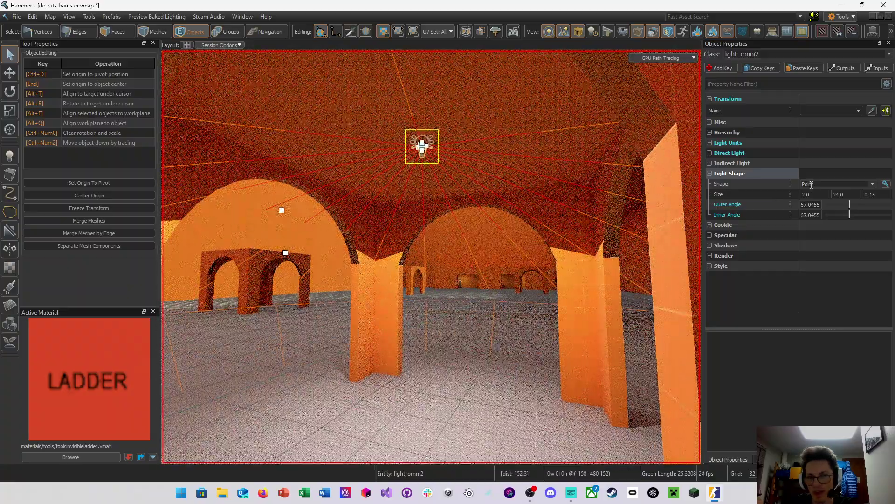
click(873, 184)
click(843, 198)
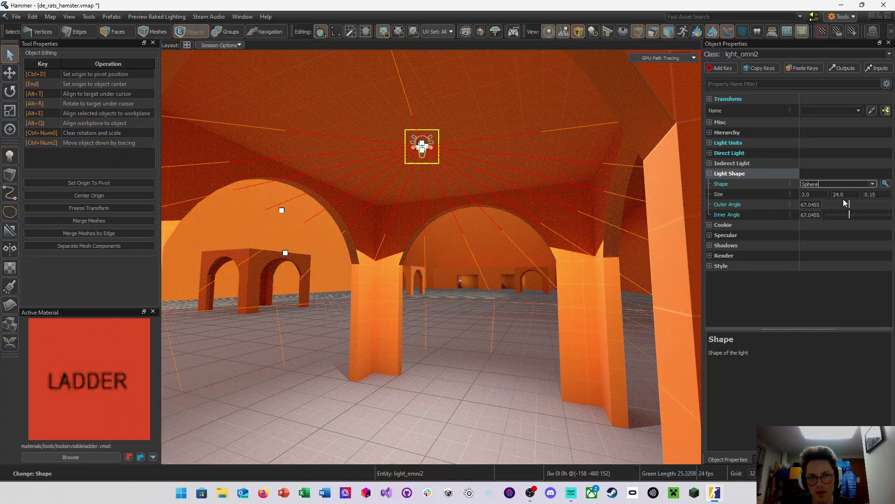
click(875, 186)
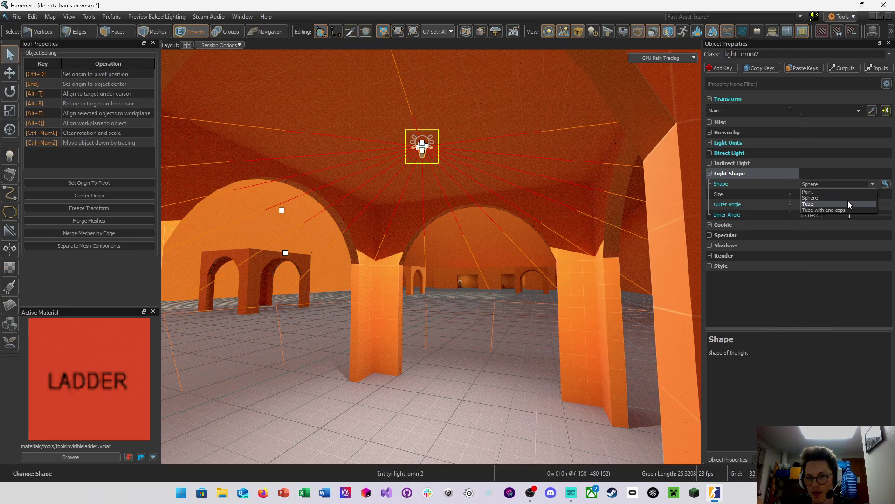
click(848, 201)
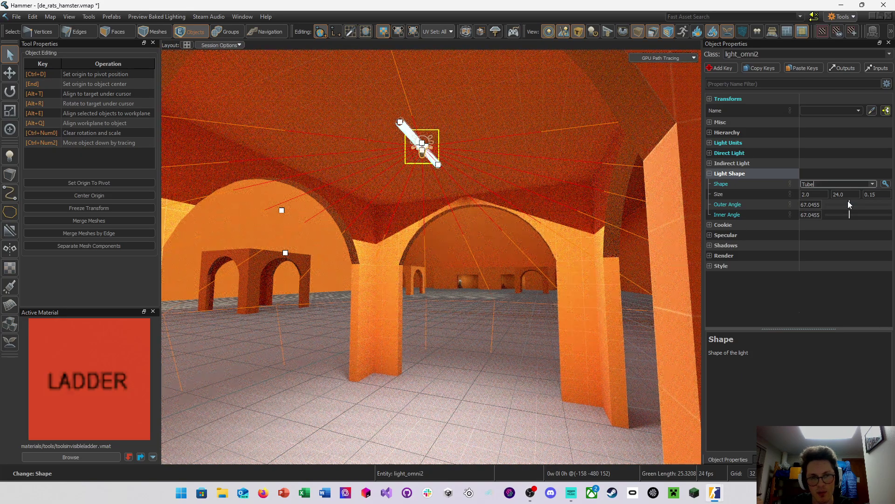
click(871, 186)
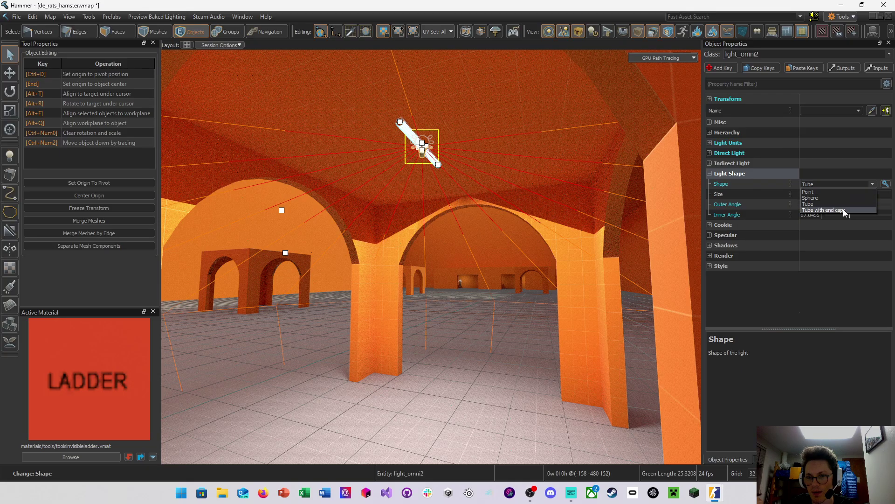
click(843, 210)
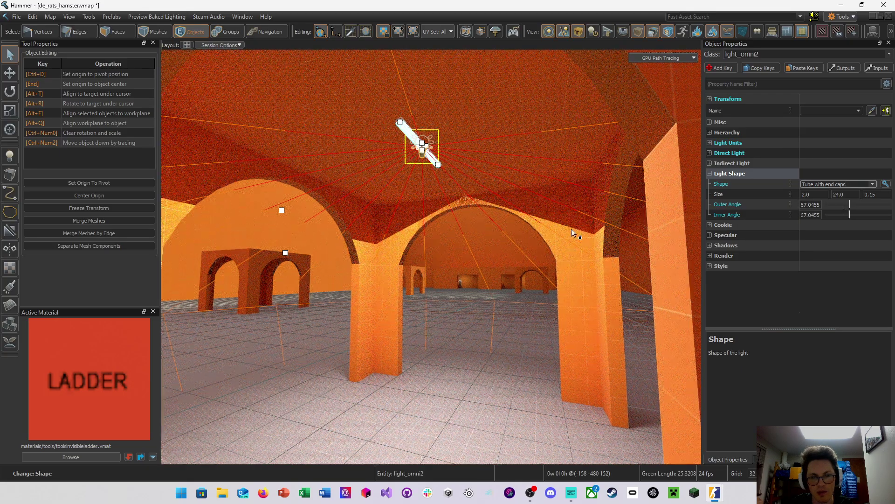
Compare the Point and Tube shapes on the omni light and return it to Tube with end caps
click(873, 185)
click(838, 192)
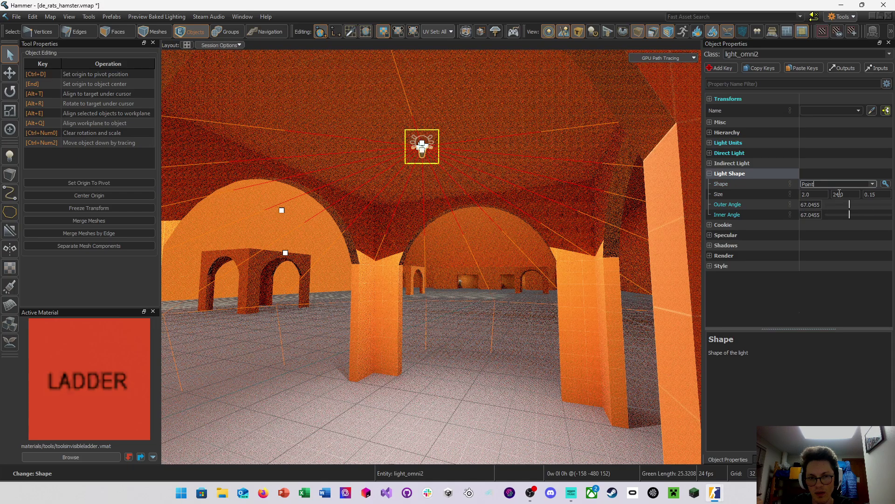
click(873, 185)
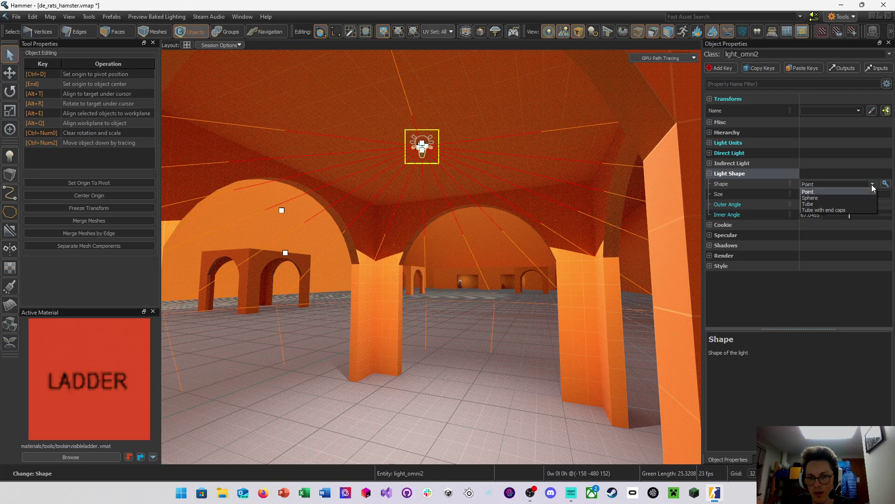
click(842, 203)
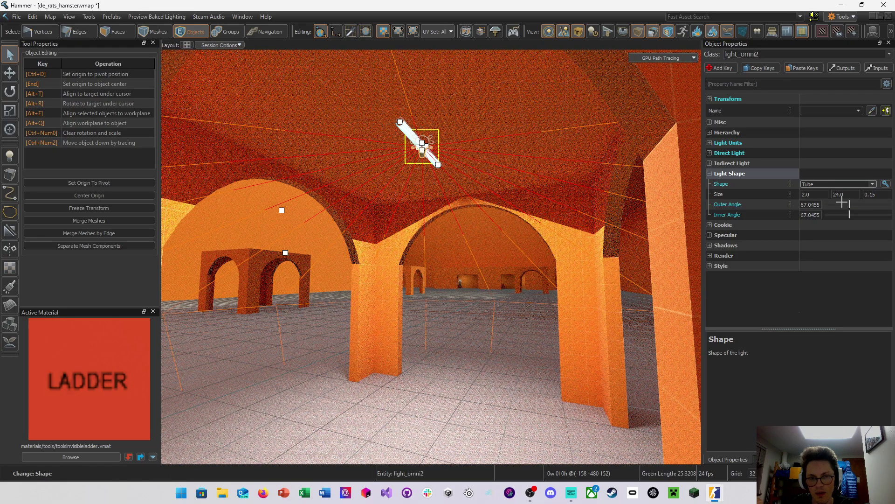
click(873, 184)
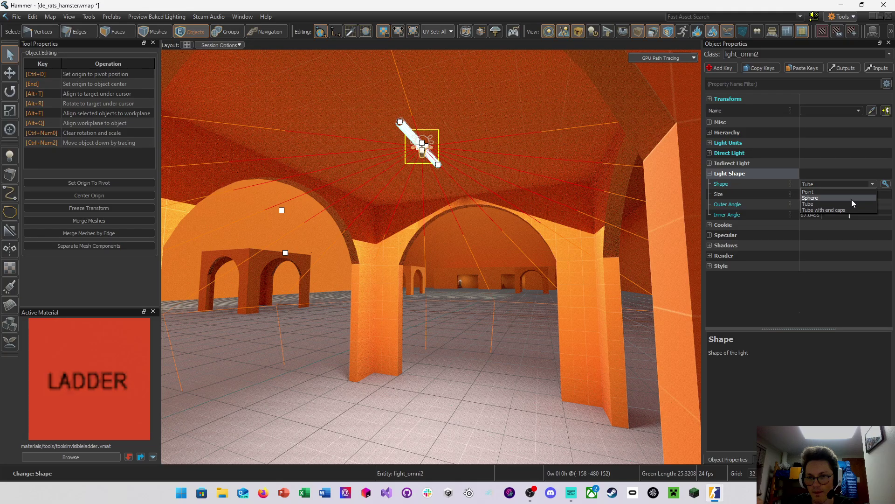
click(835, 208)
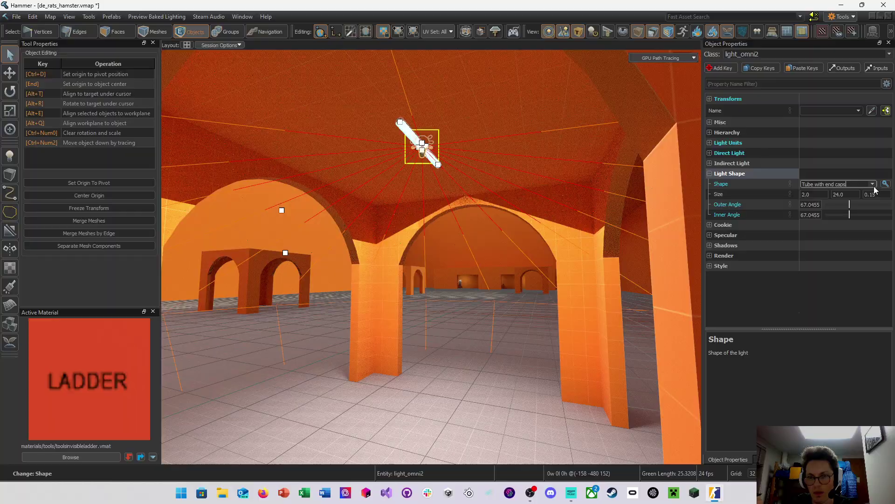
Rotate the tube-shaped omni light 90 degrees horizontally beneath the arched ceiling
right_drag(520, 182, 524, 181)
key(e)
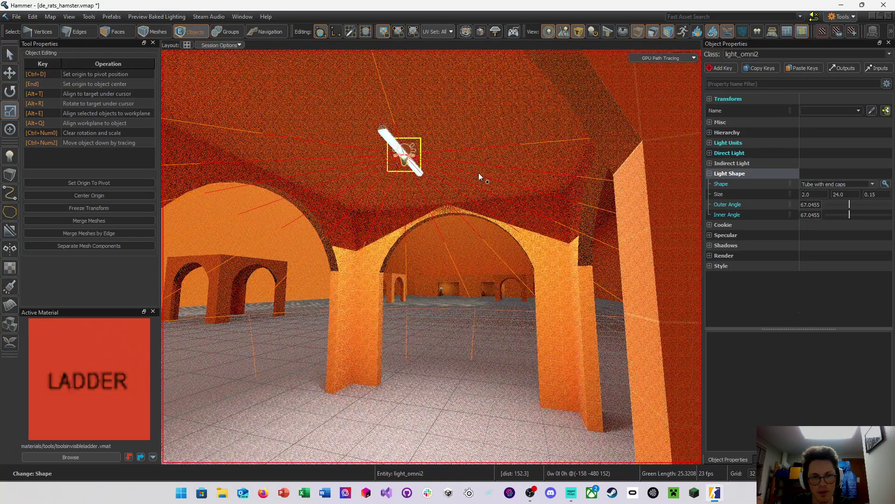
key(e)
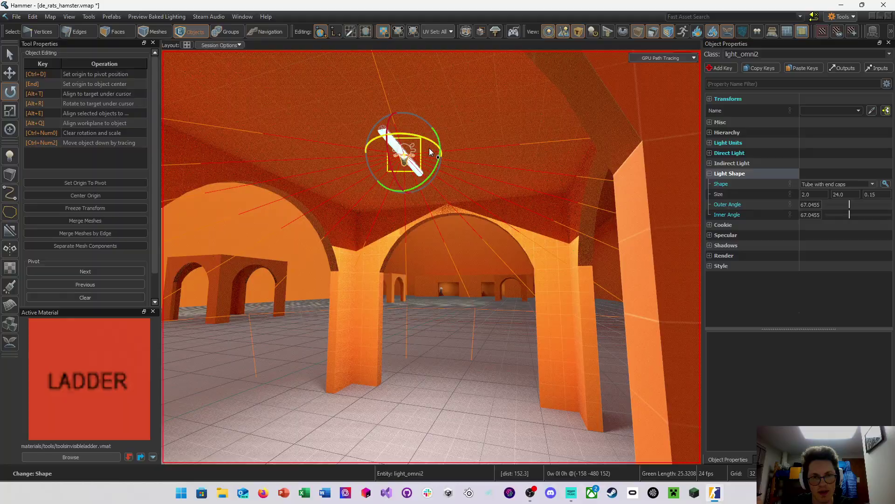
drag(432, 142, 365, 140)
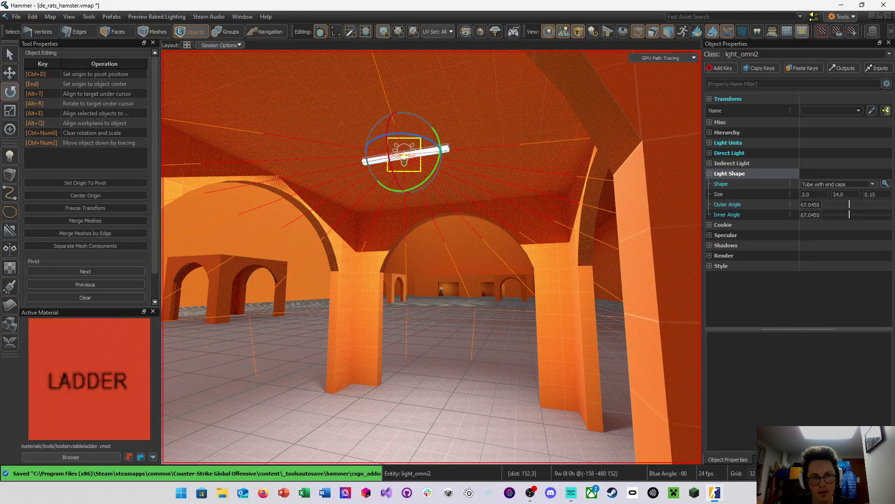
Reduce the grid size to 8 and try raising the tube light 8 units towards the ceiling
key(a)
right_drag(432, 257, 431, 257)
key(w)
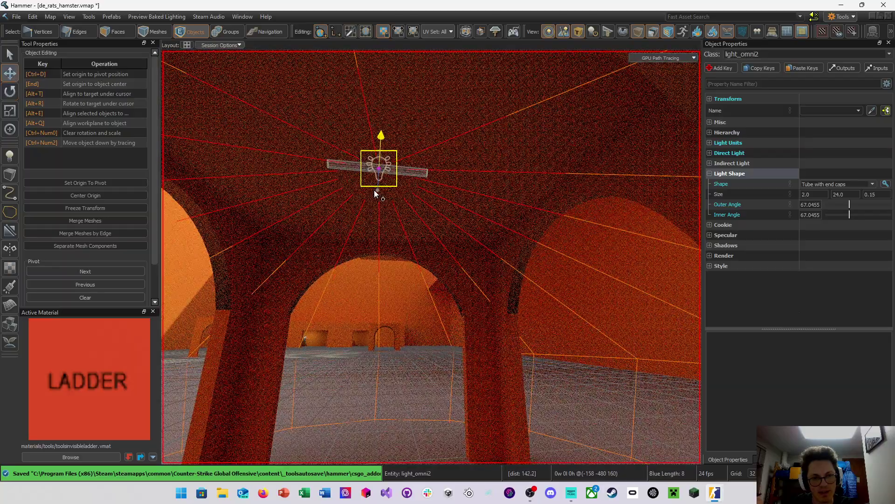
mouse_move(374, 189)
mouse_down()
mouse_move(375, 204)
mouse_move(379, 168)
mouse_move(378, 195)
mouse_move(380, 187)
mouse_up()
key(bracketleft)
key(bracketleft)
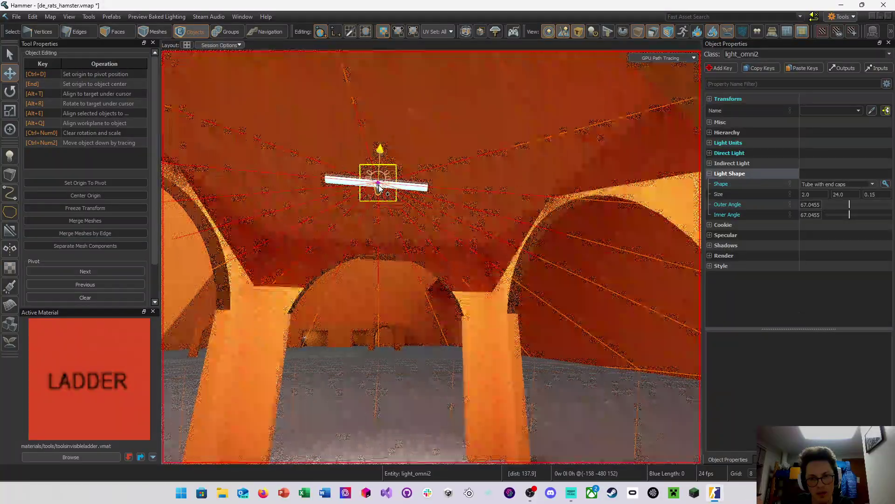
Extend the tube light's range slightly with its range handles while viewing the arched structure from outside
key(s)
right_drag(379, 186, 432, 257)
key(d)
key(s)
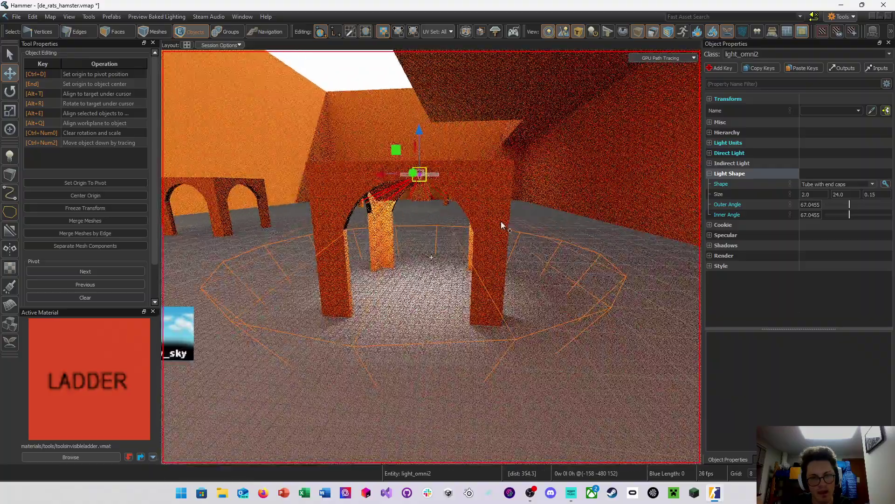
click(16, 54)
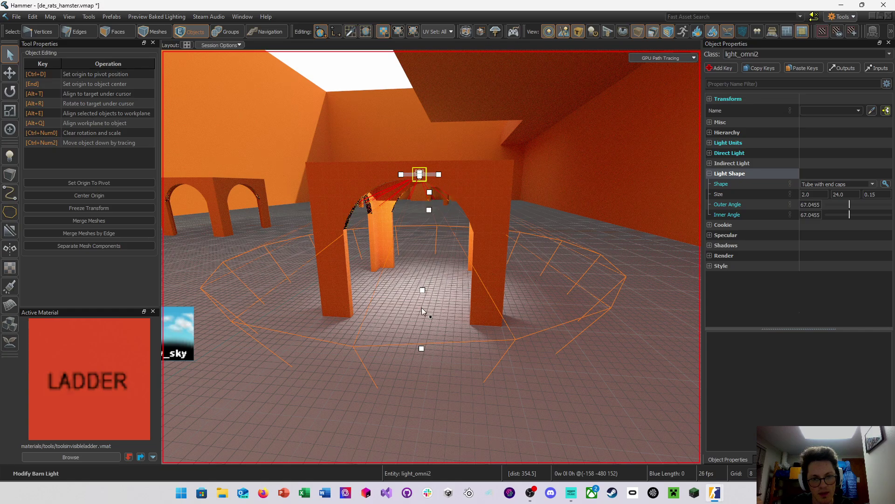
mouse_move(422, 292)
mouse_down()
mouse_move(438, 262)
mouse_move(439, 290)
mouse_up()
drag(421, 348, 421, 358)
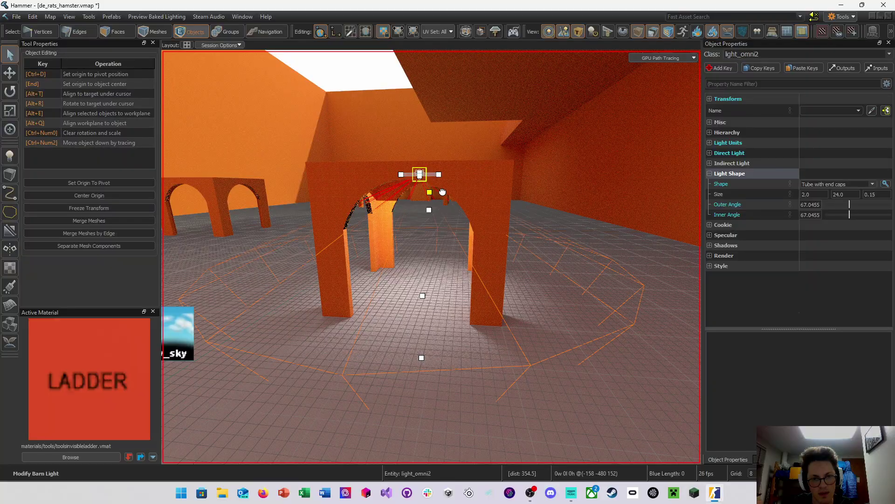
Widen the tube light's outer and inner angles to about 109 degrees
drag(442, 192, 472, 162)
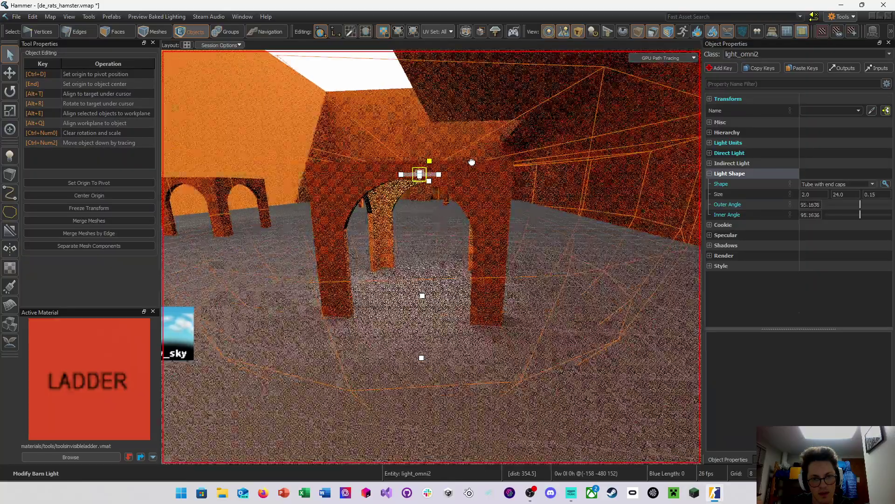
key(w)
right_drag(469, 214, 507, 301)
key(s)
key(w)
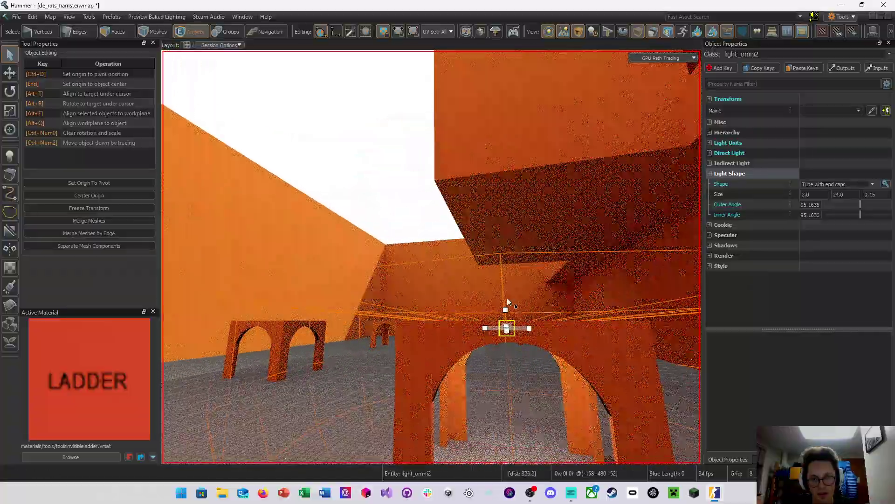
drag(506, 309, 513, 294)
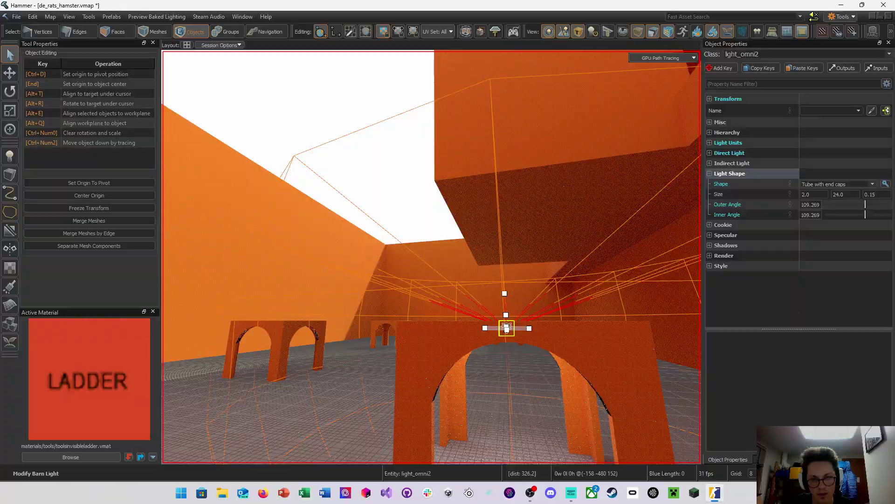
Narrow the tube light's outer and inner angles to about 81 degrees and check the lighting under the arches
right_drag(512, 294, 432, 257)
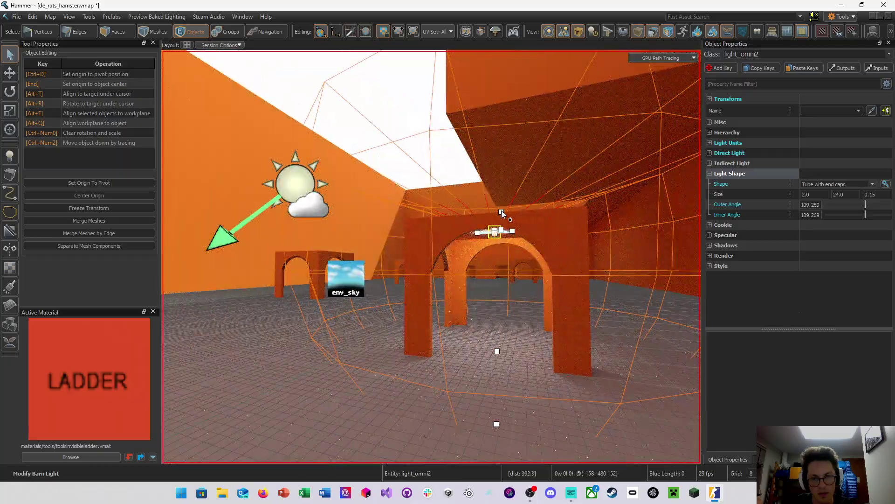
mouse_move(501, 211)
mouse_down()
mouse_move(506, 243)
mouse_move(513, 239)
mouse_up()
key(w)
key(d)
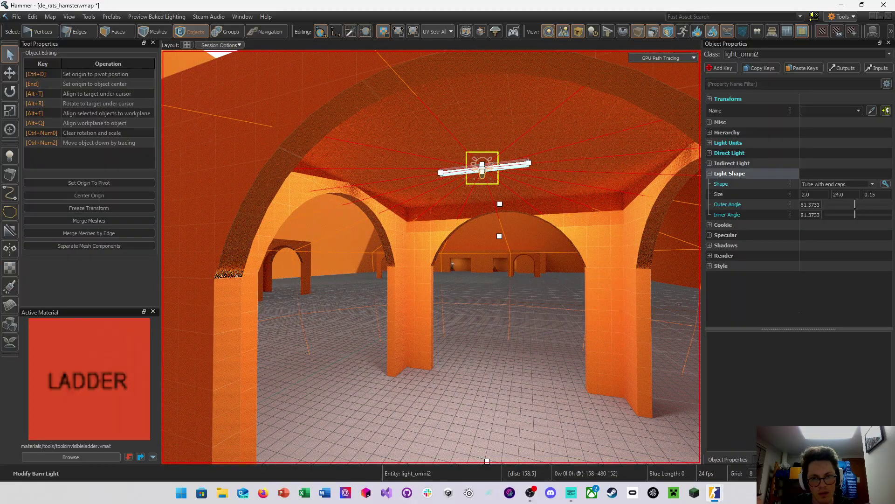
right_drag(521, 244, 548, 261)
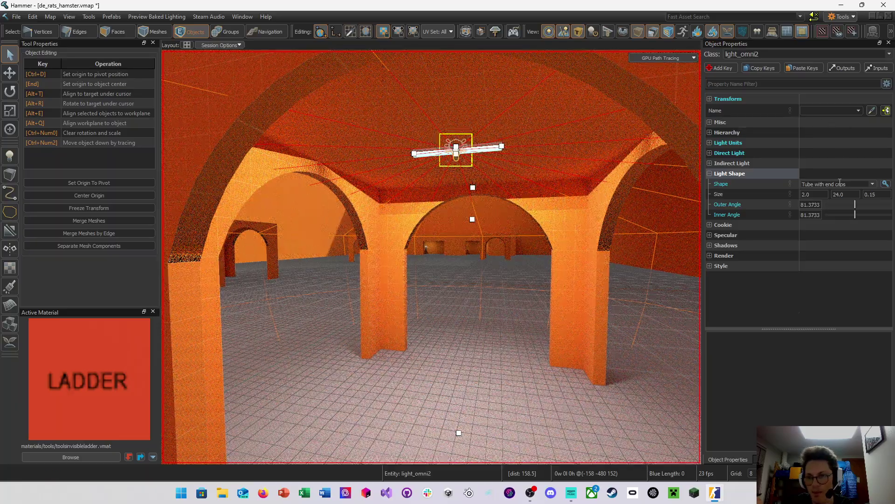
Change the omni light's shape to Point and narrow its outer and inner angles to about 62 degrees
click(872, 184)
click(841, 192)
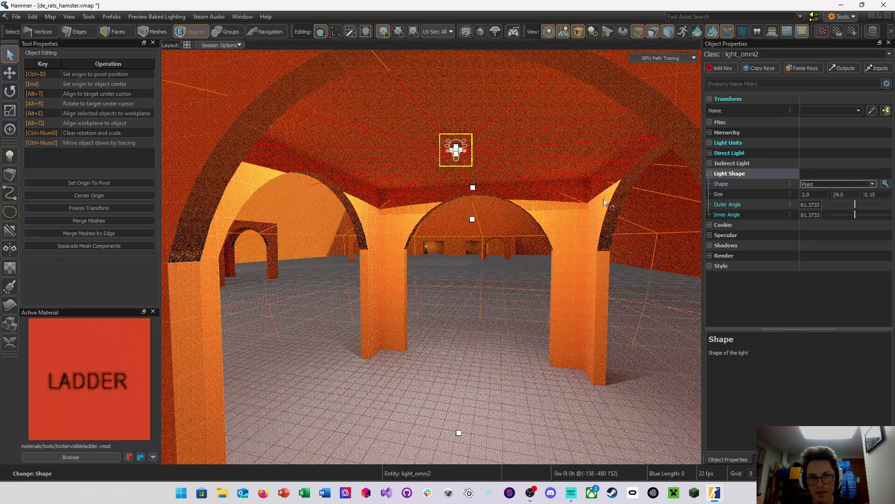
right_drag(519, 194, 505, 195)
key(s)
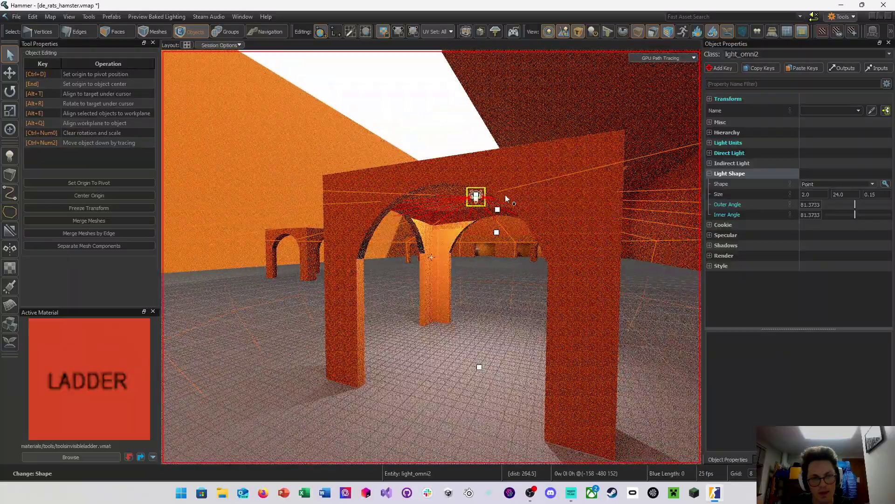
drag(499, 206, 491, 240)
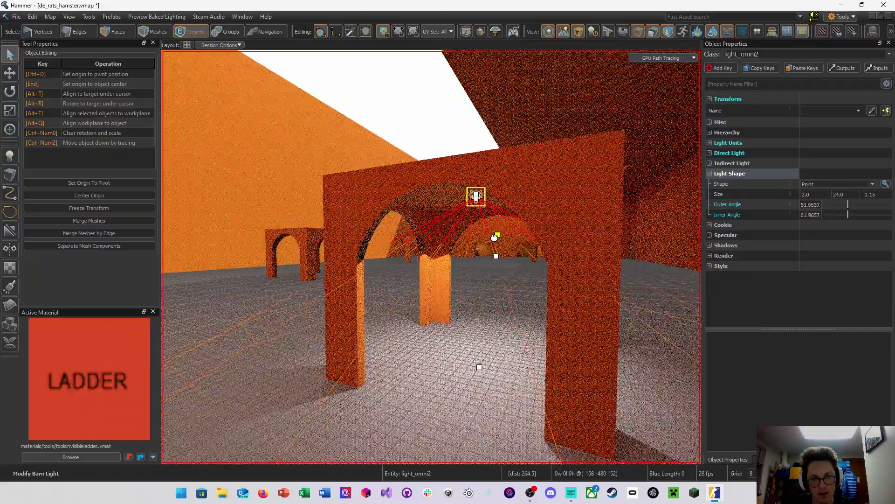
Reduce the omni light's range to 200 so it fits more closely around the arched structure
right_drag(508, 341, 507, 411)
key(s)
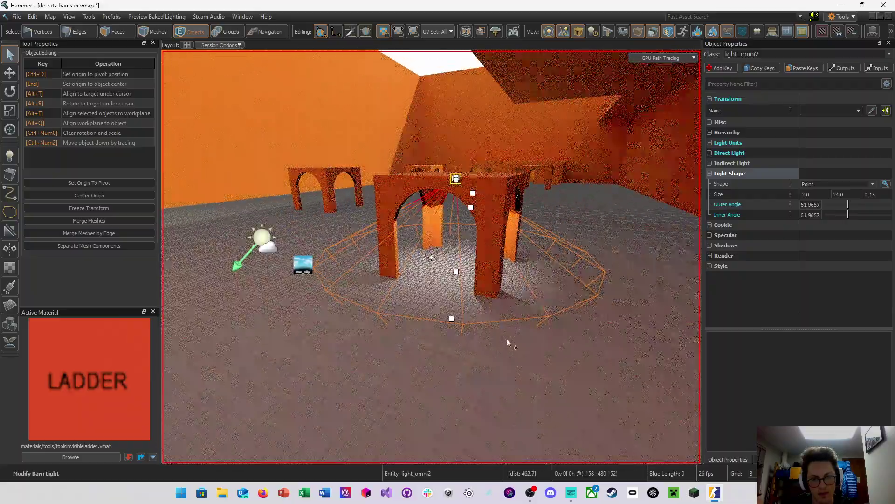
drag(454, 317, 464, 288)
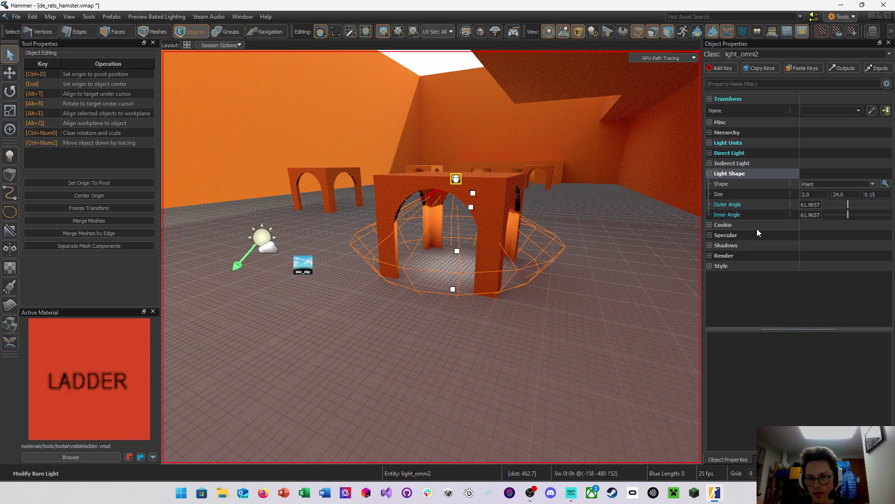
Examine the omni light's Shadows, Render, Style, Light Units, Misc, Hierarchy and Specular properties
click(710, 245)
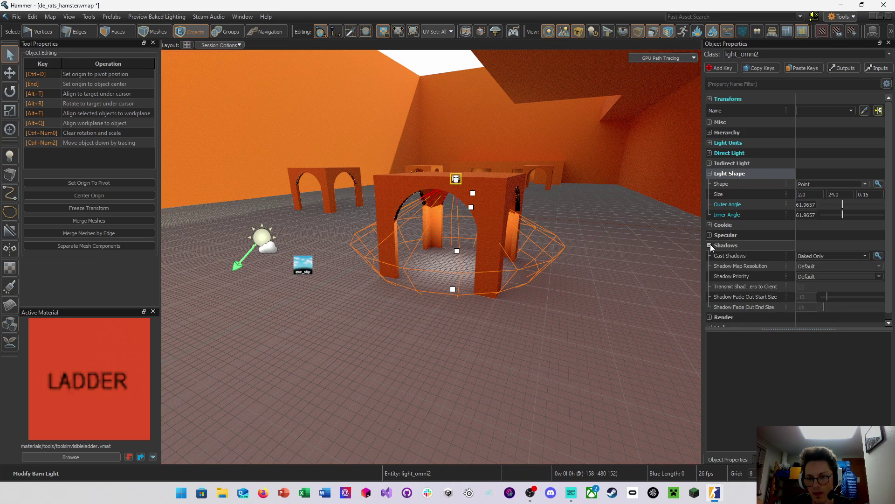
click(709, 244)
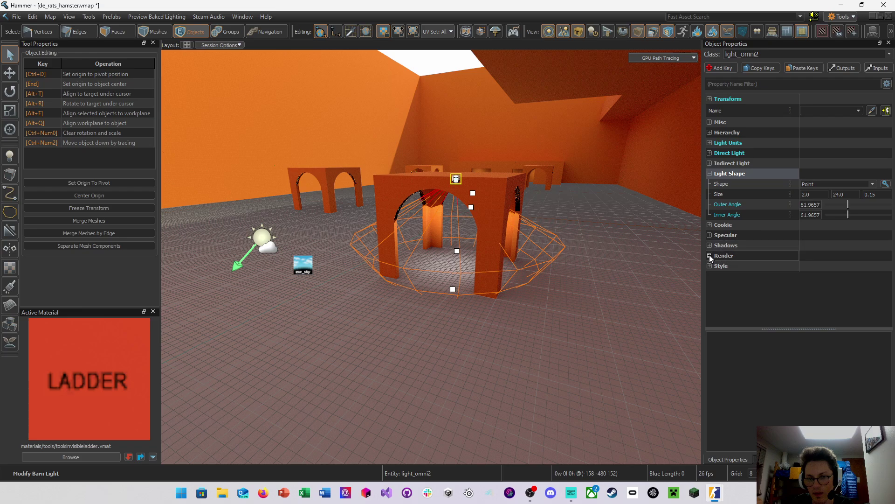
click(709, 254)
click(710, 255)
click(709, 264)
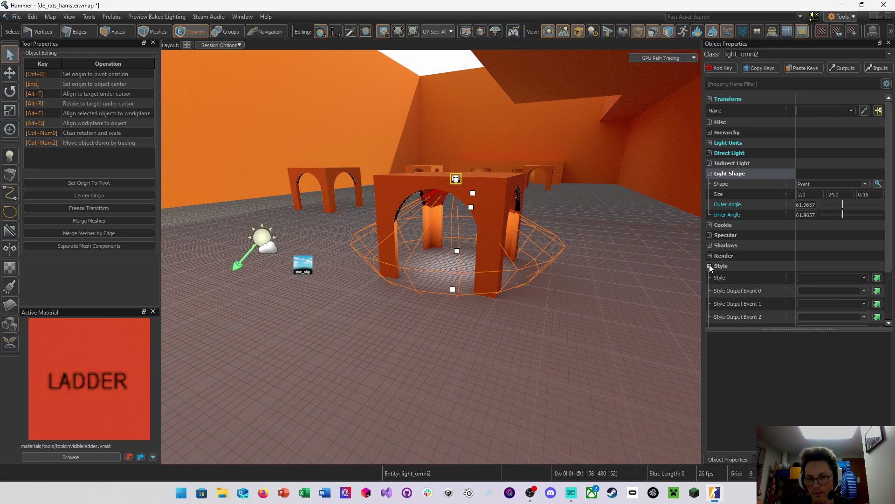
click(709, 264)
click(710, 143)
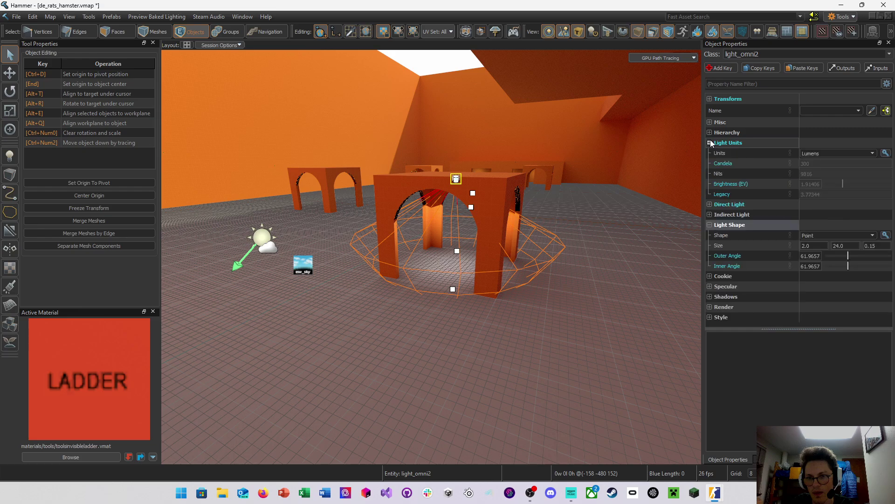
click(710, 143)
click(709, 122)
click(709, 153)
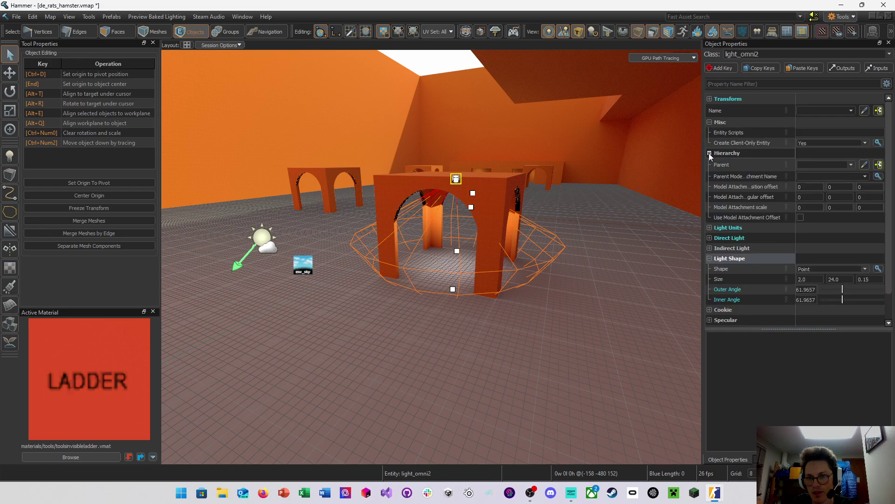
click(709, 122)
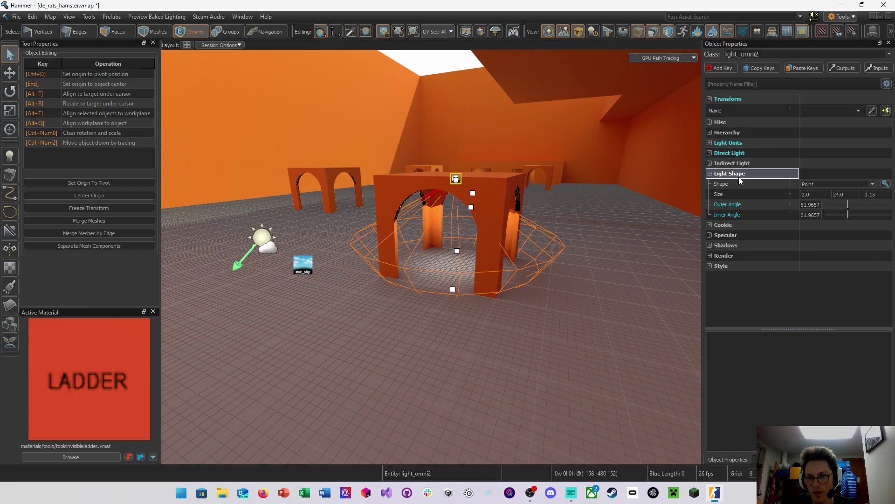
click(710, 235)
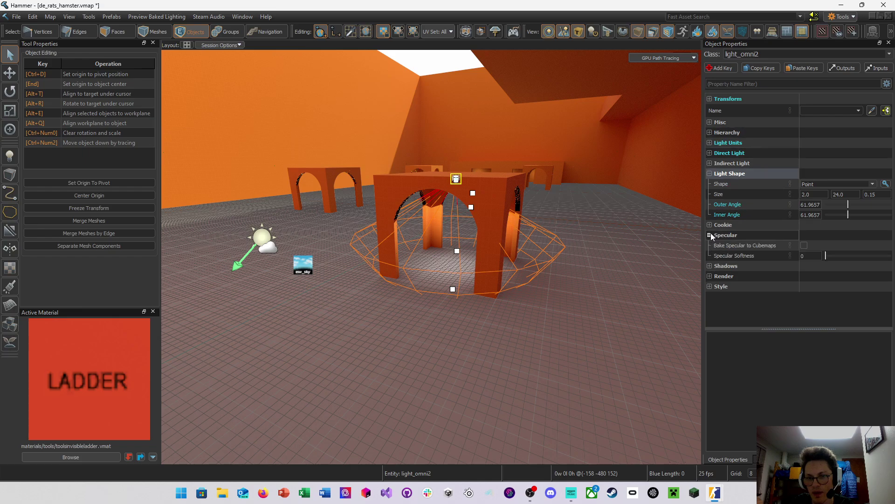
click(711, 236)
click(709, 174)
Try orange, yellow and blue colors on the omni light under the arches, then cancel the color change
click(709, 154)
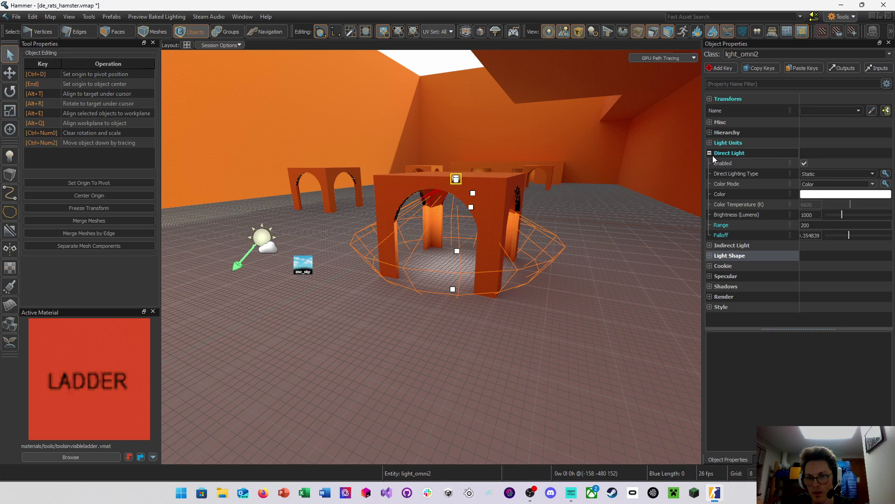
click(845, 194)
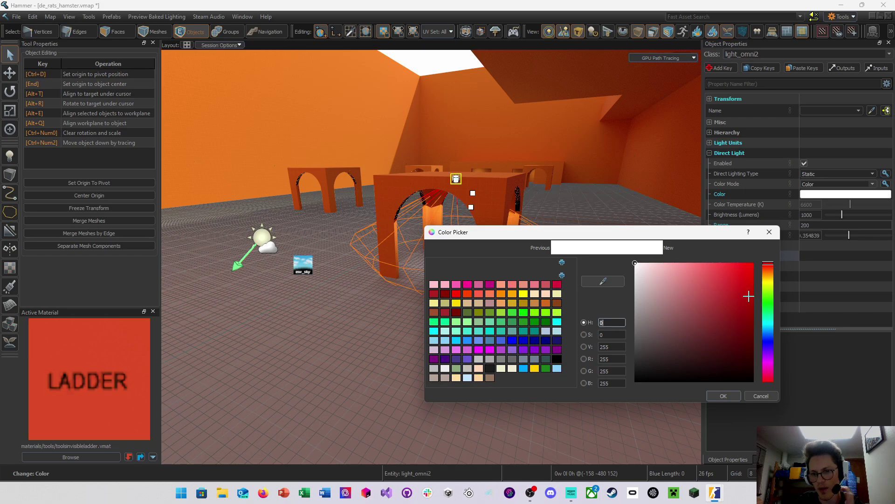
drag(767, 265, 767, 281)
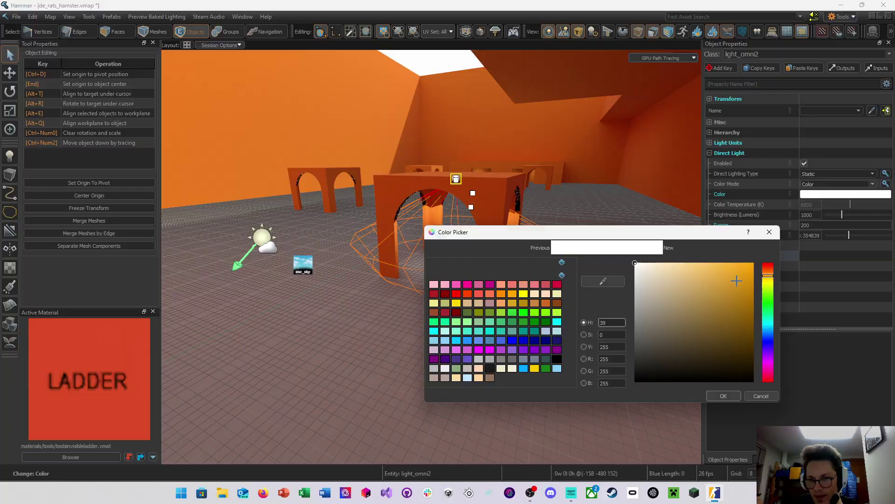
drag(635, 262, 724, 251)
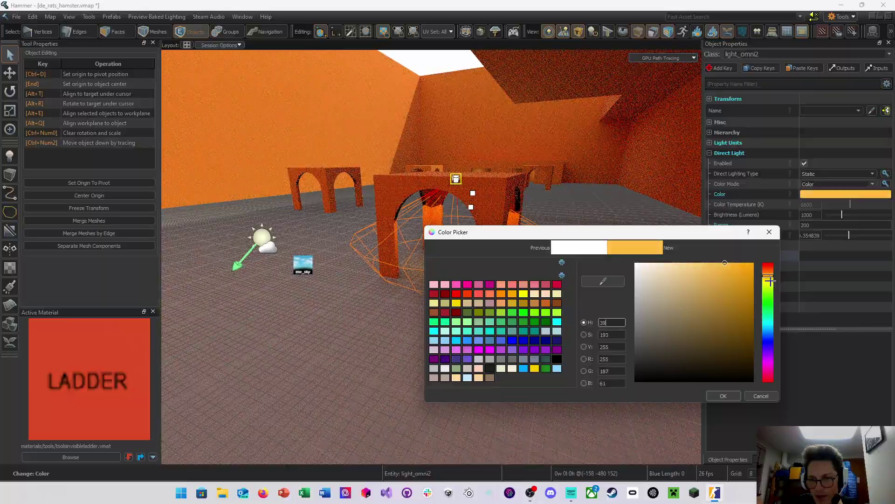
click(769, 278)
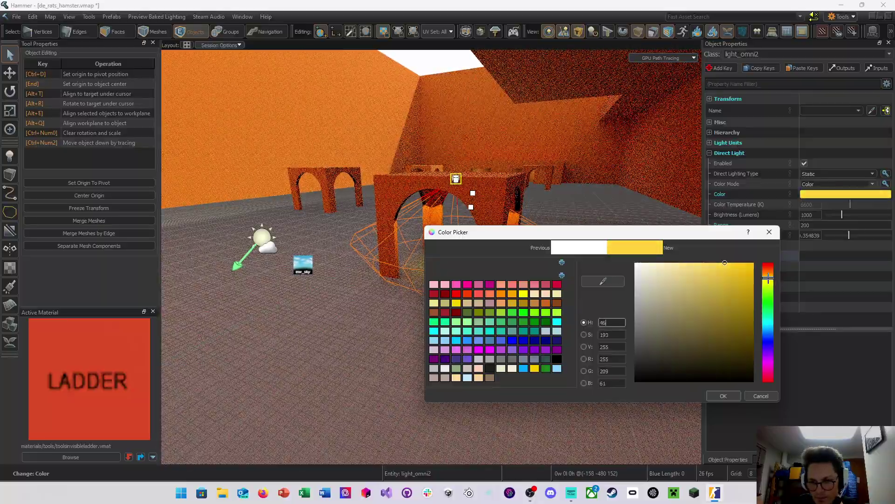
drag(768, 279, 770, 332)
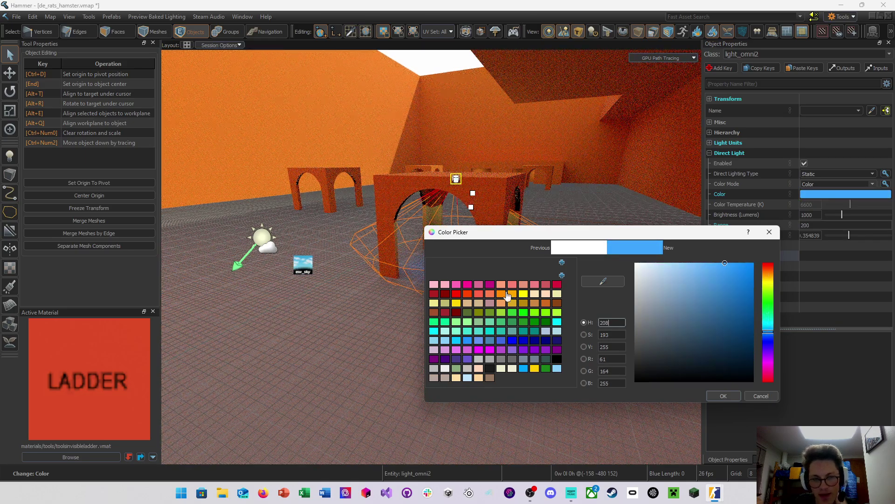
drag(639, 235, 701, 233)
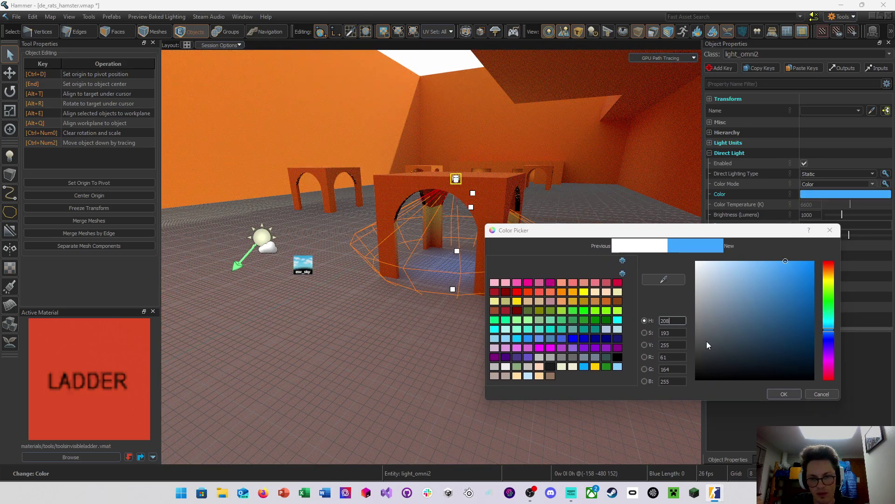
click(822, 394)
key(w)
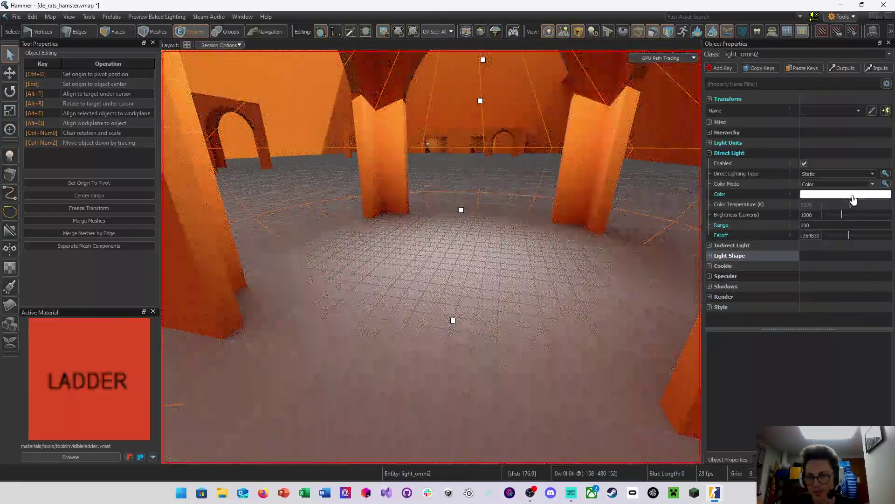
Set the omni light's color to a pale warm orange with a hue of about 33
click(857, 194)
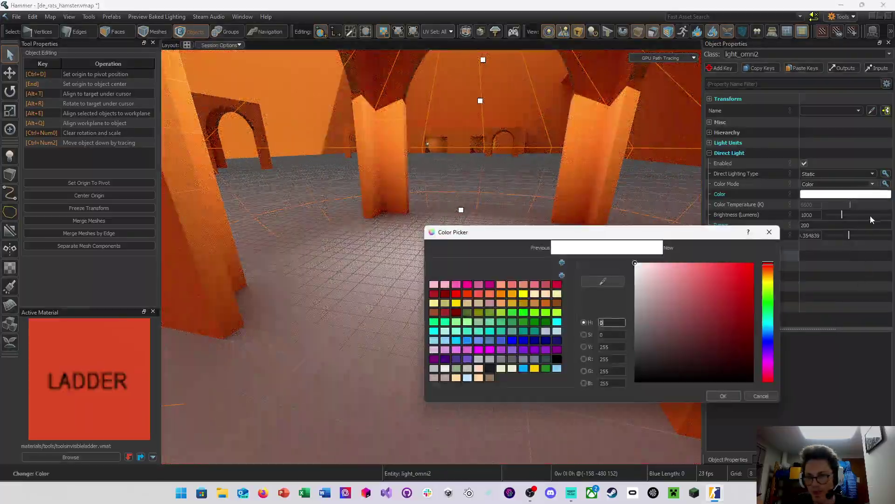
click(459, 295)
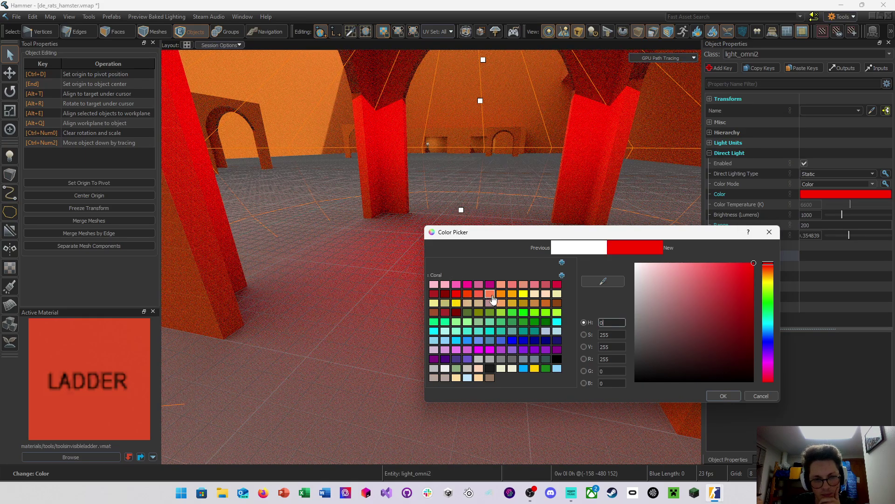
click(468, 294)
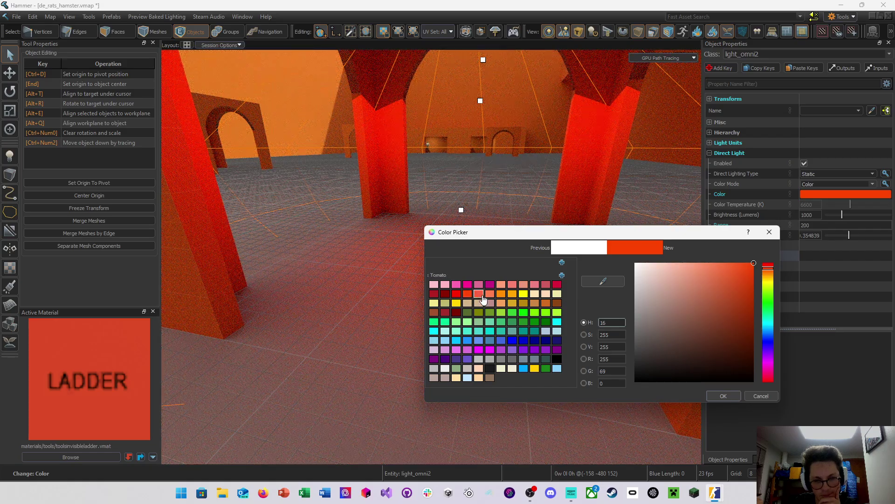
click(482, 296)
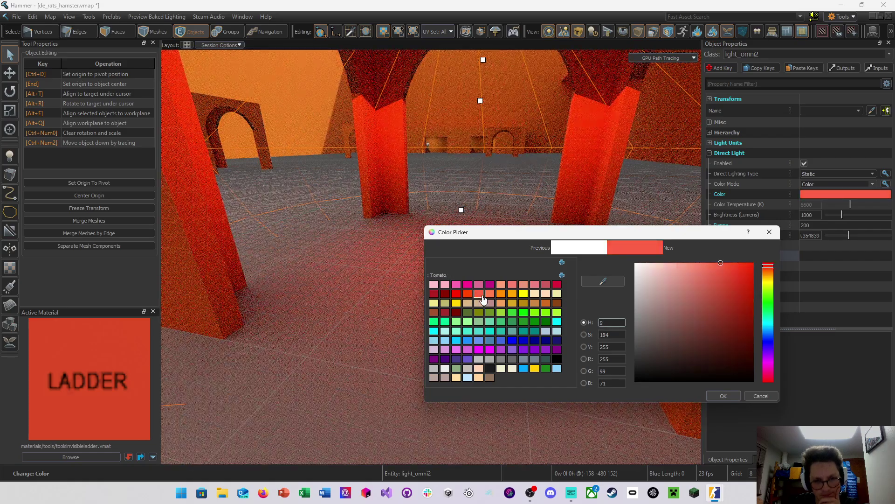
text(32)
click(708, 264)
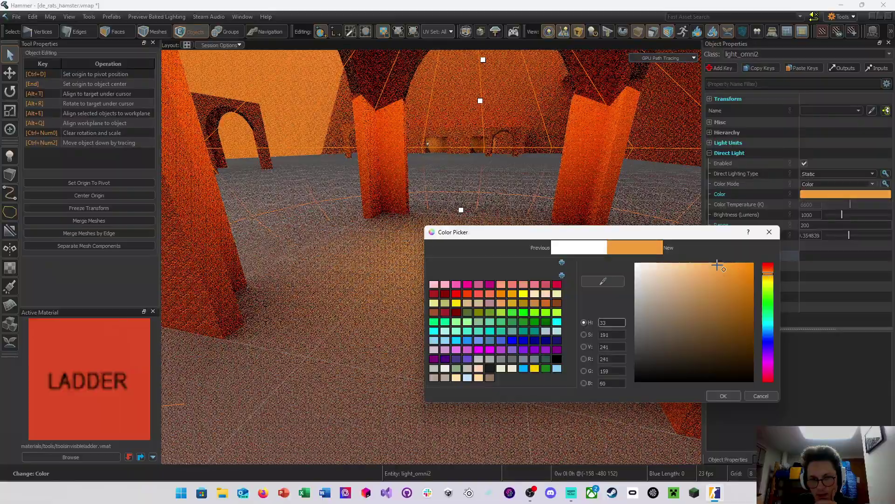
drag(709, 264, 693, 262)
click(724, 397)
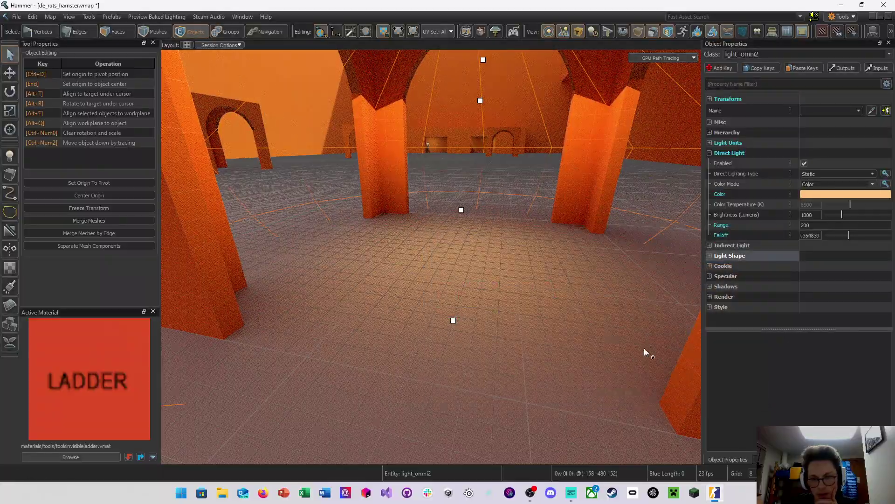
Save the map and check the warm light under the arched structure from outside
right_drag(488, 267, 432, 256)
key(s)
key(ctrl+s)
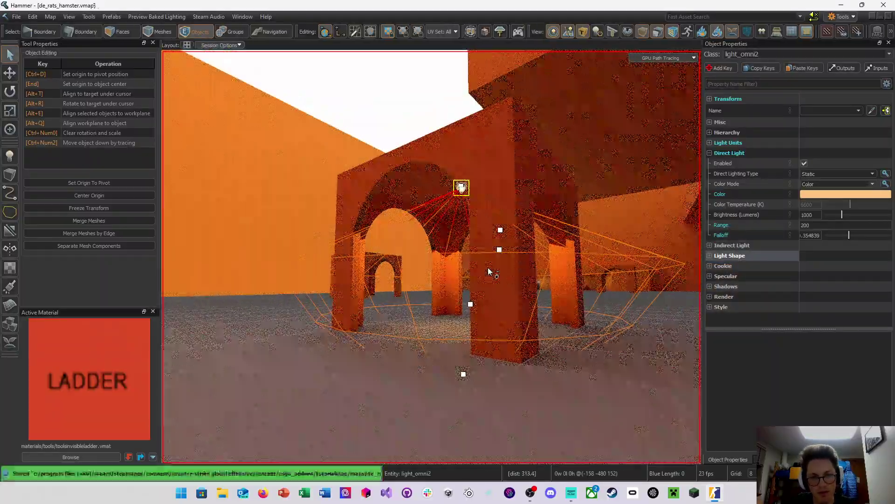
scroll(475, 258, up, 3)
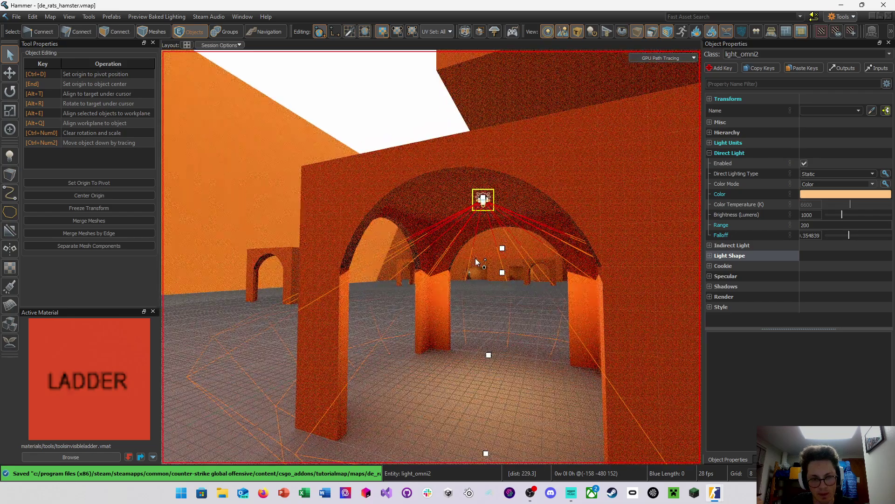
Show the four-view layout and duplicate the omni light into the next arched structure in the top view
key(shift+z)
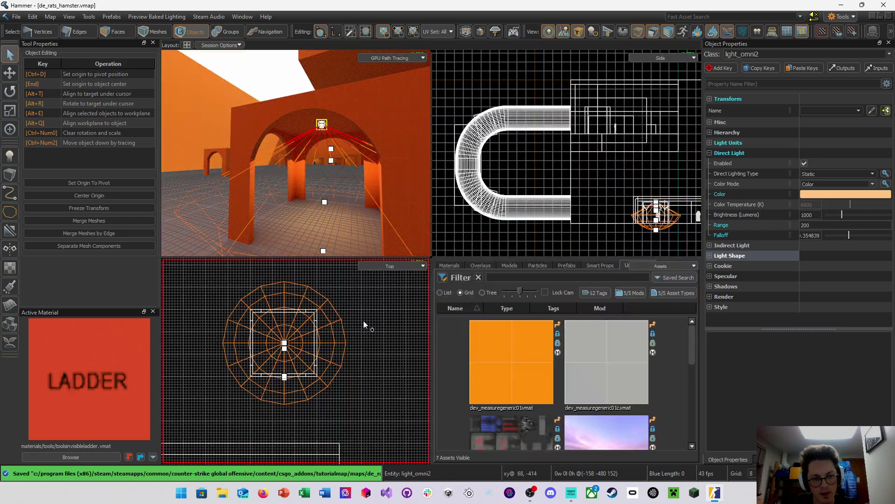
scroll(354, 331, down, 5)
middle_drag(360, 346, 255, 313)
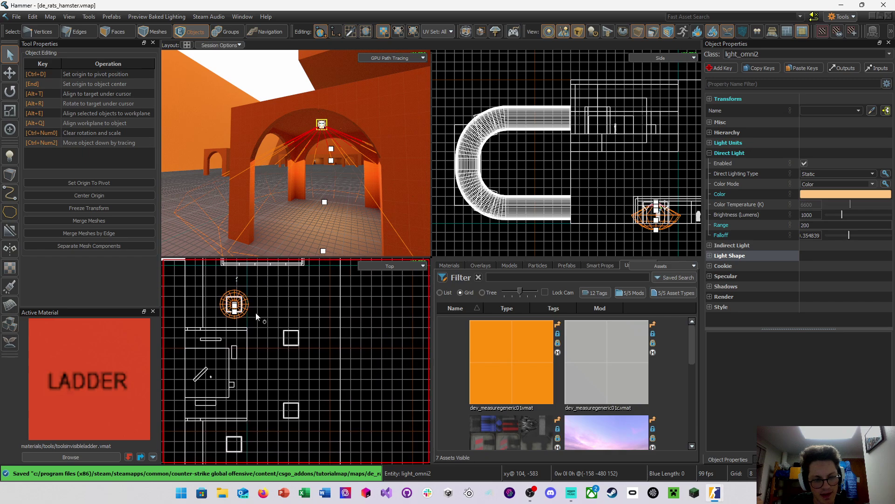
scroll(276, 319, up, 1)
key(w)
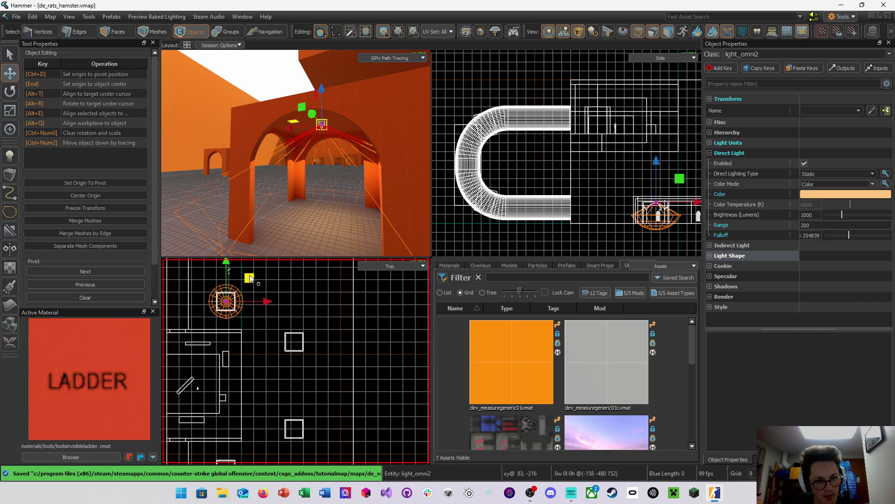
mouse_move(251, 278)
shift+mouse_down()
mouse_move(276, 334)
mouse_move(295, 345)
shift+mouse_up()
Raise the grid size to 32 and move the copied light 8 units to center it in the arched structure
scroll(298, 348, up, 5)
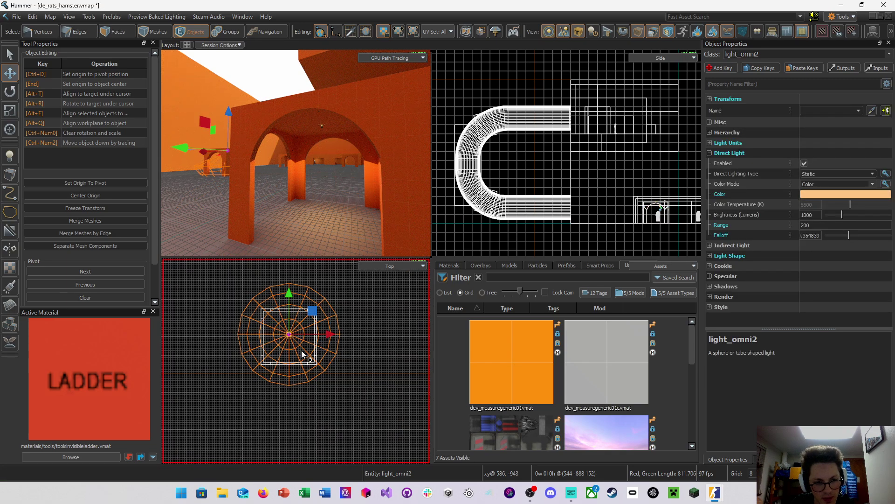
key(bracketright)
key(bracketright)
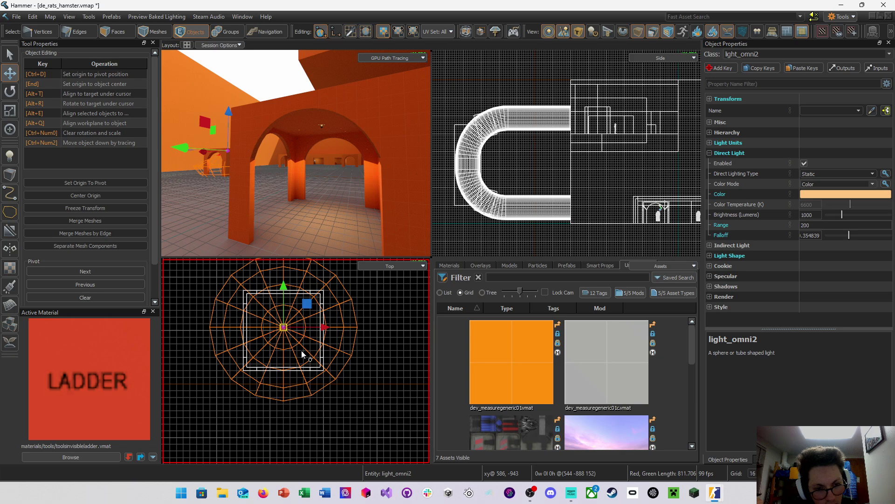
mouse_move(284, 320)
mouse_down()
mouse_move(291, 314)
mouse_move(293, 325)
mouse_up()
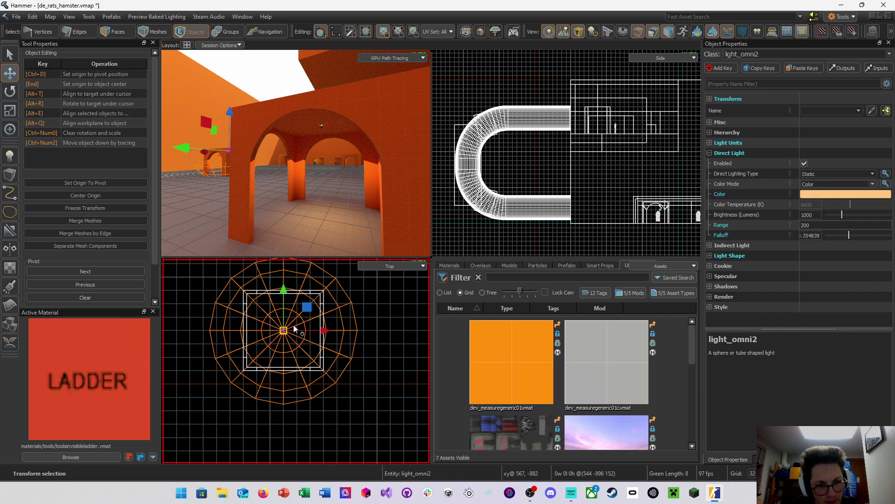
Duplicate the centered omni light 896 units straight across into the third arched structure and check its alignment
scroll(294, 327, down, 3)
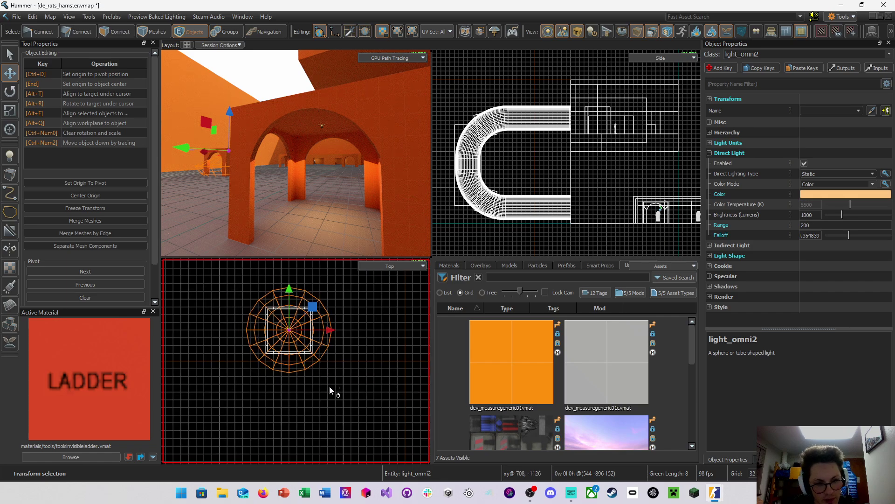
scroll(315, 389, down, 2)
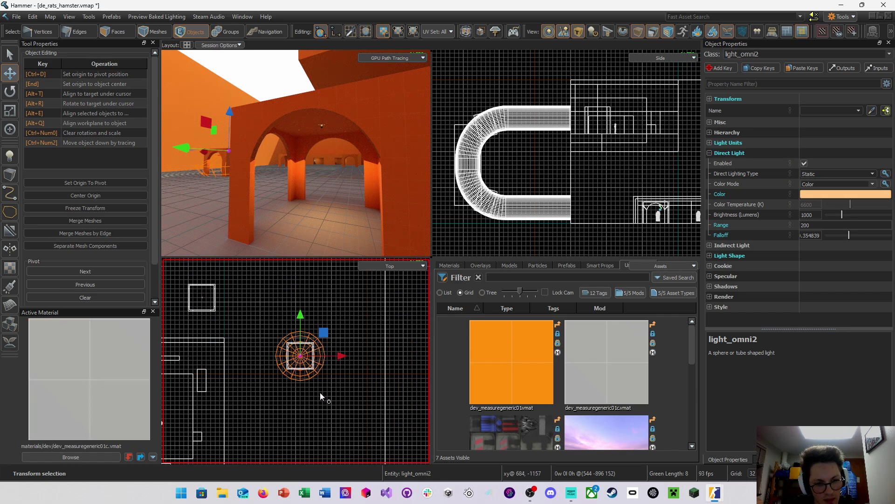
click(324, 410)
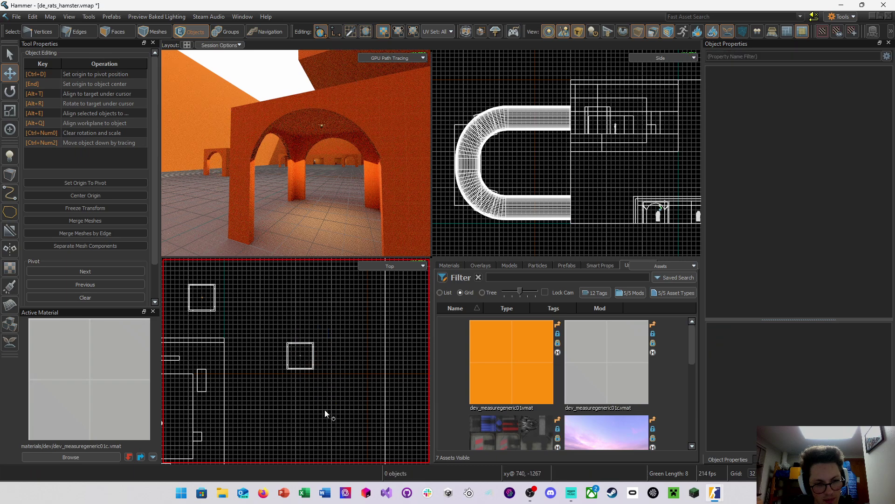
click(304, 353)
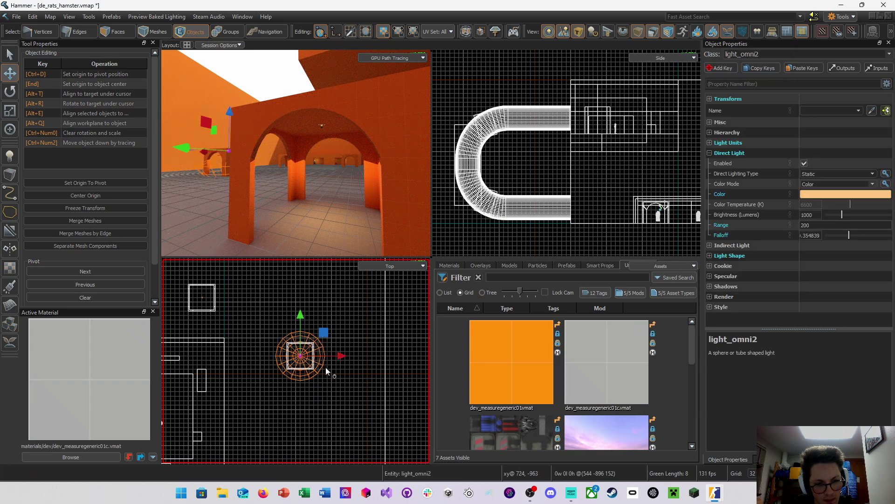
middle_drag(328, 395, 344, 336)
scroll(347, 334, down, 2)
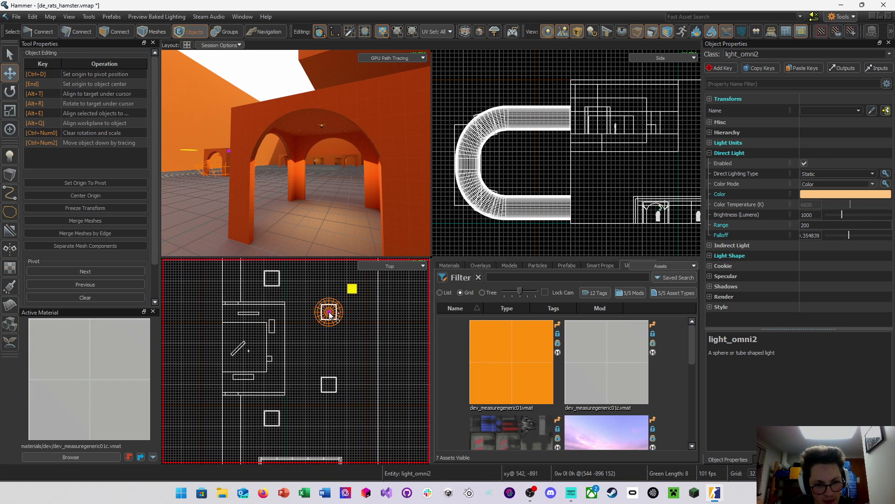
shift+drag(329, 385, 329, 386)
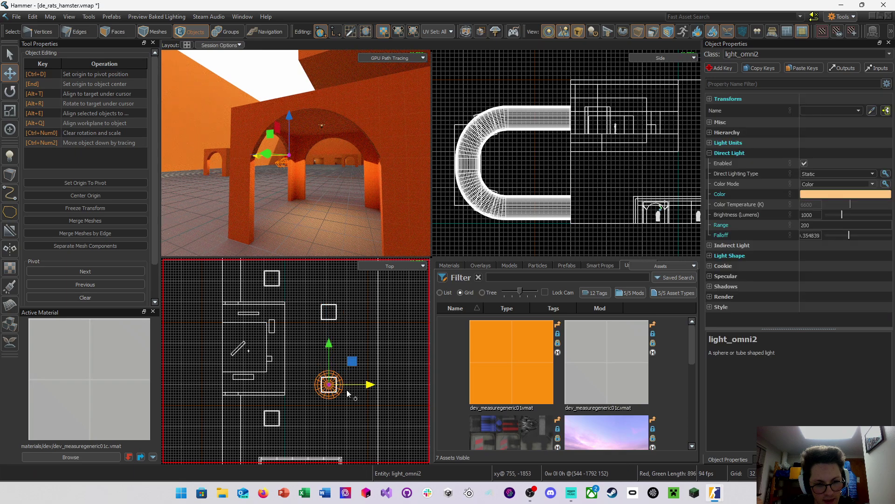
scroll(346, 394, up, 5)
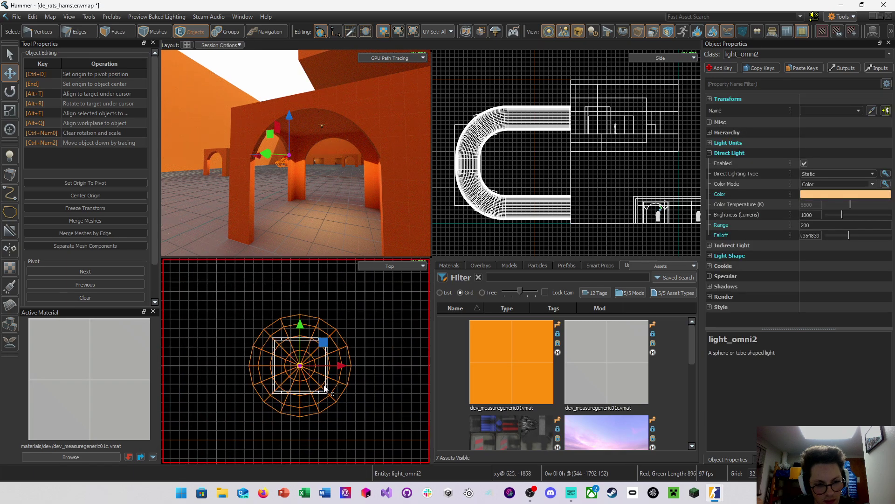
scroll(324, 385, down, 5)
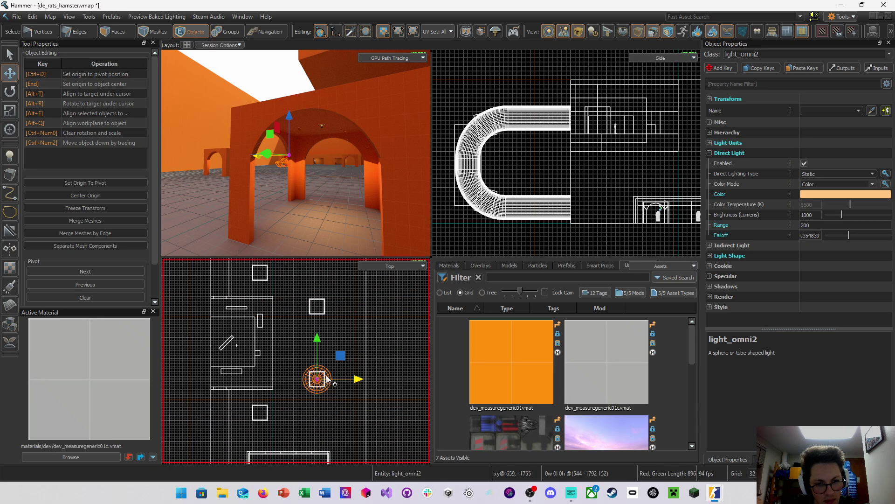
Duplicate the omni light into the fourth arched structure at -160, -2208, 152 and check it in the 3D view
shift+drag(312, 387, 264, 415)
scroll(243, 432, up, 4)
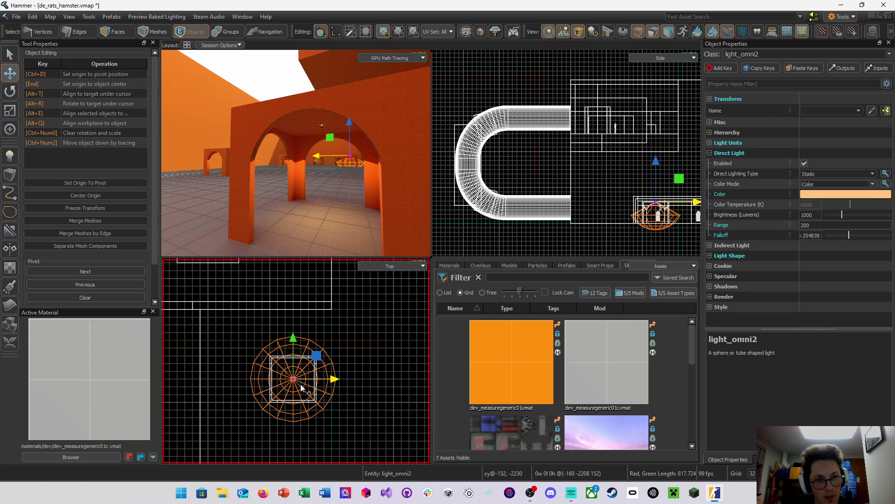
right_drag(308, 169, 324, 172)
key(a)
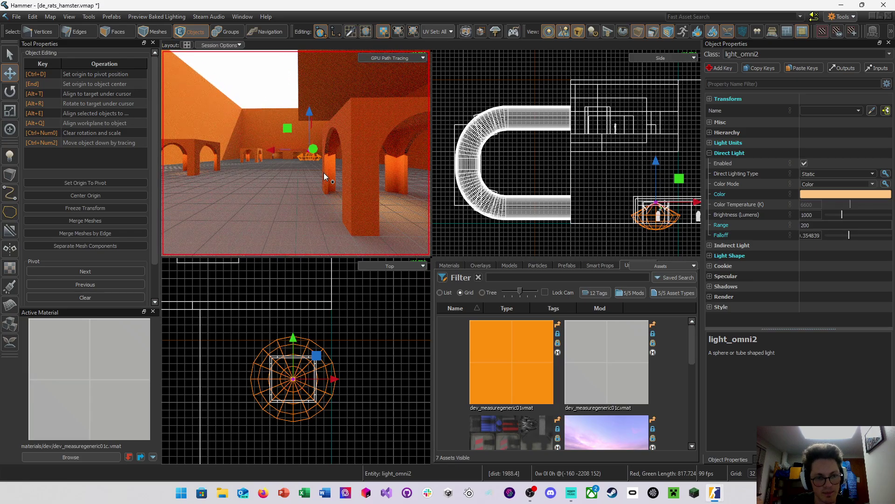
Maximize the 3D view and switch its shading to Fullbright
key(shift+z)
key(F5)
key(w)
mouse_move(401, 170)
right_down()
mouse_move(431, 257)
mouse_move(388, 213)
right_up()
key(shift+s)
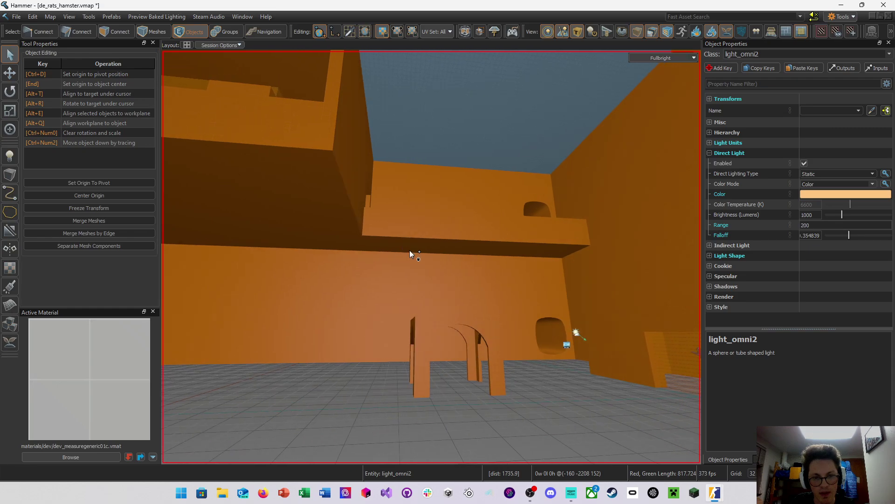
Examine the room's walls, floor and arched structures in the Fullbright view
right_drag(409, 251, 432, 257)
key(w)
key(s)
key(w)
key(w)
key(a)
key(d)
key(w)
key(w)
key(d)
key(d)
key(w)
click(411, 330)
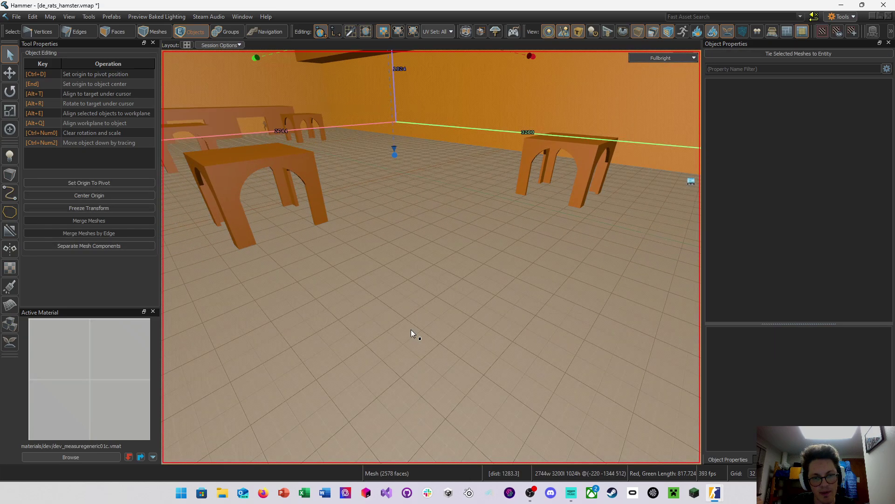
key(s)
right_drag(500, 305, 431, 257)
key(w)
key(w)
key(d)
Save the map and select the wall face directly above the tunnel opening
click(126, 34)
key(w)
key(ctrl+s)
key(w)
key(s)
key(w)
key(w)
key(a)
click(466, 84)
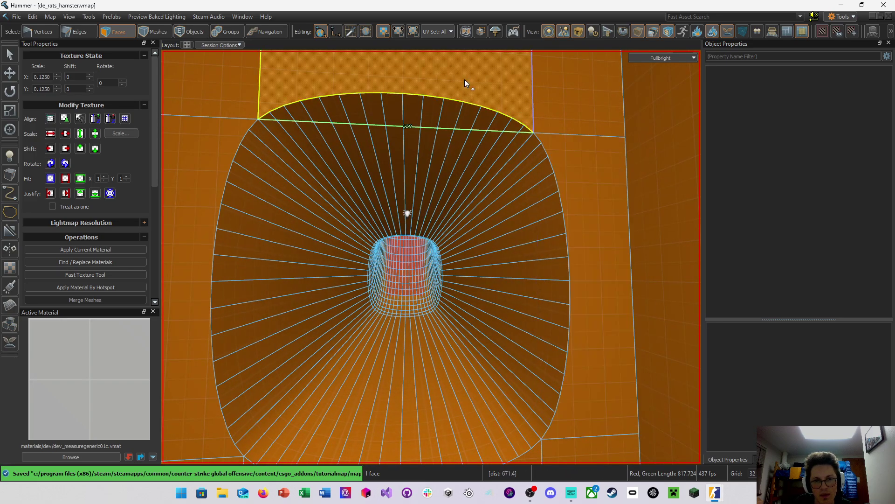
Try to move a single face of the freestanding angled block sideways, and undo the move
key(s)
right_drag(443, 195, 432, 256)
key(a)
key(w)
key(w)
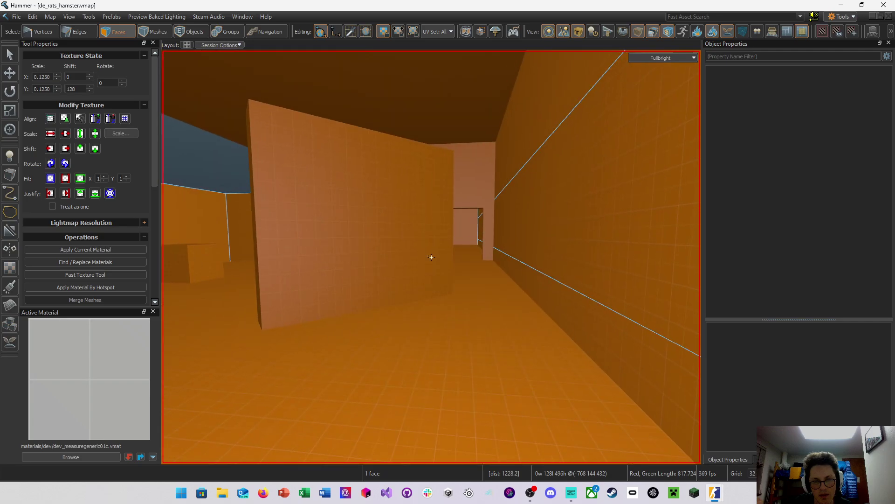
key(z)
click(404, 224)
click(393, 239)
key(z)
key(w)
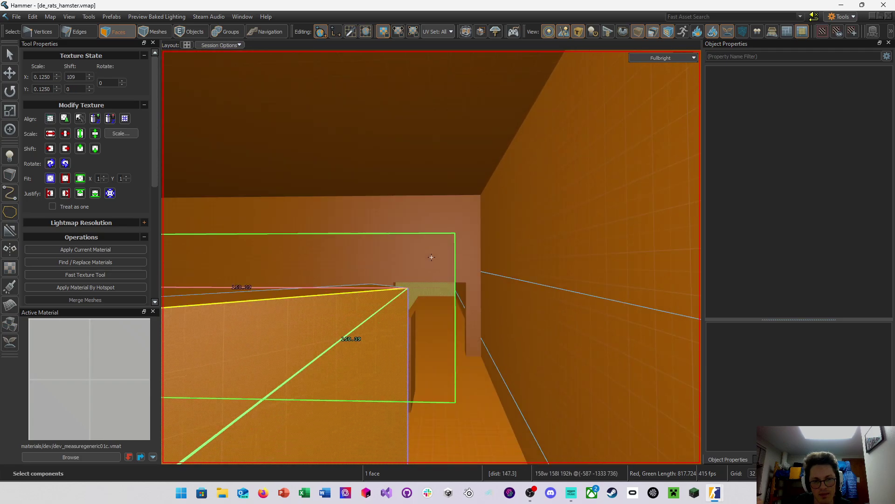
key(s)
key(z)
key(z)
key(w)
key(z)
key(t)
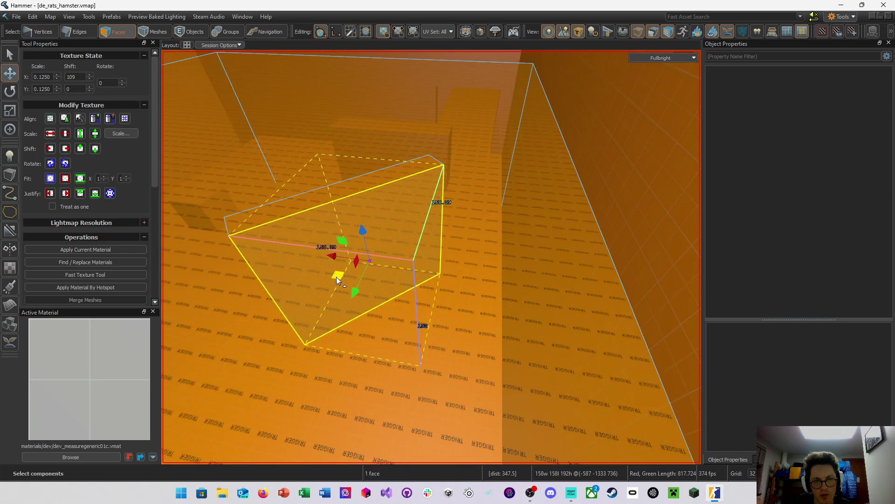
drag(335, 277, 447, 268)
key(ctrl+z)
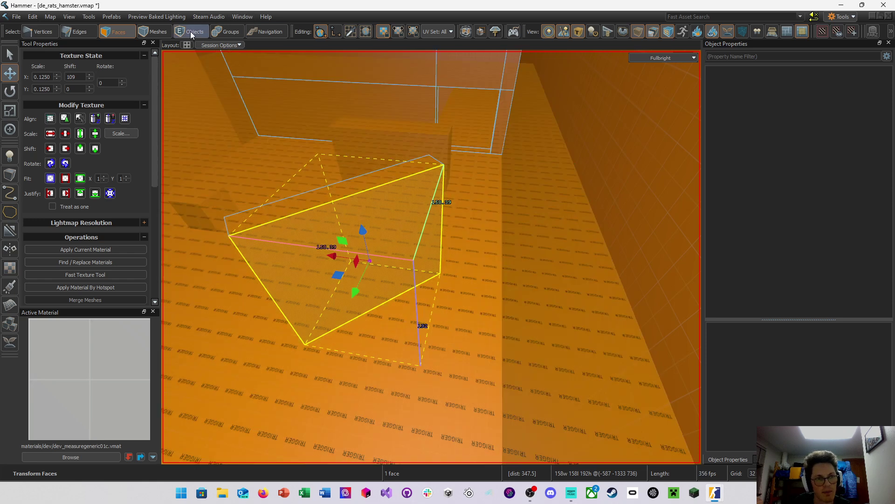
Select the whole angled block as an object and move it to -672, -1344, 736
click(191, 33)
drag(365, 253, 428, 262)
right_drag(428, 262, 431, 257)
key(a)
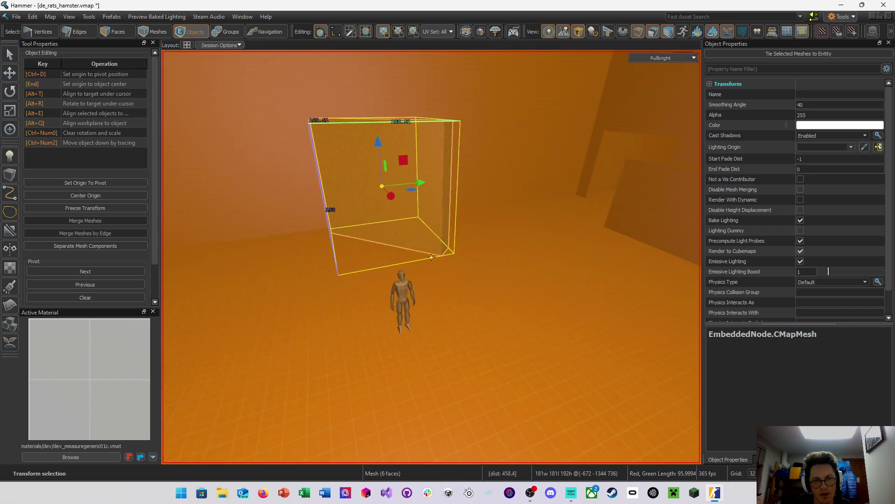
Delete the humanoid figure standing below the angled block and save the map
click(409, 291)
key(Delete)
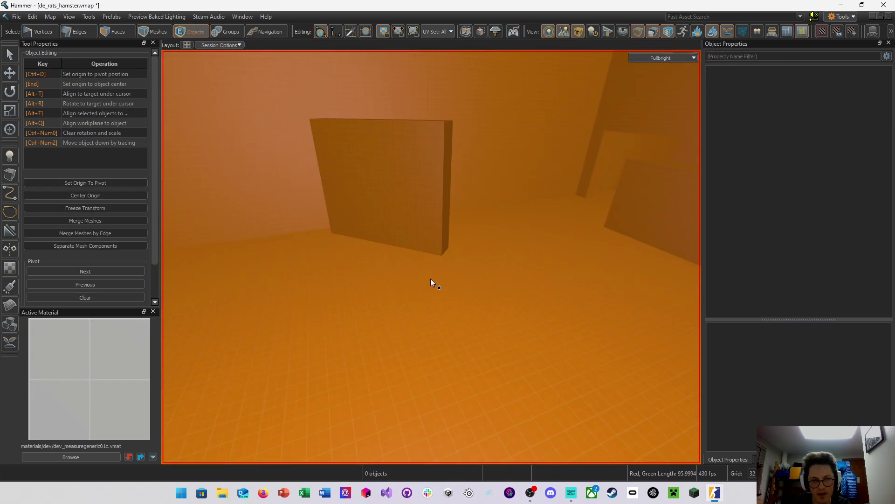
key(ctrl+s)
right_drag(429, 278, 431, 257)
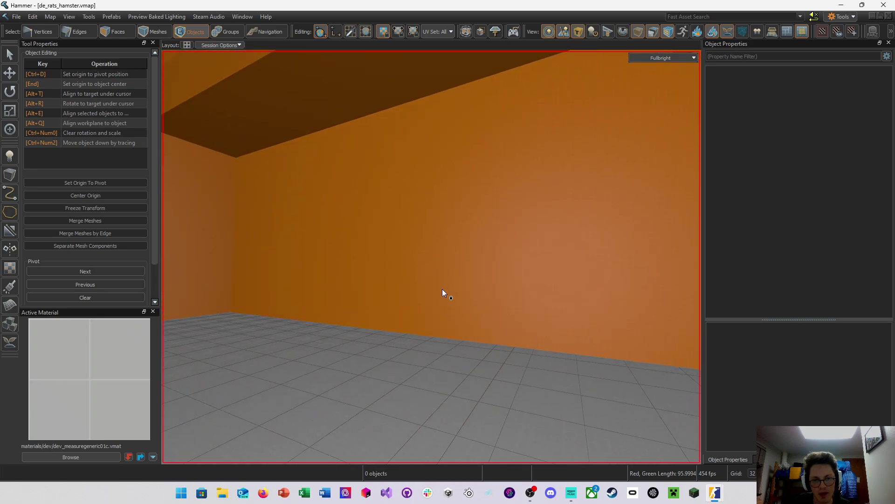
Combine the wide wall faces beside the tunnel openings, first the lower group and then the upper group
click(429, 291)
right_drag(429, 291, 431, 257)
click(117, 34)
click(480, 247)
shift+click(405, 332)
key(BackSpace)
shift+click(407, 238)
shift+click(404, 186)
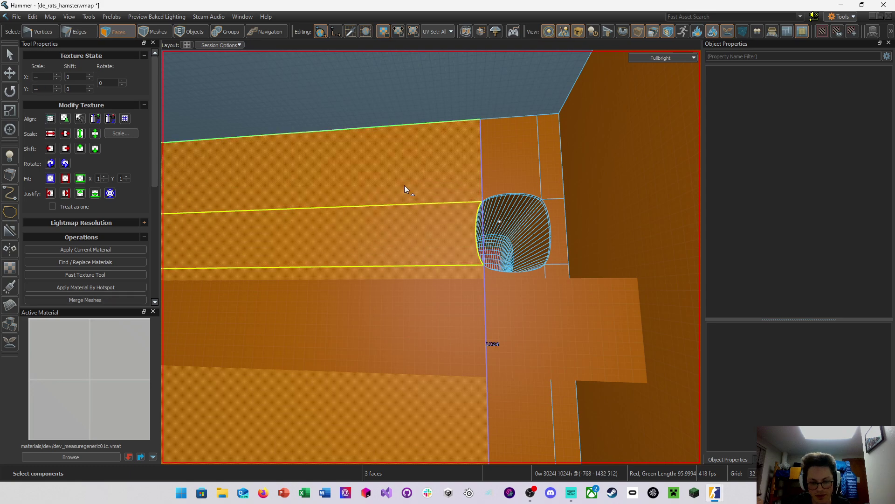
key(BackSpace)
right_drag(404, 185, 431, 257)
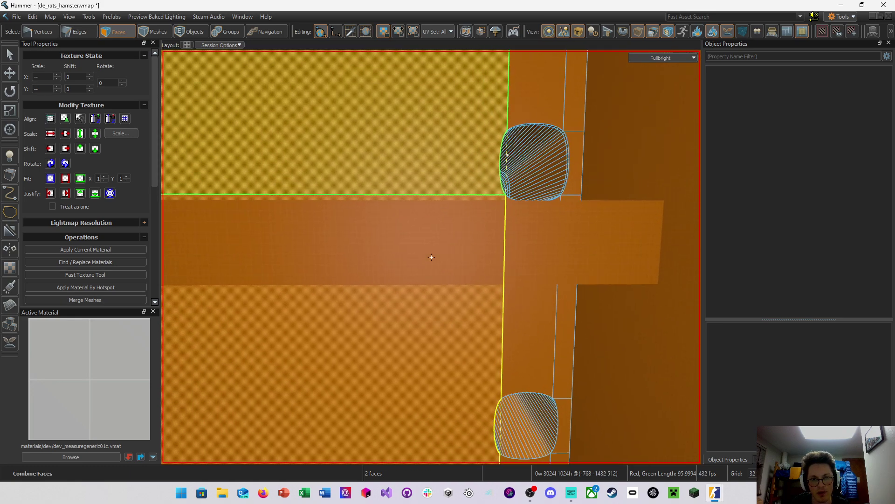
Combine the narrow wall faces between the two tunnel openings and the room corner into one full-height strip
click(420, 324)
right_drag(455, 316, 431, 257)
click(482, 354)
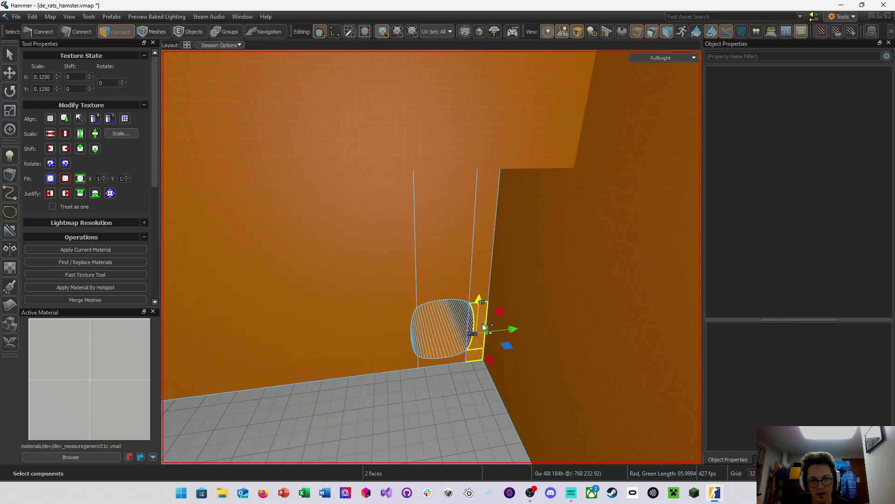
shift+click(484, 280)
right_drag(496, 276, 431, 257)
key(BackSpace)
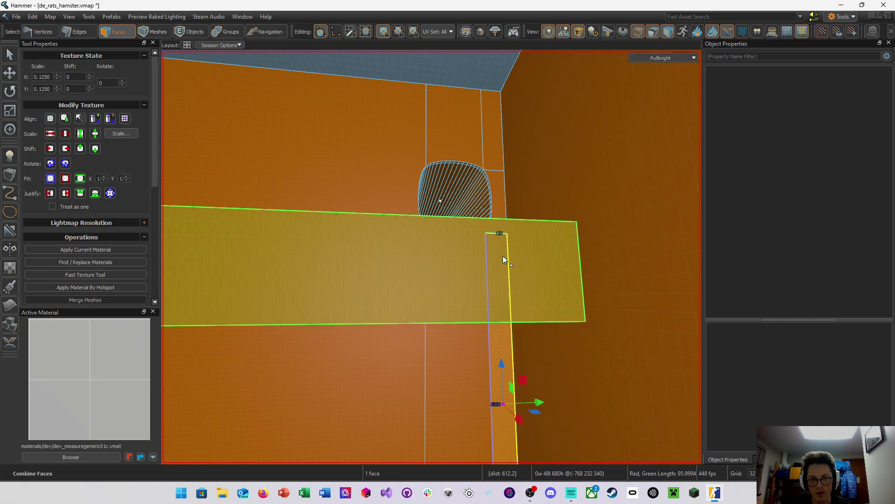
right_drag(502, 255, 432, 256)
key(w)
key(s)
click(513, 245)
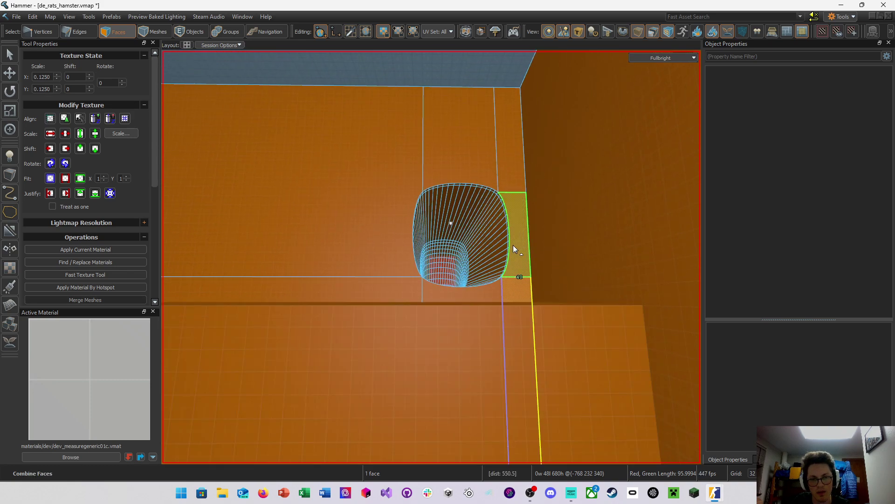
shift+click(517, 170)
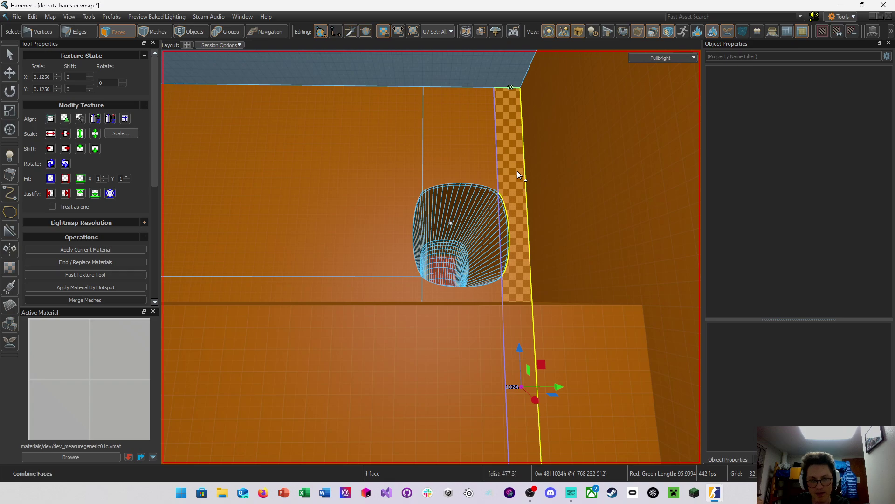
Try to combine the upper and lower wide faces beside the tunnel openings, and undo the latest face merges
click(387, 247)
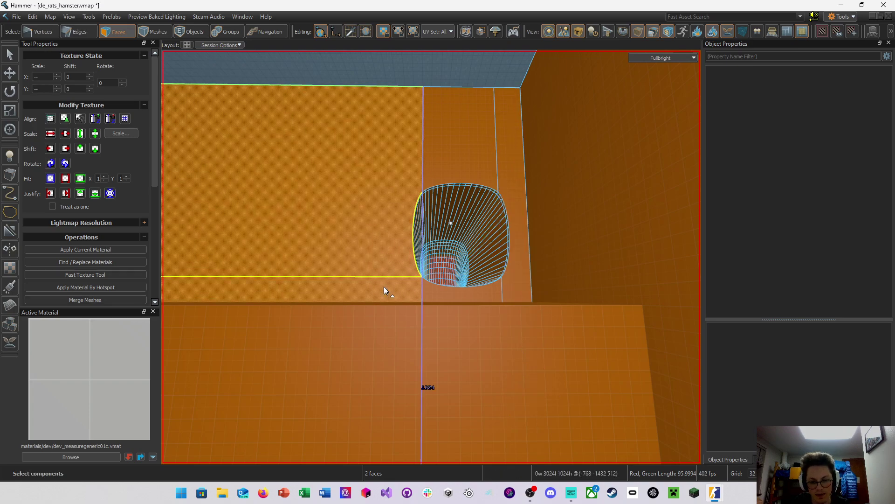
shift+click(521, 258)
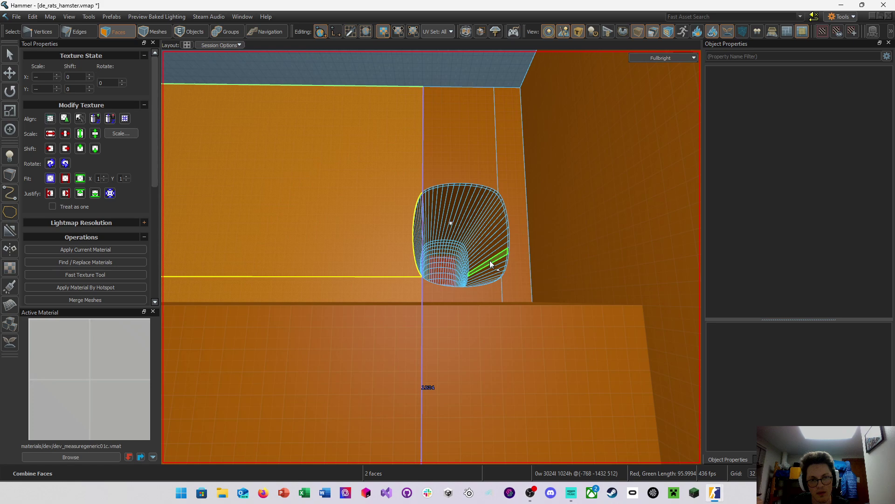
right_drag(490, 260, 472, 270)
click(476, 272)
key(ctrl+z)
key(ctrl+z)
key(ctrl+z)
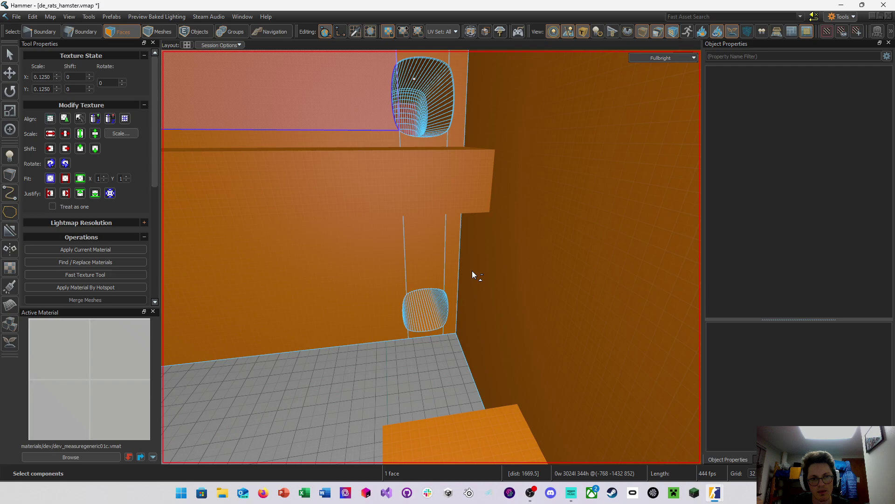
Retry combining the two narrow faces beside the upper tunnel opening, and undo all the face merges on this wall
right_drag(494, 231, 516, 183)
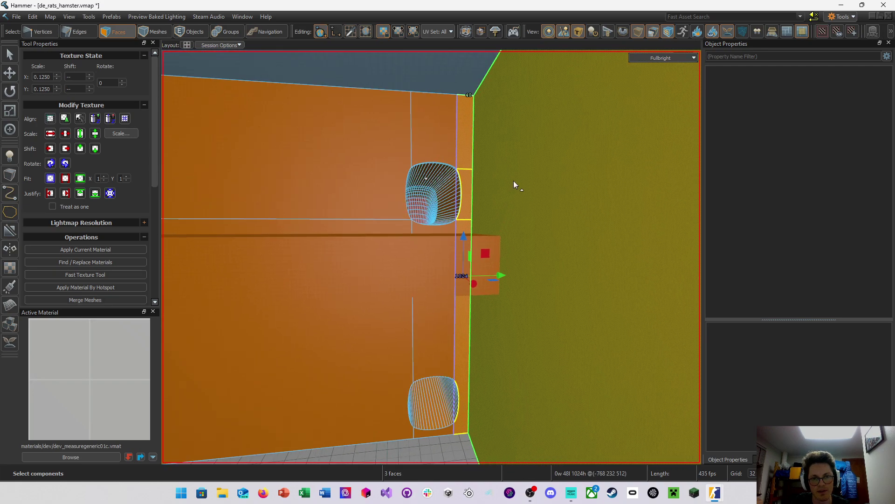
click(471, 186)
shift+click(465, 132)
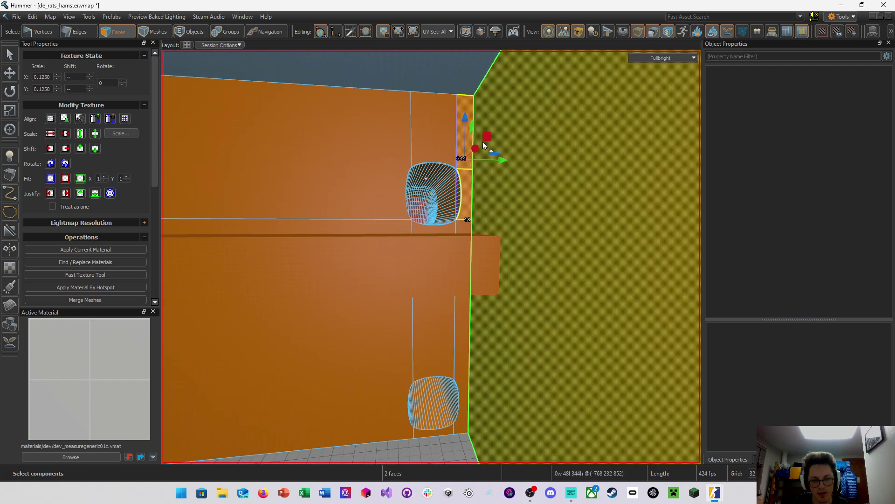
key(BackSpace)
key(ctrl+z)
key(ctrl+z)
key(ctrl+z)
key(ctrl+z)
key(ctrl+z)
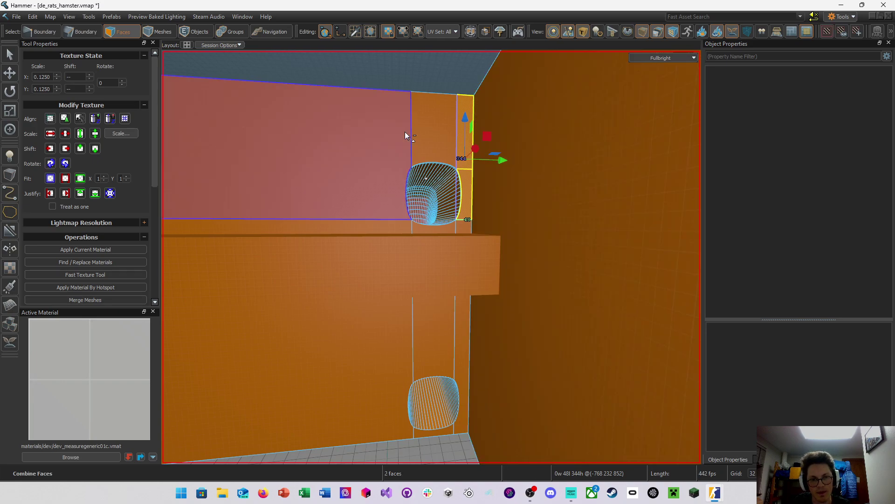
key(ctrl+z)
key(ctrl+z)
key(ctrl+z)
key(ctrl+z)
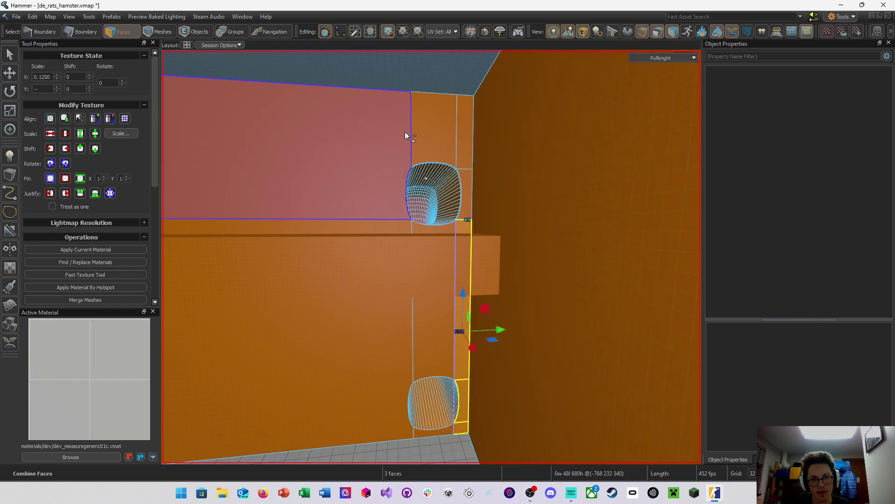
key(ctrl+z)
key(ctrl+z)
key(ctrl+z)
key(ctrl+z)
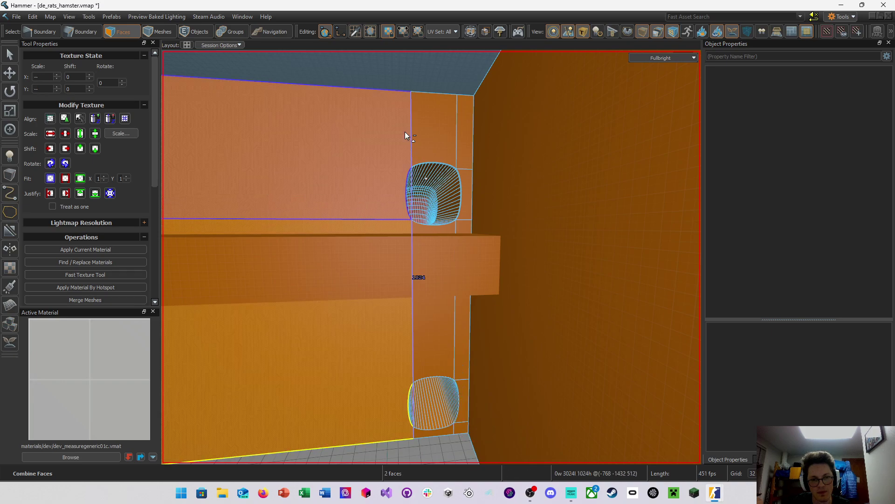
key(ctrl+z)
key(ctrl+z)
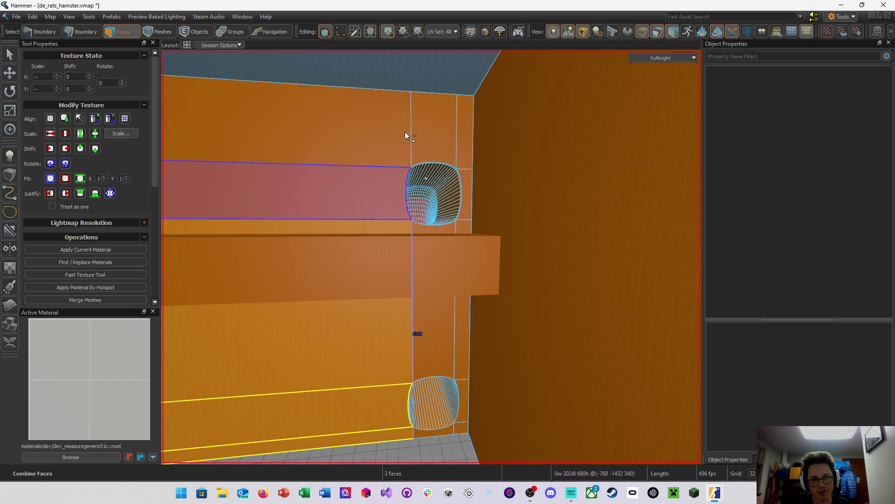
Select all five stacked horizontal faces of the long wall beside the tunnel openings
right_drag(419, 252, 432, 257)
key(w)
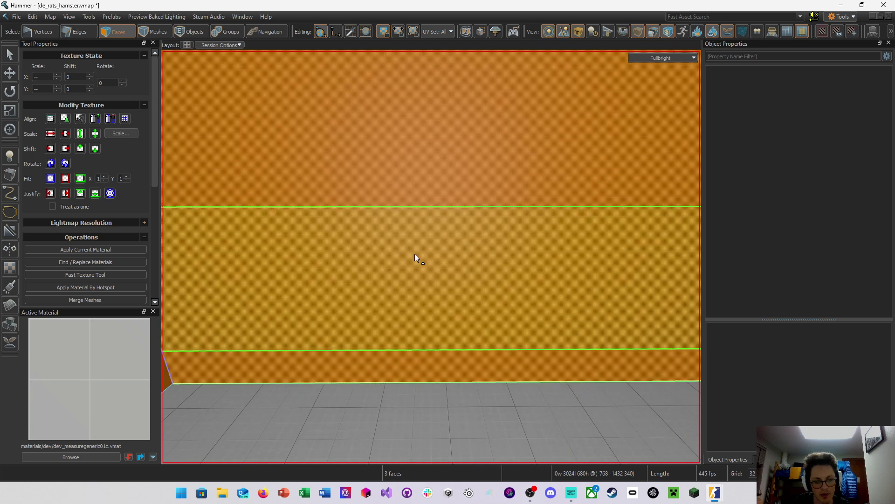
click(289, 172)
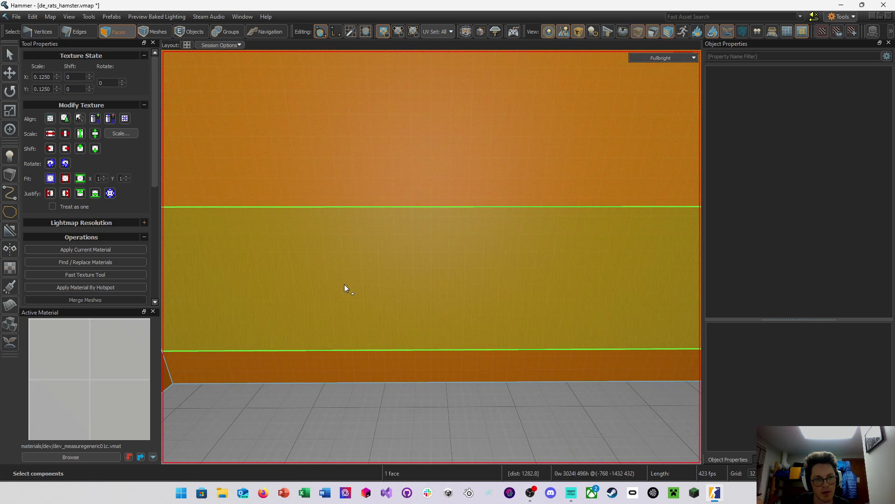
right_drag(344, 284, 431, 257)
key(w)
key(s)
click(407, 184)
ctrl+click(406, 221)
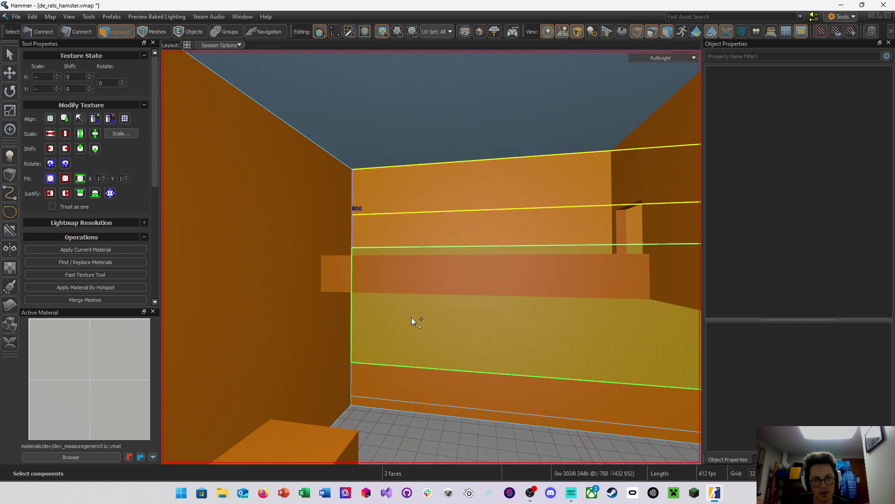
ctrl+click(413, 332)
ctrl+click(412, 379)
ctrl+click(408, 408)
Place a vertical clip line across the long wall's stacked faces with the Clipping tool and keep both sides of the cut
key(z)
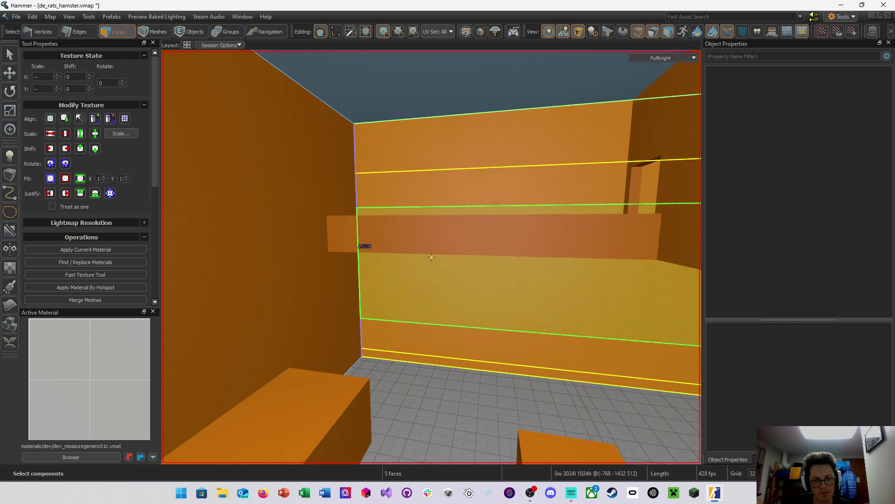
key(w)
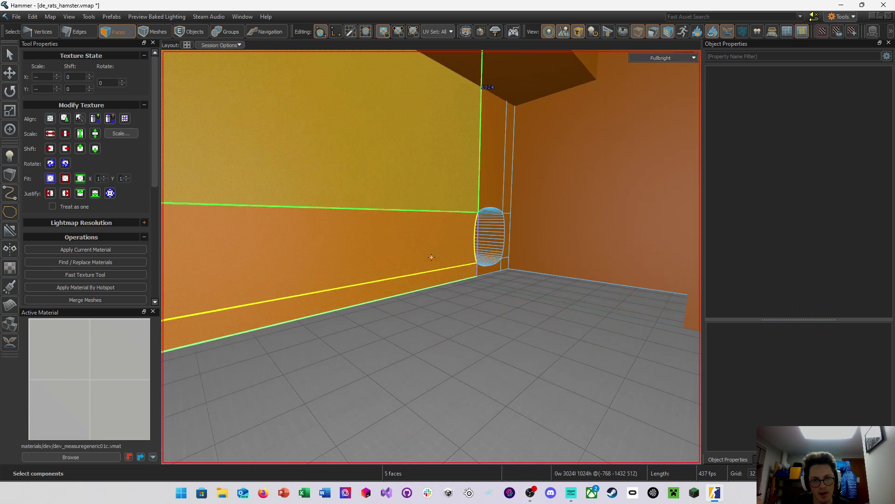
key(a)
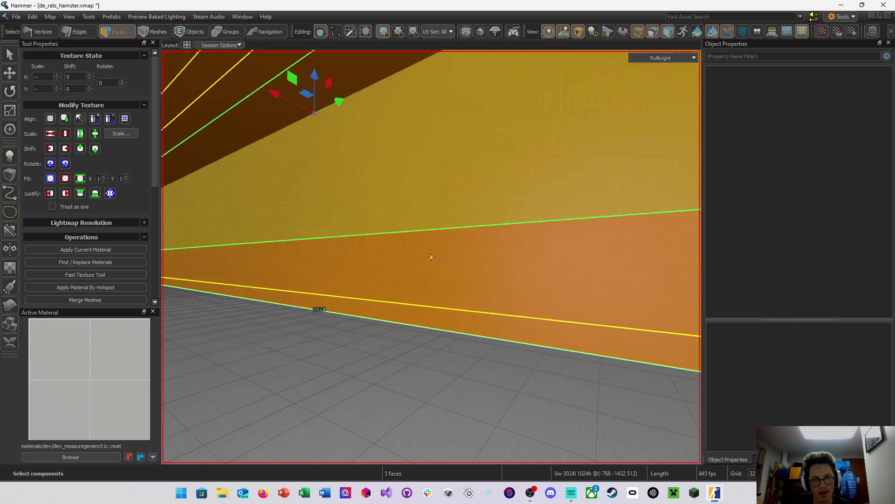
key(w)
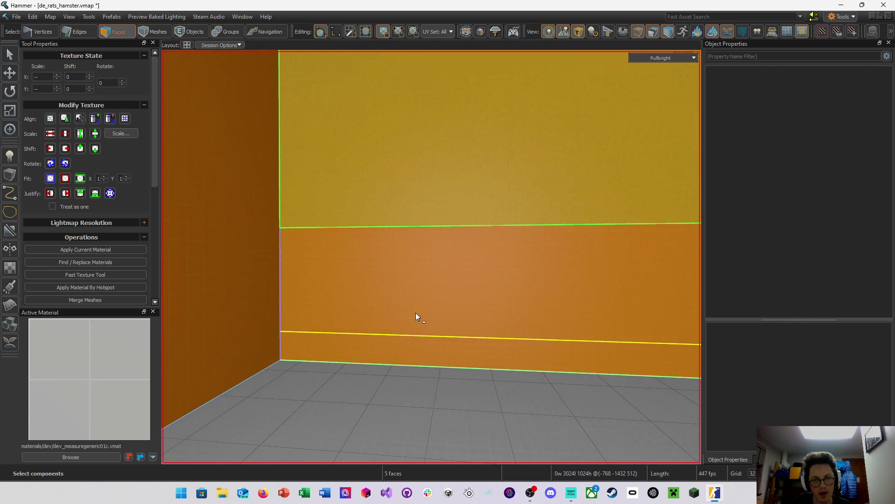
key(a)
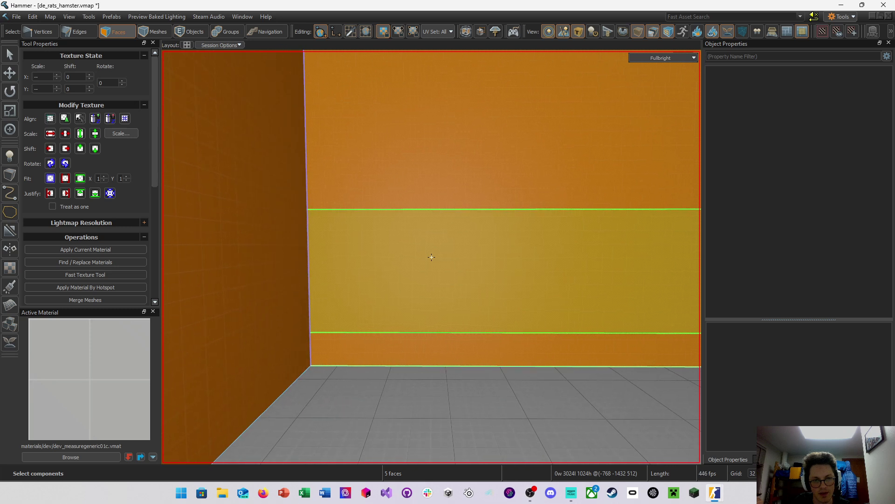
key(d)
key(w)
key(shift+x)
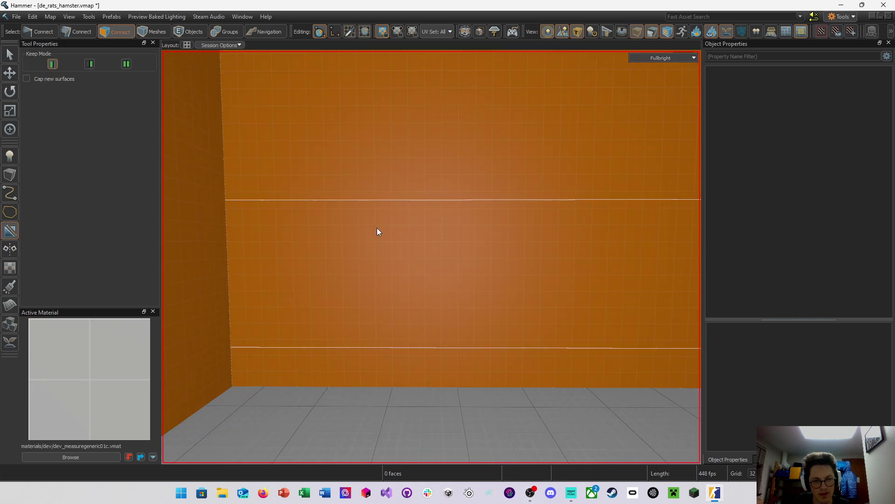
key(z)
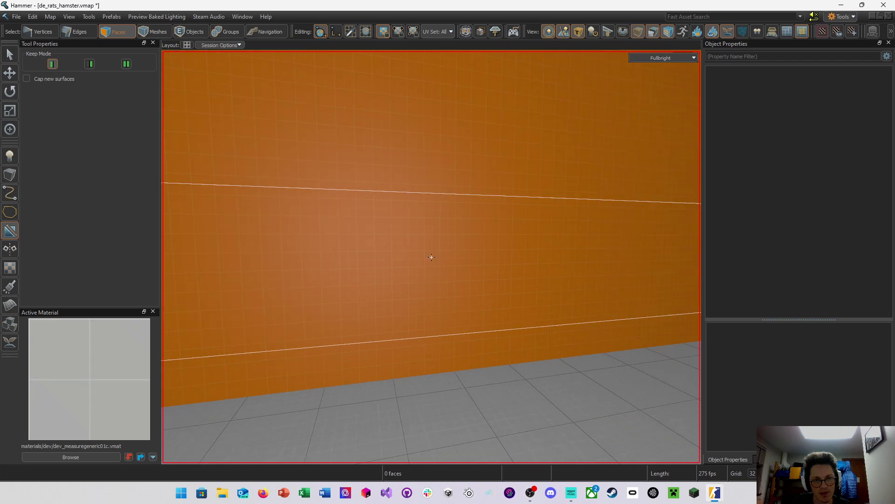
key(d)
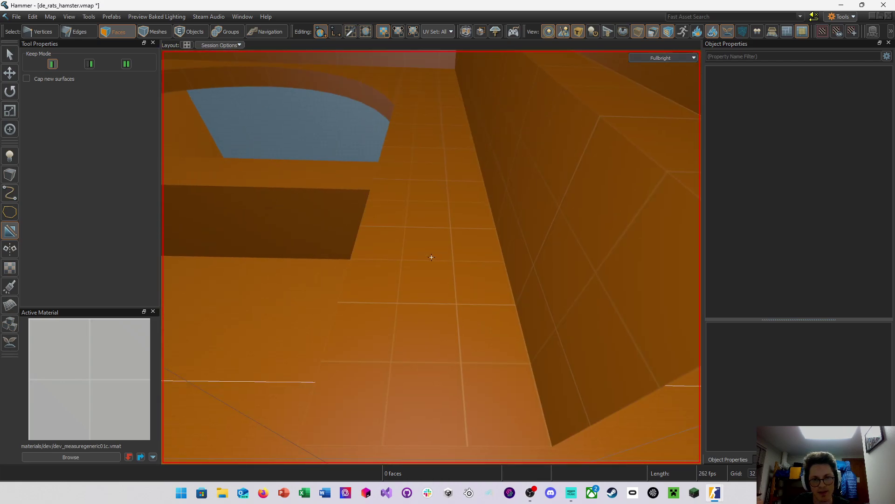
key(z)
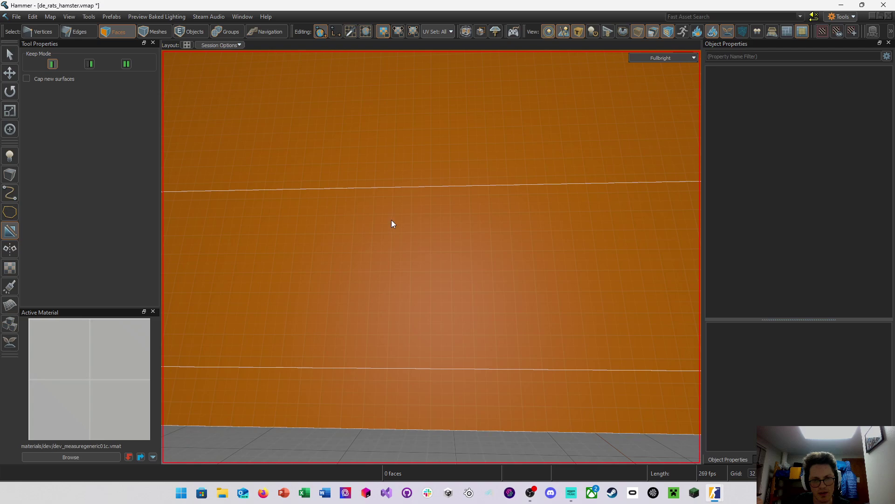
drag(393, 199, 393, 287)
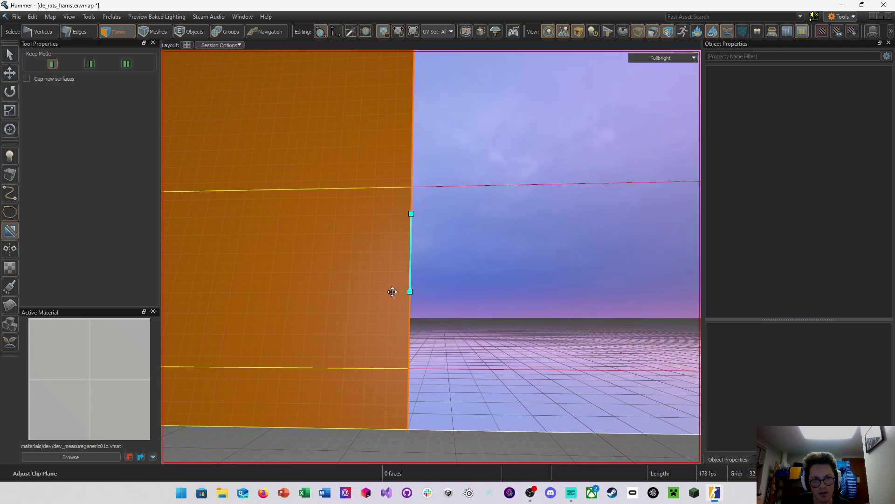
click(127, 65)
Apply the vertical cut to the long wall and a second parallel cut about 160 units beside it, keeping both sides
key(z)
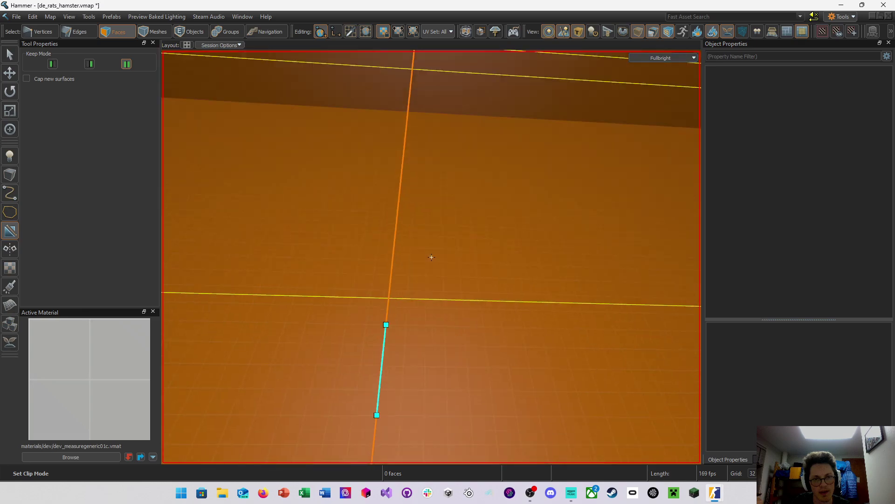
key(s)
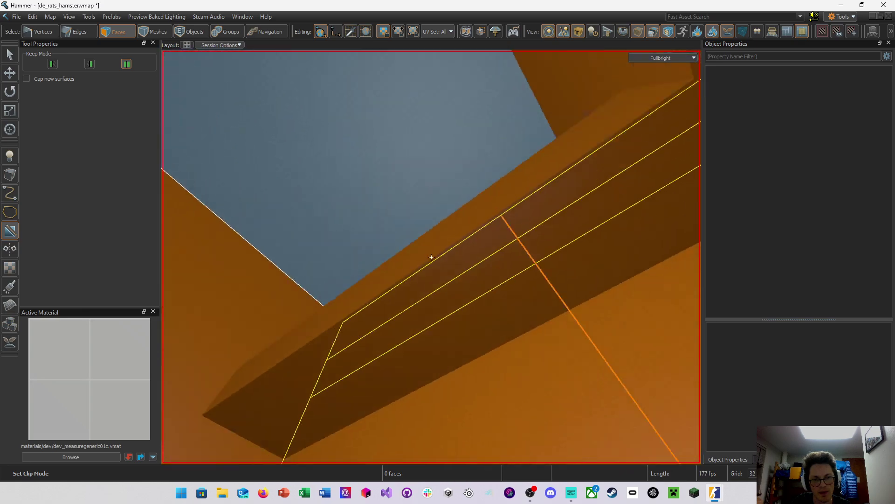
key(s)
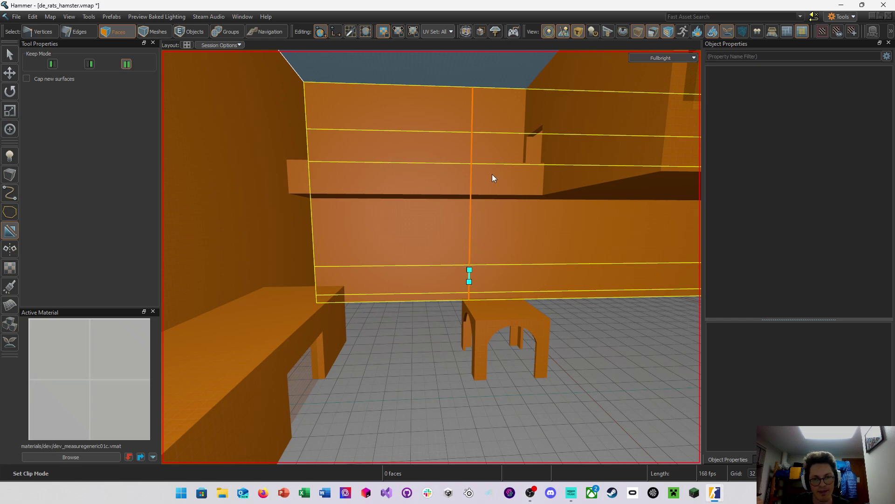
key(z)
key(w)
key(z)
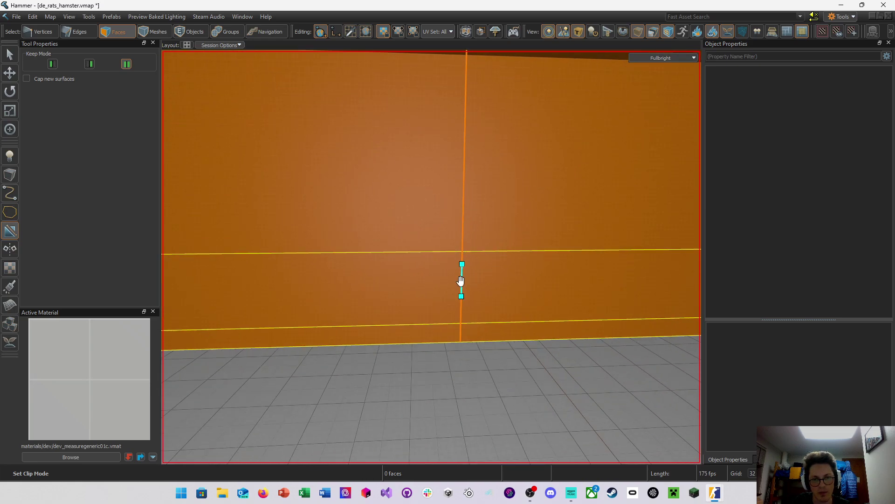
drag(461, 280, 500, 282)
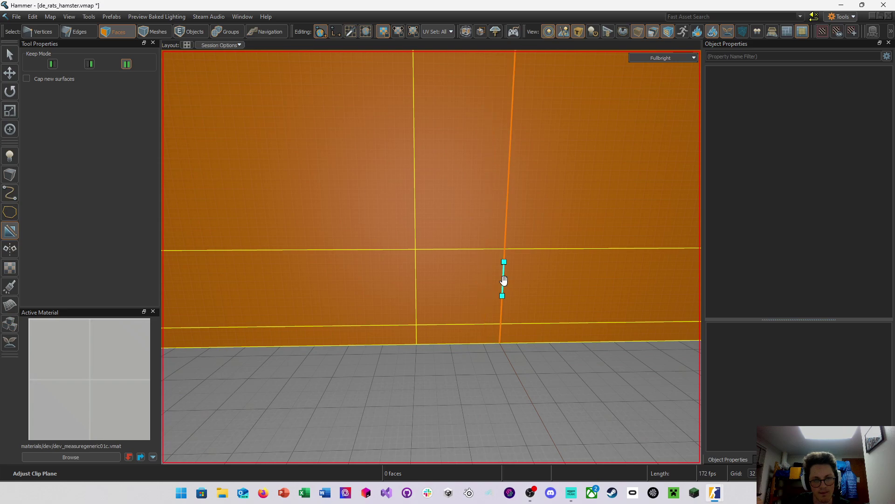
key(Return)
right_drag(504, 280, 432, 257)
key(w)
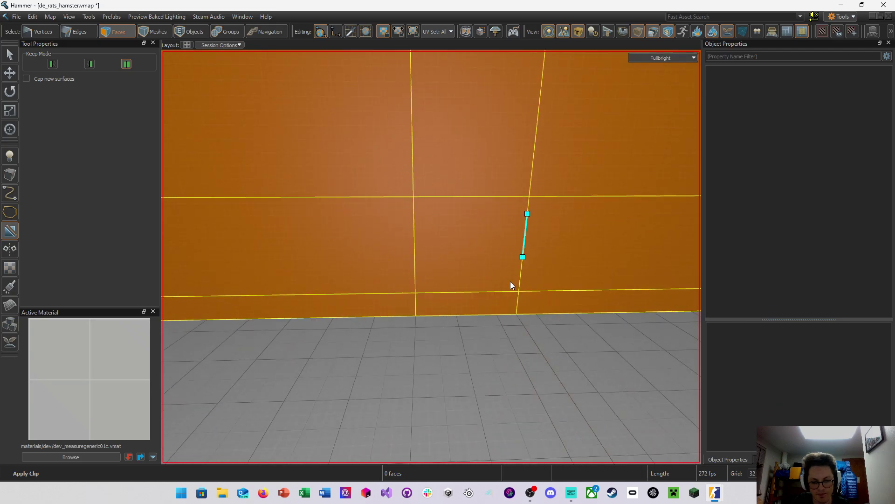
Extrude the near-floor wall face between the two vertical cuts about 416 units outward to form a square tunnel
key(shift+s)
right_drag(511, 281, 425, 243)
key(w)
click(425, 244)
key(a)
key(t)
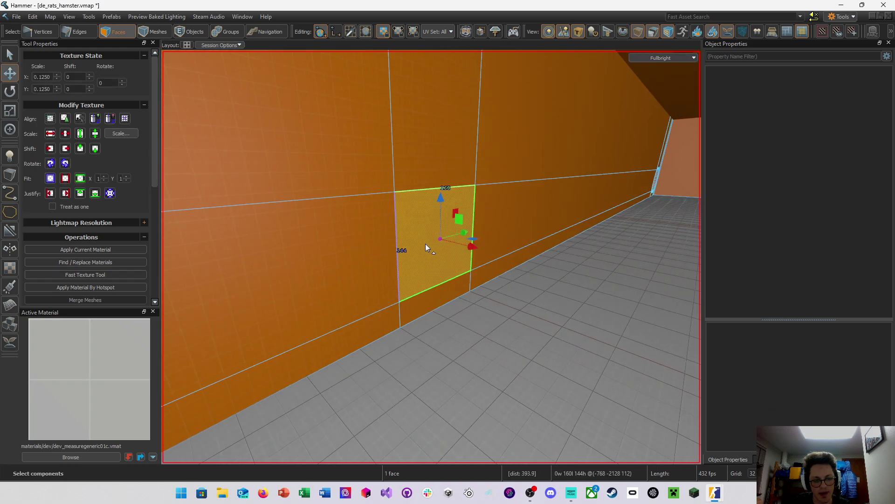
shift+drag(467, 247, 317, 212)
Select the four long corner edges of the new square tunnel and start a bevel on them
key(d)
mouse_move(434, 244)
right_down()
mouse_move(431, 257)
mouse_move(438, 251)
mouse_move(427, 255)
right_up()
key(w)
key(d)
click(77, 32)
click(320, 162)
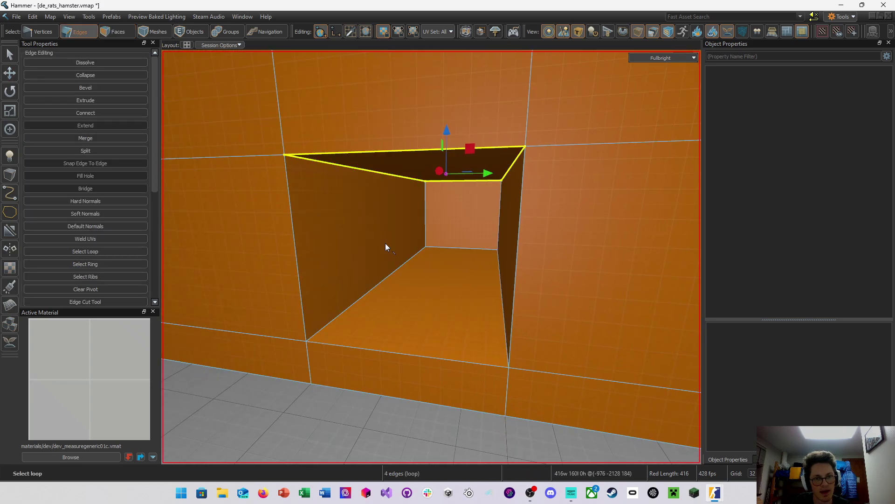
click(382, 176)
shift+click(406, 261)
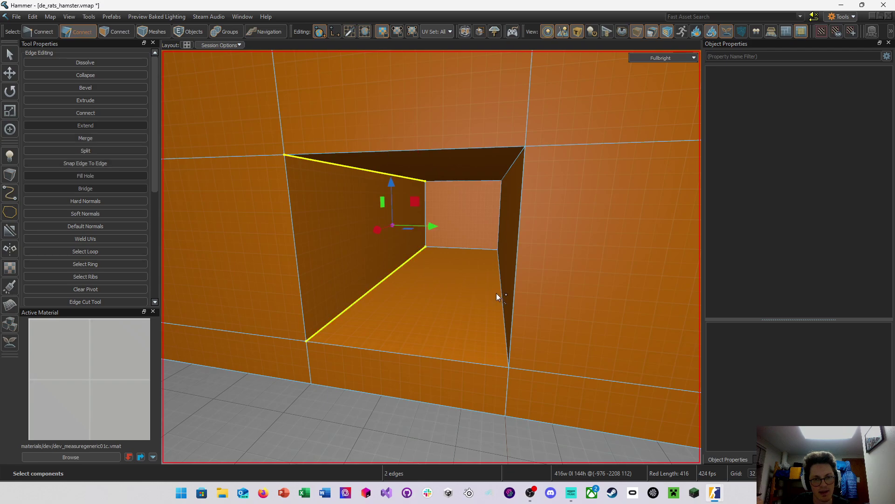
shift+click(502, 304)
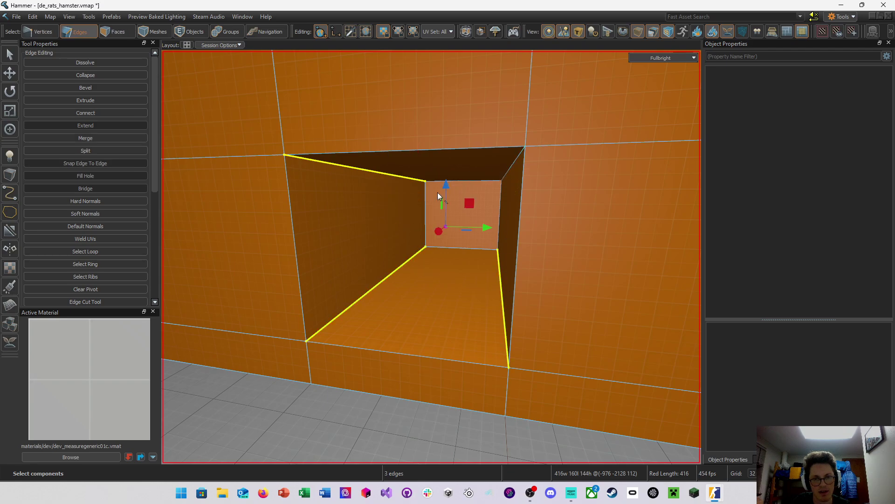
shift+click(507, 172)
key(f)
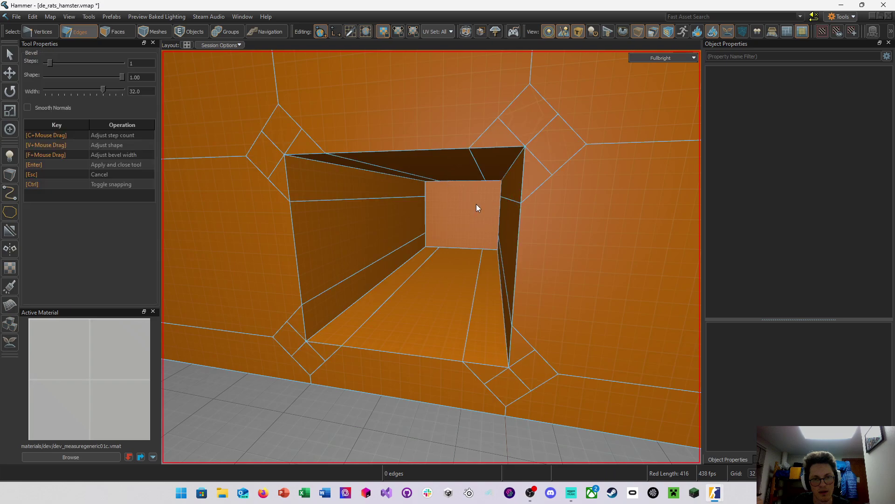
right_drag(476, 206, 431, 257)
key(a)
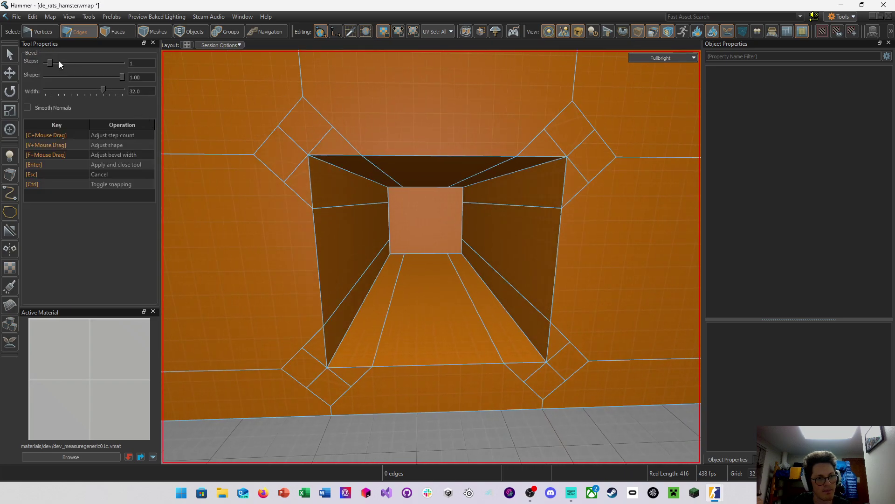
Set the tunnel edge bevel to 4 steps, a shape of 0.50 and a width of 64
drag(52, 62, 63, 63)
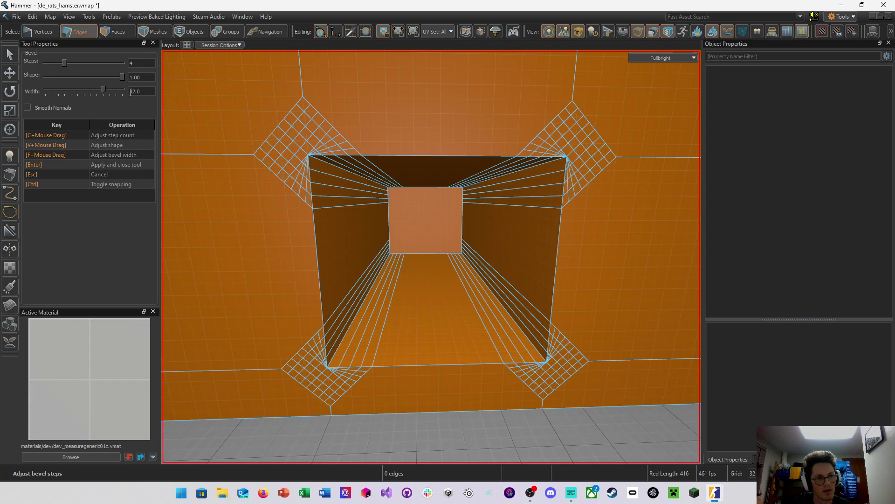
drag(111, 77, 15, 120)
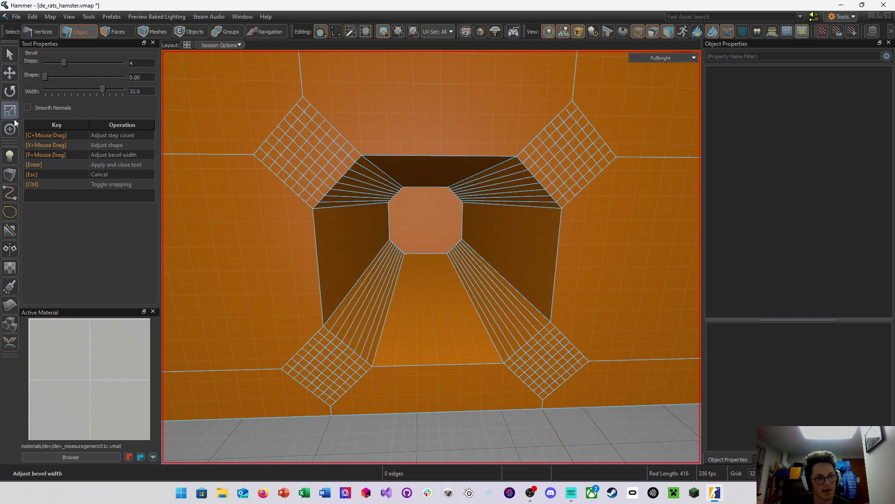
drag(102, 88, 110, 90)
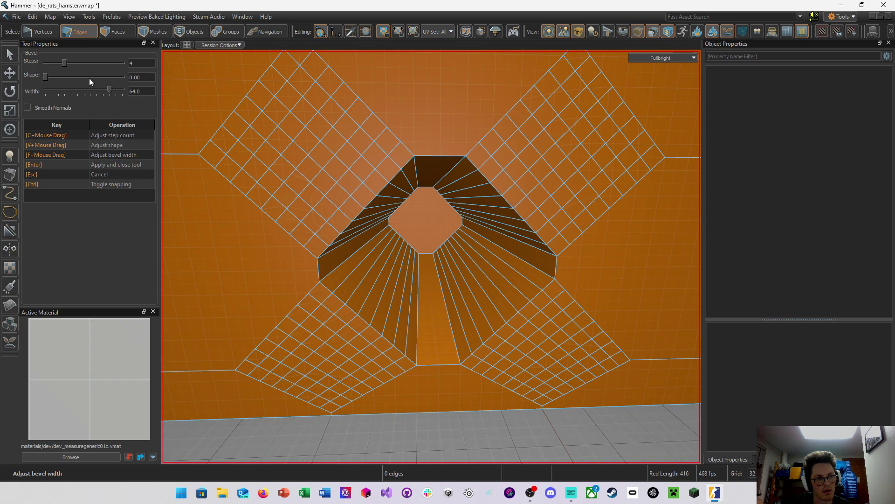
drag(47, 78, 85, 88)
double_click(148, 76)
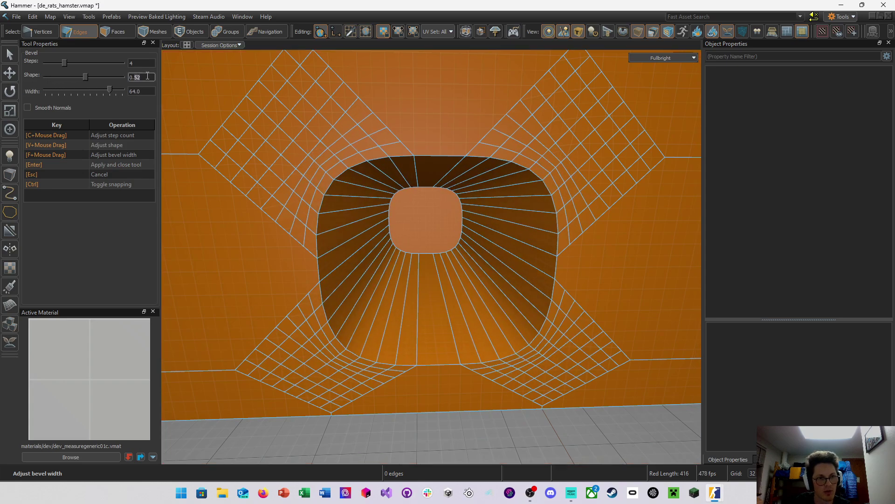
key(Return)
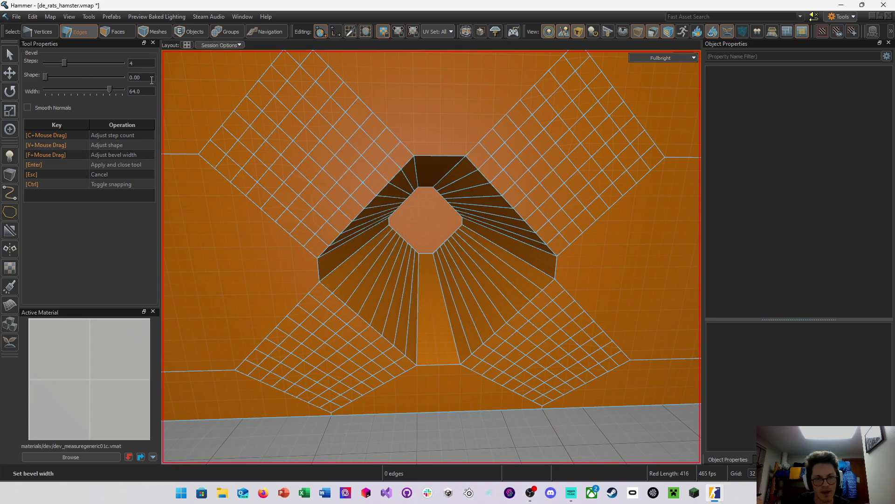
click(151, 77)
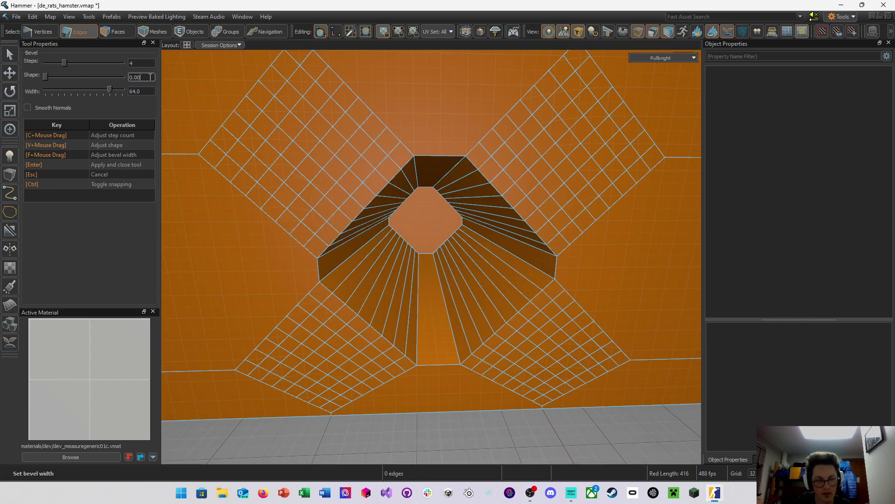
key(BackSpace)
key(BackSpace)
text(5)
key(Return)
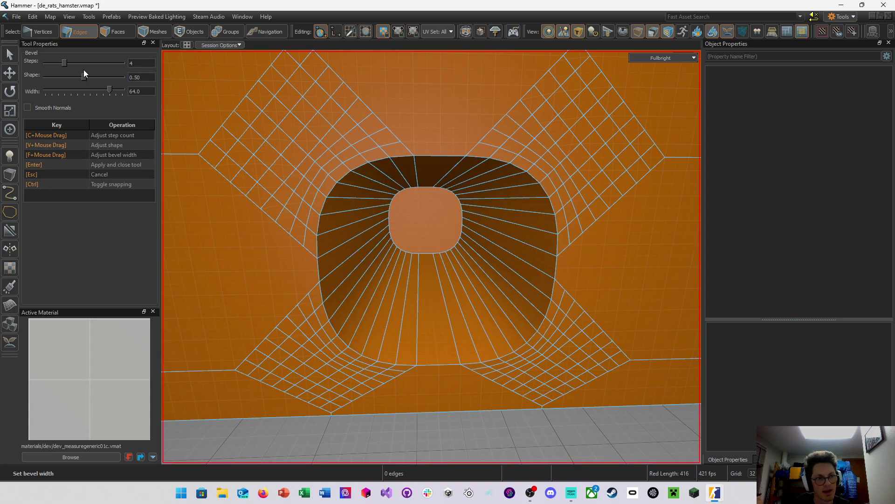
Try the tunnel edge bevel with 2 steps, and cancel the bevel to keep the corners square
drag(64, 62, 54, 83)
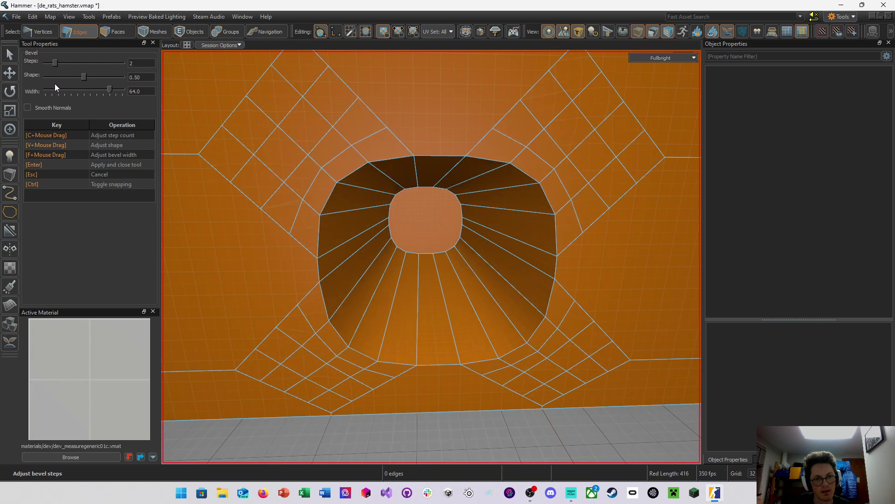
right_drag(432, 257, 432, 257)
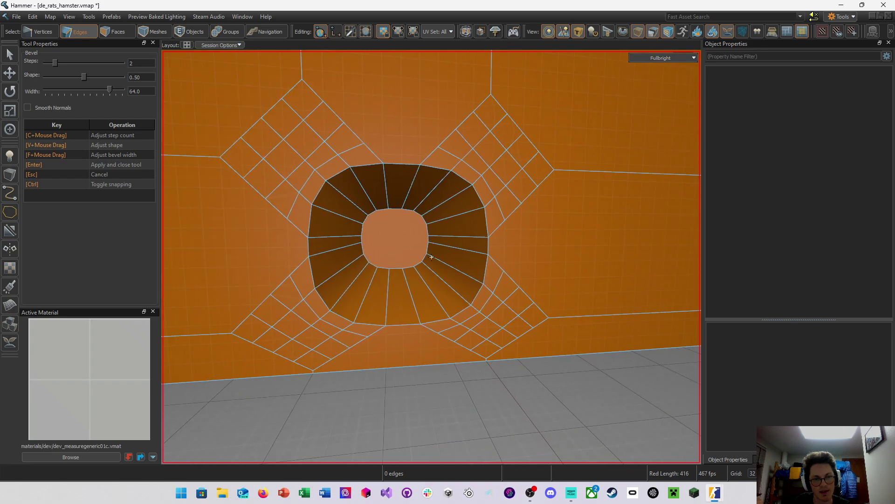
right_drag(432, 257, 431, 257)
key(ctrl+z)
key(ctrl+z)
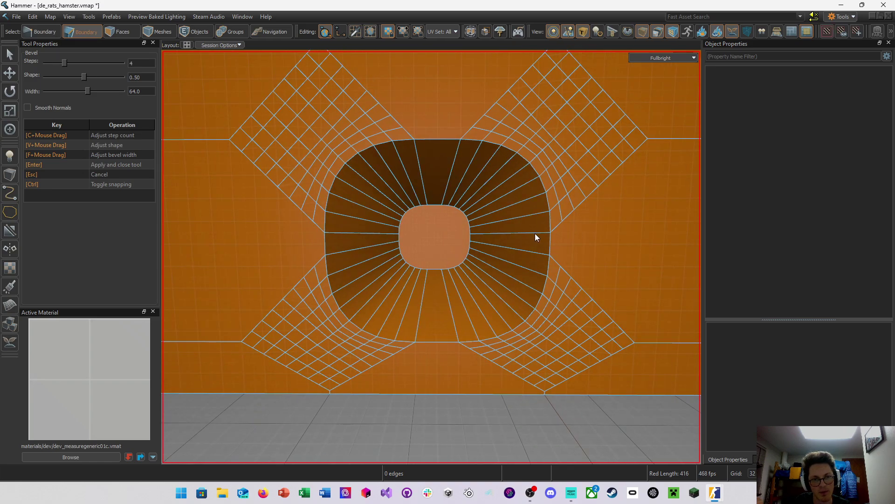
key(v)
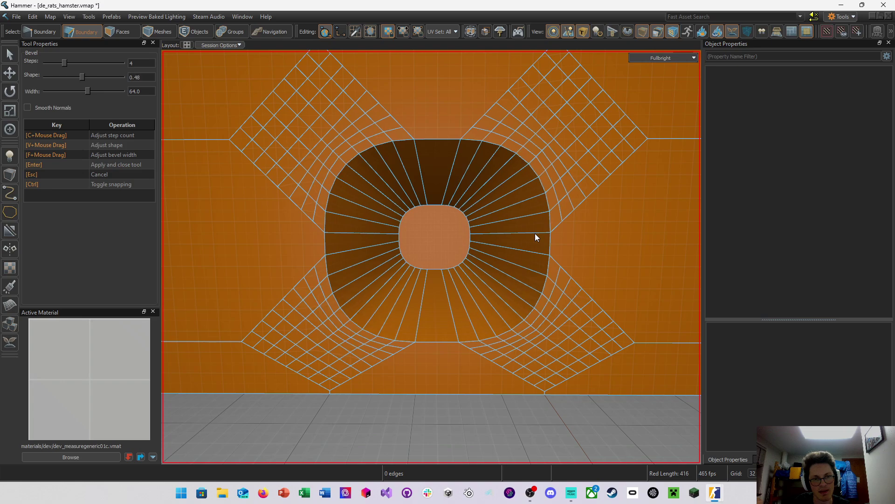
key(f)
key(Escape)
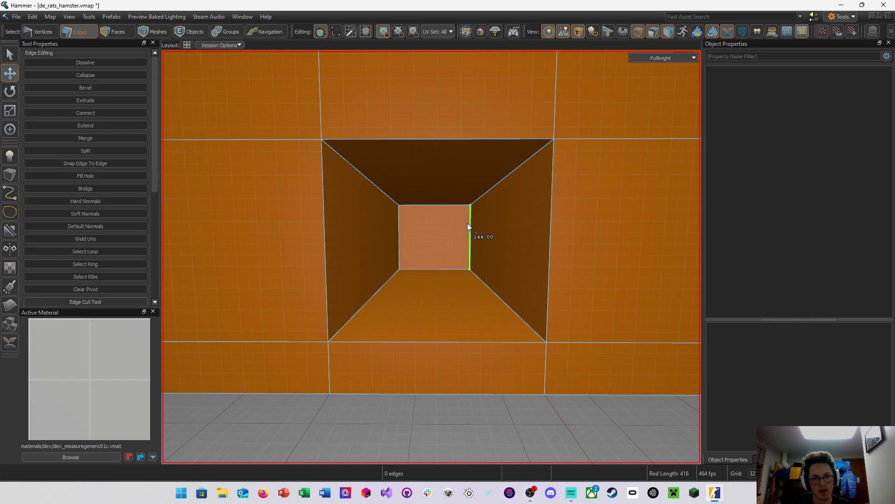
Move outside the room beside the new square tunnel and switch to the four-viewport layout
right_drag(418, 197, 431, 257)
key(d)
key(s)
key(w)
key(d)
key(a)
key(shift+z)
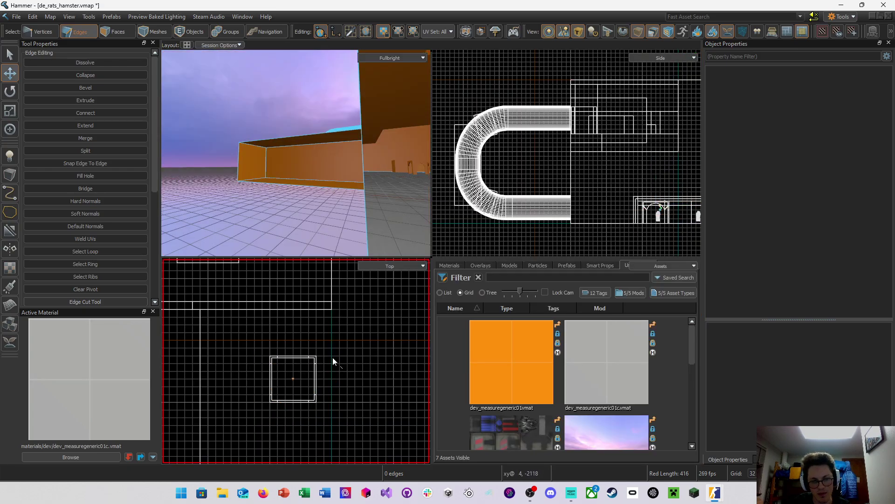
Set the grid to 16 and move the square tunnel's outer end face 48 units outward, away from the room
scroll(341, 345, down, 4)
middle_drag(530, 171, 556, 152)
scroll(574, 206, up, 4)
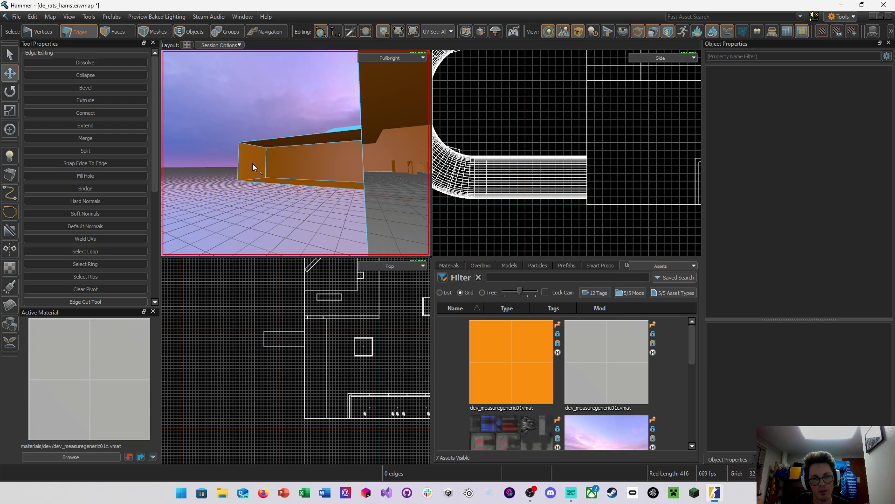
middle_drag(510, 175, 528, 176)
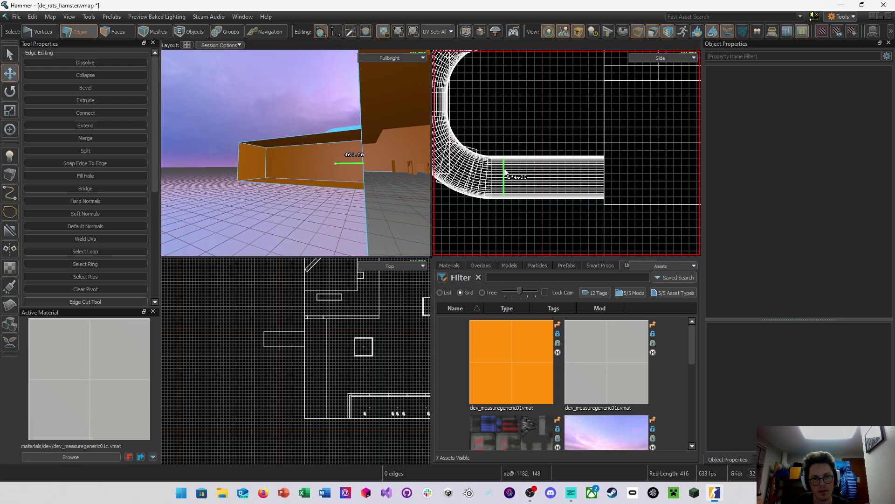
click(128, 36)
click(261, 164)
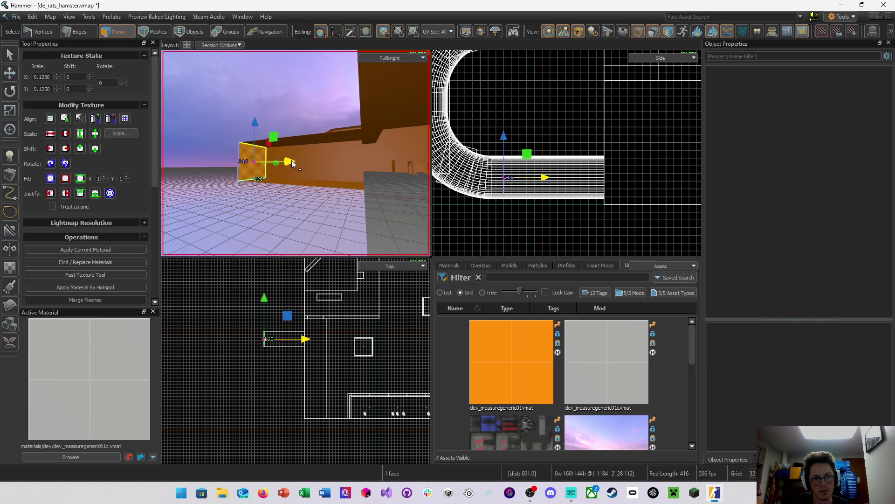
drag(254, 161, 246, 161)
key(bracketleft)
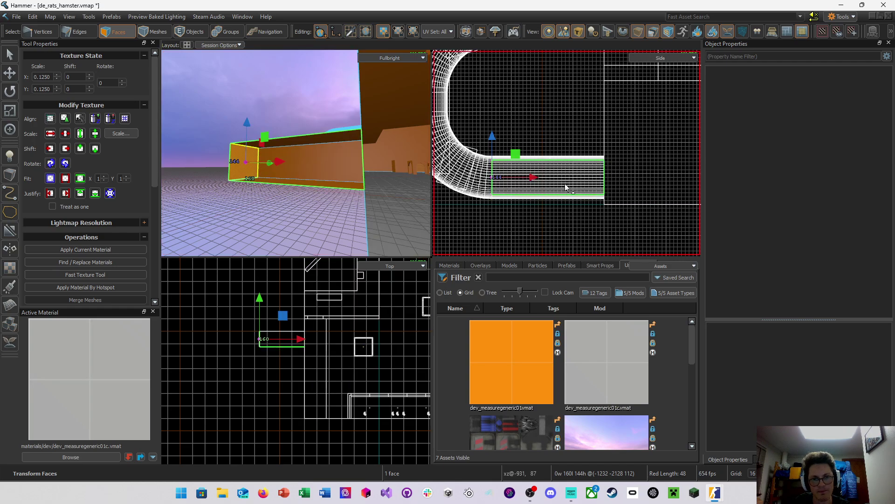
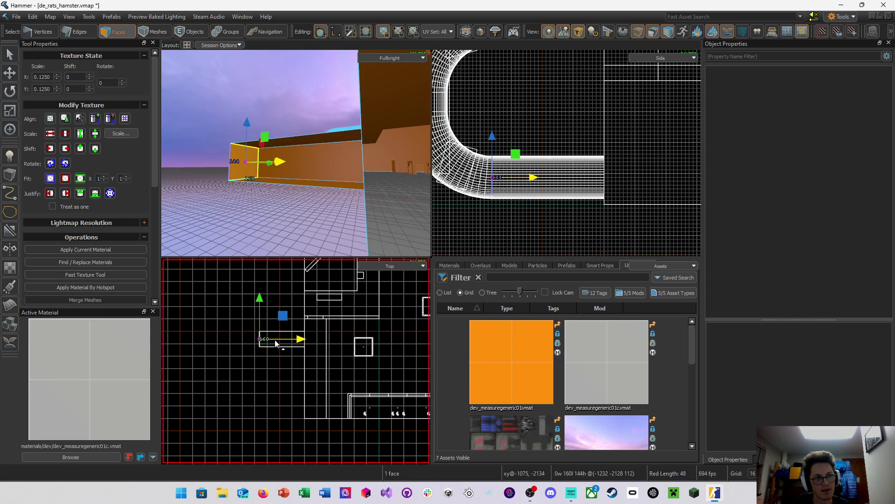
middle_drag(314, 326, 314, 412)
middle_drag(318, 351, 327, 254)
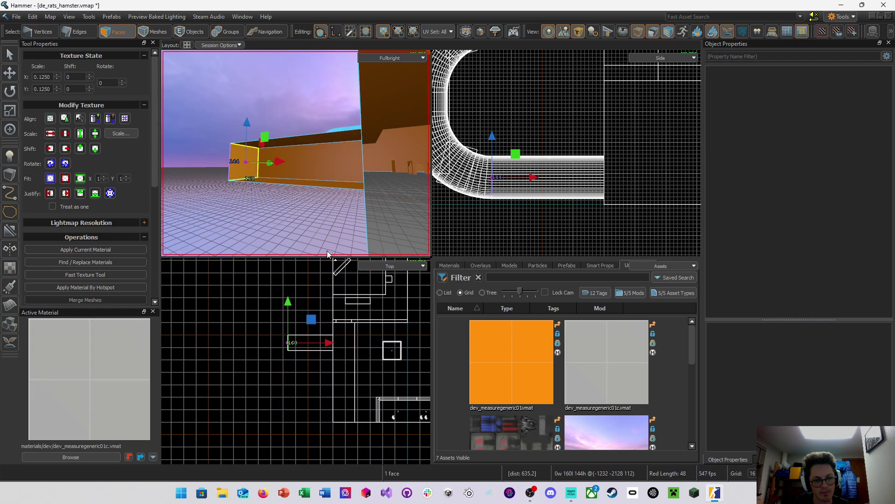
middle_drag(276, 369, 276, 359)
scroll(279, 354, up, 3)
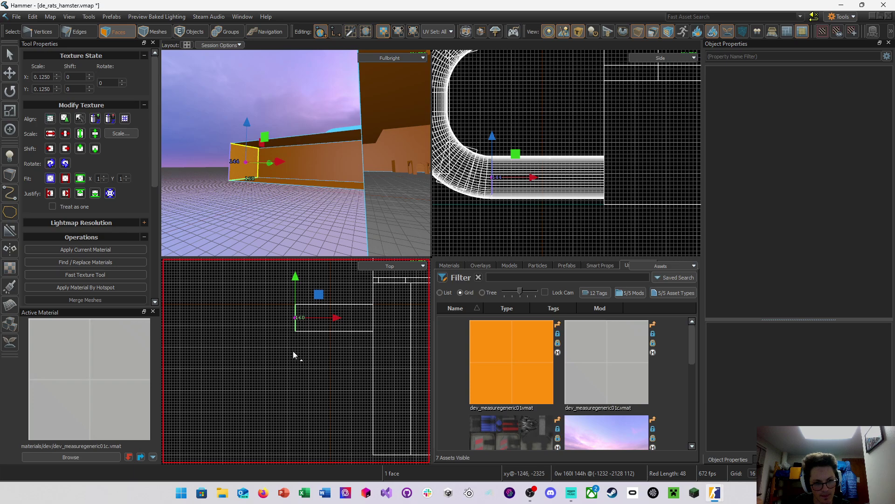
scroll(294, 353, down, 2)
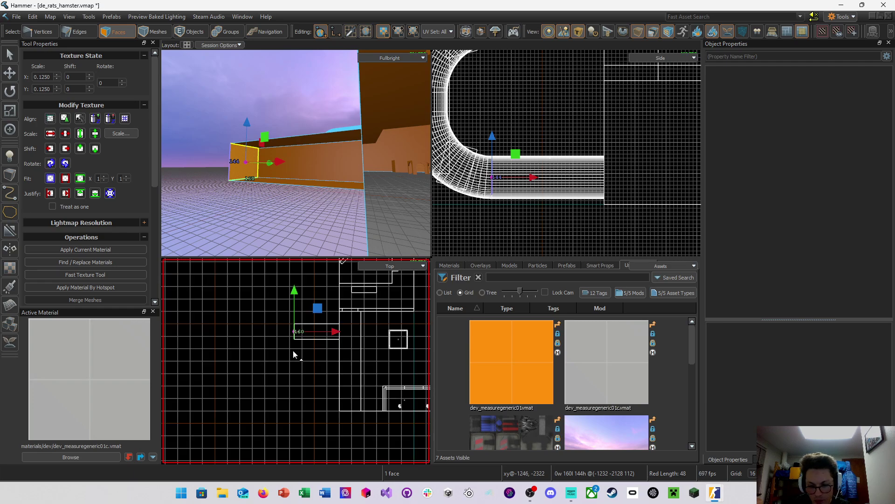
key(Insert)
drag(294, 304, 294, 315)
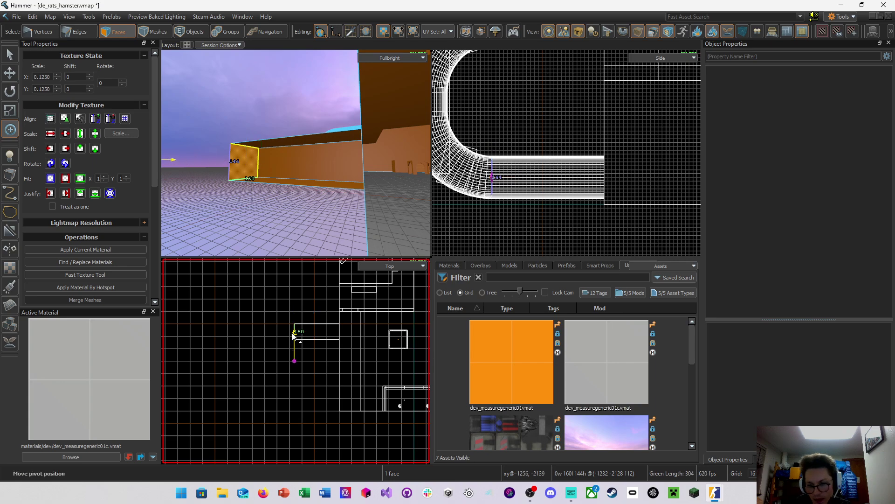
click(291, 201)
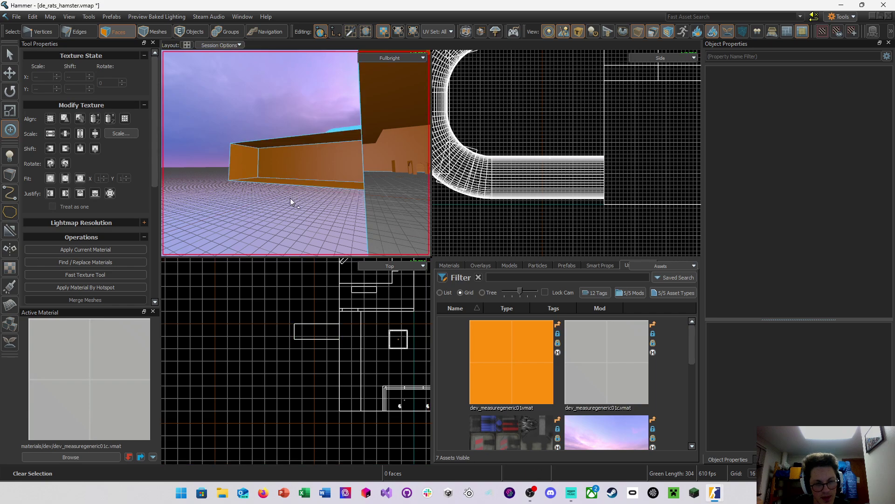
Select the tunnel's end face again, set the grid to 64 and move the face's pivot 304 units sideways in the top view
click(248, 163)
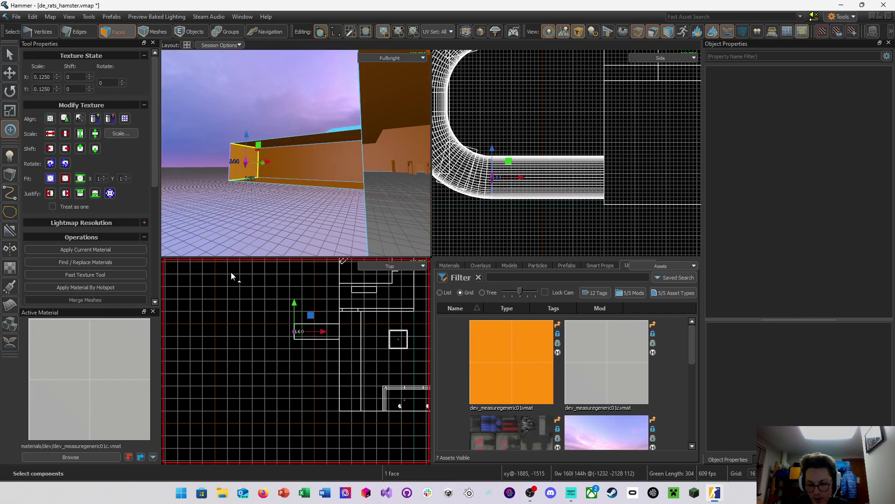
key(bracketright)
key(bracketright)
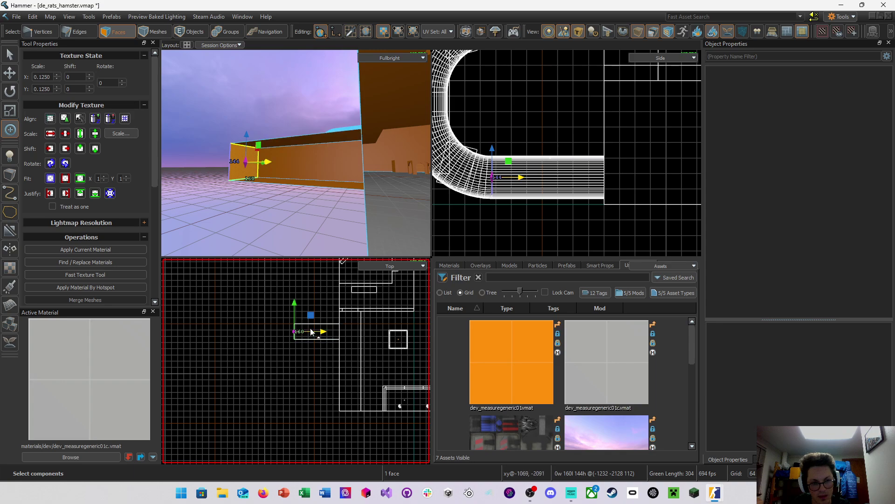
scroll(304, 328, up, 3)
key(w)
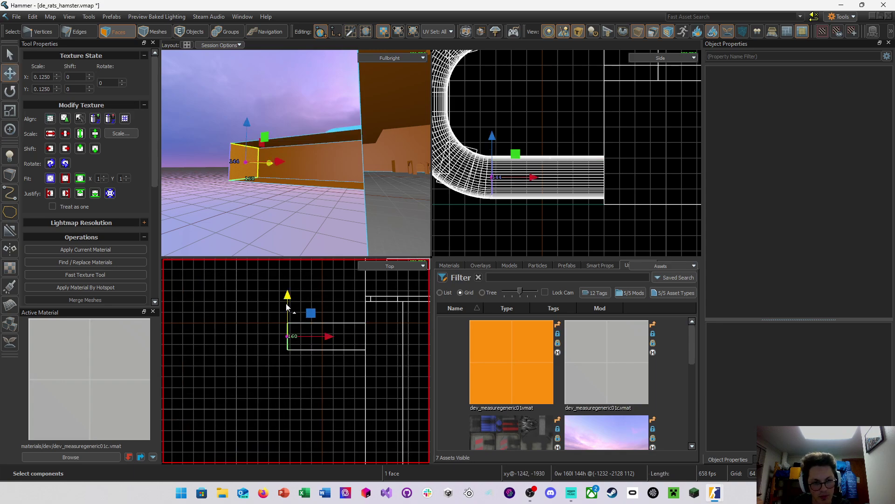
drag(287, 302, 286, 350)
key(ctrl+z)
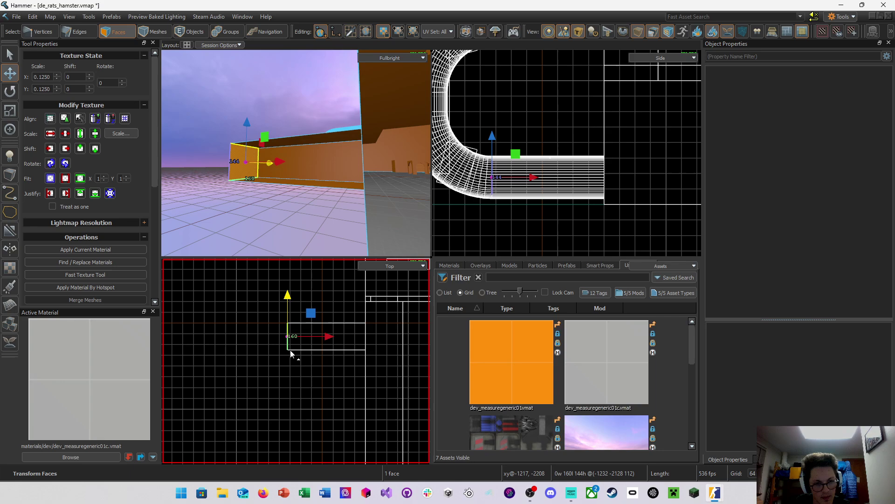
key(Insert)
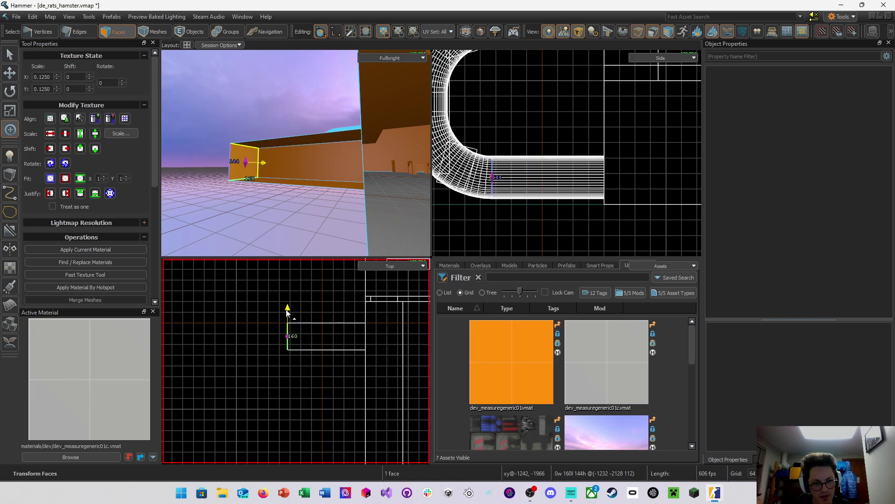
drag(288, 313, 288, 331)
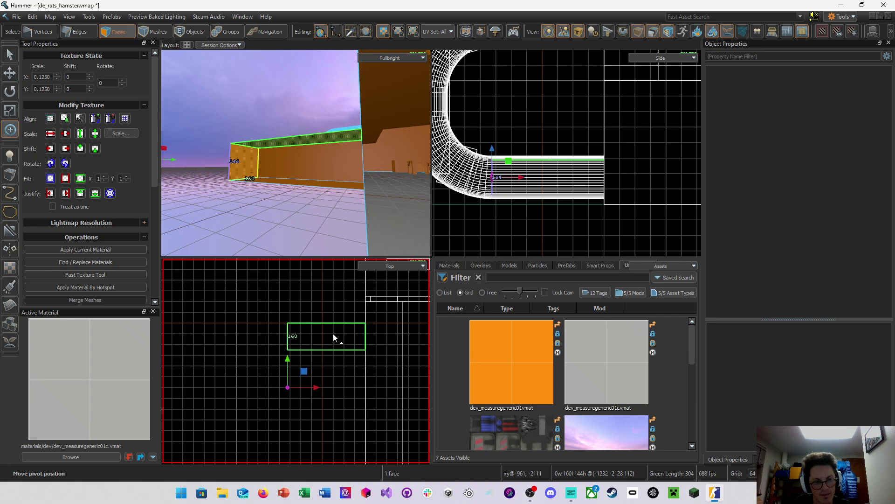
Extrude the end face around the offset pivot in 15-degree rotations until the tunnel forms a 90-degree bend
key(e)
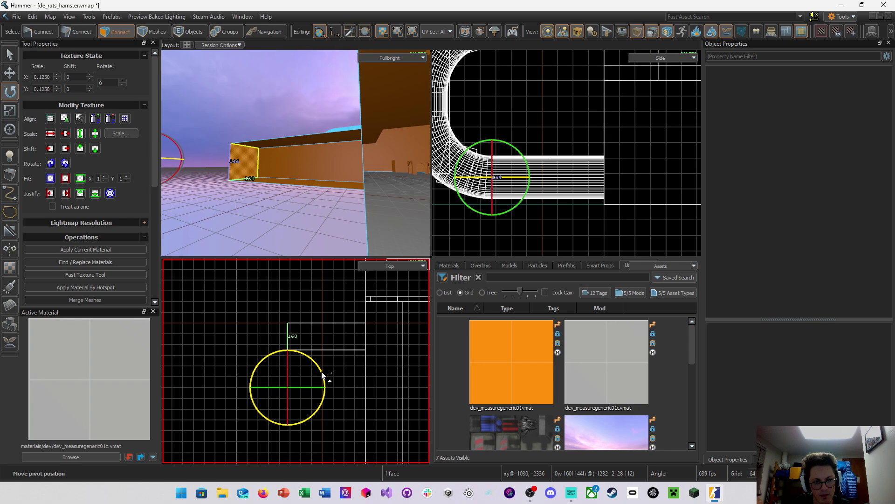
shift+drag(322, 374, 312, 366)
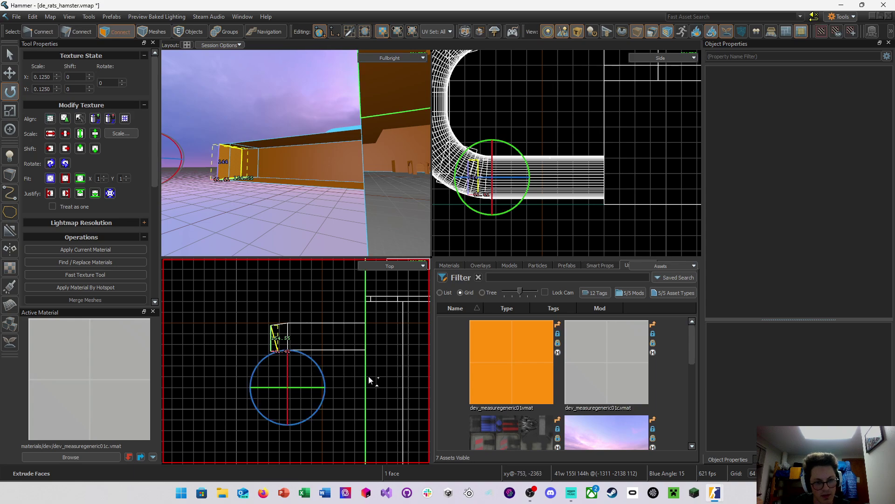
key(shift+g)
key(shift+g)
key(shift+g)
key(shift+g)
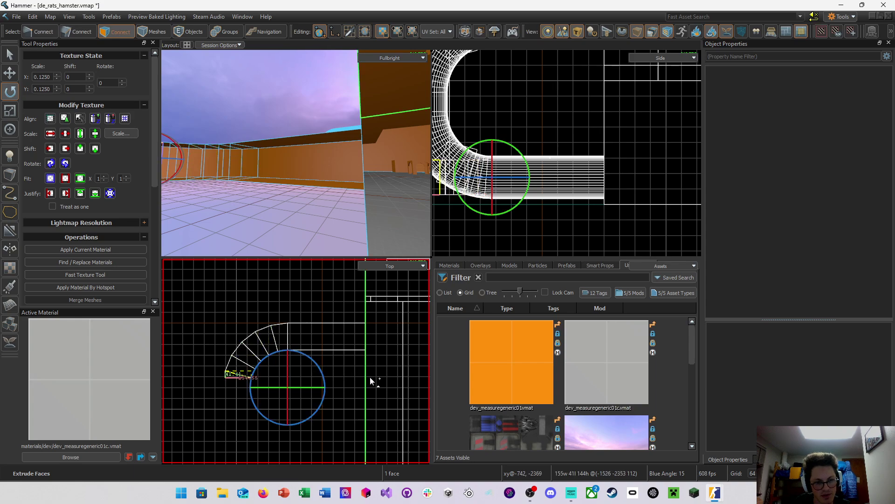
key(shift+Left)
click(337, 322)
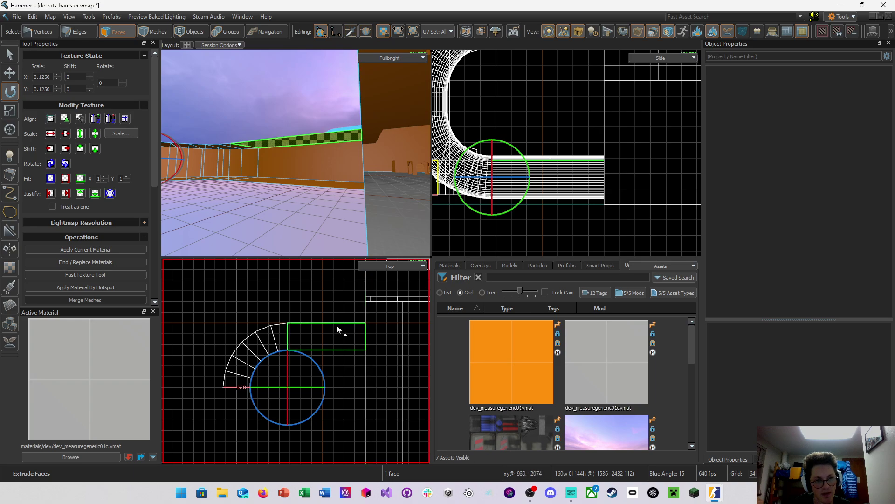
Inspect the curved tunnel from inside and outside, and switch the side viewport to the 2D Front view around its end
key(w)
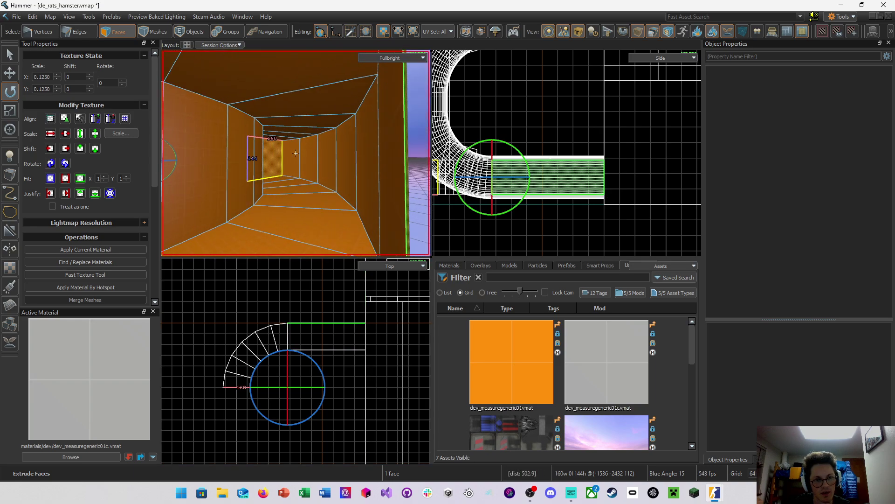
scroll(296, 153, up, 4)
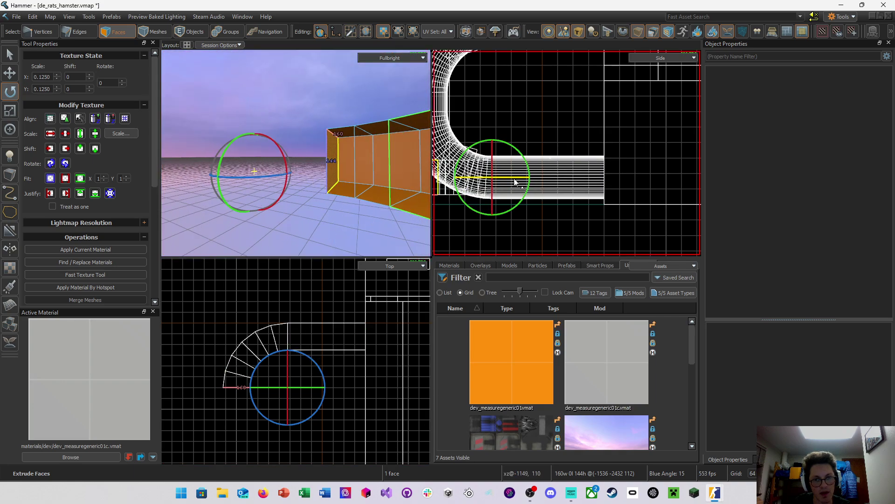
middle_drag(528, 184, 632, 196)
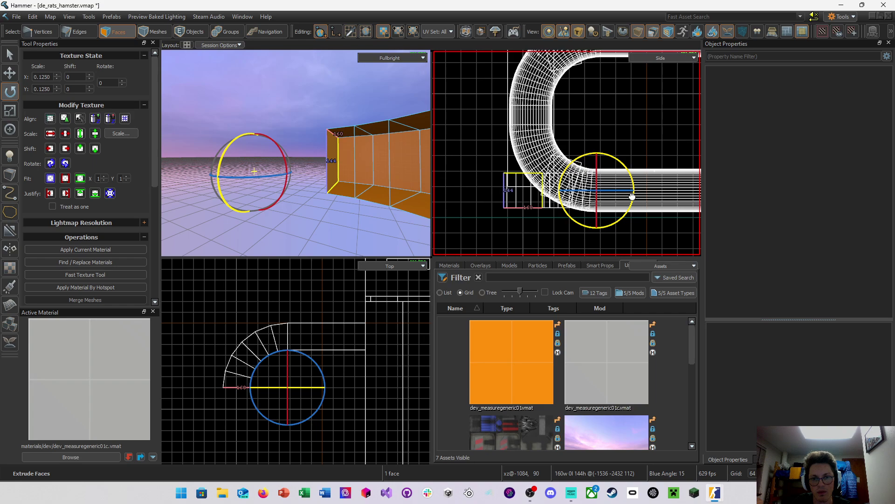
click(665, 55)
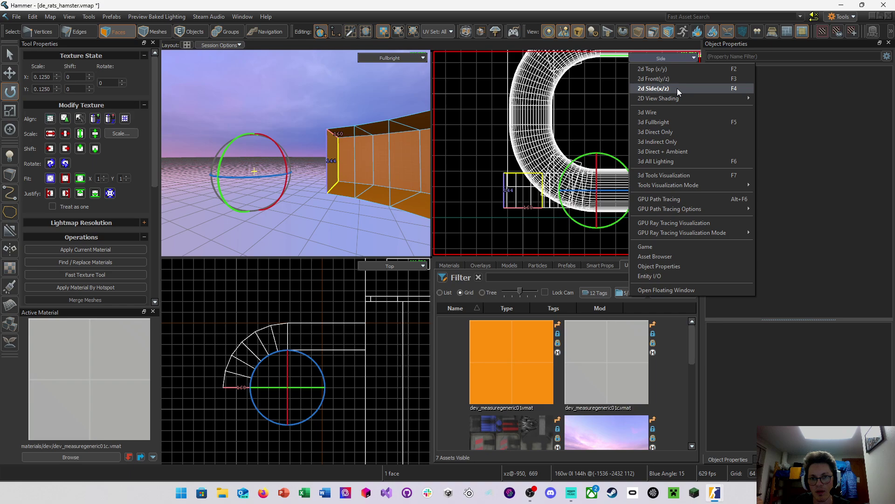
click(671, 79)
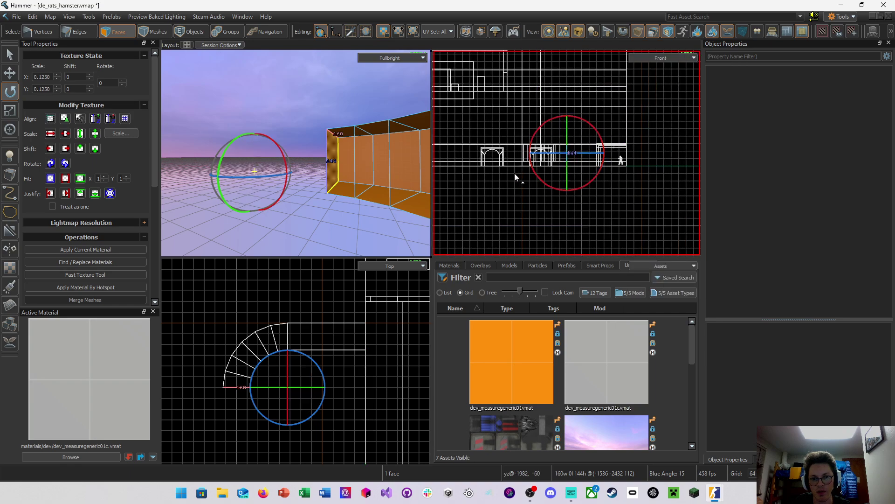
middle_drag(513, 173, 537, 196)
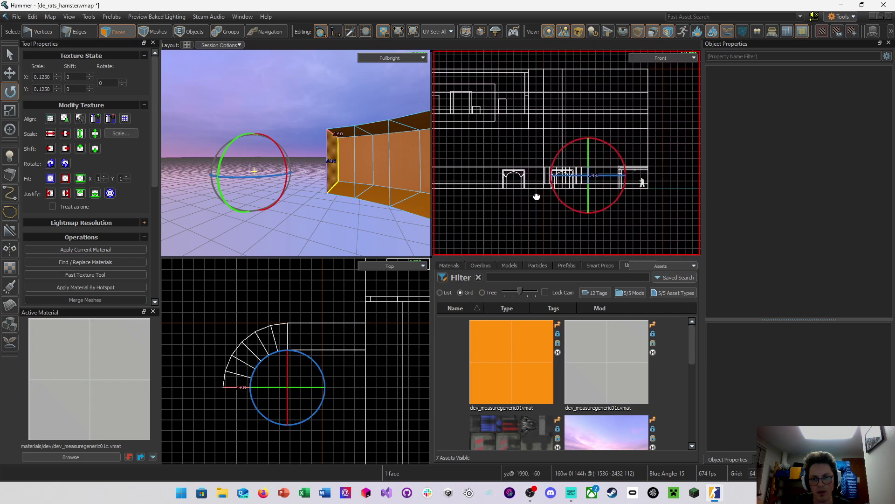
scroll(599, 200, up, 5)
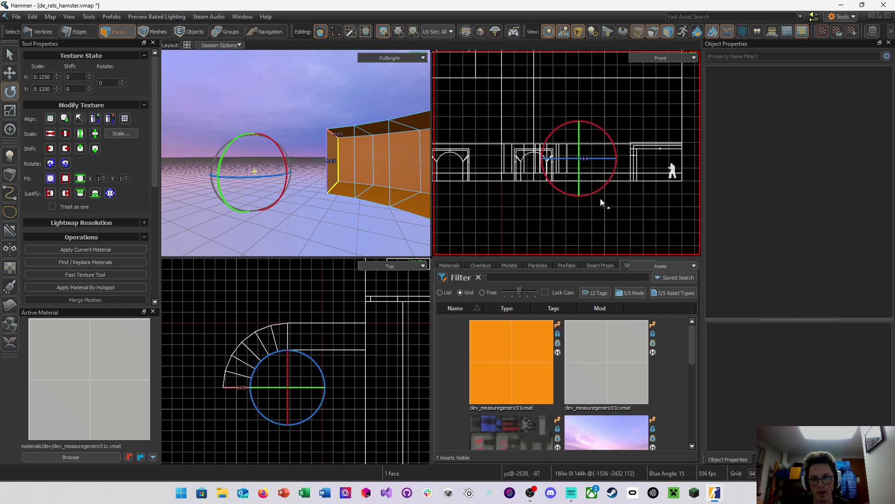
Reselect the end face of the curved tunnel and set the front viewport's 2D shading to Fullbright
click(333, 166)
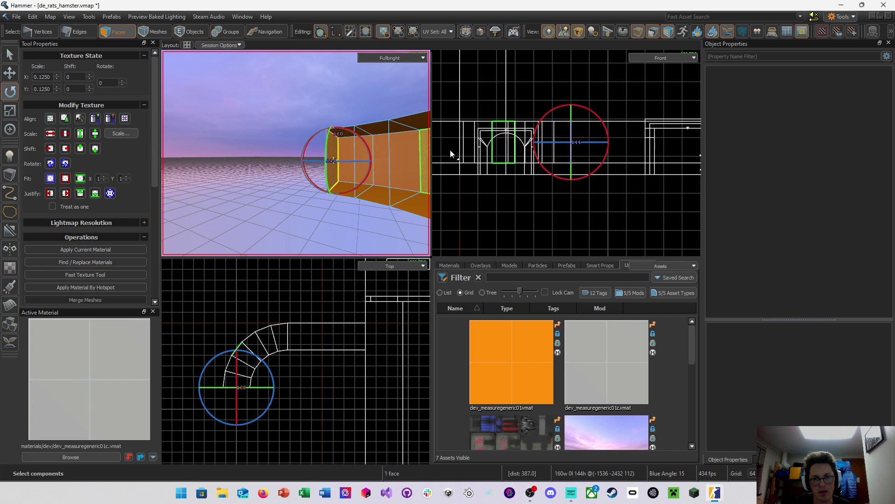
click(661, 57)
mouse_move(684, 97)
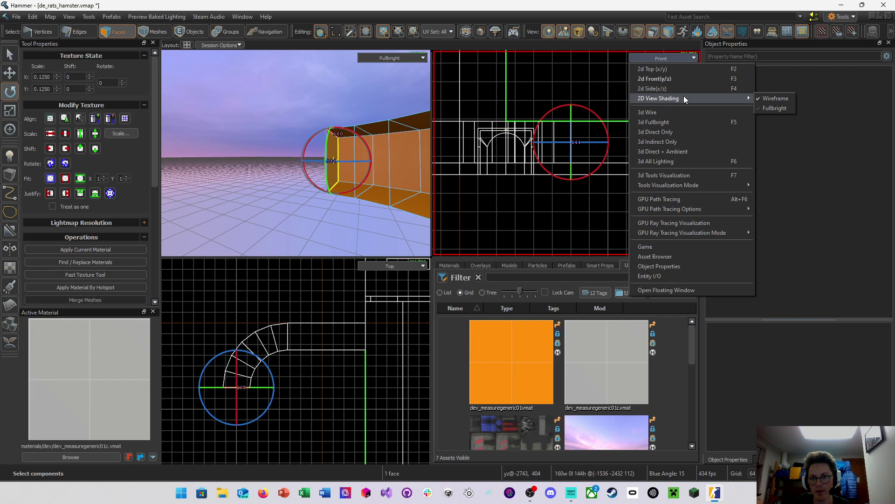
click(774, 109)
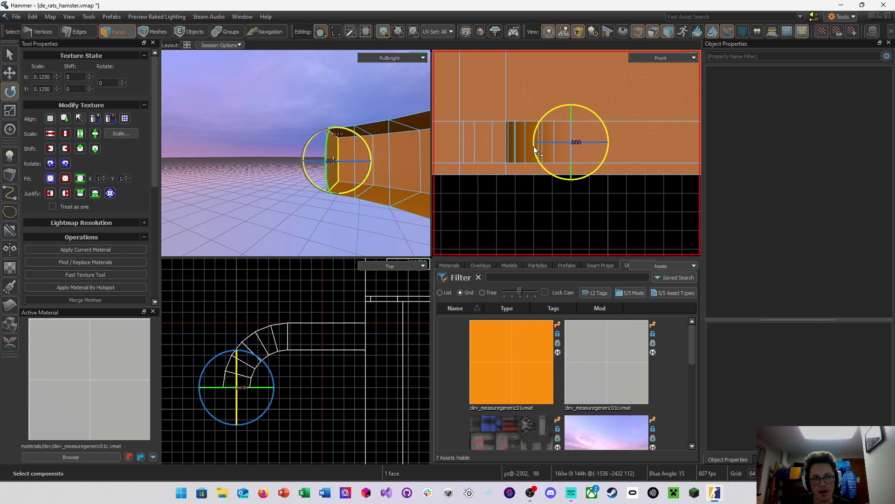
click(657, 57)
click(674, 112)
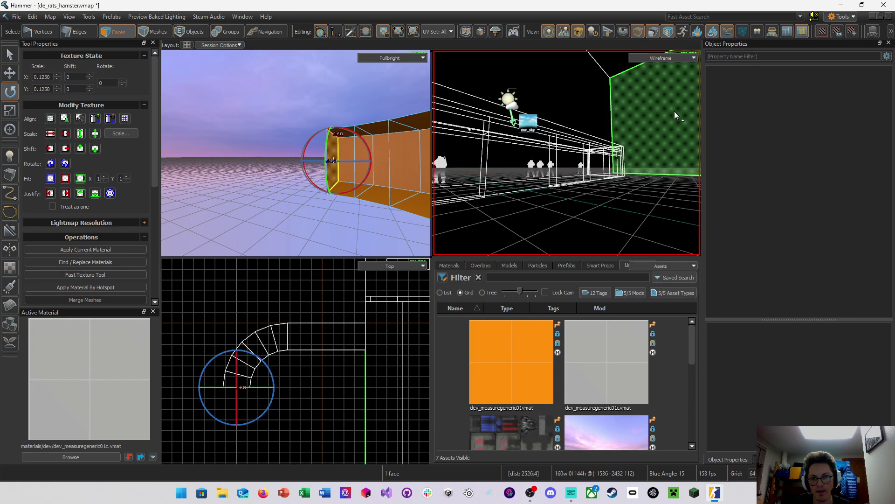
click(661, 59)
click(669, 79)
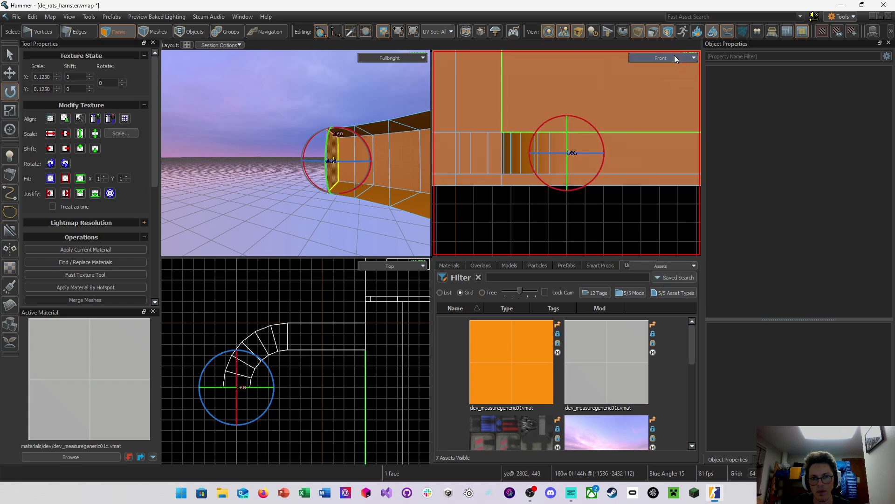
Switch the front viewport to the 2D Side view and open the view choices for the asset browser pane
click(675, 58)
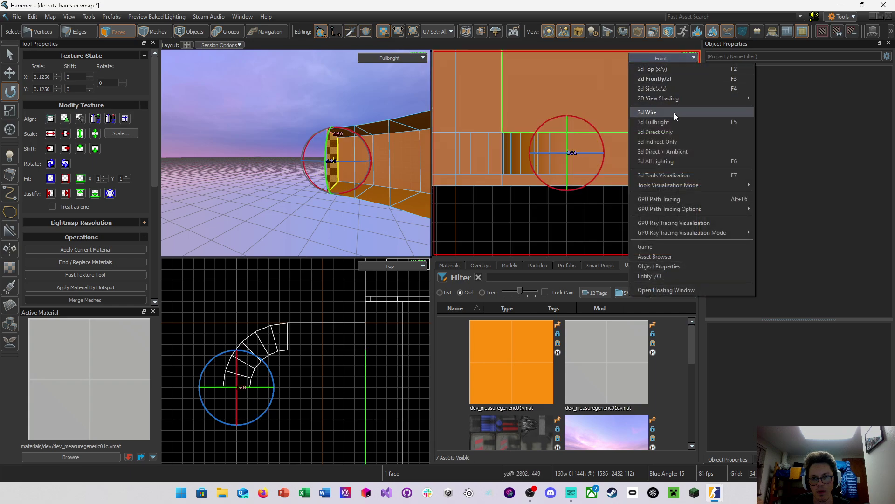
click(672, 89)
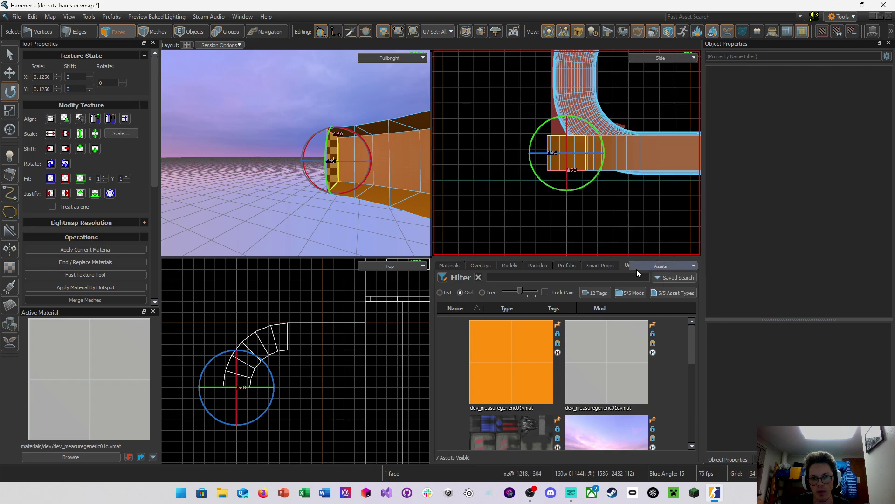
click(650, 267)
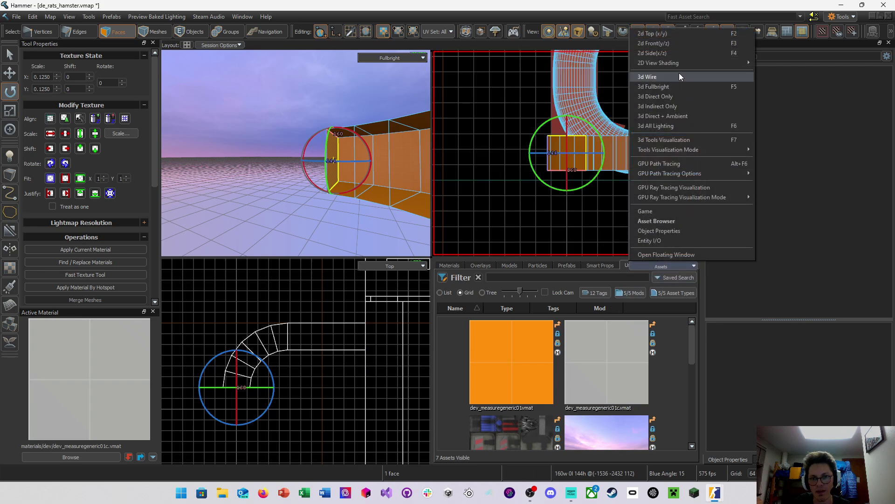
Change the asset browser pane to the 2D front view and save the map
click(674, 43)
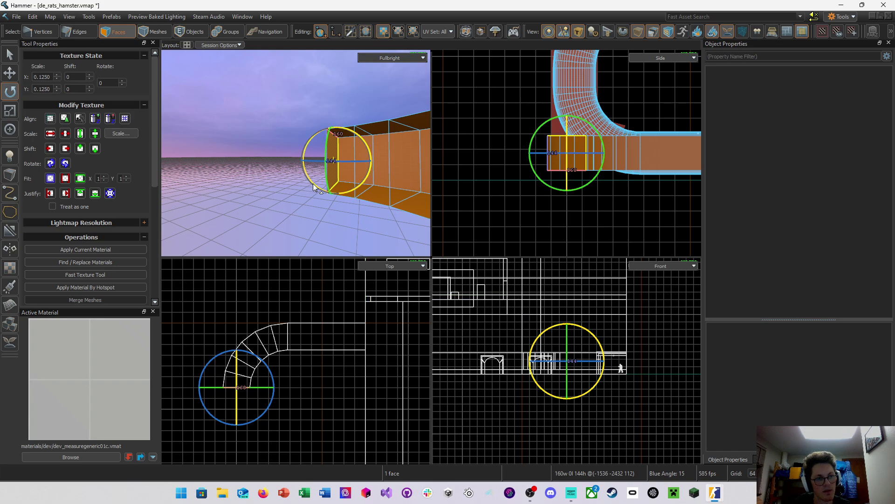
click(176, 32)
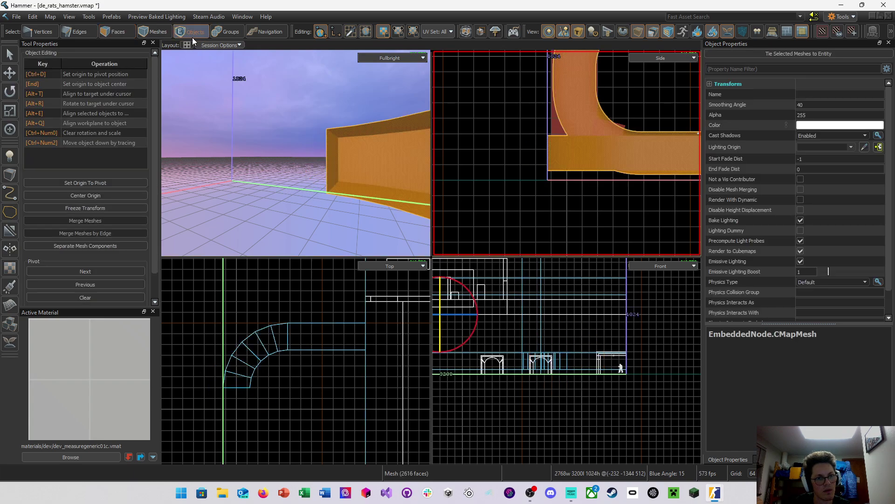
key(ctrl+s)
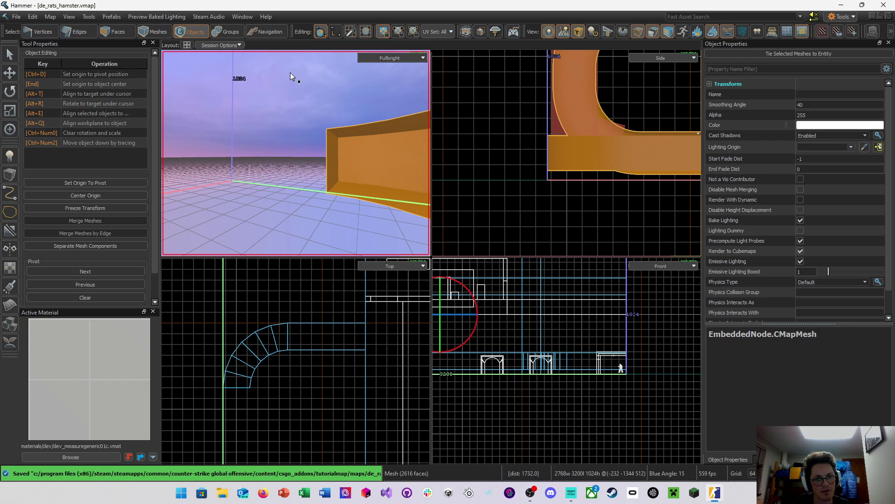
Select the open end face of the curved tunnel and move its pivot 208 units straight up
click(118, 32)
click(341, 161)
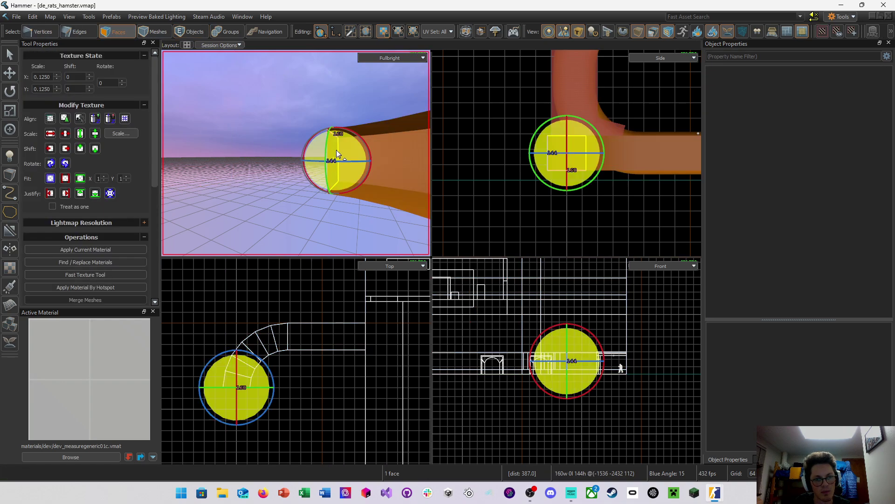
scroll(567, 383, up, 3)
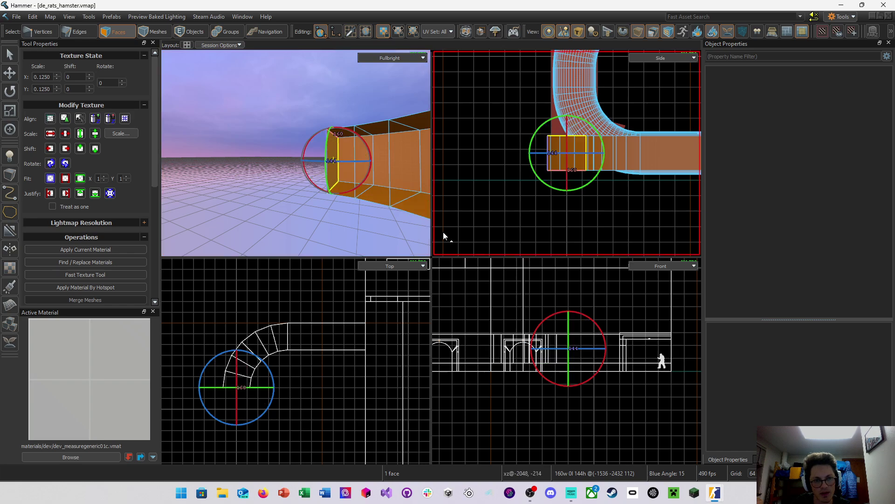
key(w)
scroll(597, 330, down, 1)
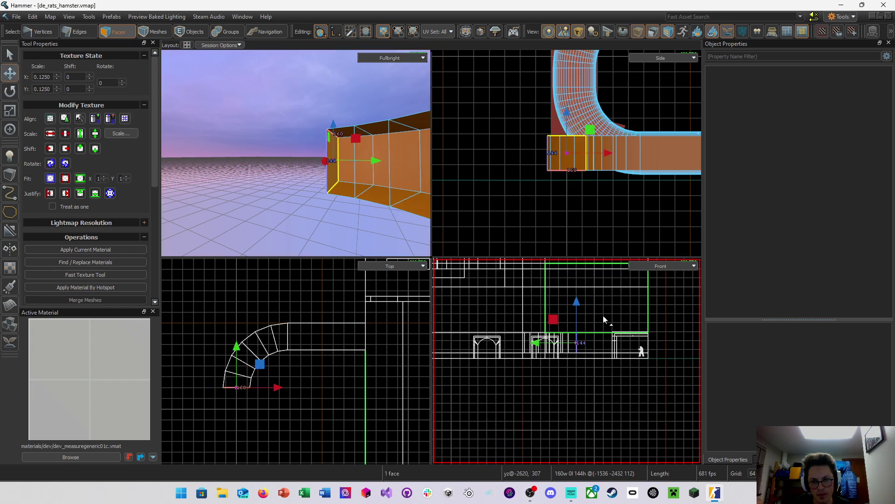
scroll(603, 317, down, 1)
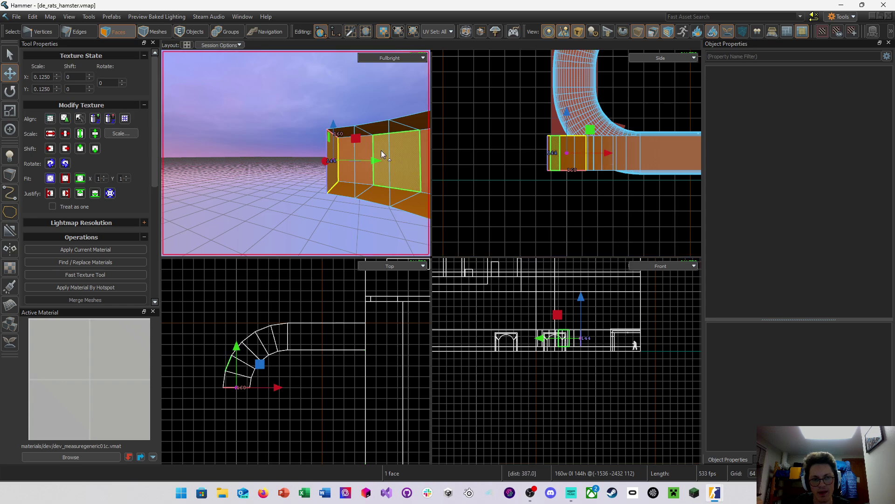
right_drag(381, 153, 296, 153)
key(w)
key(s)
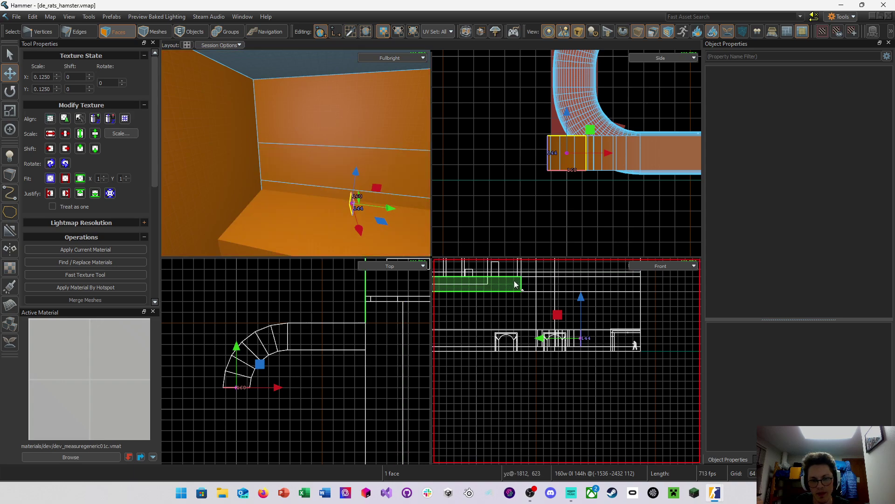
scroll(560, 313, up, 2)
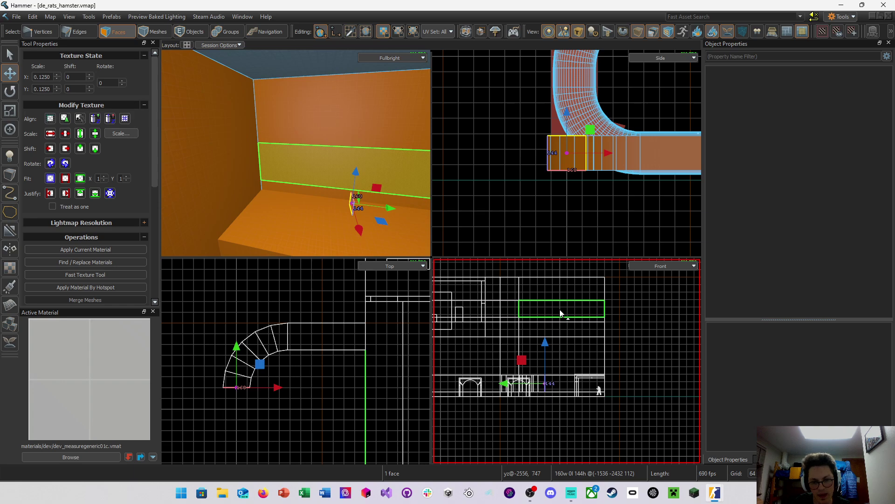
scroll(549, 392, up, 2)
right_drag(321, 169, 295, 153)
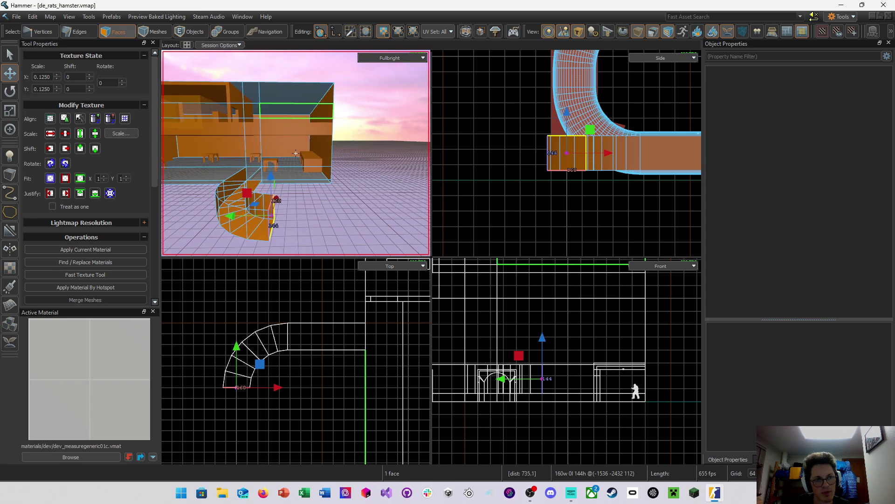
right_drag(296, 153, 295, 153)
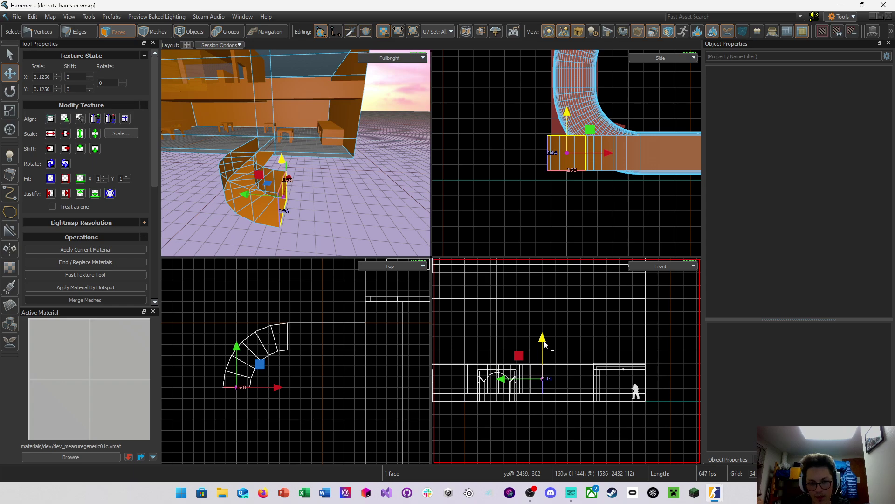
key(Insert)
drag(543, 349, 547, 310)
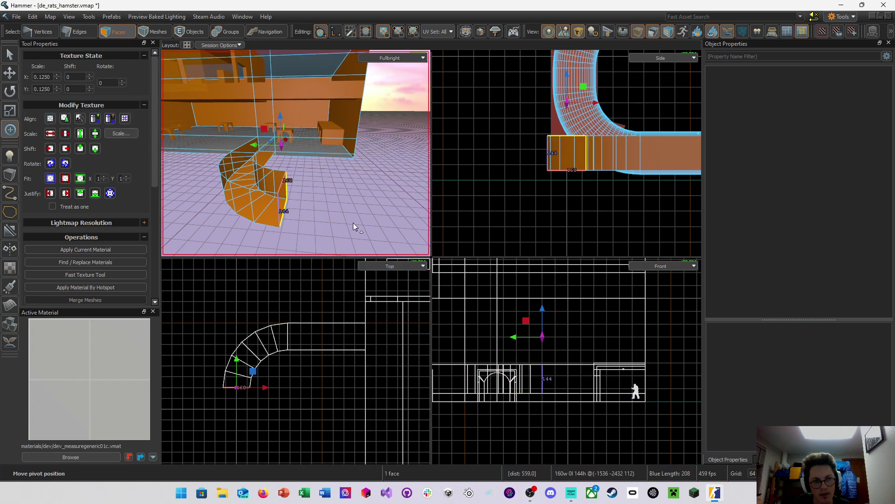
Extrude the end face by rotating it -15 degrees on the red axis, repeating until the tunnel makes a 90-degree upward bend
key(e)
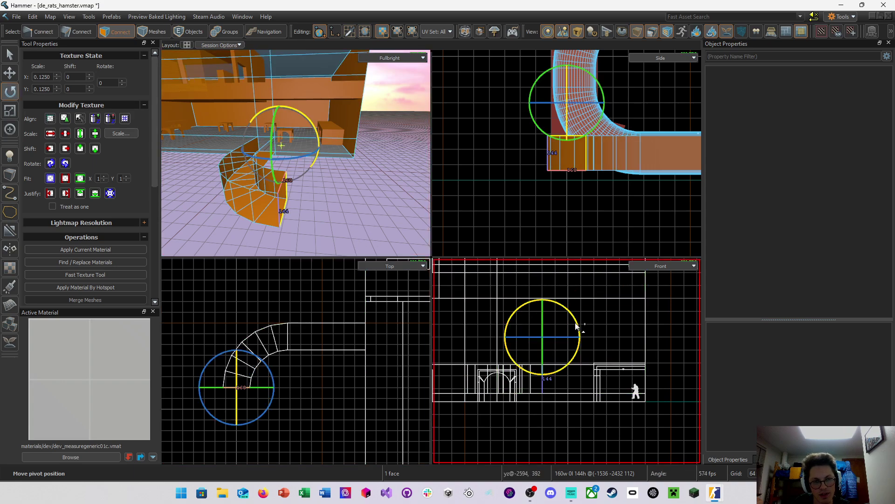
drag(577, 325, 577, 352)
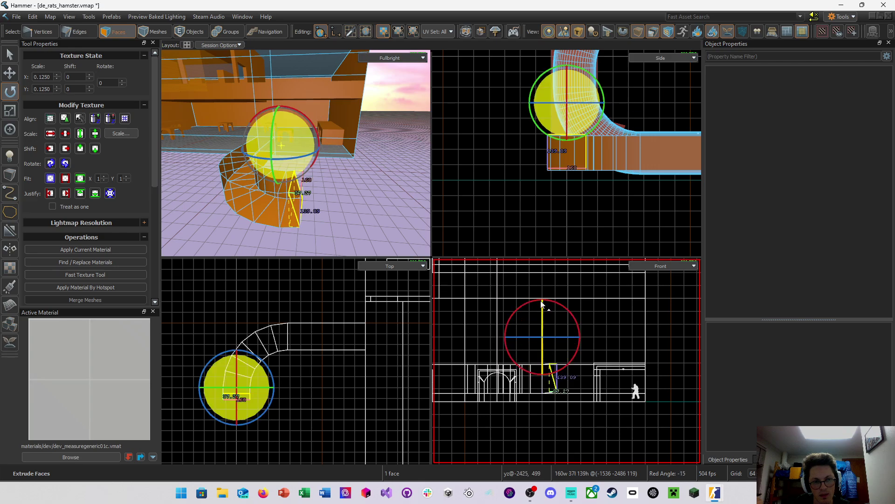
key(shift+g)
key(shift+g)
key(shift+g)
key(shift+g)
key(shift+g)
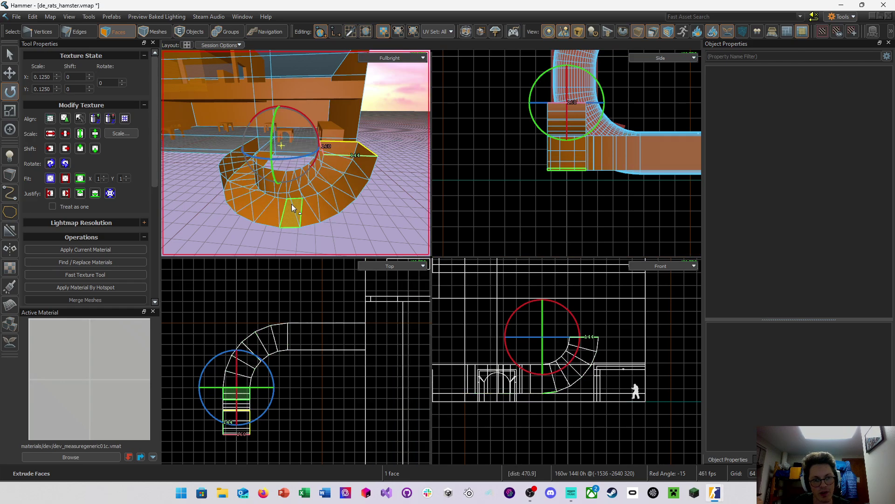
Set the side view's 2D shading to wireframe
right_drag(337, 156, 296, 152)
key(d)
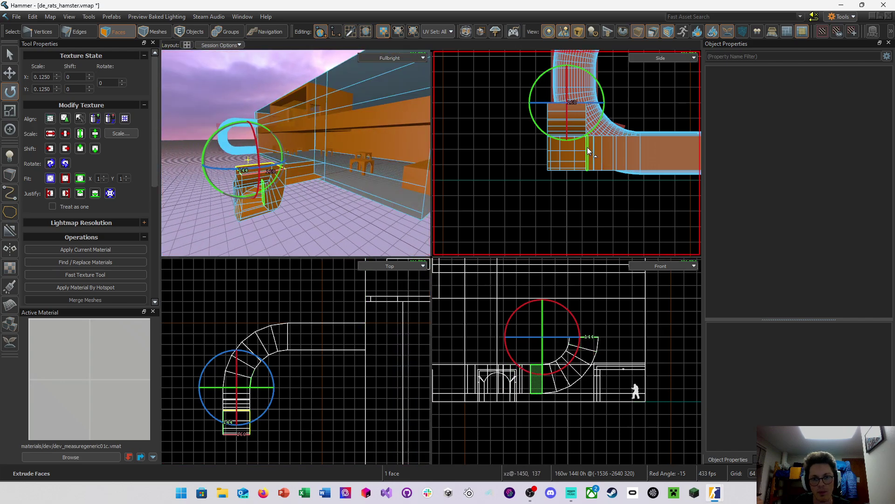
click(675, 59)
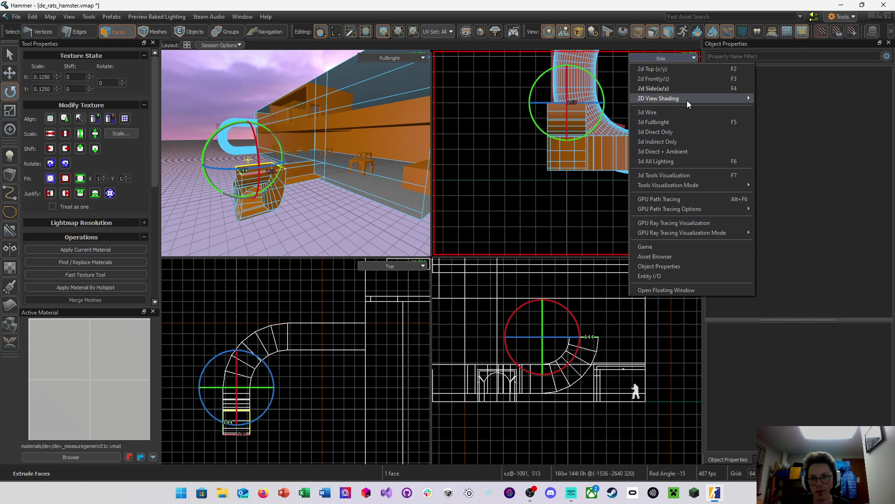
mouse_move(715, 99)
click(776, 100)
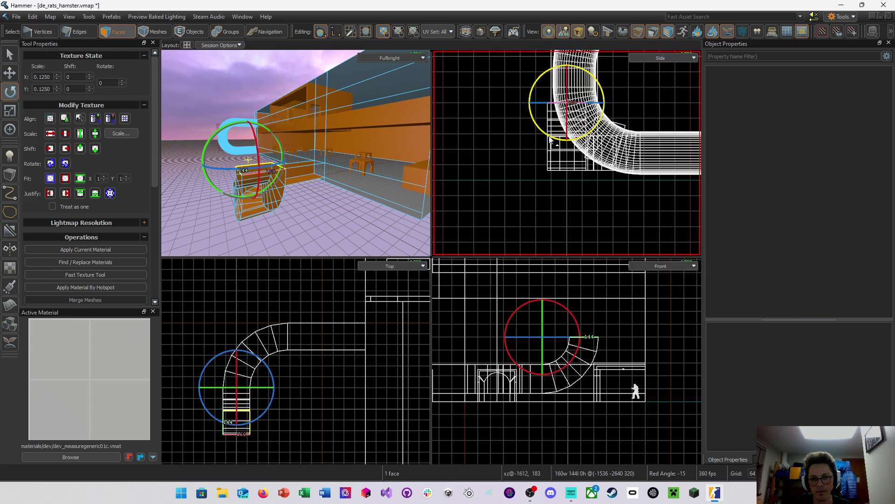
Extrude the tunnel's upward-facing end face 128 units straight up
middle_drag(530, 139, 503, 178)
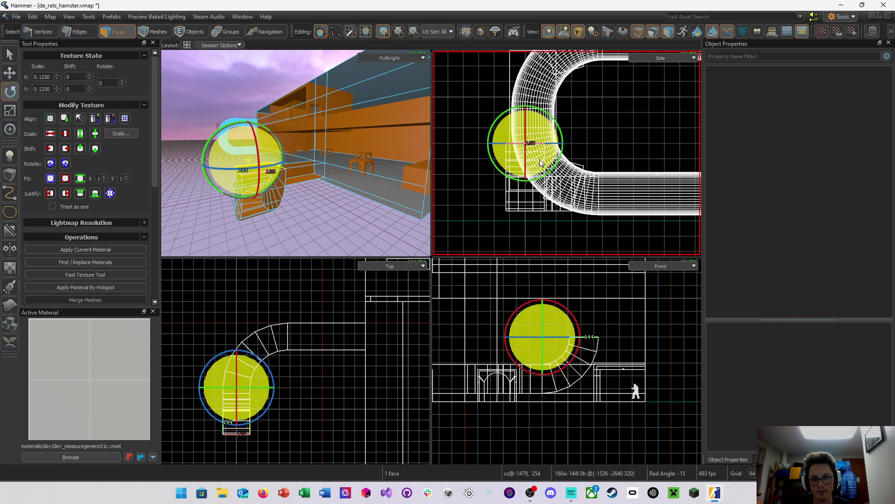
middle_drag(588, 169, 557, 222)
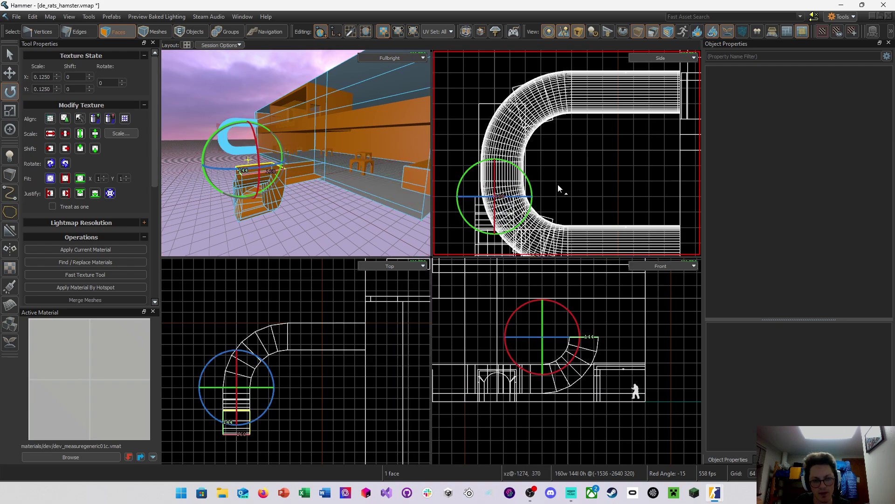
key(w)
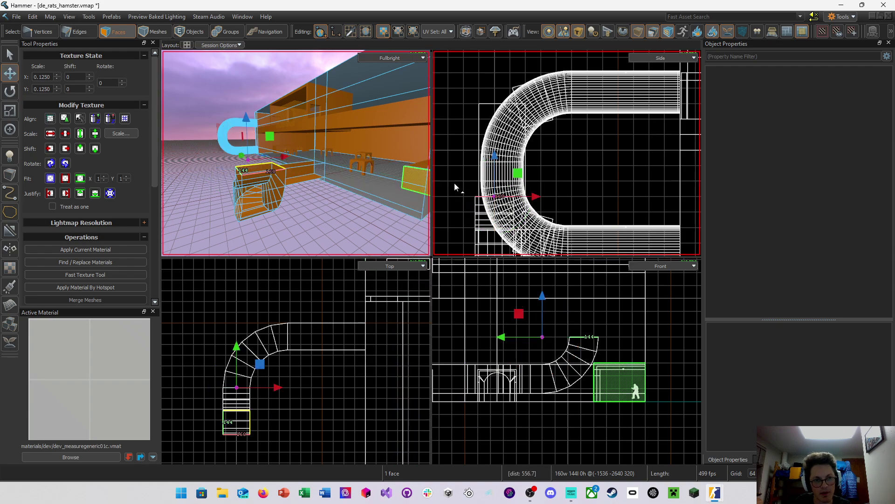
mouse_move(498, 159)
shift+mouse_down()
mouse_move(498, 194)
mouse_move(497, 165)
shift+mouse_up()
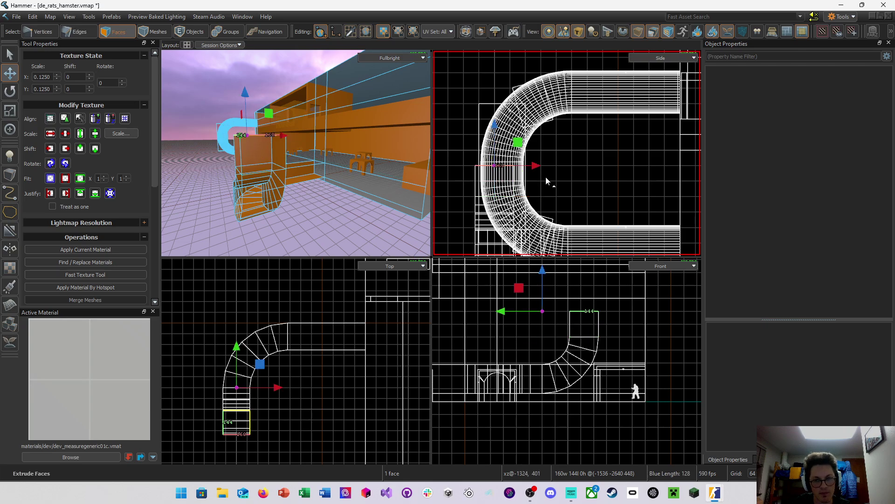
Move the end face's pivot about 256 units horizontally toward the room in the side view
key(e)
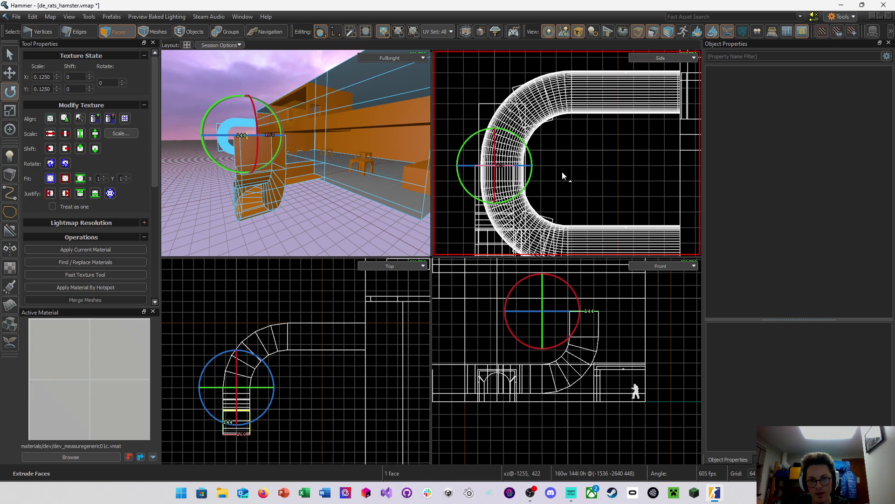
key(t)
drag(523, 169, 571, 172)
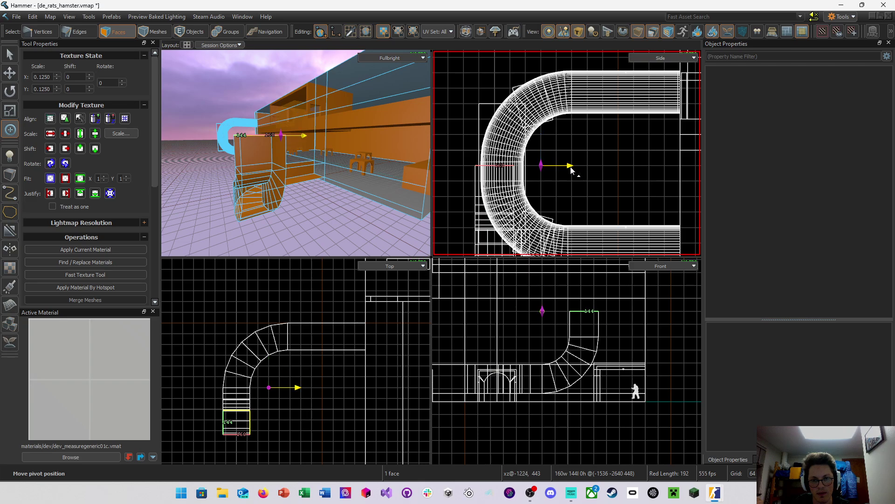
Extrude the end face by rotating it 15 degrees on the green axis, repeating until the tunnel bends 90 degrees toward the room
key(e)
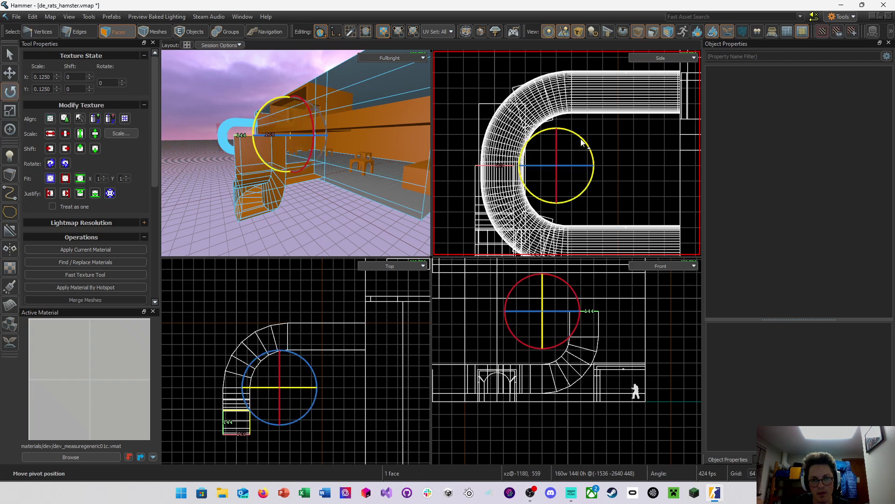
shift+drag(592, 142, 601, 146)
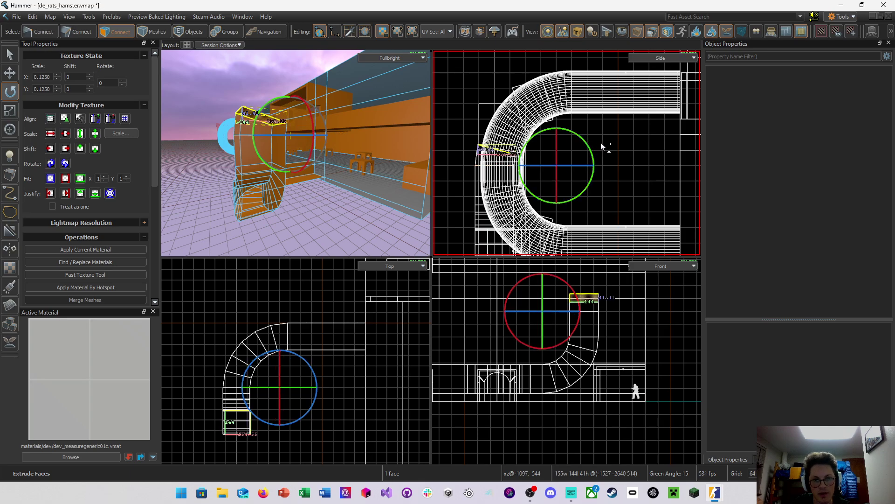
key(shift+g)
key(shift+g)
key(shift+g)
key(shift+g)
key(shift+g)
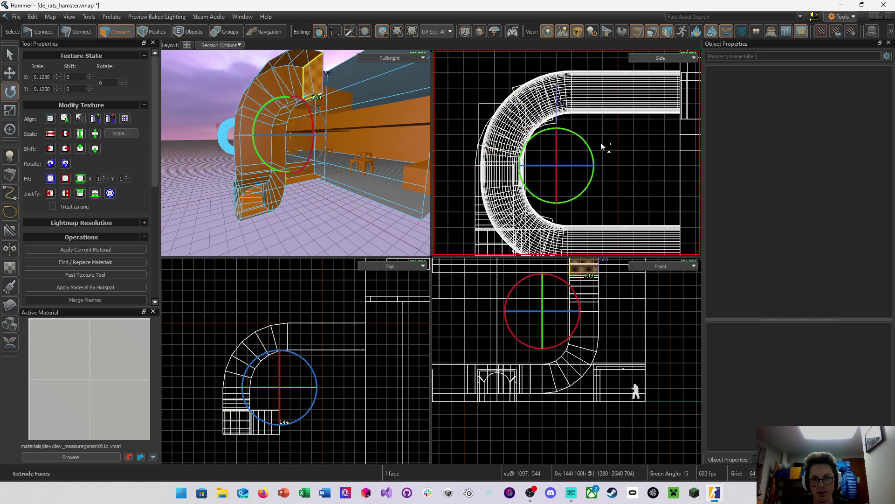
Extrude the upper tunnel's end face 512 units horizontally up to the room wall
key(d)
right_drag(323, 117, 295, 153)
key(a)
key(w)
click(320, 154)
key(s)
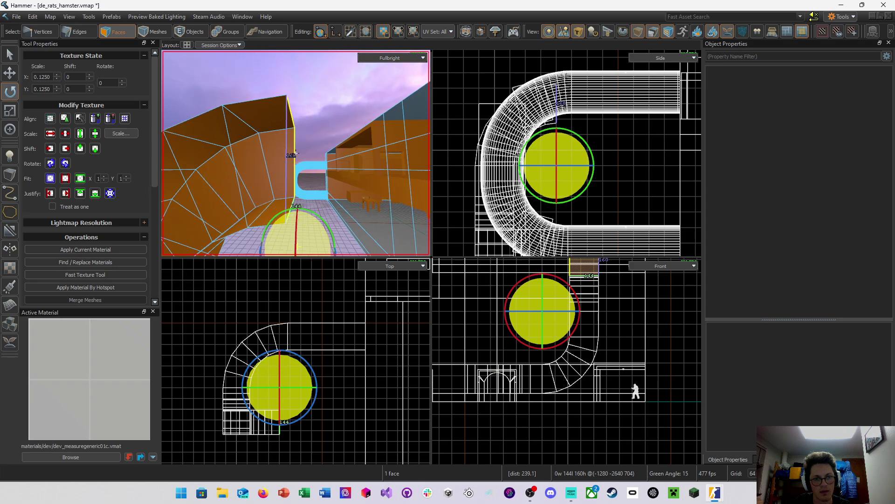
key(d)
right_drag(296, 153, 295, 153)
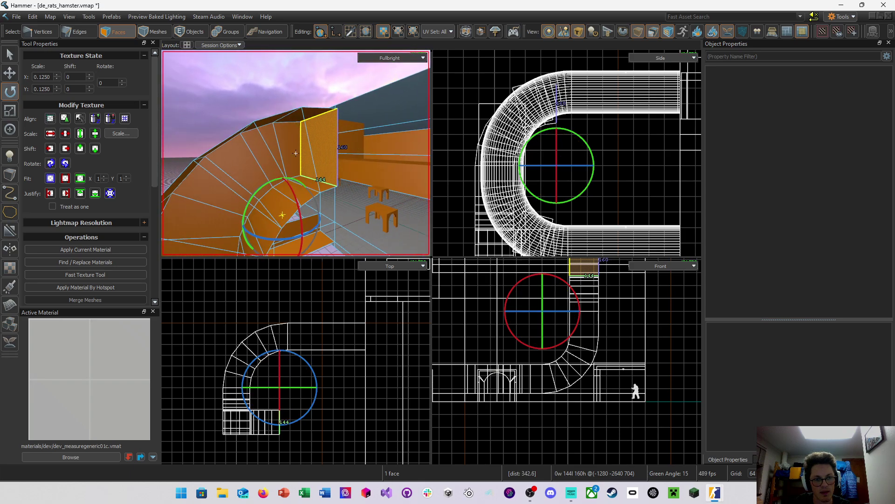
key(w)
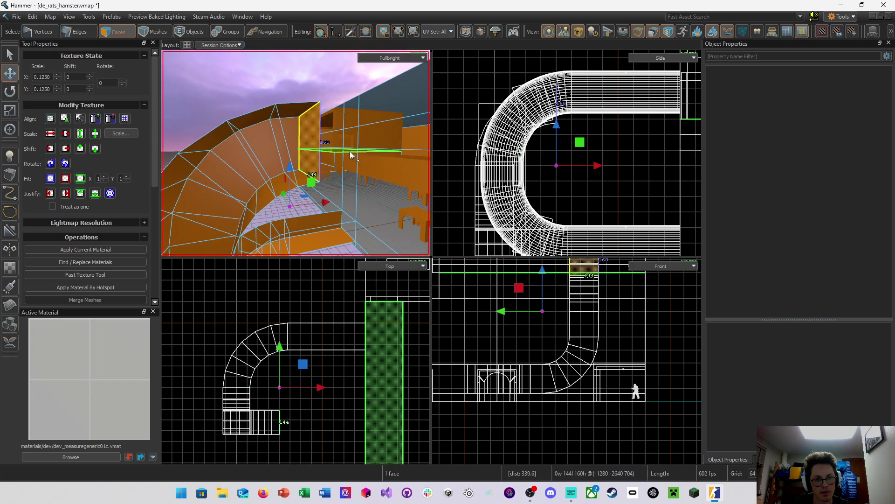
click(305, 133)
right_drag(352, 154, 352, 154)
key(s)
shift+drag(287, 137, 377, 148)
right_drag(323, 138, 323, 138)
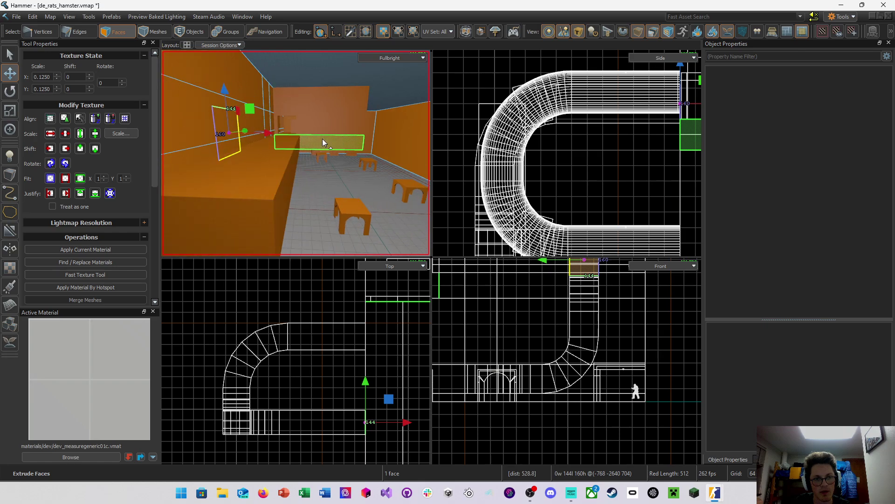
Pull the tunnel's end face back 64 units from the room wall and maximize the 3D view
click(304, 181)
right_drag(304, 182, 304, 182)
drag(315, 152, 296, 151)
key(shift+z)
right_drag(336, 164, 431, 257)
key(a)
key(d)
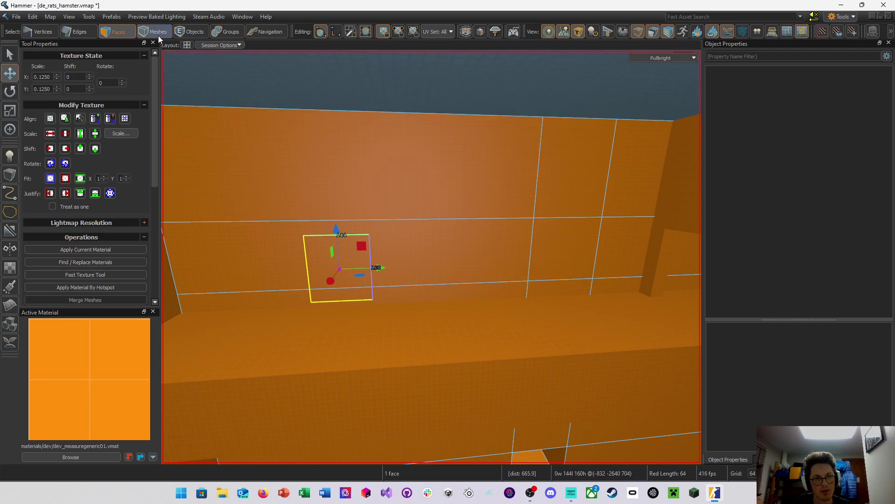
Select the small wall face framed by cut edges above the ledge and reduce the grid size to 32
click(588, 252)
drag(593, 249, 562, 248)
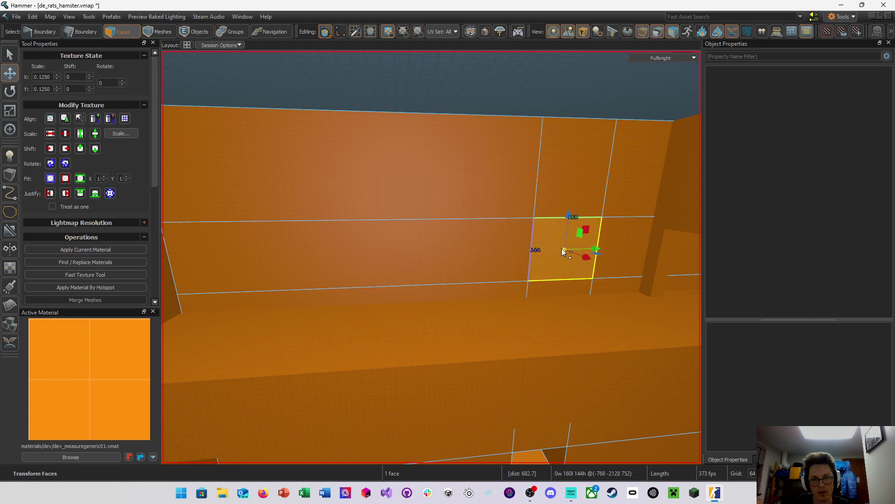
right_drag(561, 248, 432, 257)
shift+click(547, 260)
key([)
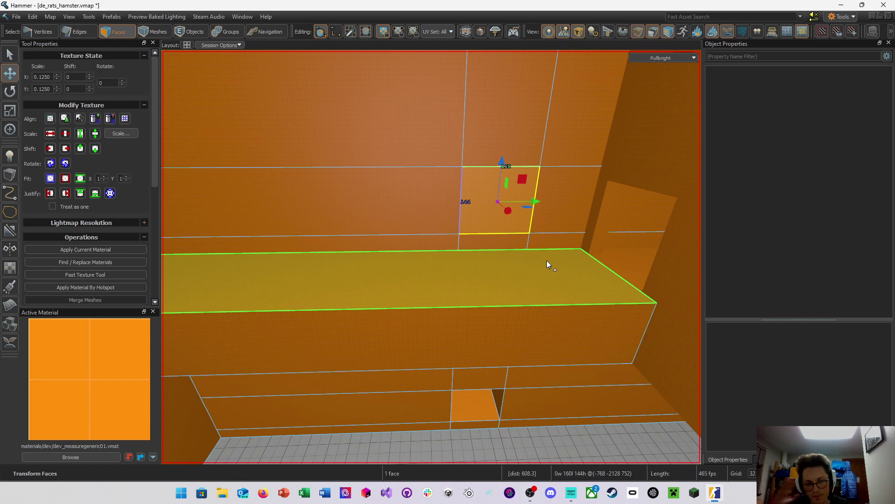
Switch to Amazon Music
ctrl+click(553, 296)
click(571, 493)
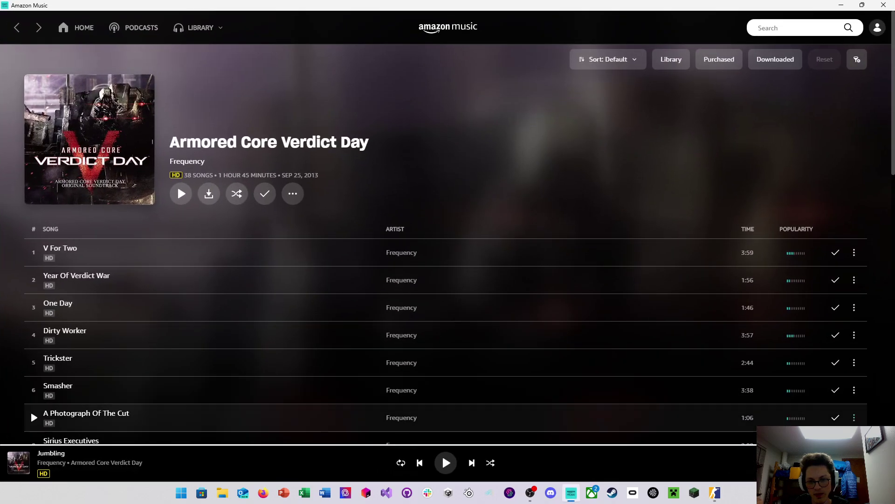
Switch back to Hammer
click(840, 5)
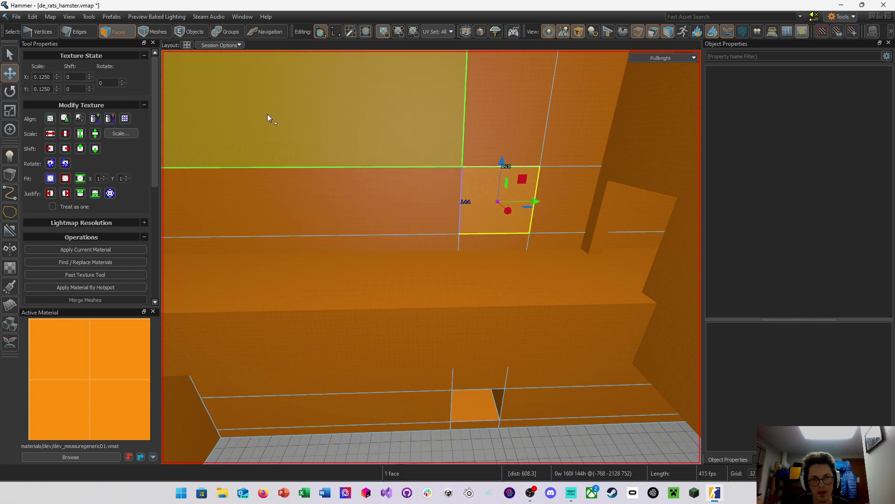
mouse_move(528, 178)
right_down()
mouse_move(432, 256)
mouse_move(527, 178)
right_up()
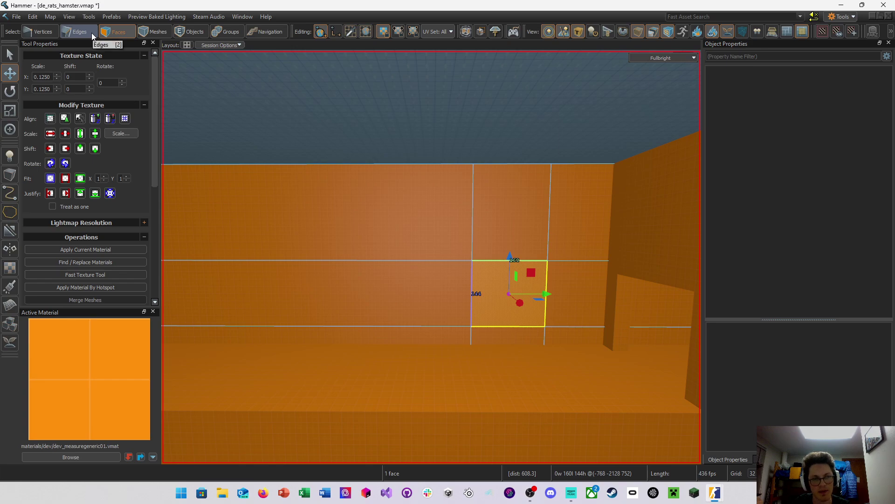
click(42, 32)
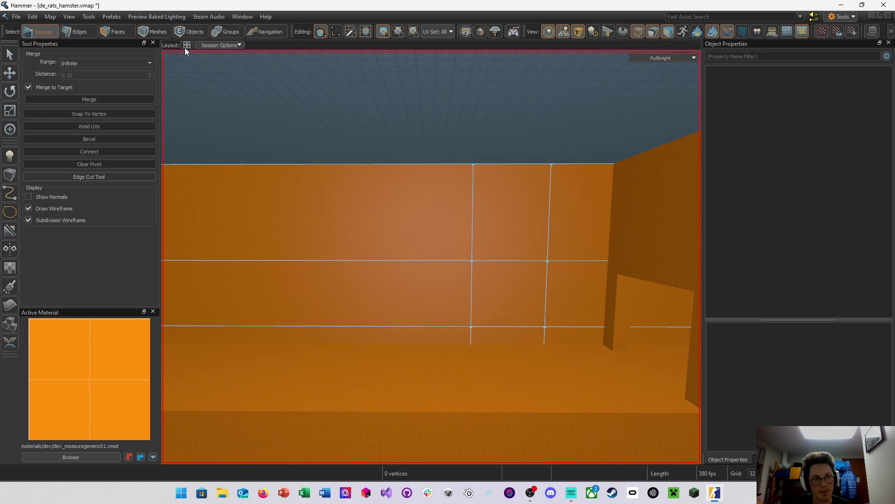
click(473, 165)
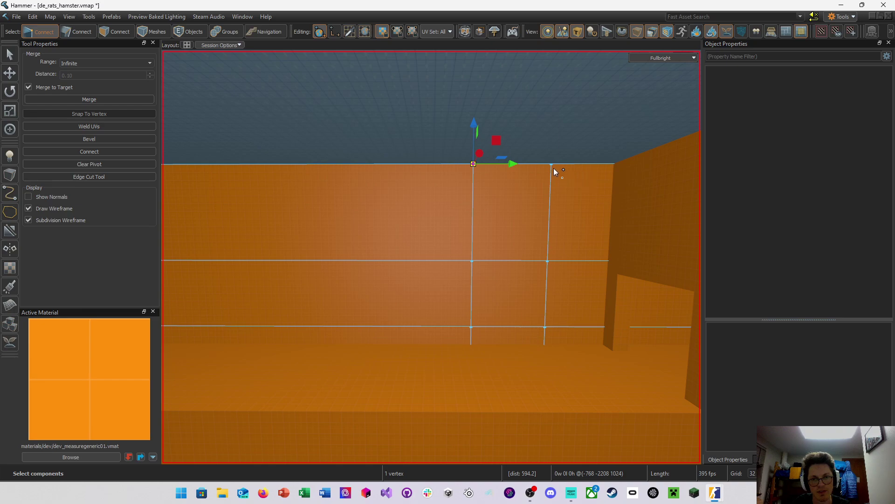
ctrl+click(552, 166)
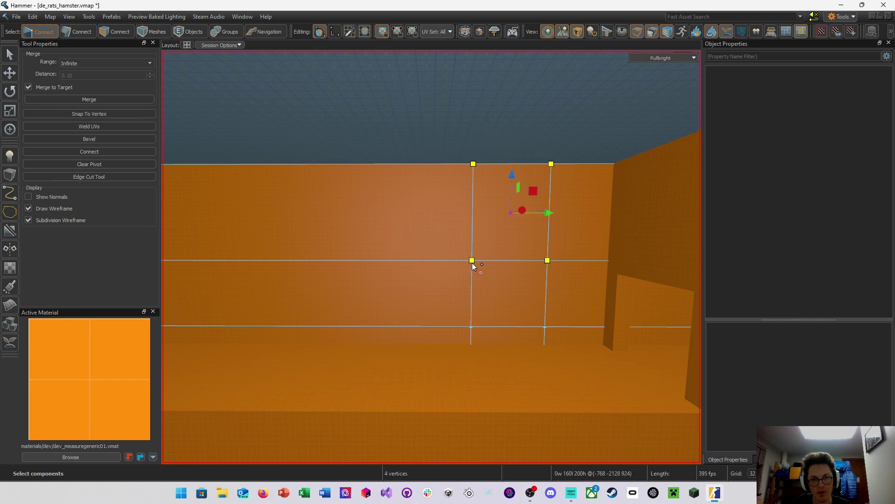
ctrl+click(469, 328)
right_drag(469, 328, 431, 257)
Select the five tall wall faces that run above the lower tunnel openings along the whole wall
click(133, 36)
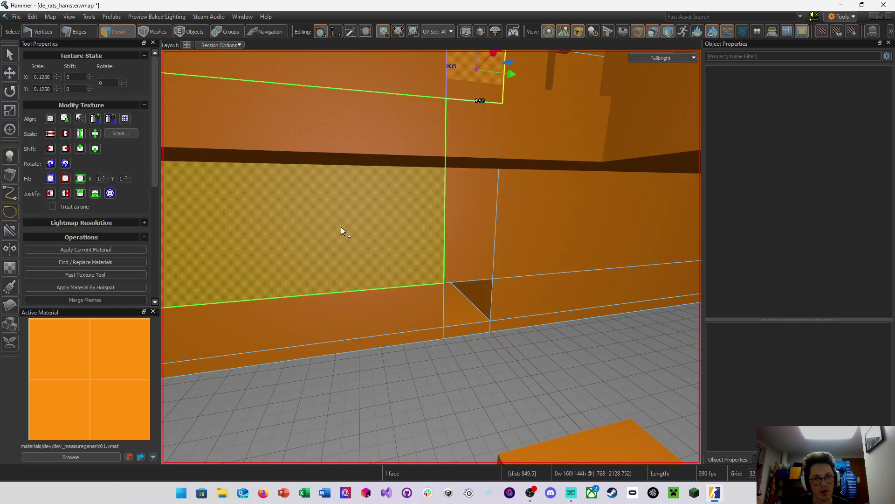
click(341, 228)
ctrl+click(471, 230)
ctrl+click(540, 236)
key(d)
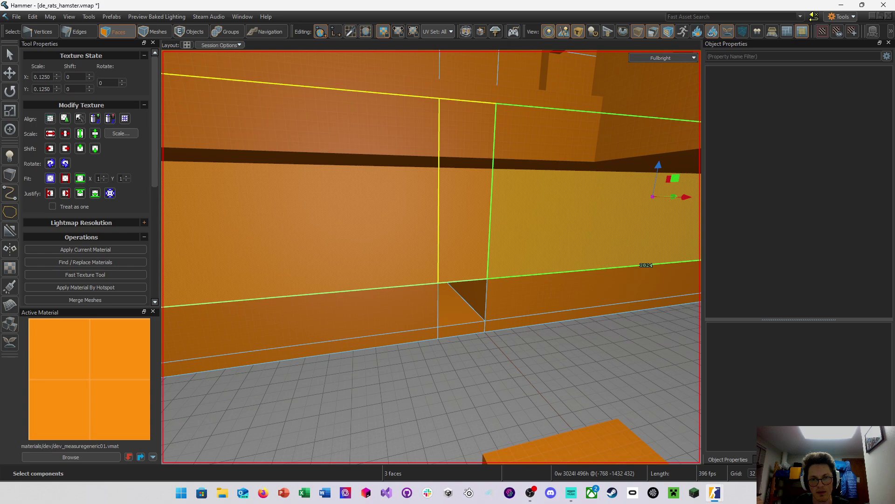
right_drag(434, 248, 434, 249)
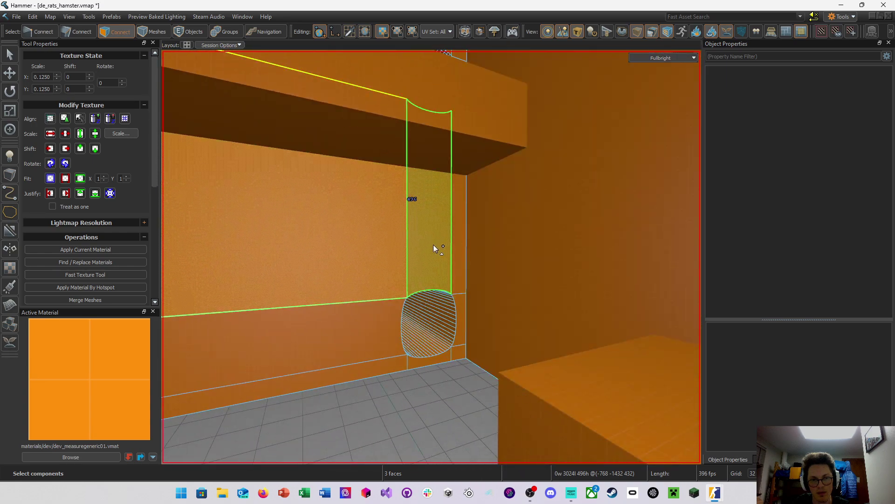
ctrl+click(434, 249)
ctrl+click(488, 246)
mouse_move(488, 247)
right_down()
mouse_move(429, 260)
mouse_move(482, 246)
right_up()
Clip the selected faces horizontally along the line where the ledge's underside meets the wall, keeping both sides
key(shift+x)
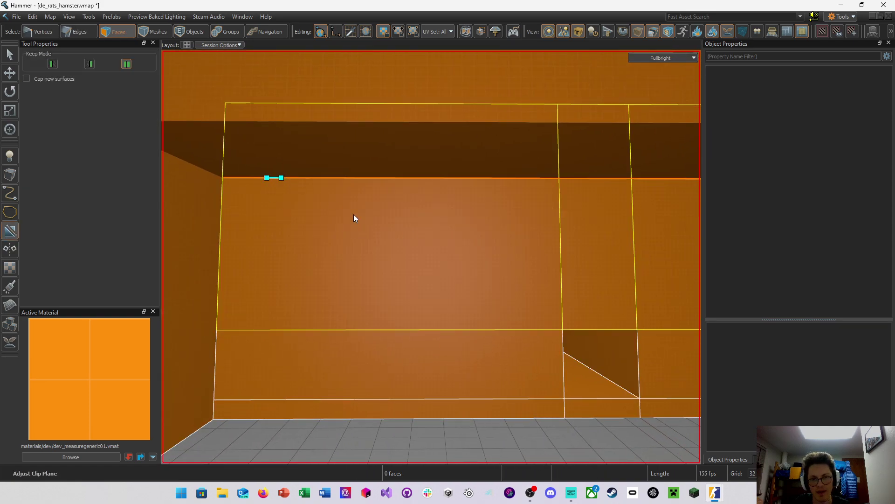
right_drag(353, 218, 432, 257)
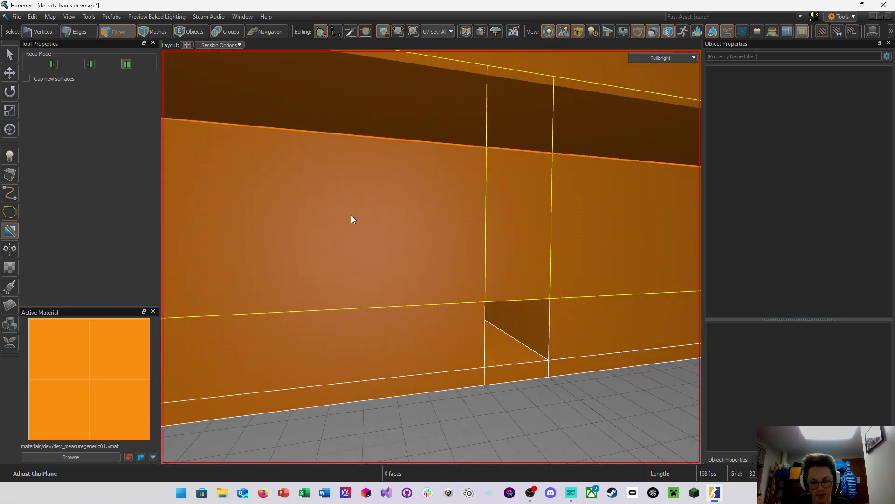
click(398, 220)
right_drag(398, 219, 432, 257)
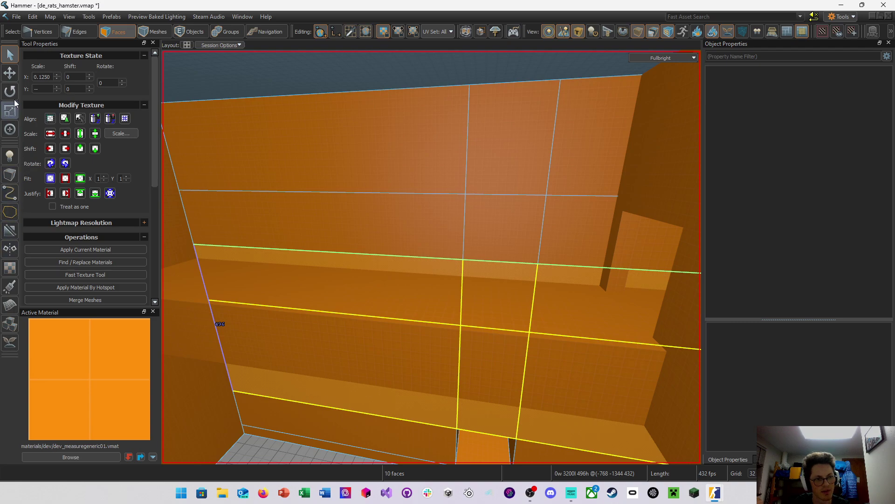
Select the six vertical edges of the two cut lines from the new horizontal cut up to the ceiling
click(81, 32)
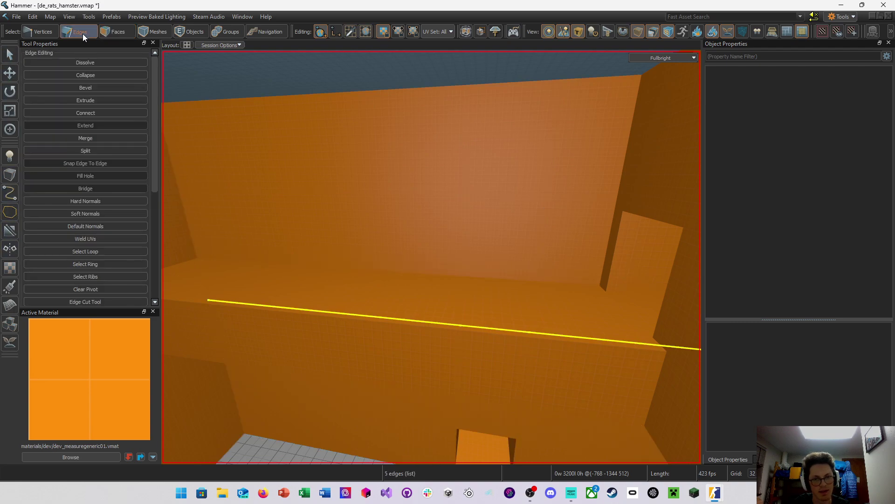
click(461, 273)
shift+click(536, 277)
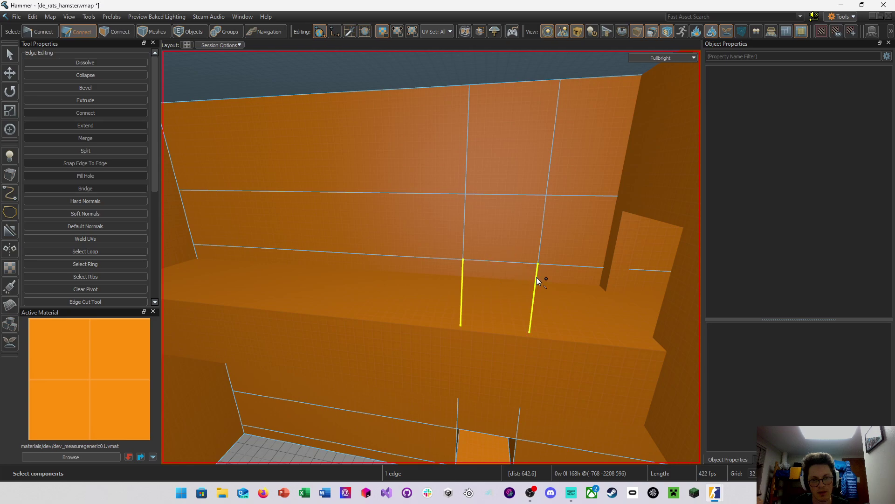
shift+click(539, 247)
shift+click(464, 228)
shift+click(466, 172)
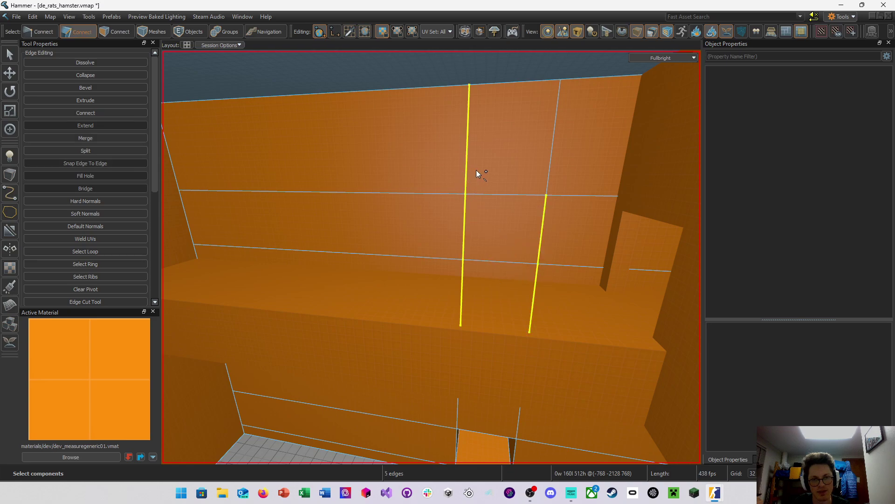
shift+click(548, 166)
Try to slide the selected vertical edges 48 units along the wall and undo the move
right_drag(510, 185, 431, 257)
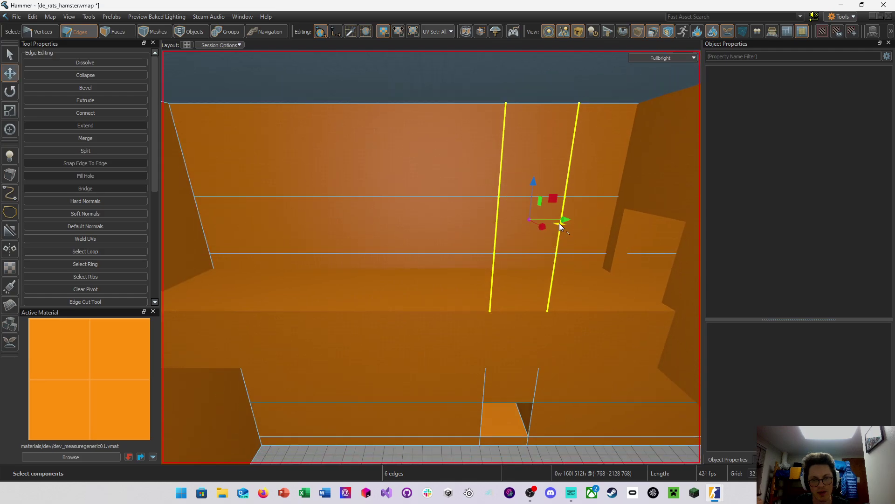
drag(532, 219, 505, 220)
right_drag(505, 220, 431, 257)
key(w)
key(s)
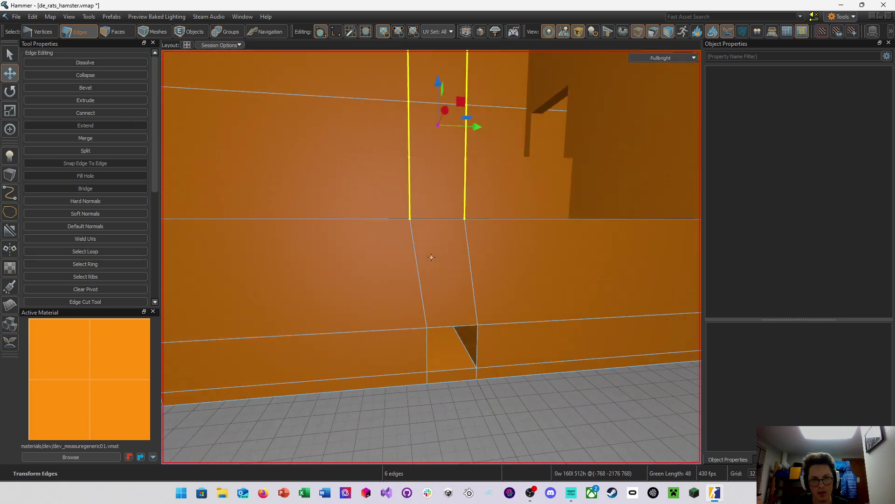
key(ctrl+z)
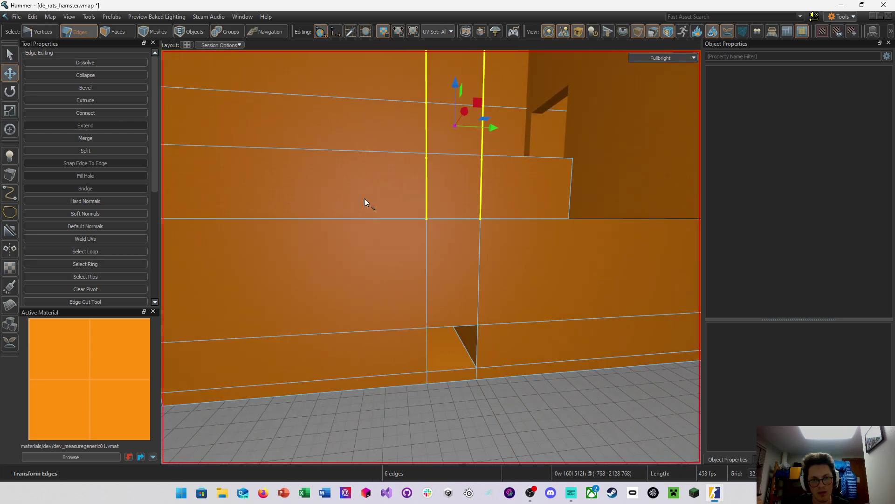
Combine the three wall faces beneath the new horizontal cut, above the square lower opening, into one face
click(118, 32)
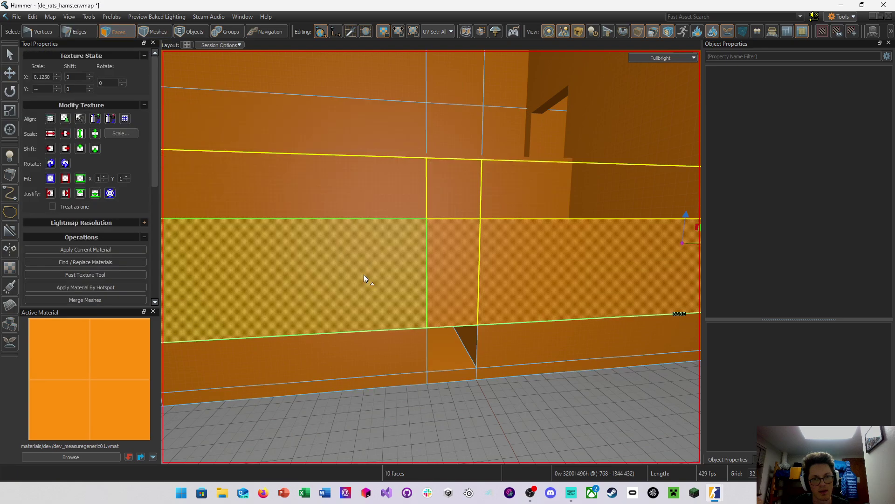
click(364, 274)
ctrl+click(452, 290)
ctrl+click(507, 292)
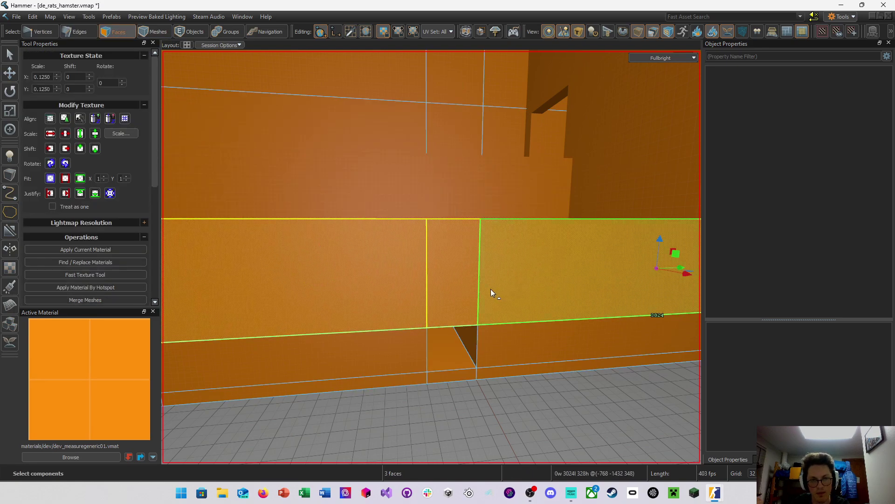
key(BackSpace)
right_drag(479, 284, 443, 217)
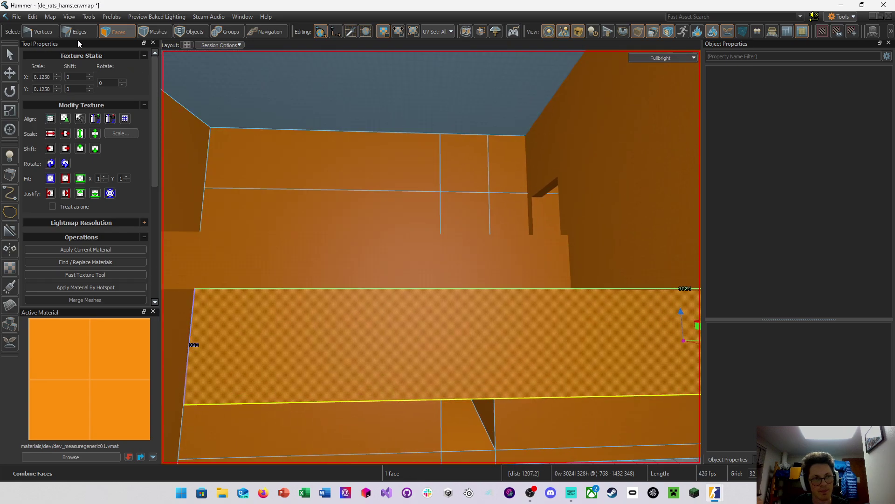
Slide the six vertical edges 496 units along the wall toward the upper tunnel, reduce the grid to 16 and shift them 16 units further
key(2)
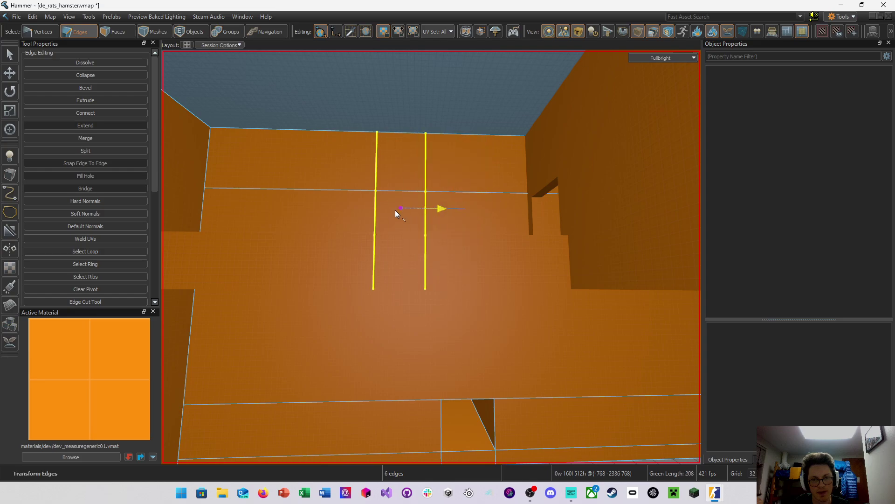
right_drag(313, 214, 431, 256)
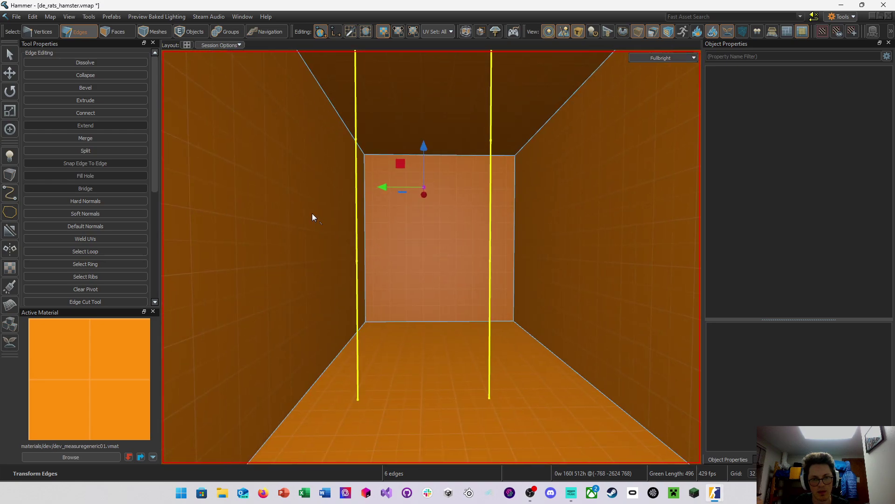
key(Right)
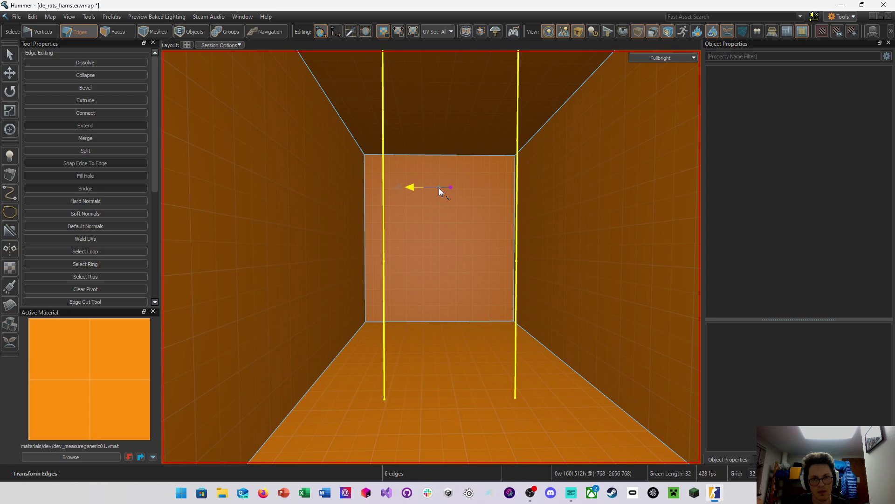
key(Left)
right_drag(399, 160, 431, 257)
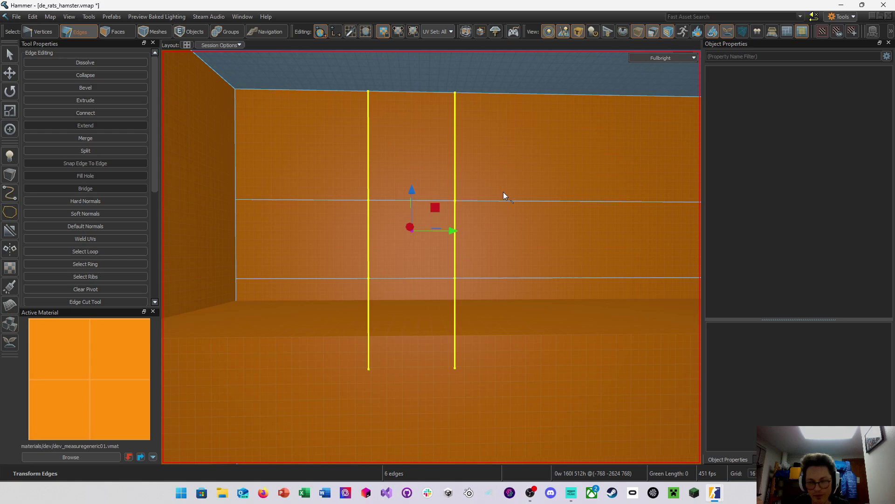
drag(461, 231, 407, 231)
right_drag(413, 231, 431, 256)
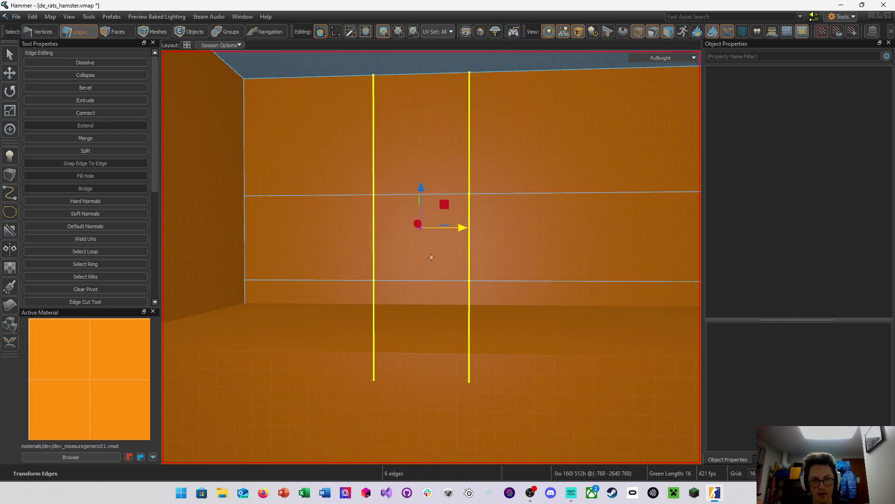
Show the four-view layout and compare the two vertical edge lines with the upper tunnel's width in the front view
click(662, 58)
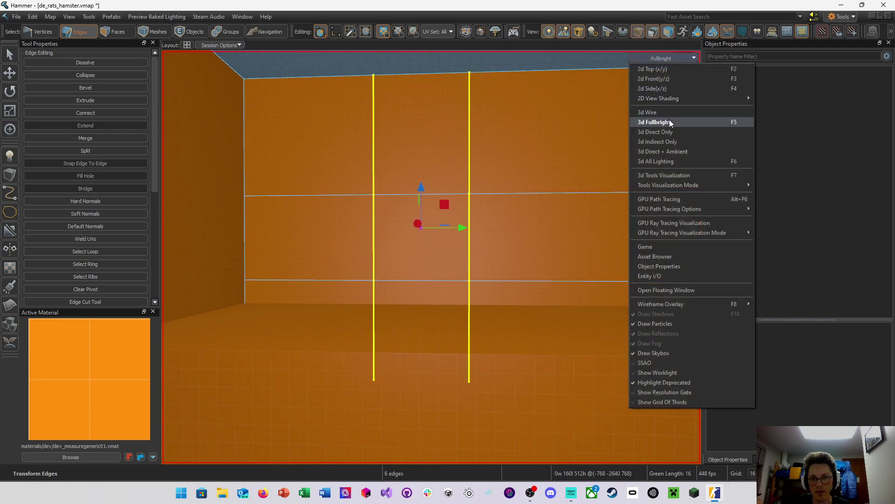
click(816, 228)
key(shift+z)
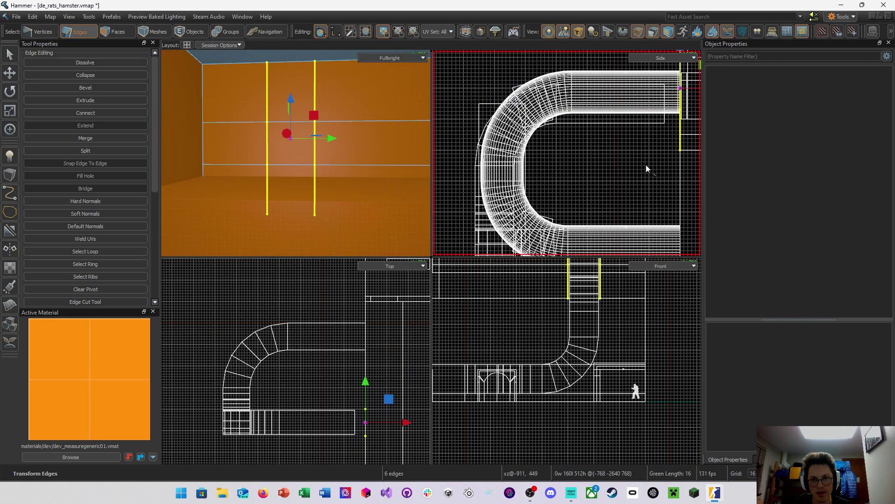
middle_drag(548, 321, 526, 405)
scroll(526, 342, up, 4)
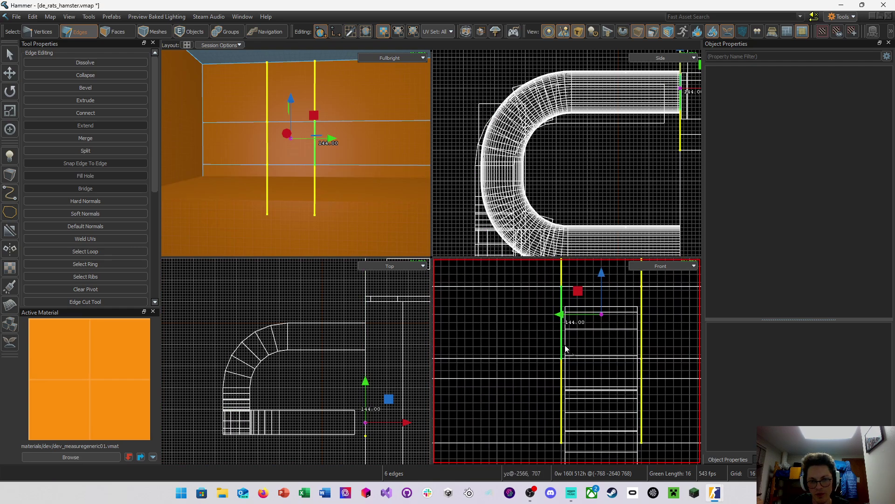
scroll(586, 342, up, 1)
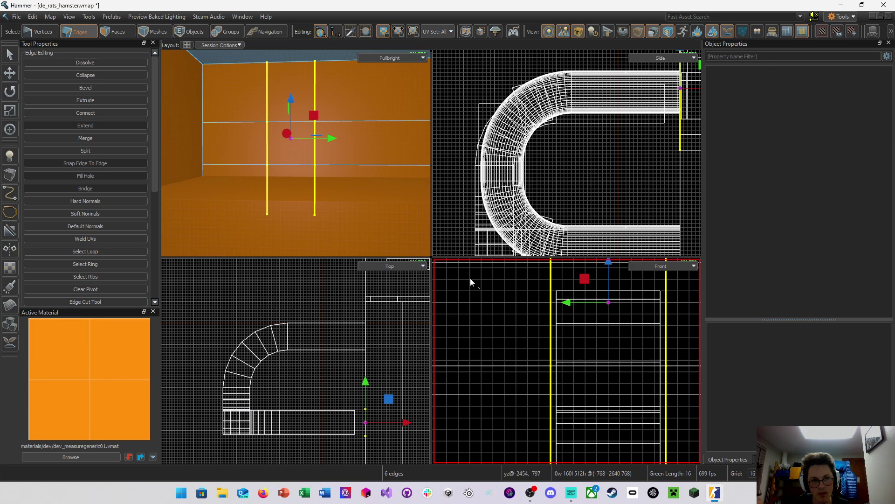
key(w)
right_drag(290, 155, 296, 153)
key(a)
key(a)
key(w)
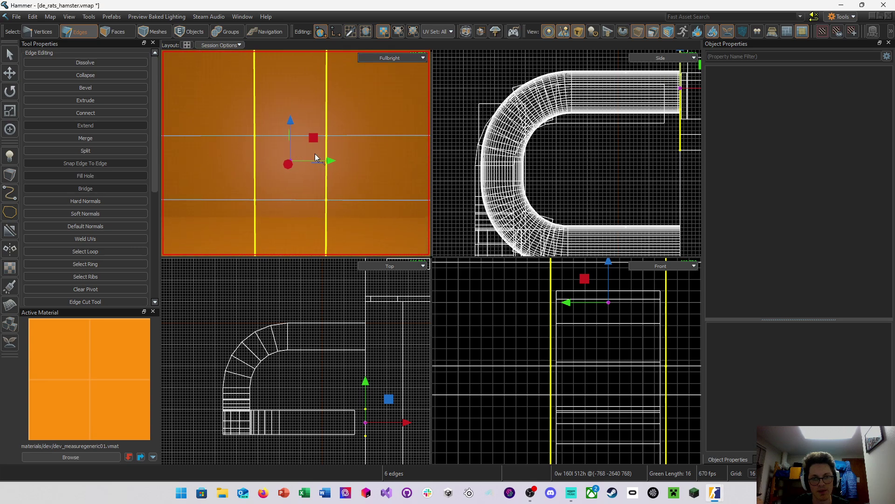
Maximize the 3D view and delete the wall face in front of the upper tunnel's end
key(shift+z)
click(421, 313)
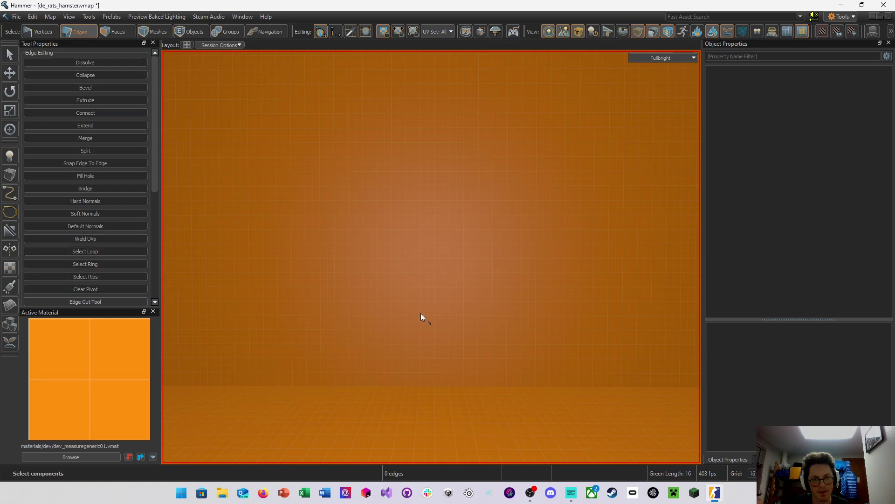
click(118, 29)
click(424, 285)
key(Delete)
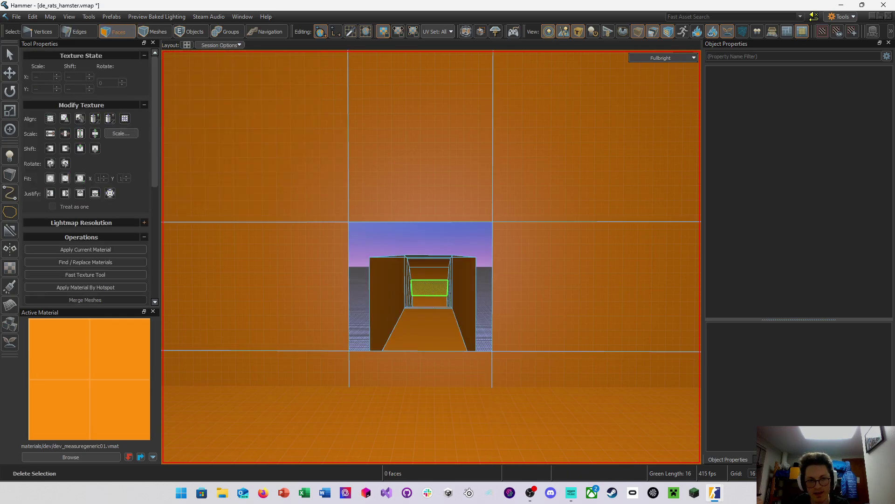
Look through the new wall opening into the upper tunnel and restore the four-view layout
key(w)
mouse_move(425, 286)
right_down()
mouse_move(430, 256)
mouse_move(427, 286)
right_up()
key(shift+z)
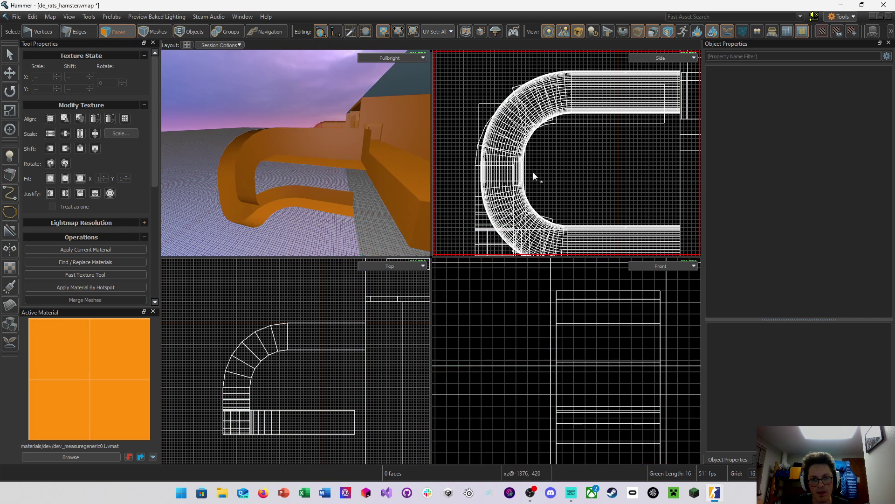
Try to select all edges of the tunnel's upper bend in the side view
key(2)
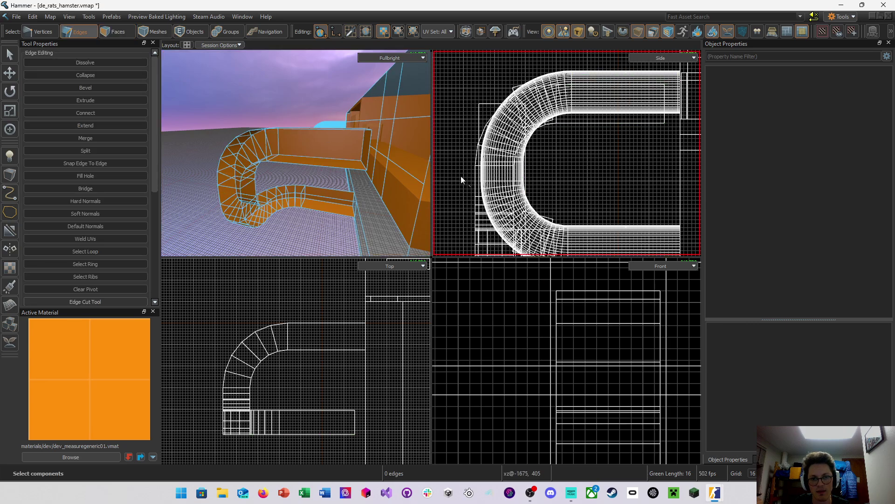
drag(633, 82, 634, 82)
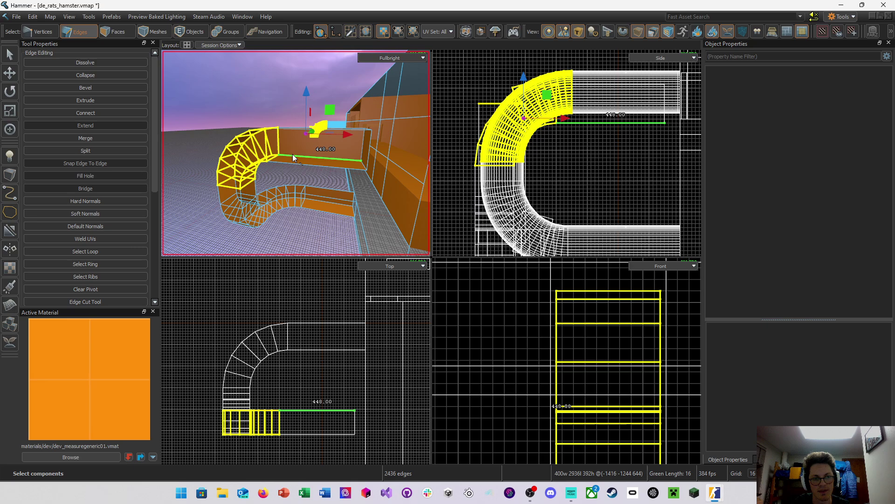
key(a)
right_drag(296, 152, 300, 160)
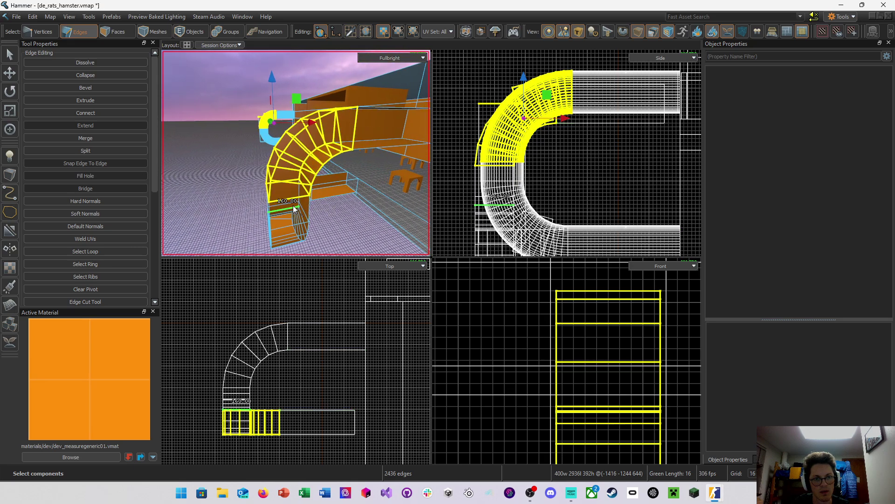
key(w)
right_drag(285, 205, 296, 153)
key(w)
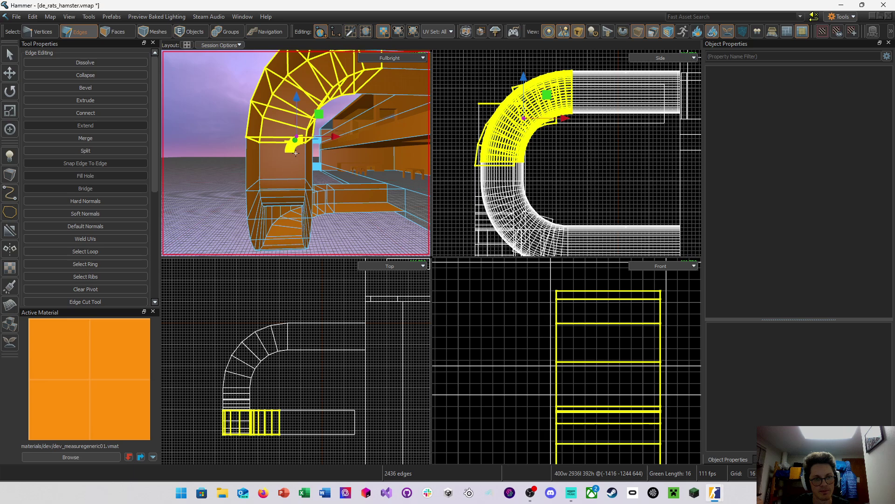
Try to select the cross-section edge loops of the upper bend one after another
double_click(268, 138)
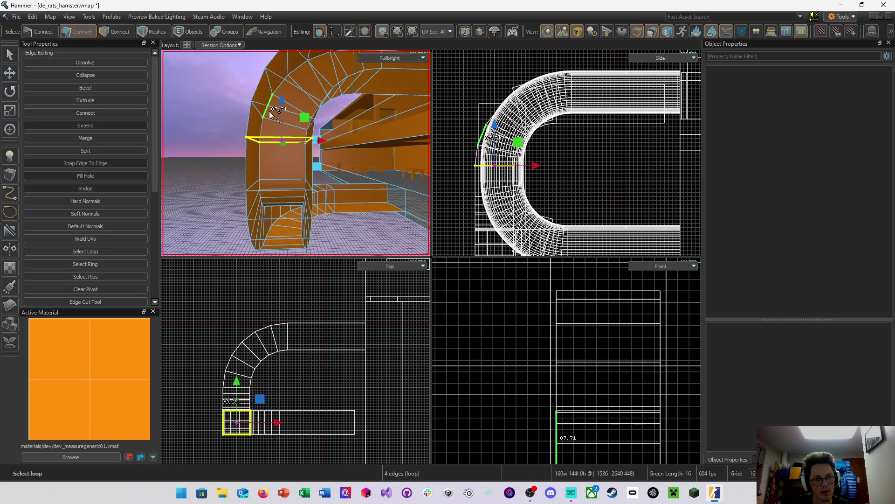
shift+double_click(270, 117)
shift+double_click(297, 107)
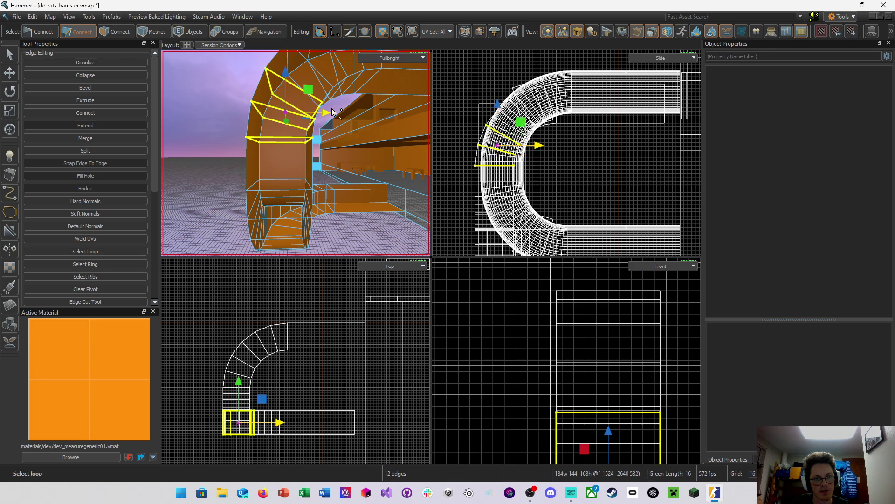
right_drag(332, 112, 296, 153)
Try to lasso the upper bend's edges in the 3D view and deselect the stray edges below the bend
drag(301, 105, 387, 205)
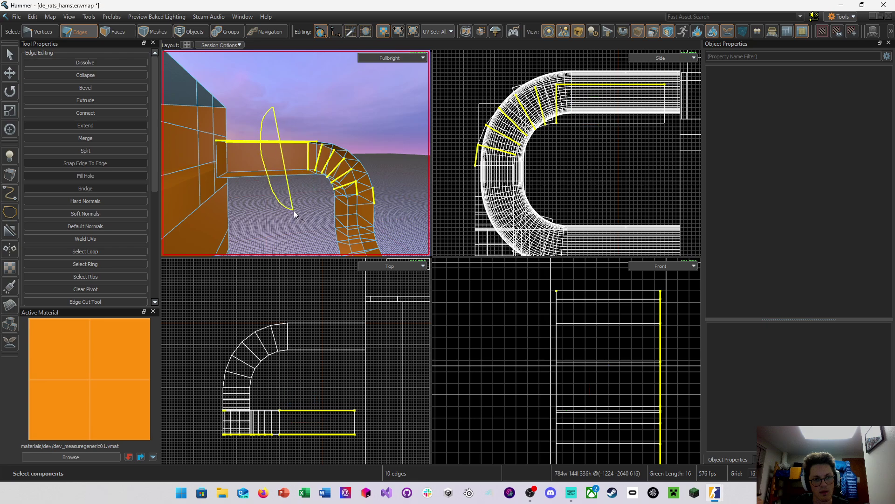
drag(275, 119, 274, 114)
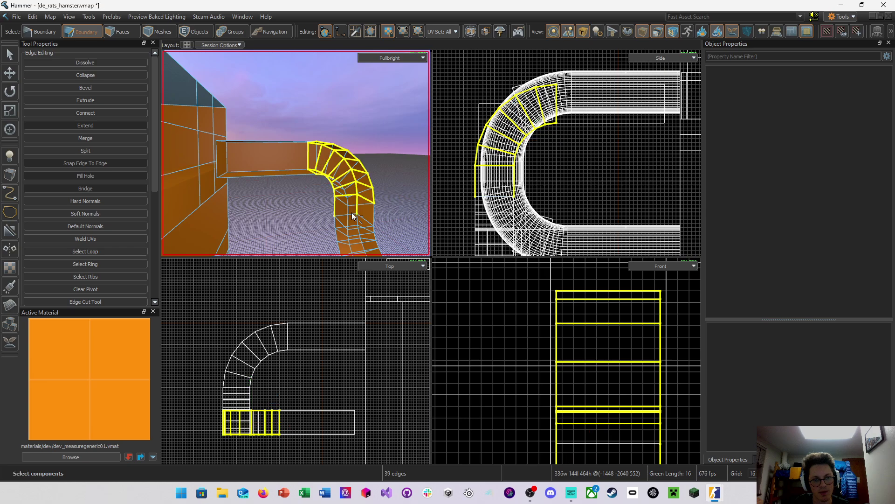
ctrl+click(335, 210)
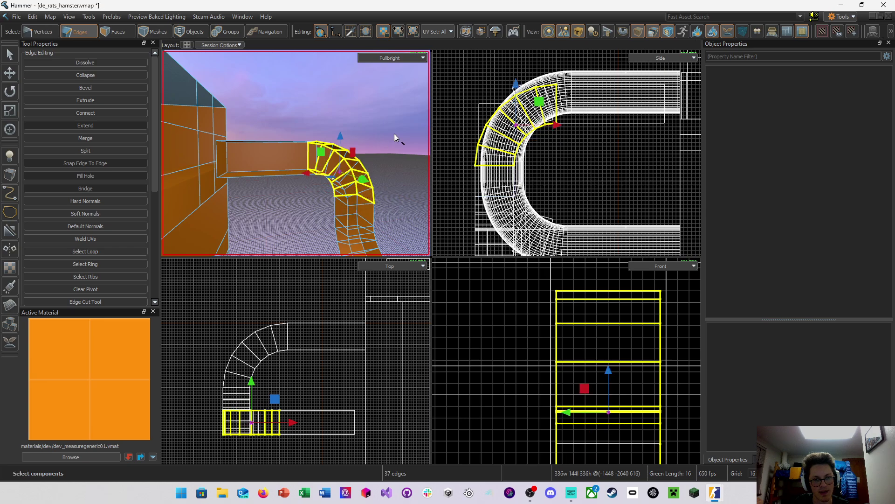
right_drag(396, 138, 295, 153)
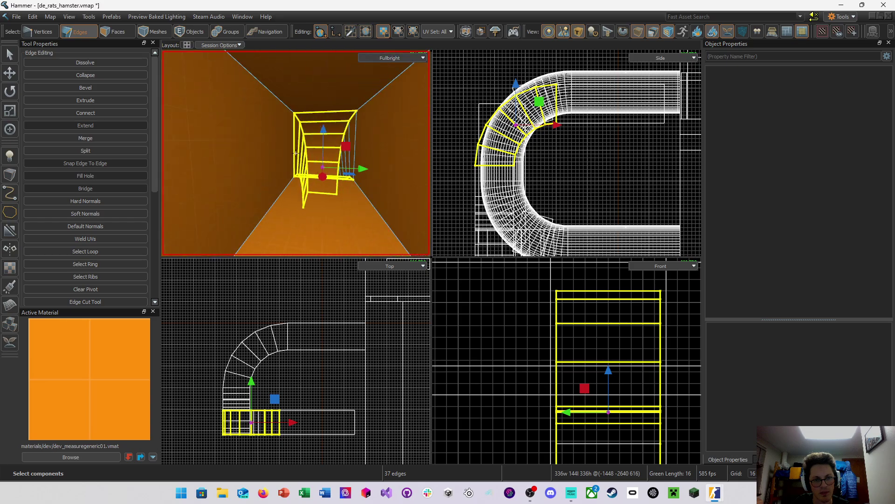
Set the 3D view to wireframe and try to lasso the upper bend's edges again
click(402, 56)
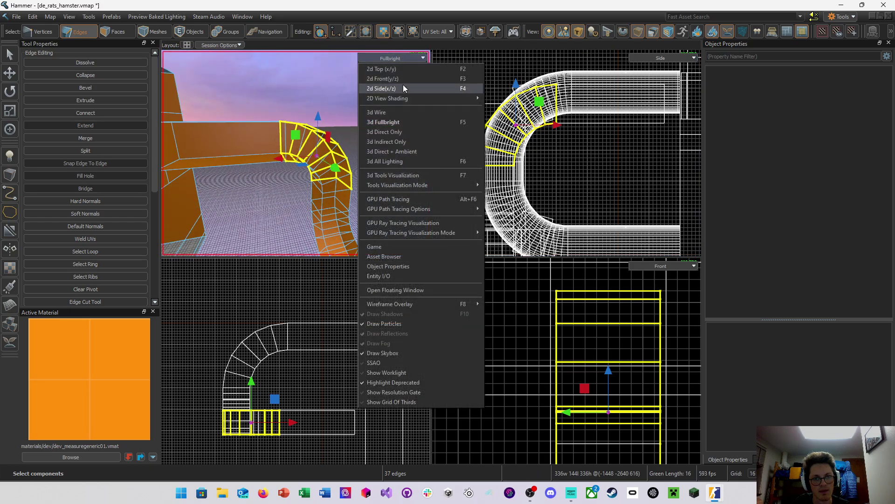
click(408, 113)
right_drag(296, 152, 296, 153)
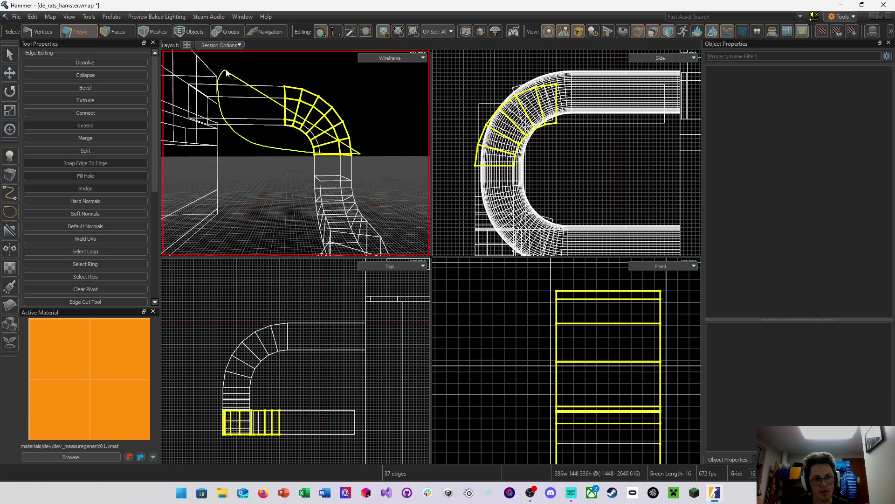
drag(402, 117, 389, 131)
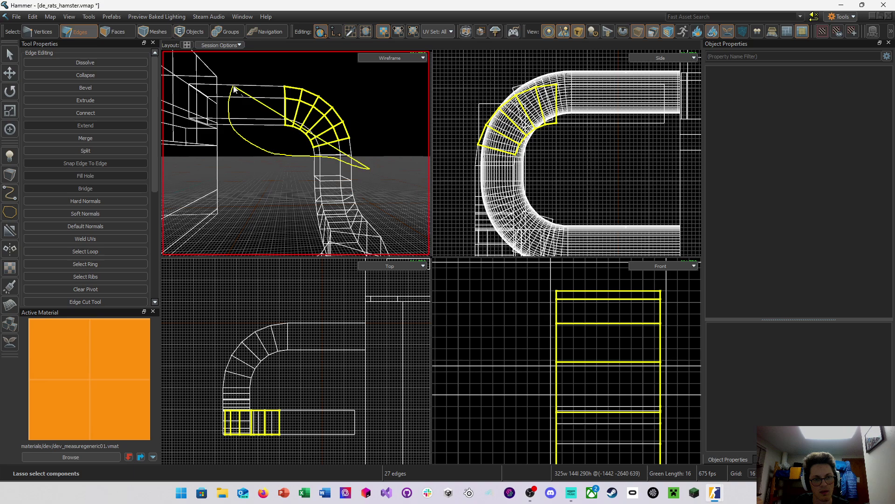
drag(398, 114, 351, 141)
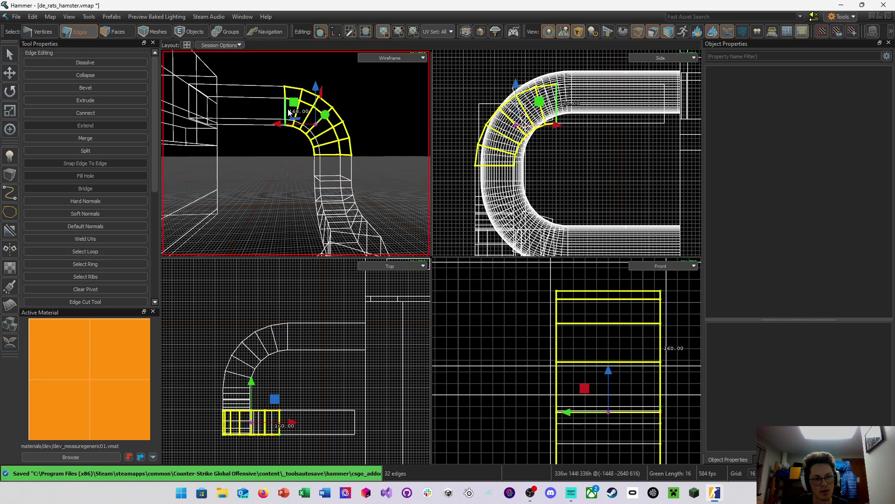
right_drag(288, 113, 296, 153)
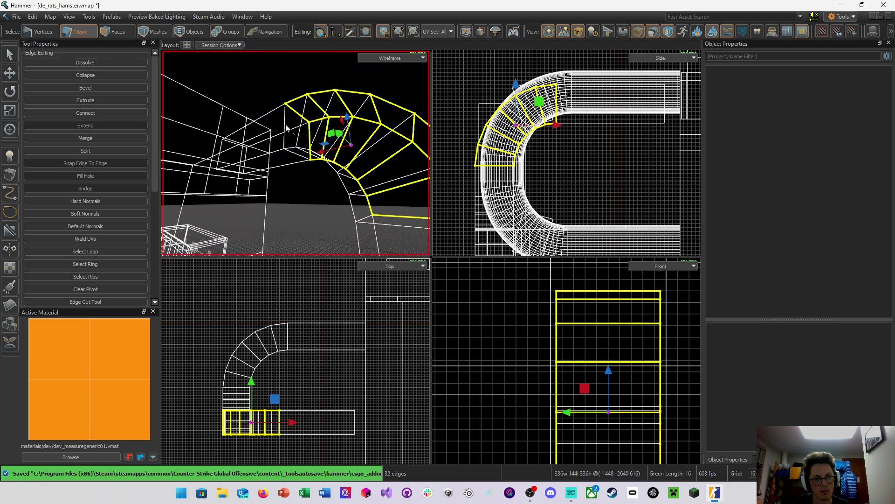
Return the 3D view to Fullbright shading, inspect the bend's edge selection and clear it
click(385, 59)
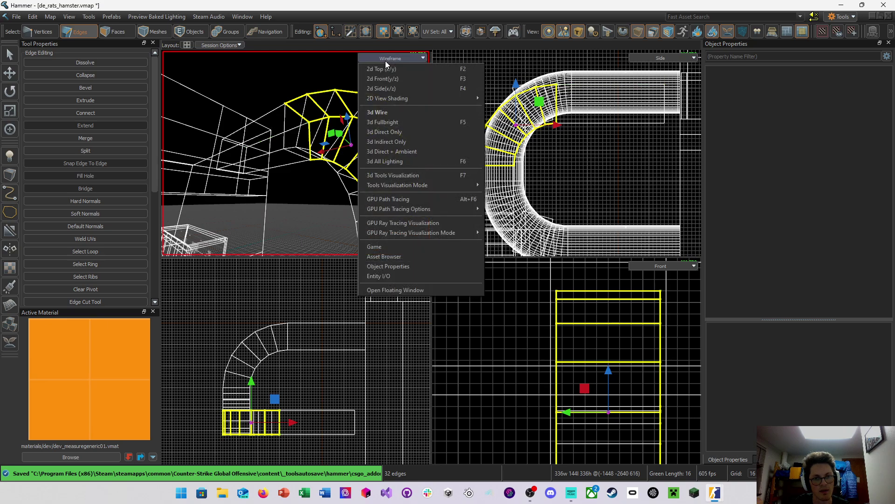
click(404, 122)
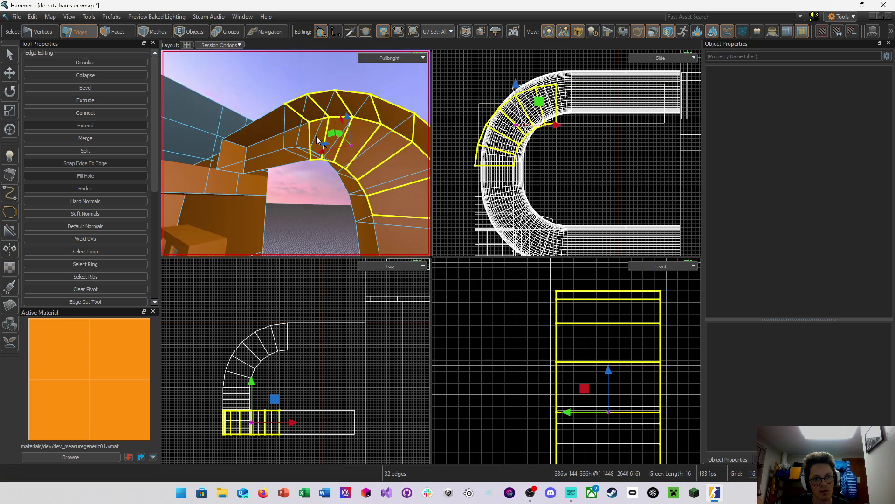
right_drag(296, 153, 296, 153)
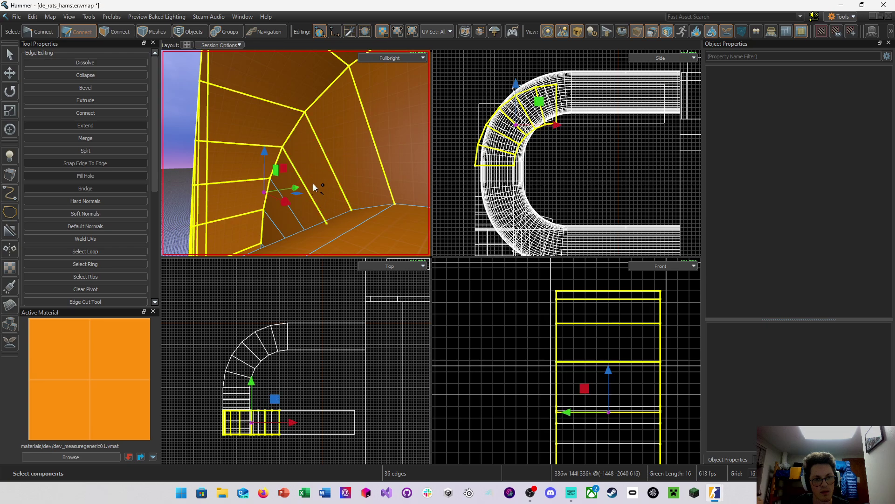
right_drag(314, 187, 296, 153)
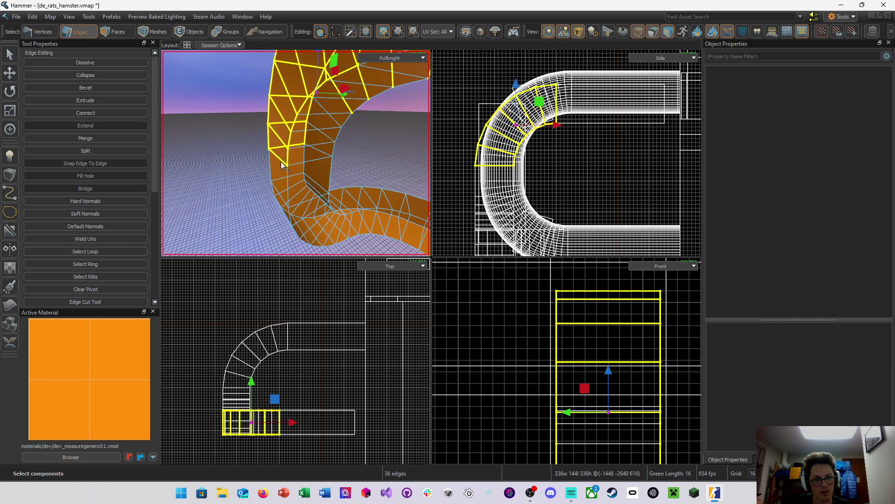
click(216, 88)
Select the outer faces of the upper bend and the top face of the straight section as whole faces
click(113, 32)
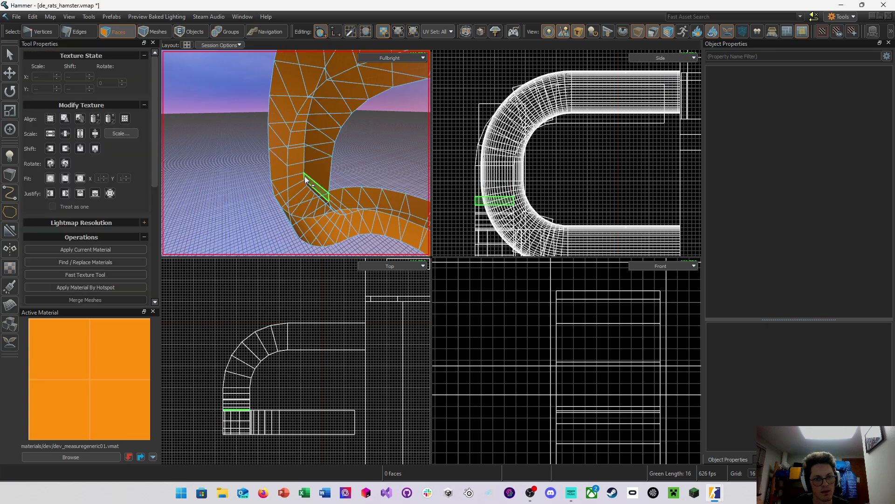
double_click(279, 165)
click(279, 165)
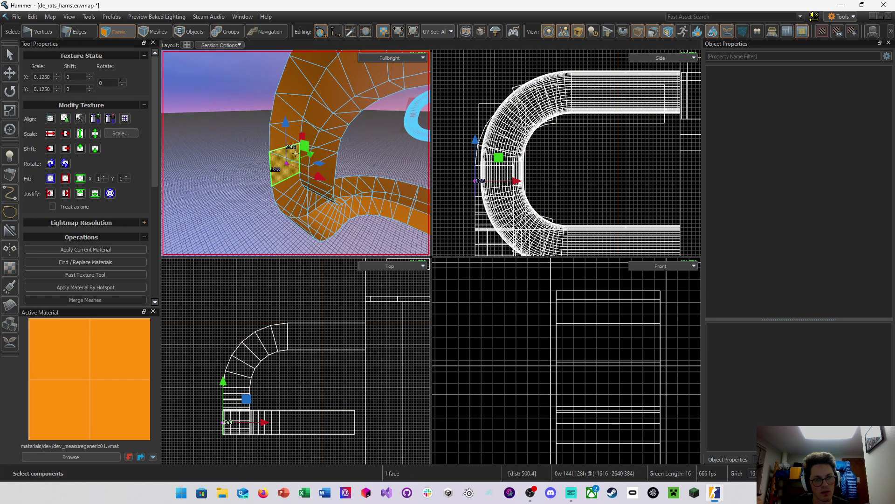
scroll(81, 228, down, 3)
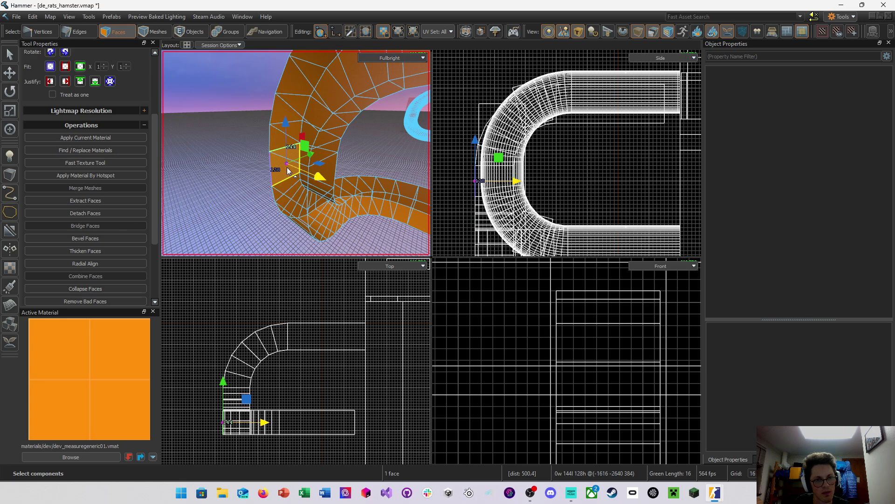
right_drag(286, 159, 275, 203)
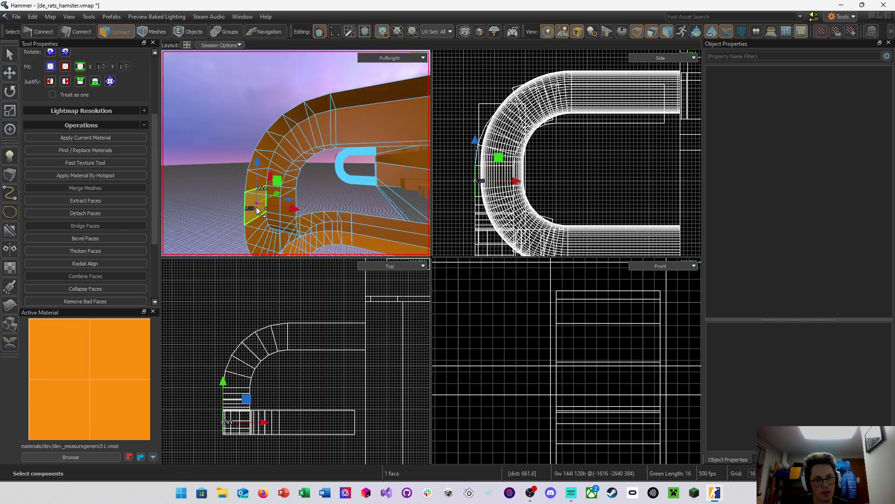
shift+click(256, 181)
shift+click(261, 163)
shift+drag(286, 131, 345, 96)
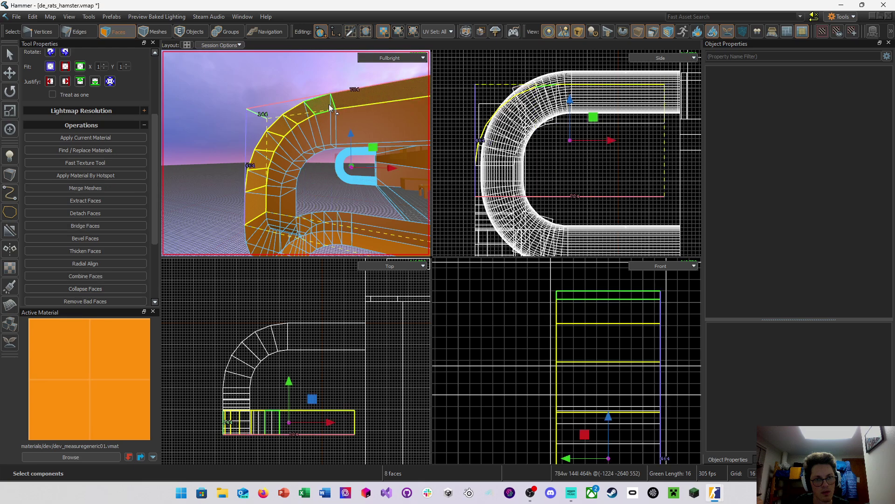
Add the side faces on both sides of the upper bend and straight section to the face selection
right_drag(345, 96, 382, 97)
ctrl+click(279, 127)
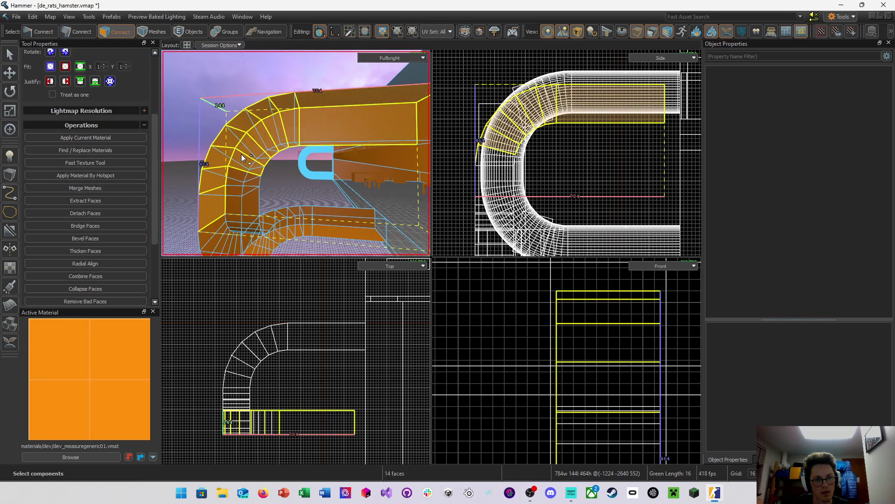
right_drag(236, 195, 295, 153)
shift+drag(243, 113, 292, 120)
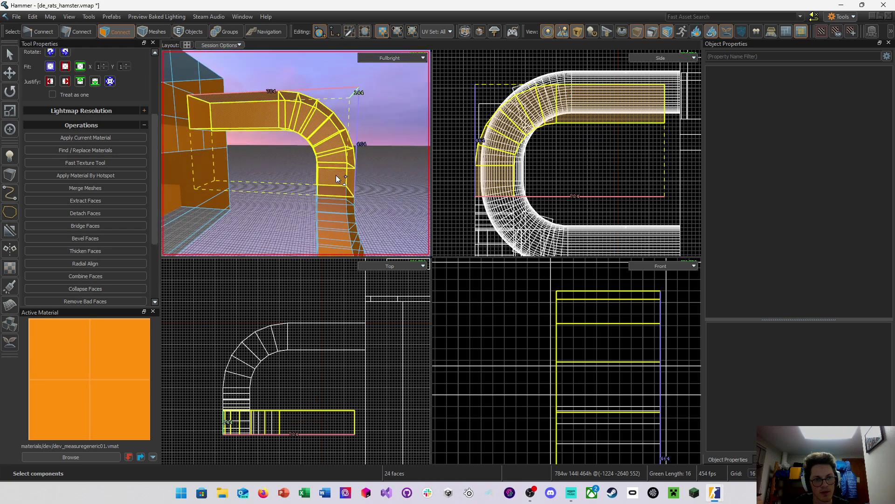
Add the inner-curve faces, the underside of the straight section and its end face to the selection
right_drag(337, 175, 291, 182)
shift+drag(291, 182, 279, 135)
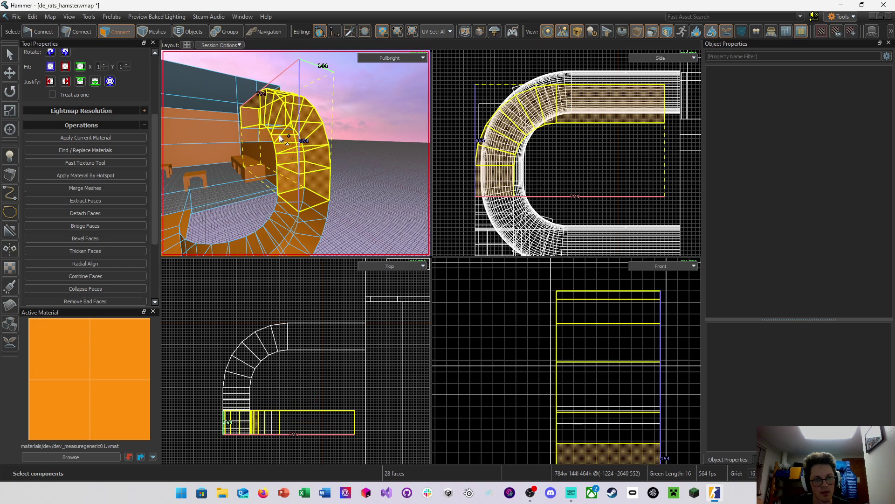
right_drag(278, 131, 295, 153)
mouse_move(303, 160)
shift+mouse_down()
mouse_move(294, 158)
mouse_move(300, 150)
shift+mouse_up()
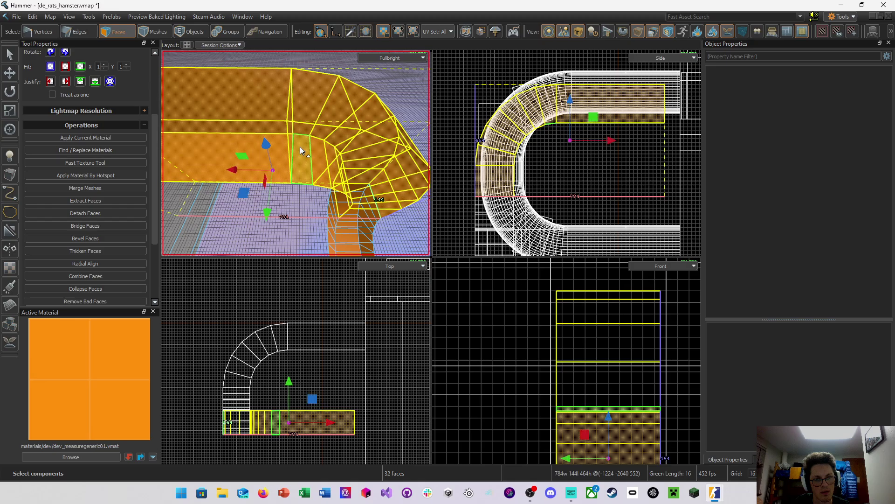
right_drag(299, 150, 296, 153)
shift+click(357, 142)
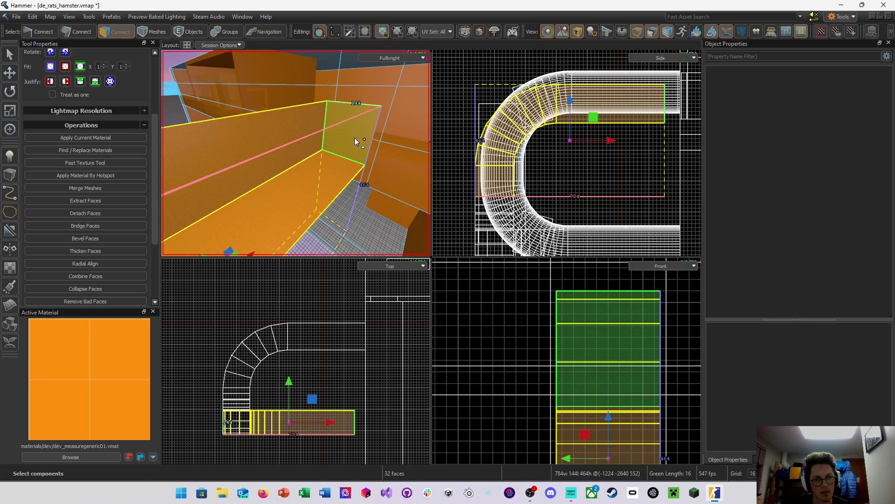
right_drag(357, 142, 296, 153)
right_drag(368, 162, 295, 153)
Raise the selected upper tunnel faces 56 units and bring them back down 16 units
drag(312, 117, 322, 134)
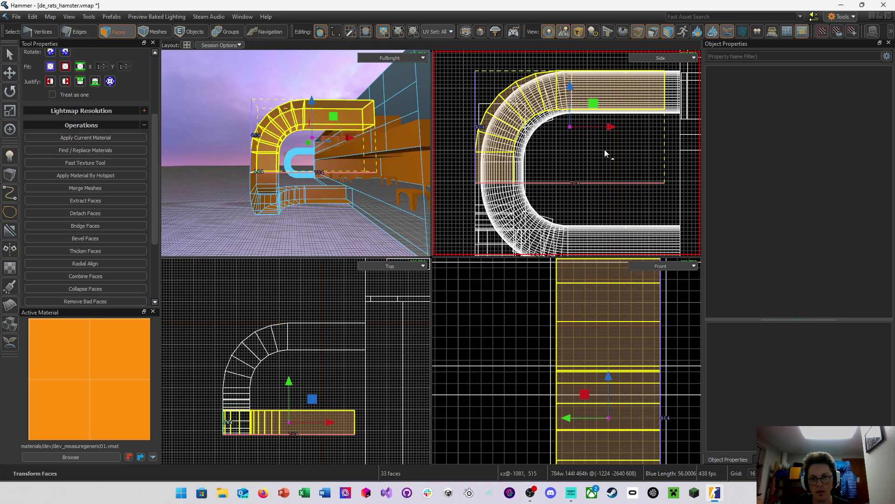
key(w)
right_drag(373, 153, 296, 153)
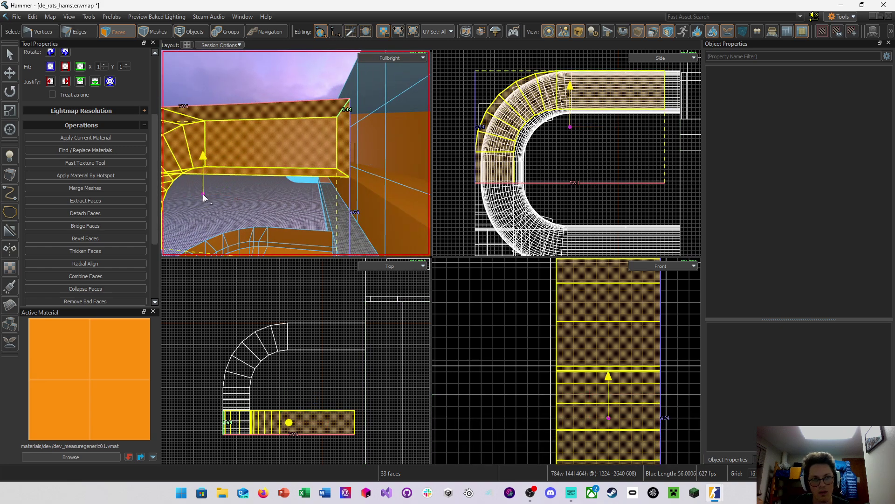
drag(204, 196, 205, 200)
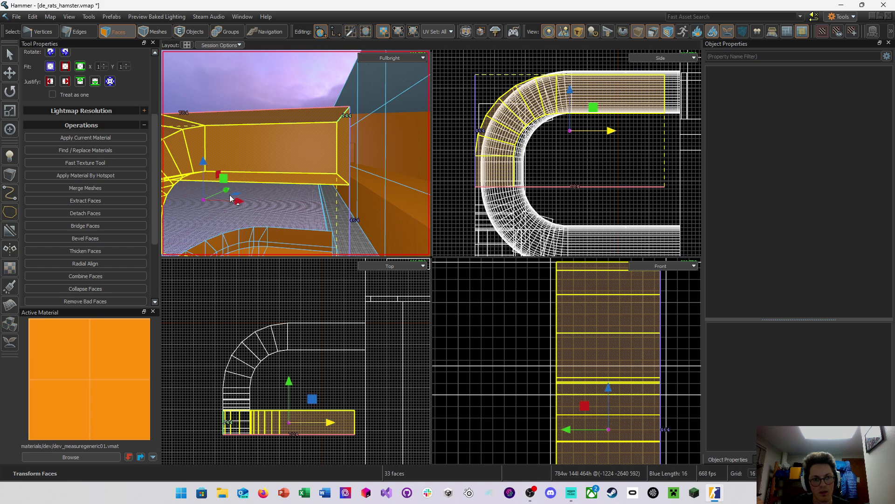
Compare the raised tunnel's end with the wall in the 3D and side views
right_drag(232, 198, 295, 153)
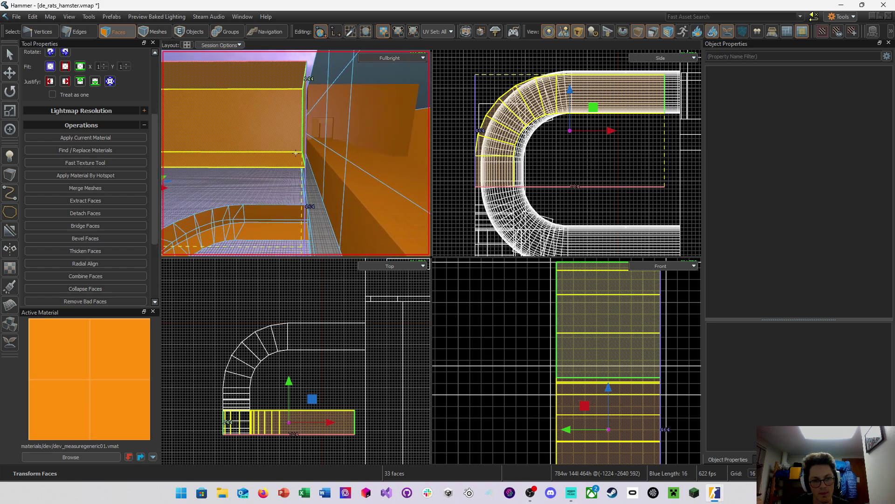
middle_drag(578, 151, 474, 194)
scroll(585, 149, up, 3)
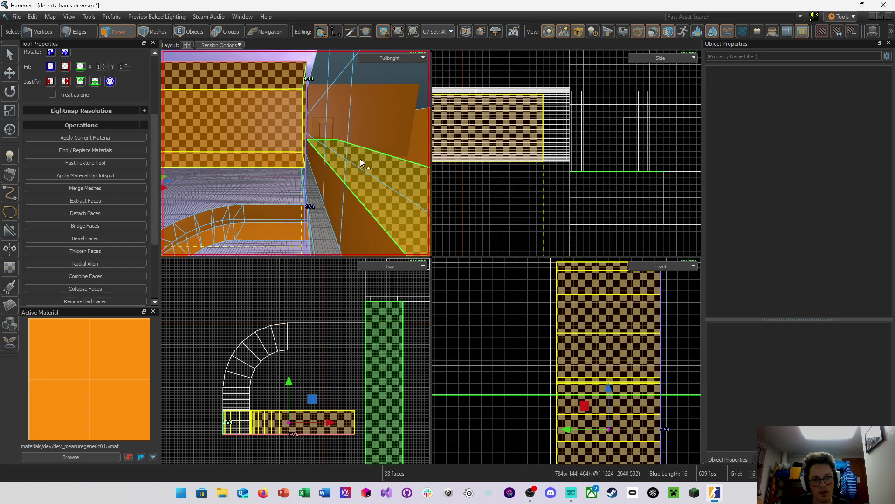
Raise the selected upper tunnel faces another 16 units relative to the wall opening
right_drag(328, 146, 329, 146)
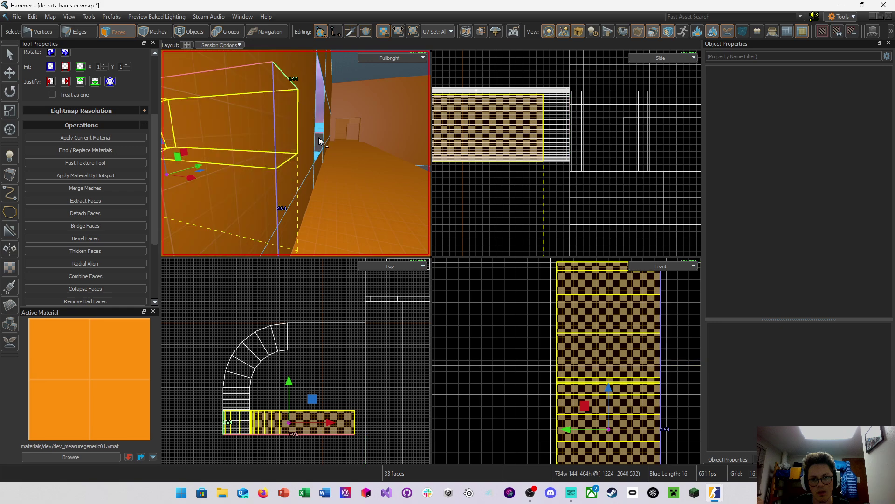
scroll(594, 169, up, 3)
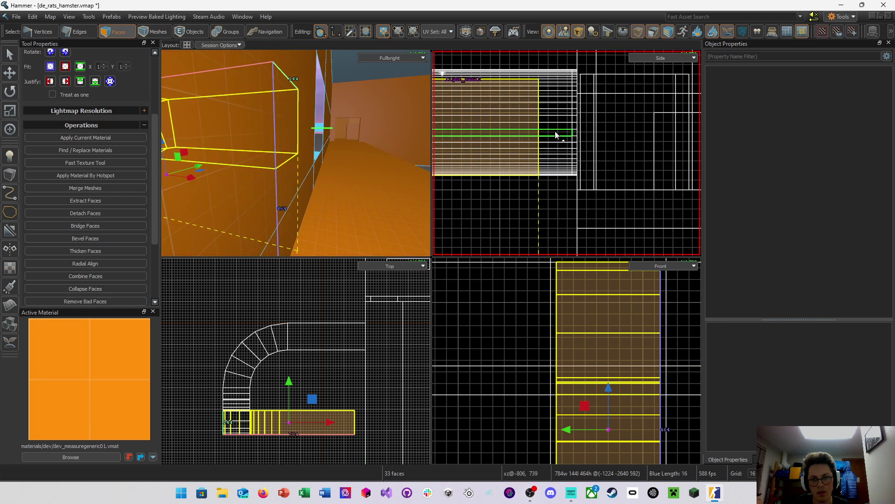
scroll(591, 163, up, 1)
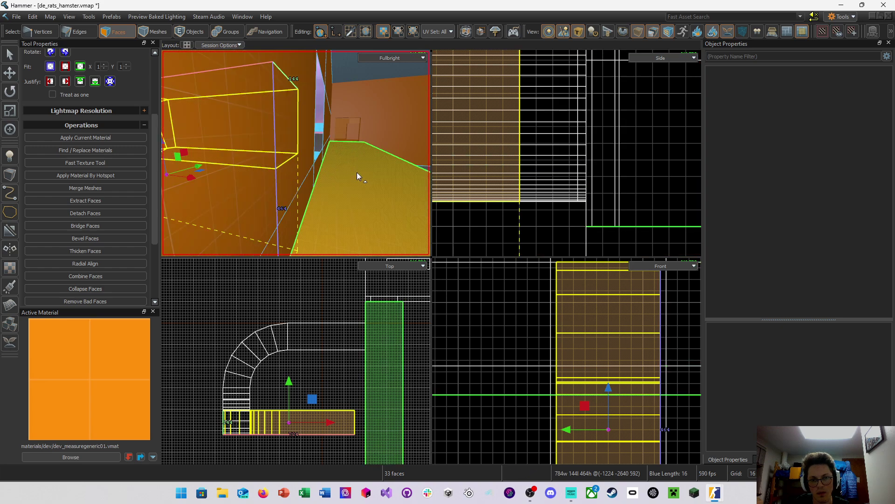
scroll(508, 177, down, 1)
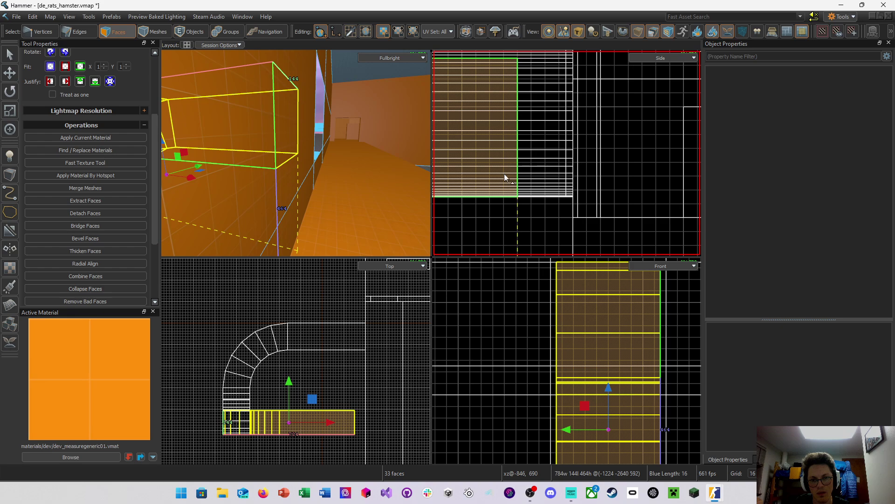
scroll(550, 179, down, 2)
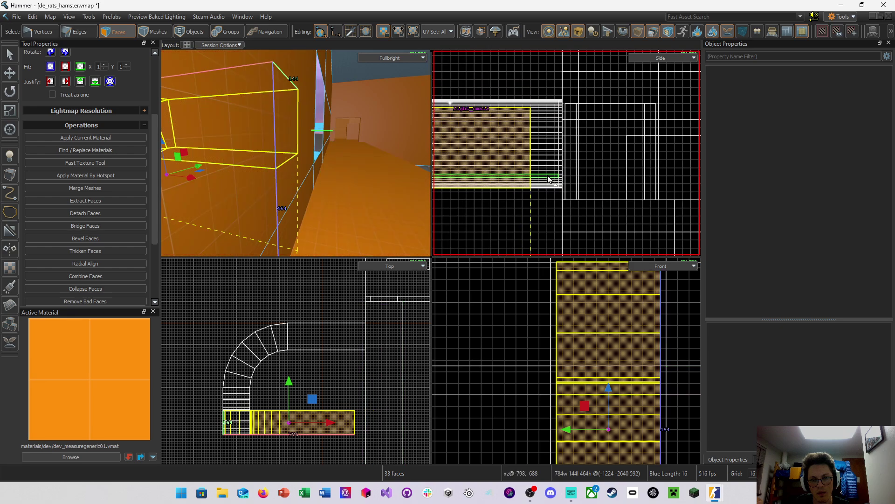
scroll(542, 176, down, 3)
middle_drag(539, 173, 572, 170)
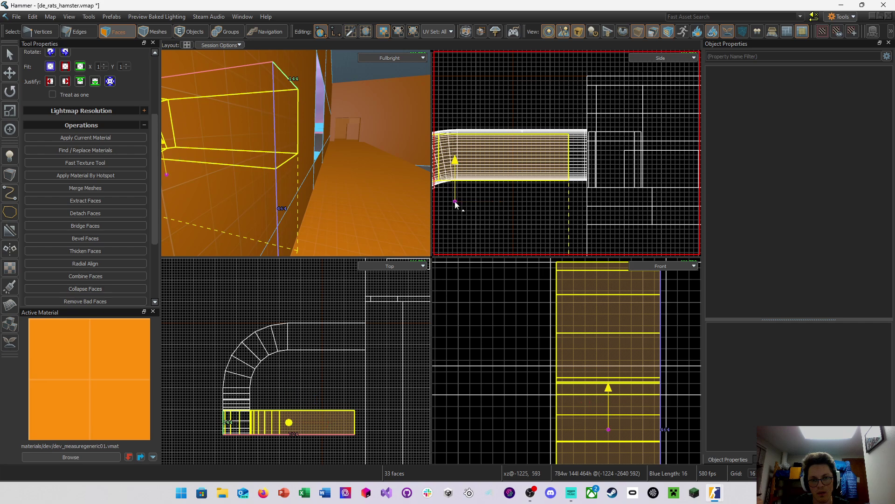
drag(455, 203, 453, 200)
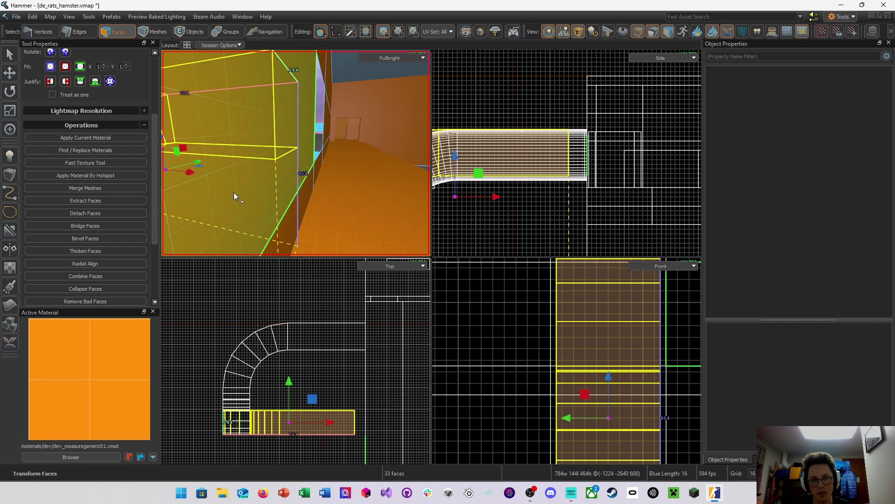
scroll(569, 194, up, 4)
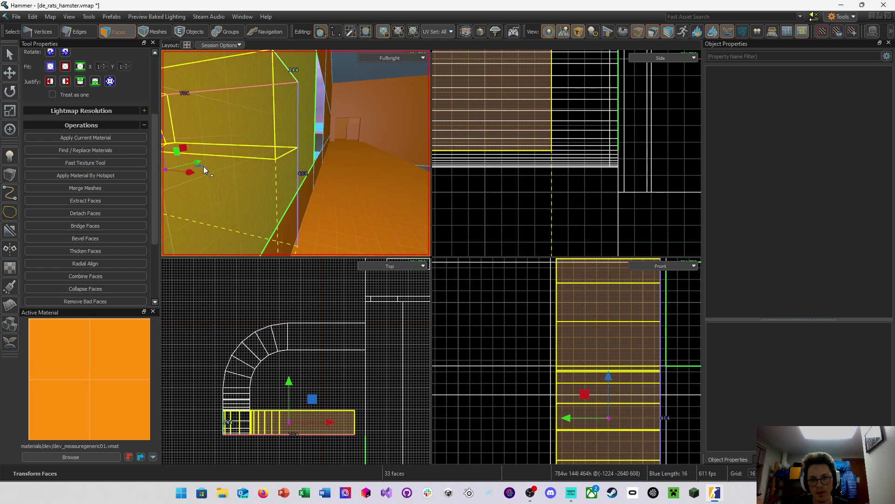
Extend the upper tunnel's end face 64 units to meet the wall opening
right_drag(379, 142, 296, 153)
click(286, 160)
drag(317, 160, 350, 166)
right_drag(350, 166, 296, 153)
key(s)
key(shift+z)
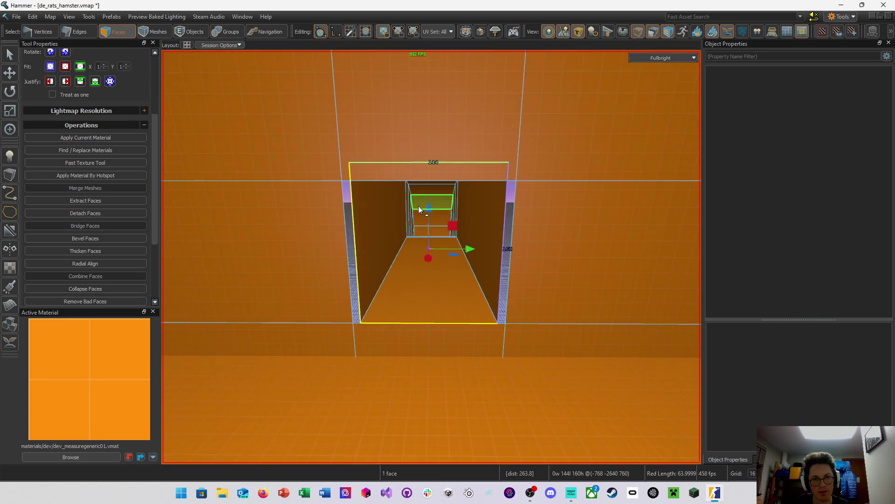
right_drag(418, 207, 431, 257)
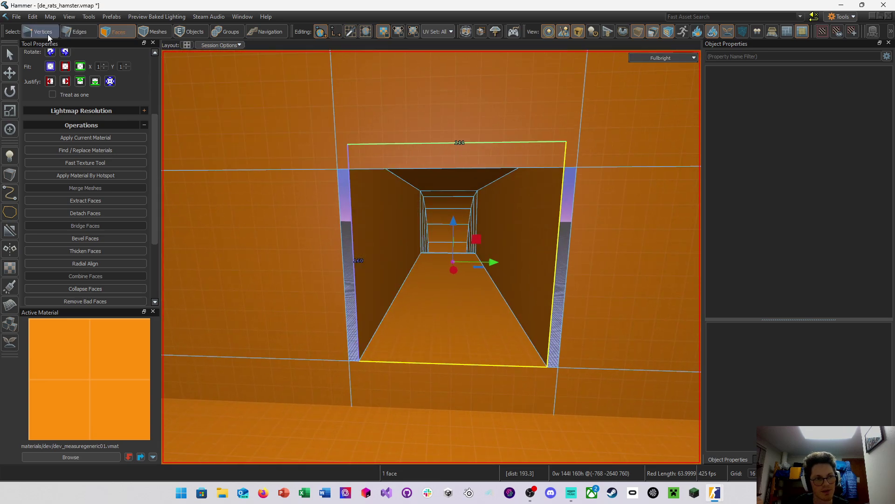
Lower the top edge of the tunnel's end 16 units onto the top edge of the wall opening
click(82, 35)
right_drag(416, 144, 416, 143)
right_drag(420, 105, 420, 104)
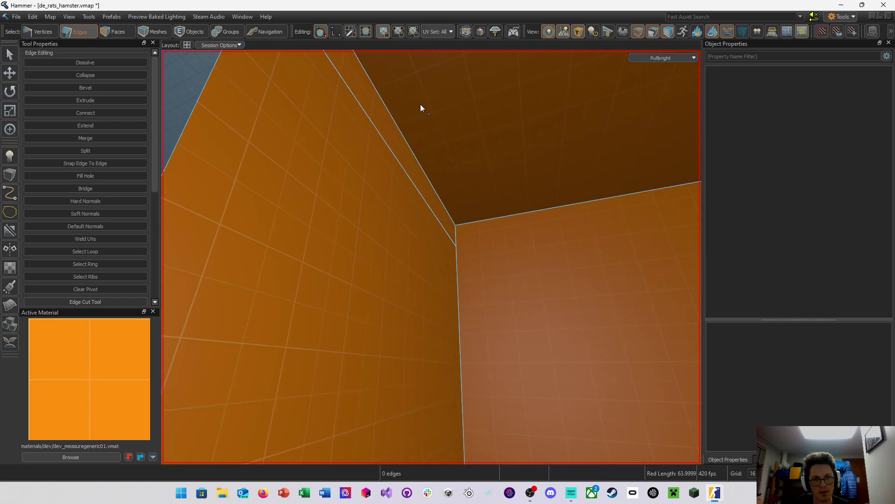
click(416, 159)
right_drag(418, 159, 428, 111)
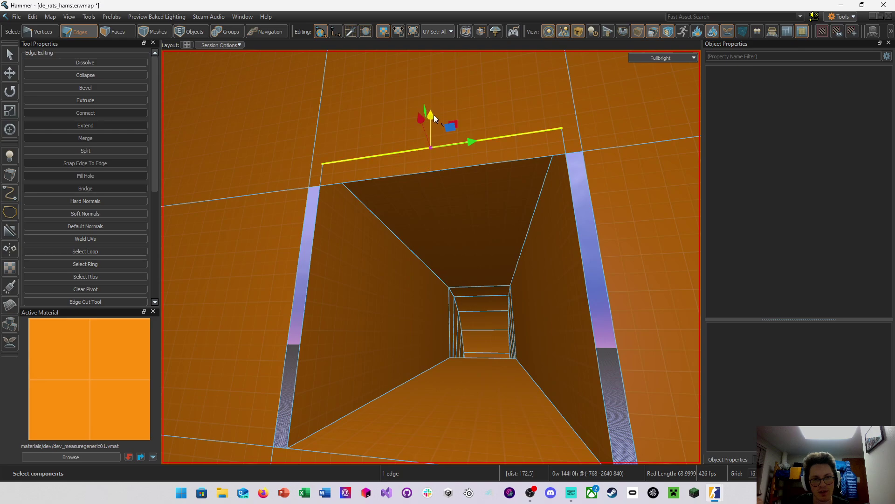
drag(434, 118, 426, 169)
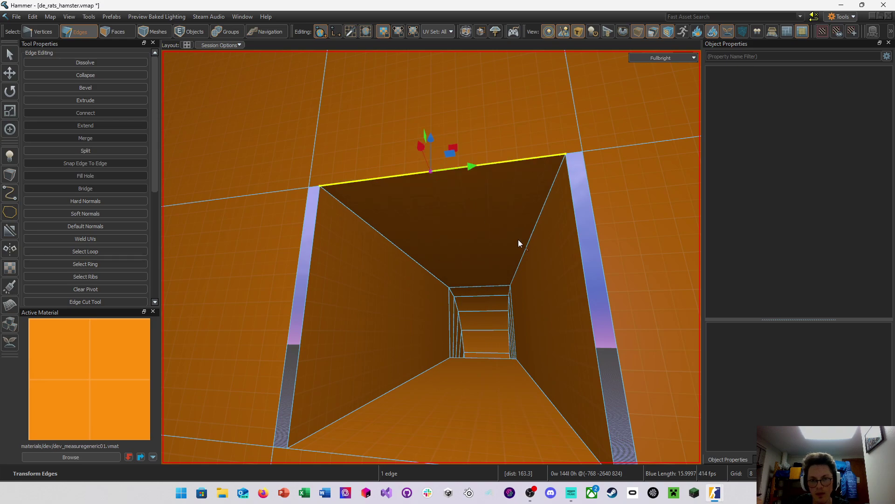
Reduce the grid to 8 and move both side edges of the tunnel's end outward 8 units to the opening's sides
key(bracketleft)
click(577, 245)
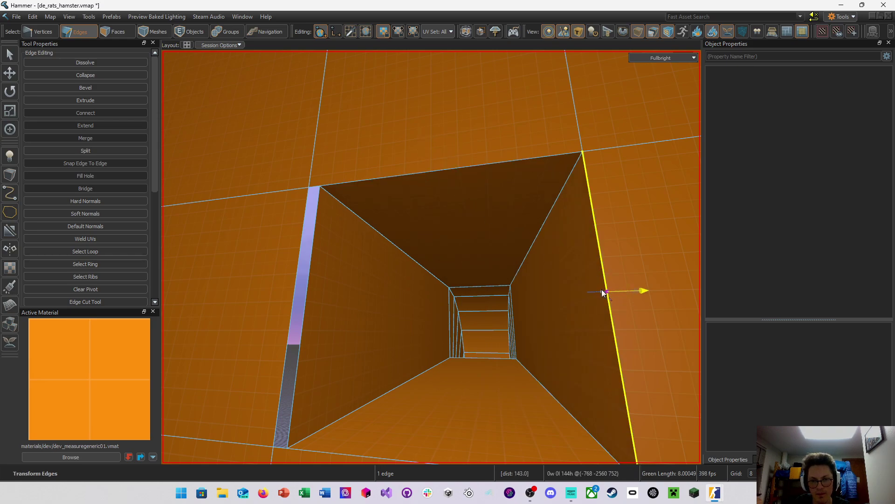
drag(332, 300, 295, 301)
right_drag(295, 302, 431, 257)
key(Escape)
right_drag(348, 256, 432, 257)
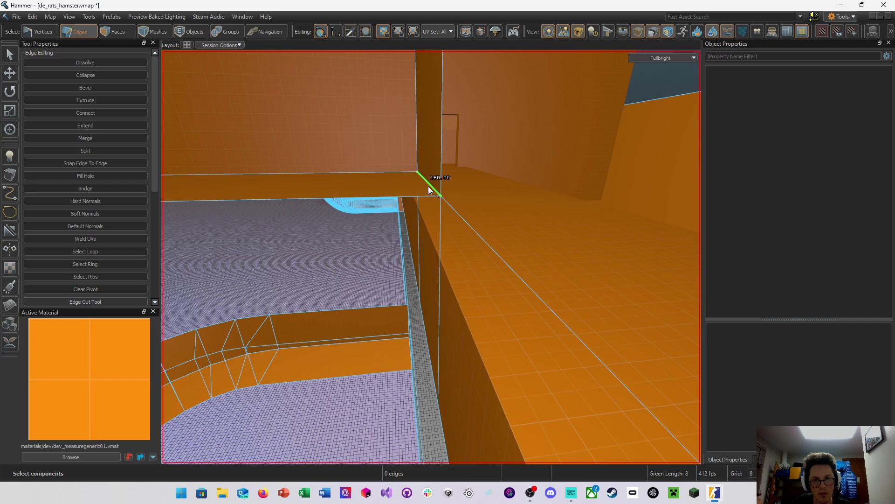
Try to collapse the two overlapping edges at the bottom of the wall opening, and undo it
right_drag(428, 187, 493, 197)
click(476, 230)
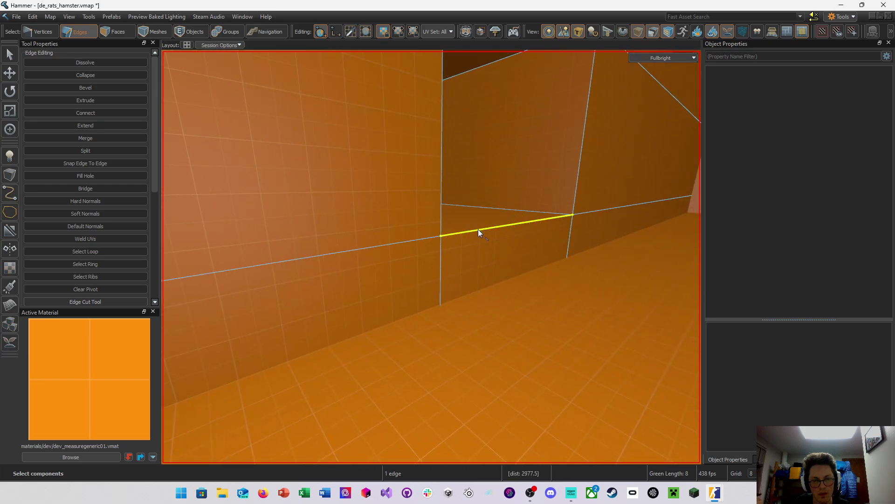
ctrl+click(477, 234)
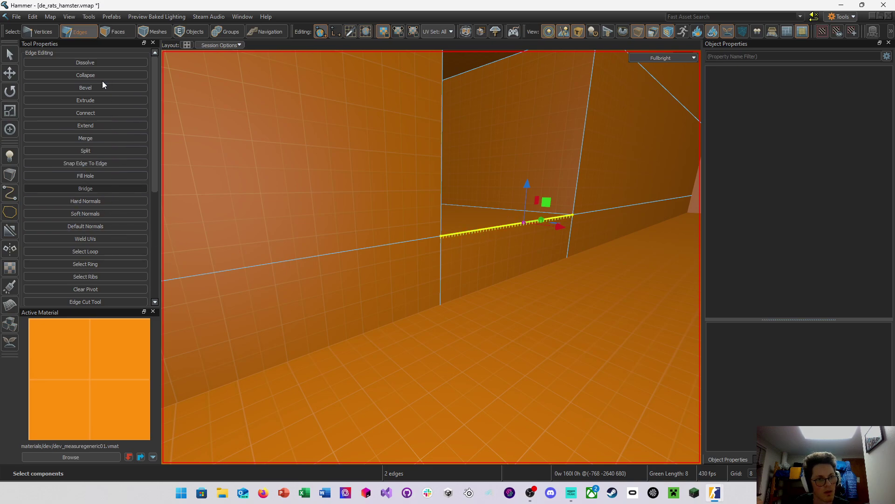
click(85, 74)
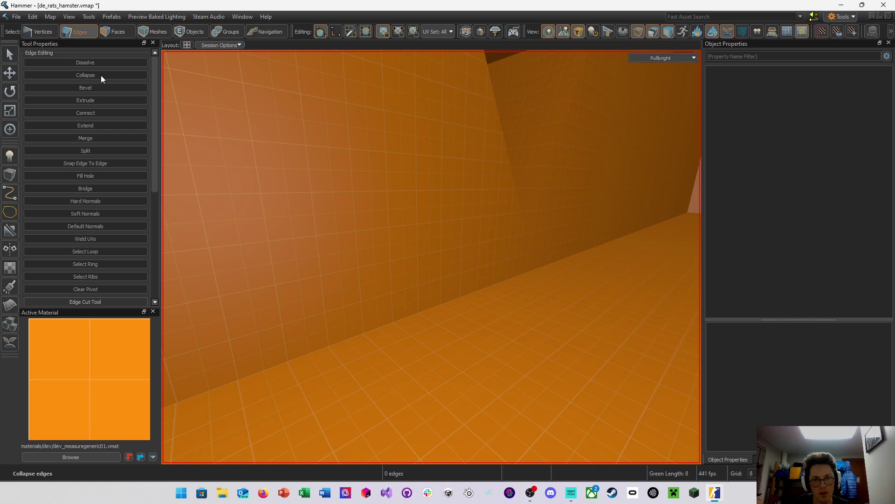
key(2)
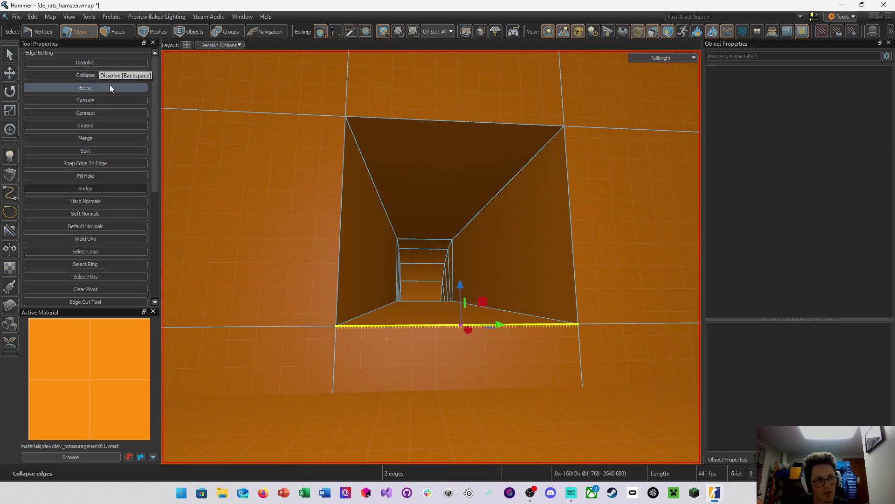
Try to connect the two overlapping edges at the bottom of the wall opening
click(107, 114)
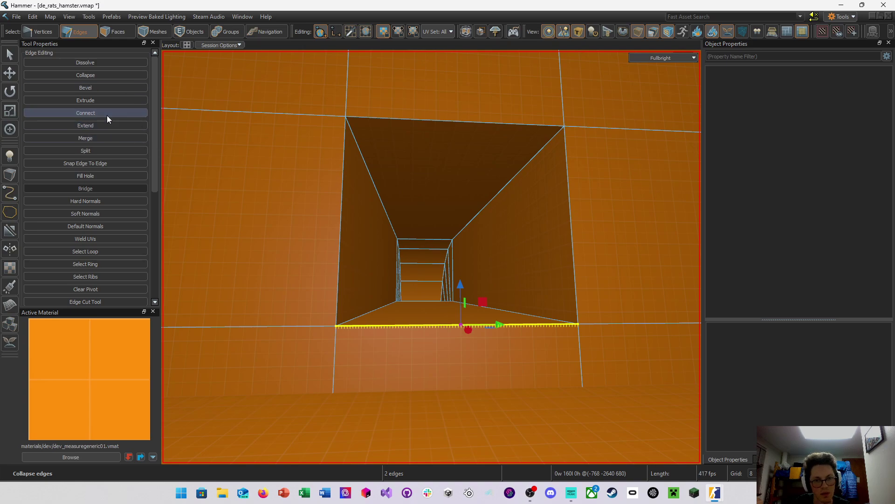
click(444, 326)
ctrl+click(442, 325)
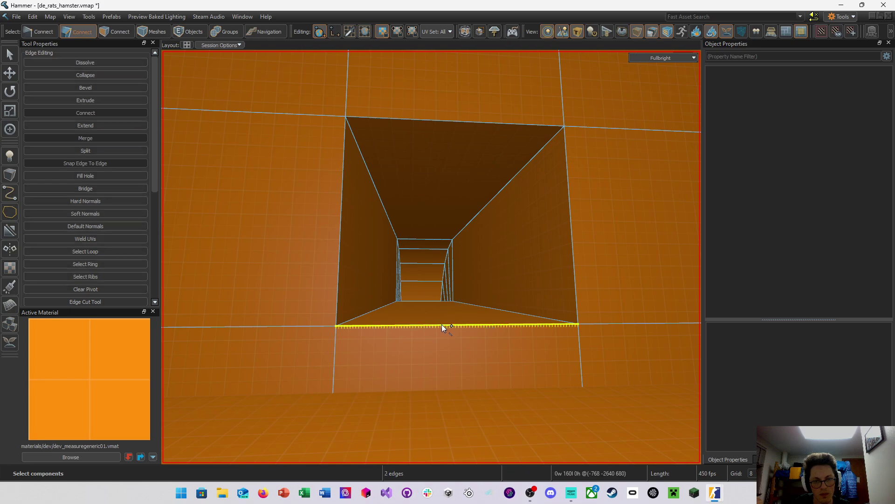
click(113, 113)
right_drag(440, 245, 432, 256)
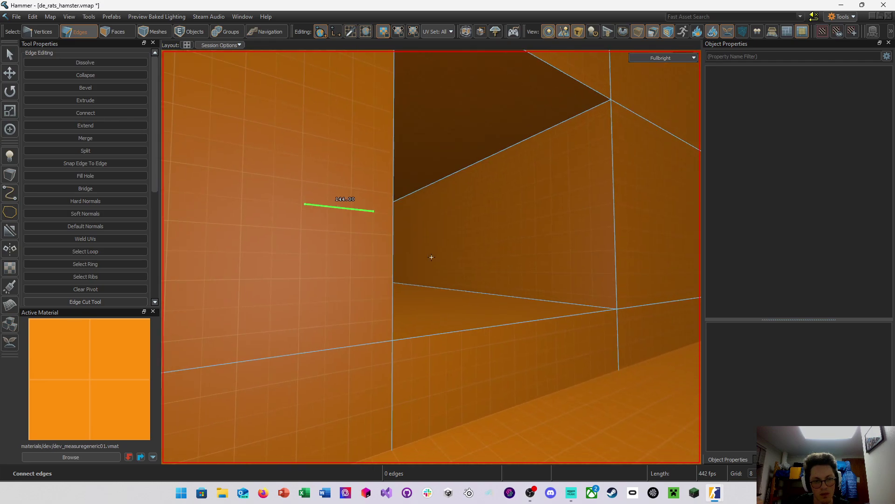
Undo the edge connection, the tunnel-end edge moves and the end face's extension to the wall
key(ctrl+z)
key(ctrl+z)
key(ctrl+z)
key(ctrl+z)
key(ctrl+z)
key(ctrl+z)
key(ctrl+z)
key(ctrl+z)
key(ctrl+z)
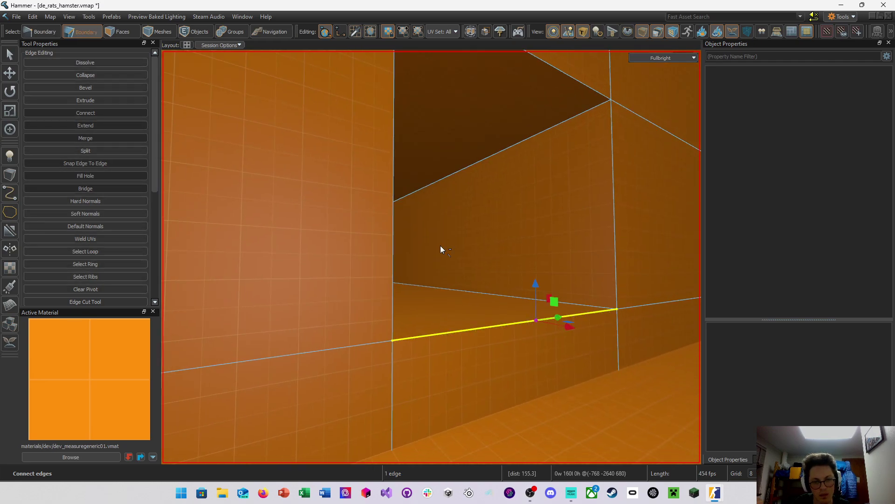
key(ctrl+z)
key(ctrl+z)
key(ctrl+z)
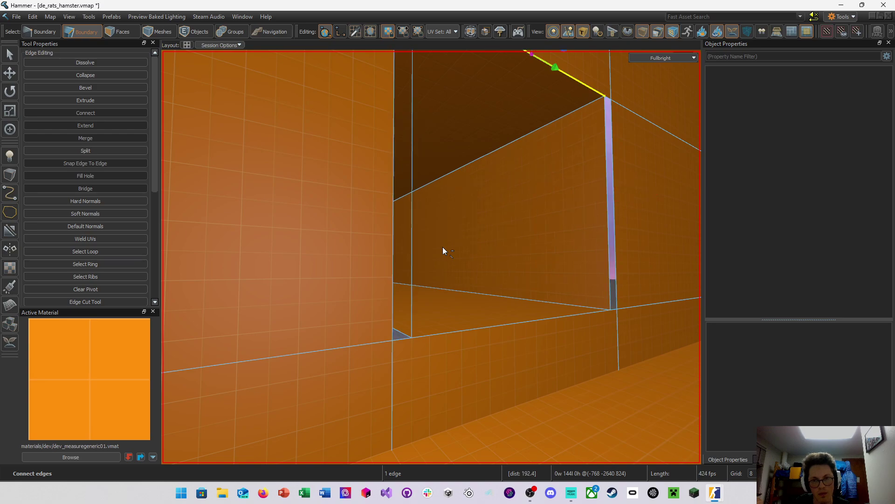
key(Escape)
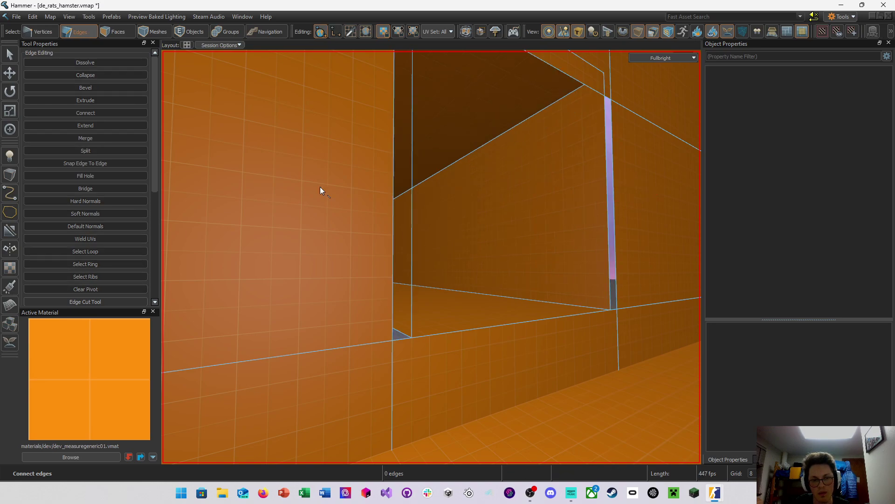
key(ctrl+z)
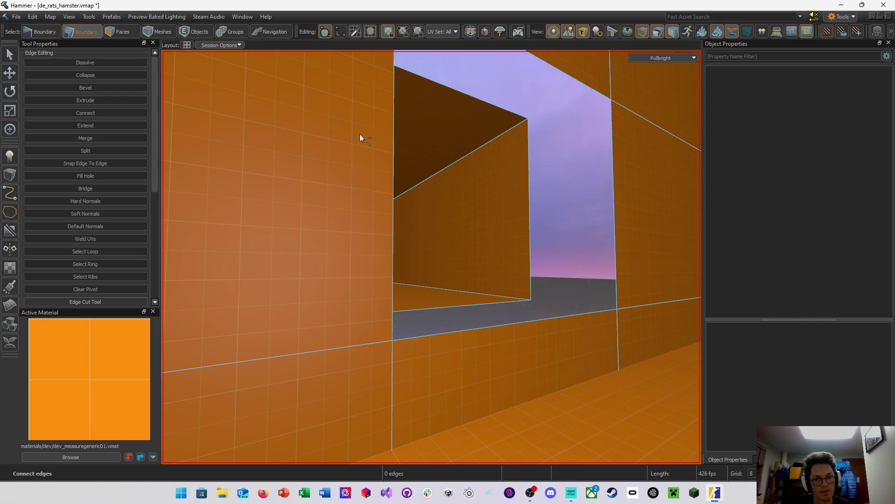
Delete the face closing the end of the upper tunnel so it opens toward the wall opening
key(w)
right_drag(398, 159, 431, 257)
key(w)
key(z)
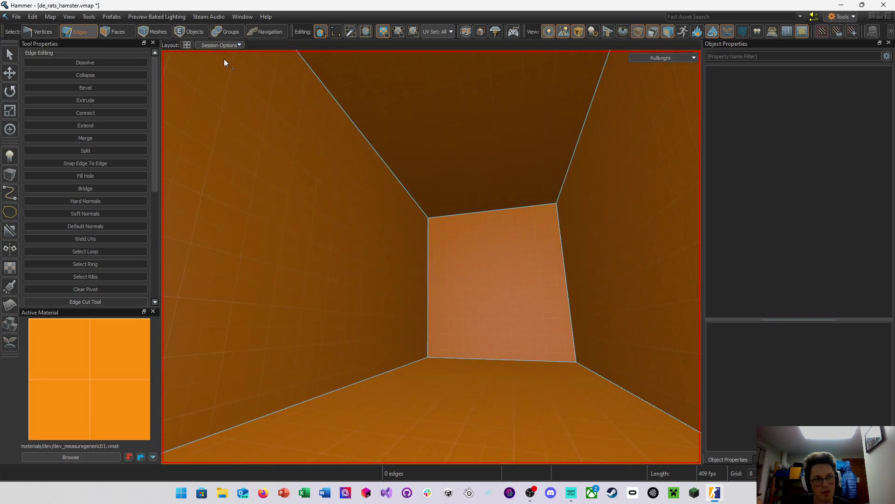
click(117, 31)
click(456, 256)
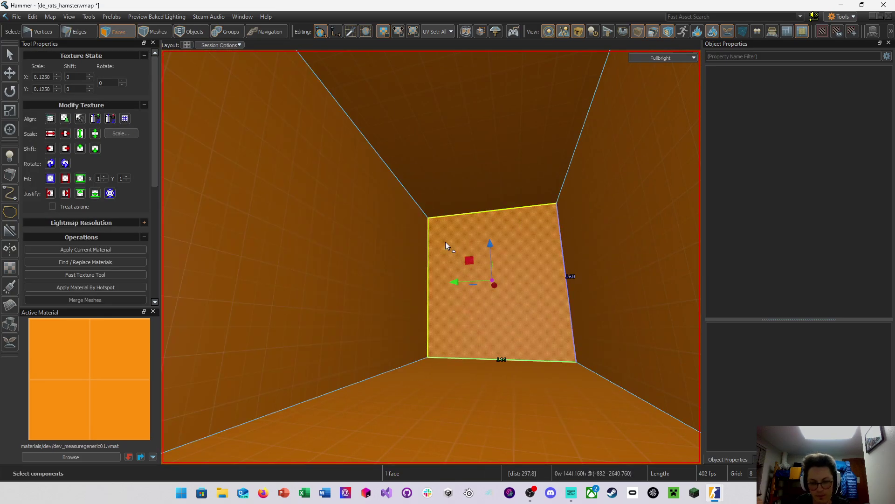
key(Delete)
key(z)
key(w)
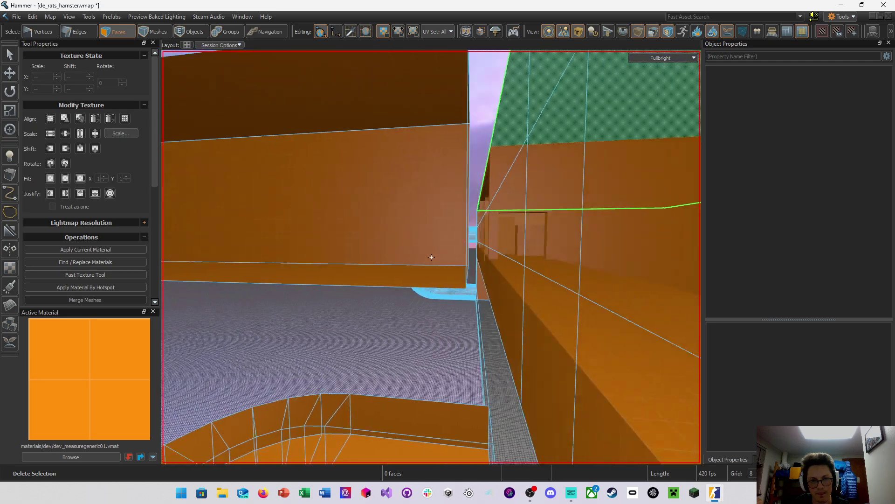
key(d)
key(z)
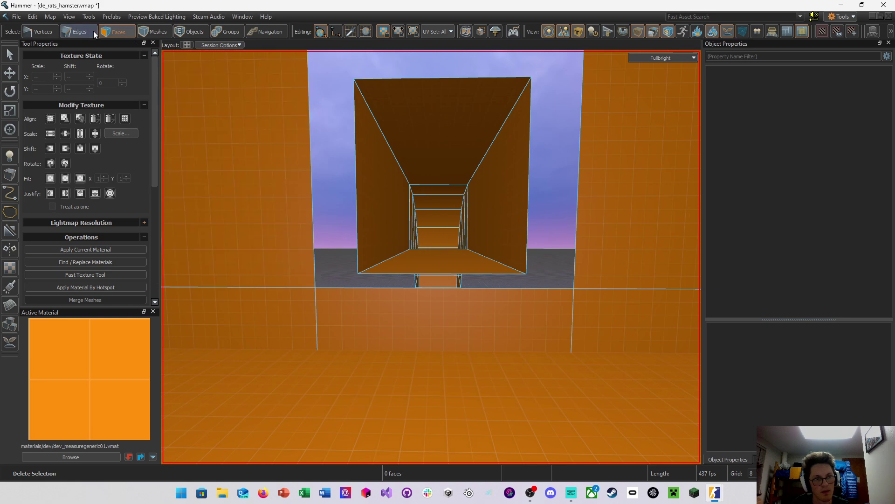
Bridge the bottom and left edges of the open tunnel end to the matching edges of the wall opening
click(79, 32)
click(422, 291)
ctrl+click(405, 272)
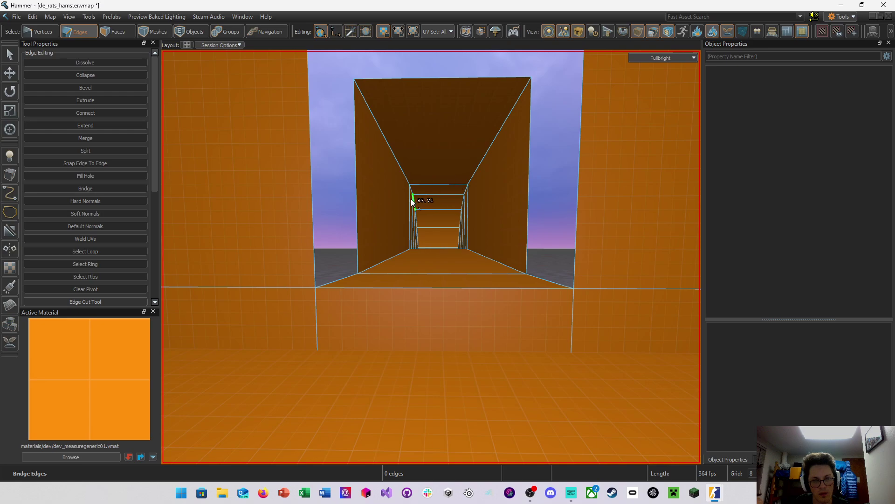
click(357, 221)
ctrl+click(313, 169)
right_drag(391, 154, 391, 124)
right_drag(431, 257, 411, 183)
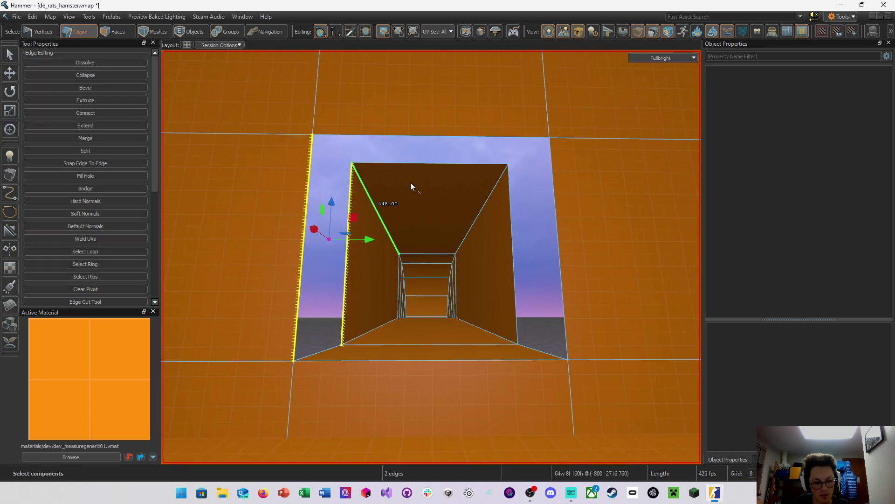
Bridge the top and right edges of the tunnel end to the wall opening, completing the connection
click(425, 165)
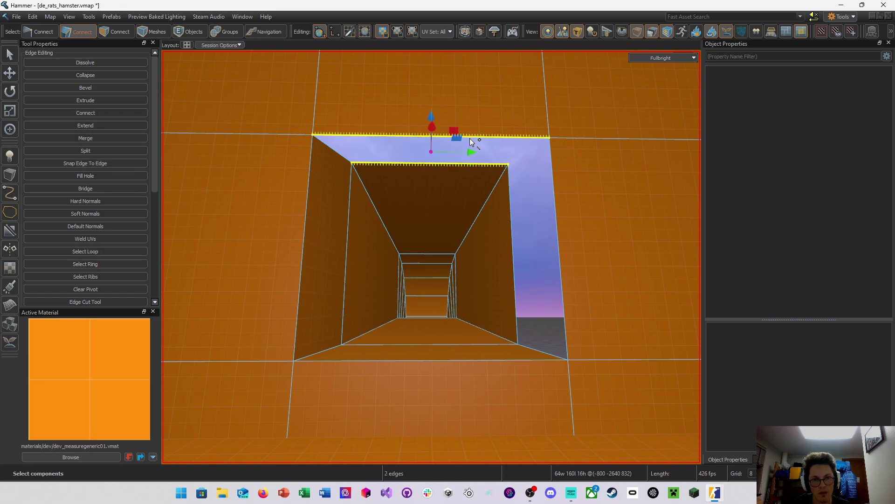
click(517, 211)
ctrl+click(554, 213)
key(alt+b)
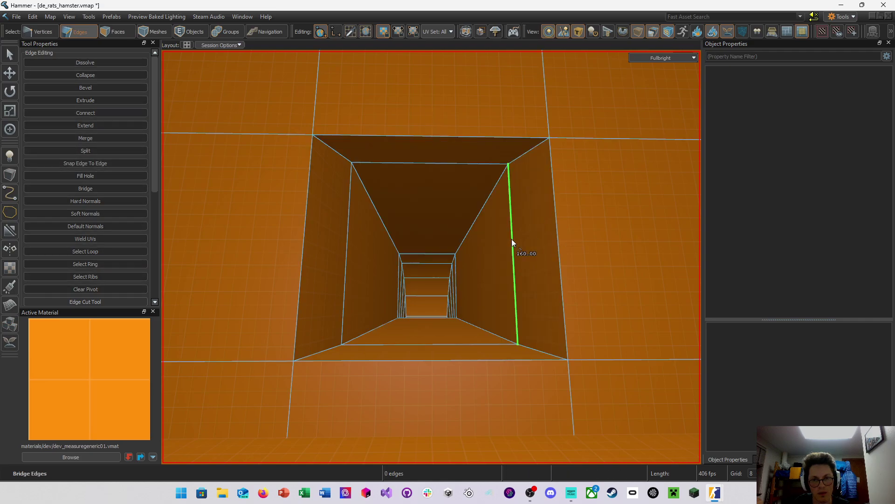
Lower the tunnel's upper edge beside the wall opening by 16 units and save the map
key(w)
right_drag(511, 240, 431, 257)
key(w)
key(s)
key(d)
click(425, 168)
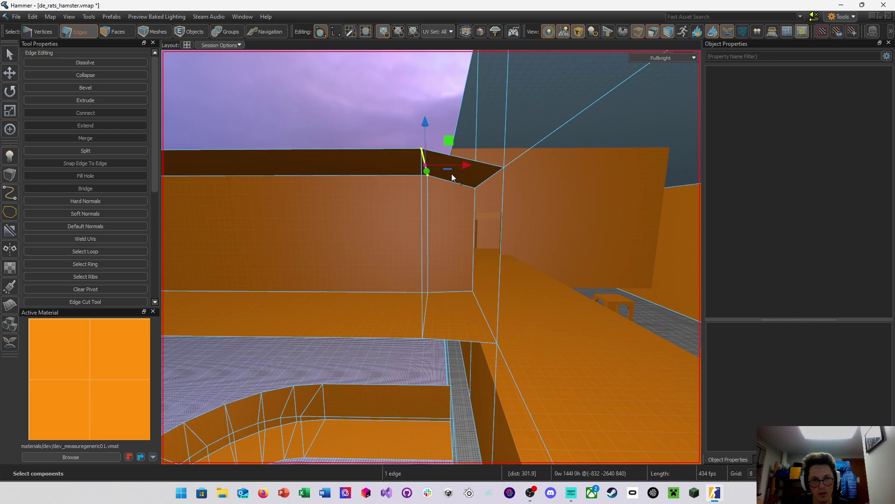
drag(430, 125, 435, 182)
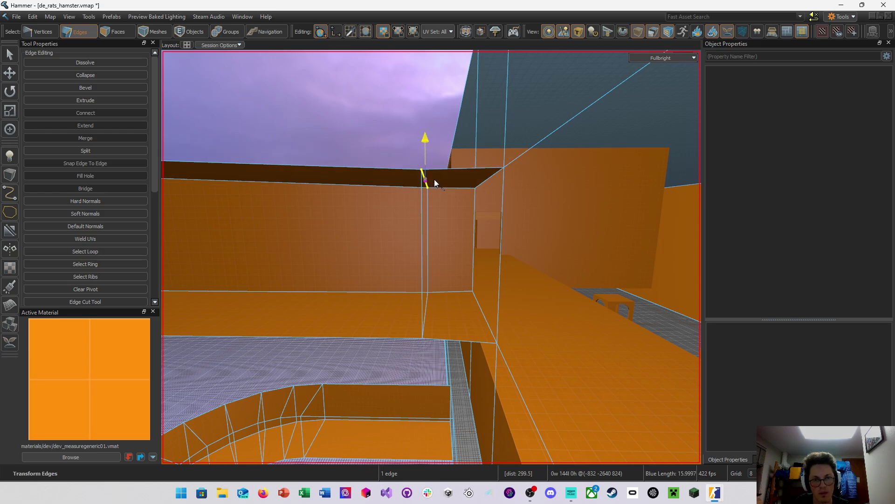
right_drag(435, 184, 2, 178)
key(ctrl+s)
Make toolsinvisibleladder the active material and start creating a block
click(410, 312)
click(10, 176)
right_drag(431, 257, 431, 257)
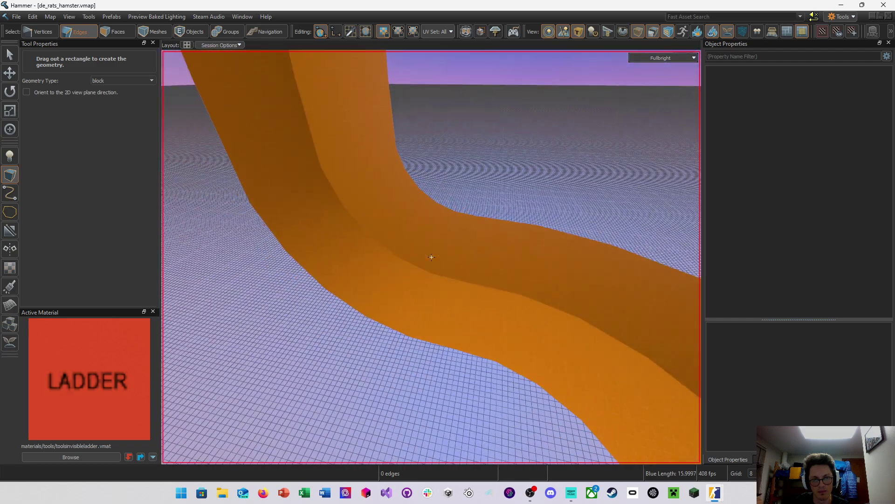
Draw a 160 by 160 unit block footprint in the top view at the tunnel's vertical shaft, using a grid of 32
key(shift+z)
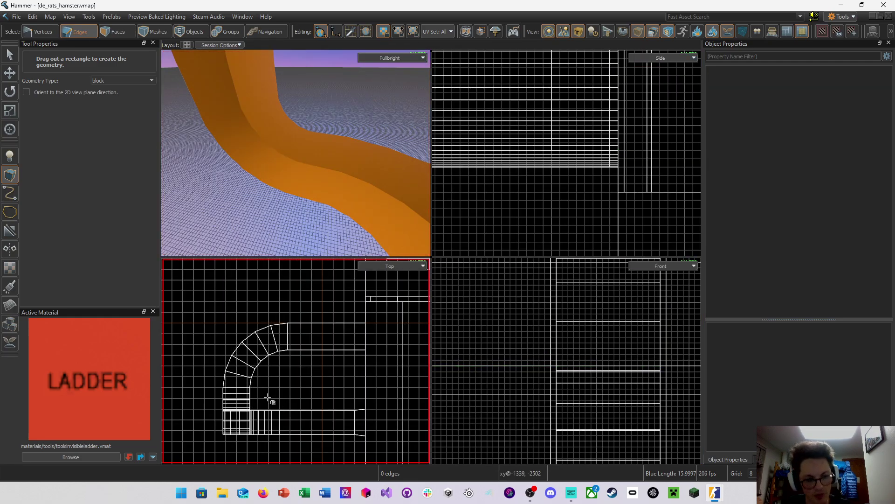
scroll(572, 344, down, 3)
scroll(573, 344, down, 5)
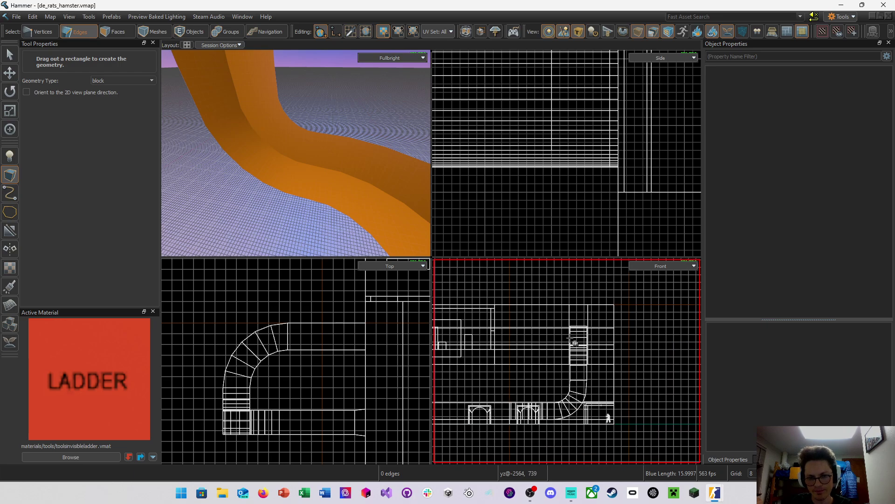
scroll(631, 210, down, 4)
middle_drag(241, 342, 270, 286)
middle_drag(331, 351, 350, 329)
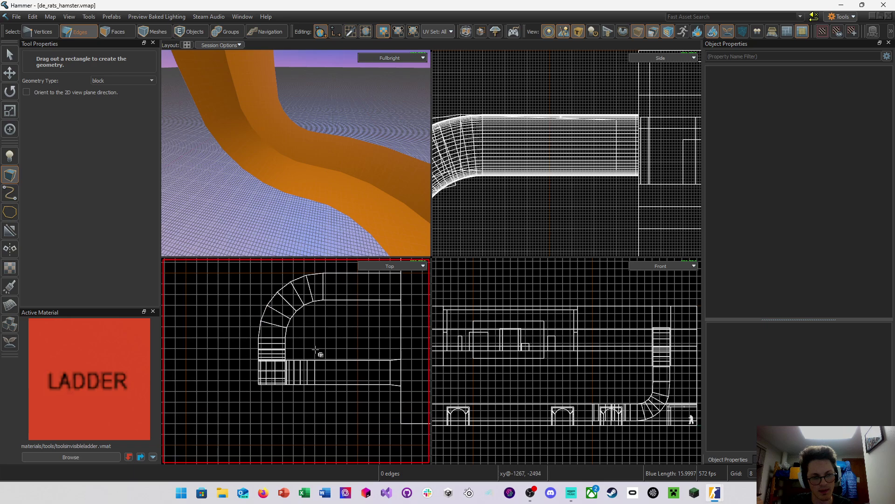
scroll(275, 367, up, 4)
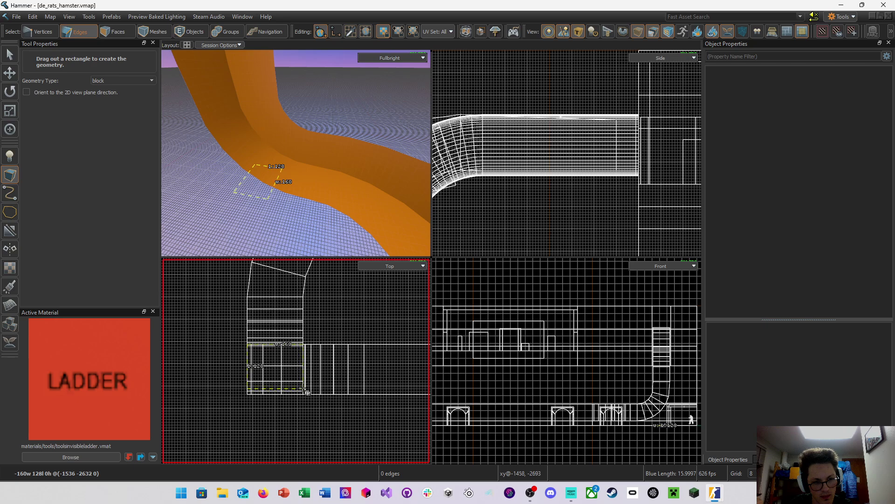
drag(301, 393, 300, 393)
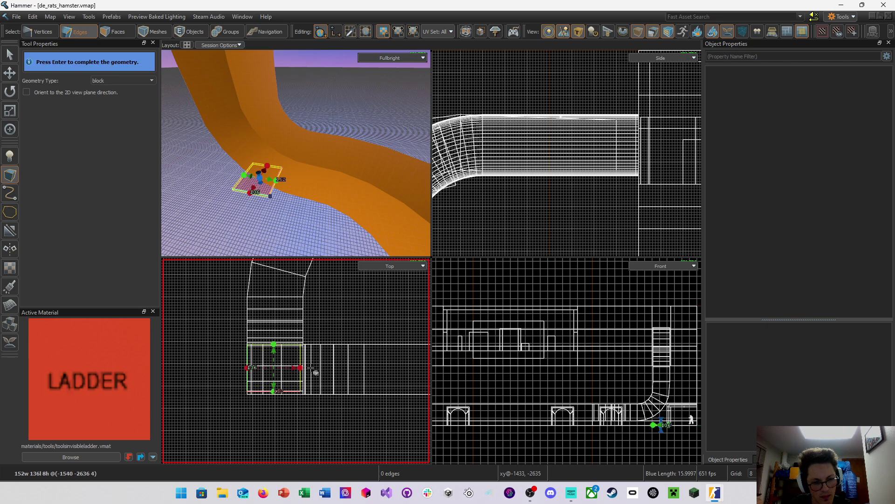
key(Return)
key(bracketright)
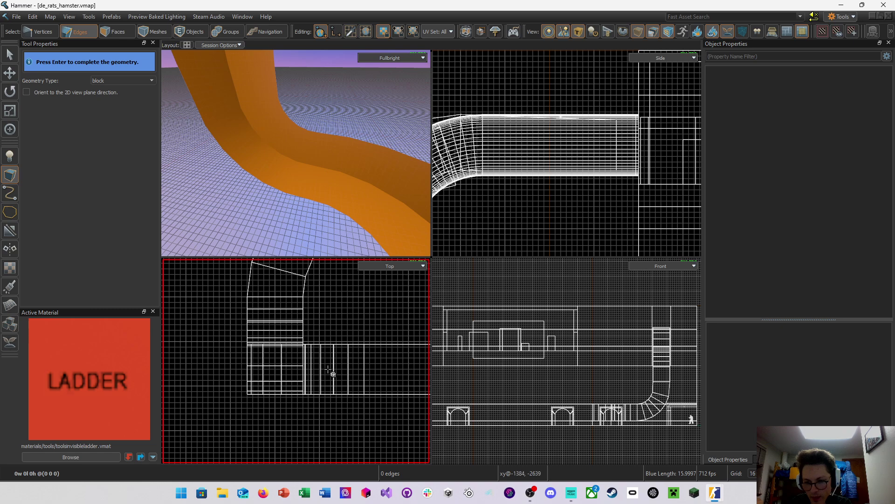
key(bracketright)
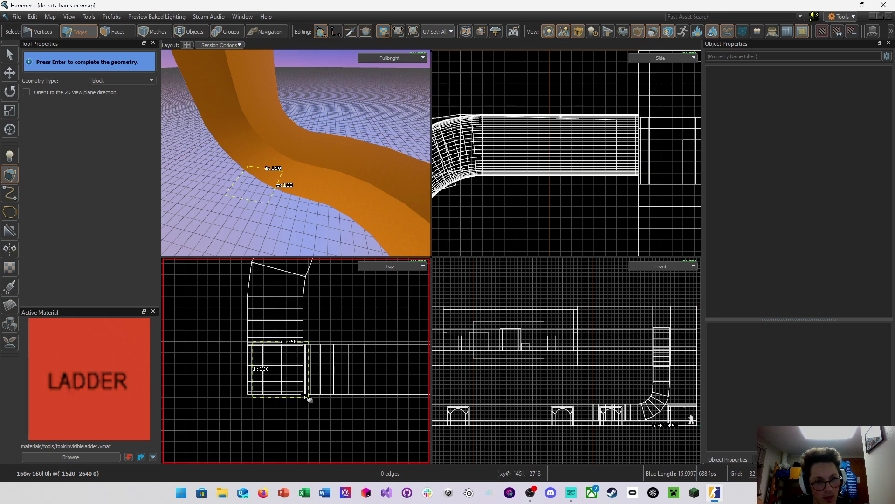
drag(305, 396, 305, 395)
Extend the ladder block upward along the vertical tunnel to a height of 800 units
key(z)
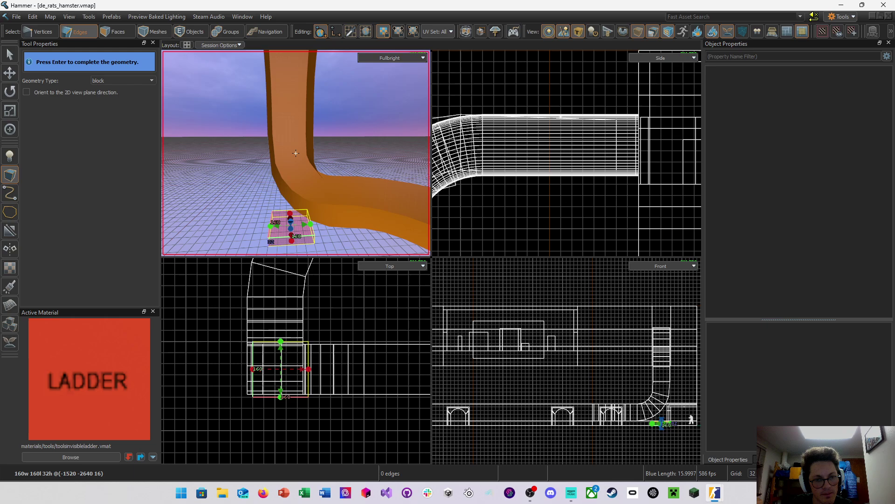
key(z)
key(shift+z)
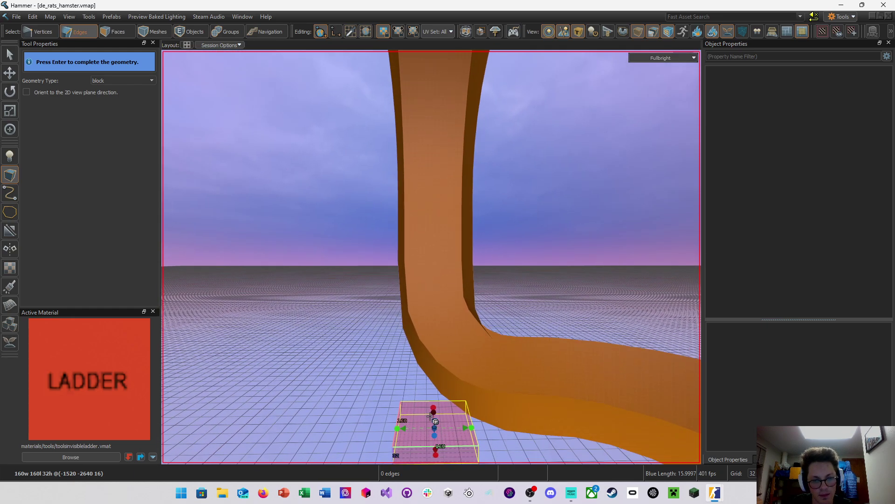
drag(434, 410, 435, 75)
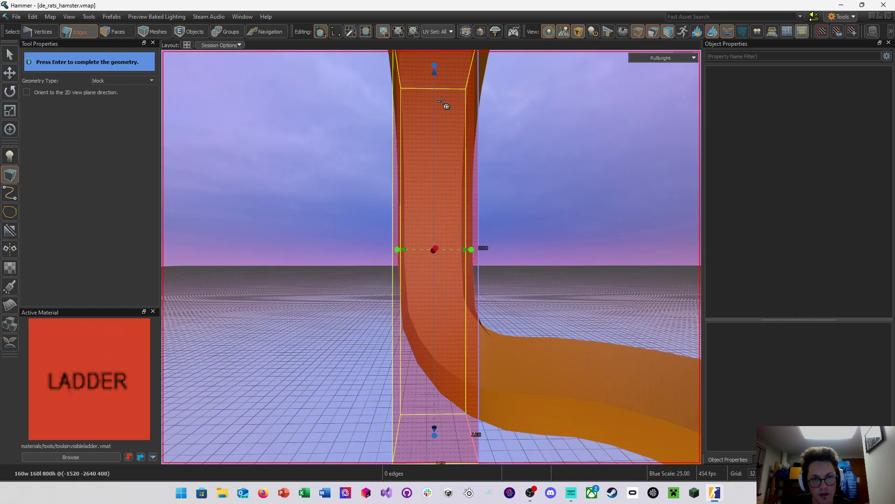
Trim the ladder block's bottom and top to a height of 672 units and finish its fit around the vertical tunnel
key(z)
key(s)
right_drag(431, 257, 431, 256)
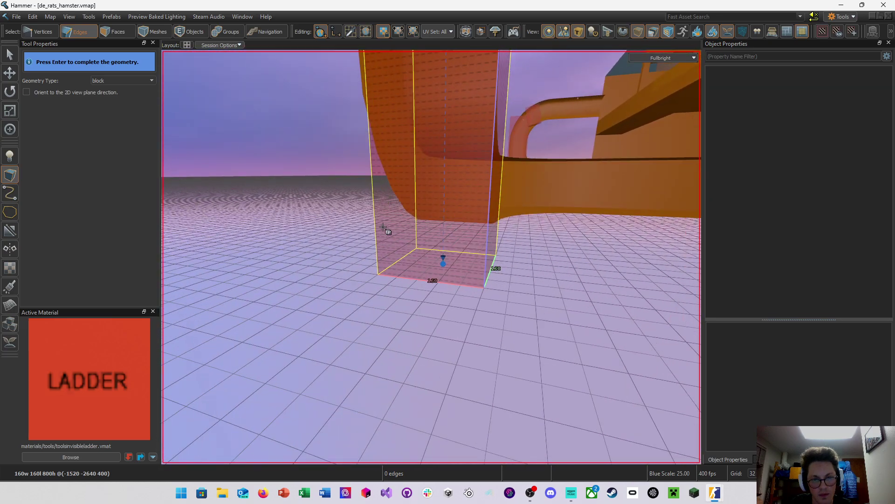
drag(442, 265, 443, 236)
right_drag(445, 227, 431, 257)
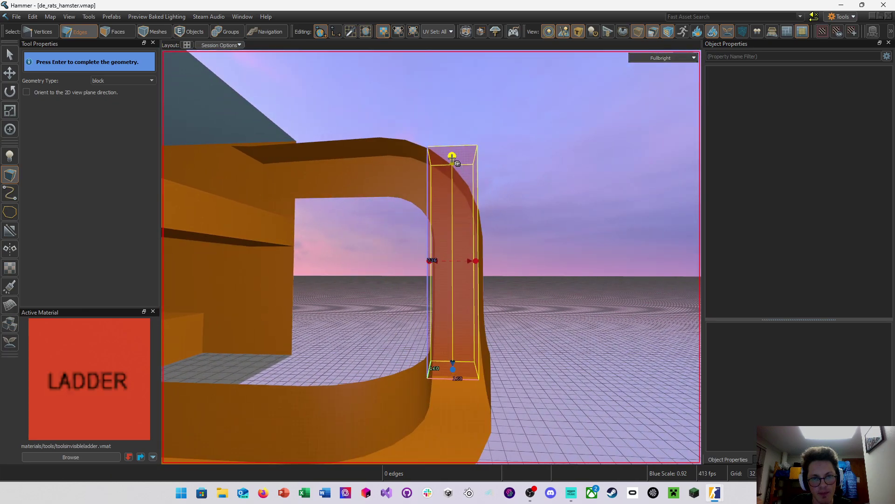
right_drag(453, 177, 431, 257)
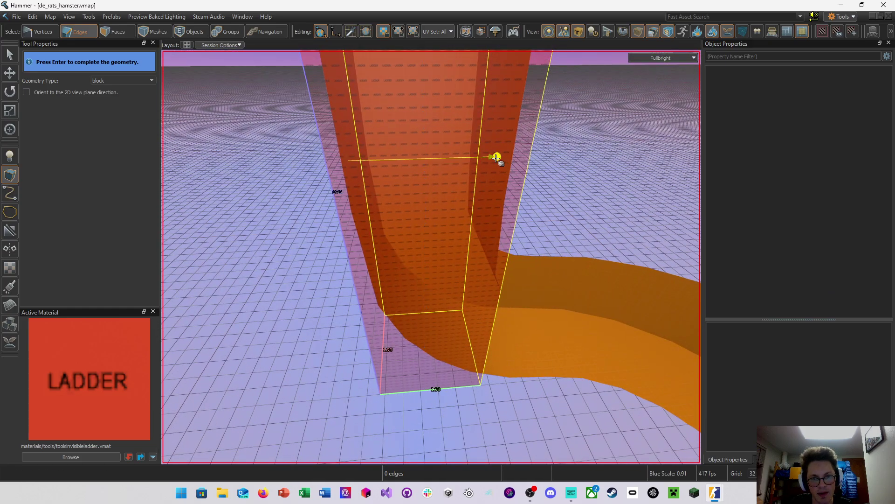
mouse_move(478, 160)
right_down()
mouse_move(432, 257)
mouse_move(467, 156)
right_up()
Create a second ladder block, 128 by 96 units and 96 units high, on the lower tunnel's floor before the bend
drag(413, 337, 465, 294)
right_drag(466, 294, 504, 306)
drag(537, 296, 556, 261)
right_drag(555, 261, 432, 257)
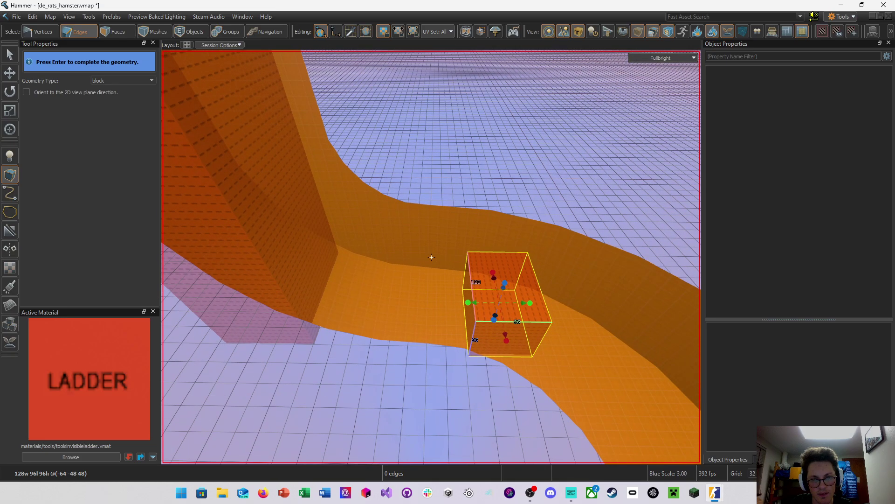
right_drag(504, 290, 431, 257)
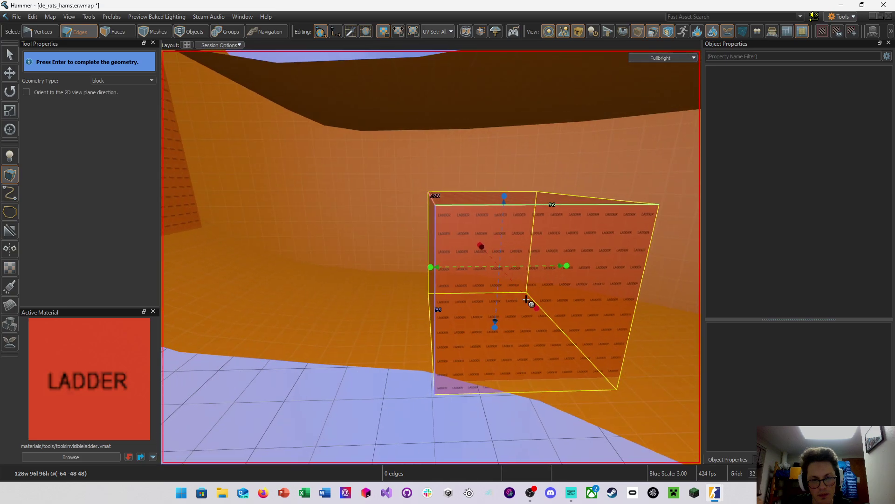
key(Return)
Rotate the small ladder block 60 degrees about the red axis to follow the tunnel's upward bend
key(e)
drag(527, 242, 489, 232)
right_drag(488, 231, 525, 291)
key(s)
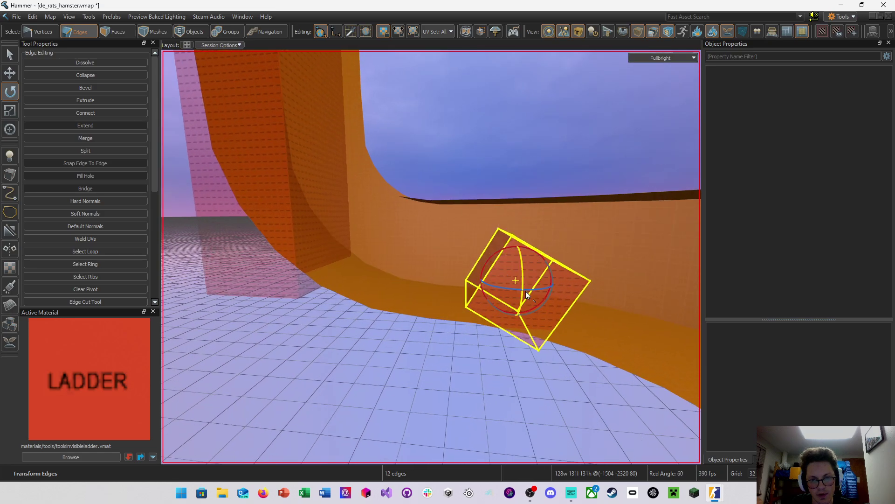
Move the tilted ladder block 208 units toward the vertical tunnel, 32 units sideways and 48 units up
key(w)
drag(549, 286, 375, 273)
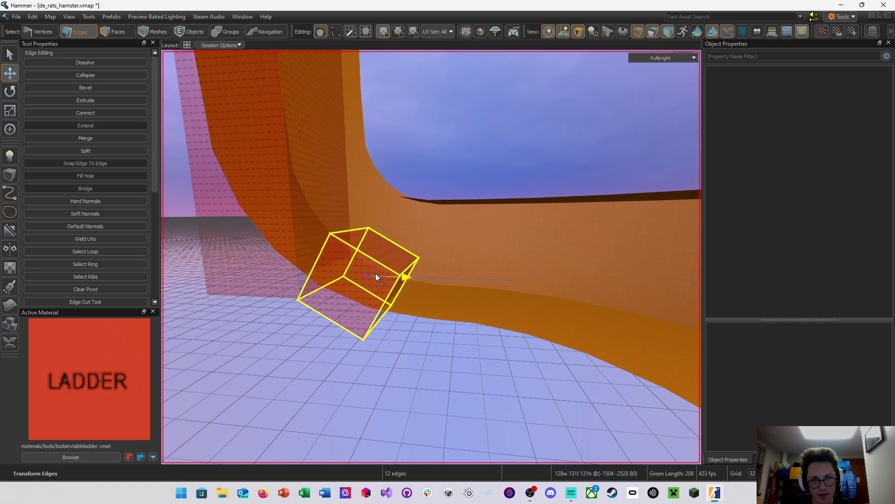
mouse_move(376, 274)
right_down()
mouse_move(431, 257)
mouse_move(377, 274)
right_up()
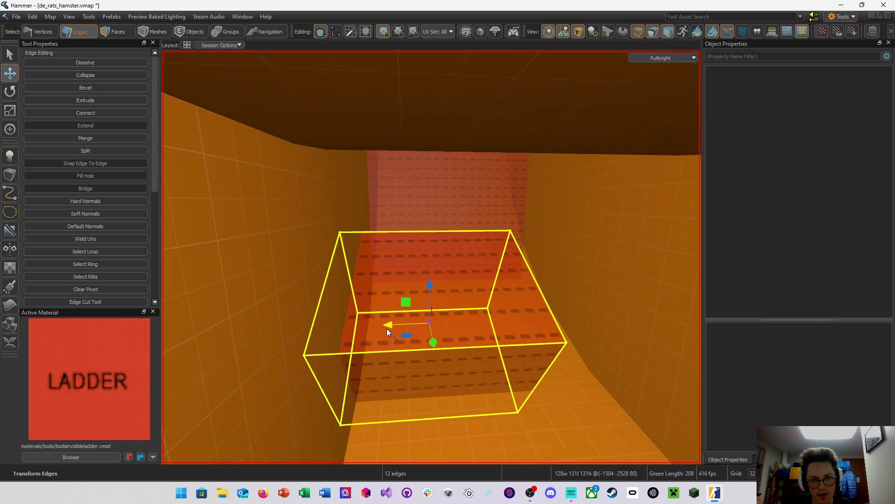
drag(387, 329, 460, 321)
key(a)
right_drag(460, 321, 505, 352)
drag(492, 301, 492, 261)
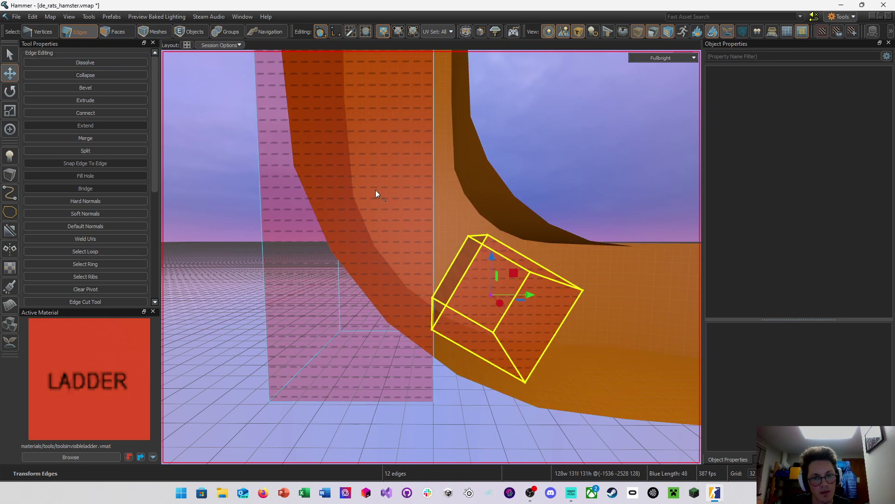
Scale the tilted ladder block to twice its length along its local red axis and shift it about 64 units up the slope
key(e)
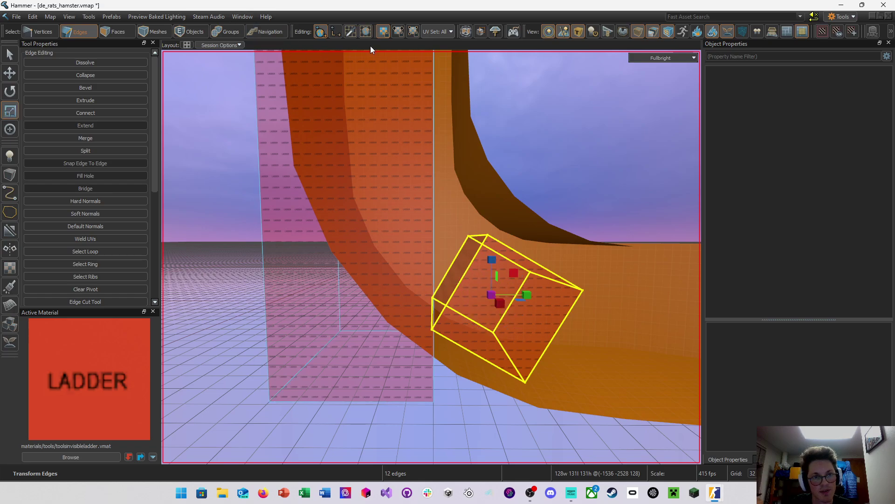
click(336, 32)
drag(402, 296, 369, 279)
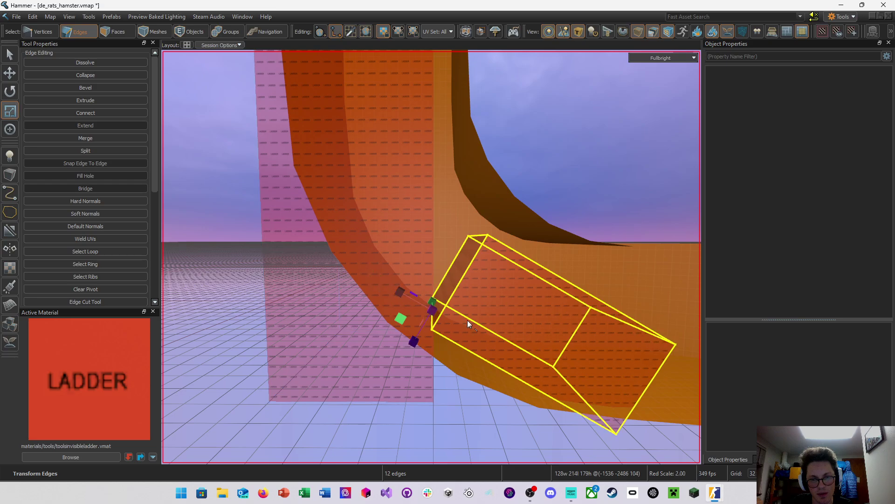
key(w)
drag(427, 308, 382, 287)
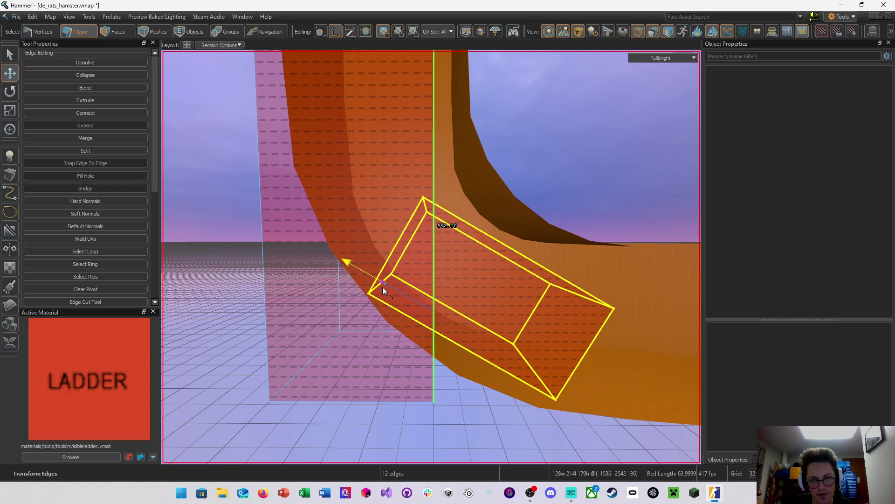
right_drag(382, 287, 460, 329)
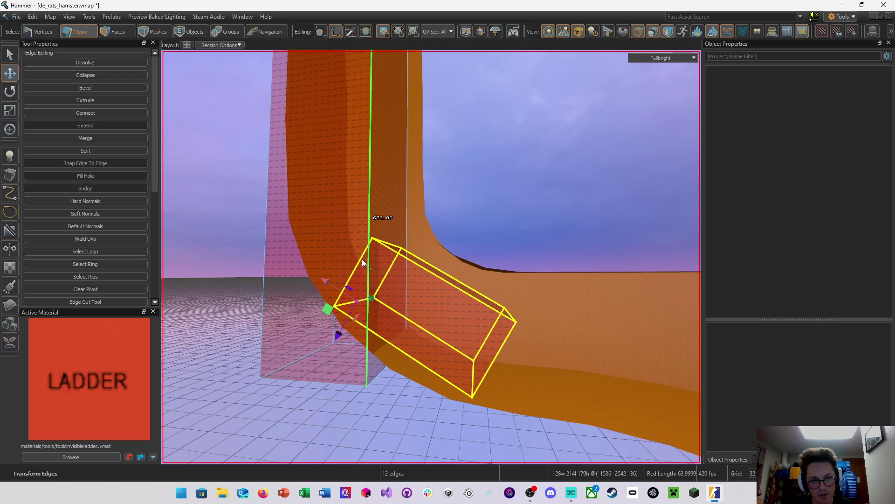
Switch to object selection and select the tilted ladder block as a whole mesh
click(160, 30)
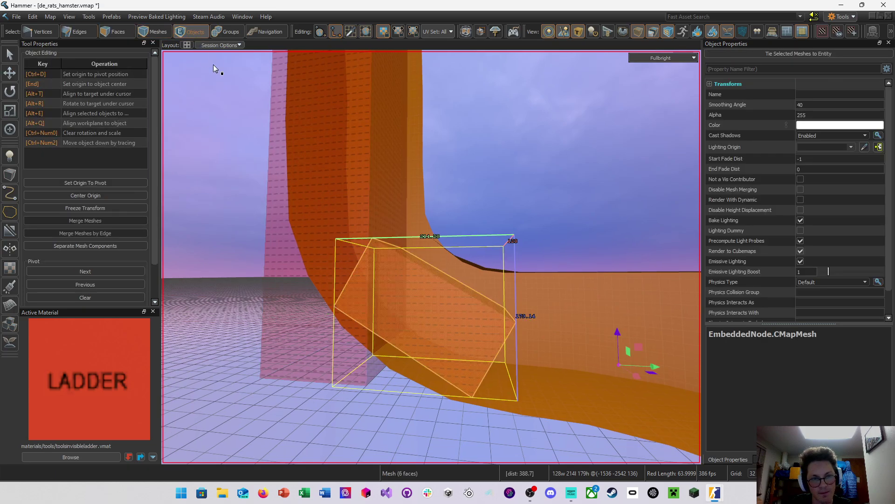
right_drag(463, 319, 431, 257)
key(a)
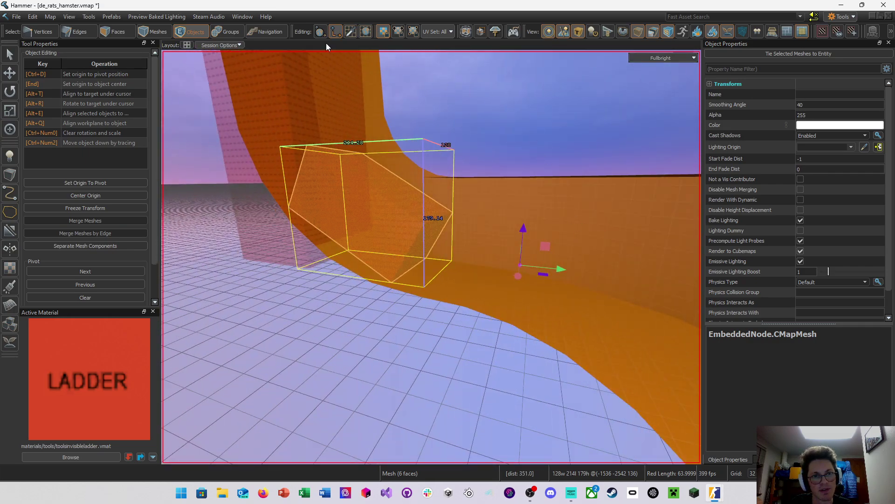
click(419, 203)
click(532, 151)
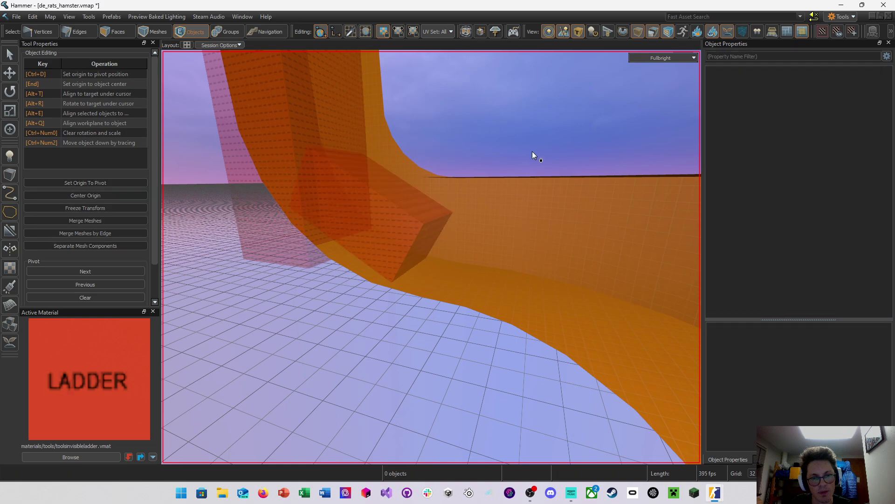
click(427, 231)
key(w)
right_drag(426, 231, 431, 257)
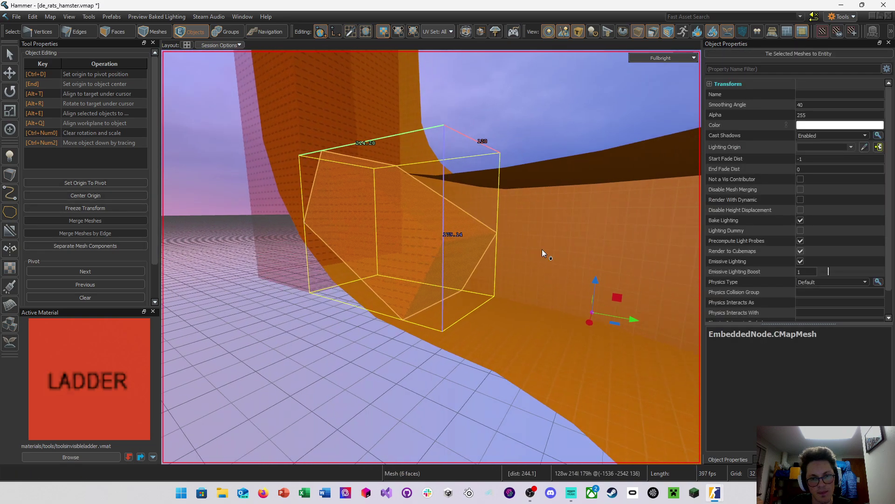
Try the Scale tool on the tilted ladder block with the gizmo axes in local and global space
key(r)
right_drag(541, 251, 431, 257)
key(a)
key(Escape)
click(437, 216)
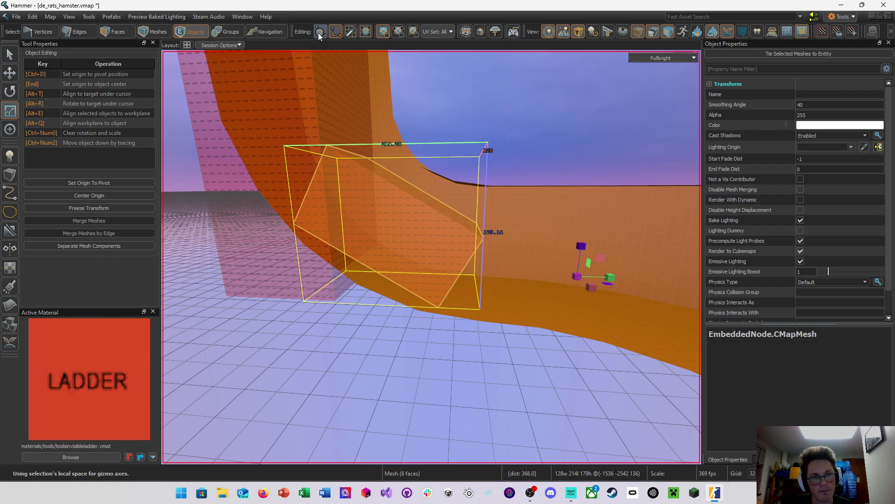
key(Escape)
click(421, 140)
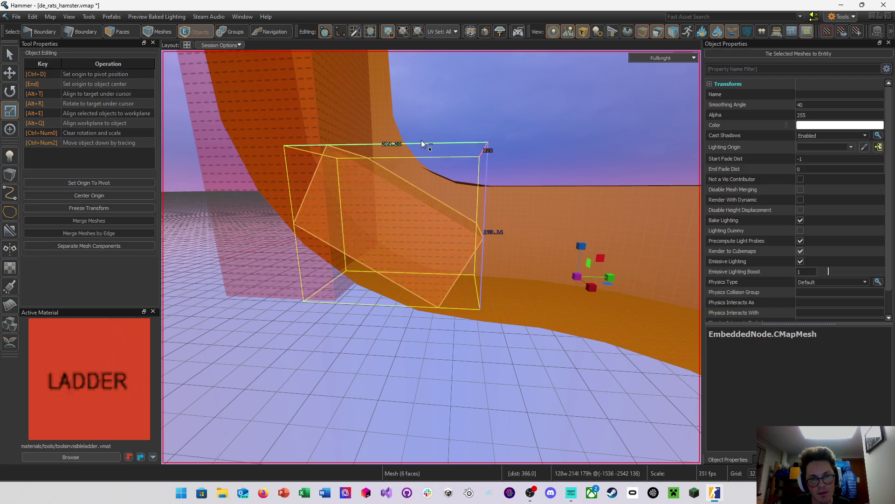
key(Escape)
Undo the small ladder block's scaling, moves and rotation, and select the block again
key(ctrl+z)
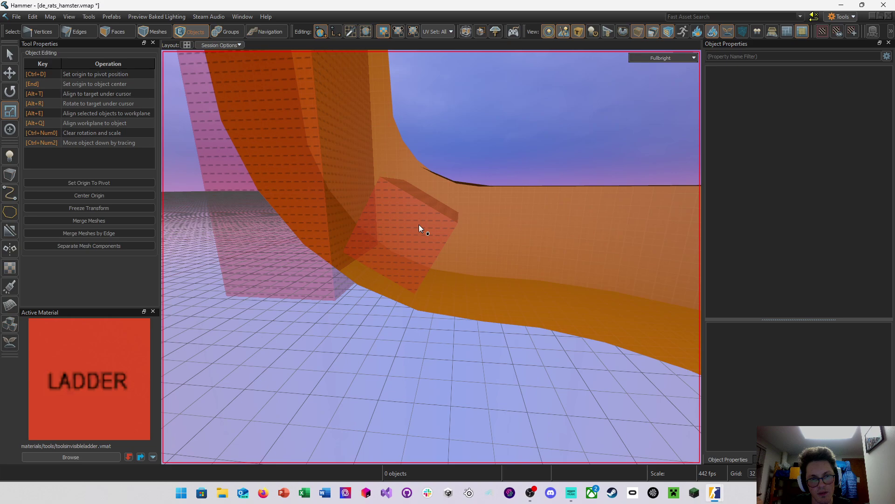
click(419, 225)
key(ctrl+z)
key(ctrl+z)
key(ctrl+z)
key(ctrl+z)
key(ctrl+z)
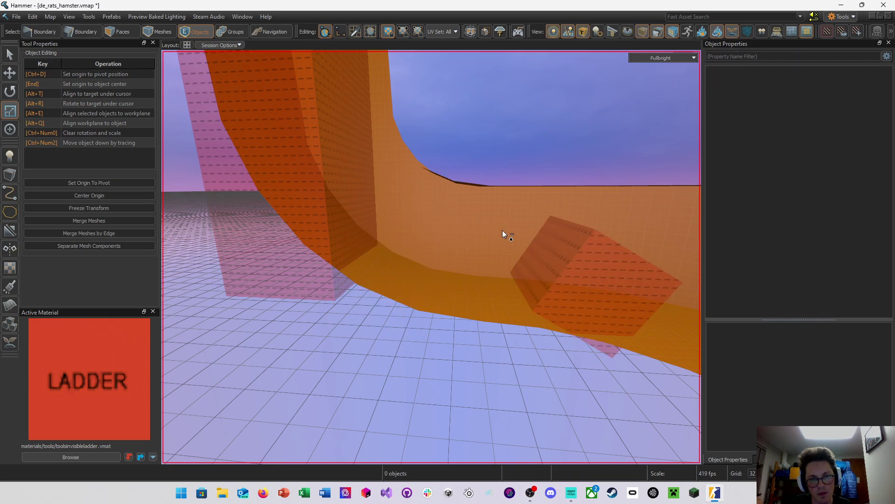
click(589, 273)
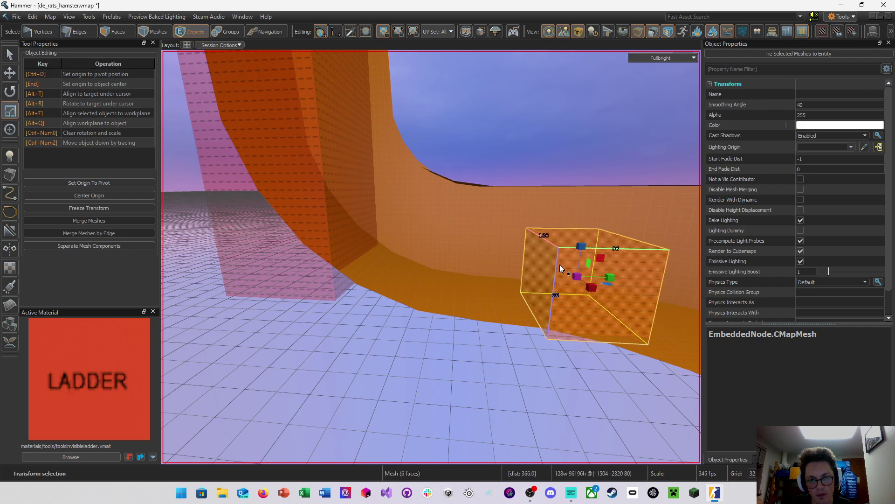
Move the small ladder block into the tunnel's lower bend and centre it between the side walls
key(w)
drag(601, 284, 418, 261)
right_drag(418, 261, 539, 342)
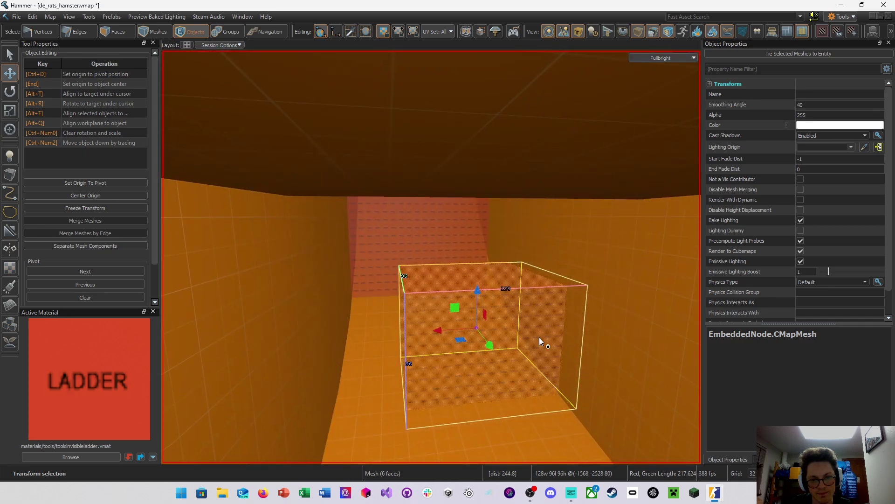
drag(437, 330, 397, 332)
right_drag(445, 337, 432, 257)
Widen the ladder block on both sides to 192 units so it spans the tunnel
key(q)
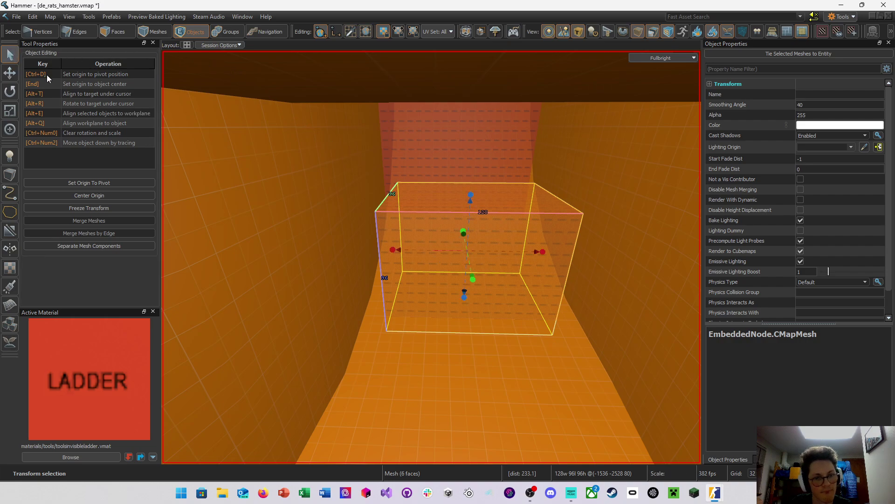
drag(557, 255, 536, 257)
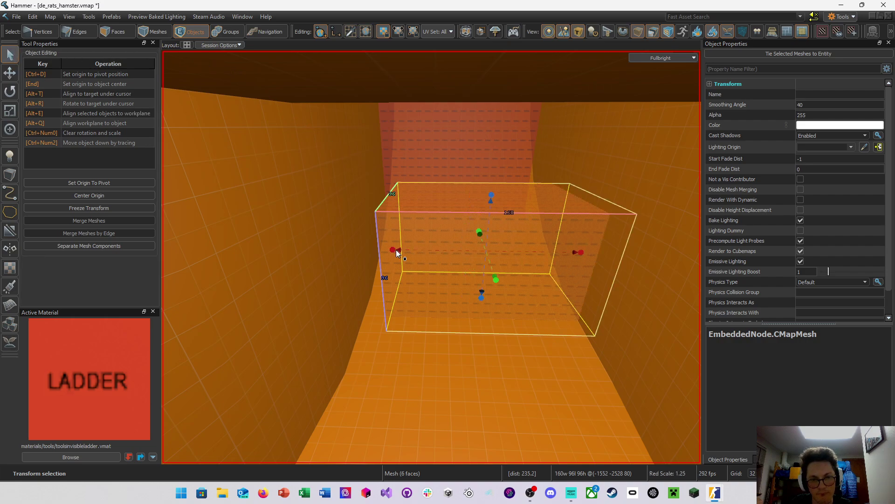
drag(390, 250, 359, 249)
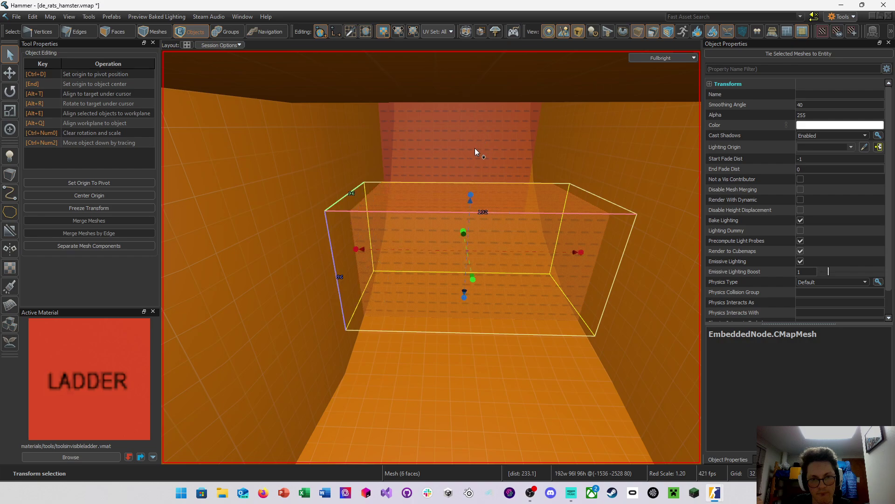
Stretch the ladder block upward and tilt it about its red axis to follow the tunnel's lower bend
drag(469, 197, 476, 101)
right_drag(466, 119, 431, 257)
key(e)
drag(472, 267, 459, 242)
key(w)
key(e)
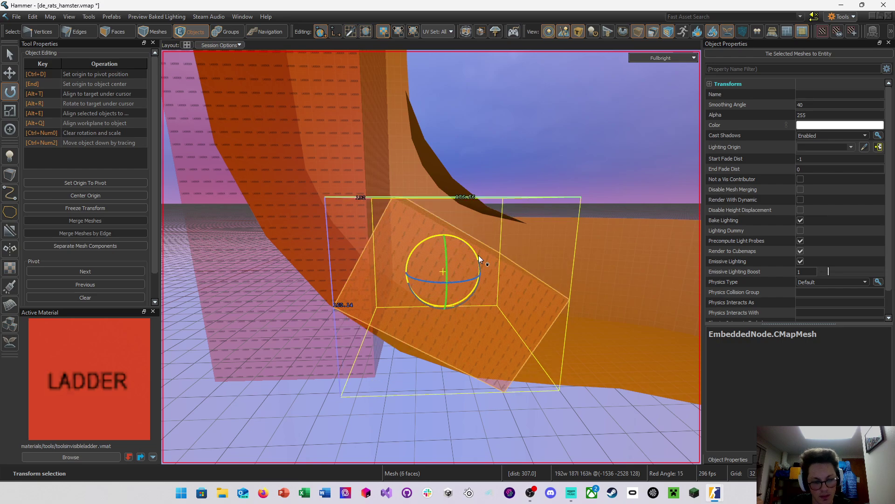
Reduce the grid size to 16 and raise the tilted ladder block 16 units
key(w)
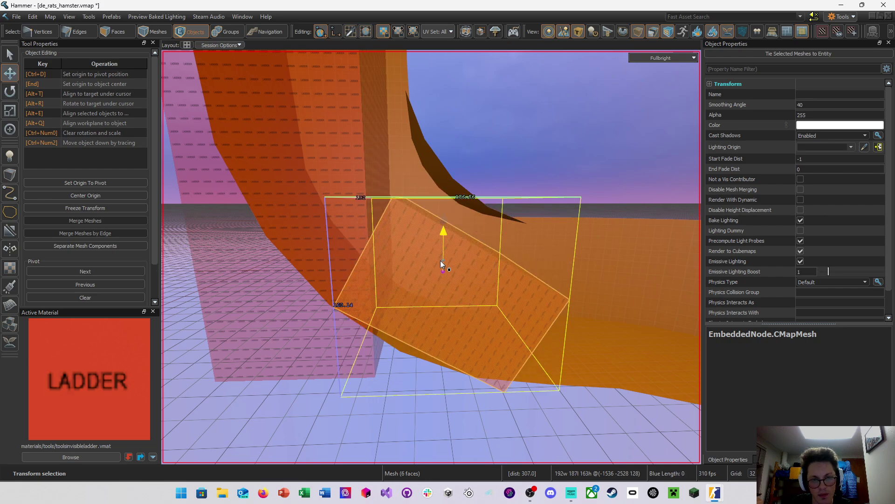
key(bracketleft)
drag(440, 260, 440, 253)
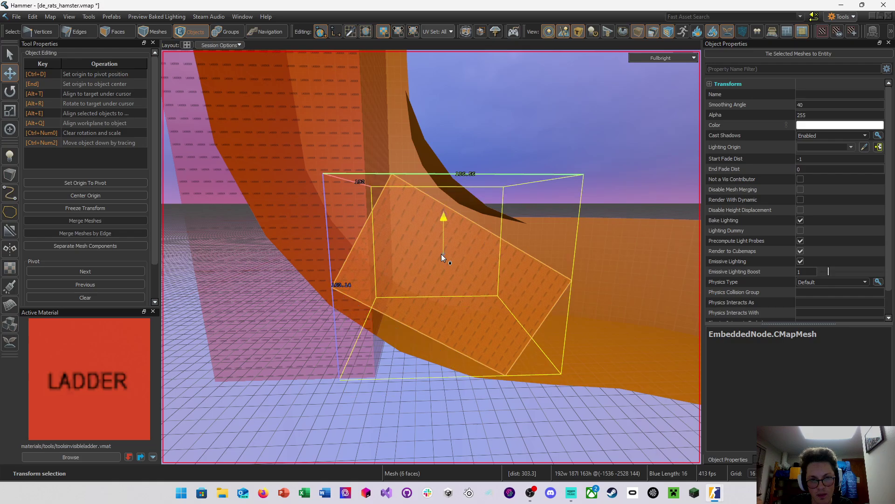
Duplicate the tilted ladder block and raise the copy about 528 units to the tunnel's upper bend
key(z)
key(s)
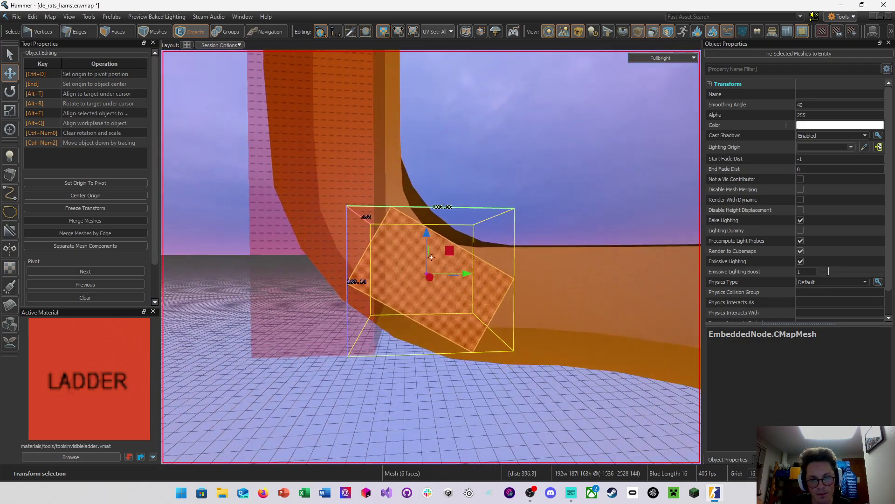
key(s)
right_drag(431, 257, 431, 257)
key(a)
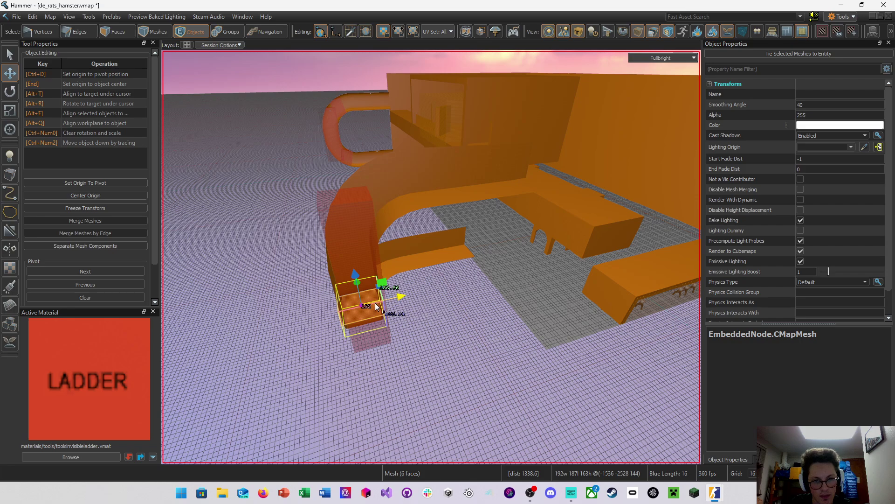
drag(358, 273, 365, 198)
right_drag(365, 199, 432, 257)
Rotate the upper ladder block 90 degrees about the vertical axis
key(e)
drag(398, 236, 512, 235)
mouse_move(512, 235)
right_down()
mouse_move(432, 257)
mouse_move(498, 236)
right_up()
Move the upper ladder block 128 units along green, 144 units along red and 32 units up into the tunnel's upper bend
key(w)
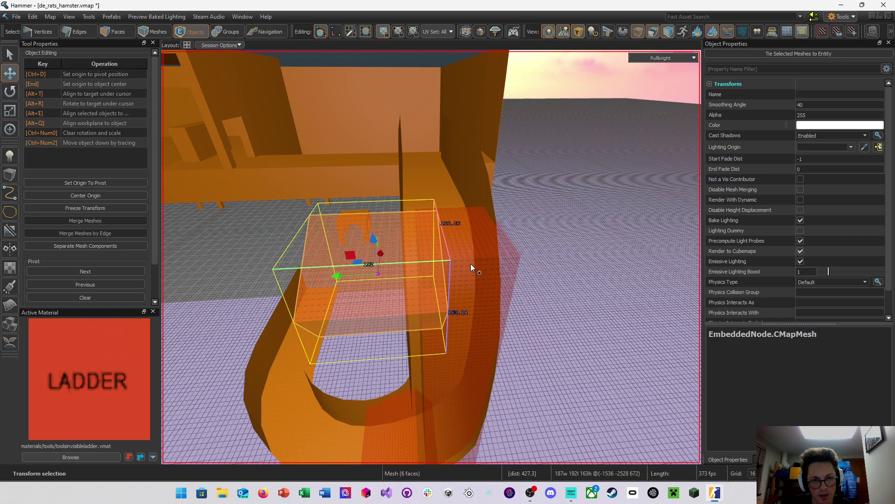
drag(332, 279, 463, 276)
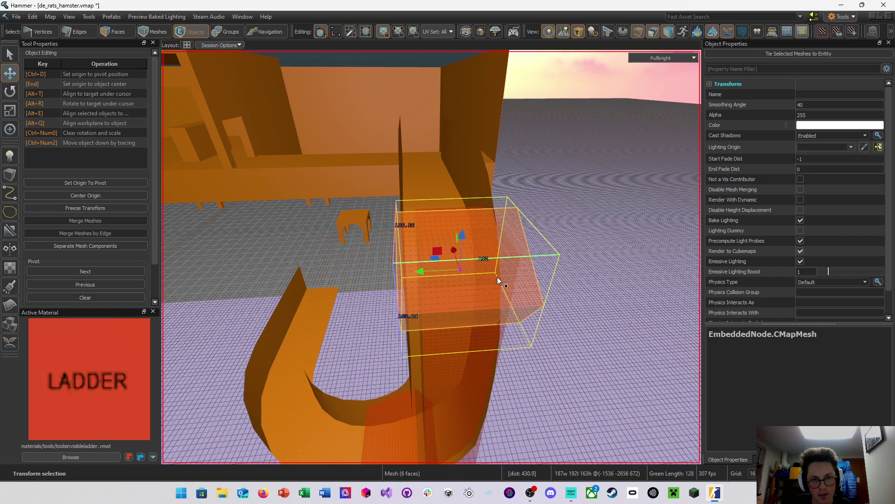
right_drag(497, 276, 497, 276)
drag(419, 271, 459, 240)
right_drag(459, 240, 452, 208)
mouse_move(431, 235)
mouse_down()
mouse_move(431, 208)
mouse_move(443, 223)
mouse_up()
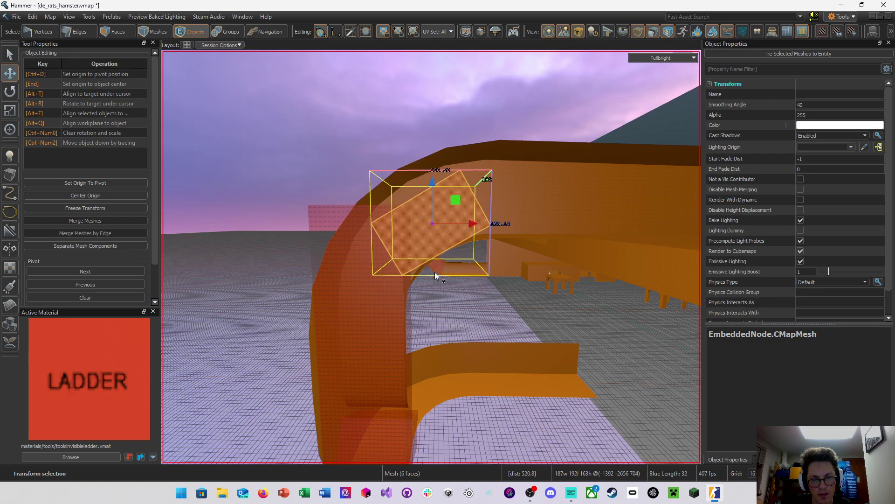
Save the de_rats_hamster map
right_drag(435, 272, 352, 256)
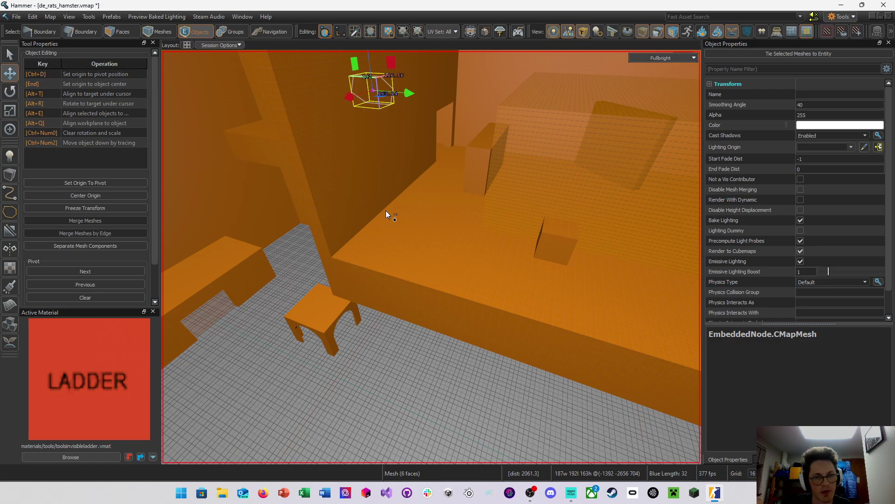
key(ctrl+s)
right_drag(485, 256, 432, 257)
key(ctrl+s)
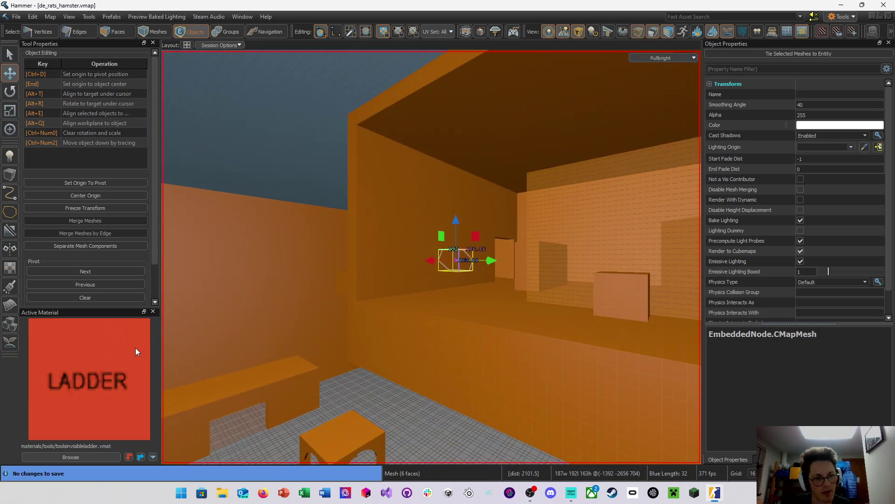
Sample the dev_measuregeneric01 material and, with a 32-unit grid, draw a 32 x 128 x 32 block at the raised platform's front corner
shift+right_click(389, 257)
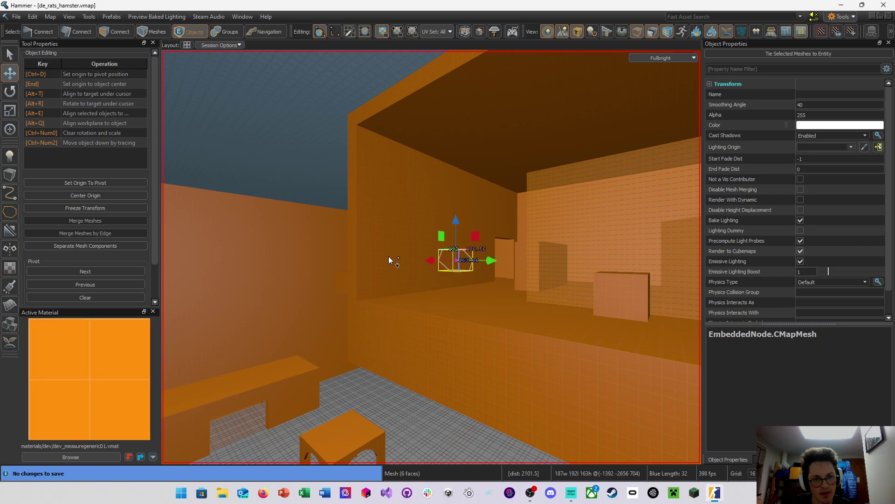
right_drag(389, 256, 227, 206)
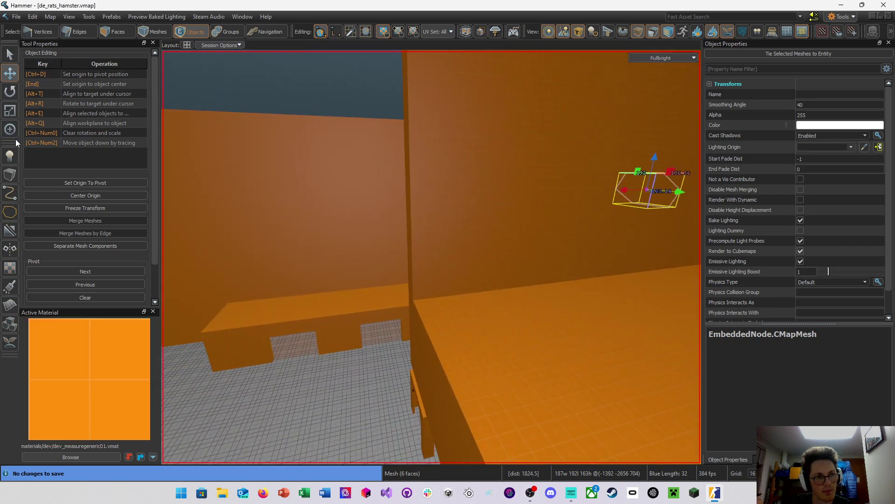
click(11, 175)
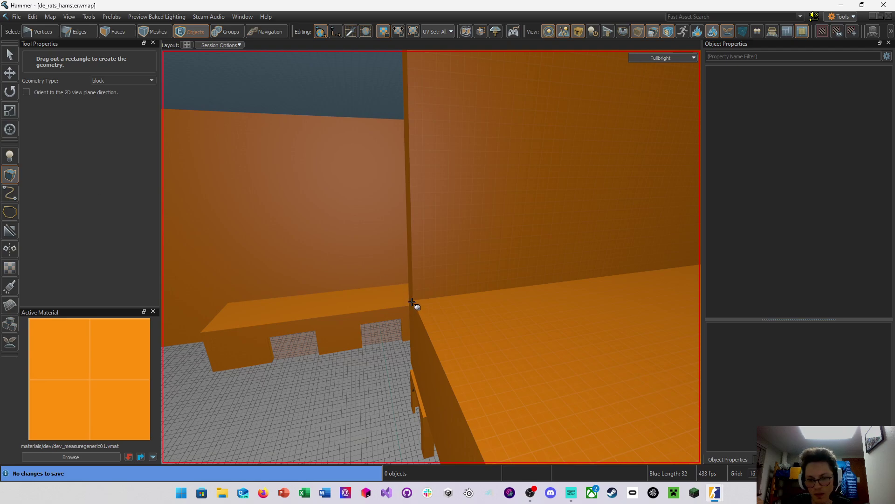
key(bracketright)
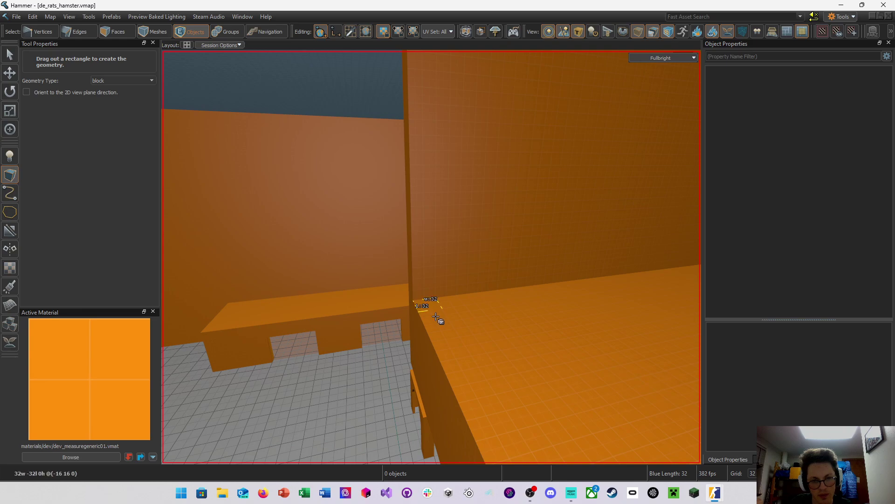
drag(435, 316, 451, 344)
mouse_move(440, 316)
right_down()
mouse_move(431, 256)
mouse_move(440, 316)
right_up()
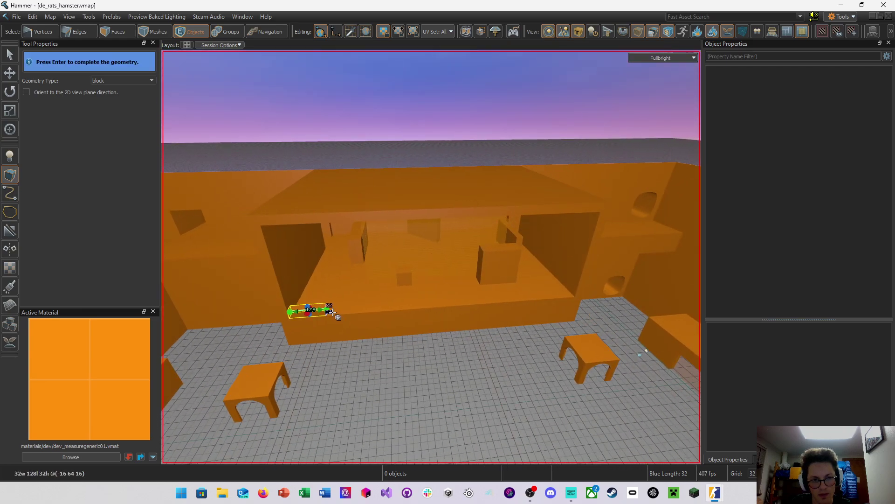
Stretch the block along the platform's front edge to 1088 units long and raise its height to 352 units
drag(328, 310, 578, 308)
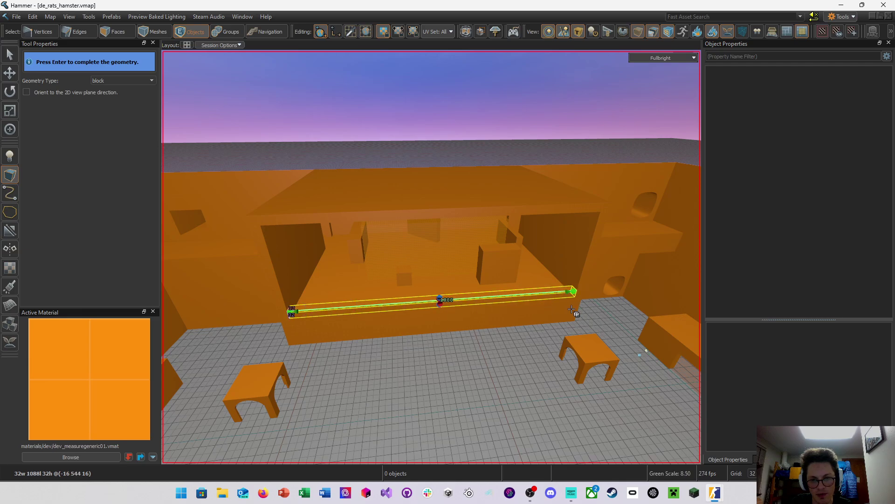
key(w)
right_drag(571, 309, 431, 257)
key(d)
key(s)
drag(404, 268, 415, 139)
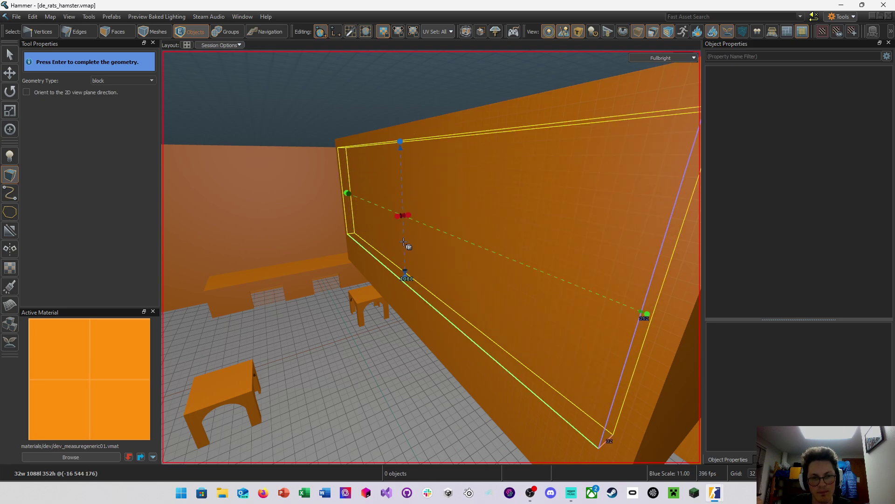
right_drag(403, 242, 432, 257)
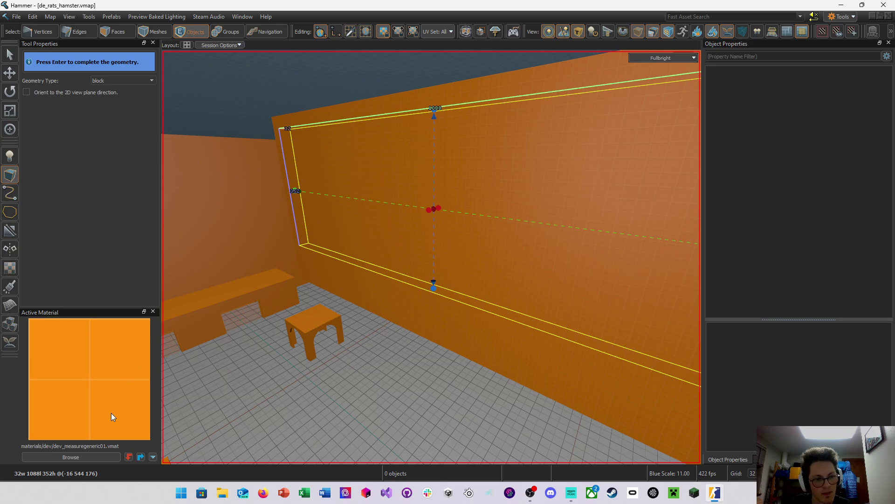
Search the materials for "glass" and try inferno_glass_01_opaque on the new front wall block
click(96, 457)
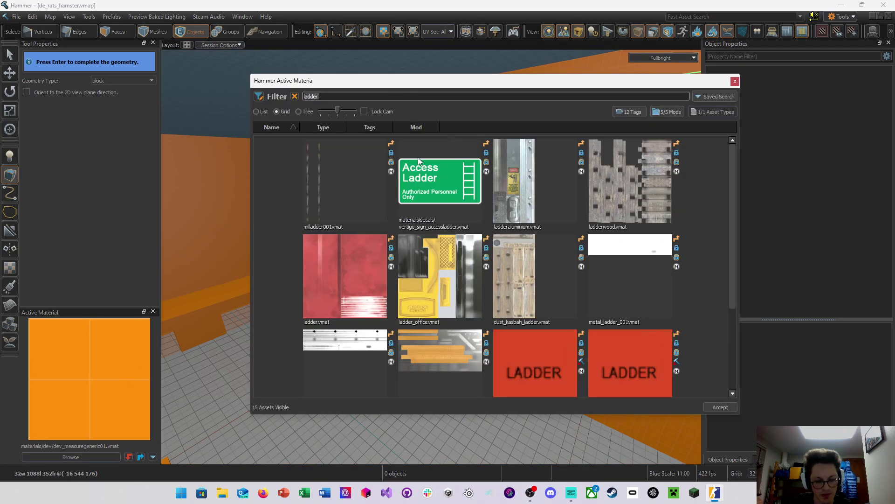
text(glass)
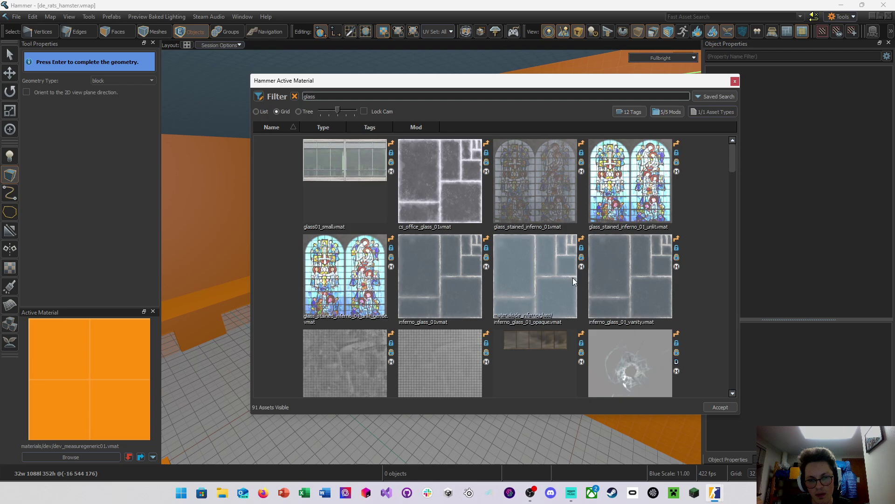
click(551, 276)
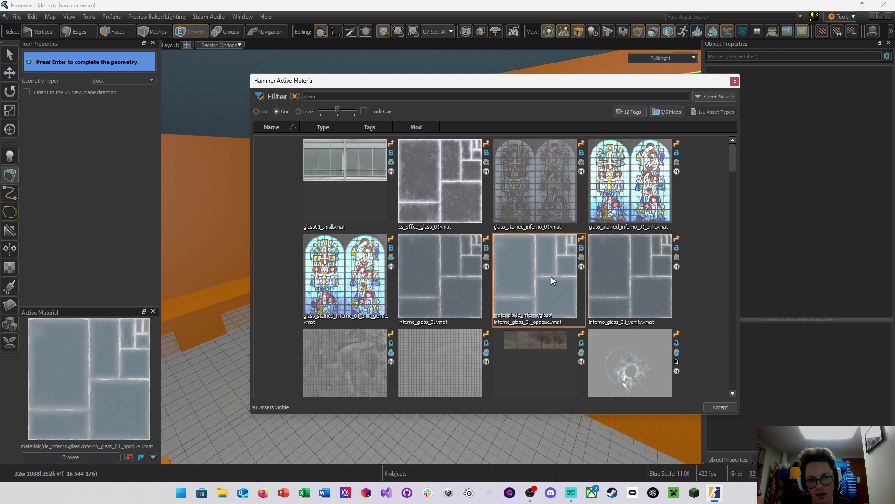
click(735, 82)
key(z)
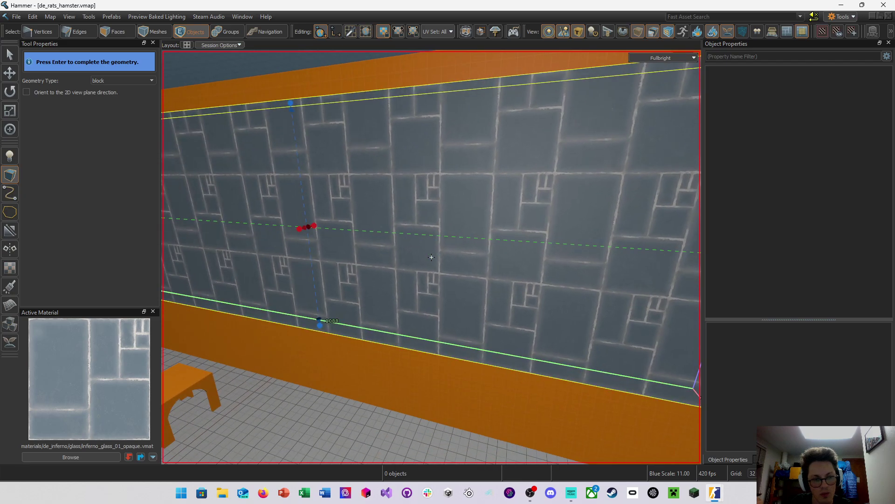
Change the front wall block's material to hr_glass_panel_001
click(94, 458)
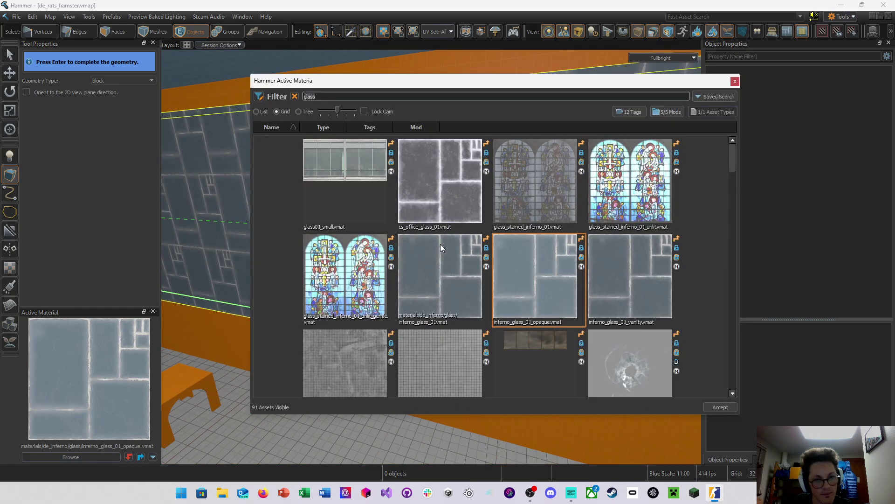
scroll(478, 259, down, 5)
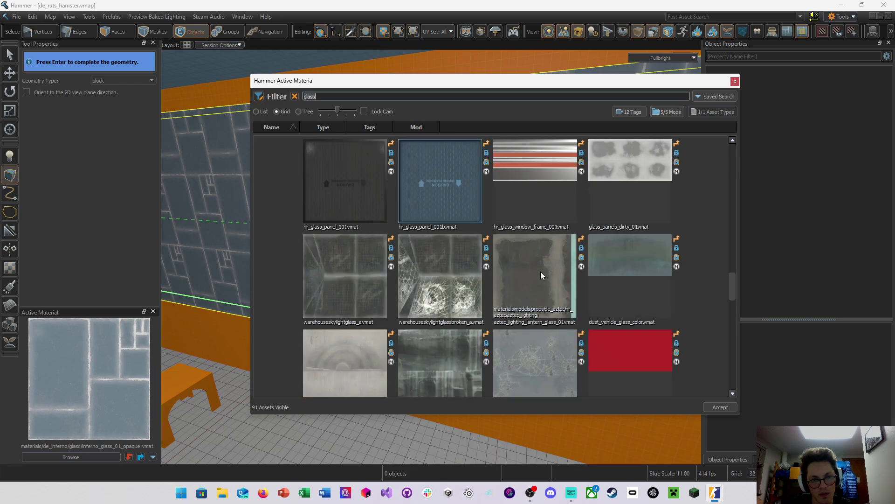
click(357, 205)
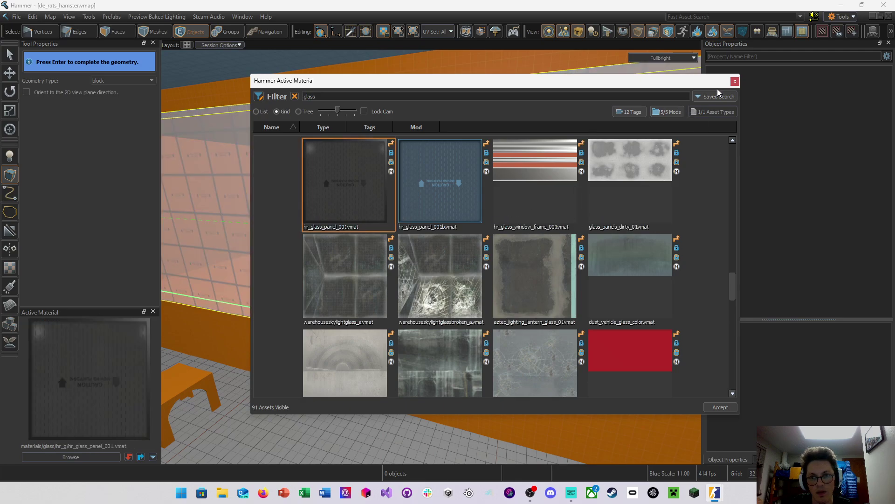
click(735, 81)
Inspect the glass wall from inside and outside the enclosure and switch the viewport to GPU Path Tracing
key(z)
key(w)
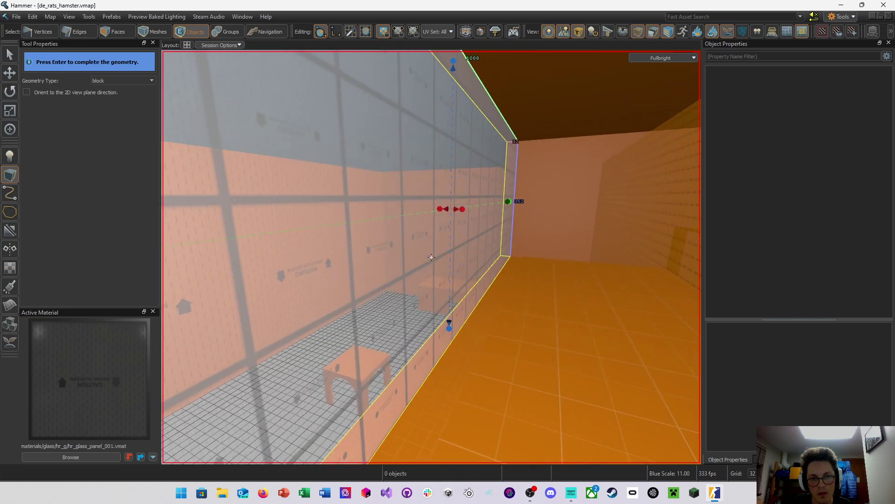
right_drag(431, 257, 464, 215)
click(682, 58)
click(681, 200)
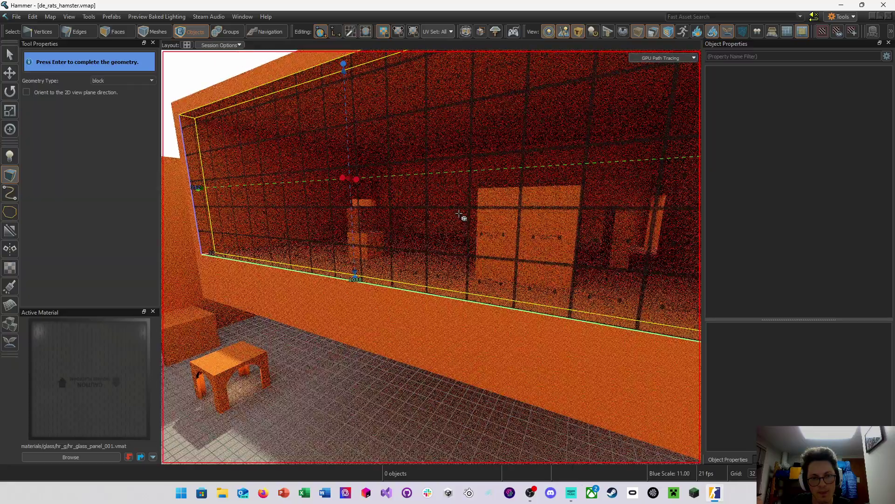
Browse the glass materials at a smaller thumbnail size and try cafe_display_glass_color on the front wall block
click(93, 458)
scroll(564, 291, down, 5)
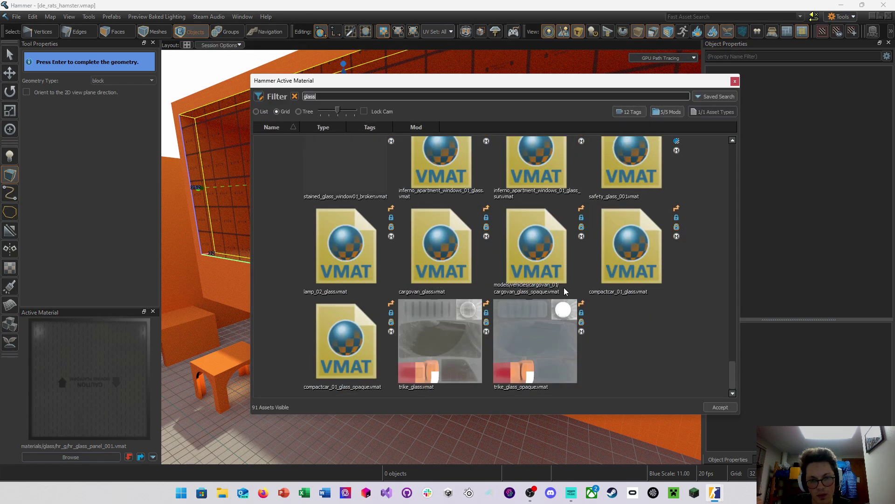
scroll(564, 292, up, 4)
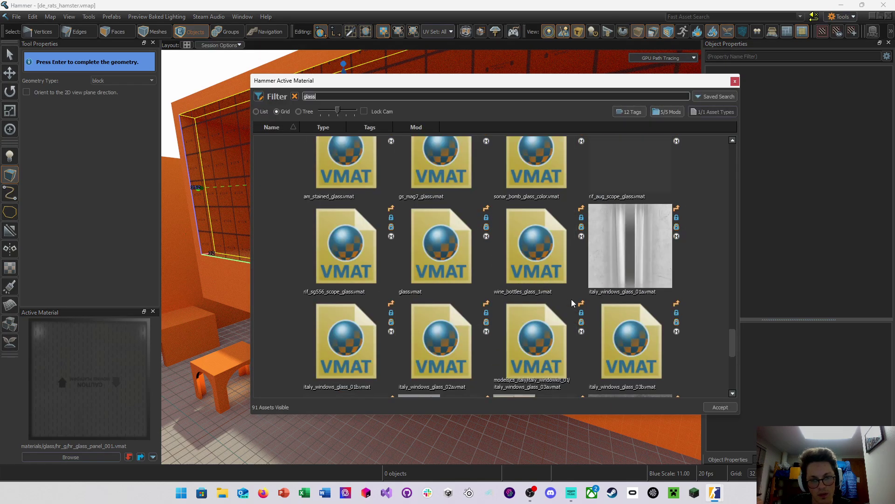
drag(338, 112, 321, 115)
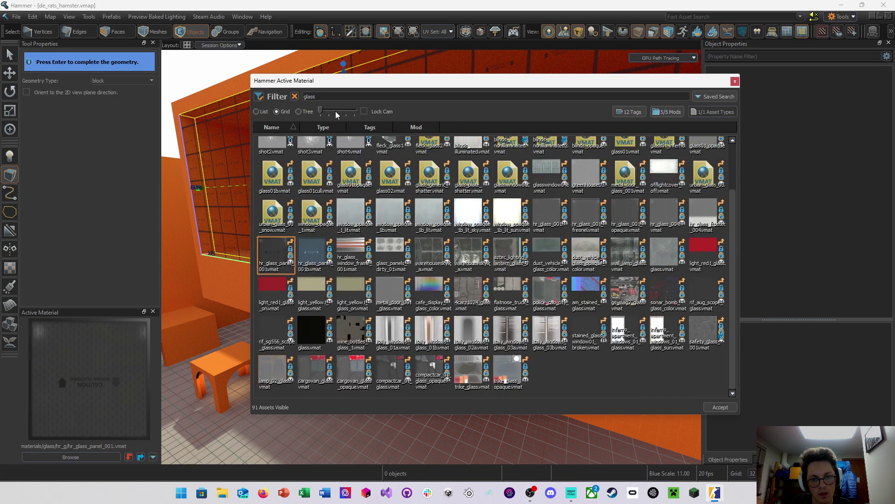
click(342, 114)
click(334, 115)
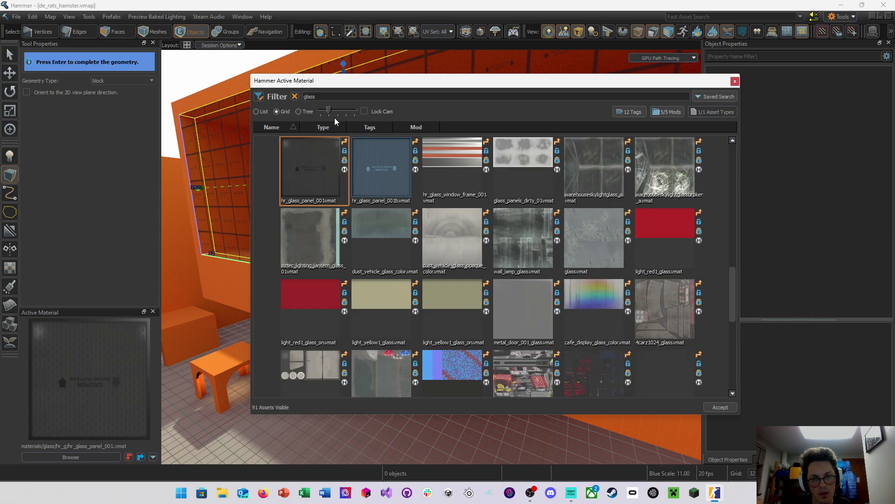
scroll(548, 252, up, 3)
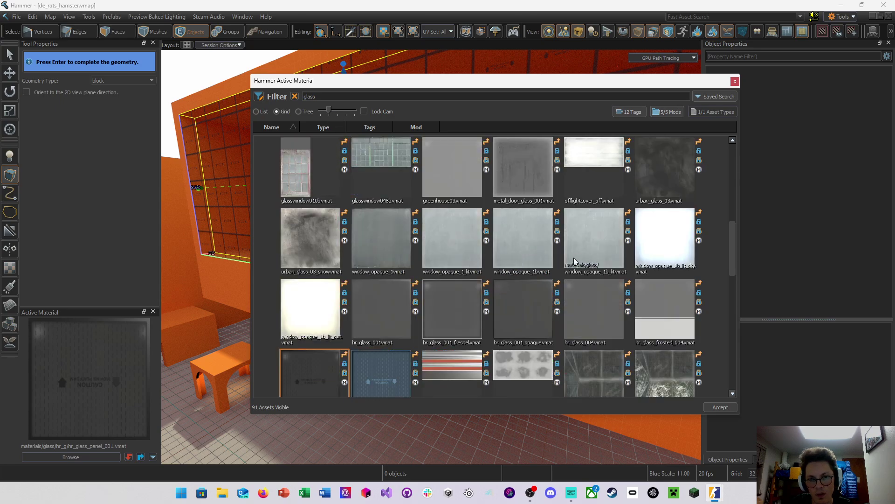
scroll(490, 255, up, 3)
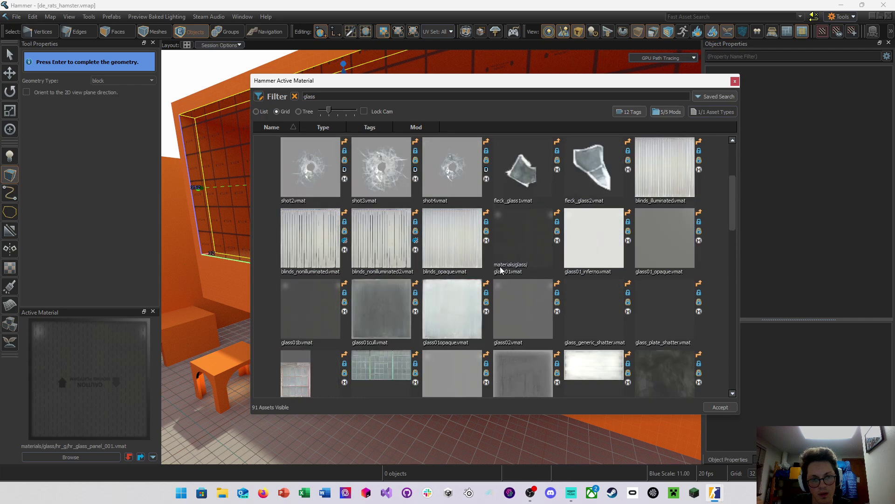
scroll(501, 271, down, 3)
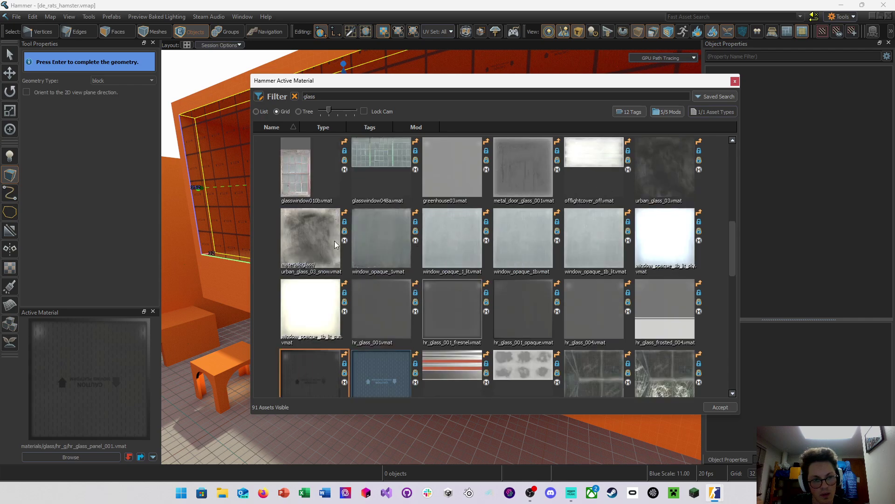
scroll(380, 263, down, 5)
scroll(473, 274, up, 3)
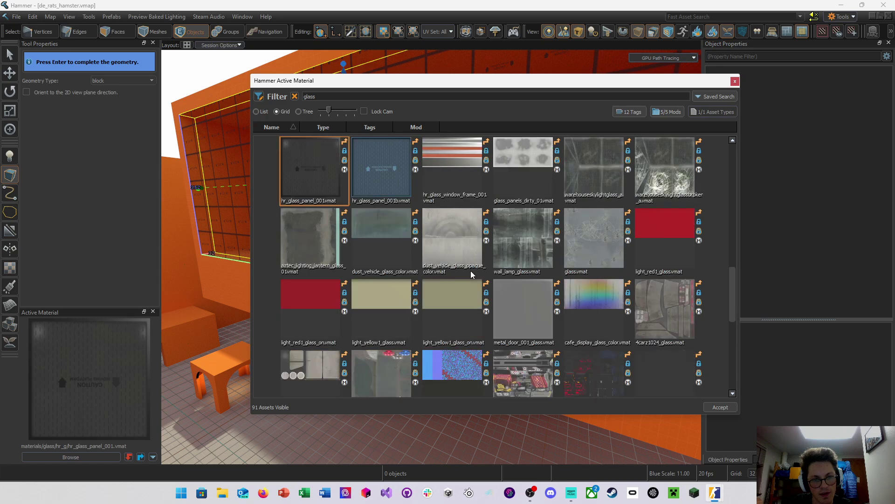
scroll(611, 271, up, 3)
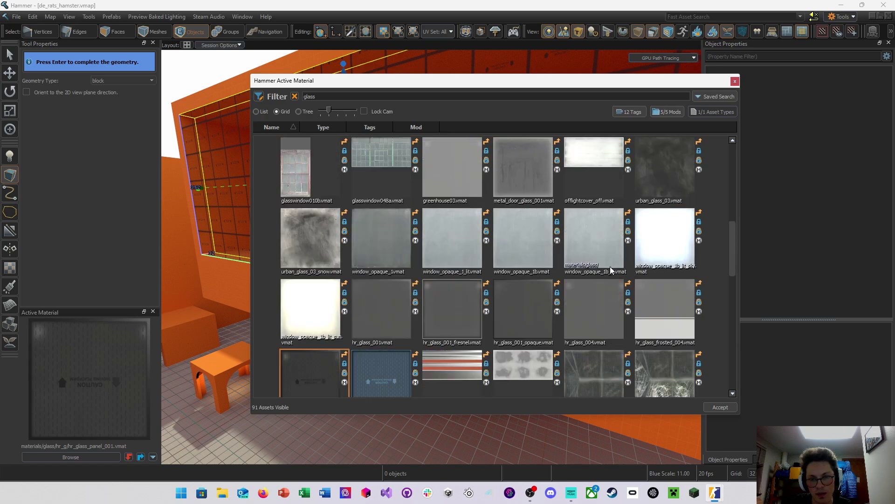
scroll(612, 270, down, 3)
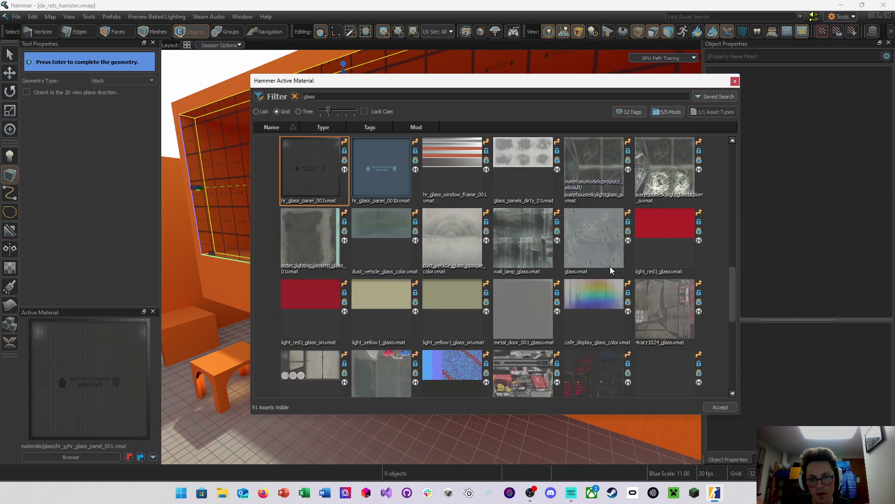
click(590, 303)
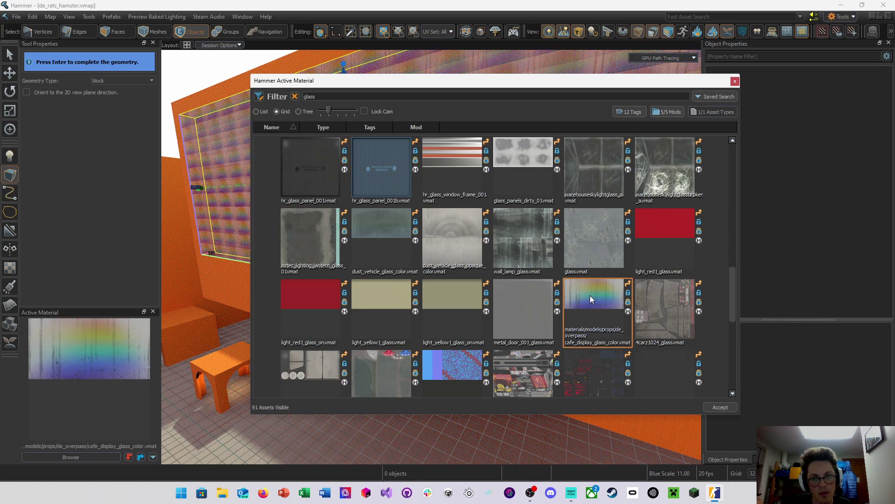
Try the safety_glass_1_opaque material on the front wall block and inspect it up close
scroll(590, 299, up, 3)
scroll(590, 297, up, 3)
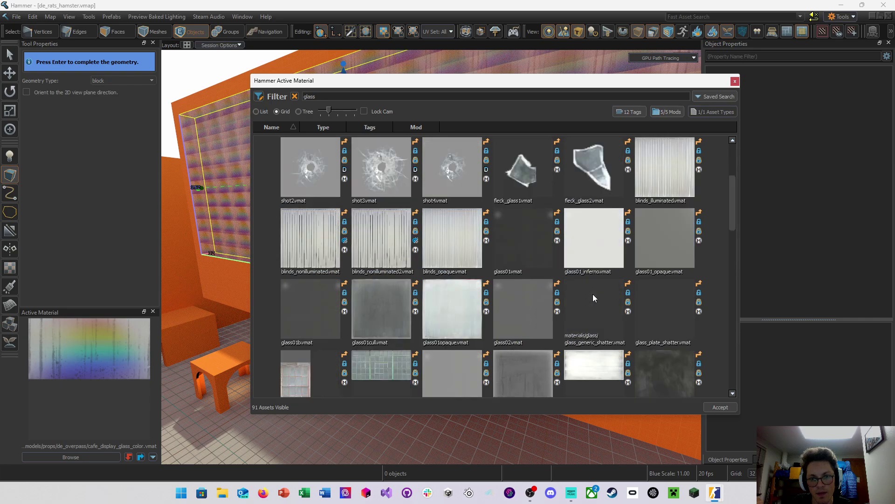
scroll(593, 297, up, 2)
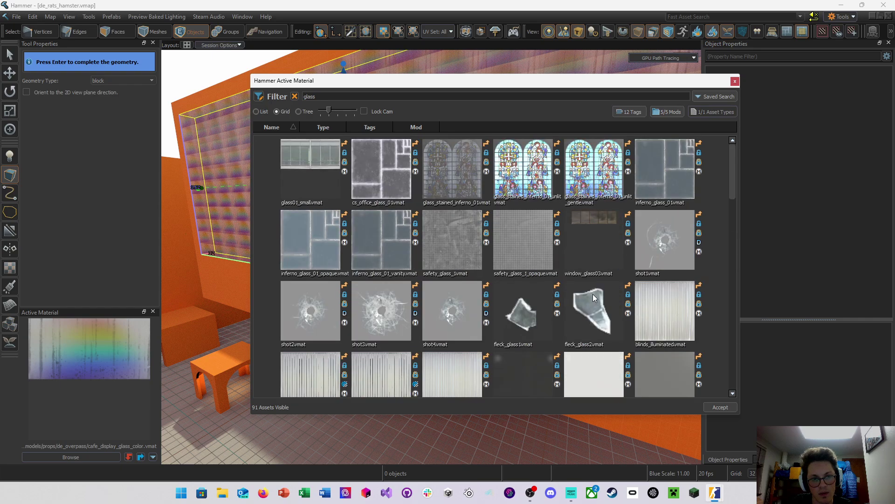
scroll(562, 290, down, 2)
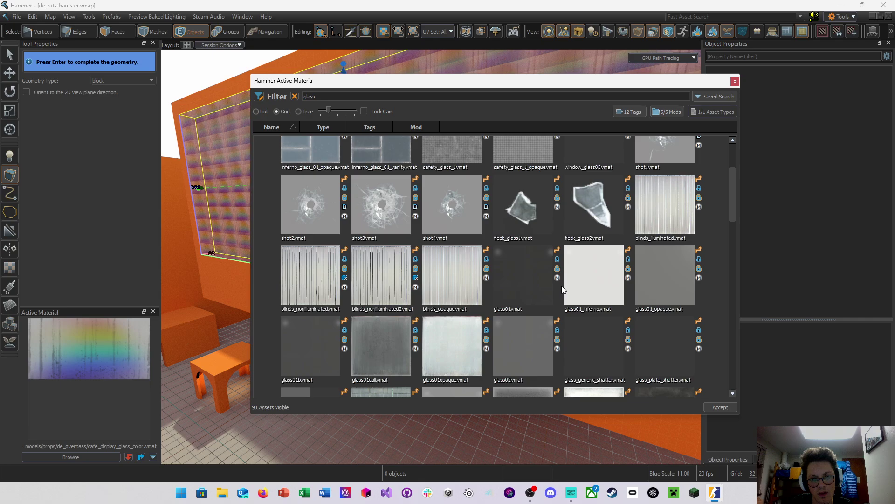
scroll(563, 289, down, 2)
scroll(562, 288, down, 1)
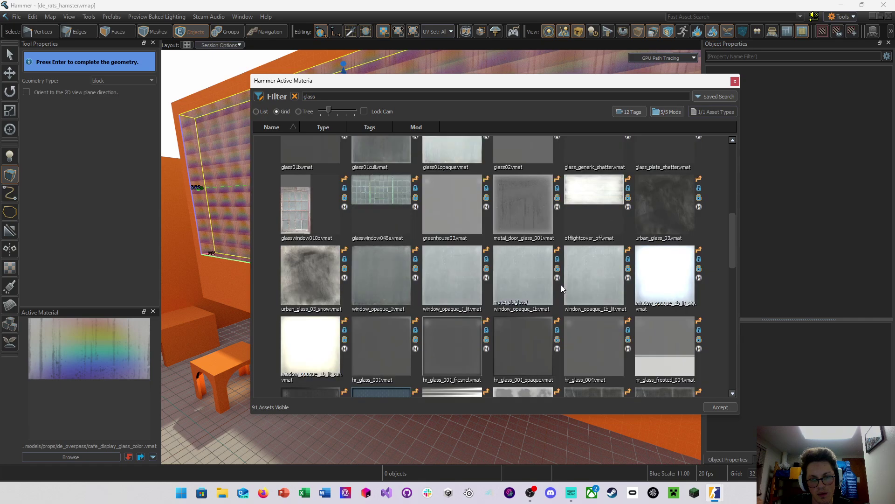
scroll(561, 284, up, 5)
click(522, 236)
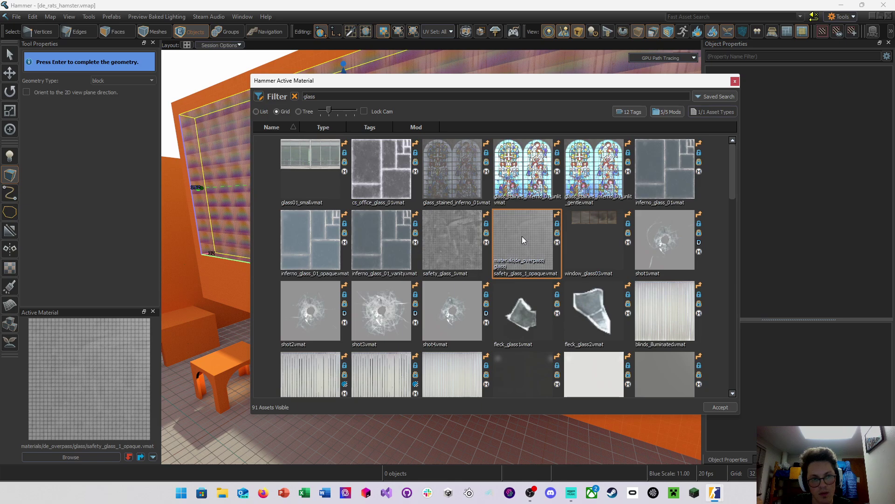
click(734, 84)
right_drag(489, 192, 431, 257)
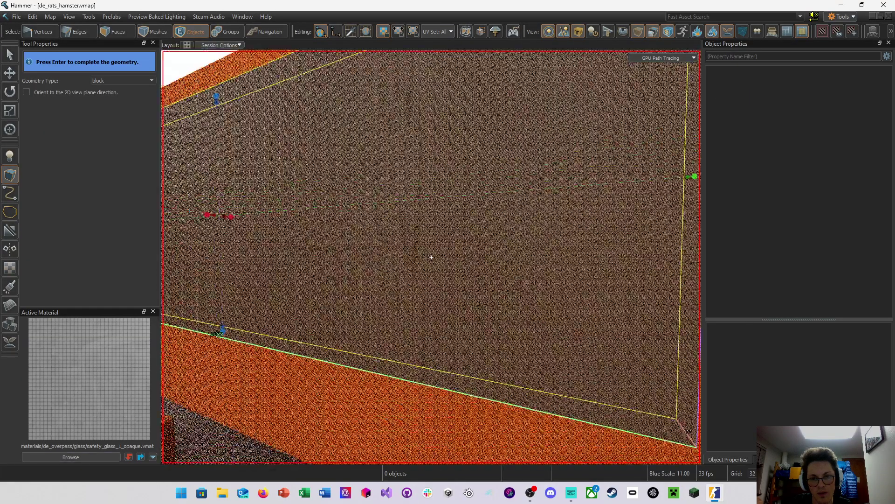
Change the front wall block's material to safety_glass_1
click(71, 457)
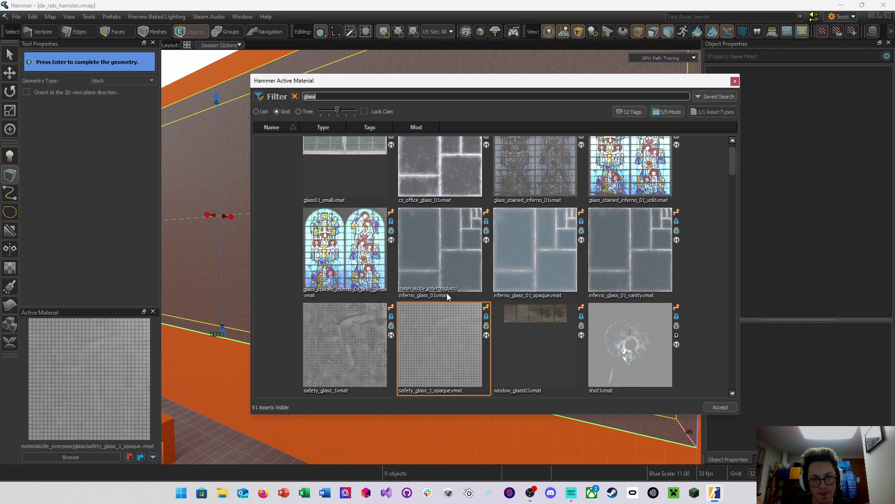
scroll(508, 242, up, 1)
scroll(479, 237, up, 3)
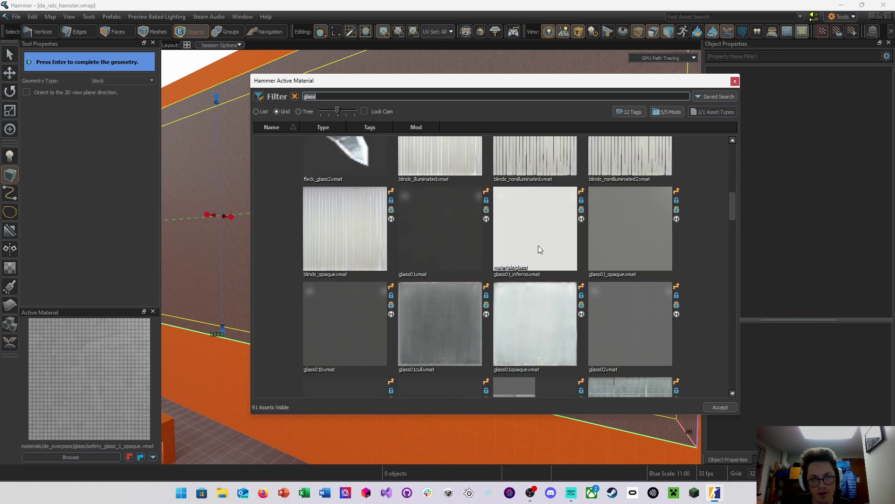
scroll(538, 245, up, 4)
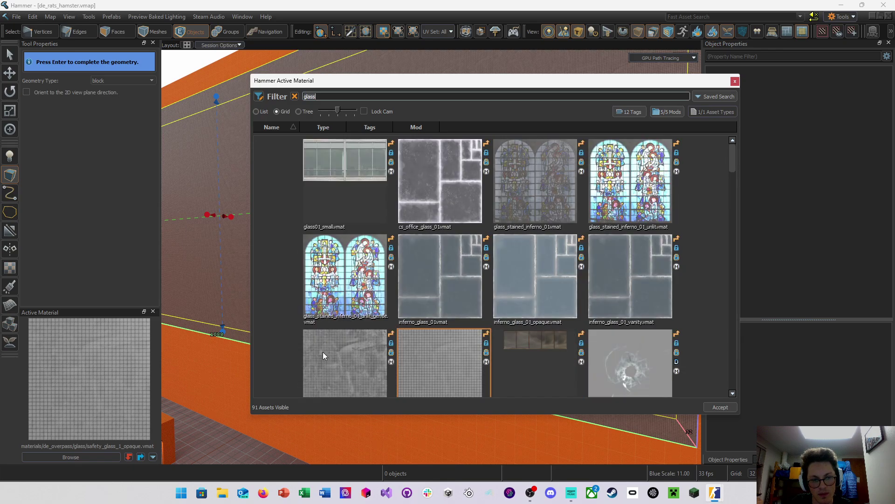
click(322, 352)
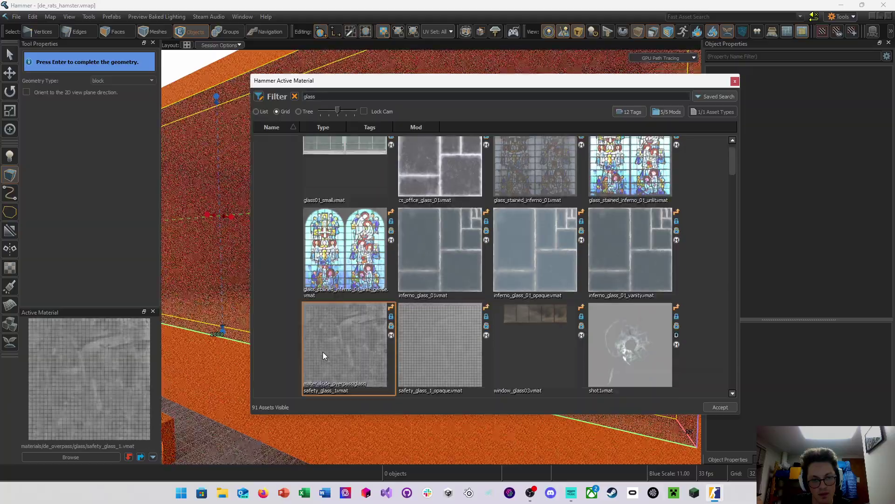
click(736, 81)
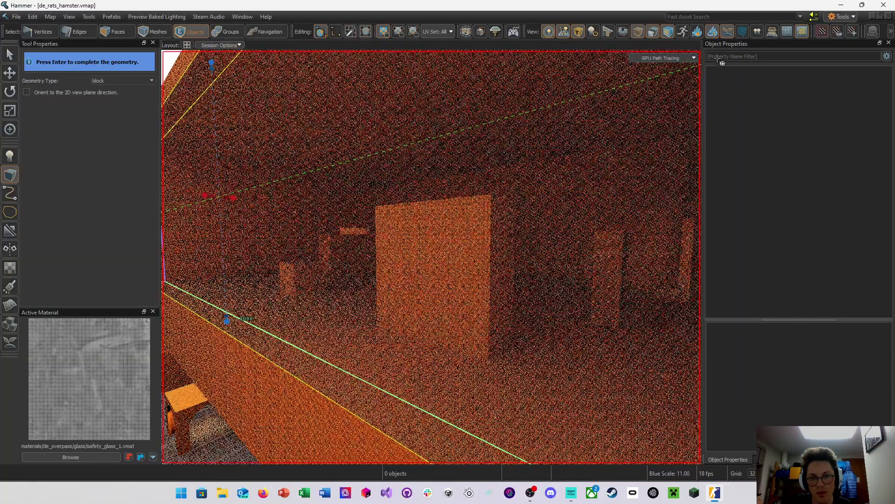
Switch the viewport to All Lighting and inspect the glass wall up close and from across the room
click(664, 58)
click(698, 150)
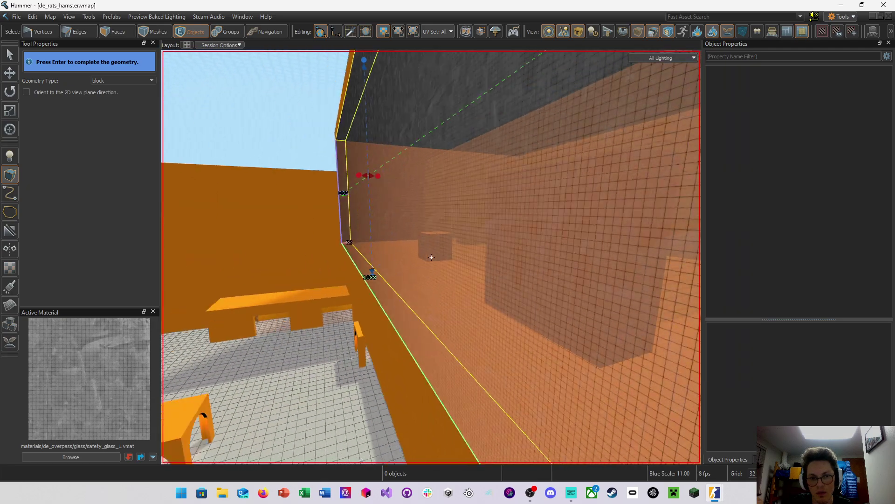
key(d)
right_drag(431, 257, 468, 240)
key(a)
key(d)
key(a)
key(s)
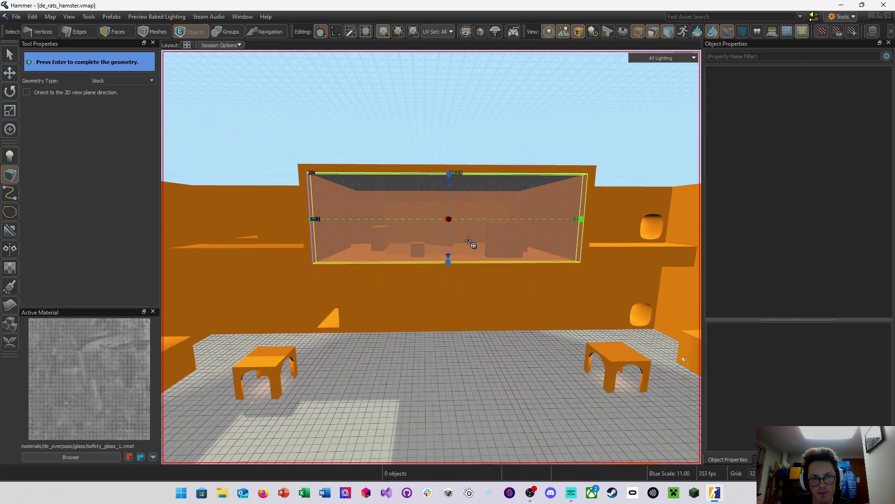
Save the map and complete the geometry of the glass front wall block
key(ctrl+s)
right_drag(448, 303, 431, 257)
key(Return)
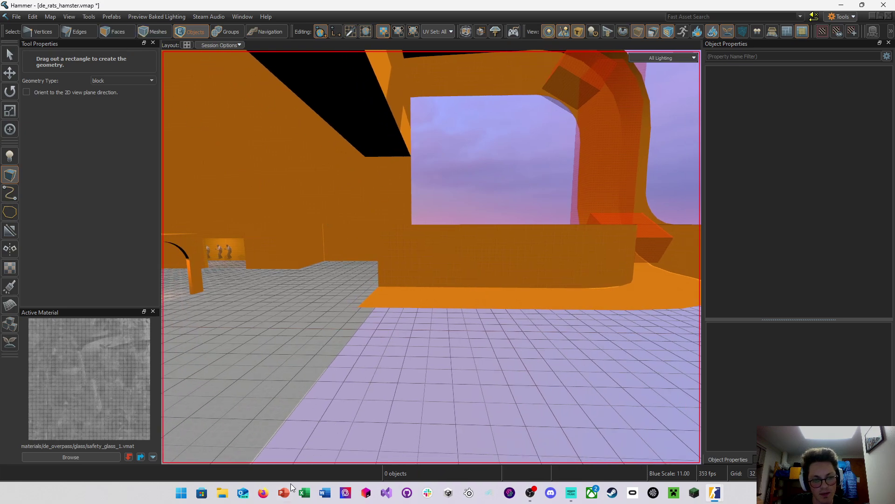
Switch to Firefox and search Google for "hammer editor split mesh into different objects"
click(268, 495)
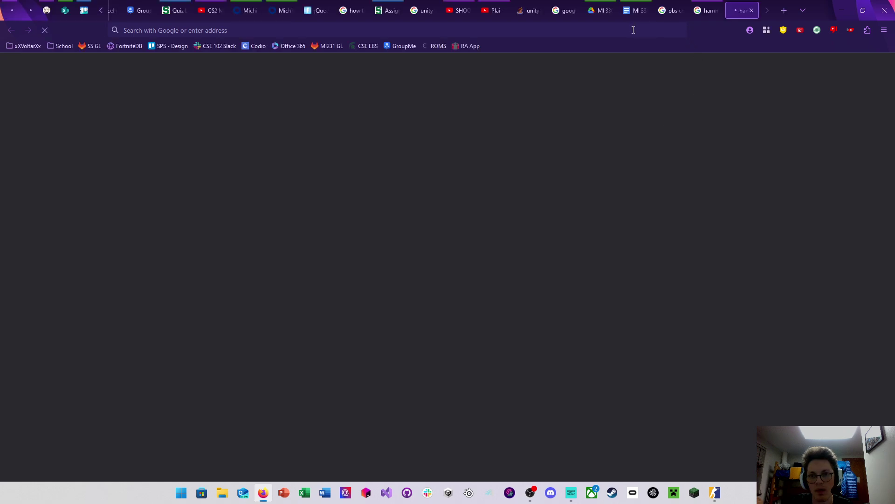
click(634, 30)
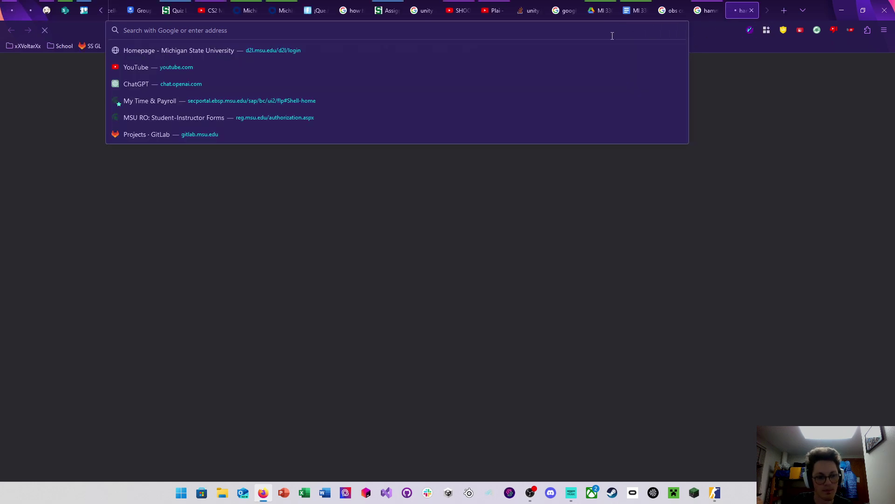
text(hammer editor)
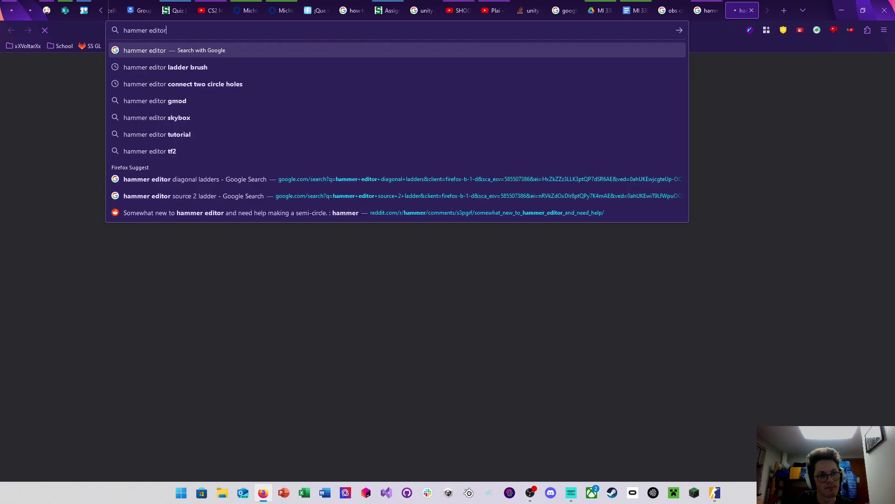
text( split mesh into di)
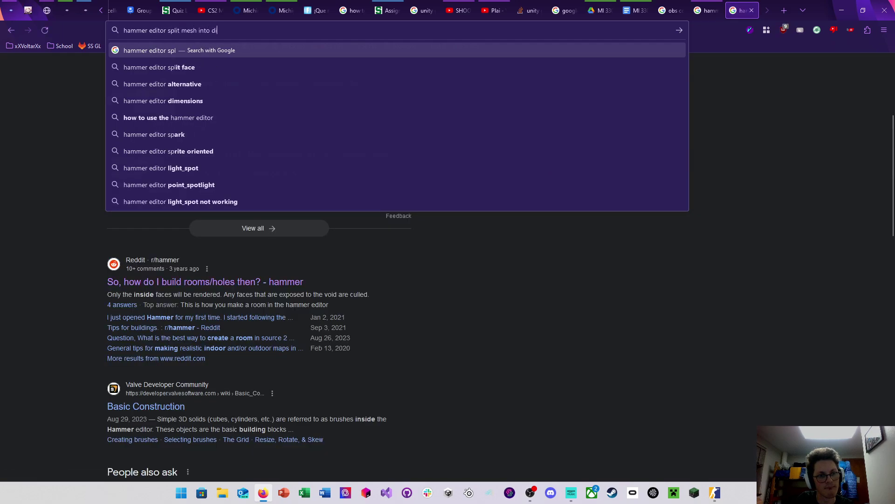
text(bjects)
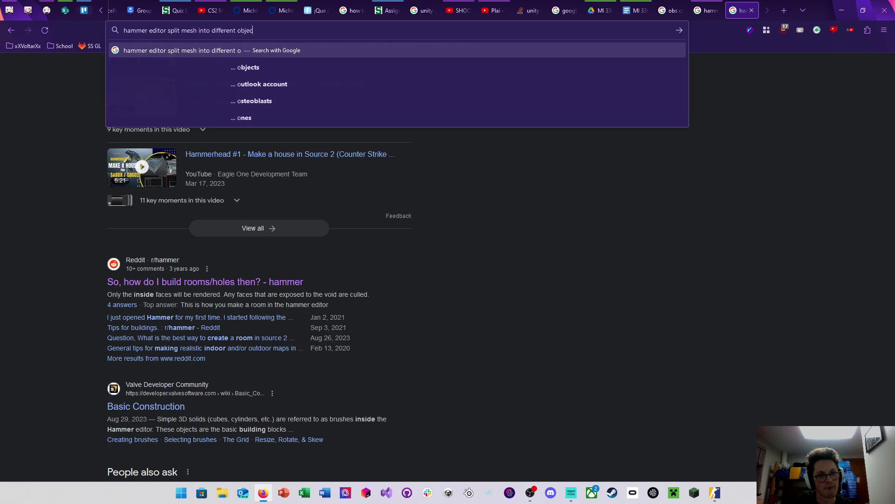
key(Return)
Look through the search results and open the Reddit thread "Cannot select two separate sections of a split hollow block"
scroll(437, 266, down, 3)
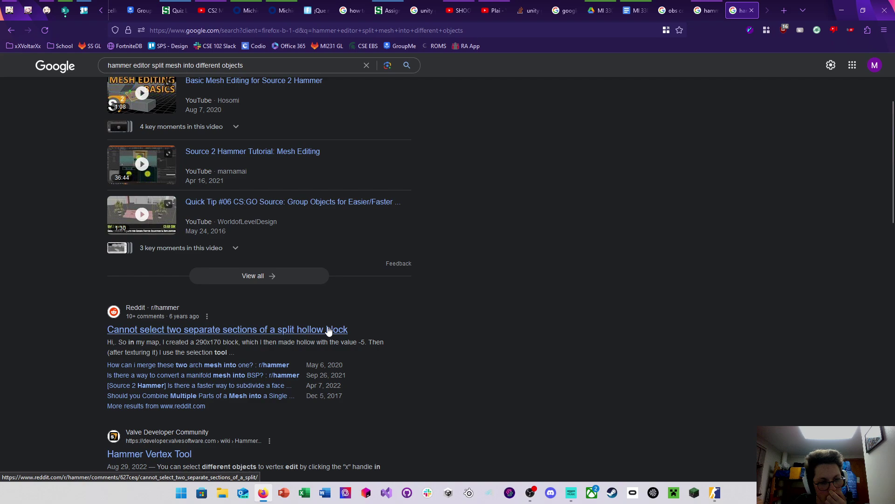
scroll(341, 329, down, 3)
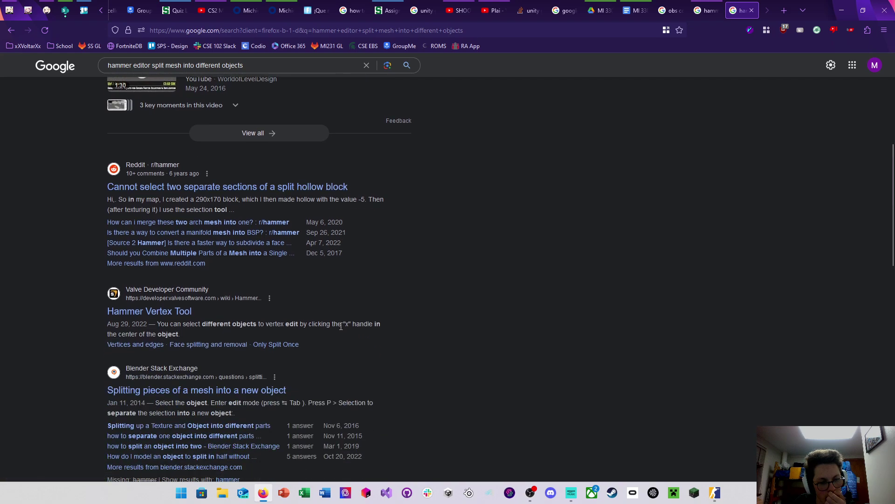
scroll(348, 332, up, 4)
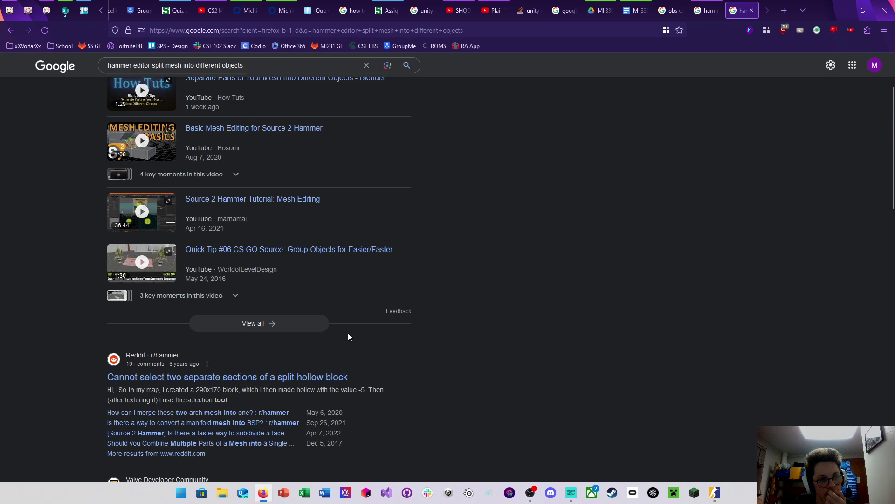
scroll(348, 332, down, 1)
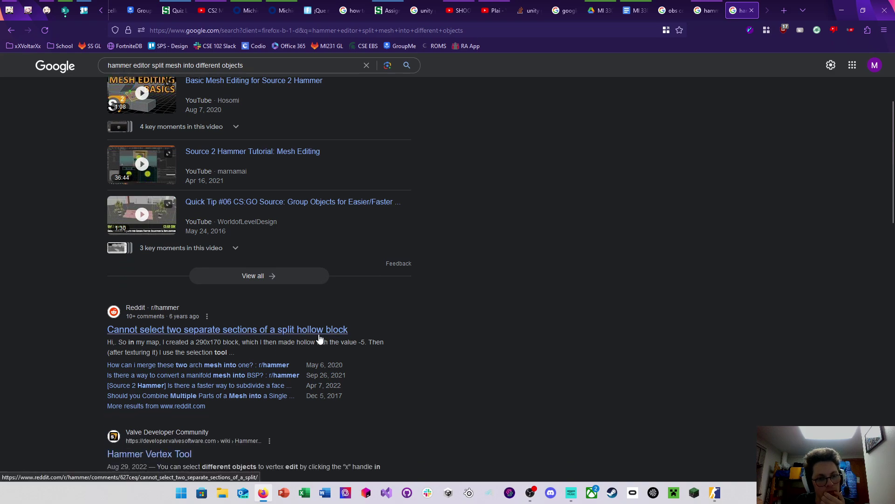
click(319, 335)
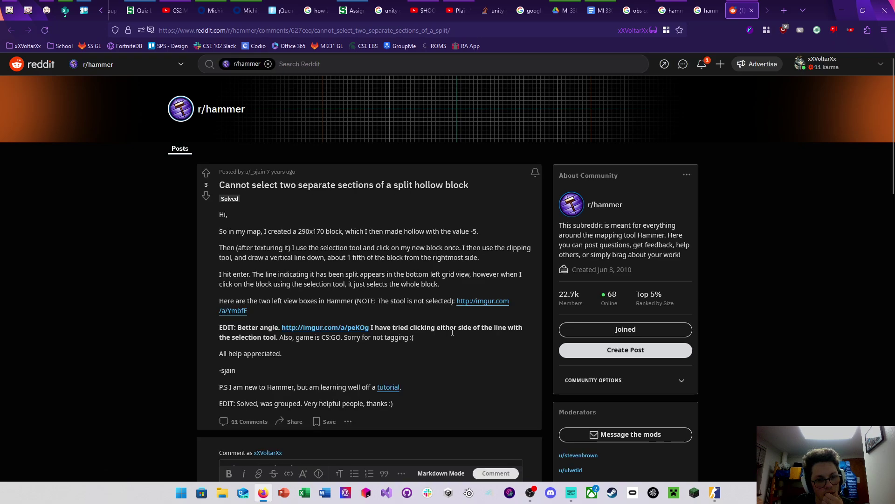
Read the thread's comments, return to the search results, and briefly check the Blender video on separating mesh parts
scroll(467, 340, down, 5)
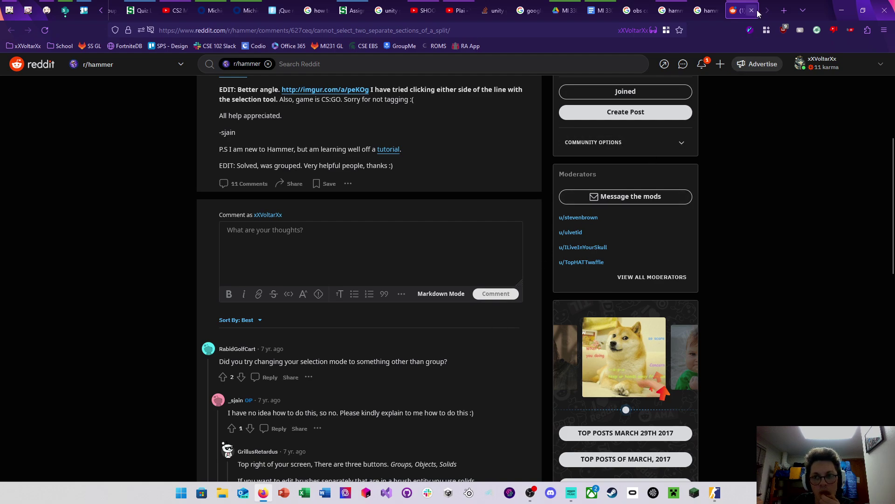
key(alt+Left)
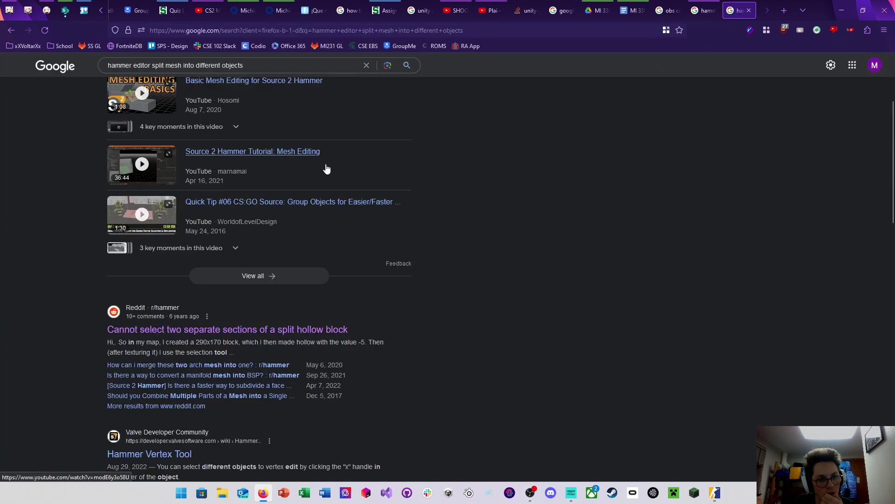
scroll(340, 176, up, 2)
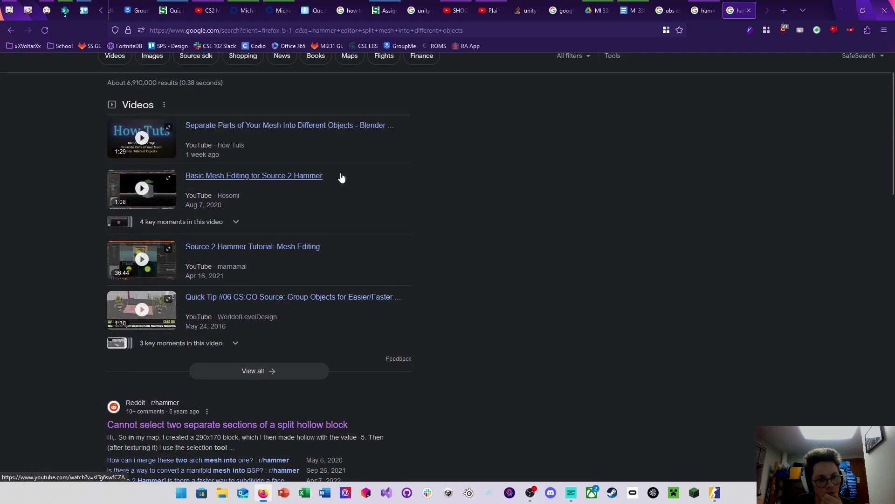
click(354, 126)
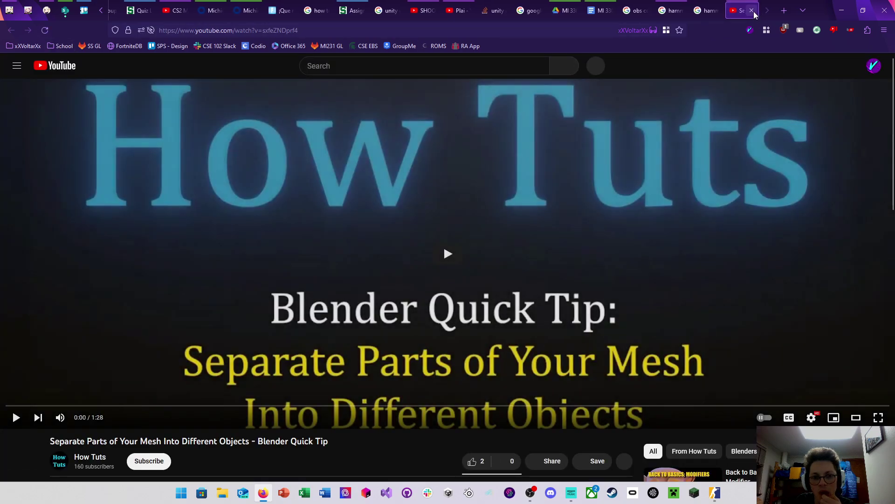
click(752, 10)
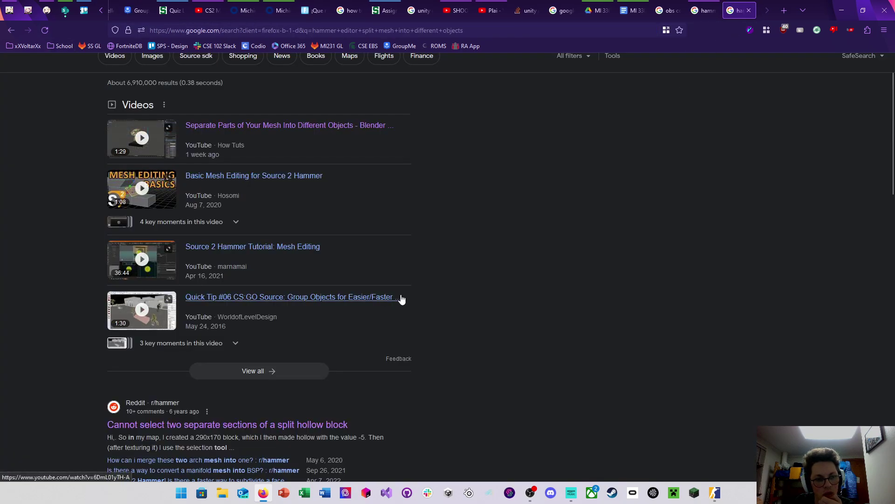
Look through the remaining search results for a page about splitting a mesh in Hammer
scroll(399, 294, down, 8)
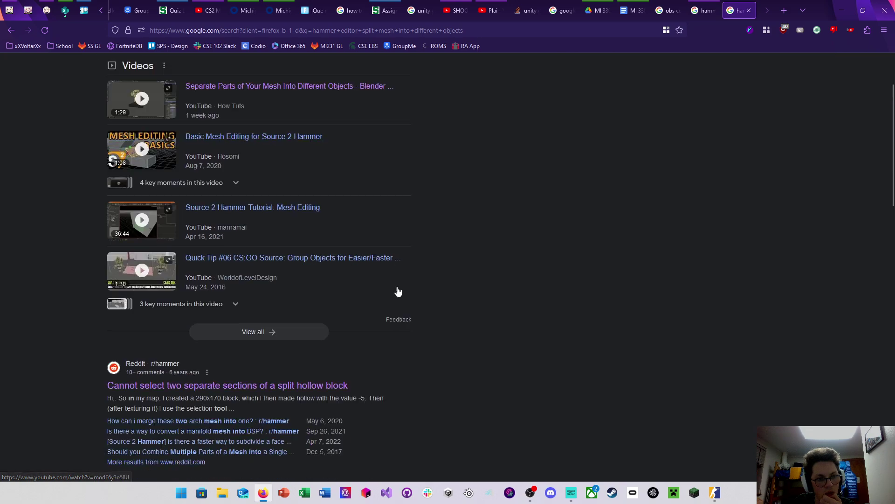
scroll(397, 292, down, 3)
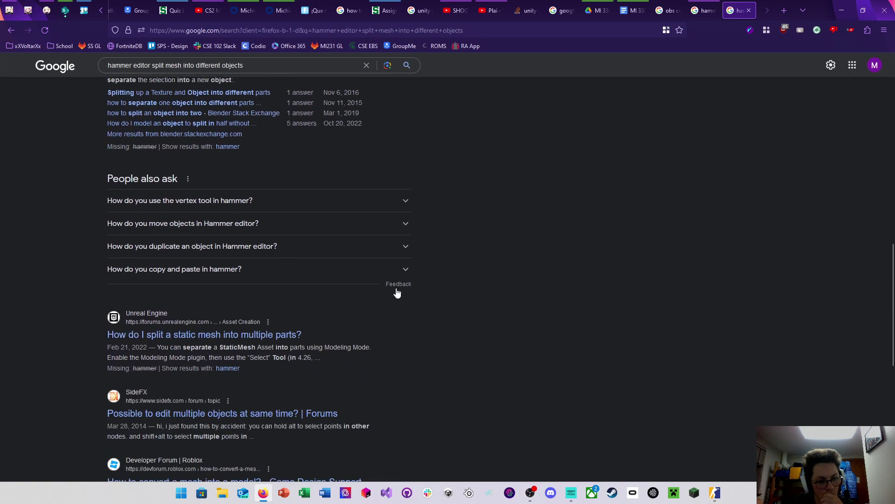
scroll(397, 291, down, 4)
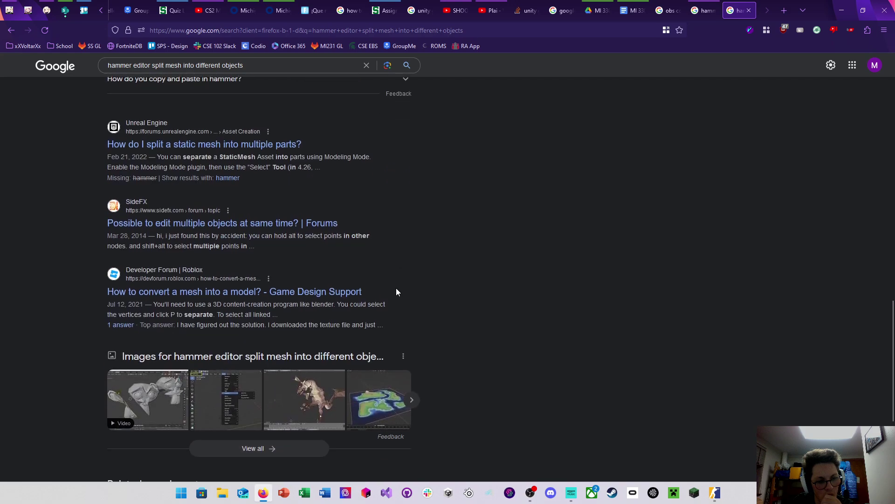
scroll(397, 292, up, 5)
scroll(399, 291, up, 4)
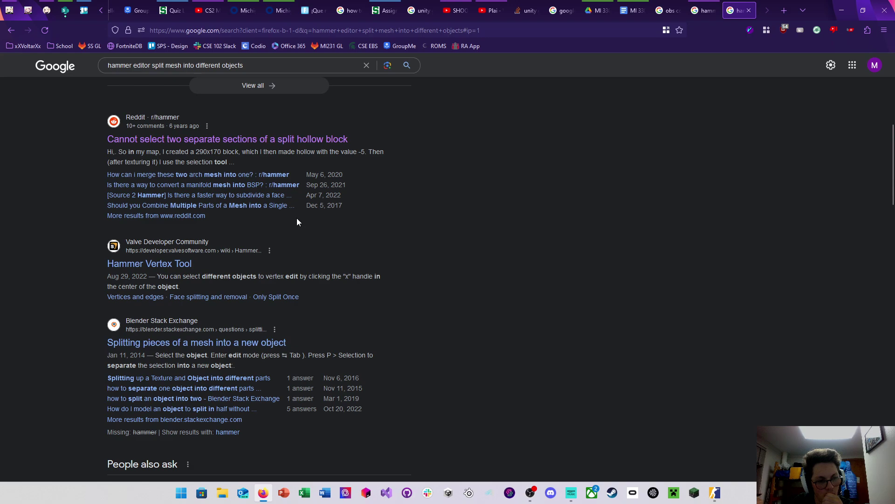
scroll(296, 230, up, 2)
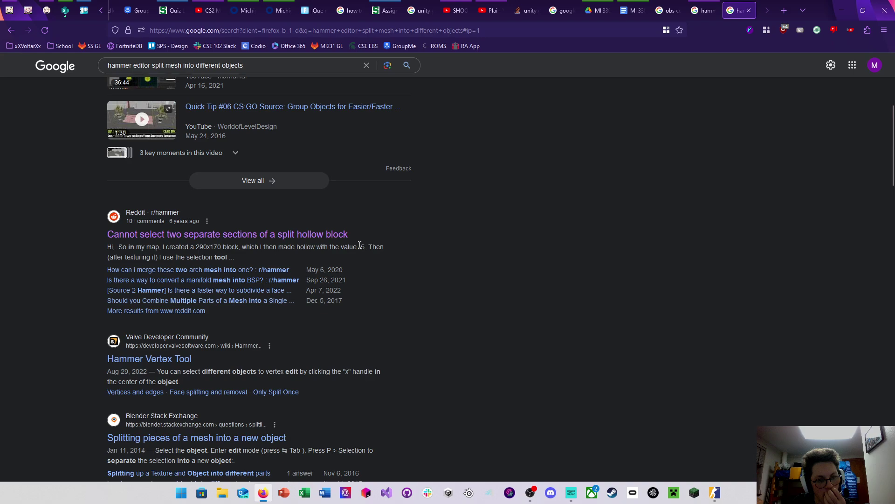
scroll(359, 250, up, 4)
scroll(359, 249, down, 2)
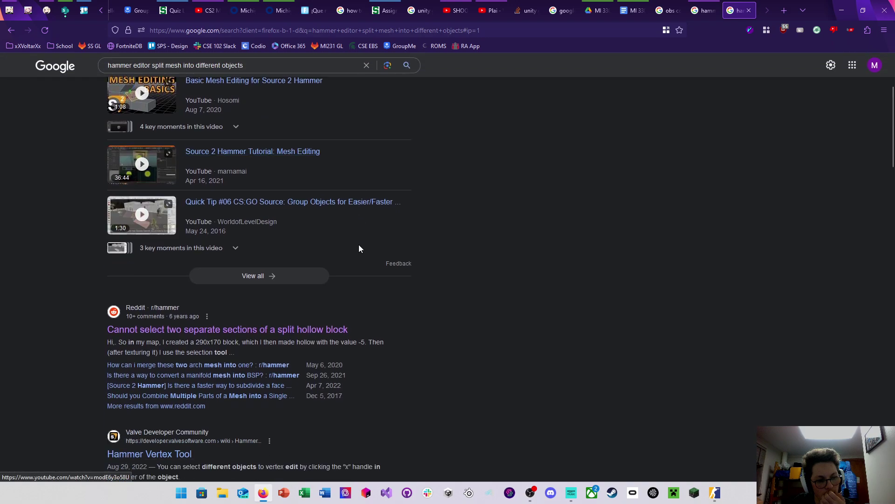
Open the Reddit thread "How can i merge these two arch mesh into one?", skim its replies, and close it
click(275, 367)
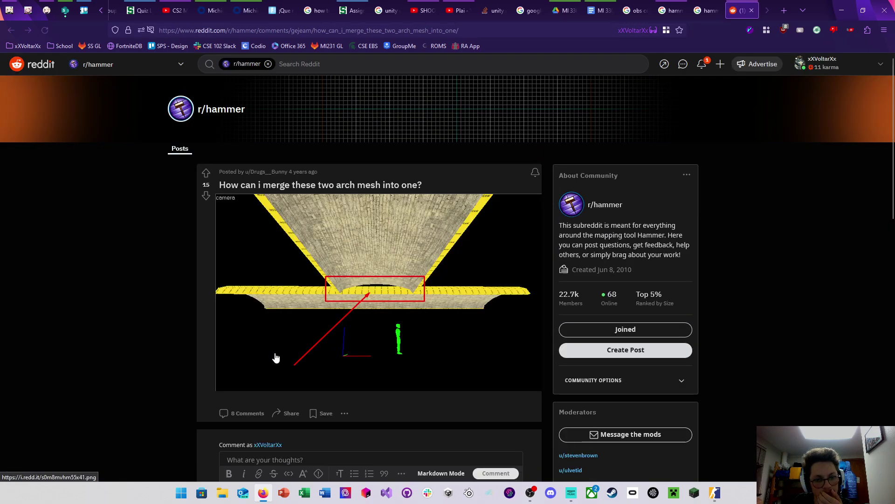
scroll(281, 324, down, 5)
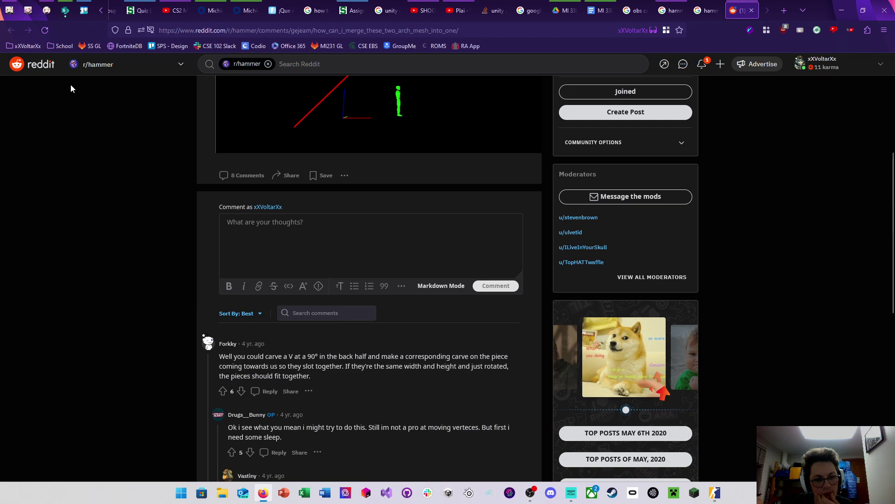
click(752, 10)
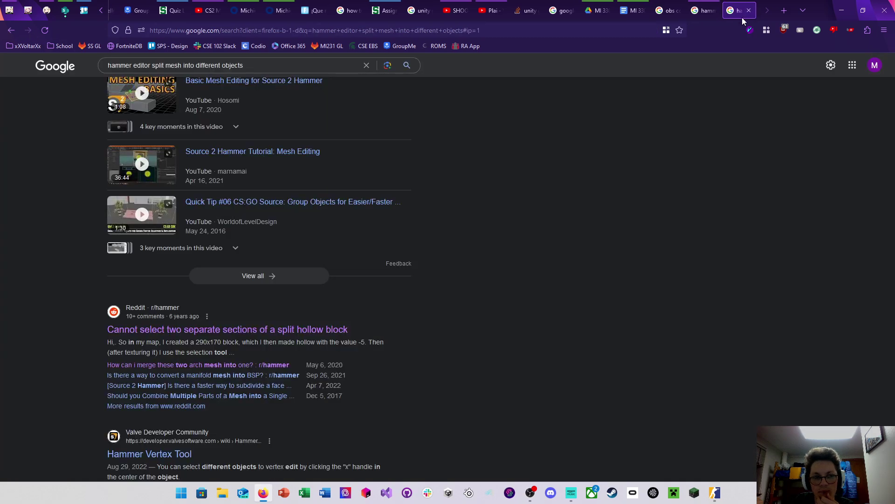
Open the video "Source 2 Hammer Tutorial: Mesh Editing" and skim its first ten minutes for a mesh-splitting technique
scroll(309, 259, up, 2)
click(301, 252)
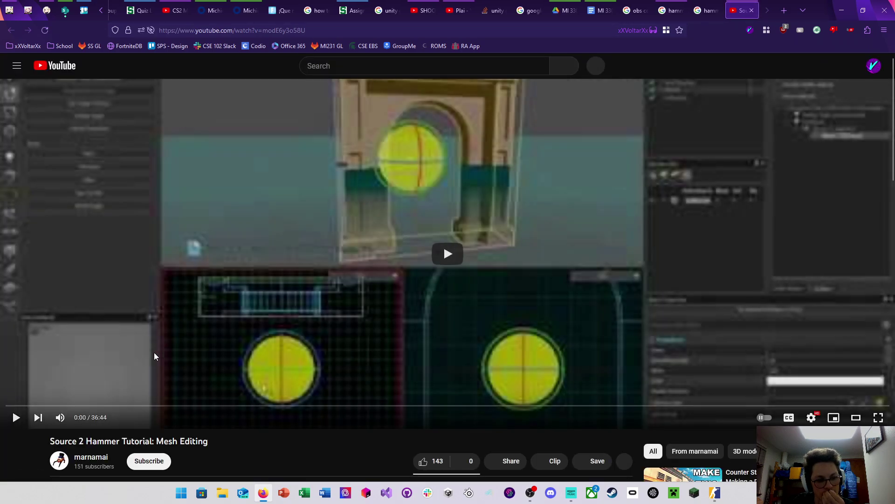
click(175, 329)
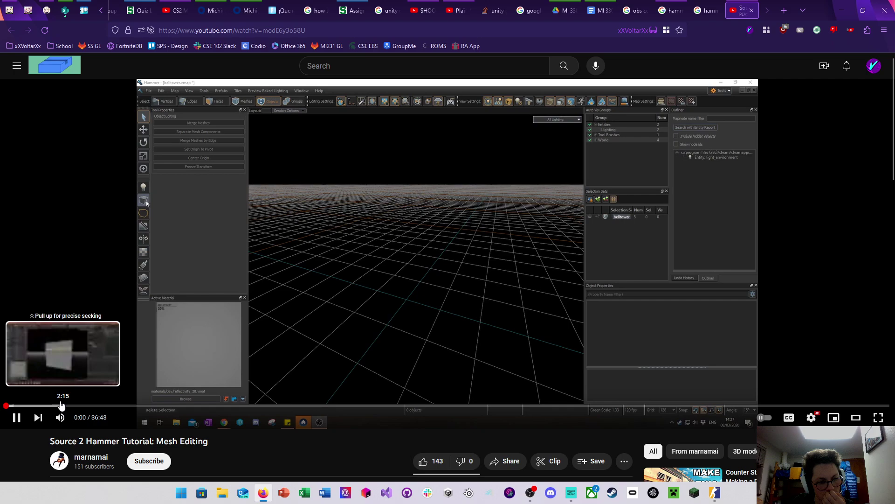
click(117, 405)
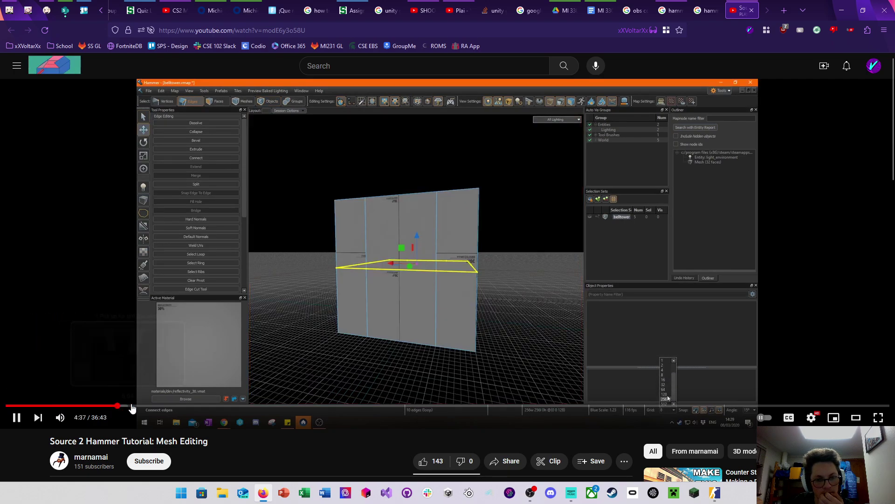
click(168, 405)
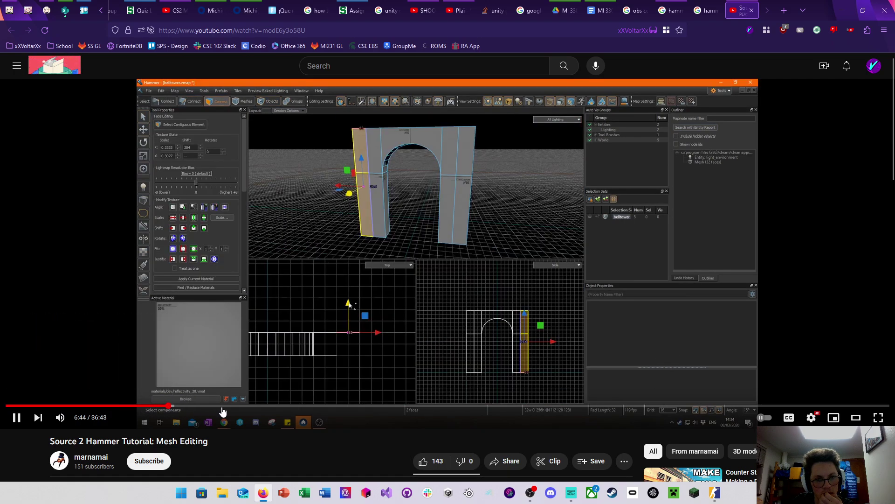
click(232, 406)
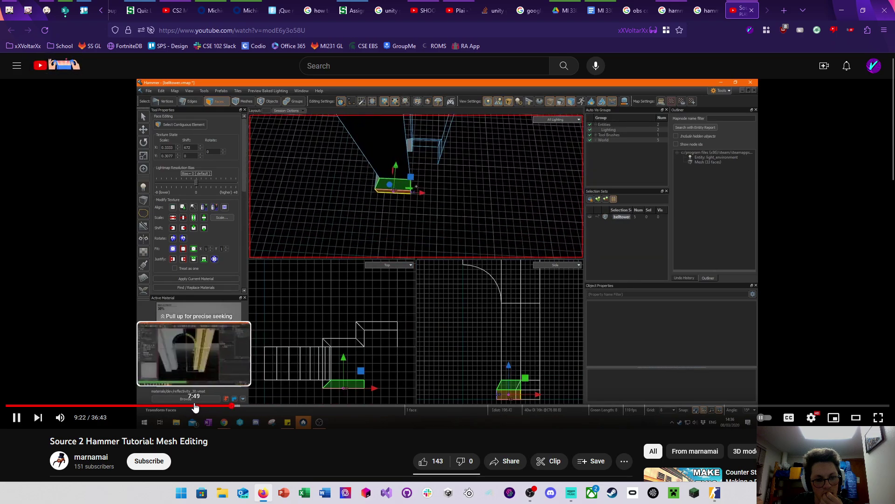
click(195, 406)
click(169, 406)
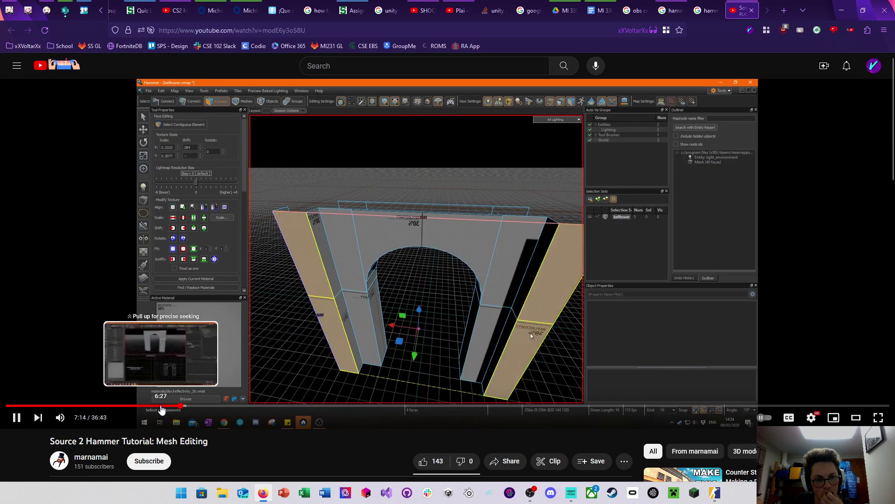
click(131, 406)
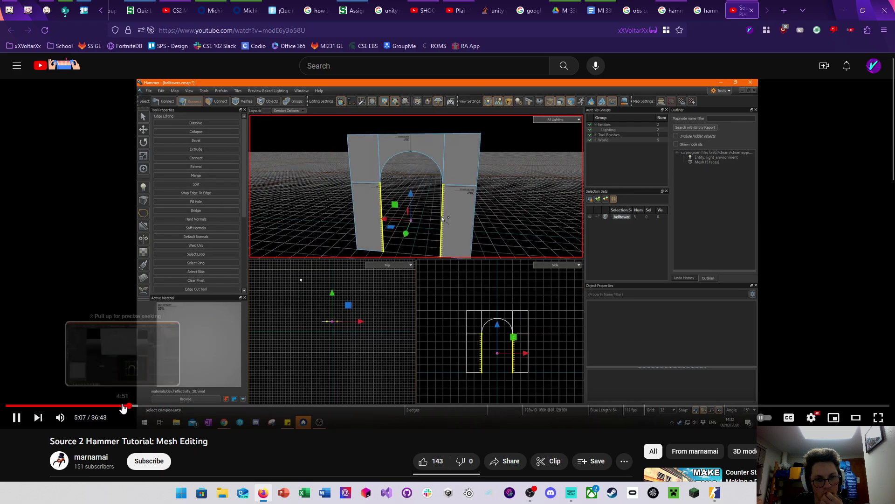
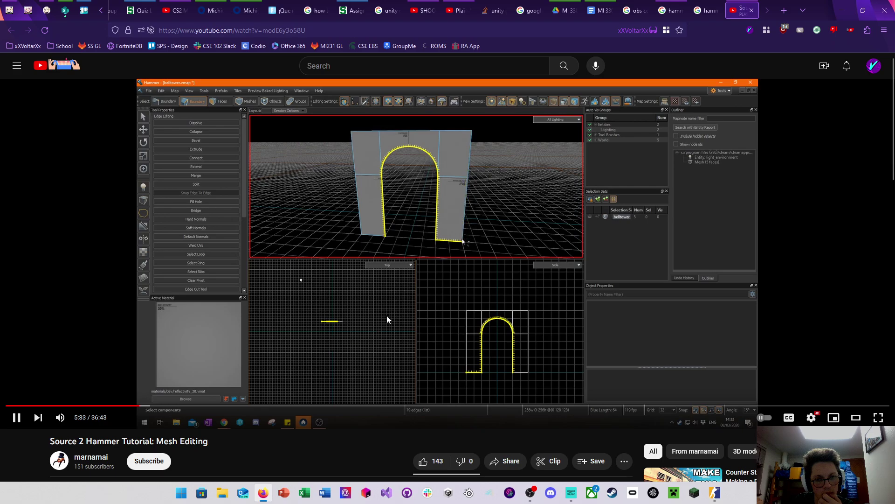
click(399, 290)
Close the tutorial video and switch back to Hammer
click(751, 10)
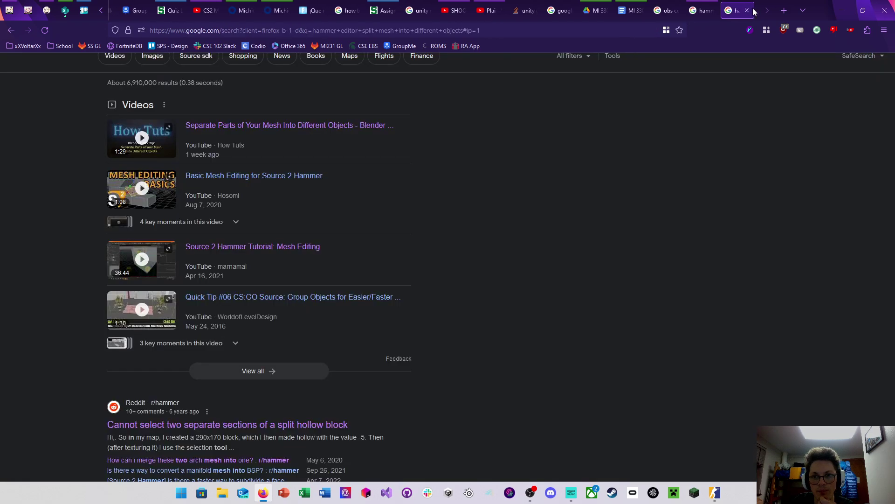
click(842, 10)
key(z)
key(w)
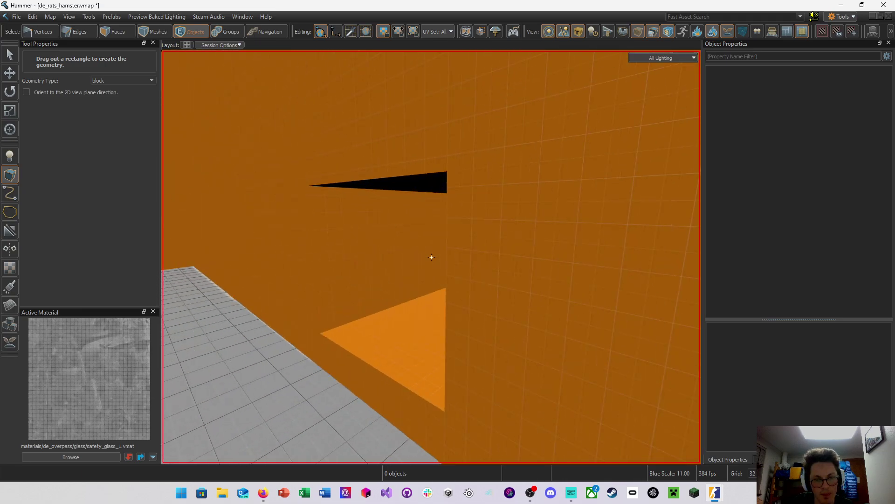
Try selecting three floor and wall faces of the open orange channel in face selection mode
click(119, 31)
click(378, 235)
right_drag(378, 235, 430, 256)
key(w)
click(310, 242)
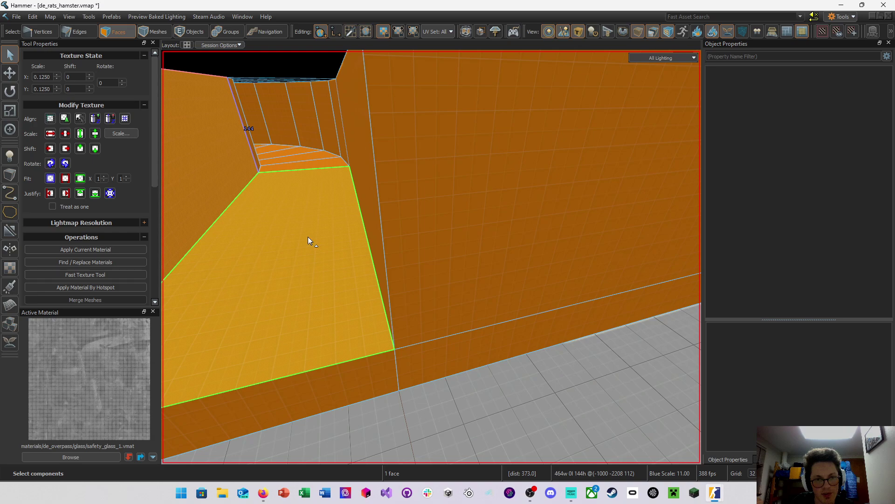
ctrl+click(362, 172)
mouse_move(362, 172)
right_down()
mouse_move(431, 257)
mouse_move(364, 161)
right_up()
key(d)
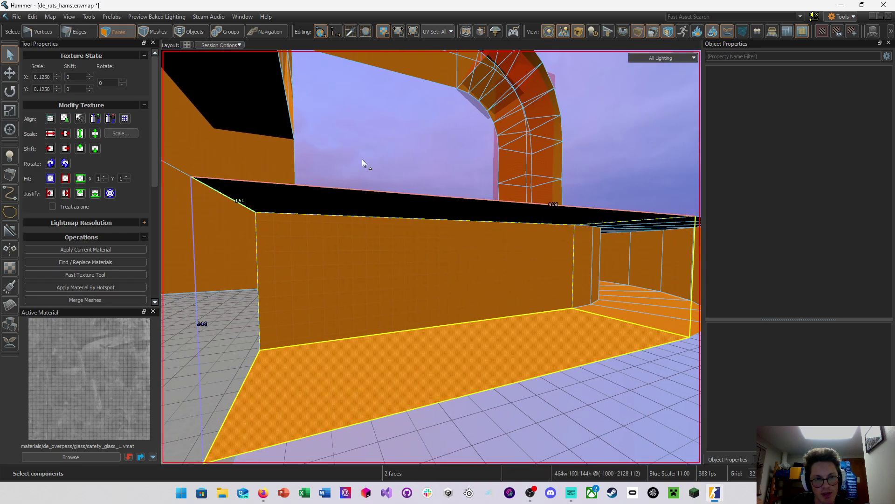
ctrl+click(372, 204)
right_drag(483, 224, 431, 257)
key(d)
click(669, 58)
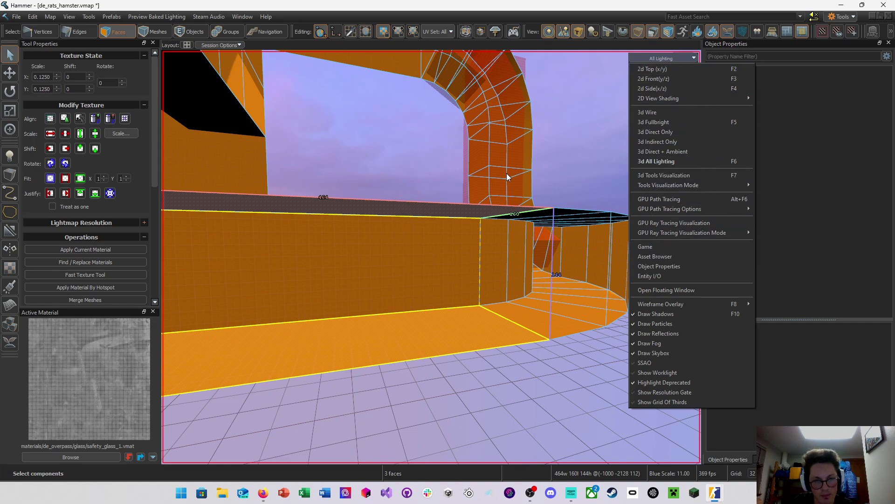
click(578, 139)
Show the four-view layout and box-select the faces of the U-shaped tunnel in the Side view
key(shift+z)
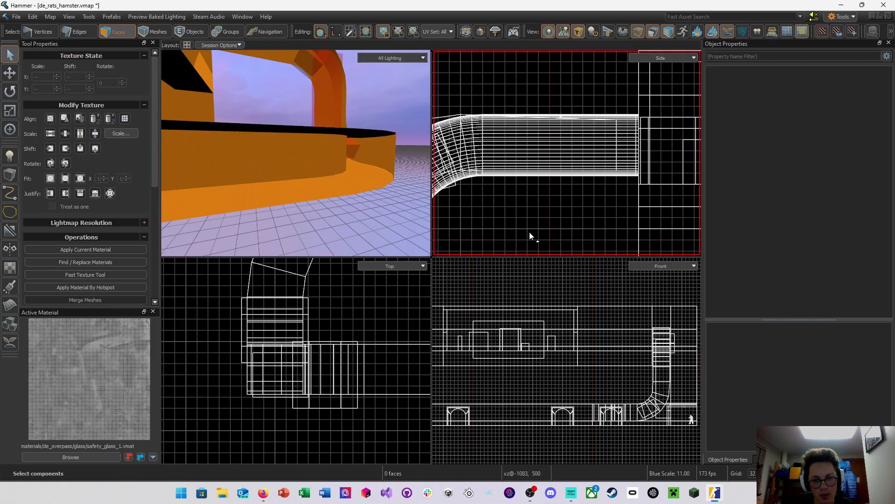
scroll(544, 189, down, 1)
scroll(545, 188, down, 5)
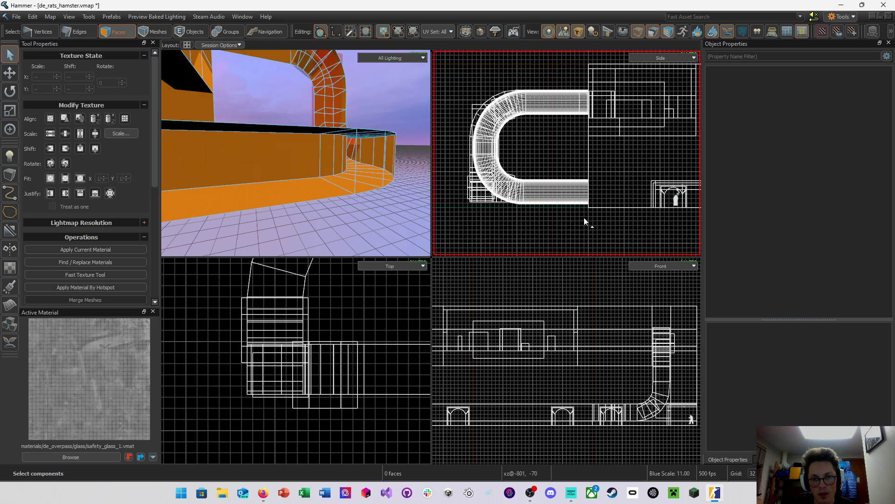
drag(586, 210, 556, 86)
drag(464, 69, 463, 69)
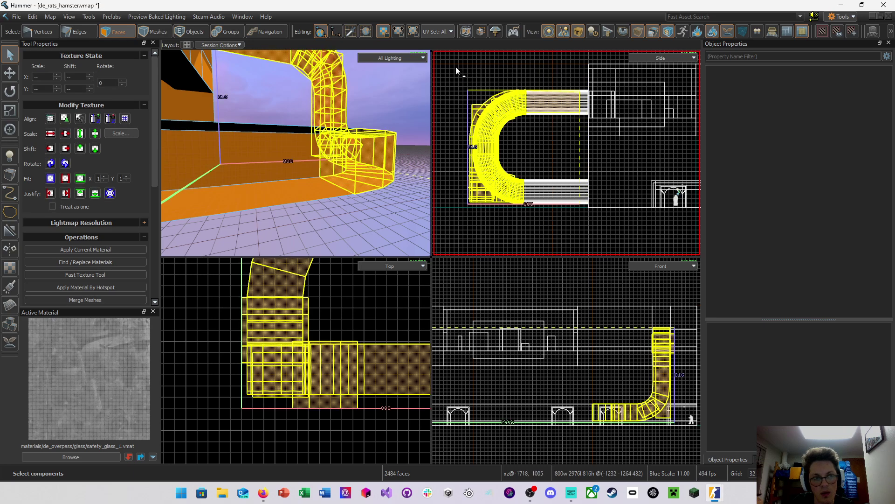
Switch to edge selection, box-select the U-shaped tunnel's edges in the Side view, and inspect them up close in 3D
click(80, 32)
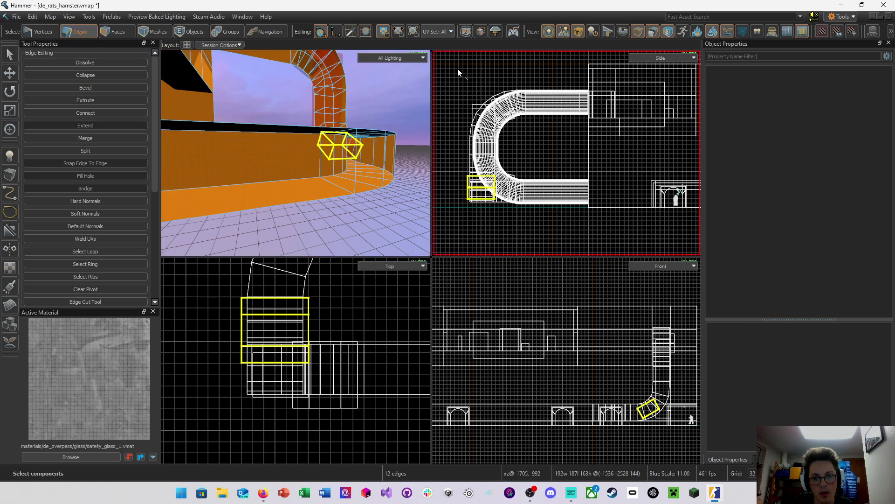
drag(458, 68, 588, 231)
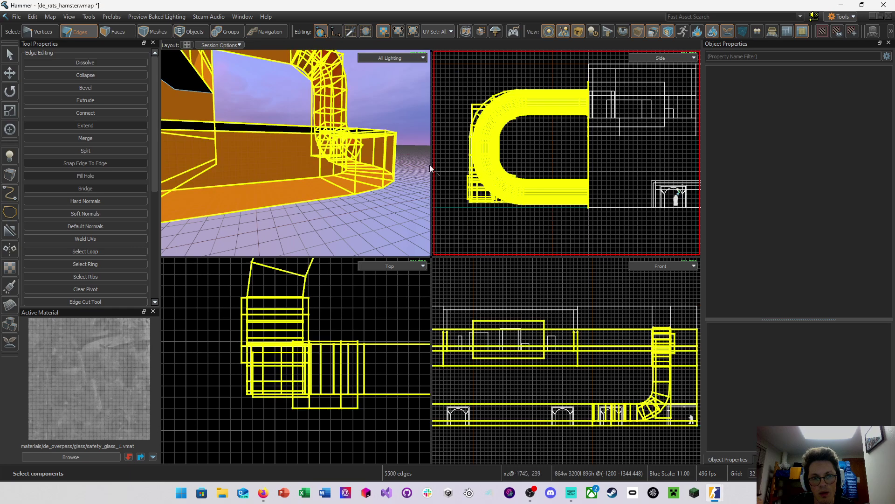
click(573, 227)
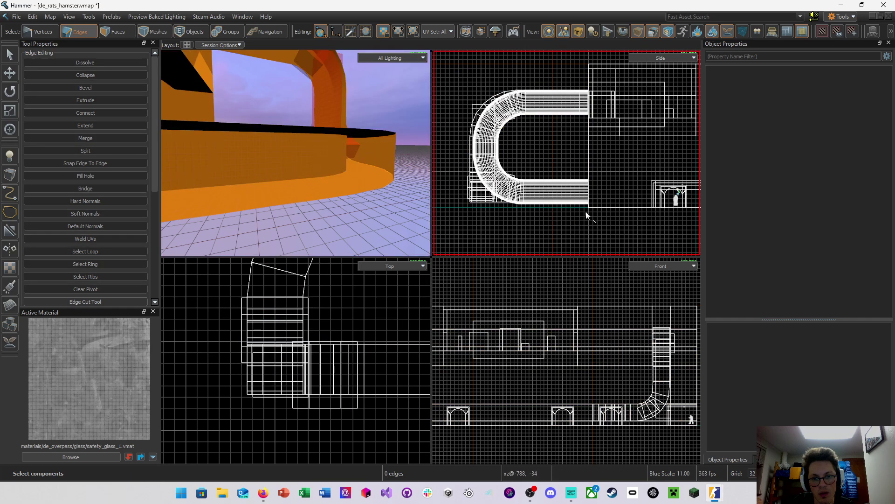
drag(585, 215, 468, 60)
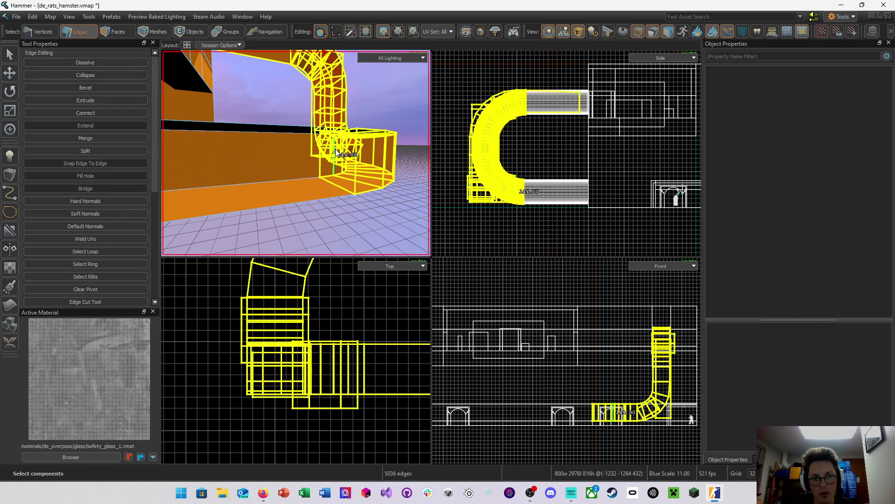
key(z)
key(w)
right_drag(295, 153, 295, 153)
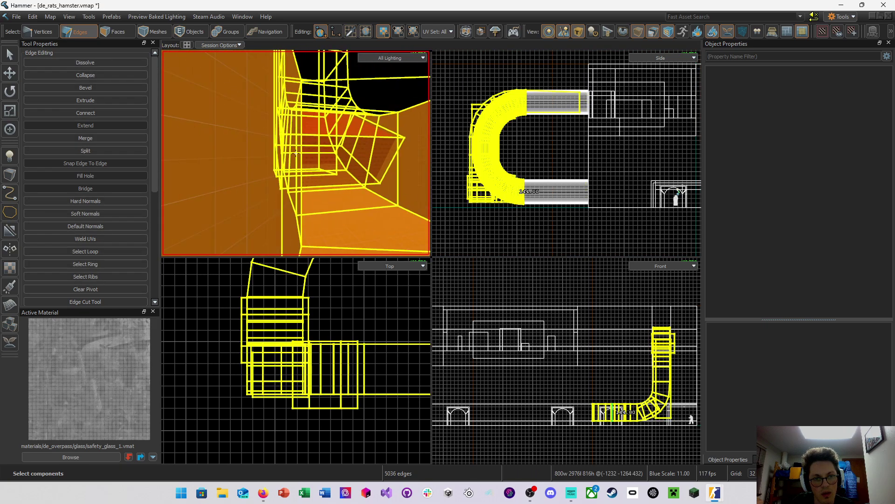
Switch to mesh selection, go on to object selection, and select the small mesh at the U-shaped tunnel's lower bend in 3D
click(159, 35)
right_drag(296, 153, 296, 153)
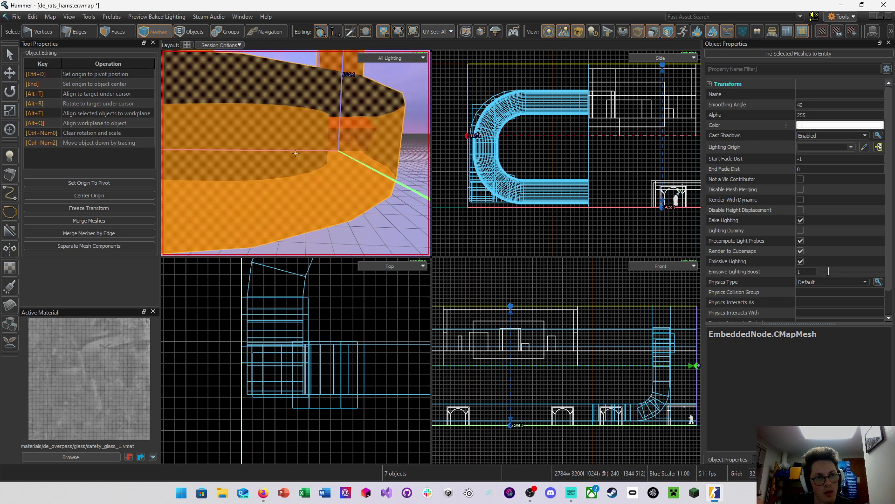
click(194, 32)
click(358, 135)
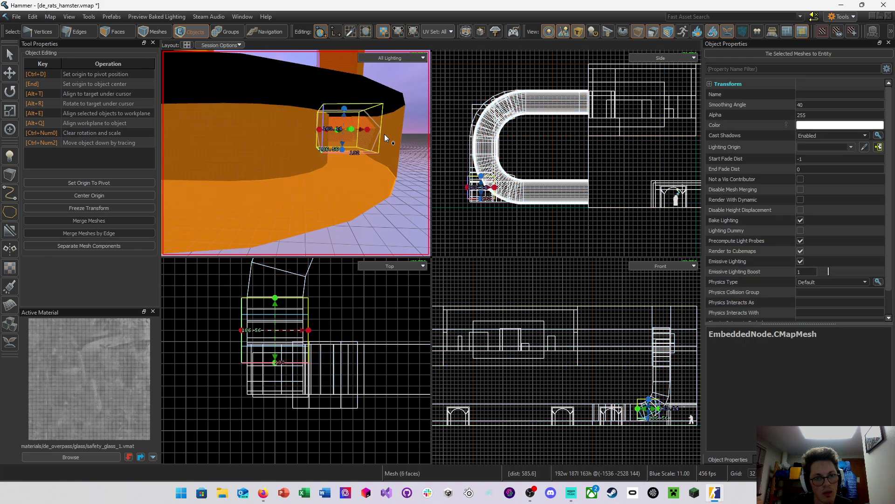
right_drag(296, 153, 293, 146)
click(399, 58)
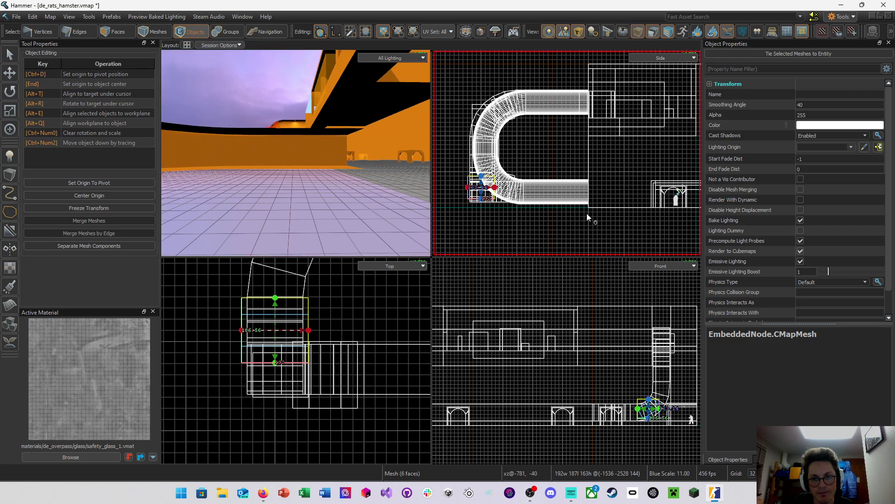
Box-select the U-shaped tunnel's objects in the Side view, switch to face selection, and clear the selection
drag(588, 214, 461, 75)
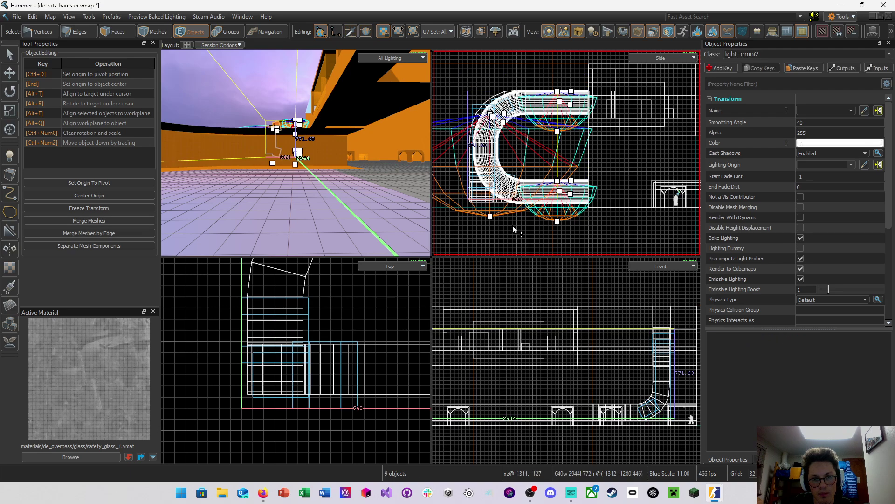
click(125, 33)
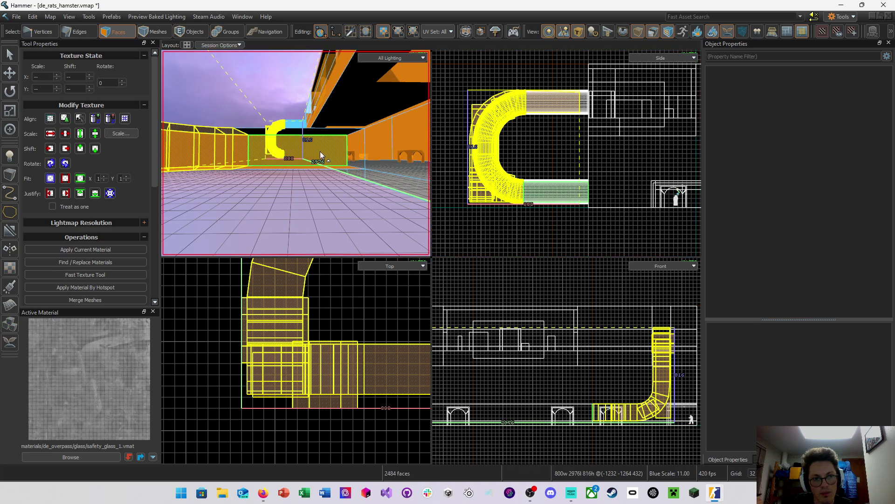
right_drag(319, 160, 295, 153)
click(356, 113)
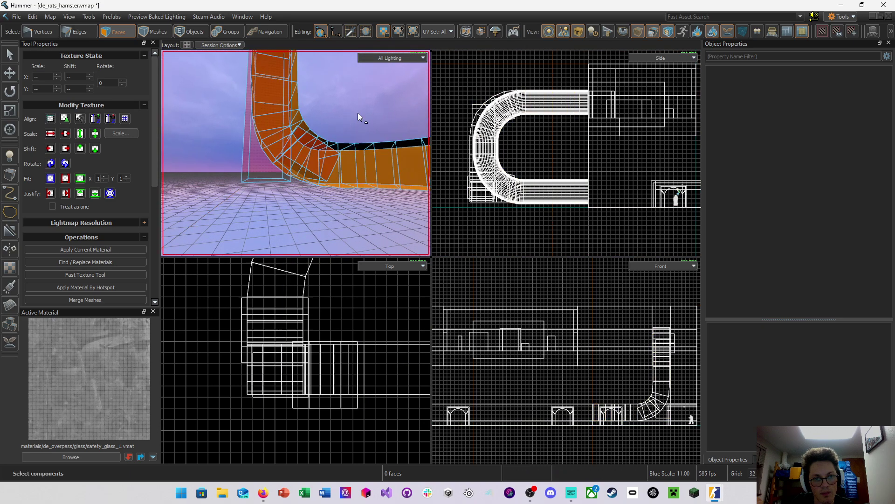
Search the 3D view's commands for "hide" to check the available hide options and their shortcuts
right_click(297, 135)
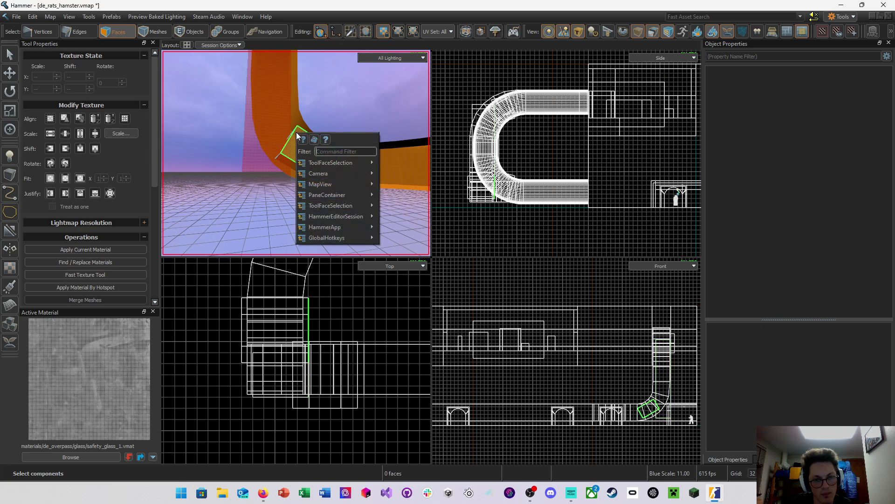
text(hide)
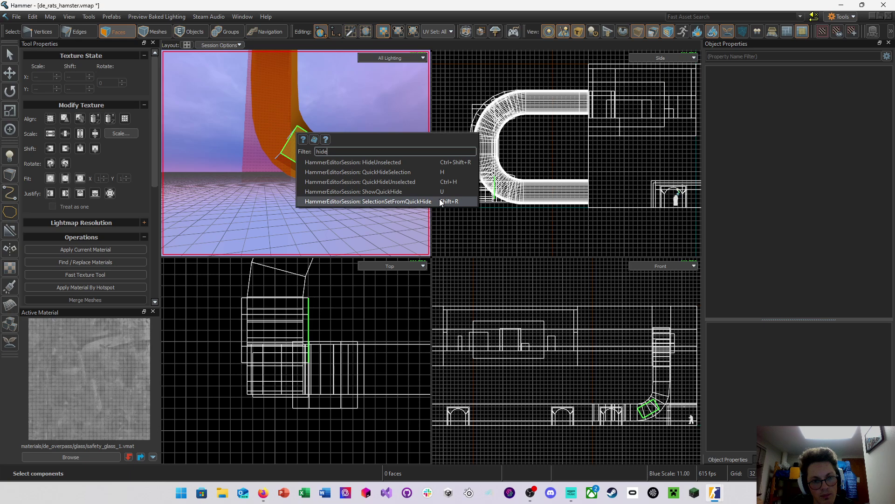
click(259, 96)
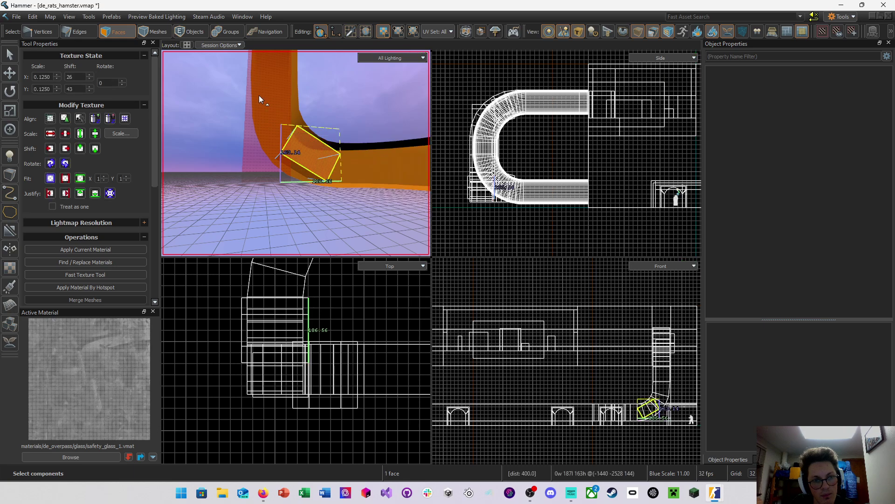
Select the three faces covering the tunnel's lower bend, tall side and upper section, and quick-hide them
click(282, 114)
ctrl+click(308, 145)
right_drag(308, 145, 366, 117)
ctrl+click(289, 89)
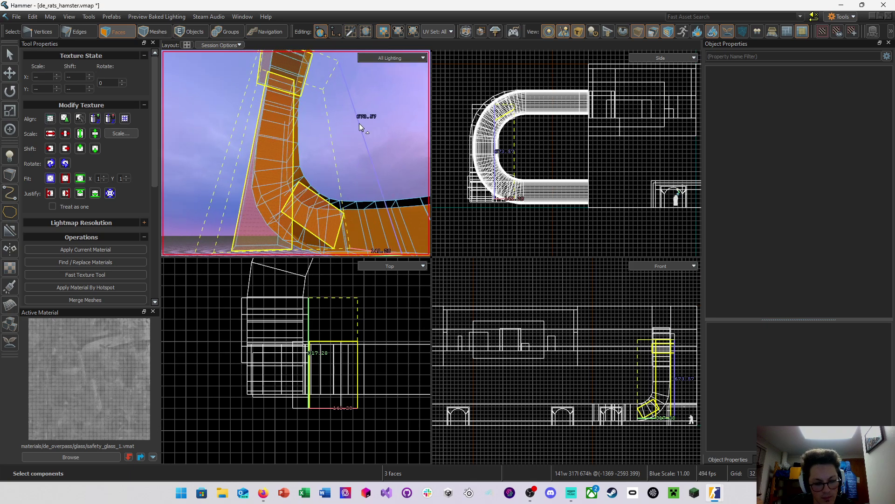
key(h)
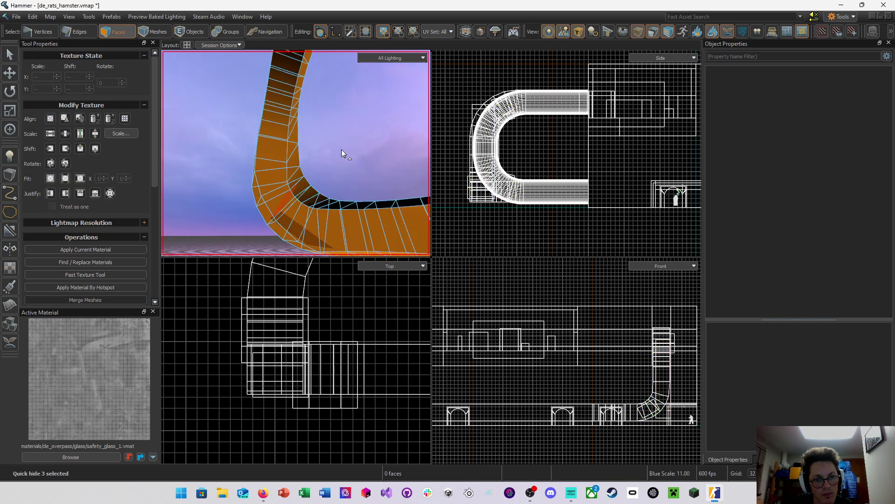
Look up the hide commands again and try QuickHideUnselected on the tunnel with no faces selected
right_drag(351, 124, 295, 153)
key(d)
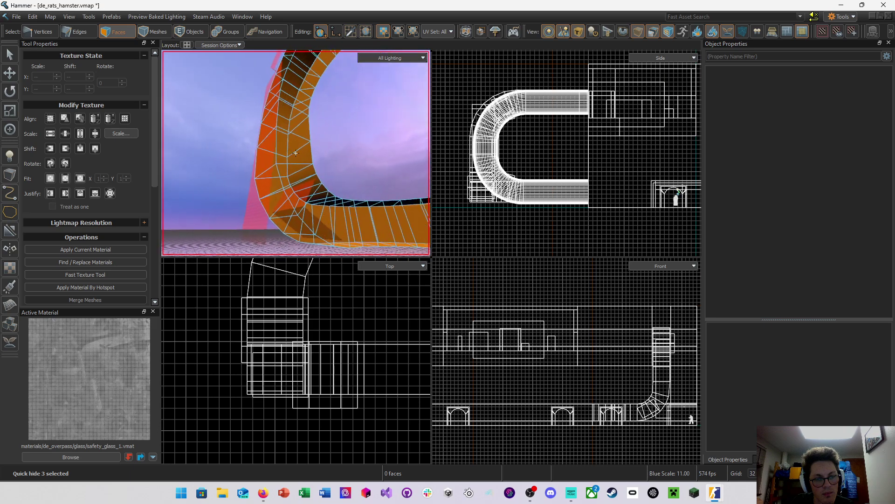
right_click(351, 125)
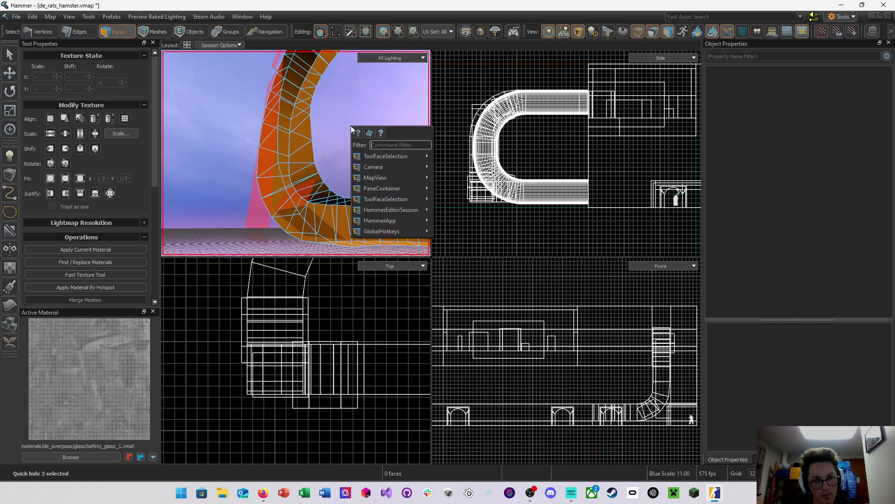
text(hide)
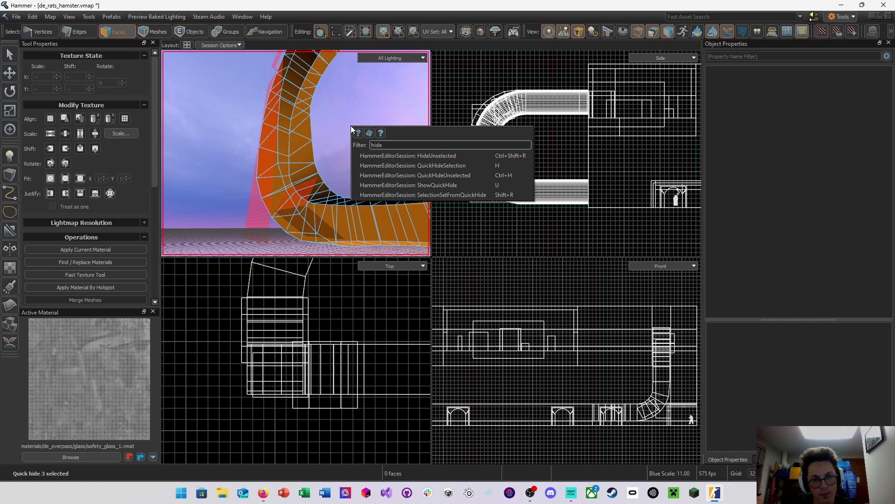
key(Escape)
key(ctrl+h)
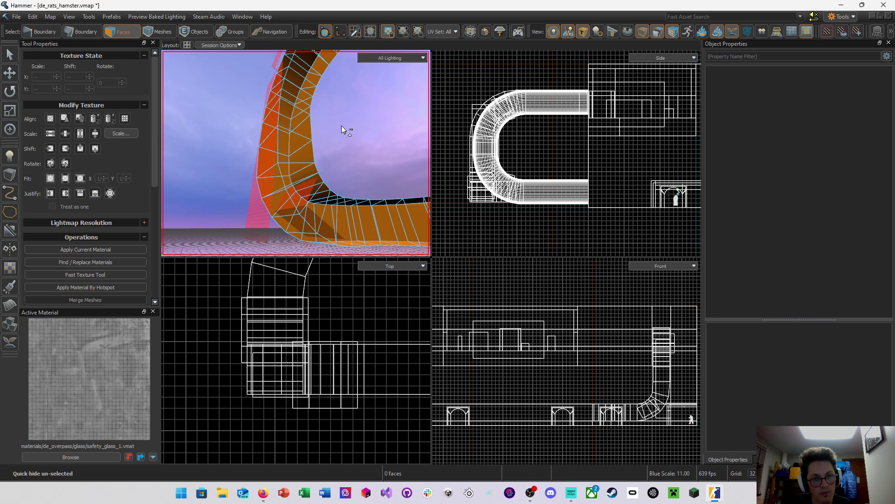
Select the tall flat face beside the tunnel's curve in the 3D view and quick-hide it
click(270, 153)
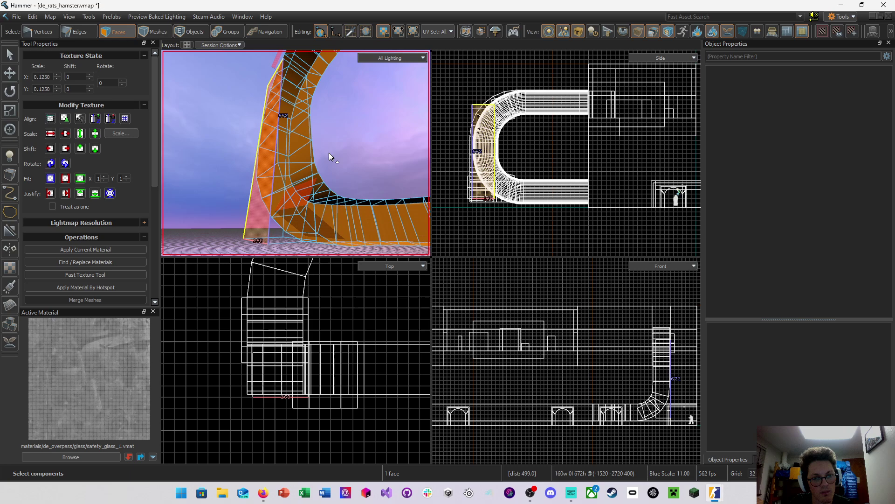
key(shift+h)
key(h)
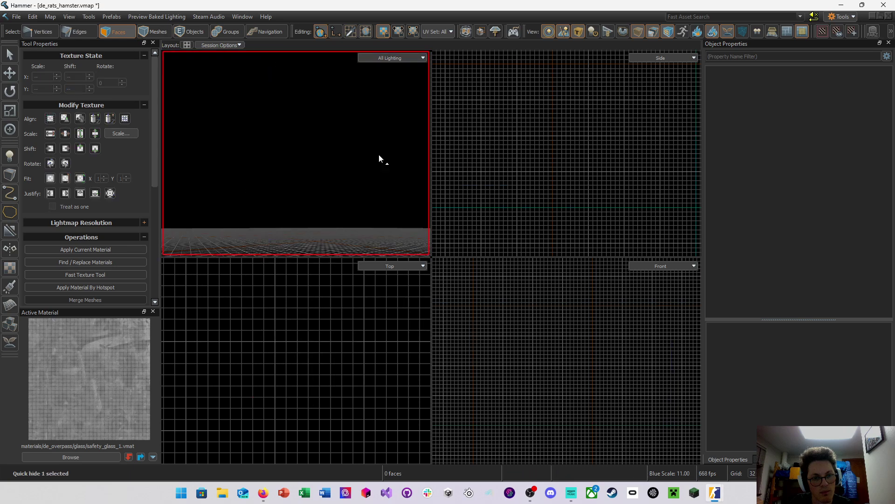
key(z)
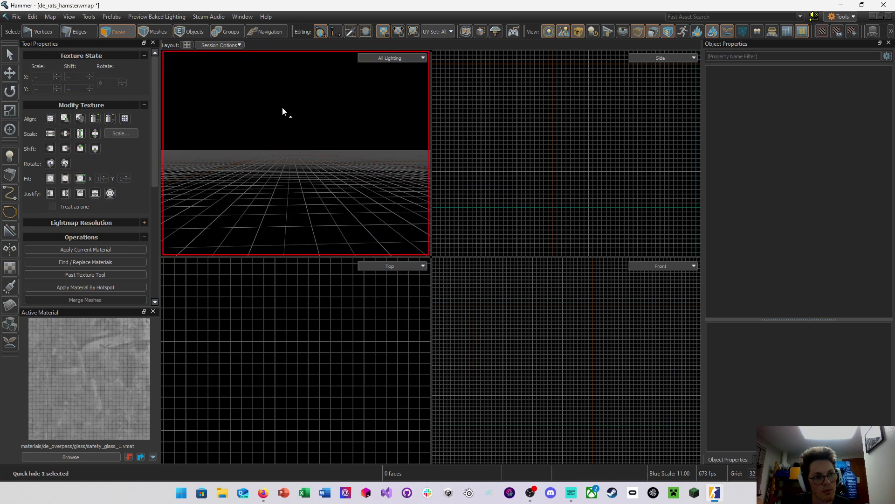
Save the map and search the 3D view's commands for "hide" to find the one that restores hidden geometry
key(ctrl+s)
right_click(326, 111)
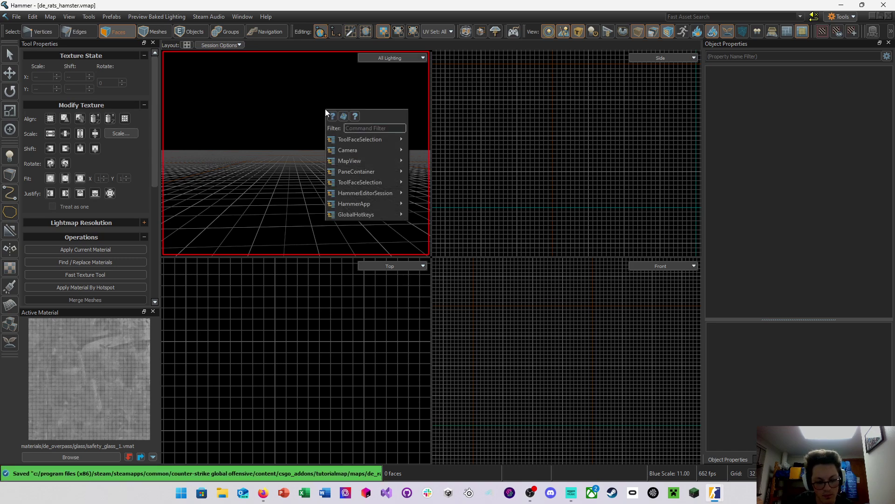
text(hide)
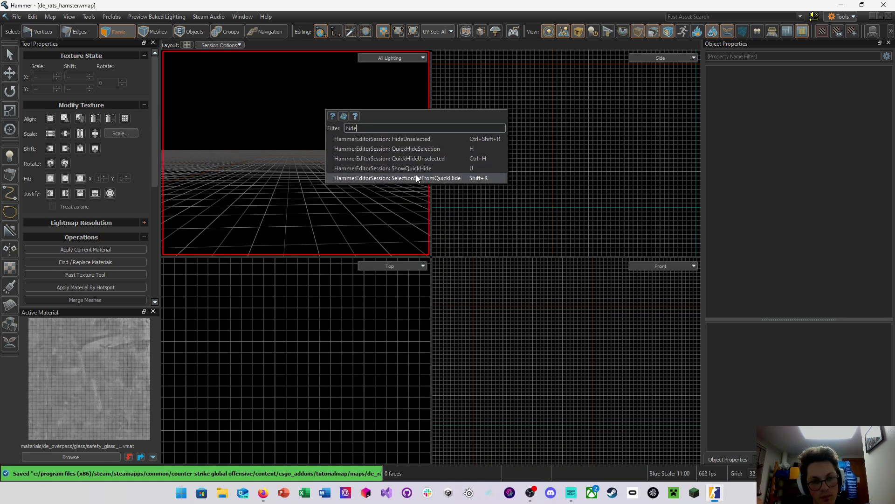
Try the QuickHideUnselected and HideUnselected commands in the 3D view, and filter the available commands for "hide" again
click(445, 159)
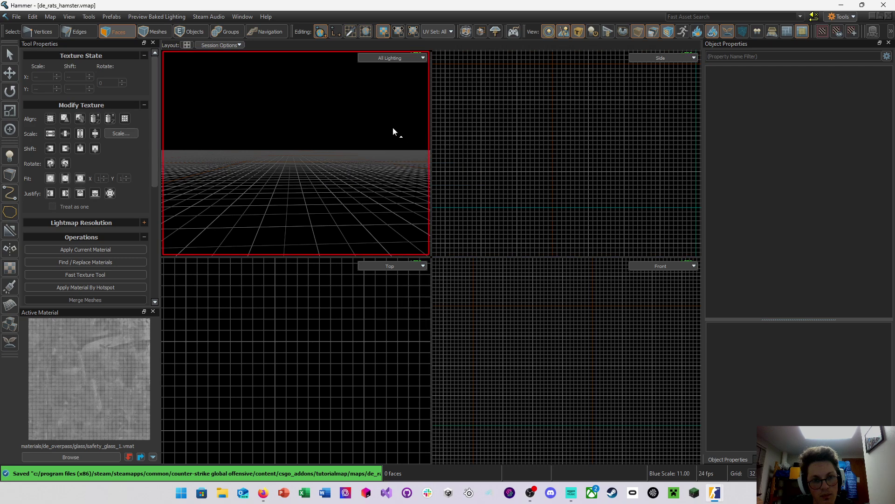
right_click(380, 97)
mouse_move(414, 126)
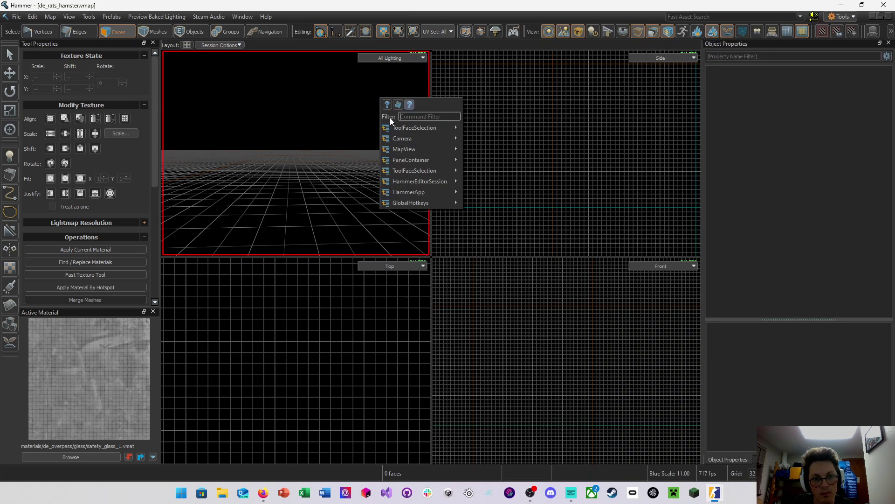
key(Escape)
right_click(407, 117)
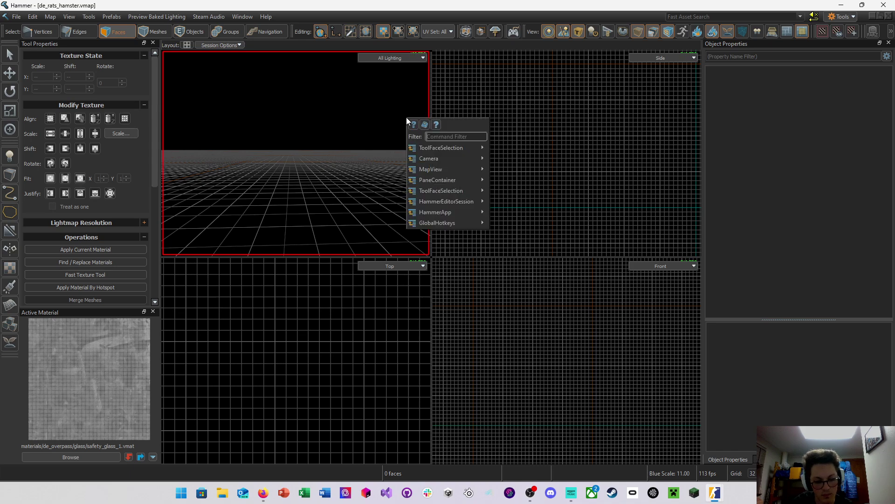
text(hide)
click(470, 145)
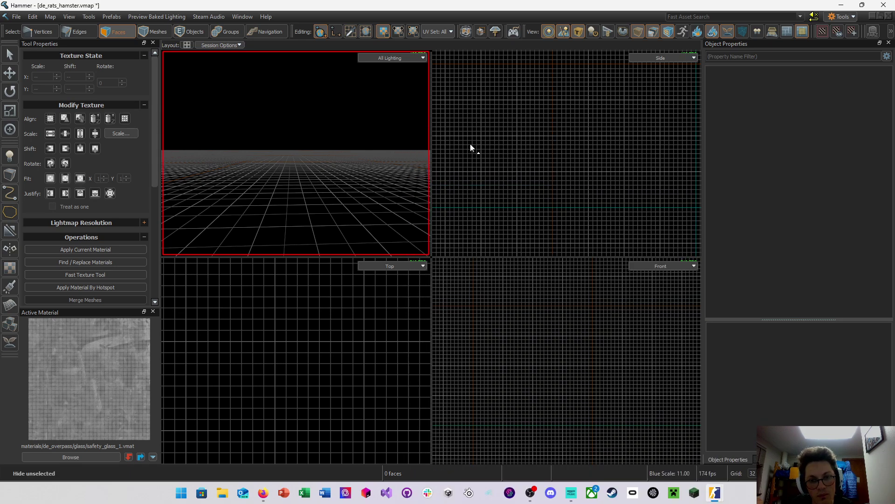
right_click(401, 164)
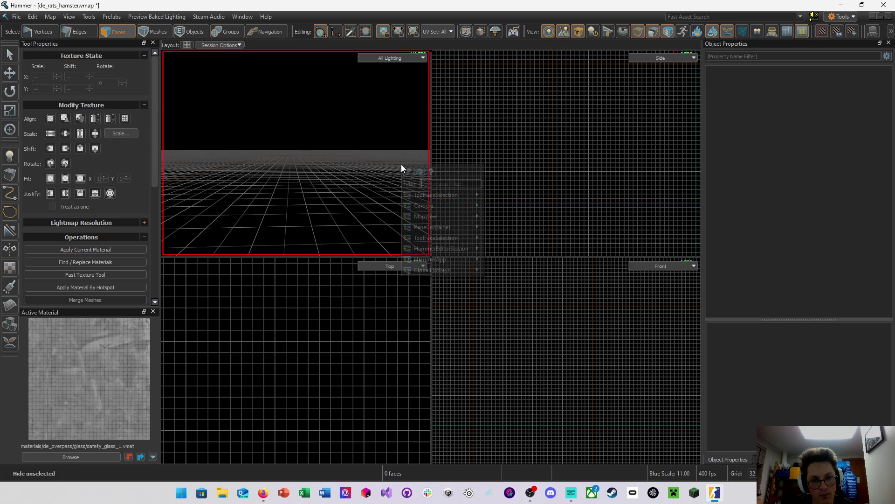
text(hide)
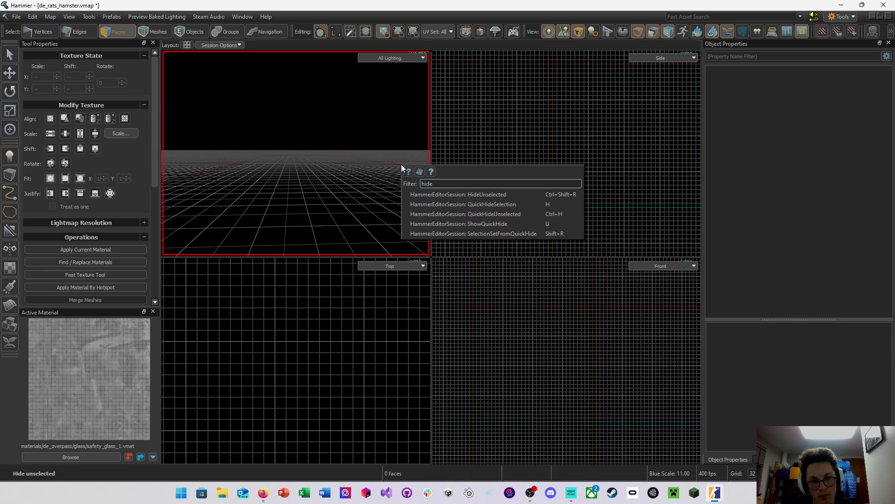
Switch to Firefox and search the web for "source 2 hamemr hide selection"
click(263, 492)
click(264, 30)
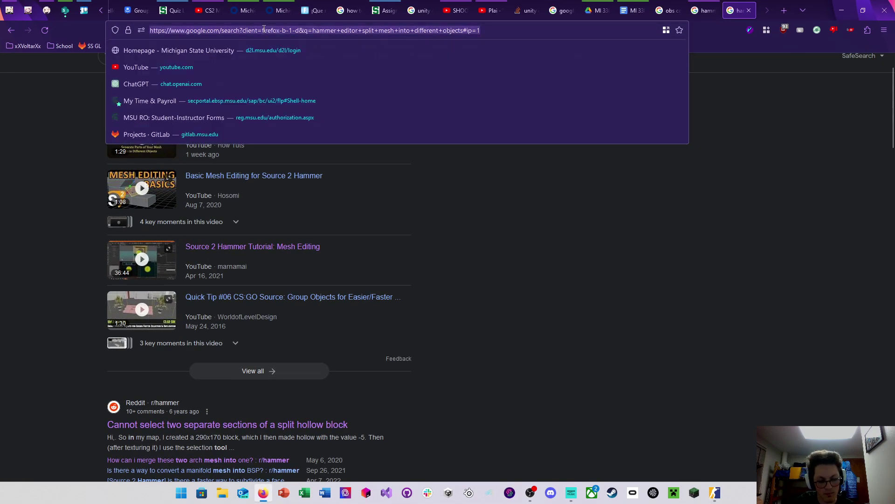
text(source 2 hamemr hi)
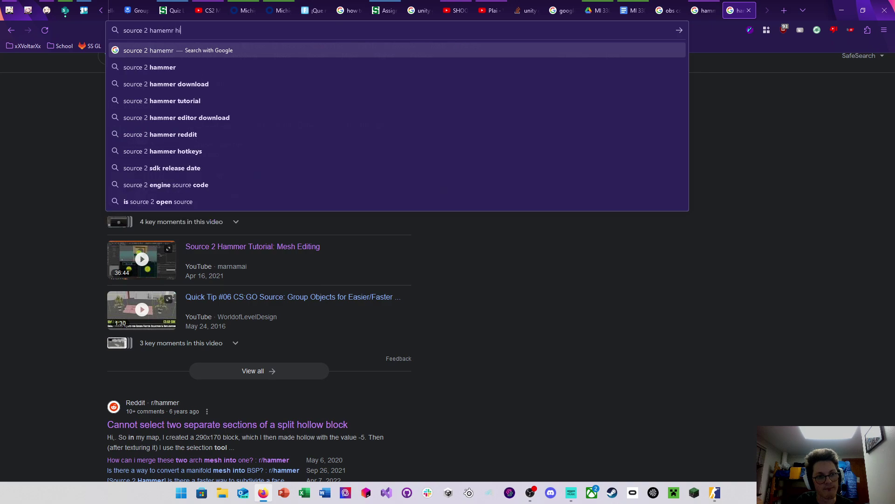
text(de selection)
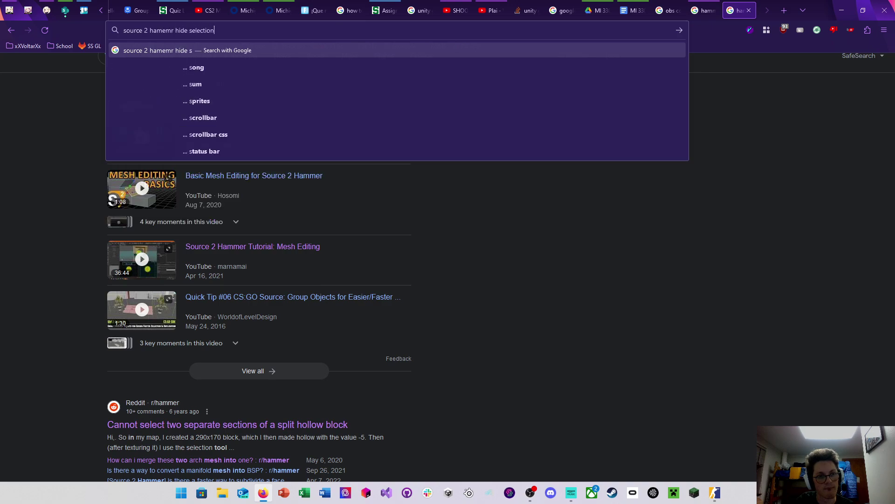
key(Return)
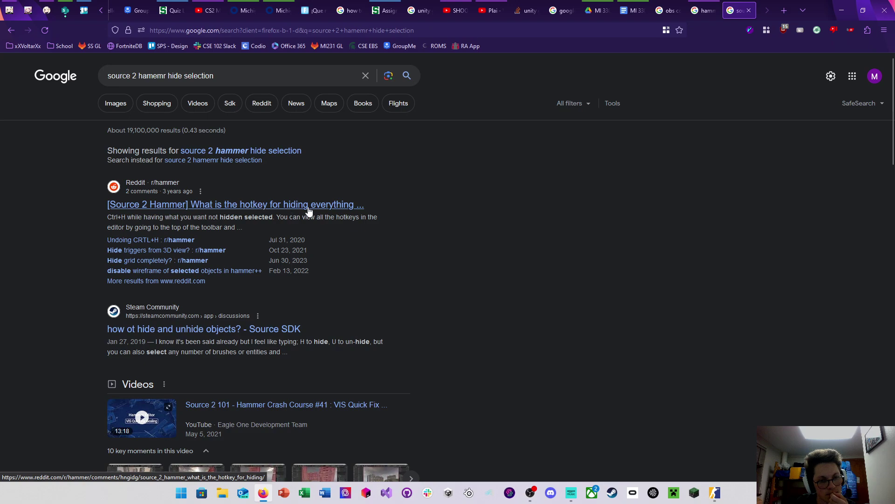
Open the Reddit thread about the Source 2 Hammer hotkey for hiding everything except the selection and read its replies
click(308, 211)
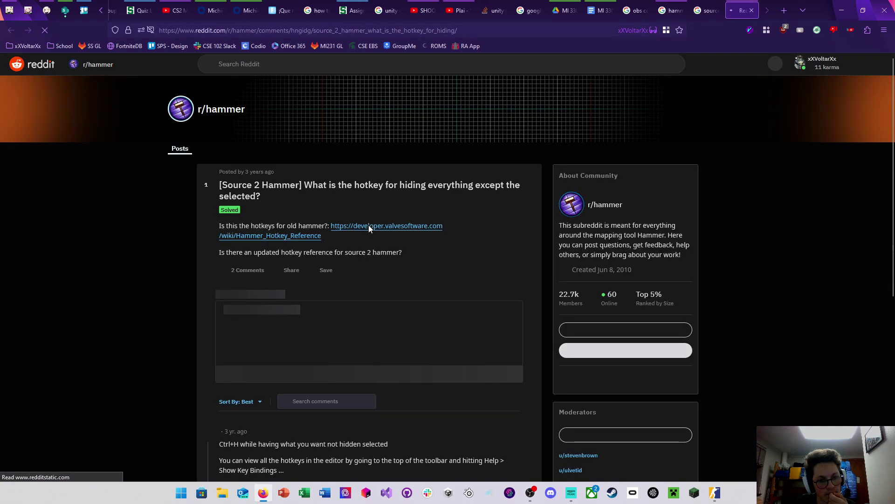
scroll(432, 268, down, 1)
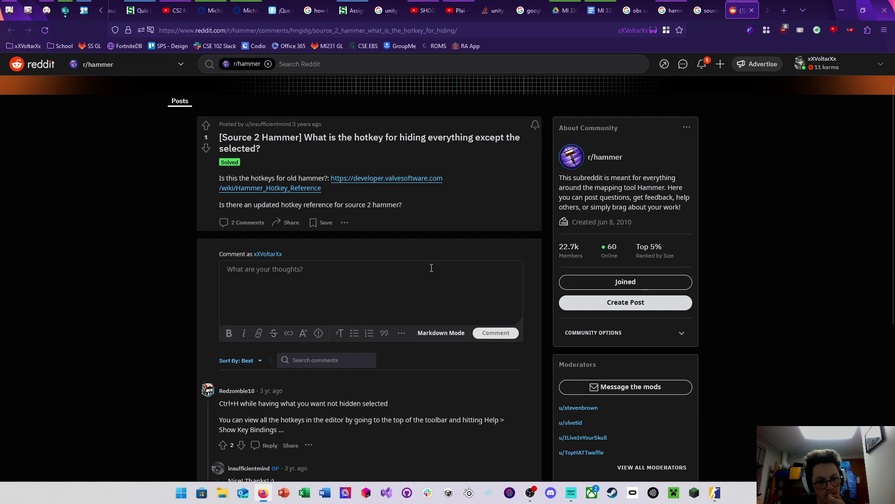
scroll(431, 267, down, 2)
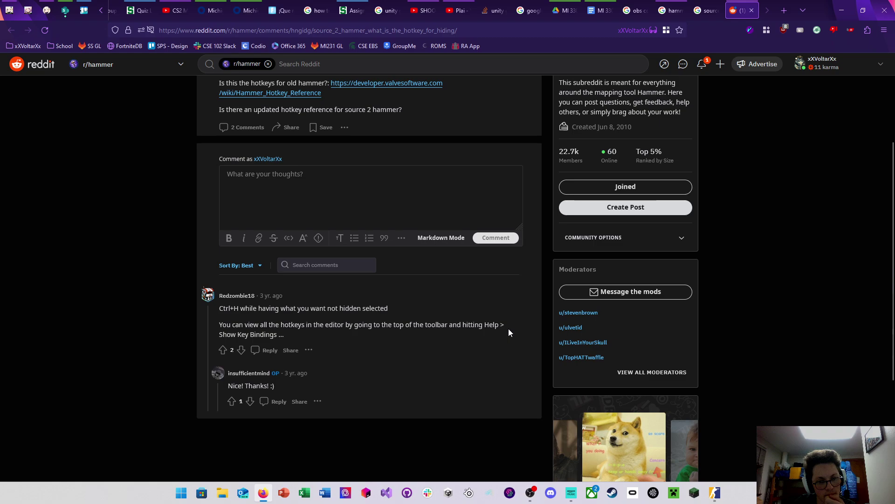
scroll(371, 224, up, 2)
Search the web for "hammer unhide everything" and read the r/hammer thread "Undoing CRTL+H"
click(224, 31)
key(ctrl+a)
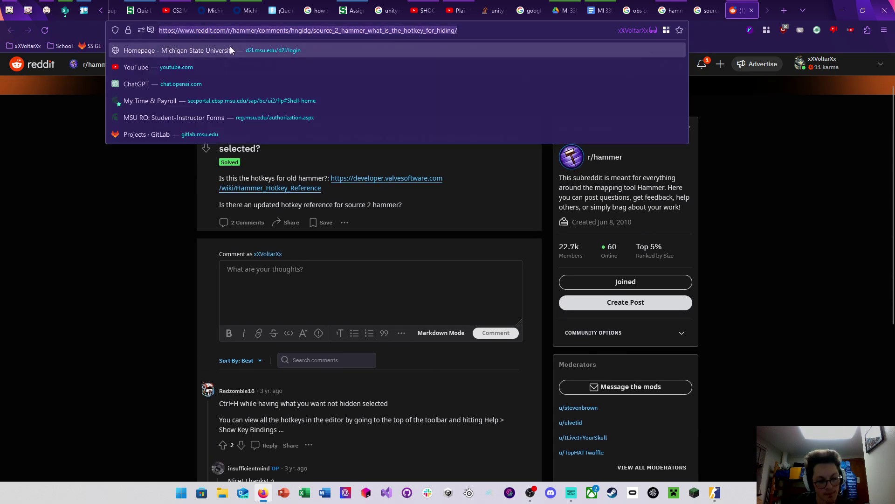
text(hammer unh)
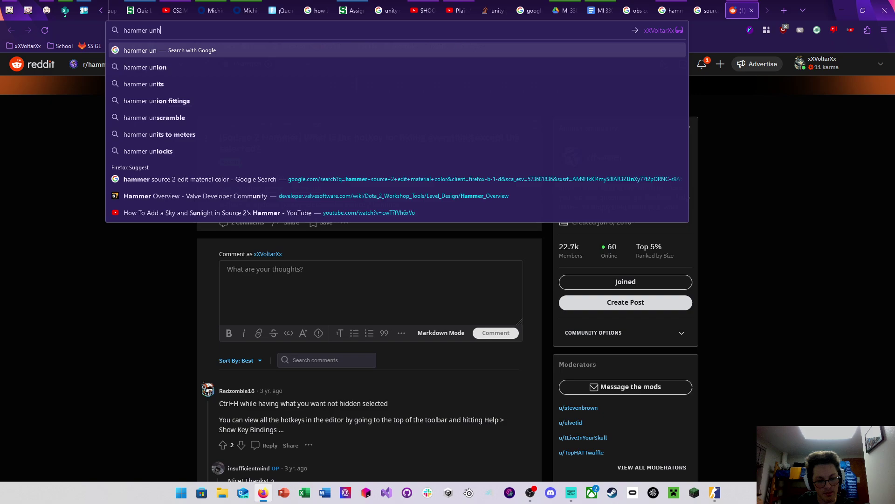
text(ide everything)
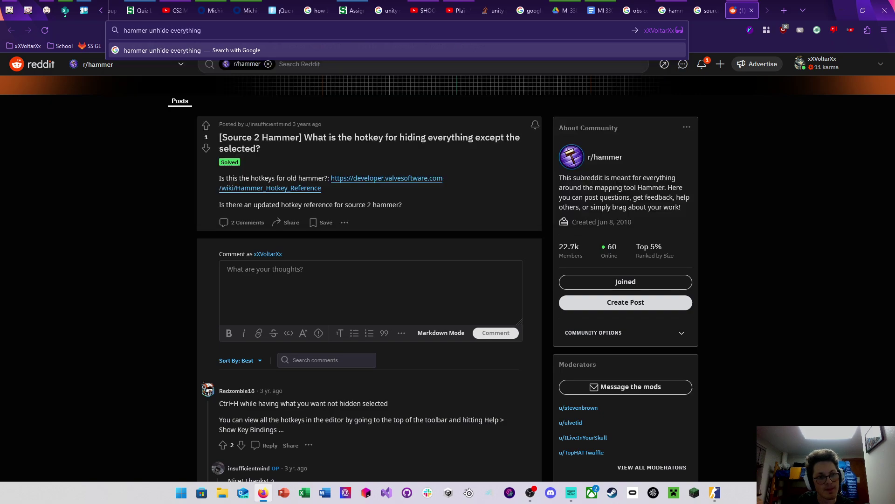
key(Return)
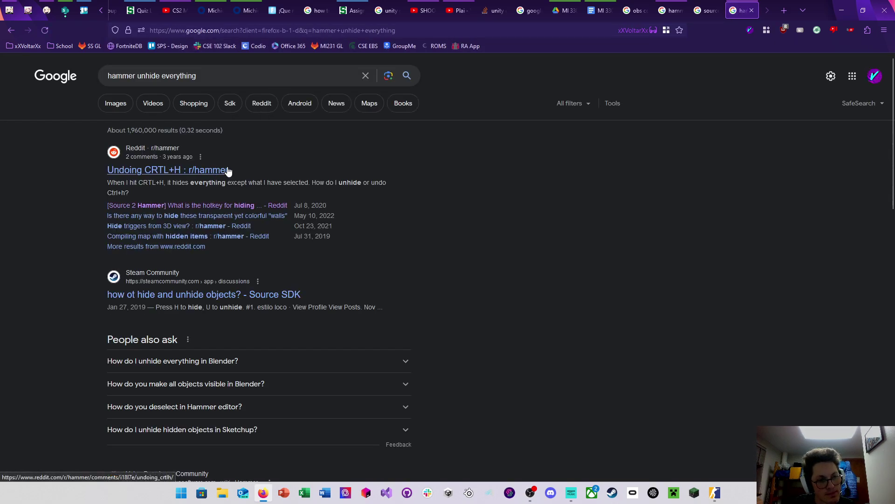
click(210, 170)
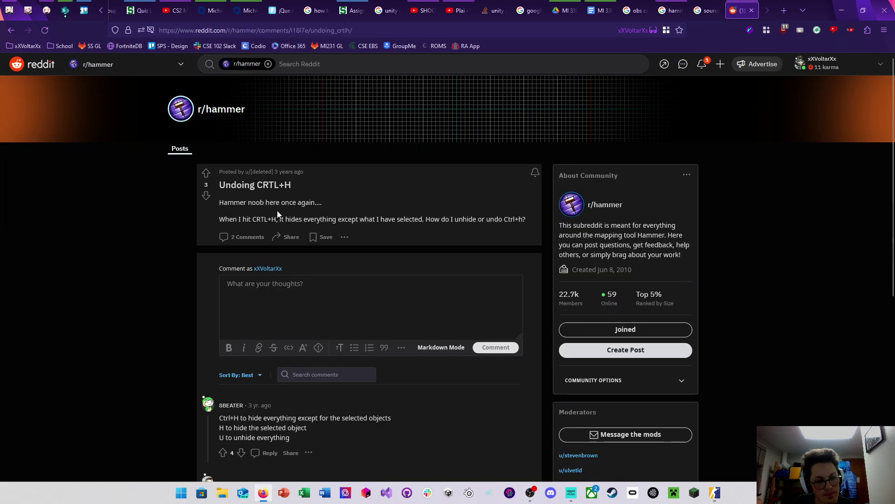
scroll(329, 237, down, 2)
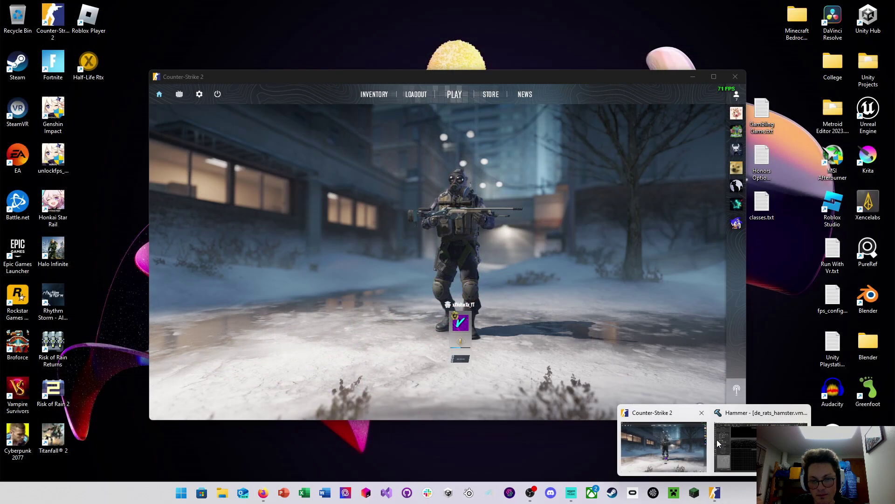
Switch back to Hammer with de_rats_hamster.vmap and unhide all quick-hidden objects
click(742, 441)
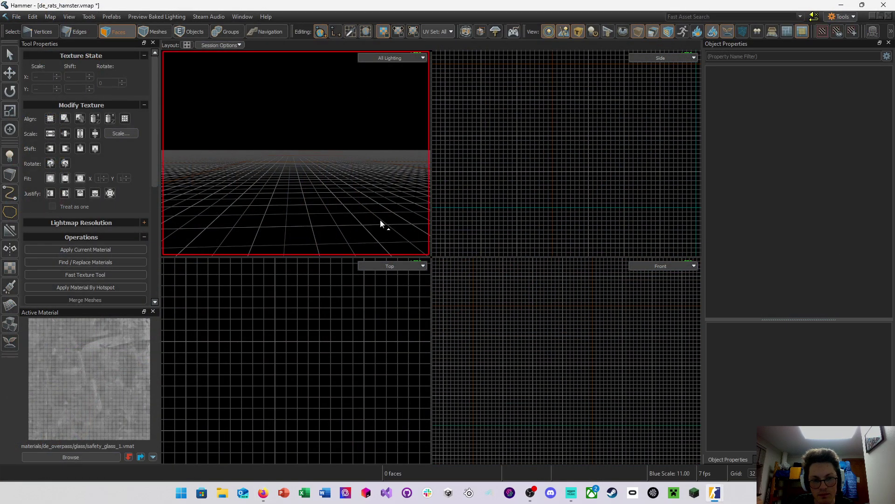
key(u)
right_drag(357, 204, 296, 152)
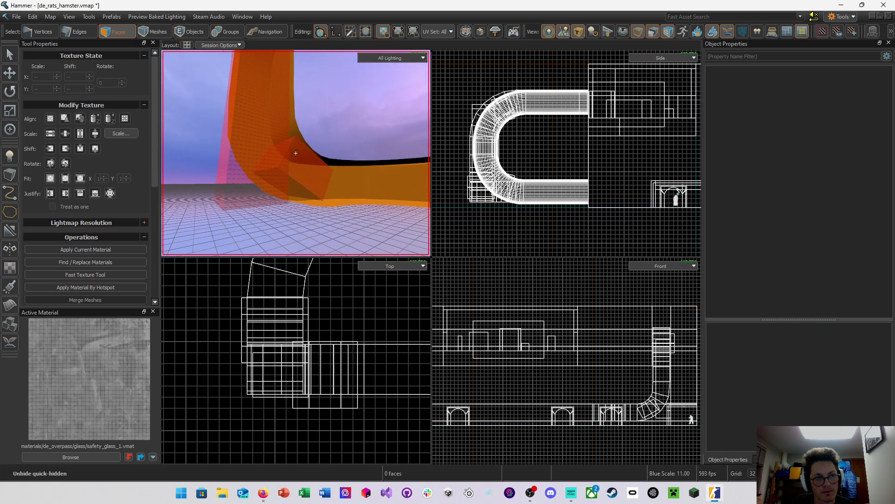
Quick-hide the six translucent red meshes around the tube's bend as whole objects, and unhide them again
click(195, 31)
click(298, 164)
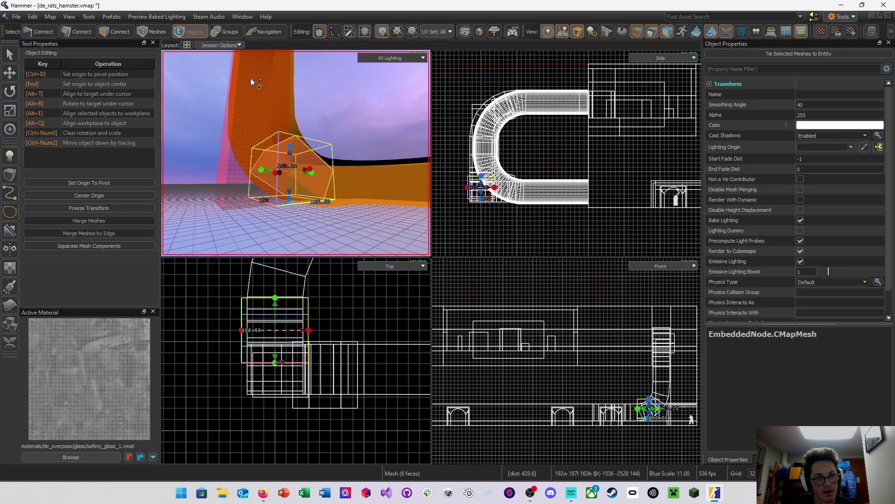
ctrl+click(306, 152)
right_drag(322, 163, 347, 186)
ctrl+click(244, 92)
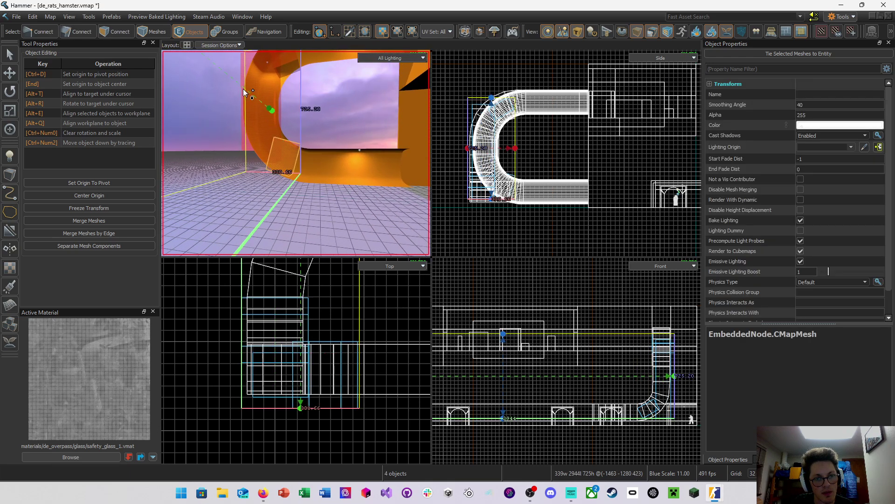
ctrl+click(264, 83)
right_drag(263, 84, 334, 104)
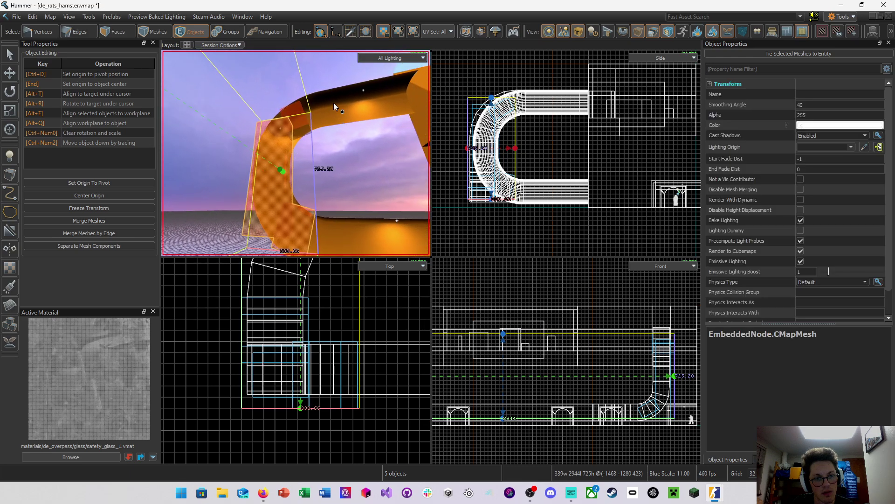
ctrl+click(292, 110)
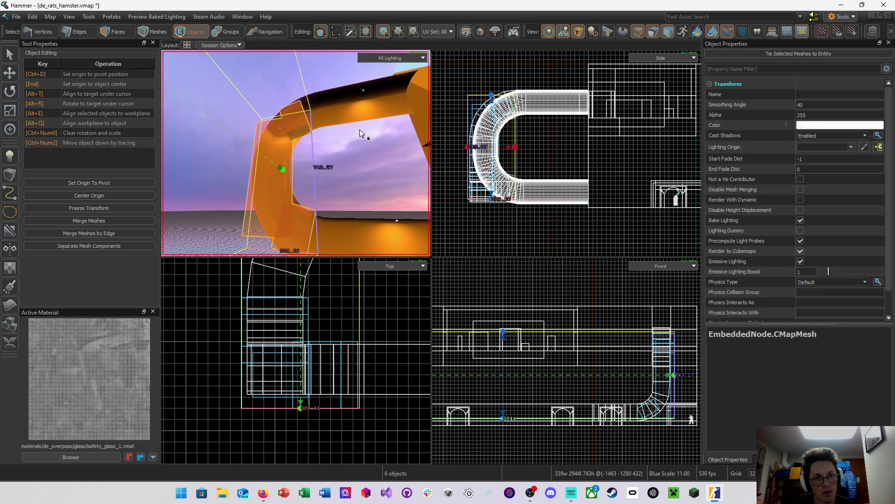
key(Escape)
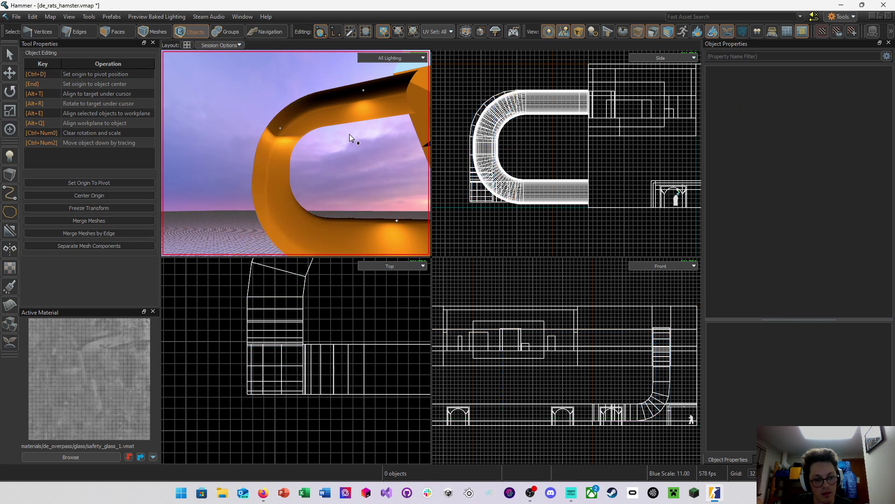
key(u)
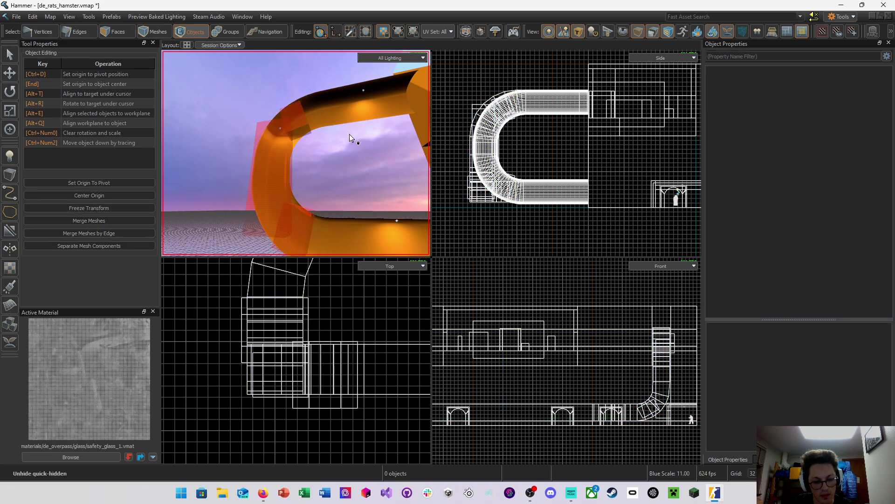
Select the six translucent red meshes around the tube's bend again and quick-hide them
click(290, 118)
key(z)
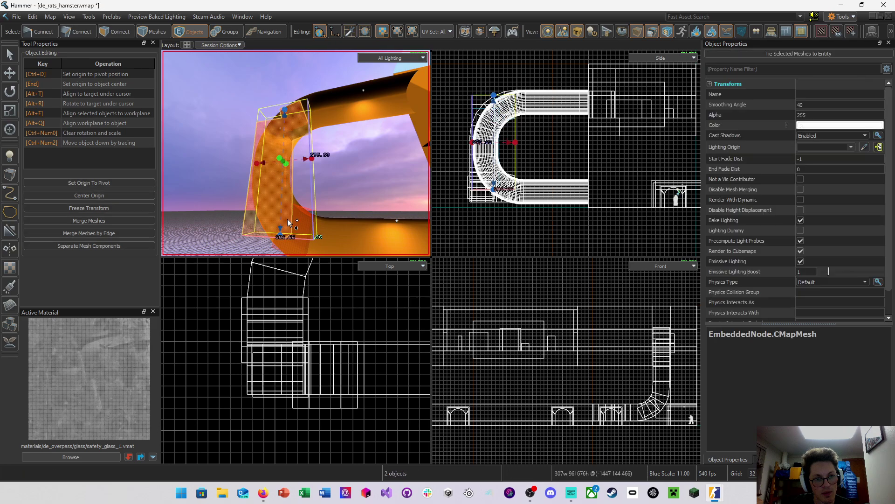
key(z)
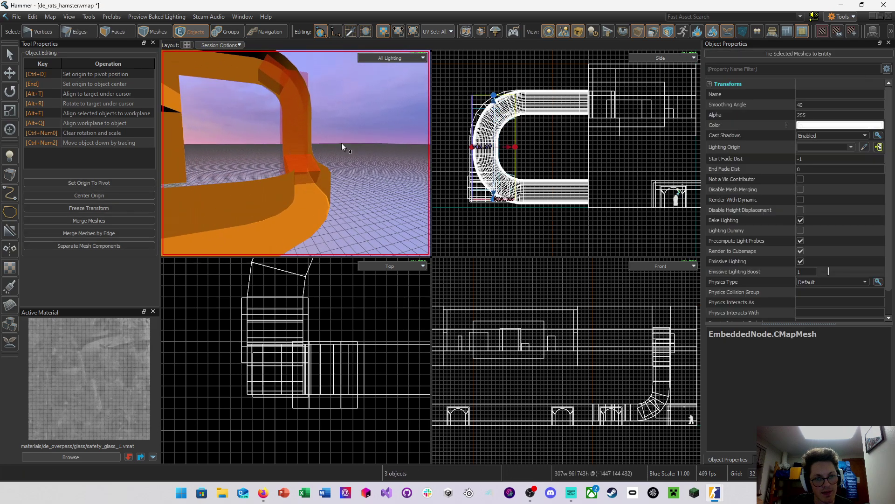
ctrl+click(301, 117)
ctrl+click(302, 117)
ctrl+click(270, 69)
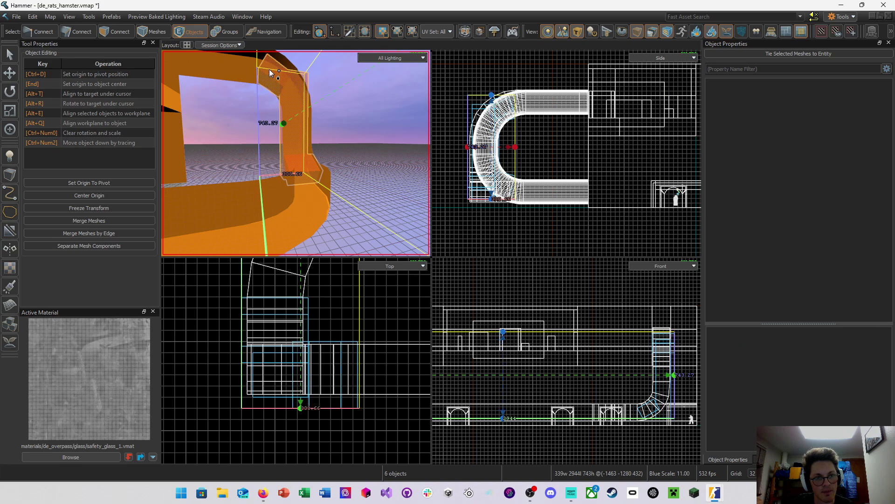
key(Delete)
Select the faces of the U-shaped round tube and the curved square tube with a side-view area selection
key(z)
key(w)
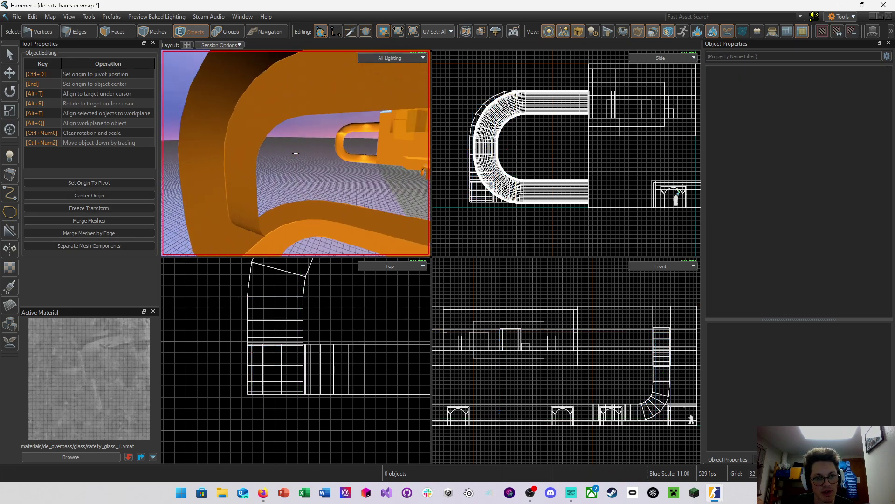
key(z)
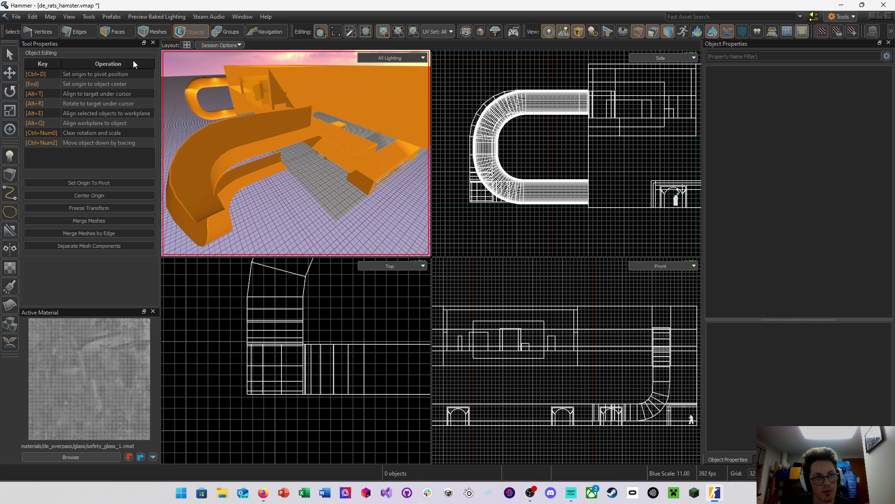
click(114, 33)
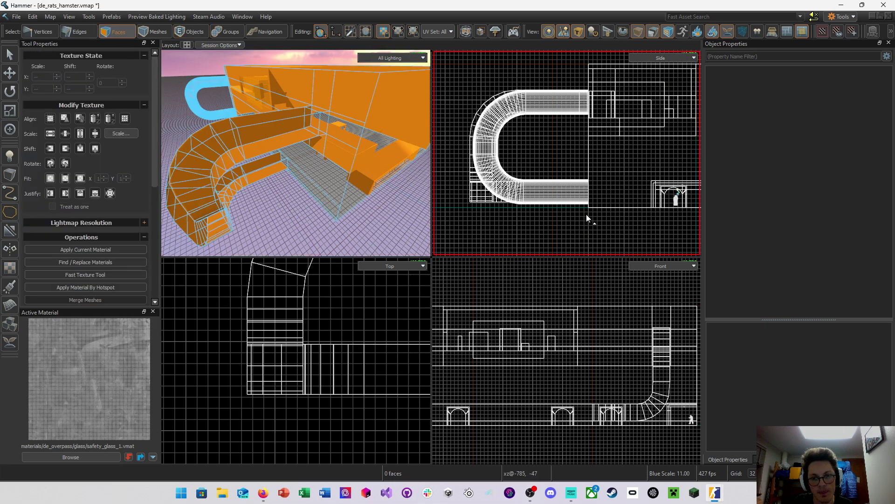
drag(586, 213, 458, 74)
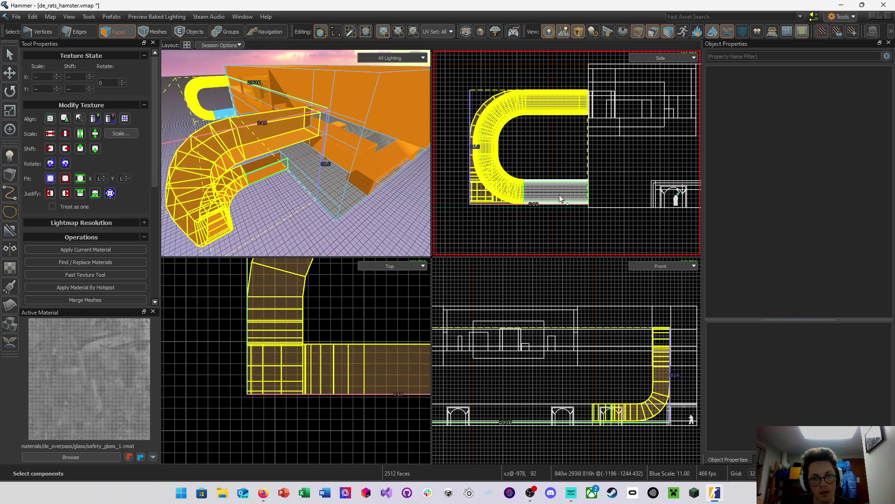
key(shift)
Try to area-select all edges of both tubes in the side view, up to the adjoining wall
key(2)
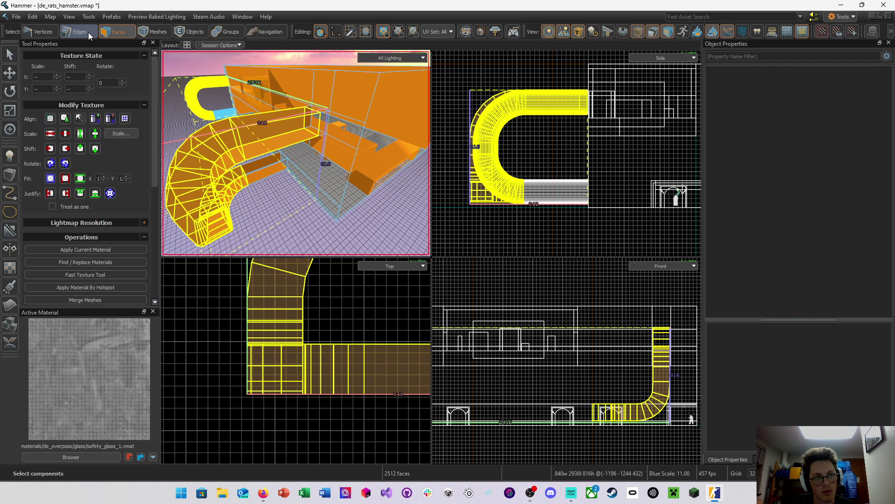
drag(587, 209, 461, 67)
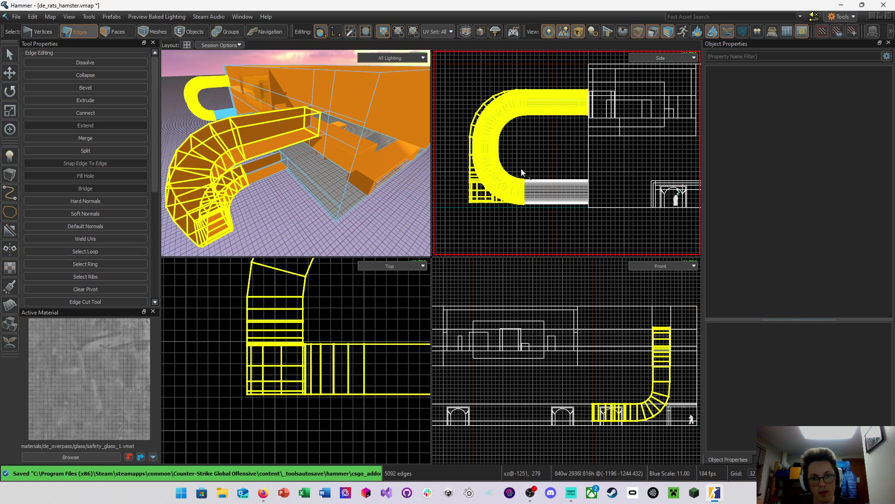
drag(588, 230, 466, 83)
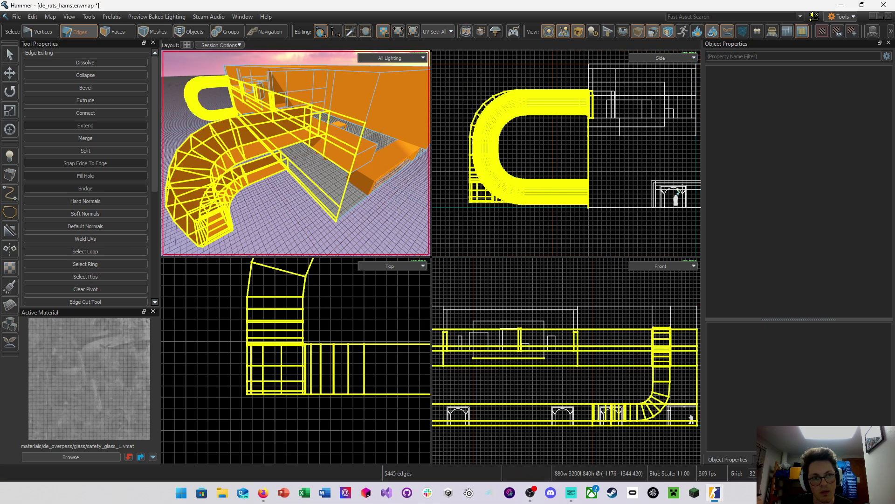
right_drag(326, 140, 295, 153)
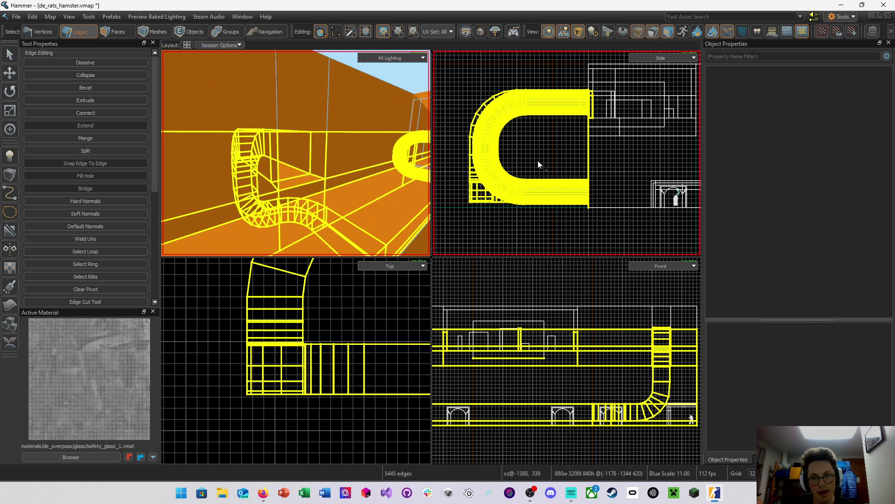
scroll(580, 108, up, 2)
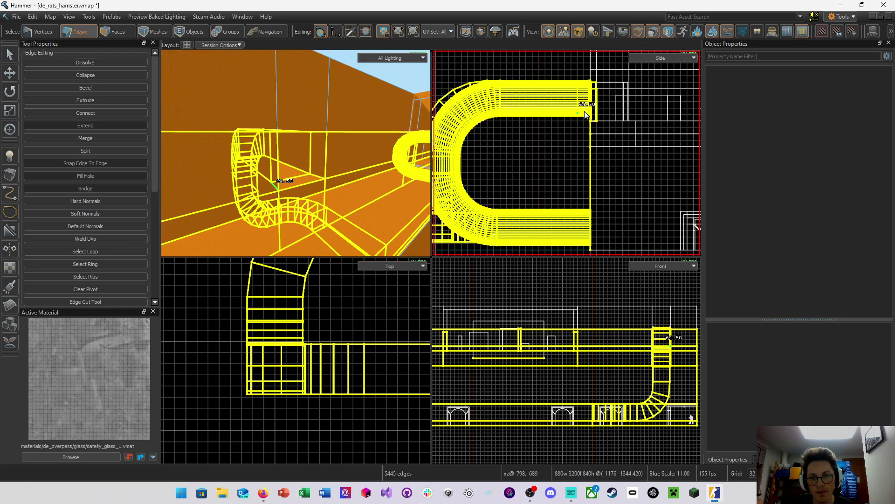
scroll(534, 139, down, 1)
scroll(538, 245, down, 1)
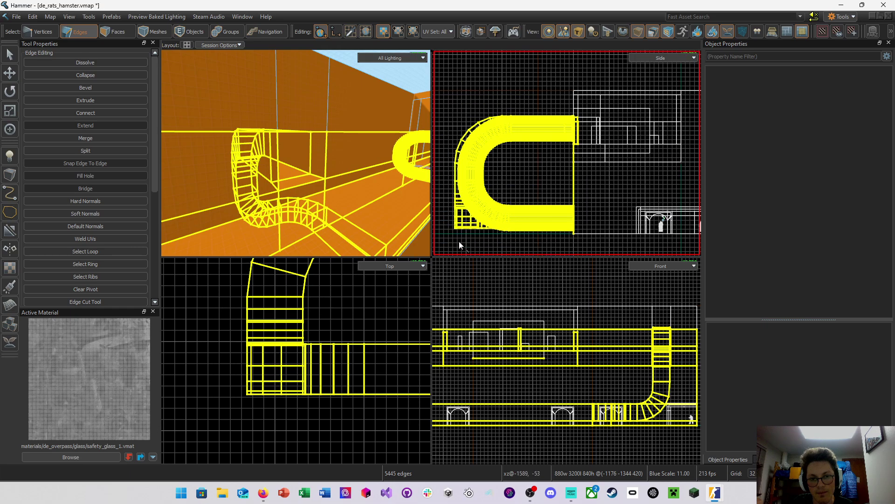
Reselect the edges of both tubes without the wall, convert them to a face selection and apply world texture alignment
drag(451, 237, 569, 88)
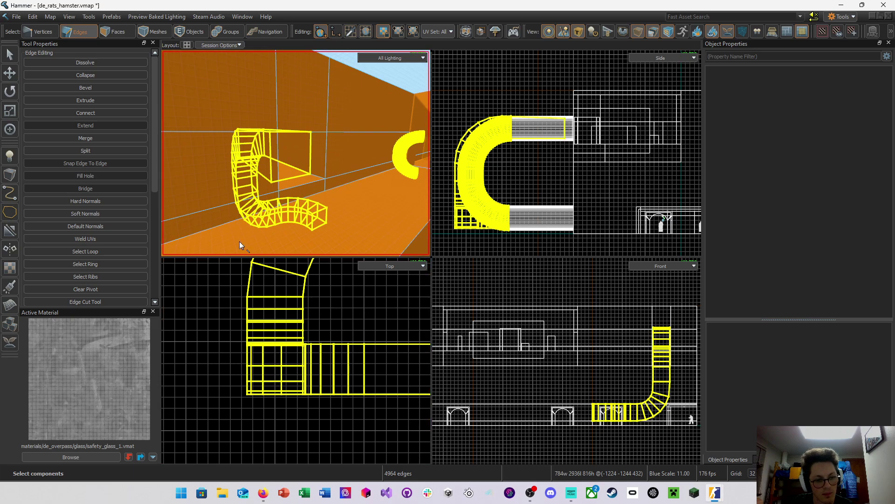
key(w)
right_drag(343, 169, 295, 153)
click(130, 34)
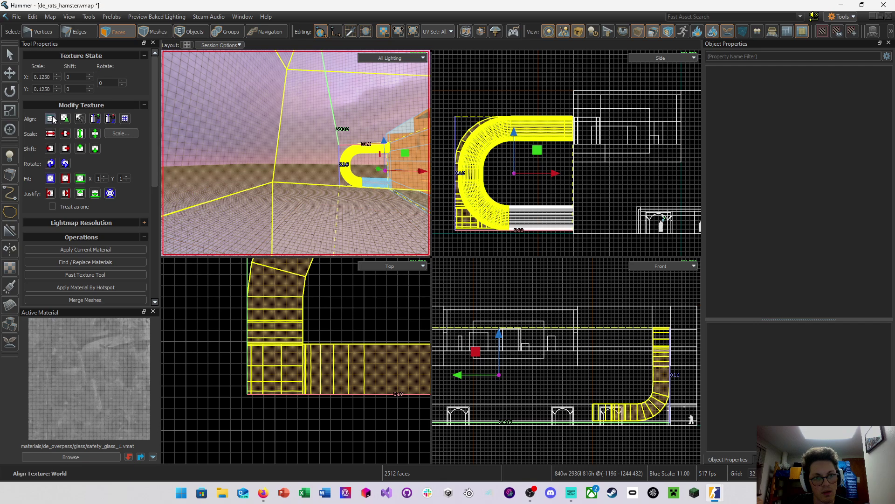
right_drag(295, 153, 296, 153)
scroll(108, 210, down, 10)
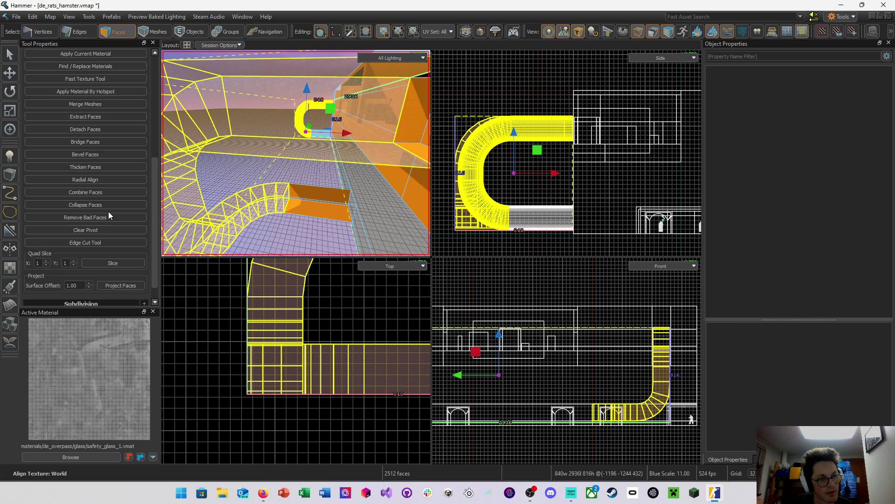
Maximize the 3D view in GPU Path Tracing mode, examine the tubes' lighting and clear the face selection
right_drag(296, 153, 295, 153)
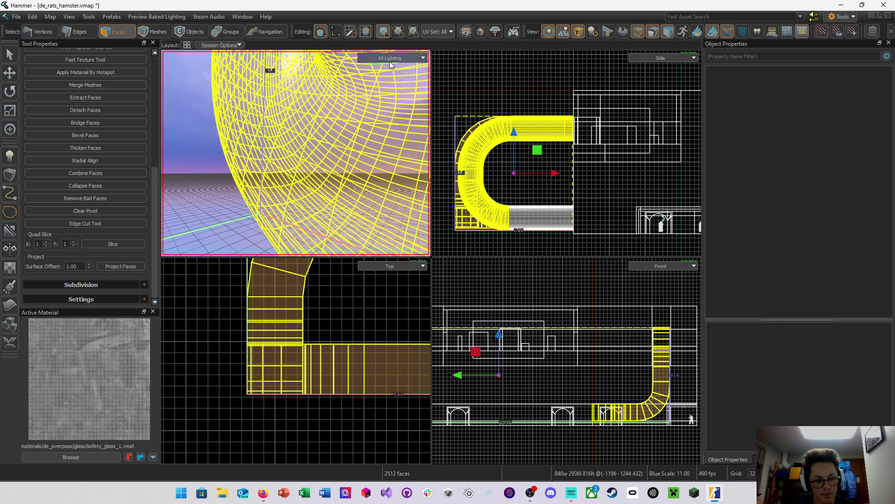
key(shift+z)
click(646, 57)
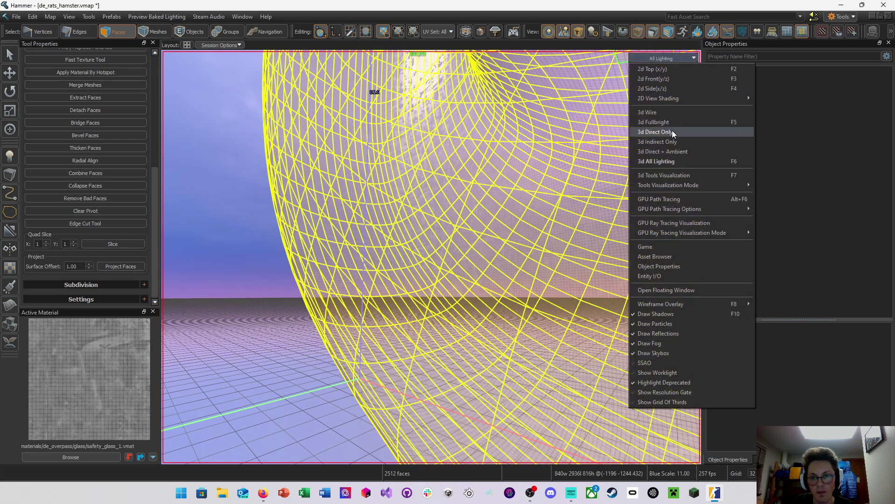
click(676, 198)
right_drag(447, 198, 413, 237)
click(398, 257)
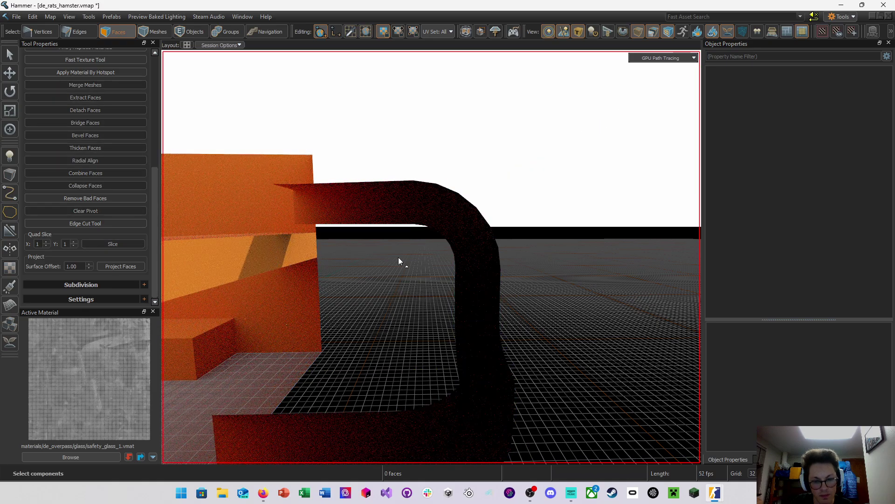
Unhide all quick-hidden objects and set the 3D view to 3D Fullbright
key(u)
key(w)
mouse_move(496, 281)
right_down()
mouse_move(431, 256)
mouse_move(496, 281)
right_up()
click(662, 58)
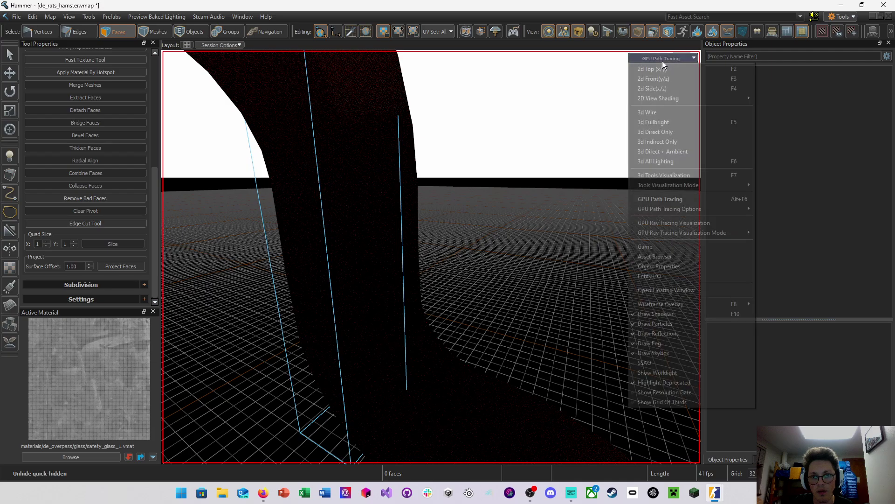
click(664, 122)
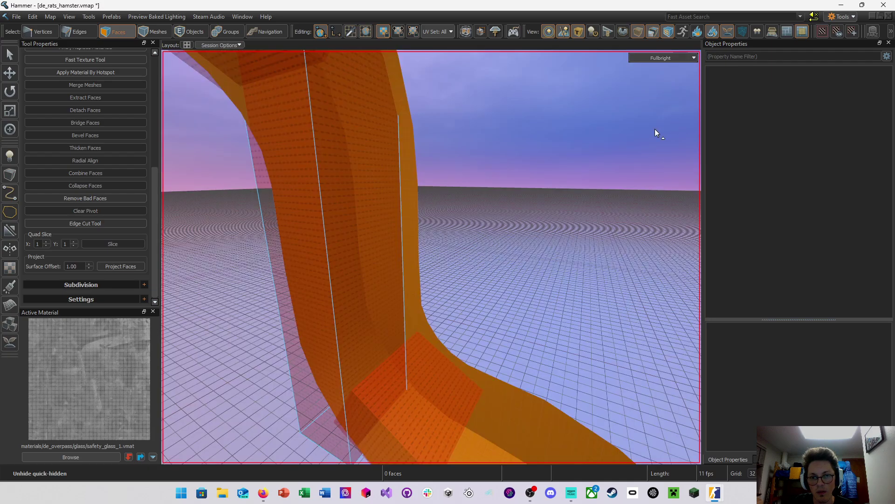
Save the map and pick up the orange dev_measuregeneric01 material from the wall beside the round tube's opening
right_drag(355, 165, 431, 257)
key(w)
key(ctrl+s)
key(w)
key(d)
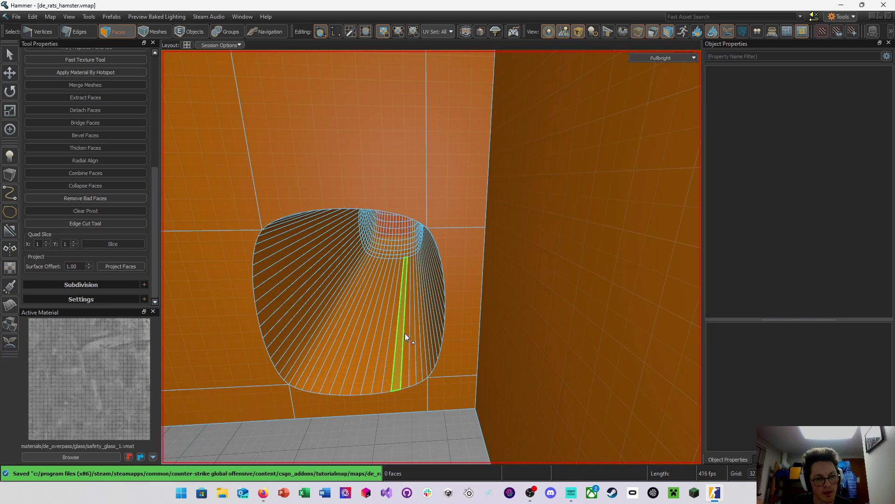
shift+right_click(472, 272)
Select the light_omni2 inside the round tube's entrance as an object and clone it along Y to position -992 0 192
key(w)
right_drag(472, 272, 380, 296)
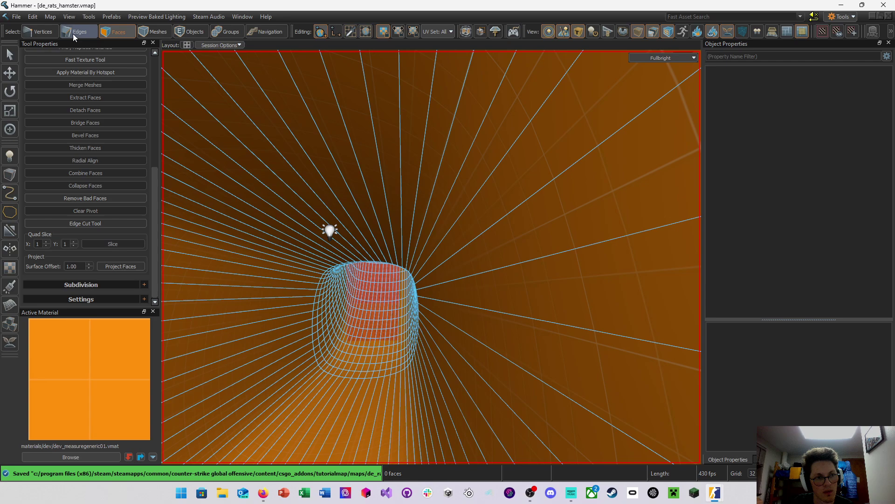
click(189, 32)
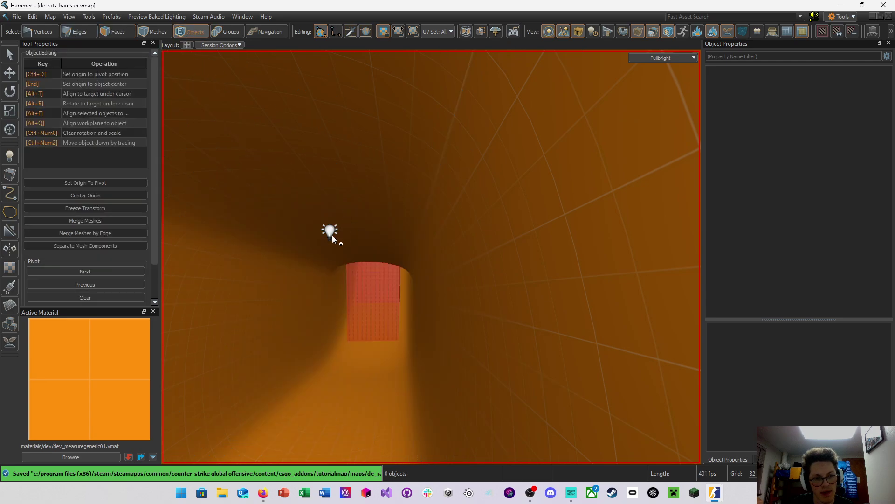
click(329, 234)
key(s)
right_drag(329, 234, 440, 242)
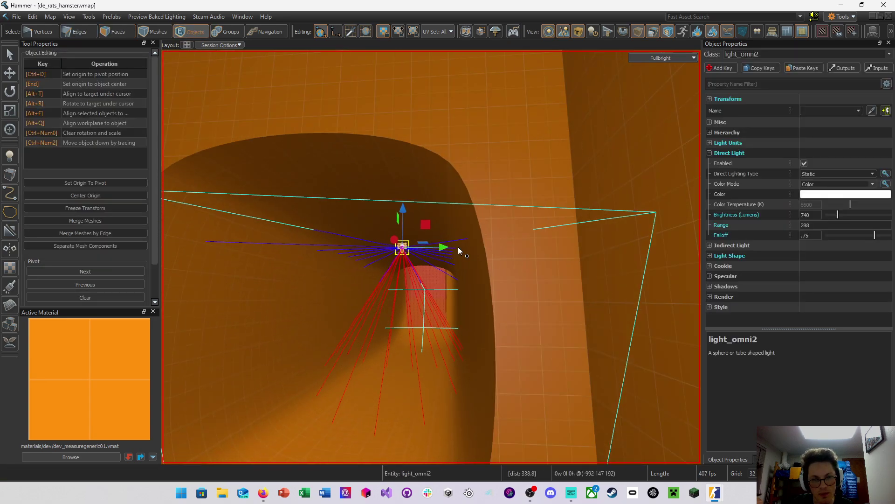
shift+drag(446, 247, 336, 261)
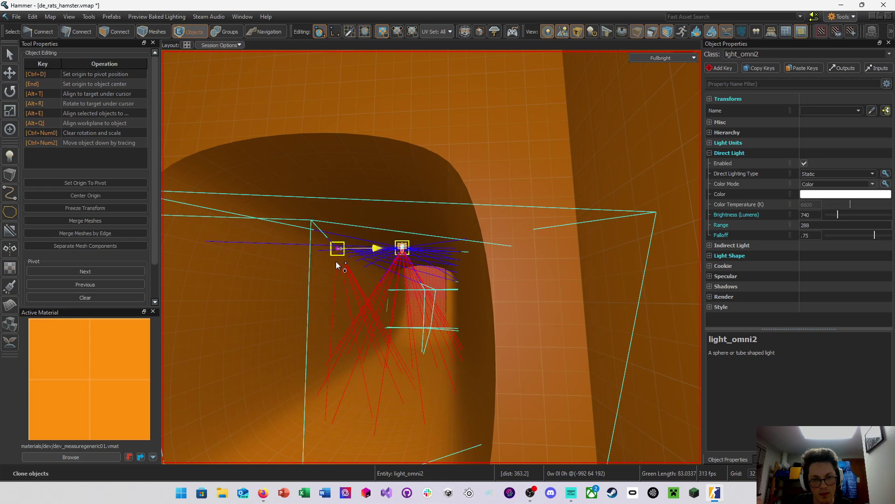
mouse_move(336, 261)
right_down()
mouse_move(432, 256)
mouse_move(473, 289)
mouse_move(409, 250)
right_up()
key(w)
Restore the four-view layout and move the cloned light along Y to -2144, near the curved square tube
key(shift+z)
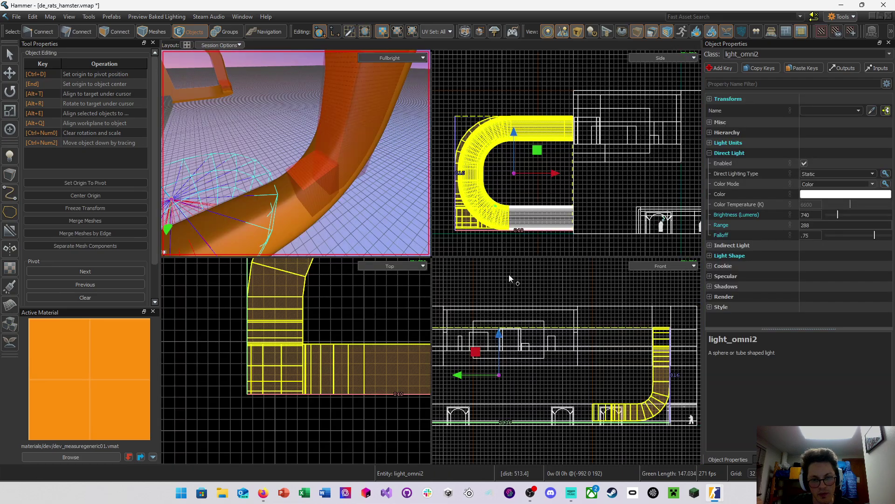
scroll(319, 336, down, 4)
middle_drag(334, 318, 291, 410)
scroll(328, 333, down, 6)
middle_drag(326, 336, 319, 359)
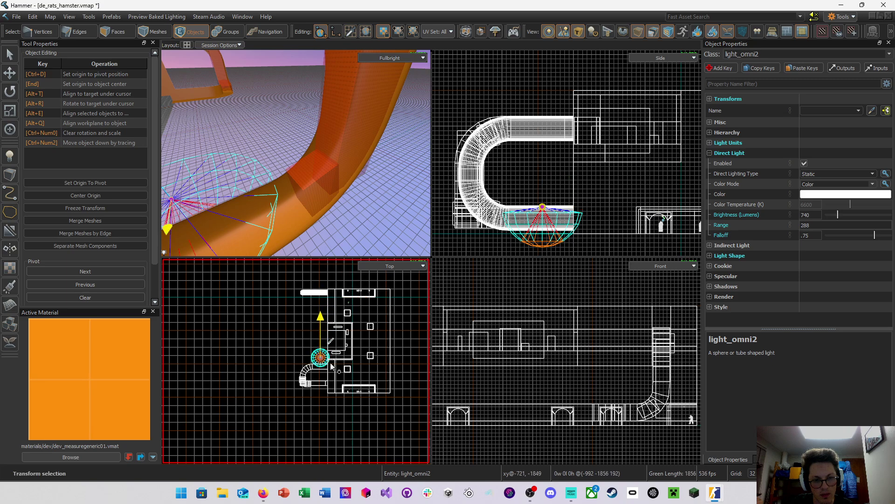
drag(330, 363, 335, 367)
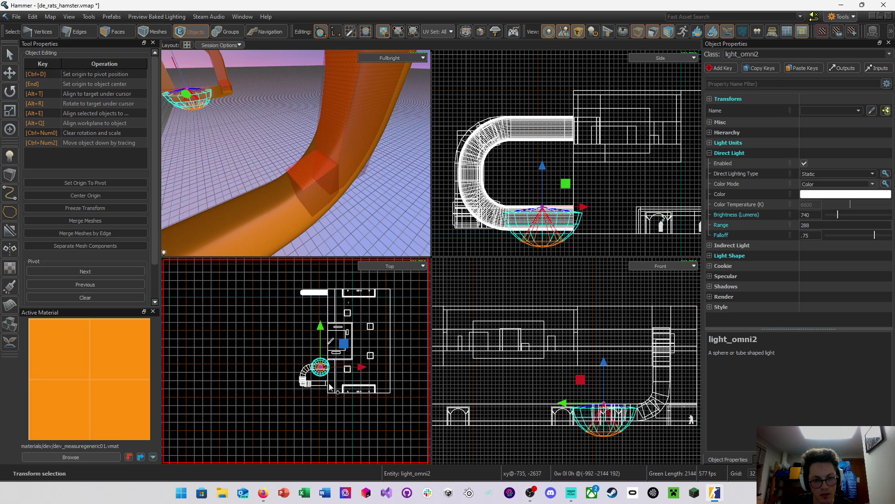
Reduce the grid to 16 and shift the cloned light 16 units along Y to -2128, centred across the square tube
scroll(316, 373, up, 10)
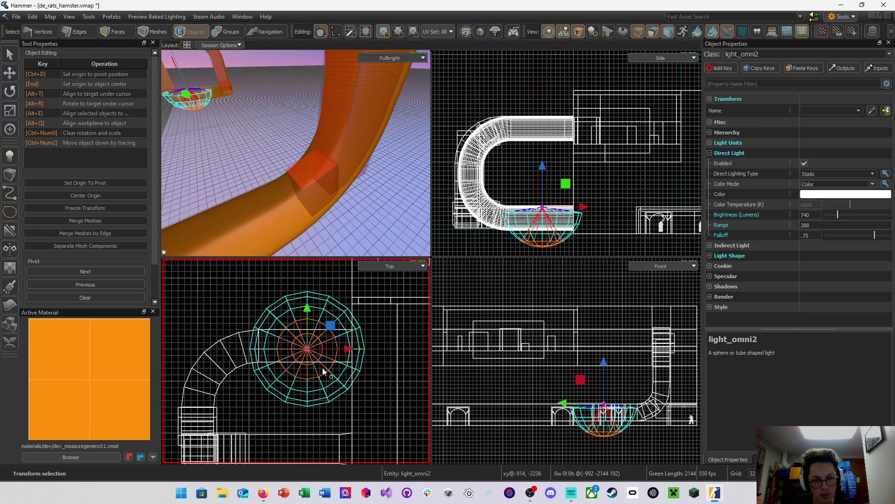
drag(295, 296, 304, 326)
key(bracketleft)
Frame the cloned light at the square tube's opening and set the 3D view to GPU Path Tracing
key(f)
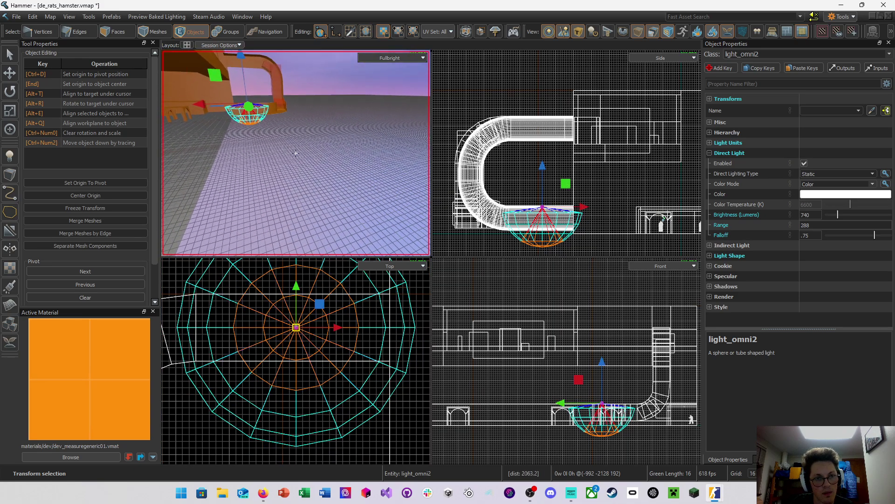
scroll(295, 153, up, 5)
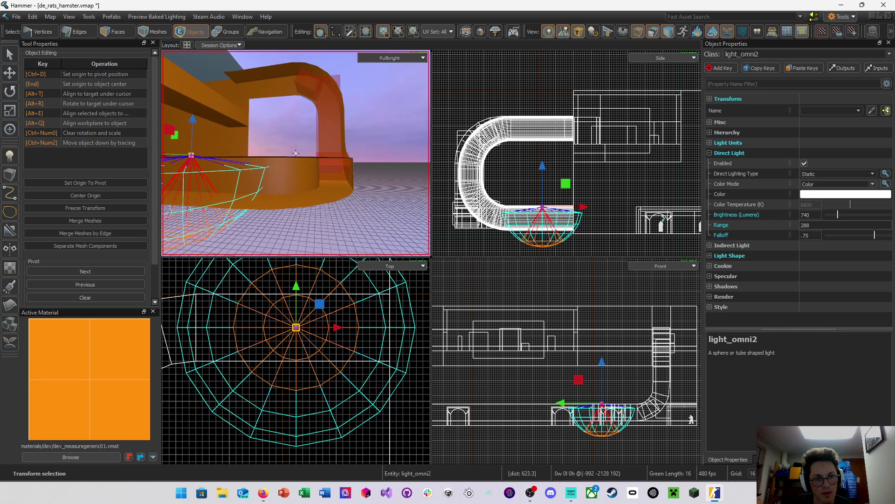
key(f)
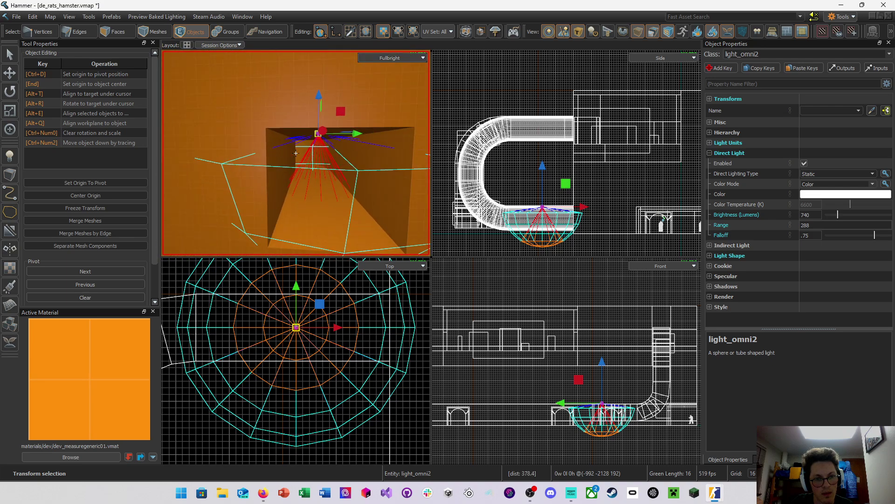
click(391, 59)
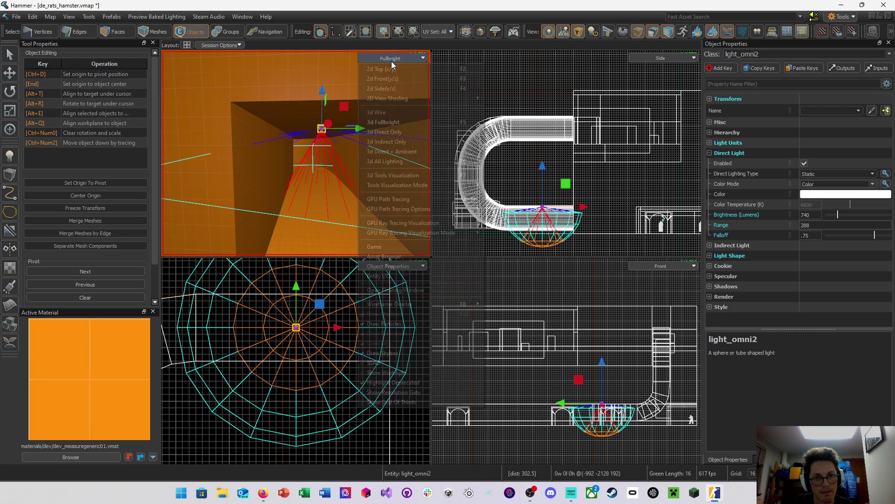
click(444, 198)
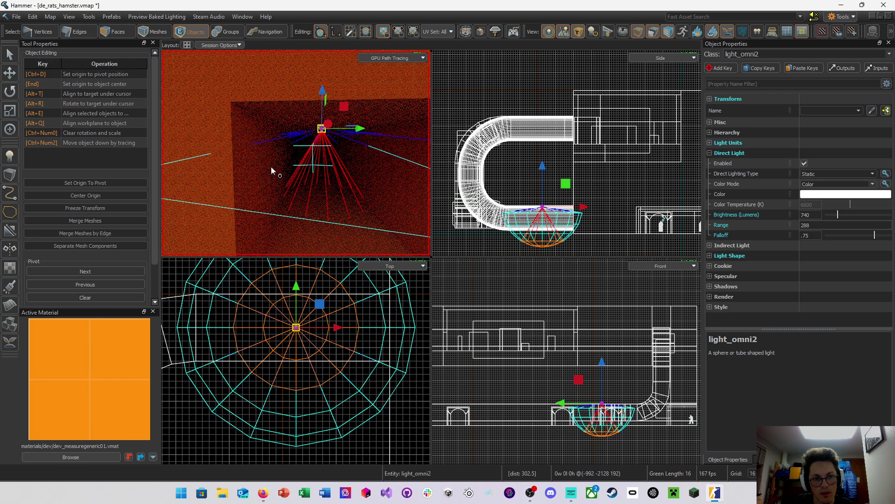
Lower the cloned light 16 units to Z 176 and shift it 16 units along X to -1008
right_drag(303, 174, 315, 189)
drag(310, 74, 314, 121)
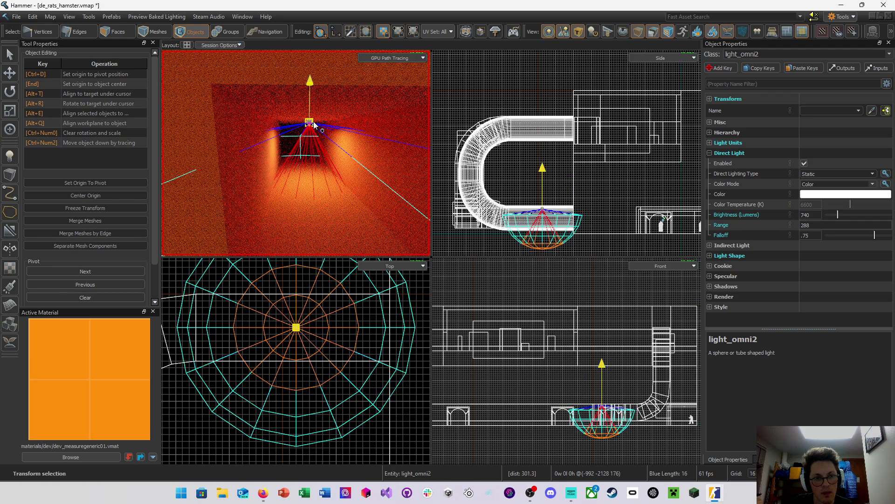
alt+drag(294, 156, 296, 153)
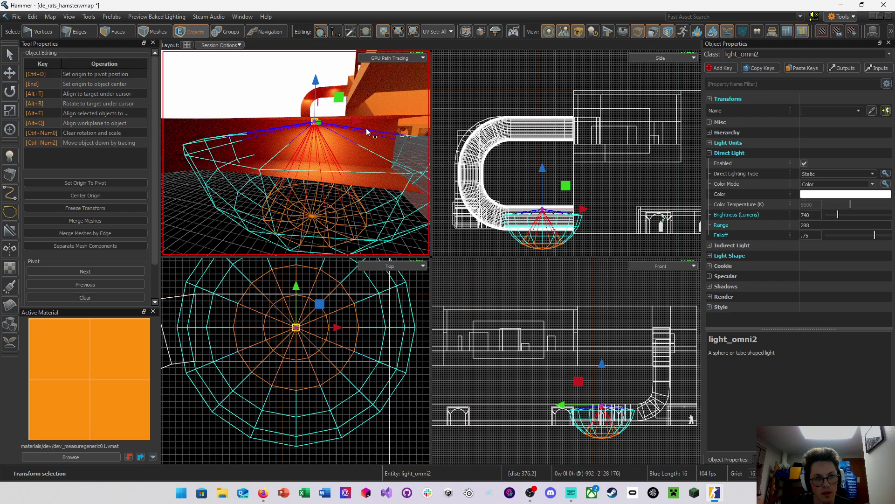
mouse_move(315, 122)
mouse_down()
mouse_move(299, 123)
mouse_move(309, 123)
mouse_up()
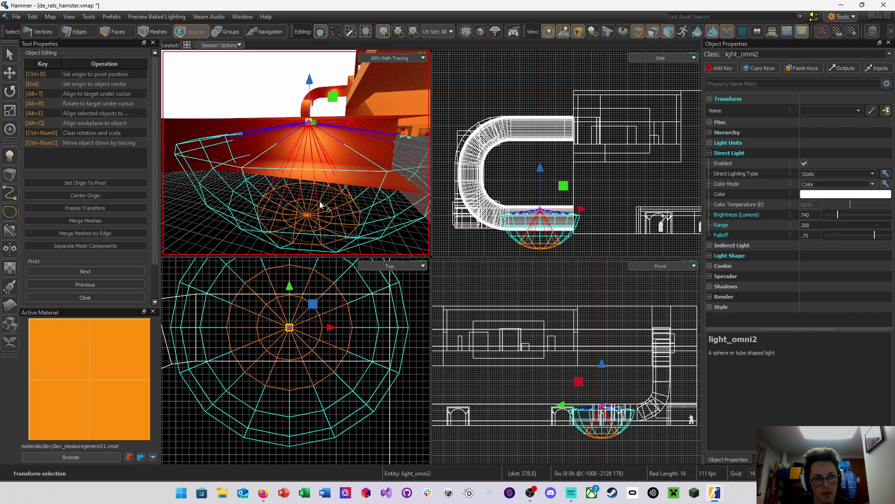
Save the map and reduce the selected light's range to 208 with its handles in the 3D view
right_drag(320, 201, 296, 152)
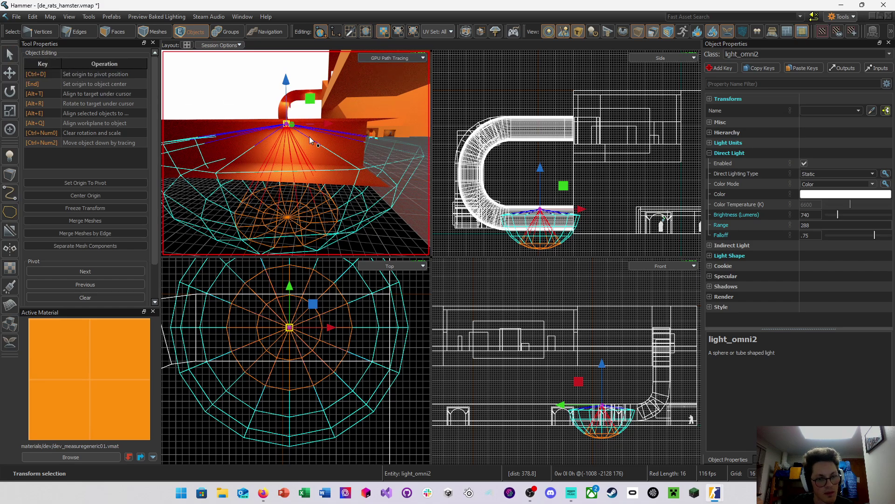
key(ctrl+s)
click(10, 55)
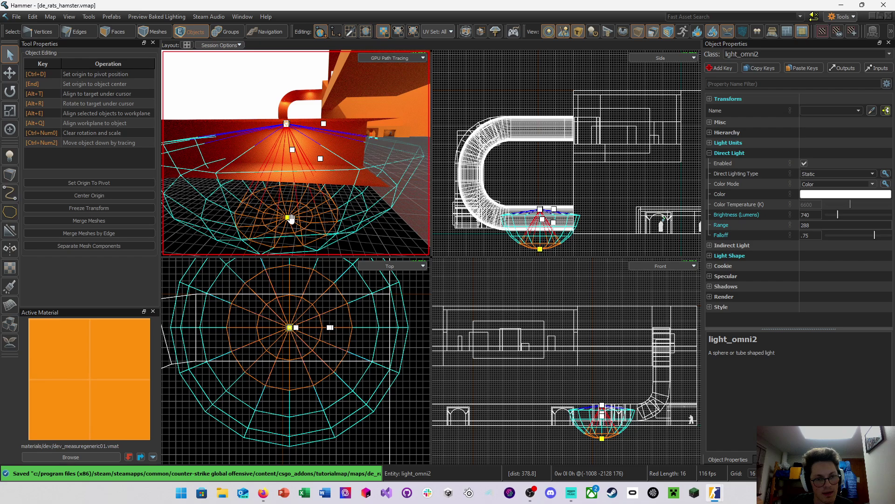
drag(290, 218, 291, 192)
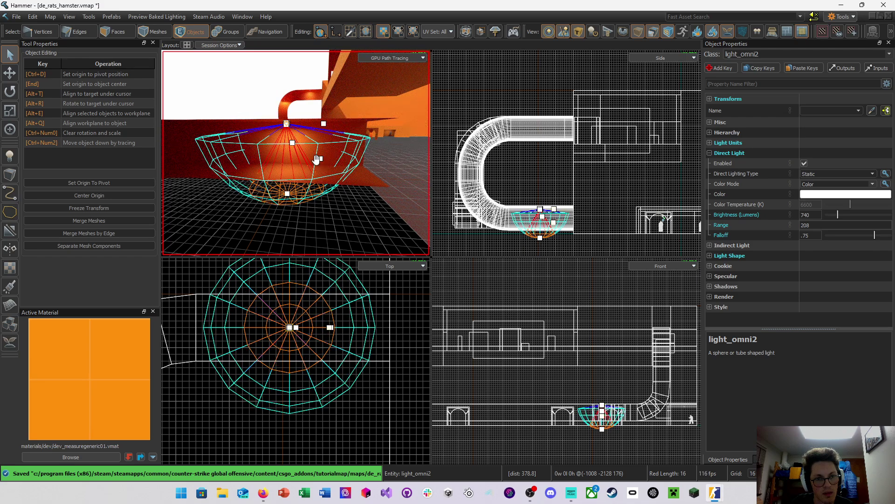
mouse_move(323, 158)
mouse_down()
mouse_move(344, 166)
mouse_move(335, 161)
mouse_up()
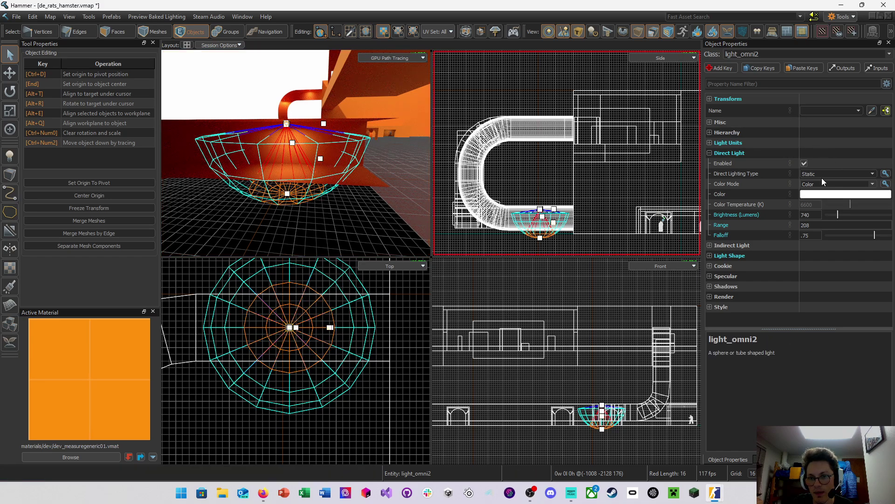
Expand the light's shape settings and change its shape to Tube
click(711, 142)
click(710, 142)
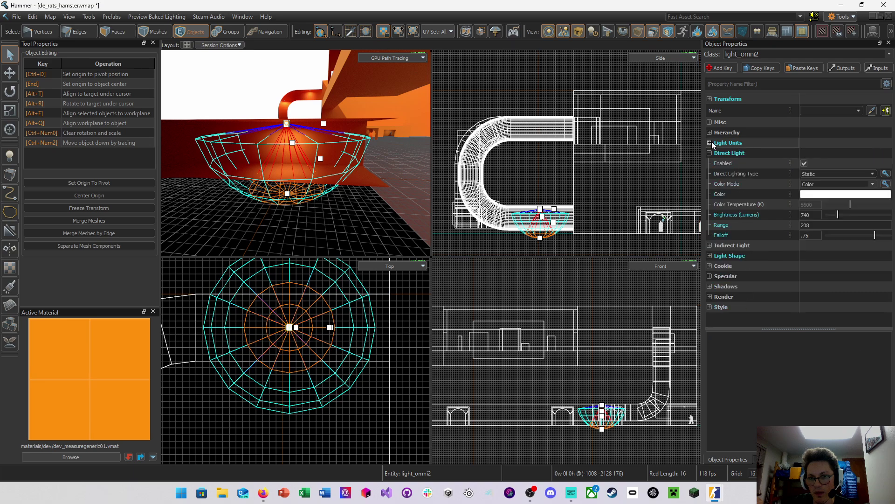
click(710, 256)
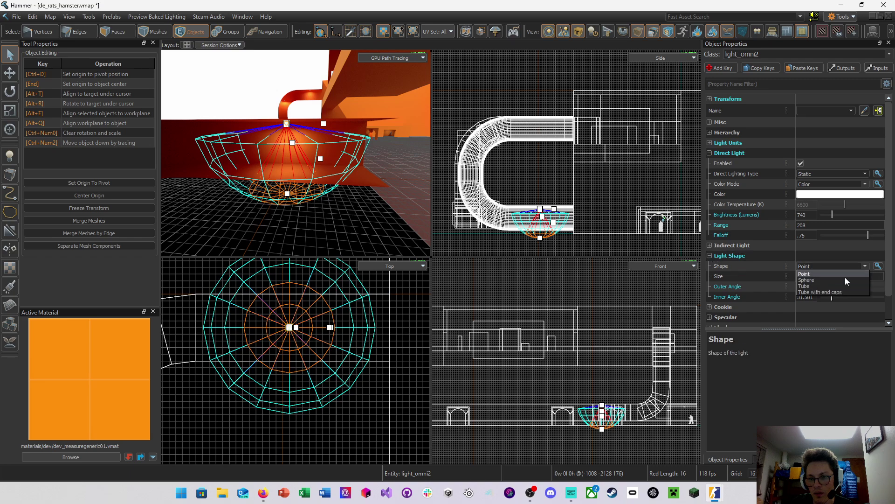
click(838, 290)
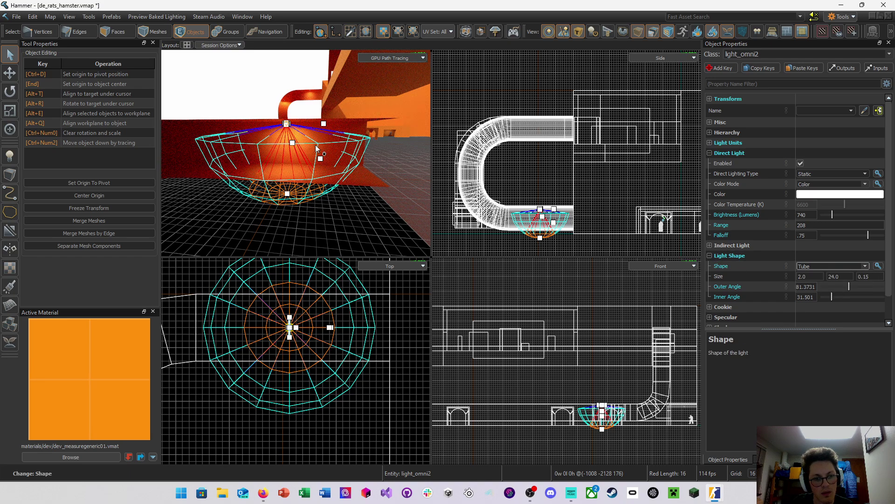
Deselect the light and examine how it illuminates the inside of the square tube in an enlarged 3D view
text(Z)
click(326, 210)
key(shift+z)
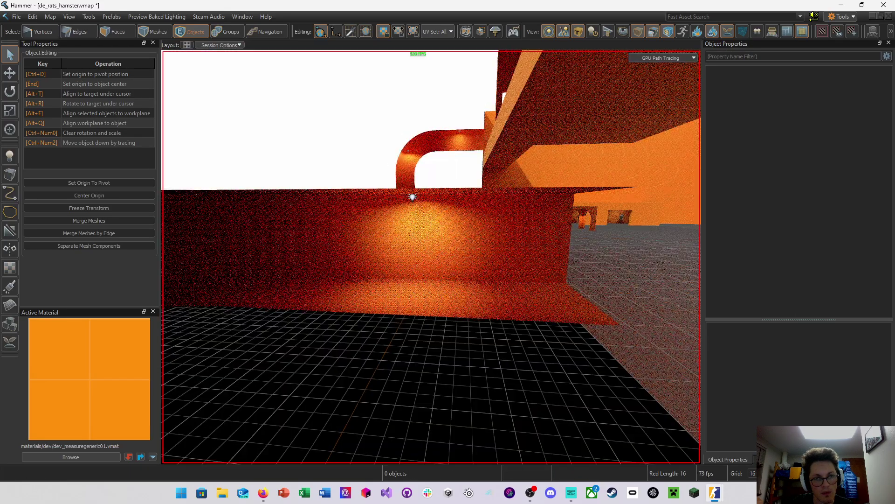
key(w)
key(z)
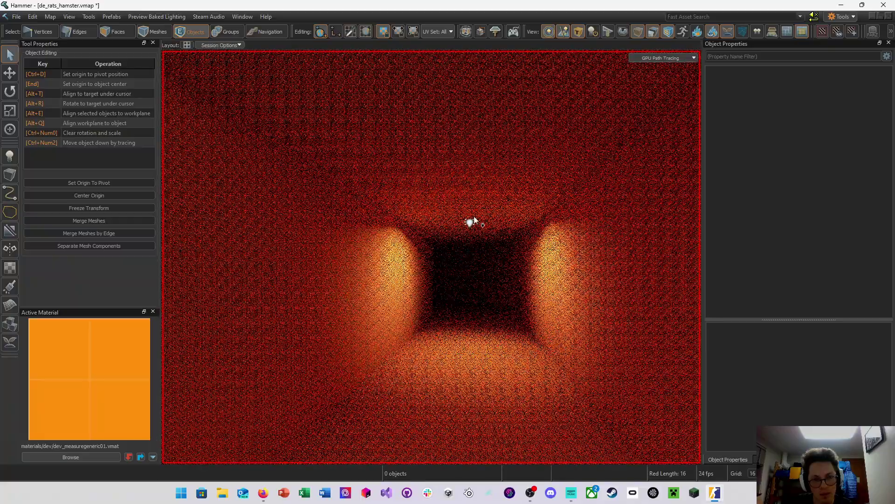
Reselect the light inside the square tube and set its shape to Tube with end caps
click(469, 223)
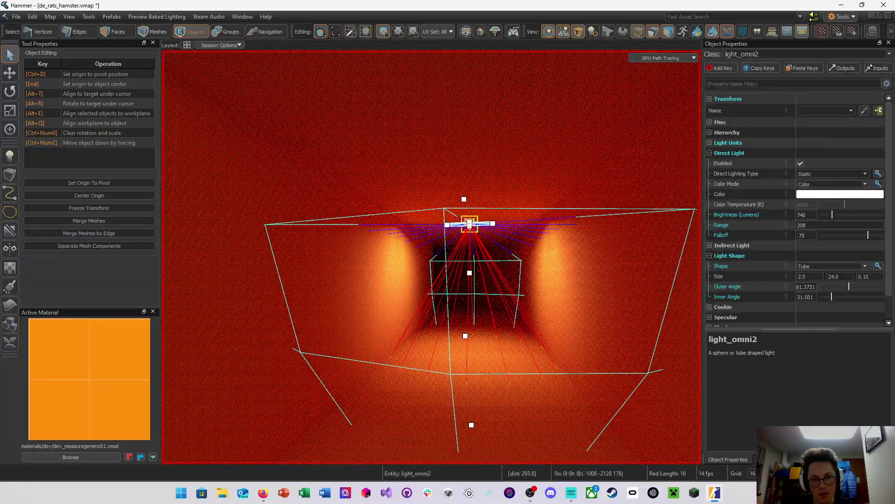
key(w)
key(z)
click(495, 232)
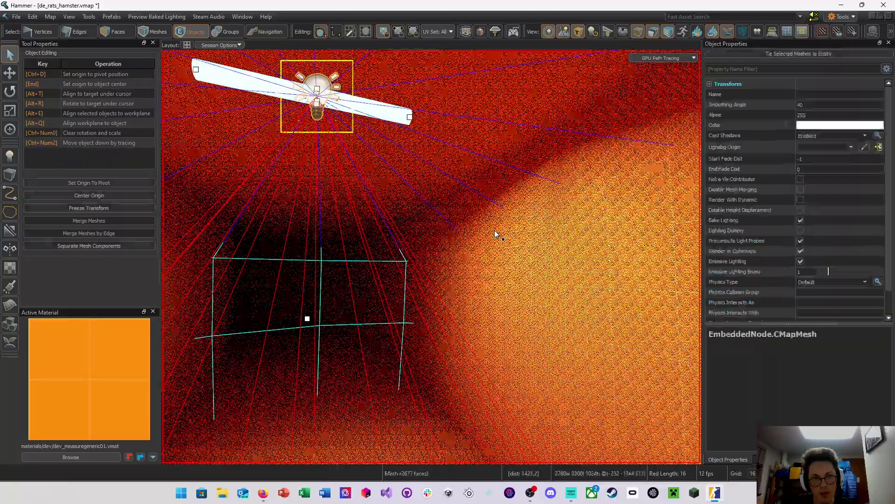
click(317, 97)
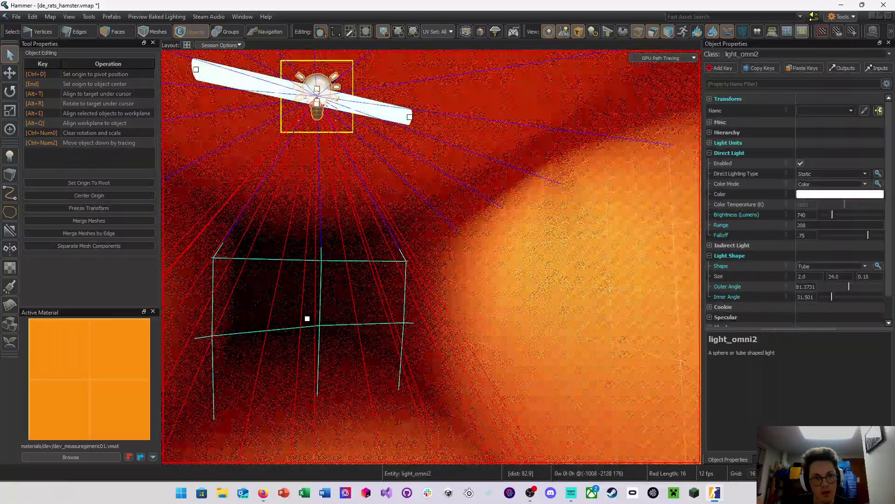
key(f)
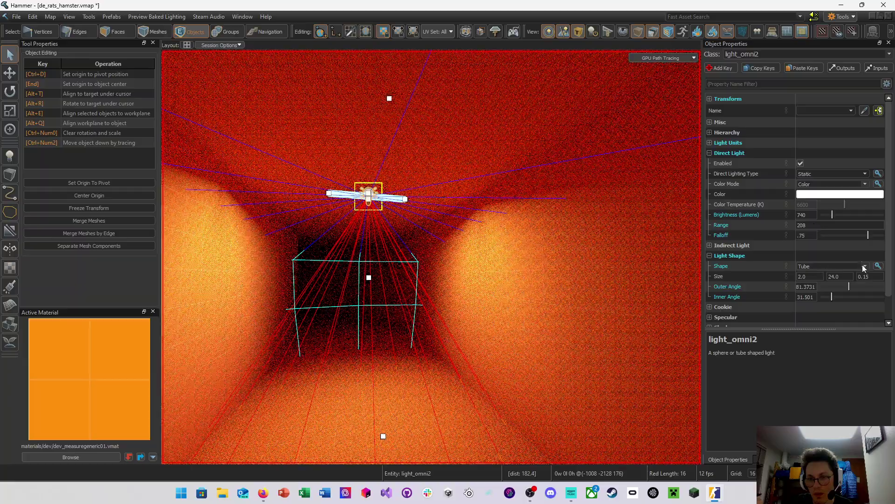
click(864, 265)
click(848, 293)
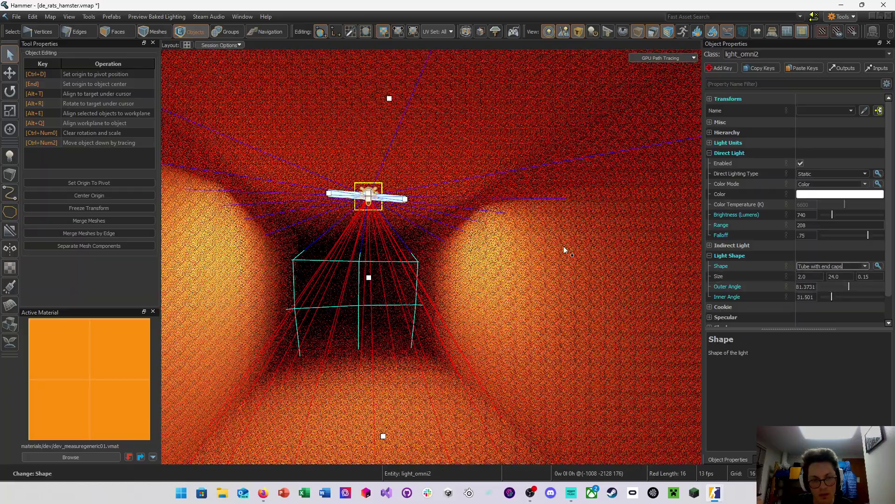
Widen the light's inner angle to about 58.95, adjust its falloff to about 0.77, and save the map
right_drag(564, 246, 431, 257)
key(s)
key(s)
key(s)
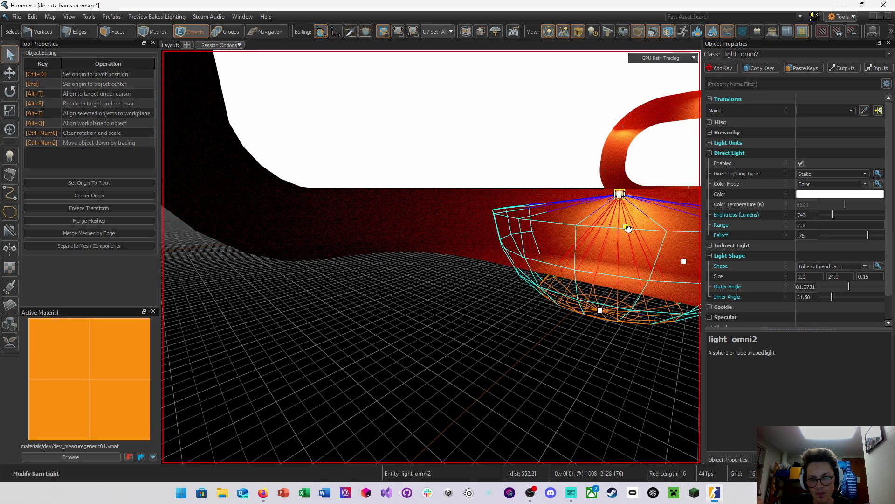
drag(627, 228, 683, 227)
drag(683, 263, 689, 237)
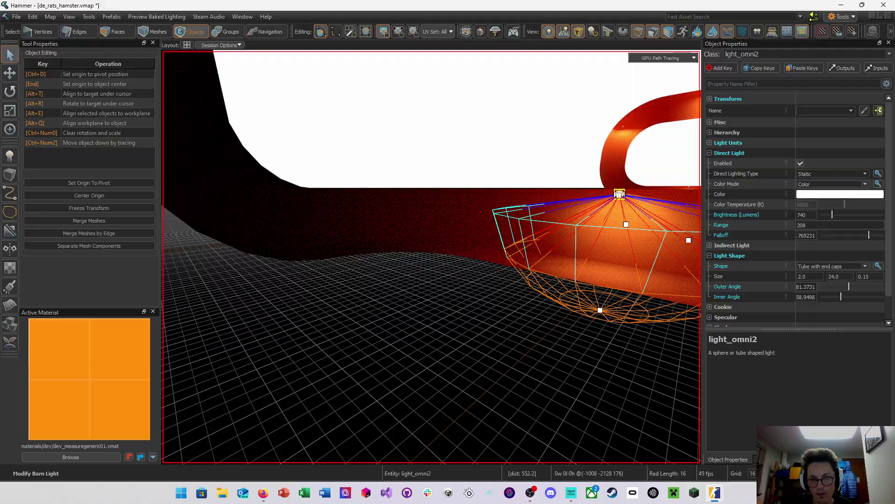
mouse_move(500, 225)
right_down()
mouse_move(543, 242)
mouse_move(501, 231)
right_up()
key(ctrl+s)
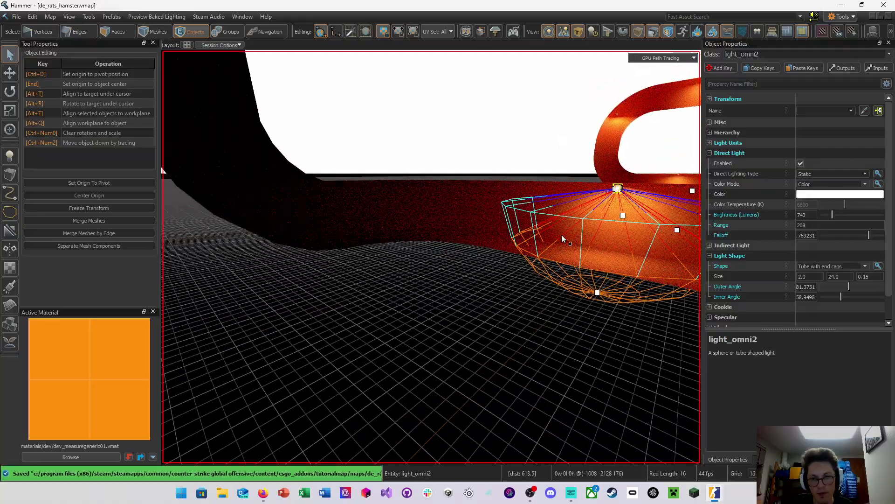
Restore the four-view layout and clone the light along the curved square tube to X -1536, Y -2416
right_drag(562, 236, 498, 225)
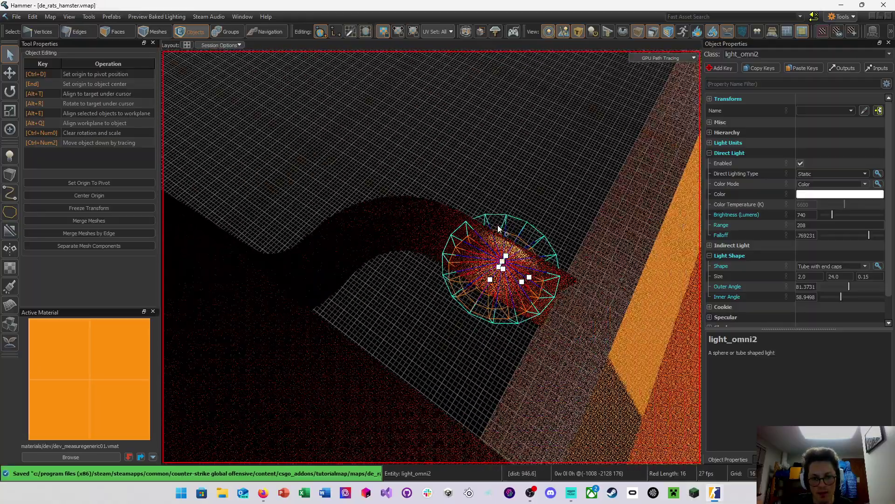
key(shift+z)
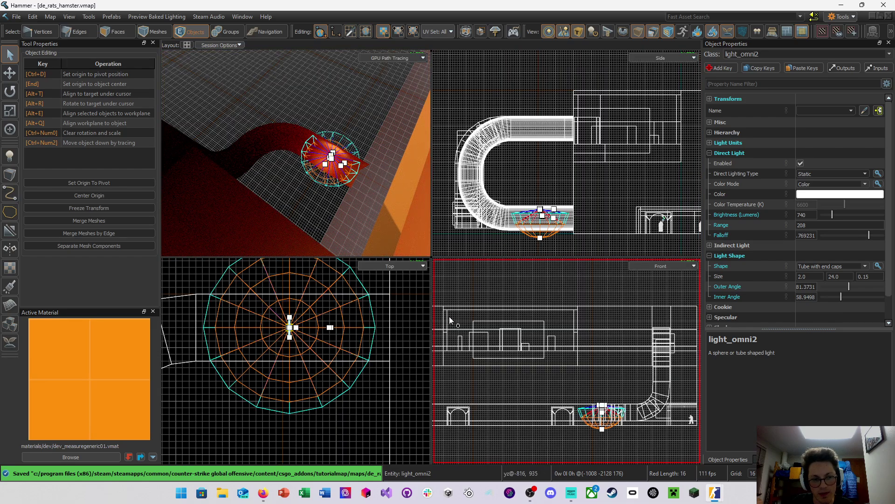
scroll(365, 354, down, 6)
scroll(329, 329, up, 1)
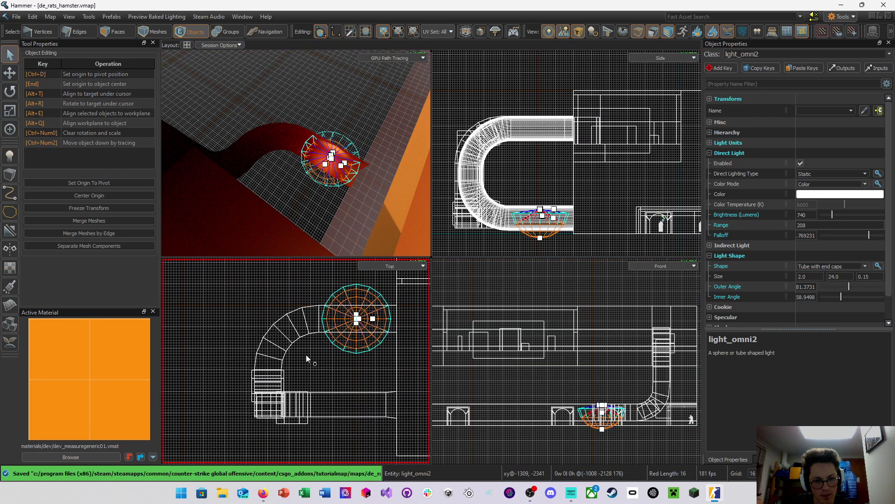
key(w)
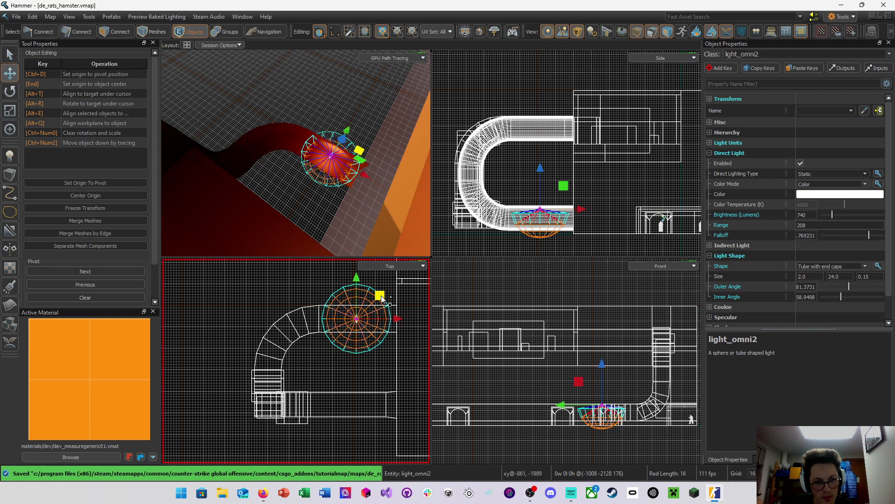
shift+drag(381, 295, 267, 367)
Rotate the cloned light 90 degrees about the vertical axis
key(w)
right_drag(285, 191, 296, 153)
key(w)
key(w)
key(d)
key(e)
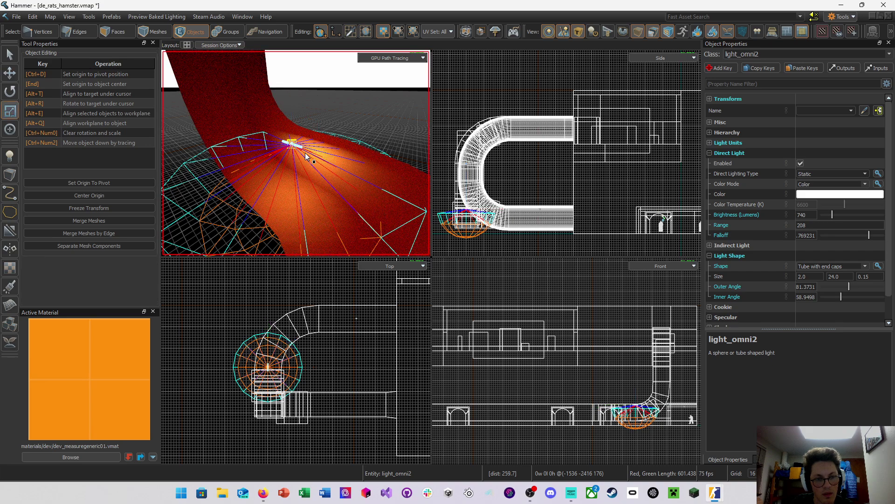
key(e)
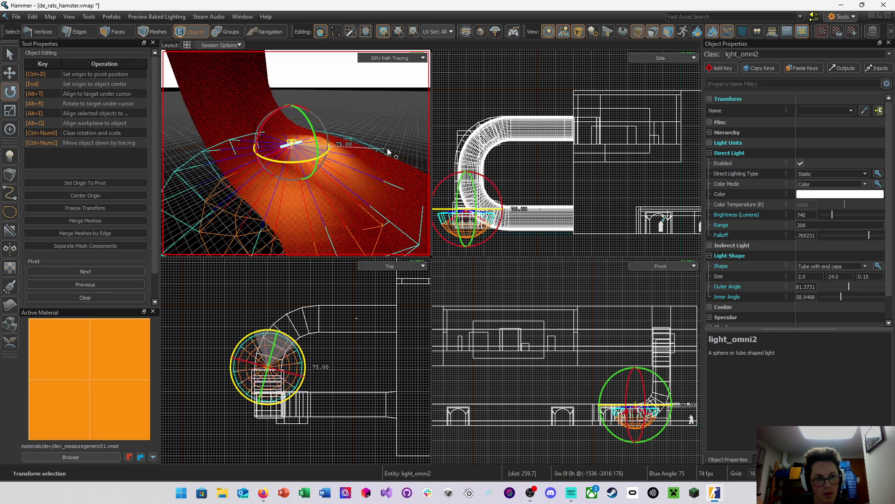
drag(387, 147, 397, 146)
Move the cloned light into the middle of the tube's horizontal bend at X -1472, Y -2256
key(d)
right_drag(368, 147, 295, 153)
key(s)
key(w)
key(w)
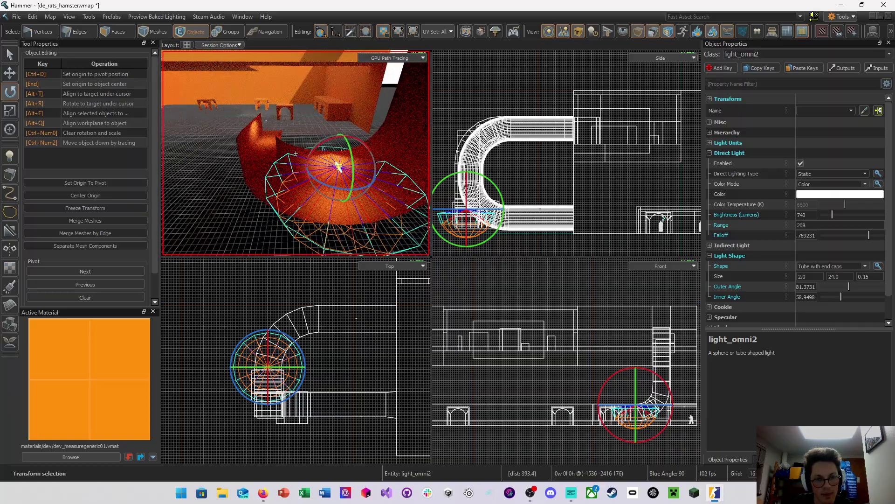
key(w)
scroll(290, 356, up, 2)
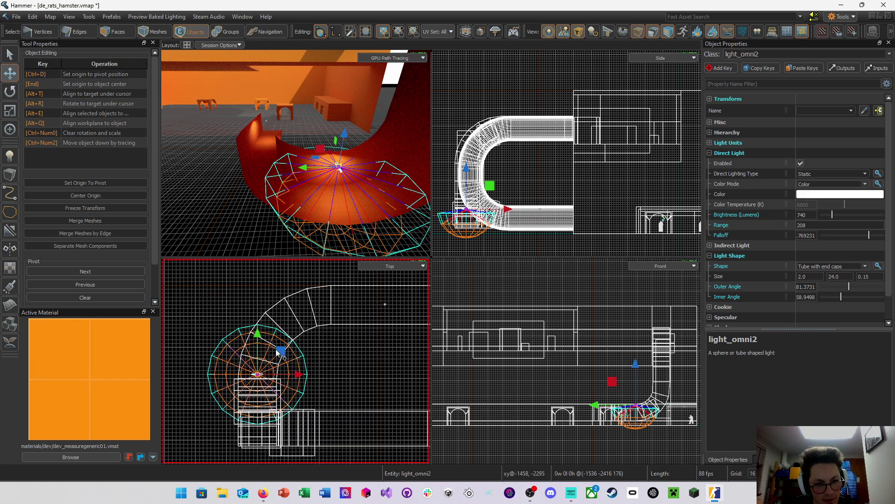
drag(259, 373, 328, 366)
key(e)
key(w)
right_drag(329, 150, 296, 153)
key(w)
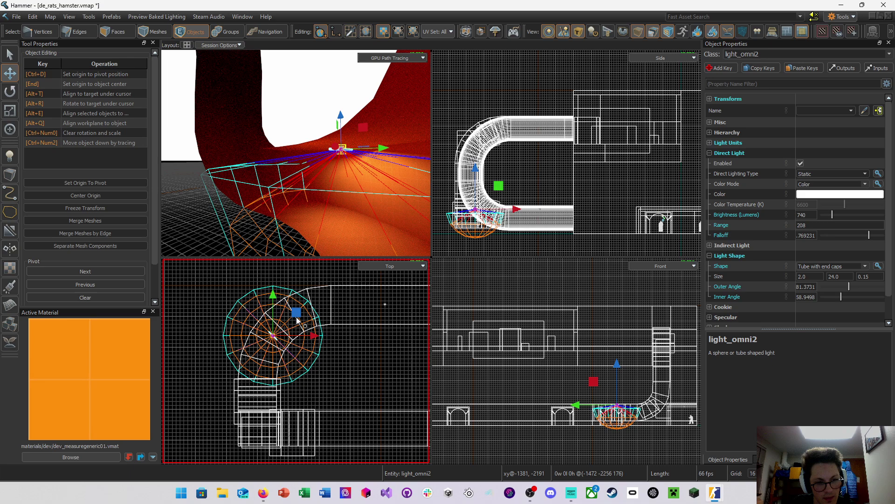
Clone the bend light to X -1536, Y -2624, at the base of the vertical tube
drag(296, 314, 260, 428)
key(e)
key(w)
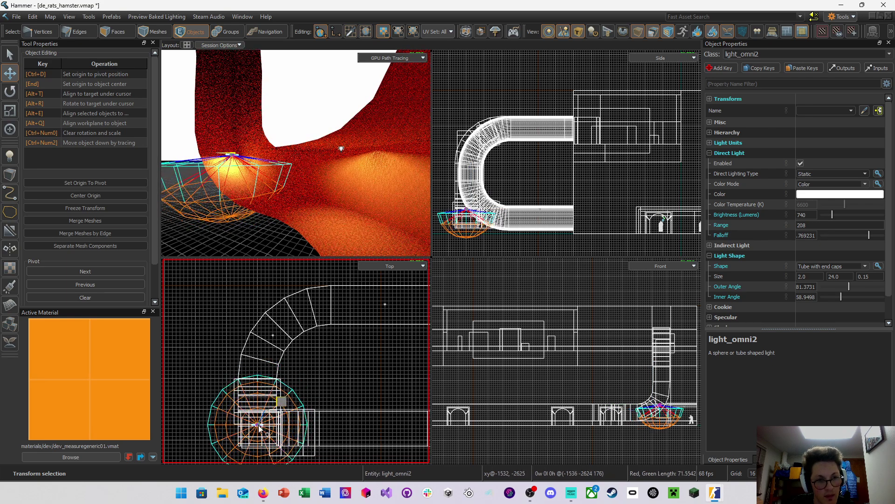
Raise the newest light 304 units to Z 480 in the vertical tube, undoing the extra move
right_drag(276, 215, 285, 196)
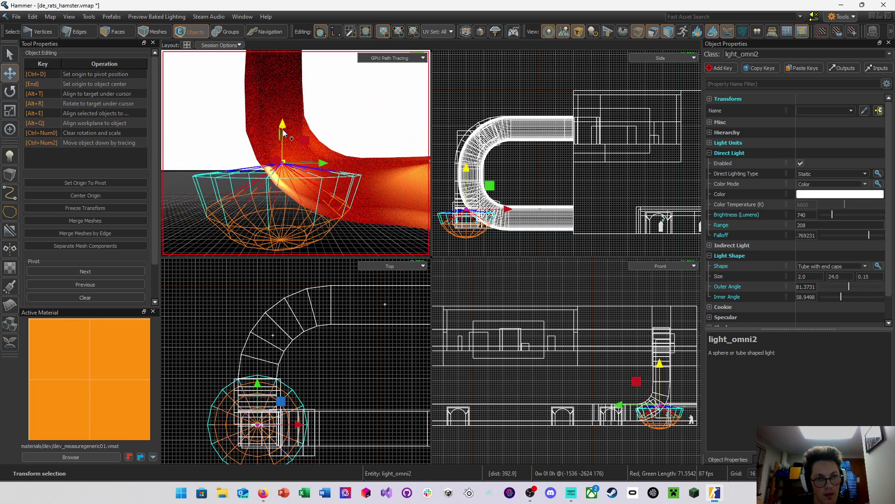
drag(285, 156, 289, 69)
right_drag(293, 84, 314, 149)
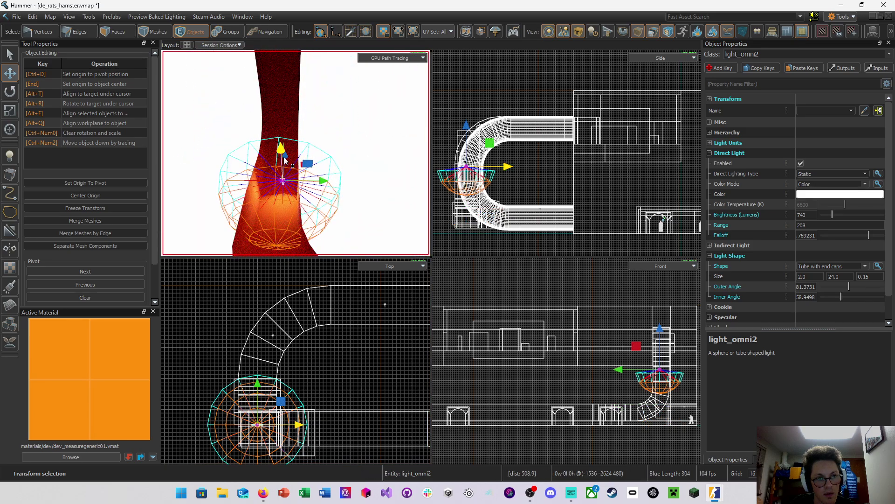
drag(284, 159, 281, 112)
key(ctrl+z)
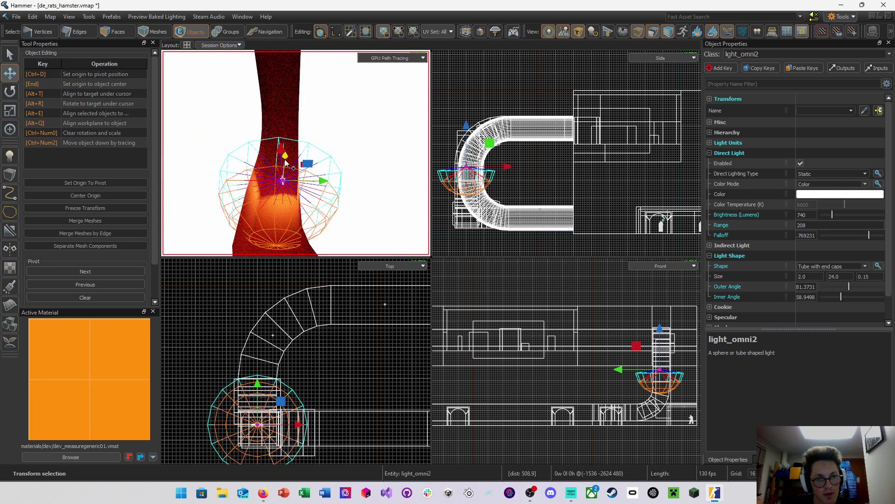
Raise the light another 192 units to Z 672 and shift it 16 units along X to -1520, inside the upper bend
right_drag(288, 162, 292, 177)
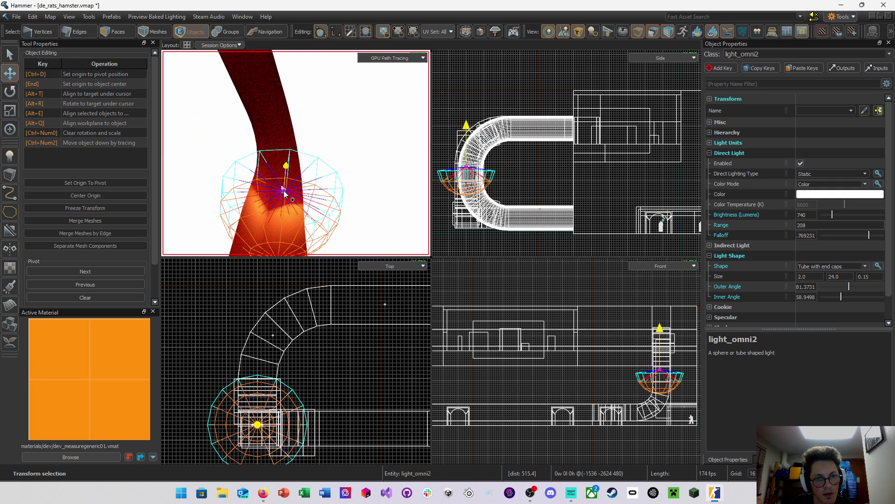
drag(283, 191, 288, 157)
right_drag(288, 158, 296, 153)
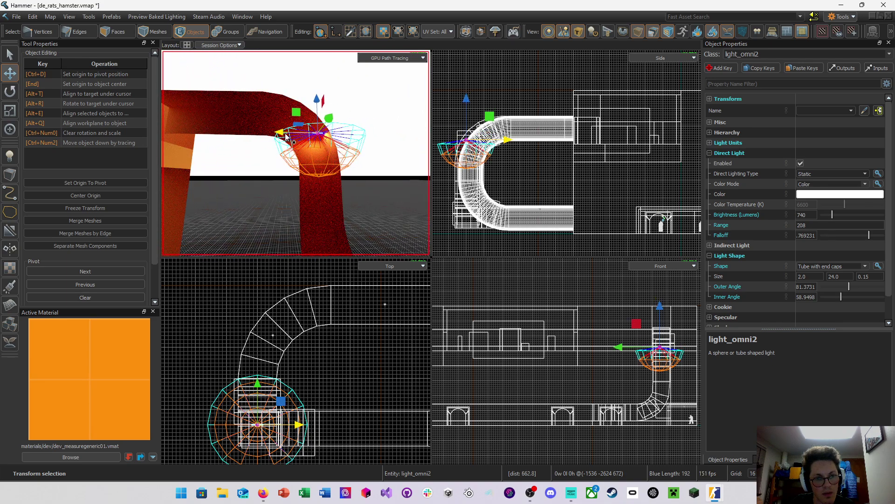
drag(280, 134, 325, 149)
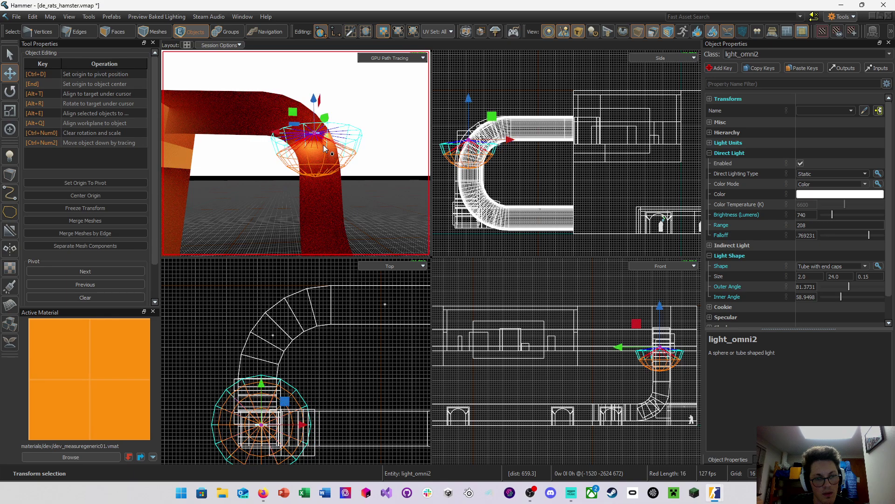
right_drag(321, 157, 296, 153)
key(w)
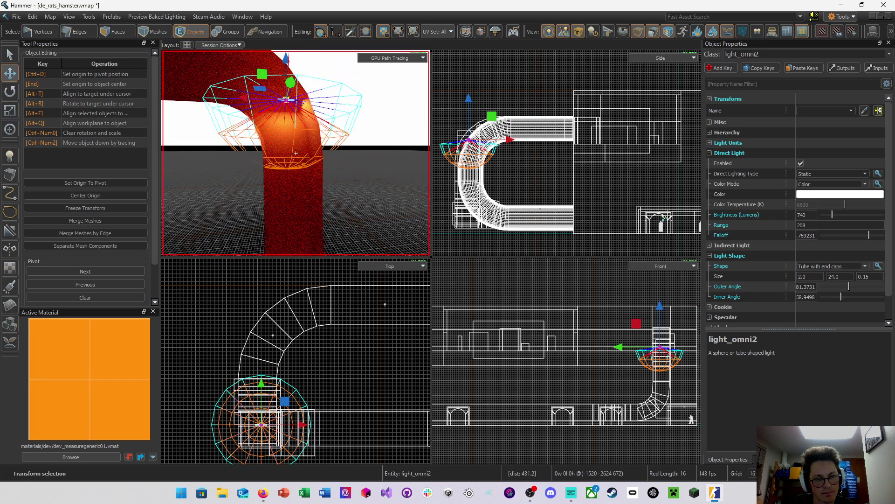
key(shift+z)
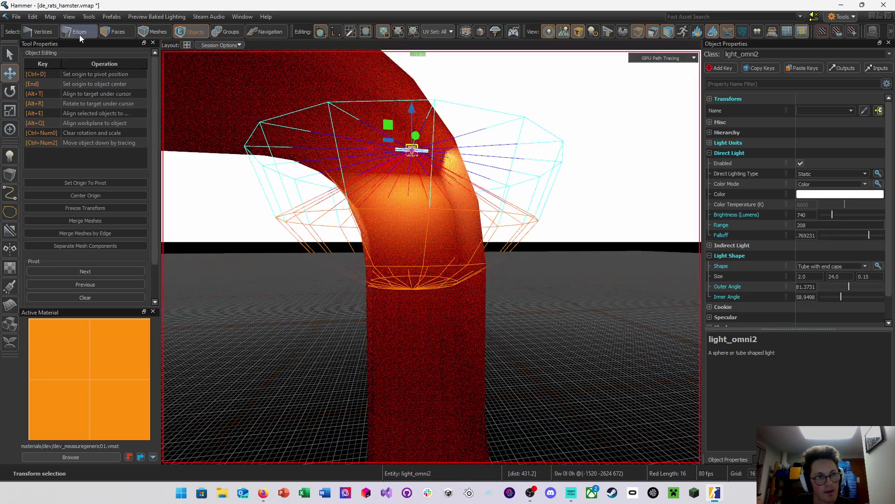
Save the map and extend the range of the upper-bend light down the vertical tube to 608
key(ctrl+s)
key(ctrl+s)
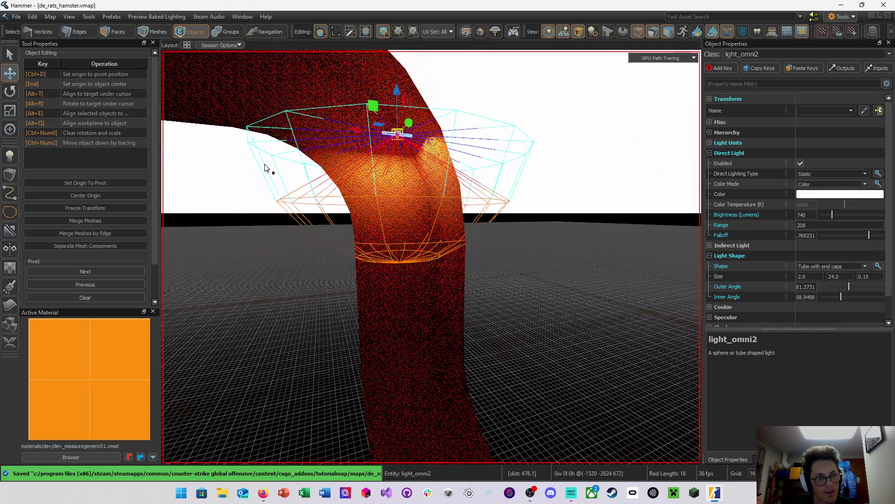
click(9, 54)
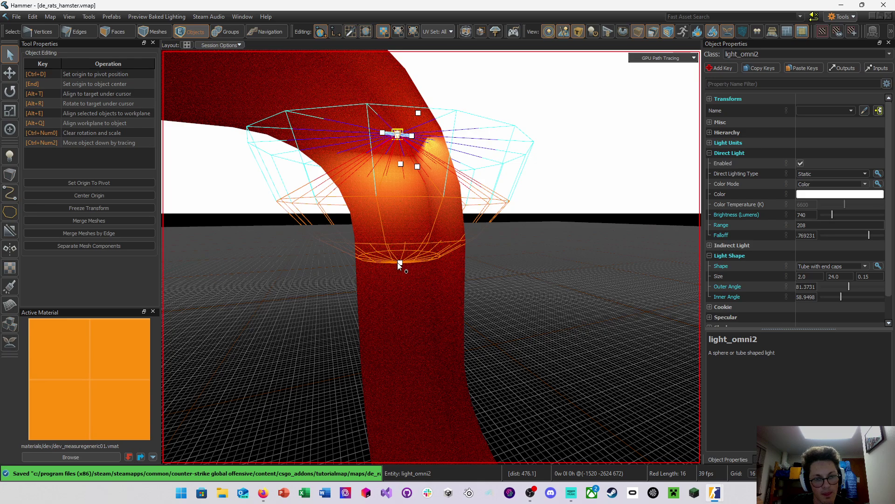
drag(398, 262, 406, 352)
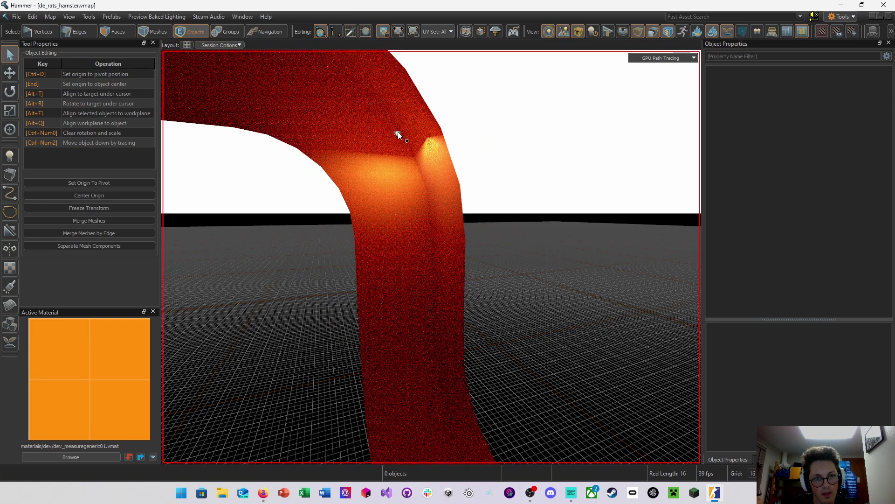
click(412, 147)
right_drag(405, 133, 431, 257)
key(w)
click(416, 276)
key(s)
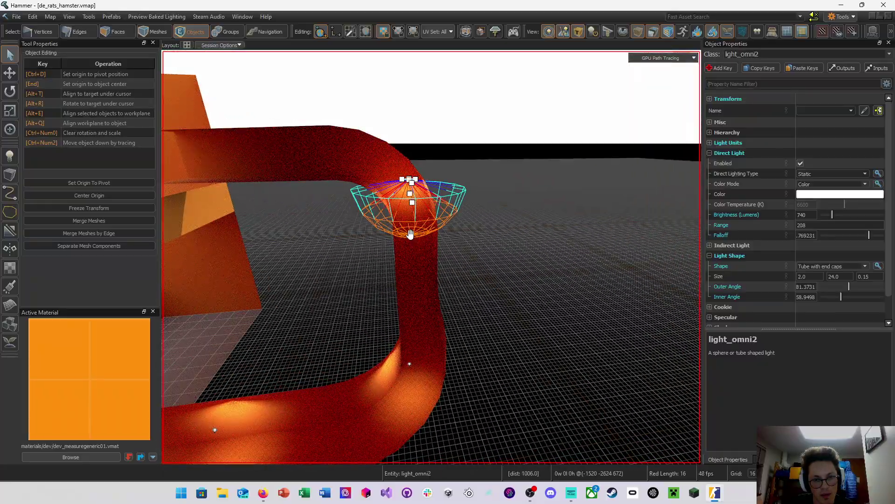
drag(410, 234, 426, 320)
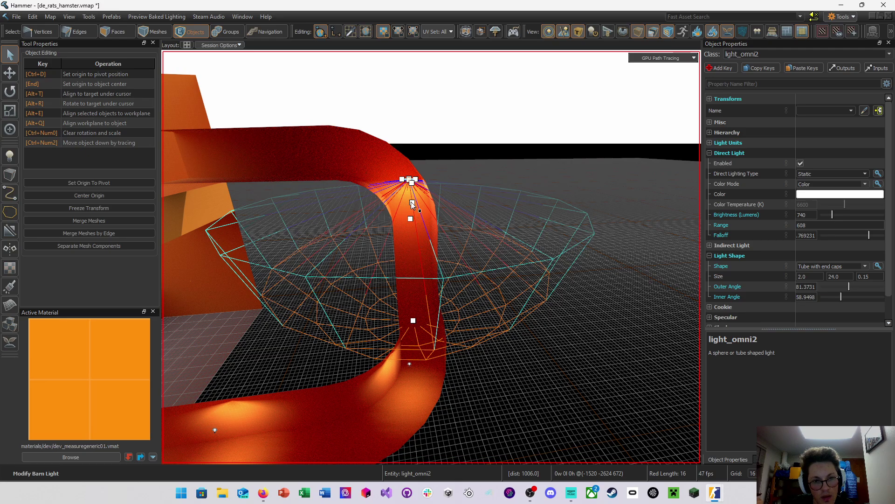
Narrow the upper-bend light's inner angle to about 31.5 and lower its falloff to about 0.0587
drag(412, 212, 417, 225)
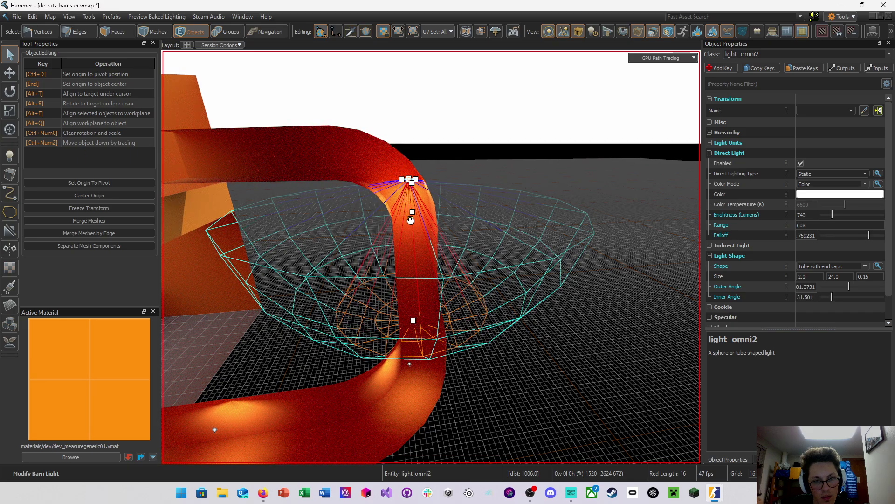
click(410, 221)
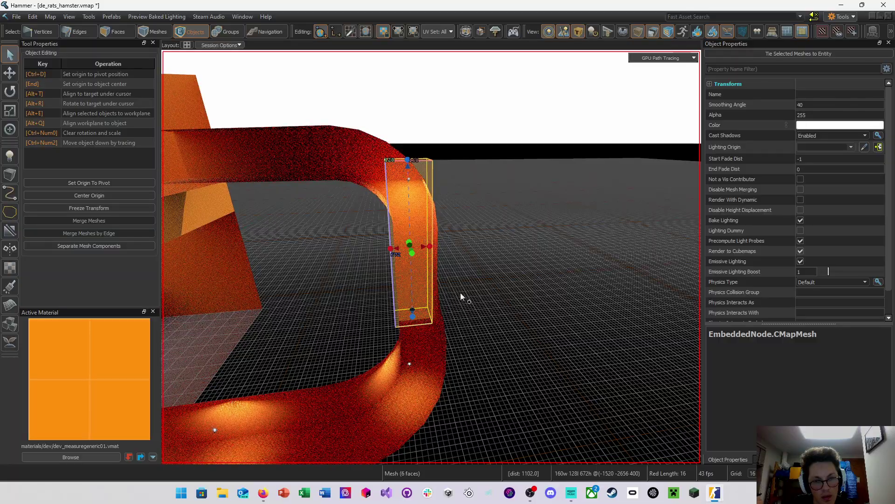
key(w)
right_drag(417, 190, 382, 84)
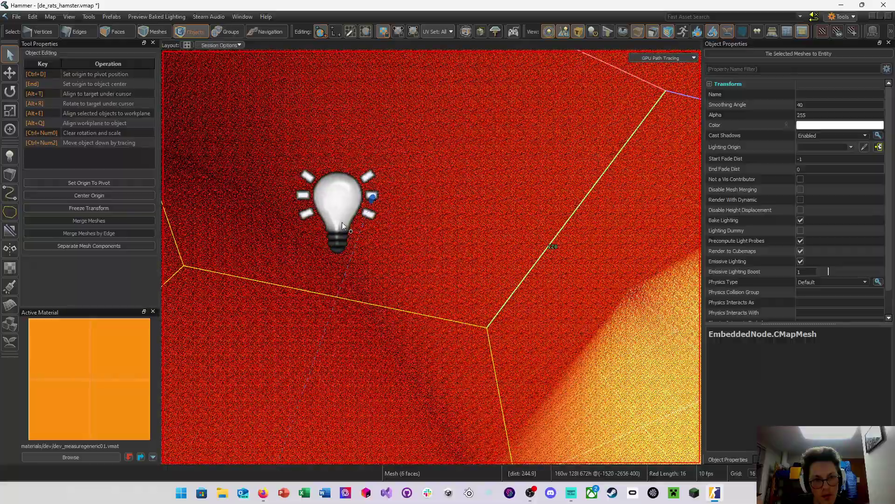
click(343, 222)
key(s)
right_drag(373, 226, 431, 289)
key(w)
key(s)
key(w)
right_drag(431, 257, 431, 257)
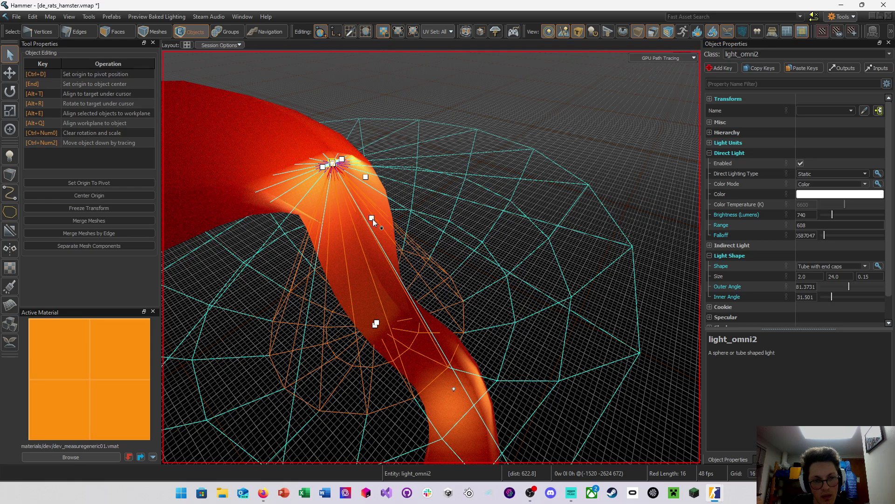
Narrow the upper-bend light's cone to an outer angle of about 50.95 and an inner angle of about 19.72
drag(372, 219, 376, 225)
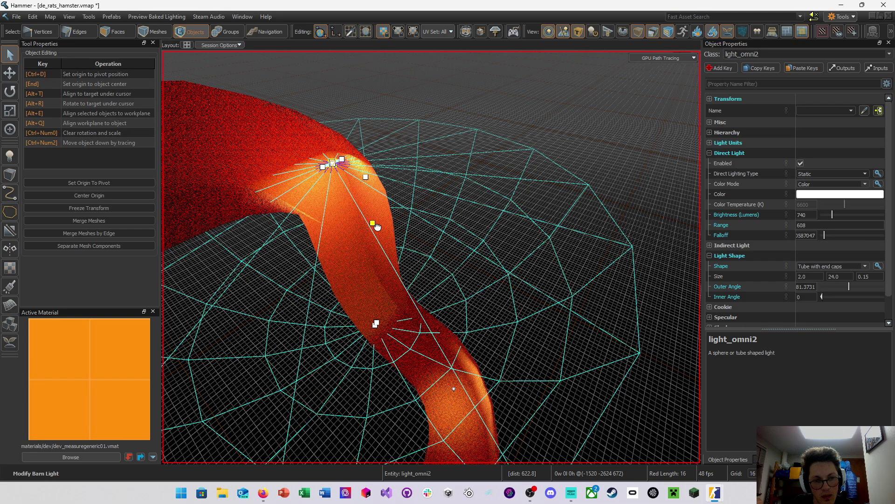
key(ctrl+z)
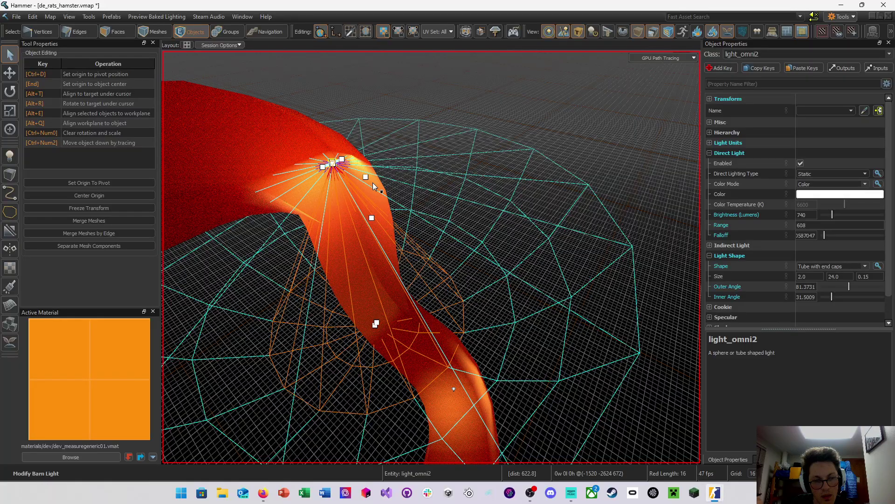
right_drag(379, 180, 431, 257)
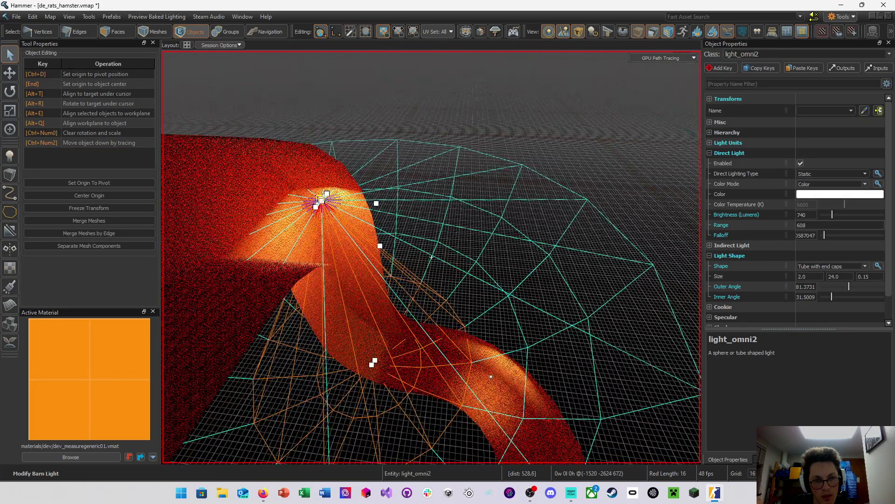
drag(376, 203, 402, 226)
key(d)
right_drag(419, 226, 431, 257)
key(w)
key(d)
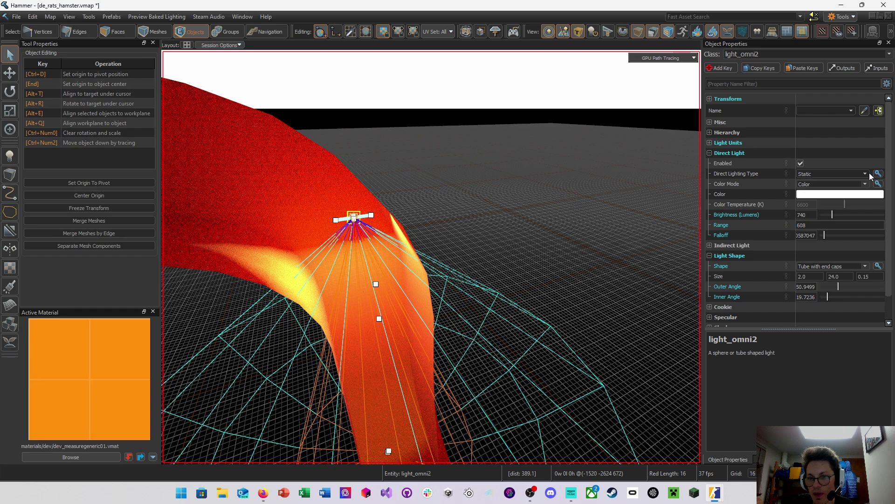
Change the upper-bend light's shape to Point and save the map
click(866, 265)
click(852, 272)
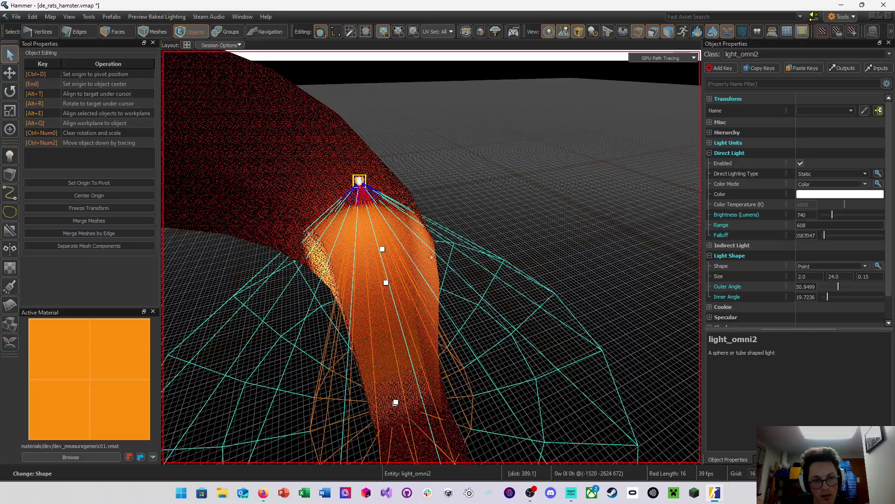
right_drag(432, 256, 432, 257)
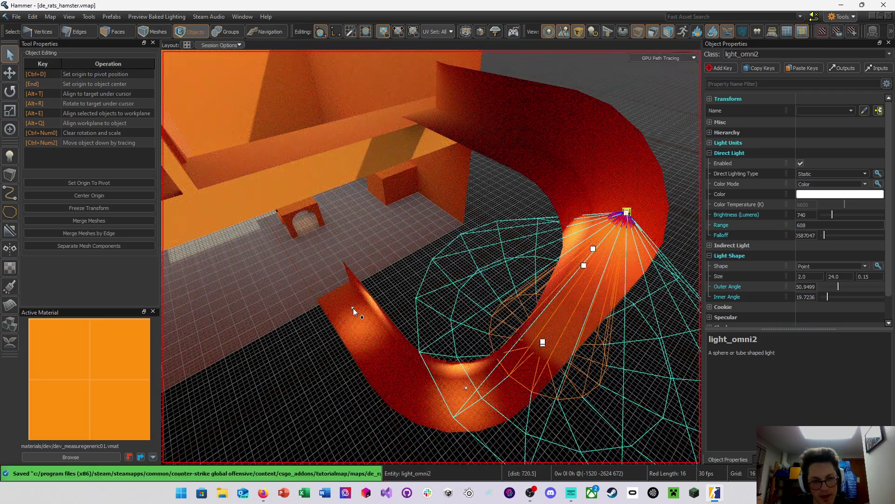
Clone the tube-shaped light from the lower horizontal run to X -1008, Y -2640, Z 816 in the upper horizontal tube
click(353, 308)
key(w)
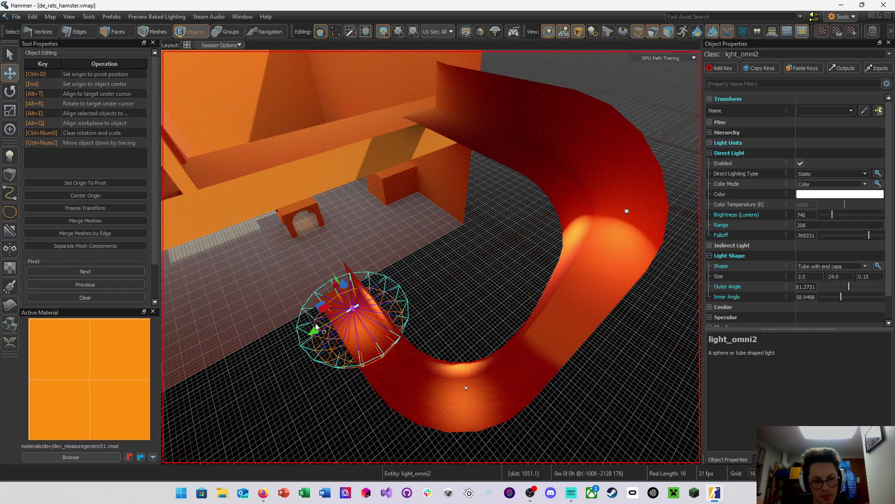
shift+drag(316, 324, 480, 272)
right_drag(479, 272, 431, 257)
drag(470, 236, 505, 97)
right_drag(505, 97, 431, 257)
drag(410, 160, 415, 162)
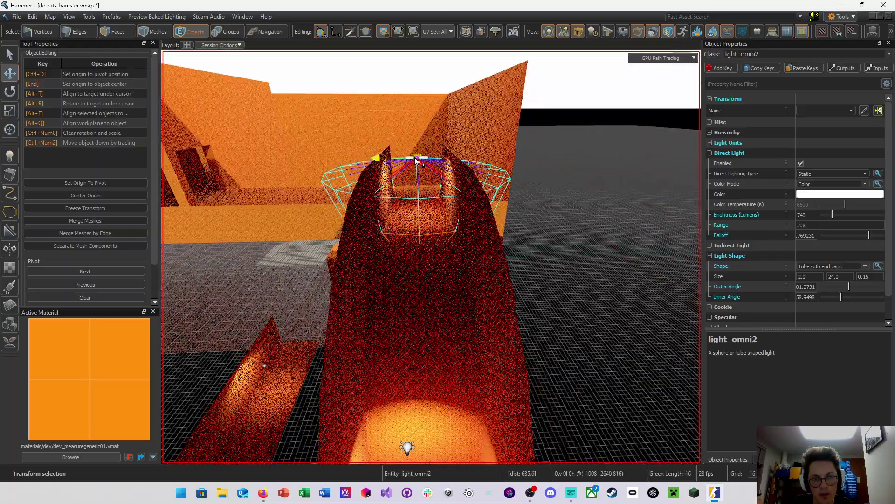
Shift the cloned upper-tube light along X to -1104 and view it from inside the room
right_drag(431, 257, 431, 257)
drag(286, 205, 411, 183)
key(e)
right_drag(425, 205, 431, 257)
key(w)
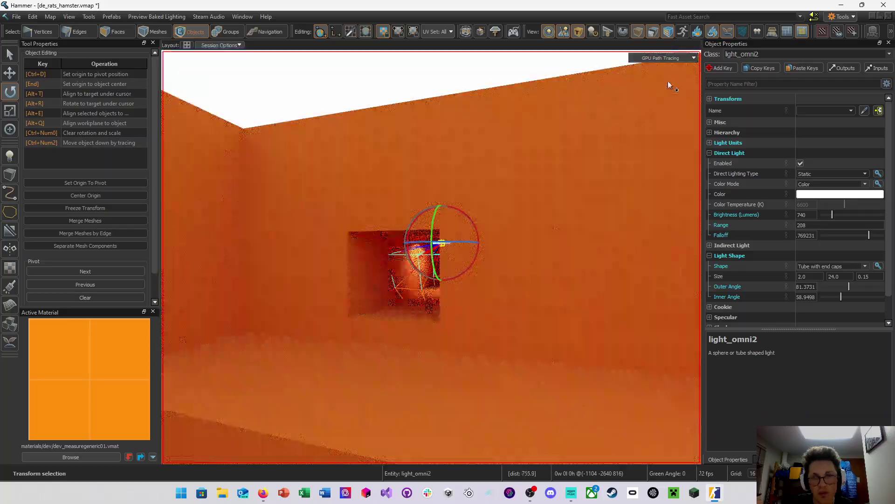
Switch the viewport shading from GPU Path Tracing to 3d All Lighting and save the map
click(661, 58)
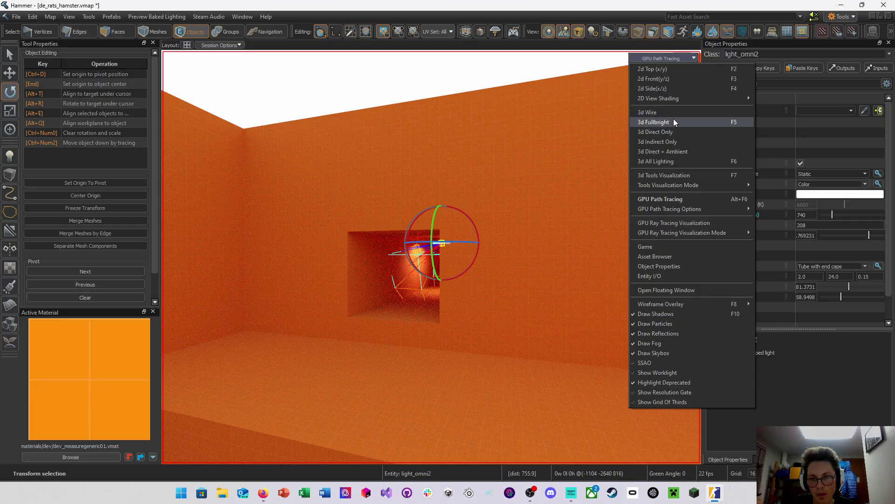
click(688, 161)
right_drag(431, 256, 431, 257)
key(ctrl+s)
Focus on the archway mesh at X -160, Y -2208 and switch to face selection
click(489, 223)
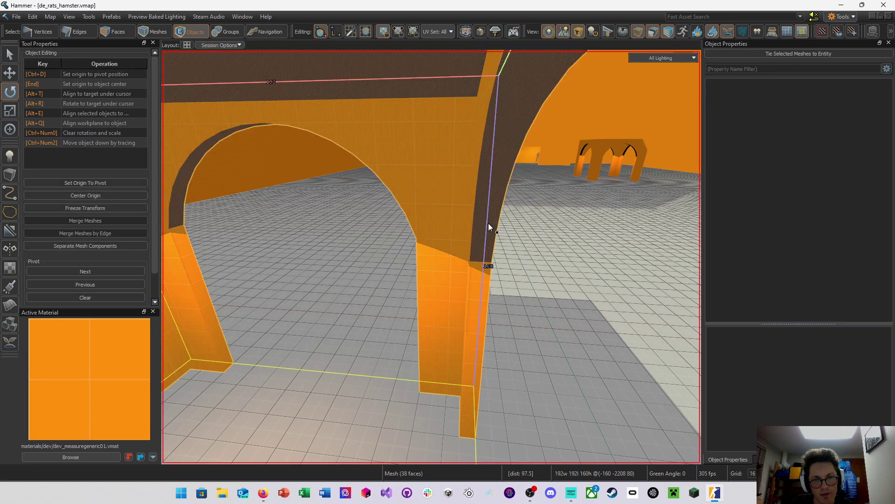
key(f)
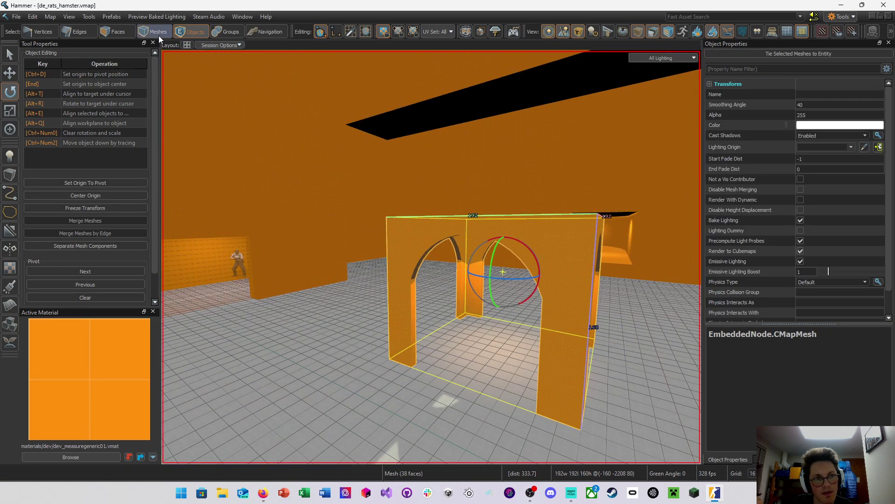
scroll(430, 234, up, 4)
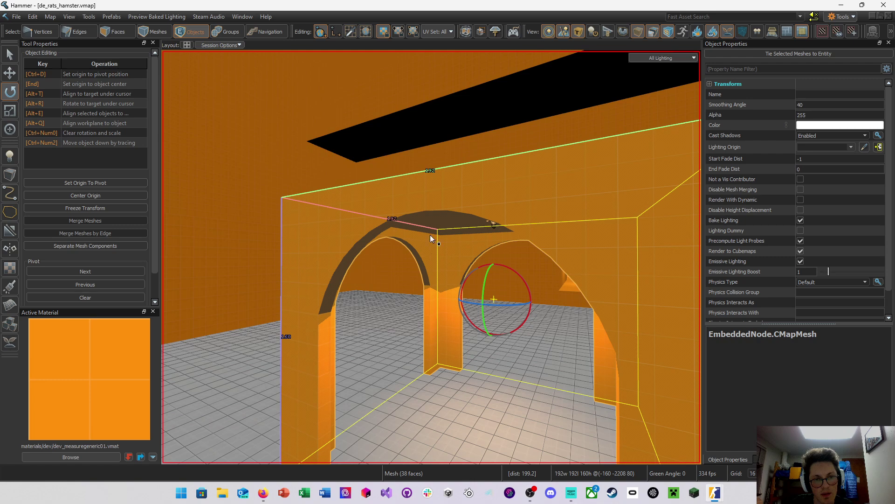
click(130, 33)
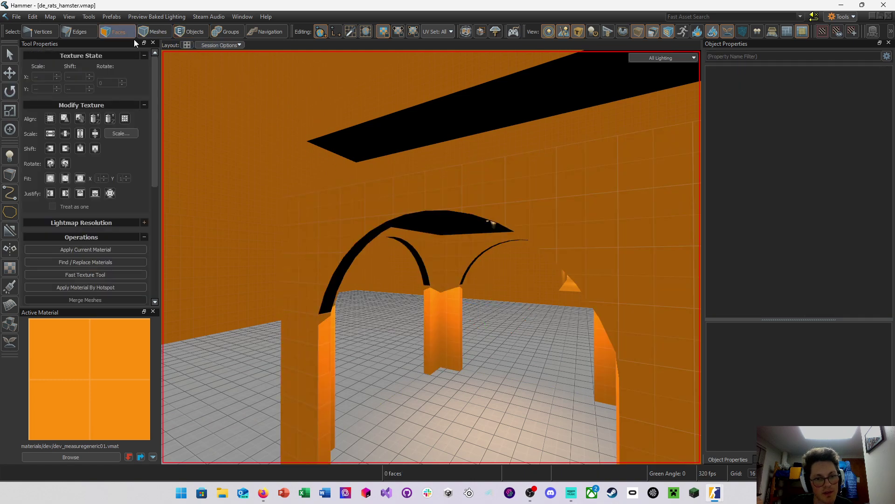
Try splitting one arch's curved underside face into seven segments along its curve with Quad Slice, using X 0
click(351, 262)
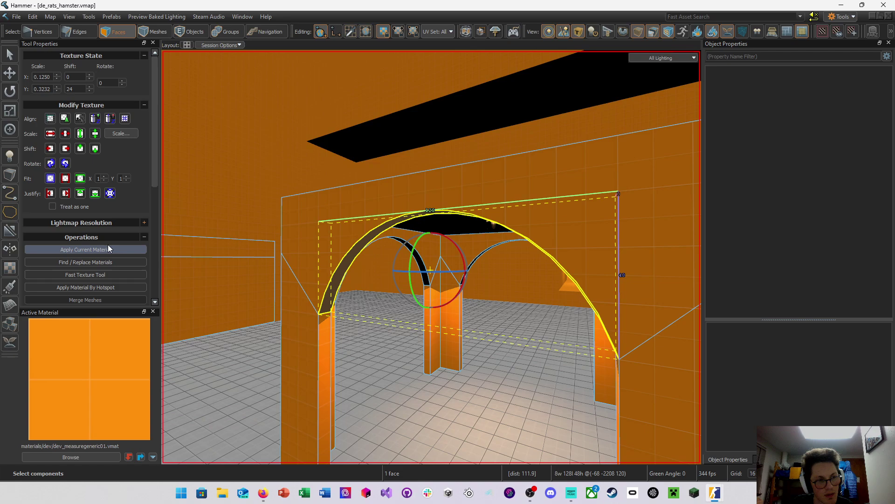
scroll(104, 245, down, 5)
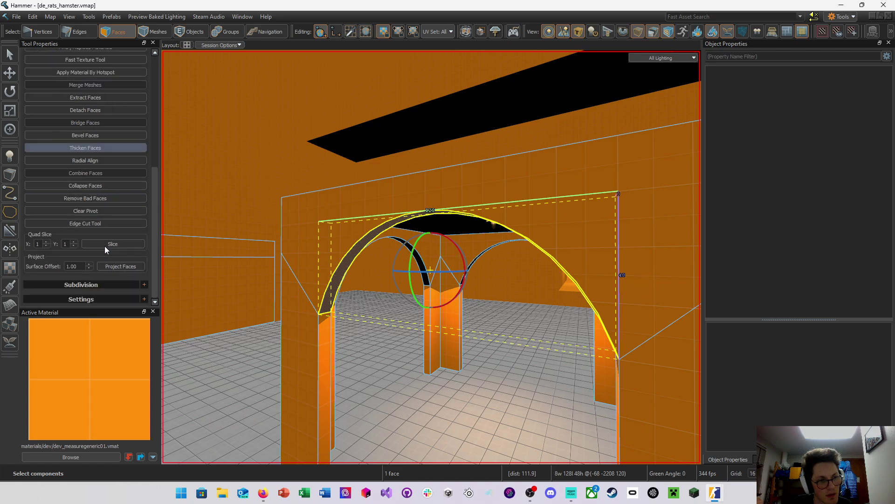
click(46, 242)
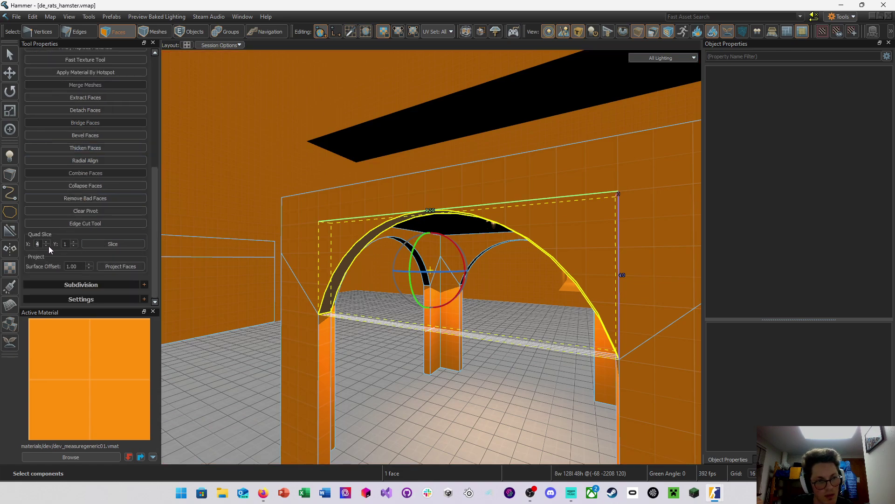
click(46, 246)
click(74, 242)
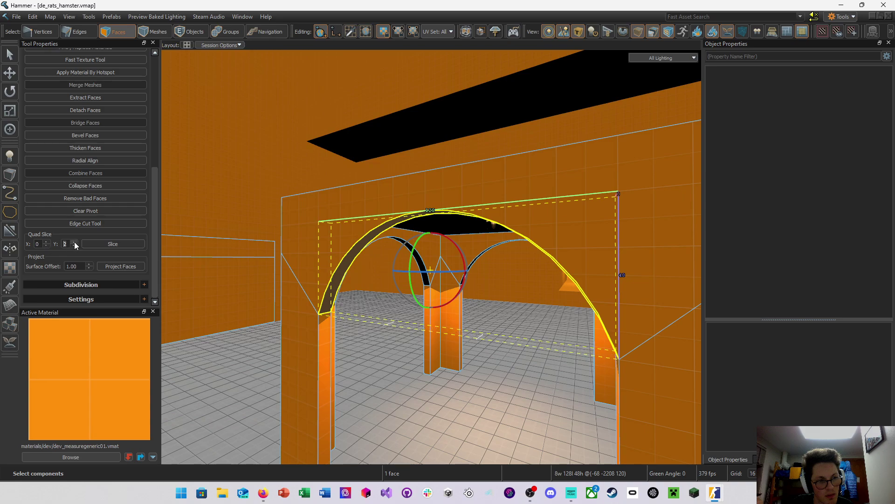
click(105, 244)
right_drag(376, 295, 431, 257)
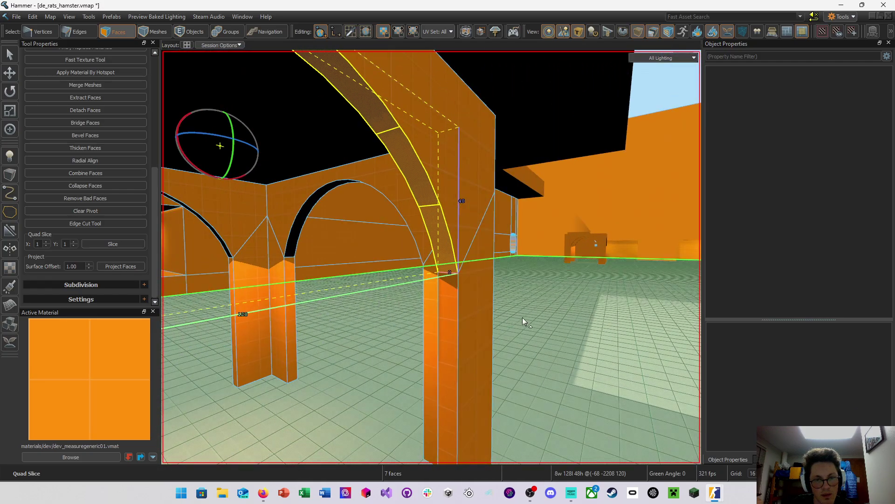
click(534, 321)
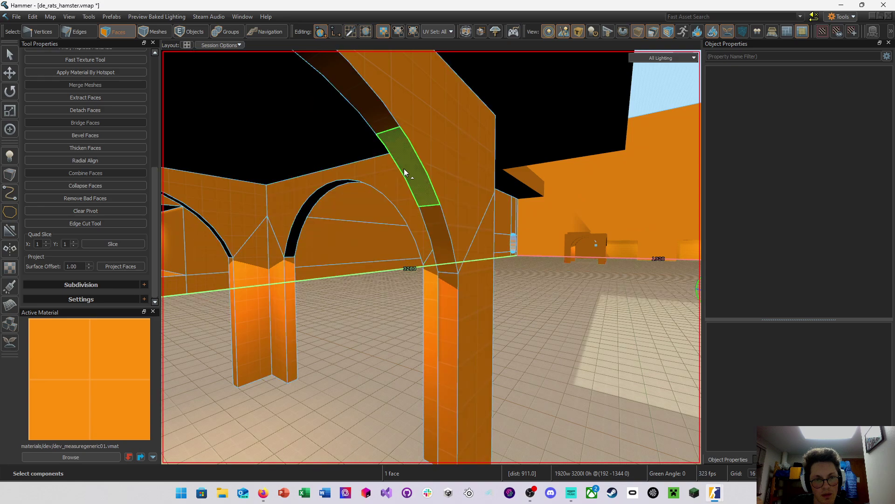
right_drag(404, 169, 431, 257)
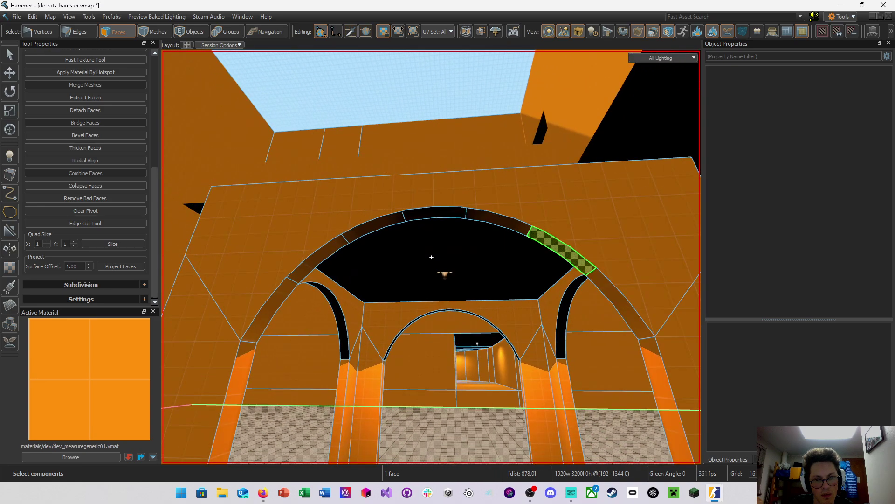
Select the curved underside faces of all four arches on the first archway structure
click(395, 197)
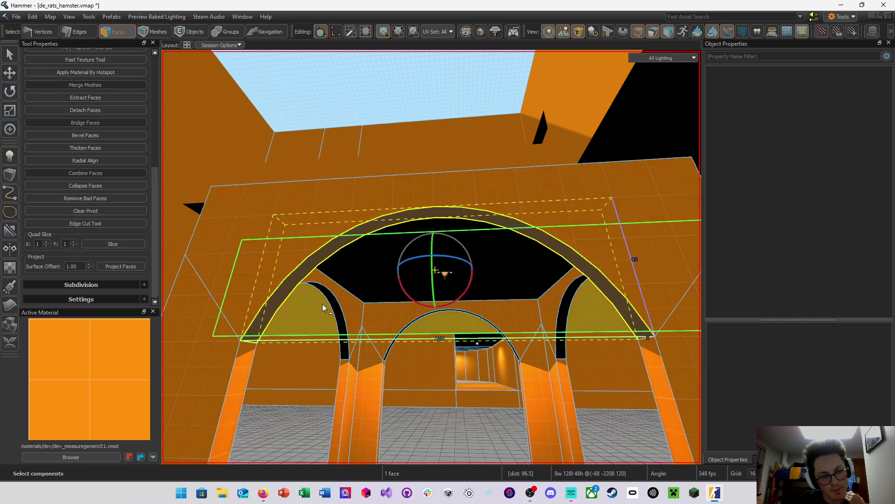
shift+click(337, 320)
right_drag(337, 320, 432, 257)
shift+click(531, 276)
right_drag(531, 276, 432, 257)
shift+click(517, 278)
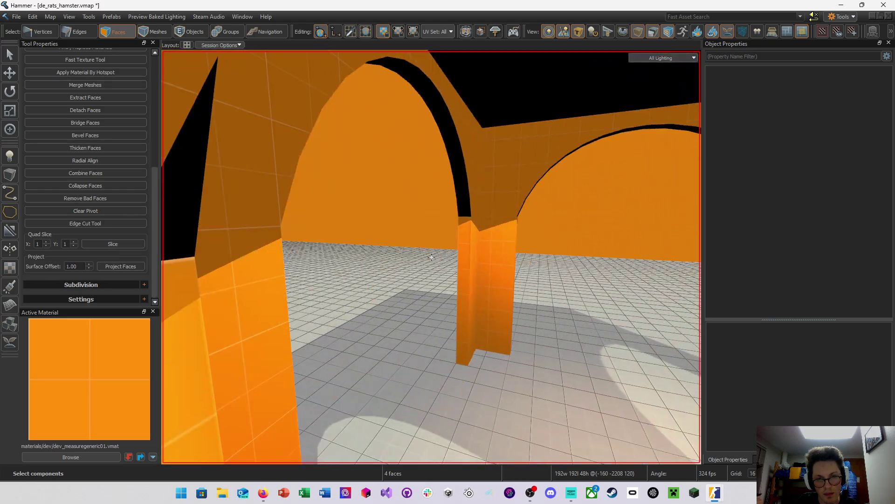
Add the four curved arch underside faces of the second archway structure to the face selection
shift+click(460, 203)
right_drag(461, 203, 431, 257)
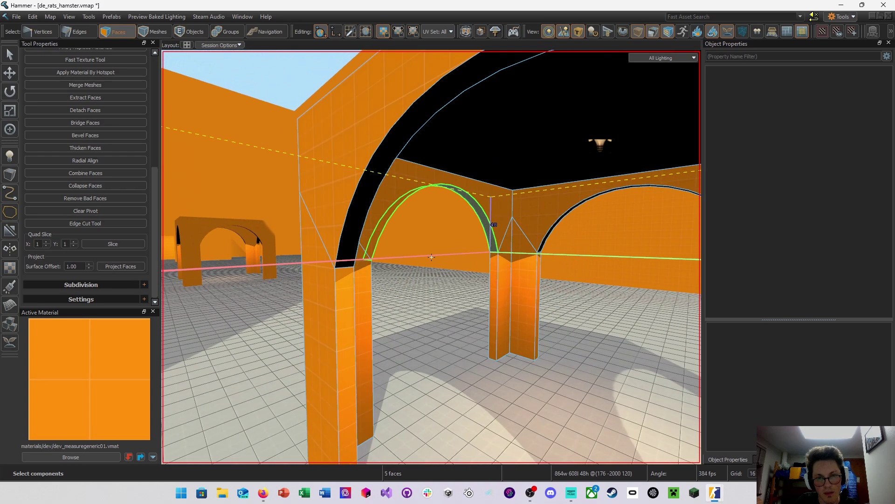
shift+click(361, 220)
right_drag(361, 220, 442, 213)
ctrl+click(441, 213)
shift+click(388, 232)
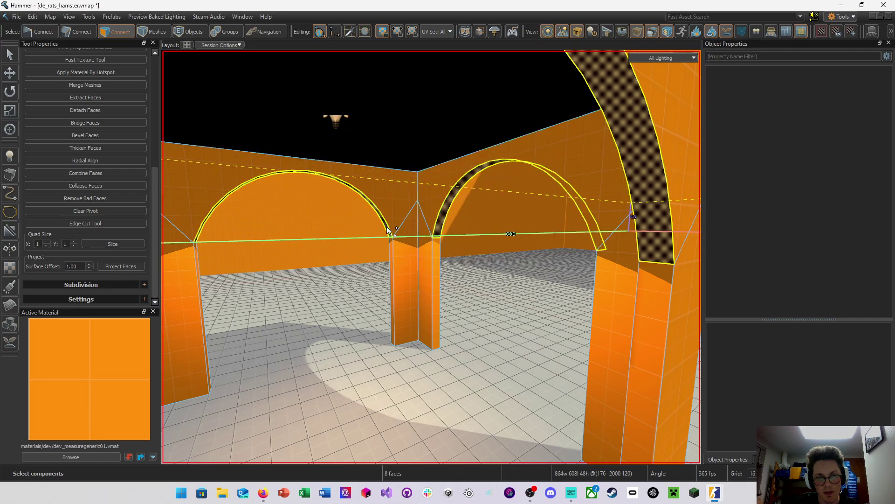
mouse_move(388, 232)
right_down()
mouse_move(431, 257)
mouse_move(392, 225)
right_up()
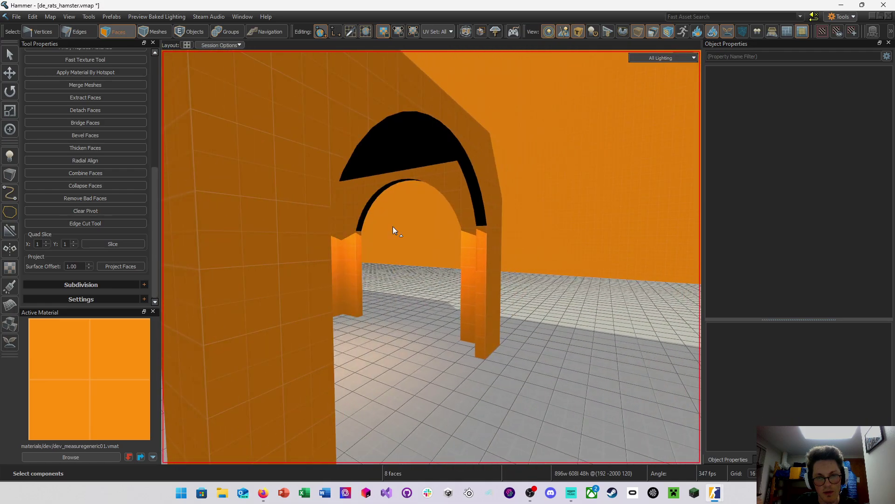
Add the four curved arch underside faces of the third archway structure to the face selection
ctrl+click(490, 197)
right_drag(495, 197, 464, 192)
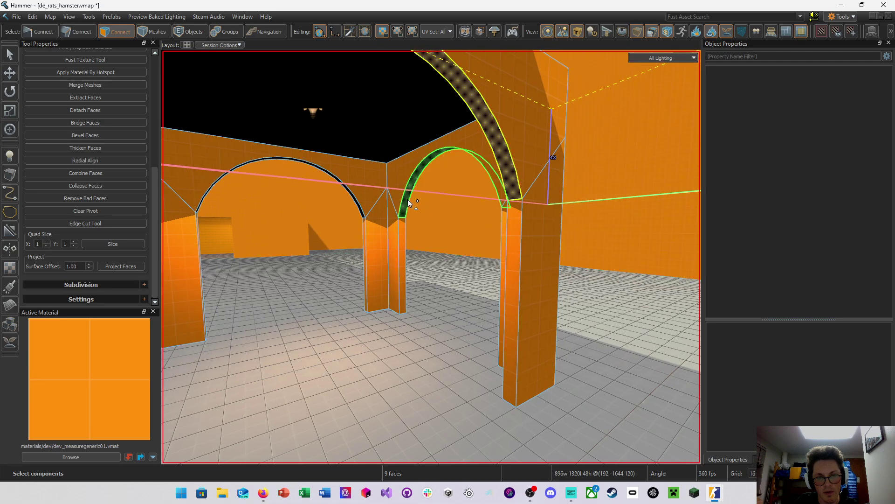
ctrl+click(407, 200)
ctrl+click(359, 208)
right_drag(360, 209, 465, 225)
ctrl+click(386, 214)
Add the fourth archway structure's four curved arch underside faces to complete the selection across all archways
ctrl+click(470, 229)
ctrl+click(589, 187)
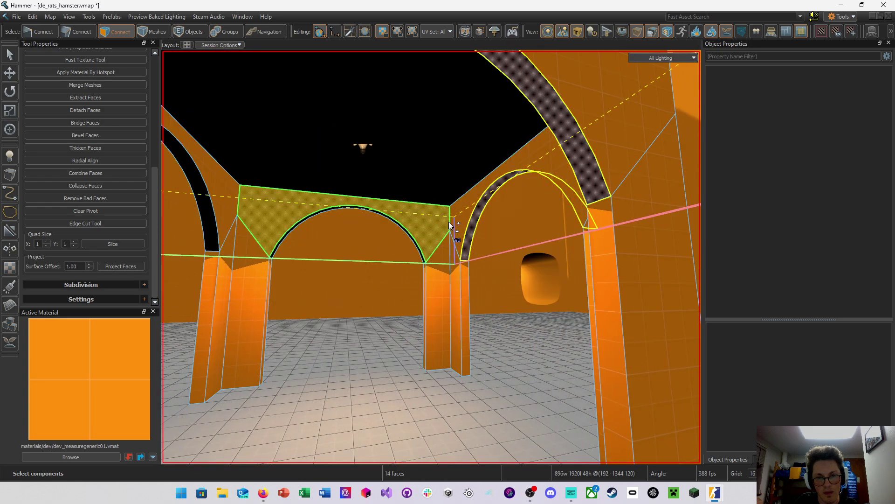
ctrl+click(421, 253)
right_drag(451, 250, 431, 257)
ctrl+click(429, 236)
key(w)
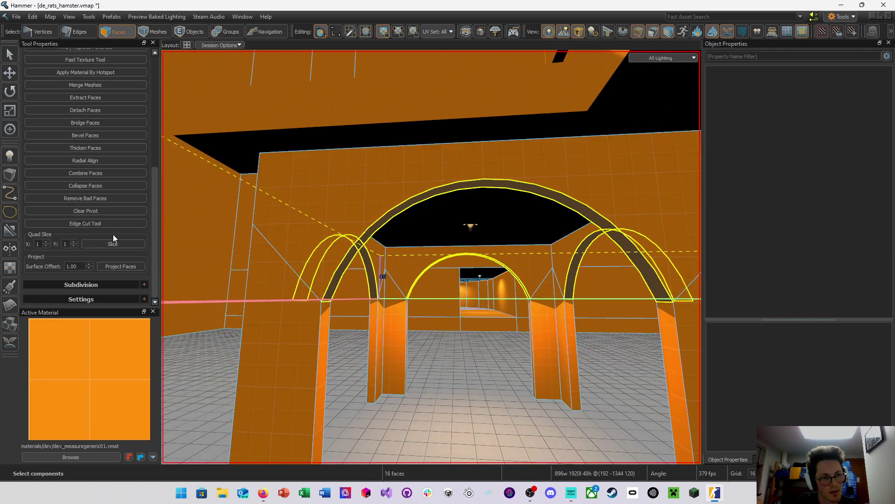
Try splitting all selected arch underside faces with Quad Slice at X 1 and Y 10
click(74, 241)
click(75, 241)
click(74, 241)
click(74, 241)
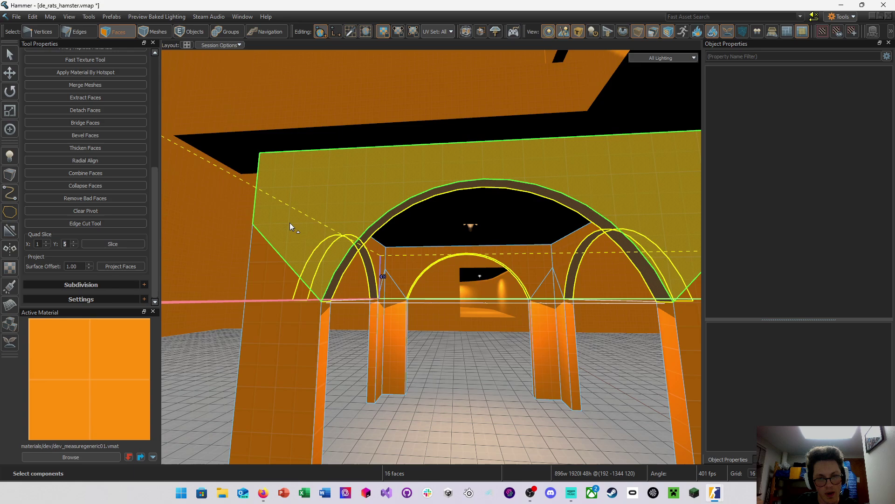
key(w)
right_drag(290, 225, 431, 257)
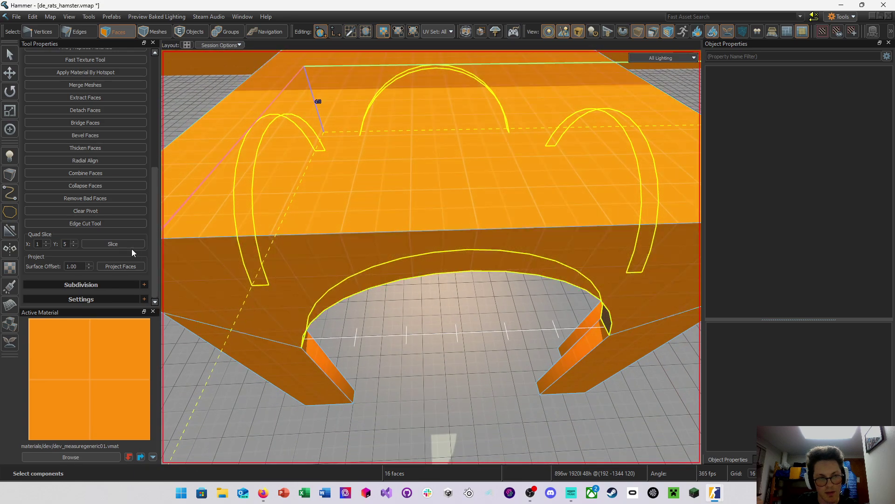
click(73, 241)
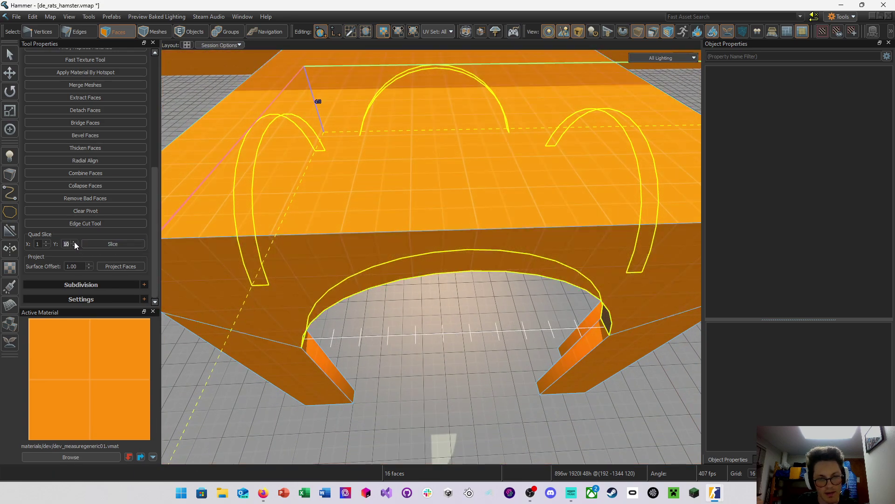
click(102, 245)
right_drag(195, 261, 432, 257)
click(475, 289)
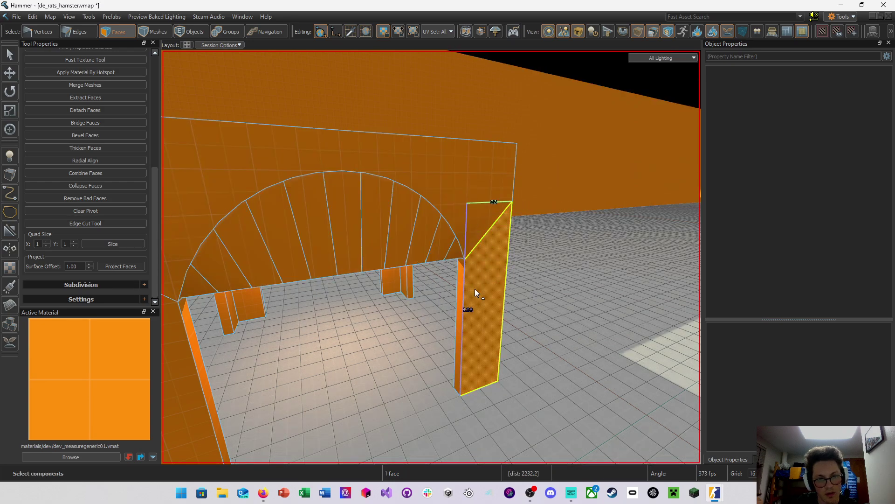
click(377, 242)
key(ctrl+z)
key(ctrl+z)
key(ctrl+z)
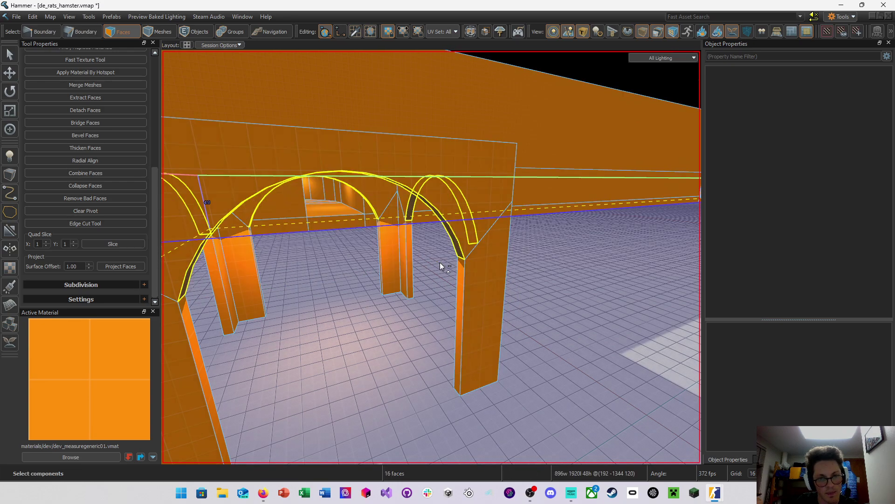
Try Quad Slice on all selected arch underside faces with X 6 and Y 1
click(46, 241)
click(45, 242)
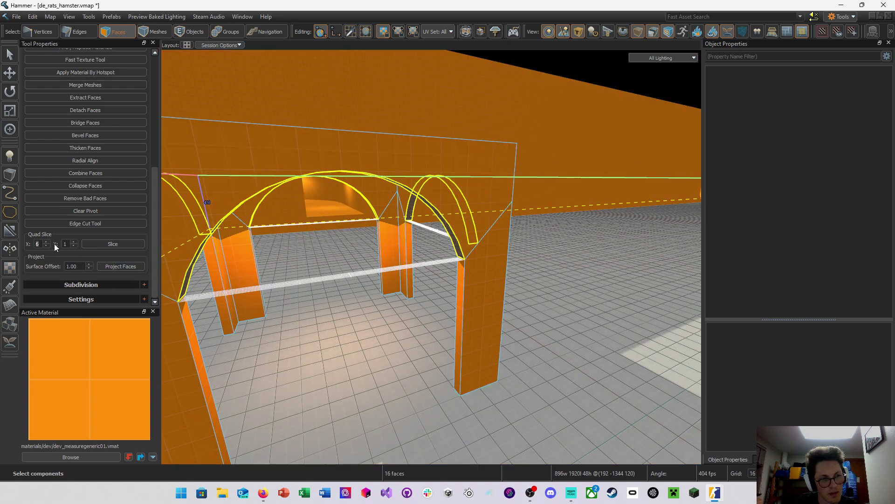
click(117, 246)
key(ctrl+z)
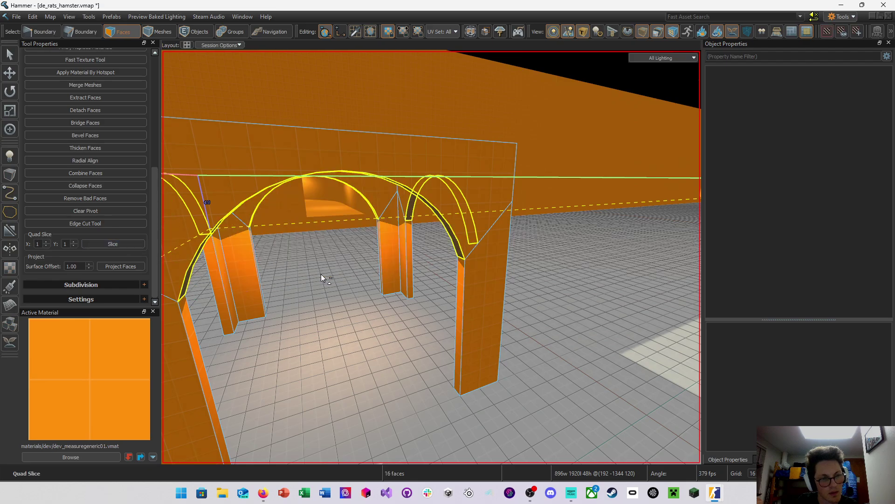
Try Quad Slice on only the front arch's curved underside face, keeping X at 1 and raising Y
right_drag(320, 274, 384, 237)
click(361, 186)
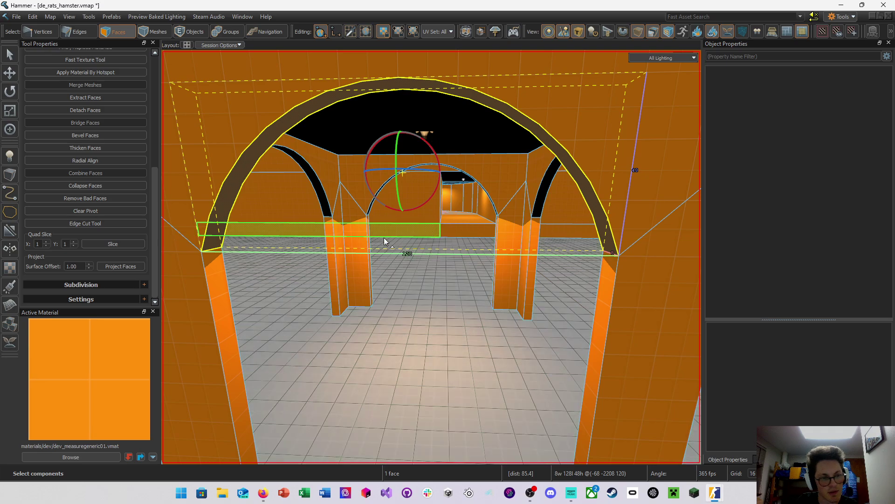
click(74, 241)
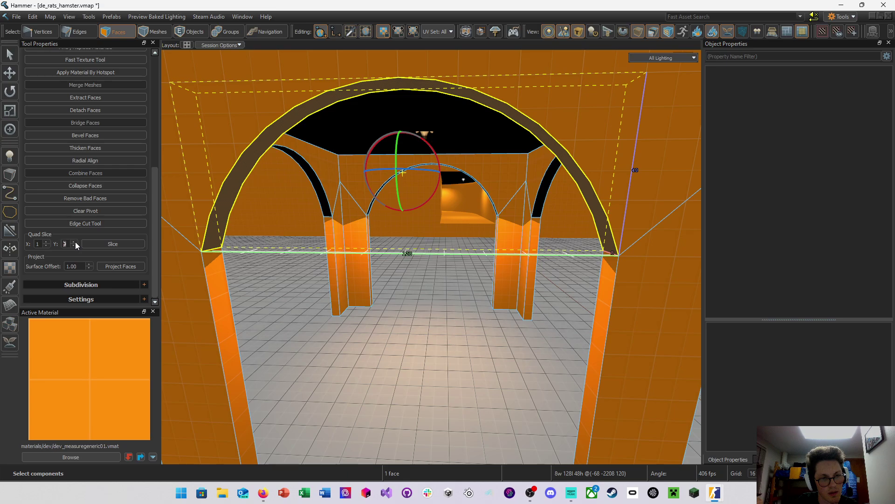
click(99, 242)
mouse_move(290, 256)
right_down()
mouse_move(432, 257)
mouse_move(289, 257)
mouse_move(308, 256)
right_up()
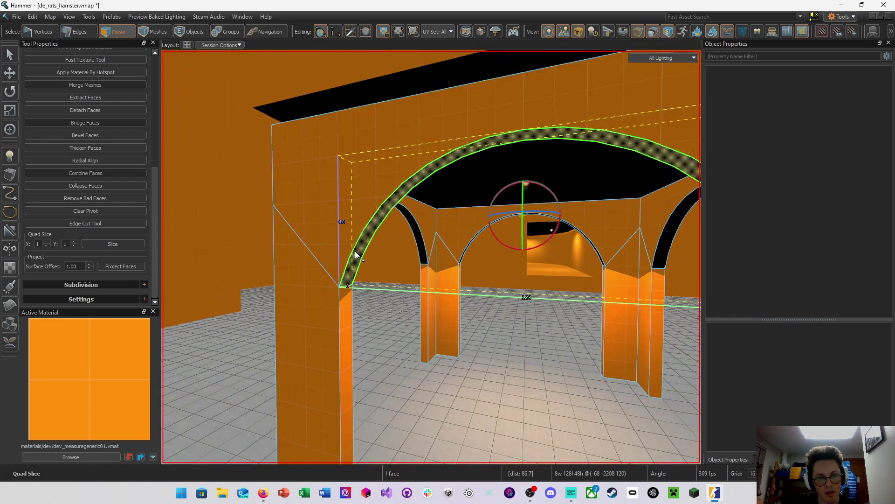
click(354, 251)
In edge selection, connect the two lowest opposite edges across the front arch's underside face
click(78, 31)
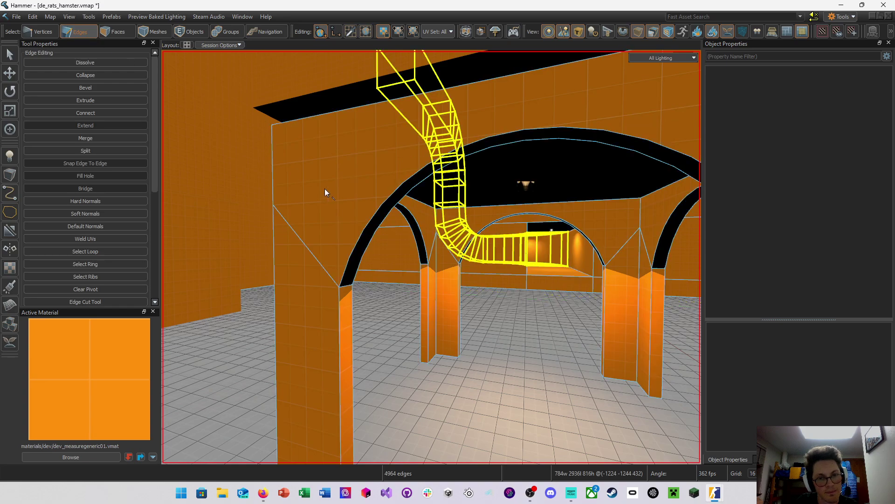
click(367, 230)
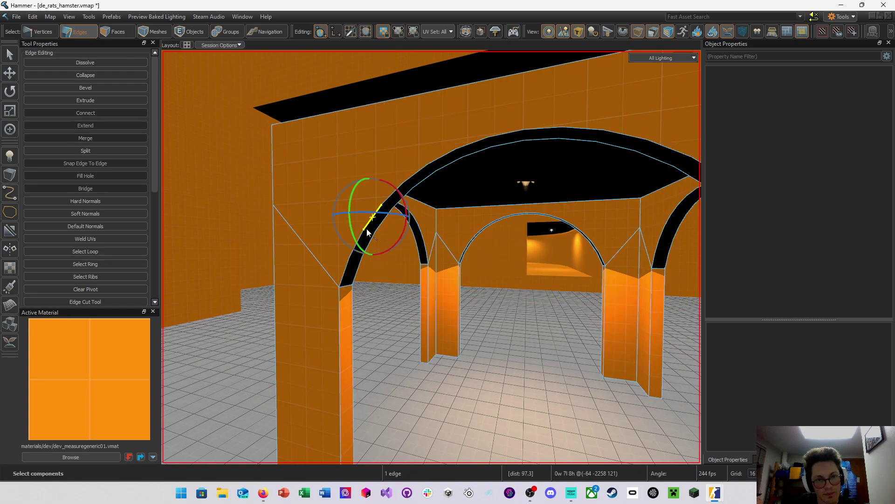
click(350, 265)
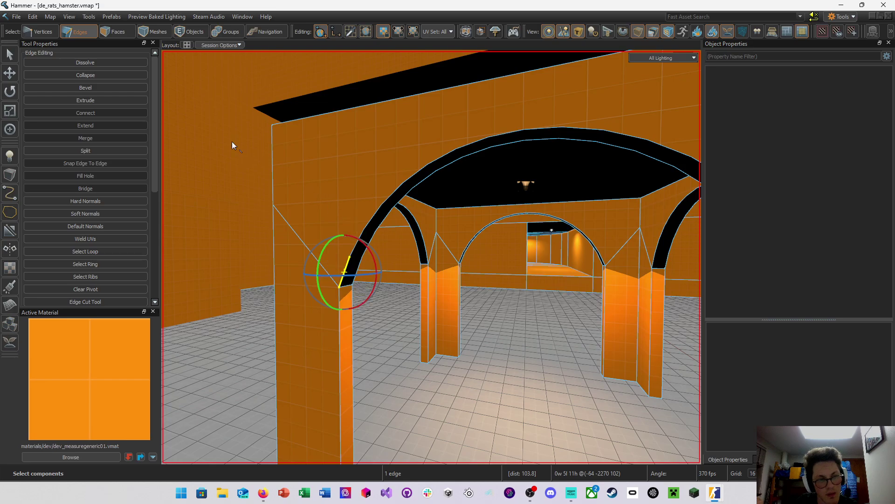
scroll(357, 268, up, 3)
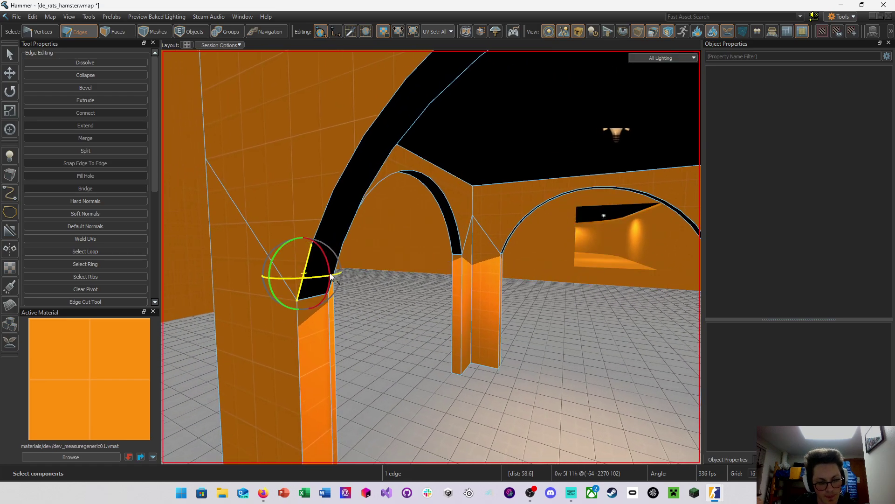
key(w)
ctrl+click(338, 262)
key(v)
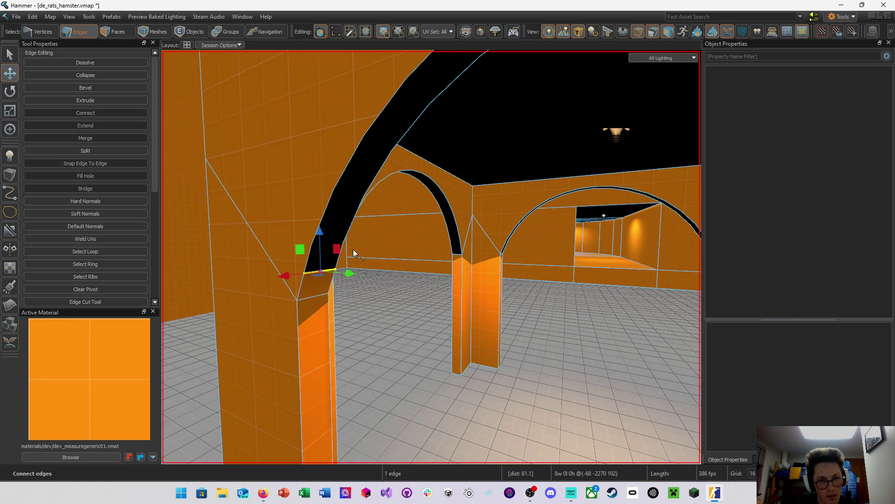
Connect the next two opposite edge pairs up the curve of the front arch's underside
click(349, 231)
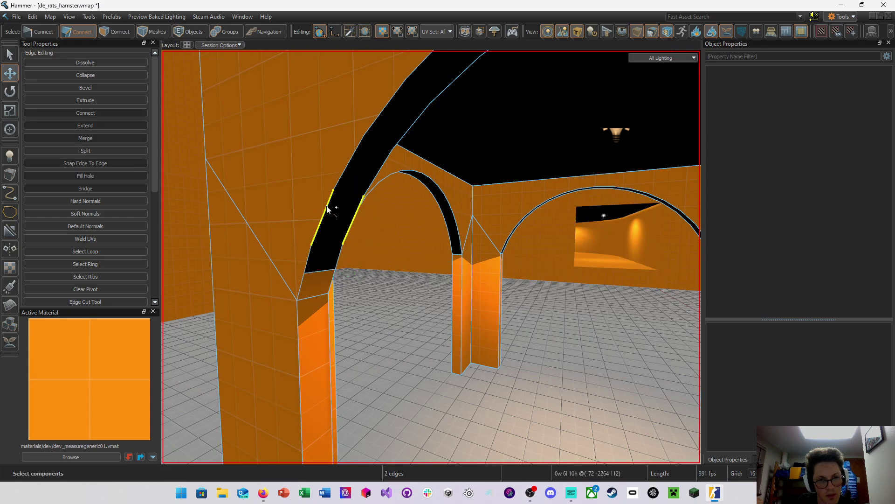
key(alt+c)
click(371, 180)
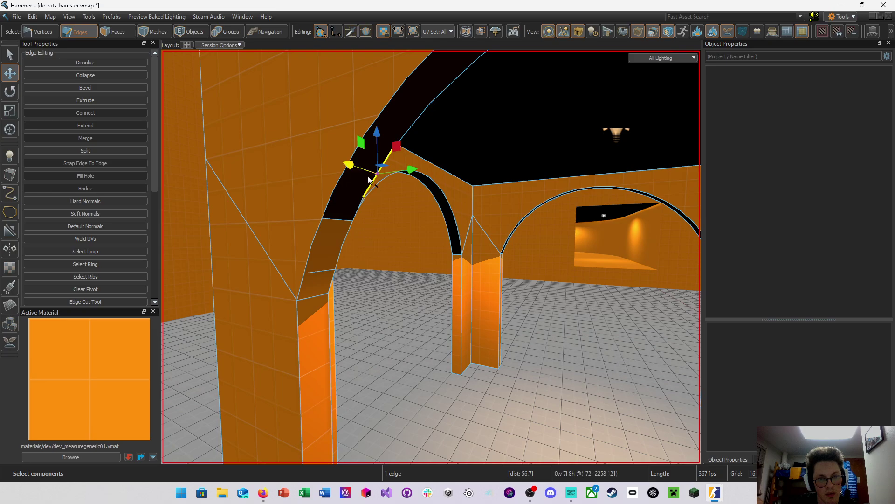
ctrl+click(350, 159)
key(v)
key(d)
right_drag(604, 215, 431, 257)
key(w)
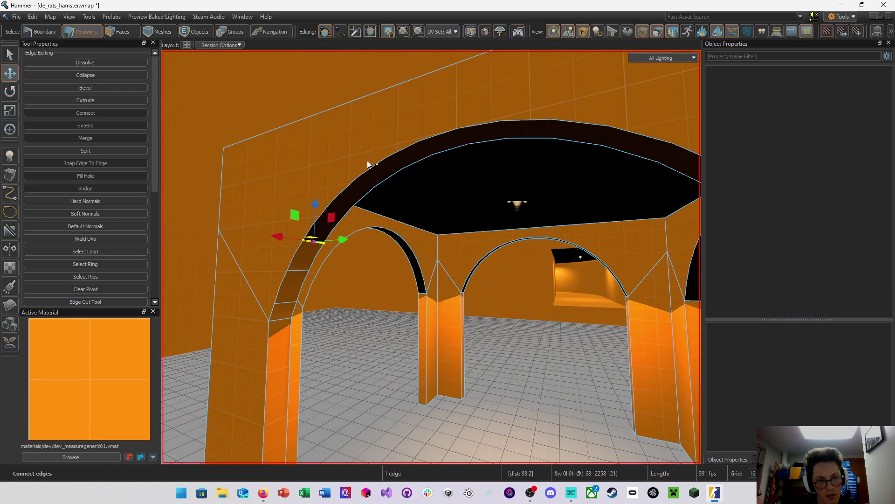
Undo the edge connections across the front arch's underside face
key(ctrl+z)
key(ctrl+z)
key(ctrl+z)
key(ctrl+z)
key(ctrl+z)
key(ctrl+z)
key(ctrl+z)
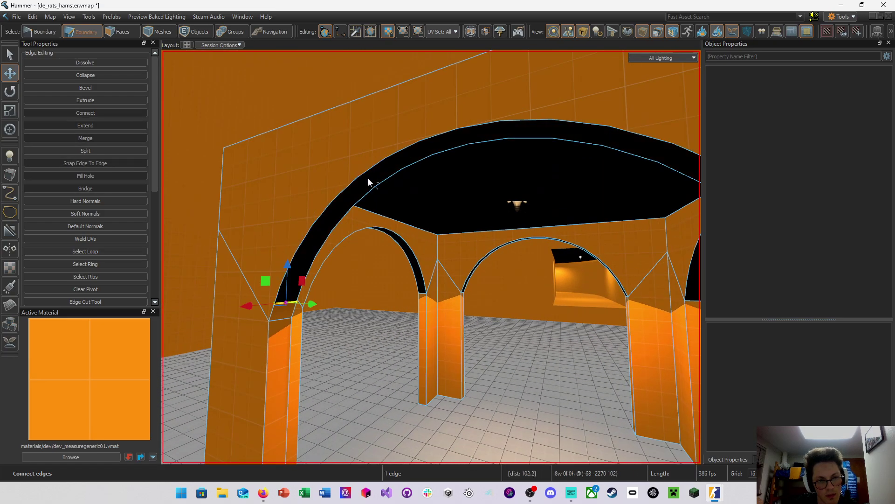
right_drag(328, 292, 432, 257)
key(w)
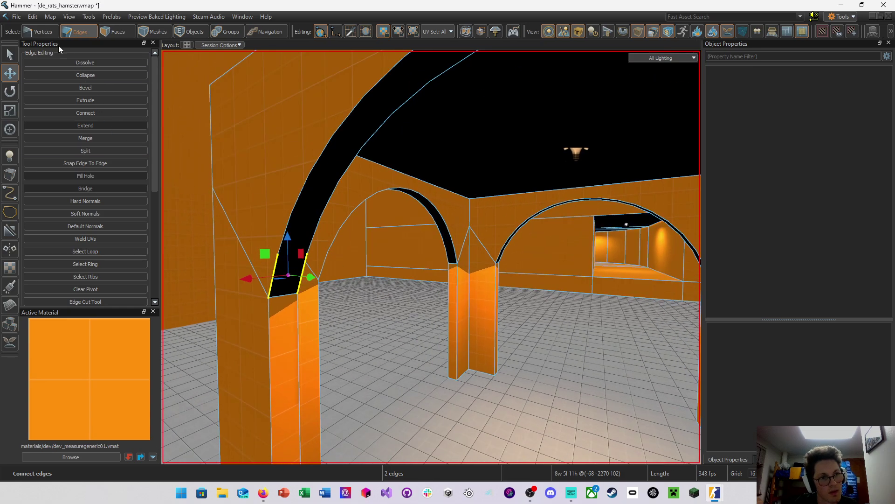
In vertex selection, connect the first opposite vertex pair above the pillar across the front arch's underside
click(38, 31)
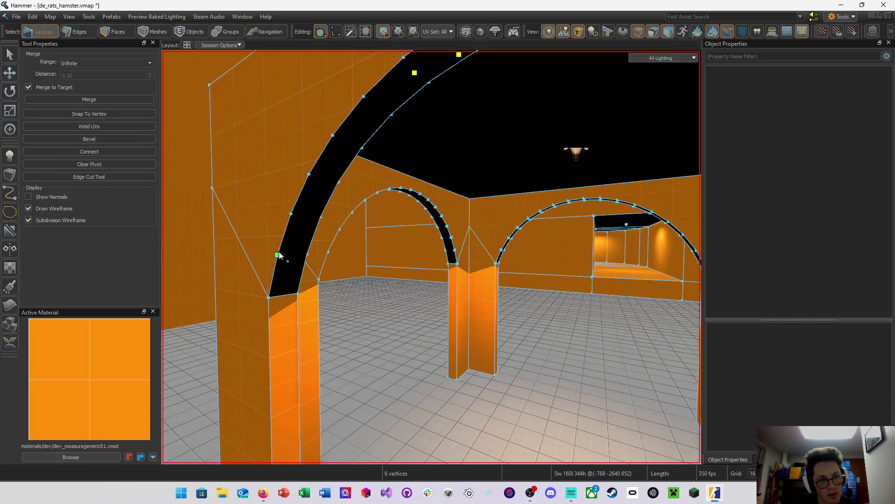
click(278, 254)
ctrl+click(307, 253)
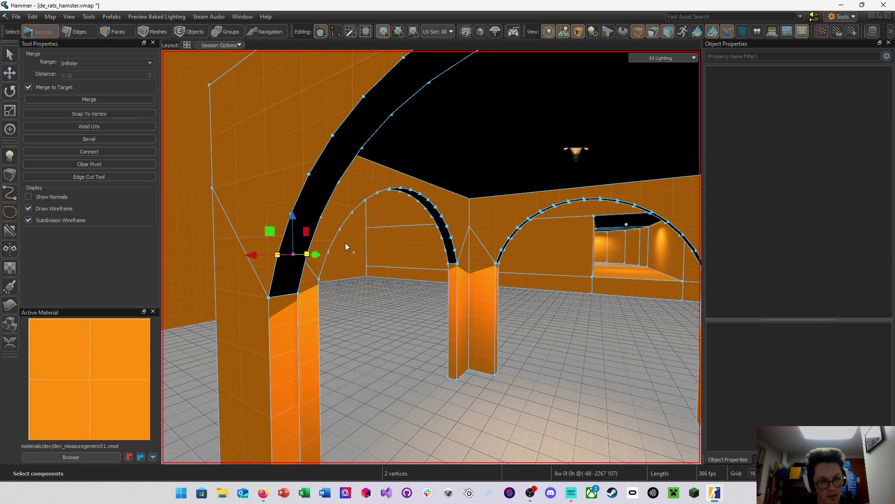
key(v)
Connect the second and third opposite vertex pairs up the curve of the front arch's underside
click(321, 218)
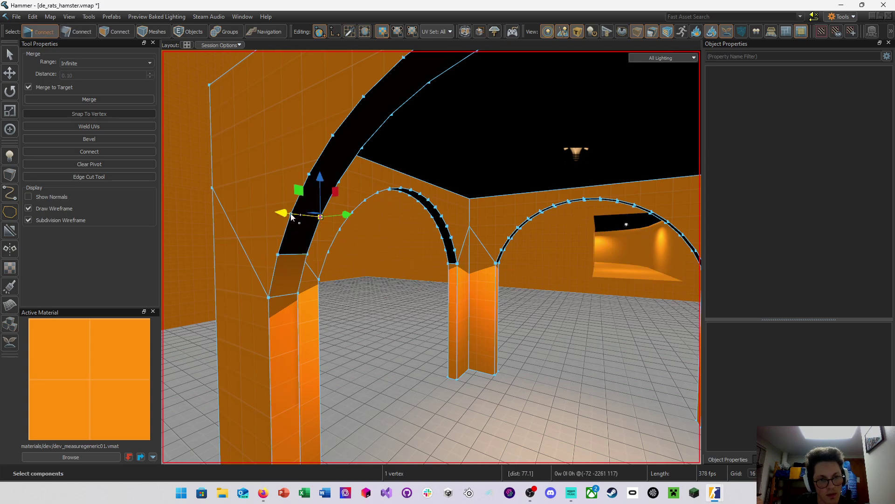
key(a)
mouse_move(301, 211)
right_down()
mouse_move(431, 257)
mouse_move(318, 213)
right_up()
key(d)
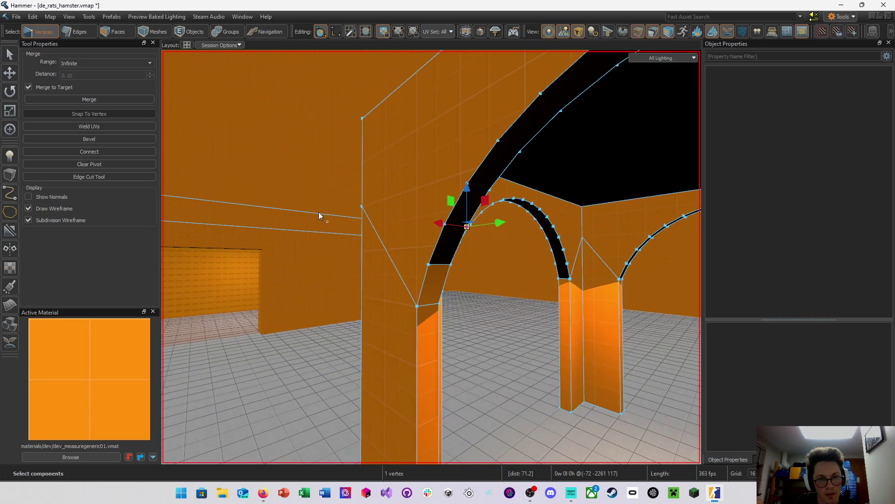
key(w)
mouse_move(446, 227)
right_down()
mouse_move(431, 257)
mouse_move(450, 225)
right_up()
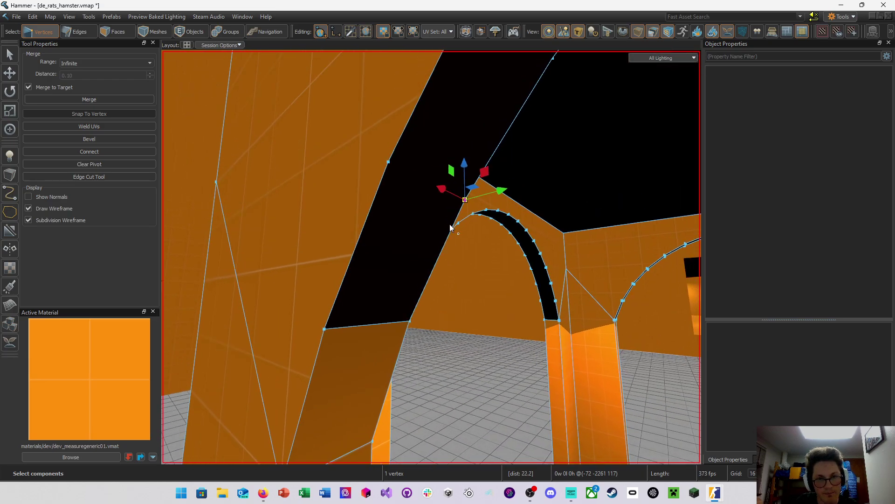
ctrl+click(389, 162)
right_drag(392, 165, 432, 256)
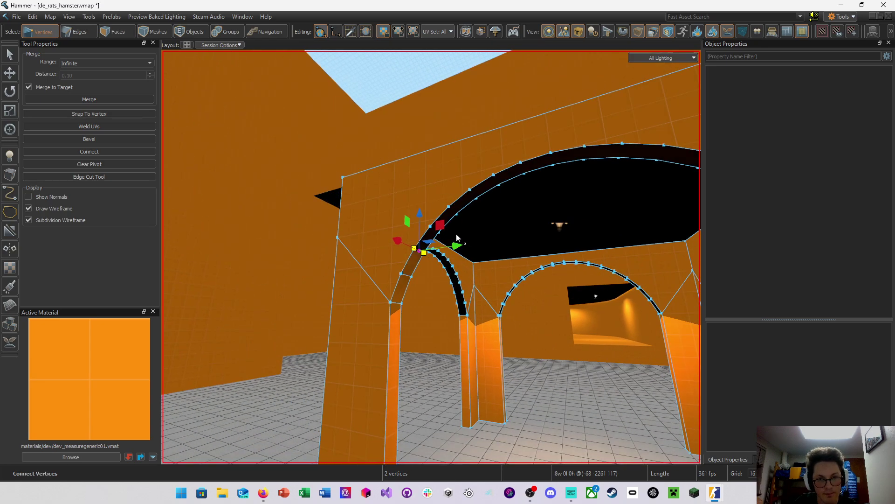
click(430, 227)
shift+click(439, 232)
key(v)
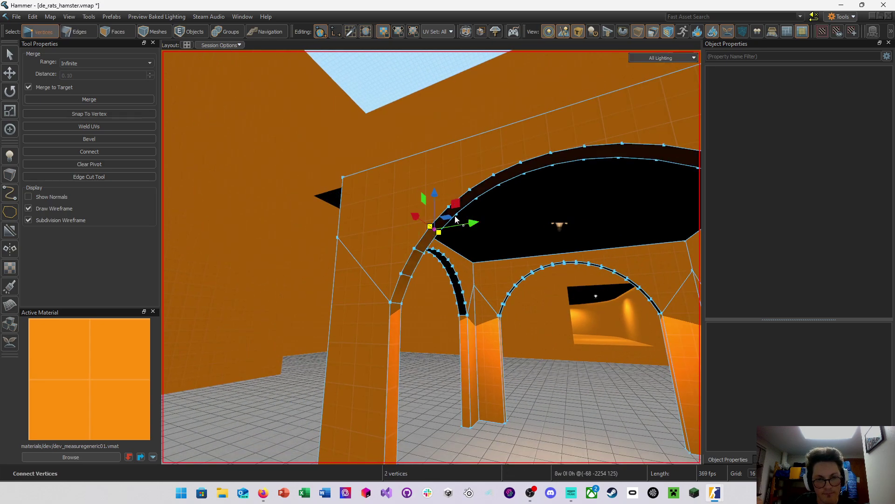
Connect the fourth and fifth opposite vertex pairs up the curve of the front arch's underside
click(456, 214)
key(w)
right_drag(455, 208, 327, 180)
ctrl+click(282, 170)
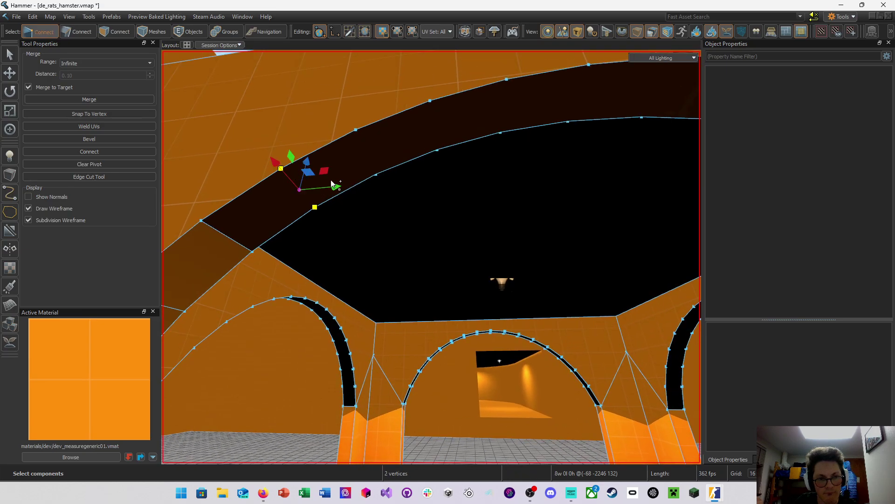
key(alt+c)
click(376, 175)
ctrl+click(355, 129)
key(alt+c)
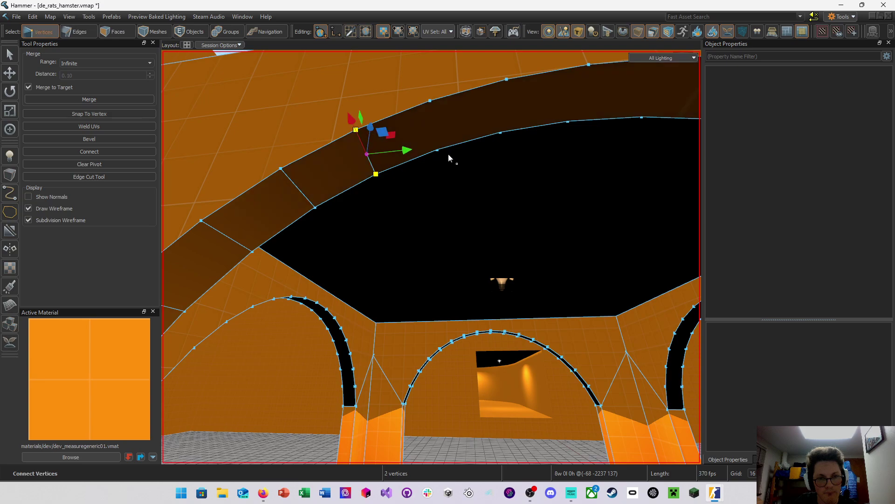
Connect the next three opposite vertex pairs across the front arch's underside, up to the crown of the arch
click(437, 151)
ctrl+click(430, 102)
key(alt+c)
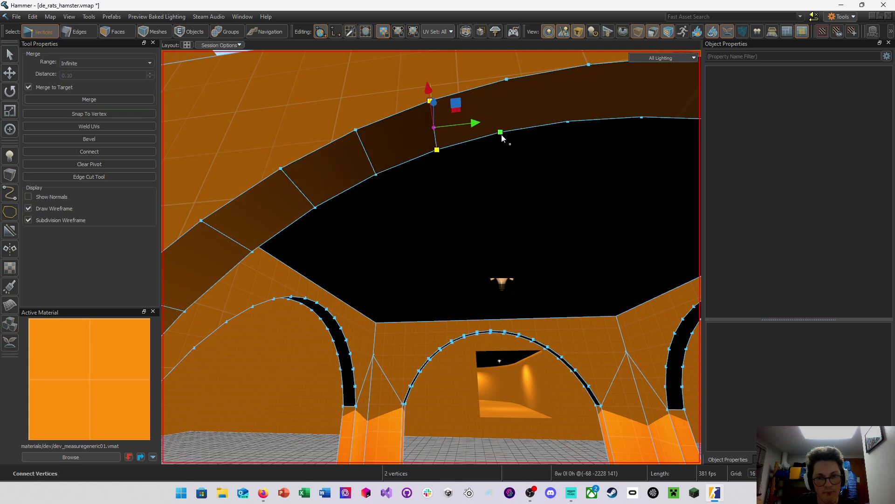
click(501, 133)
ctrl+click(506, 79)
key(alt+c)
click(568, 121)
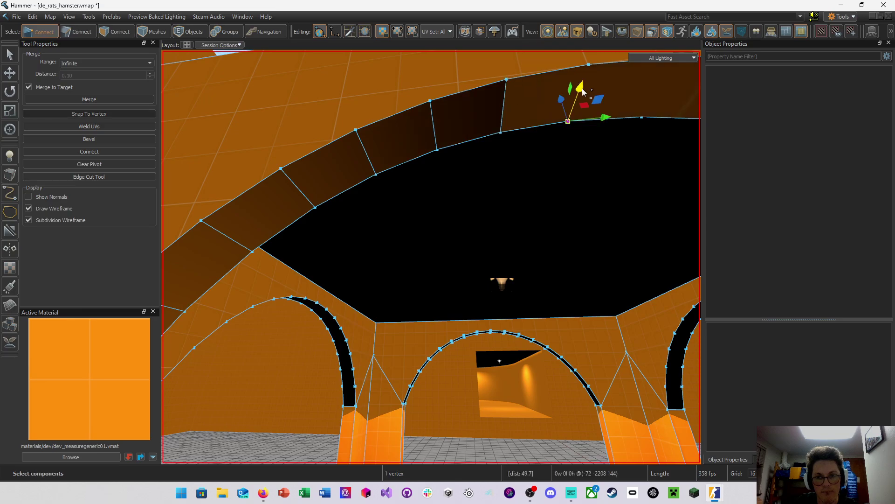
ctrl+click(588, 64)
key(alt+c)
Connect the first three opposite vertex pairs past the crown, down the other half of the front arch's underside
right_drag(588, 66, 431, 257)
key(a)
click(458, 167)
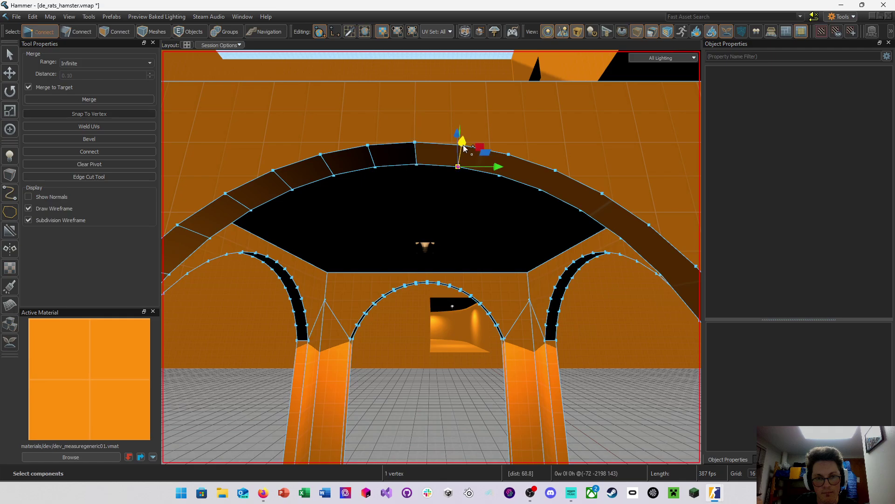
key(a)
mouse_move(460, 142)
right_down()
mouse_move(431, 257)
mouse_move(459, 142)
right_up()
ctrl+click(416, 177)
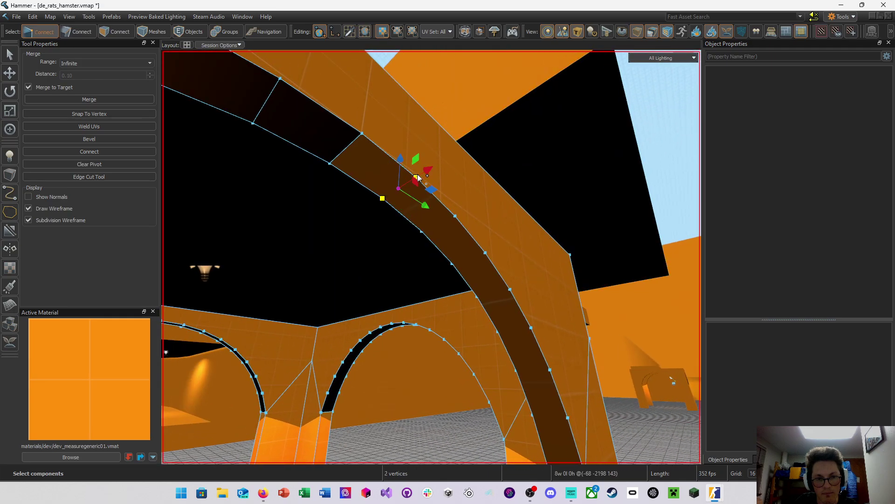
click(422, 232)
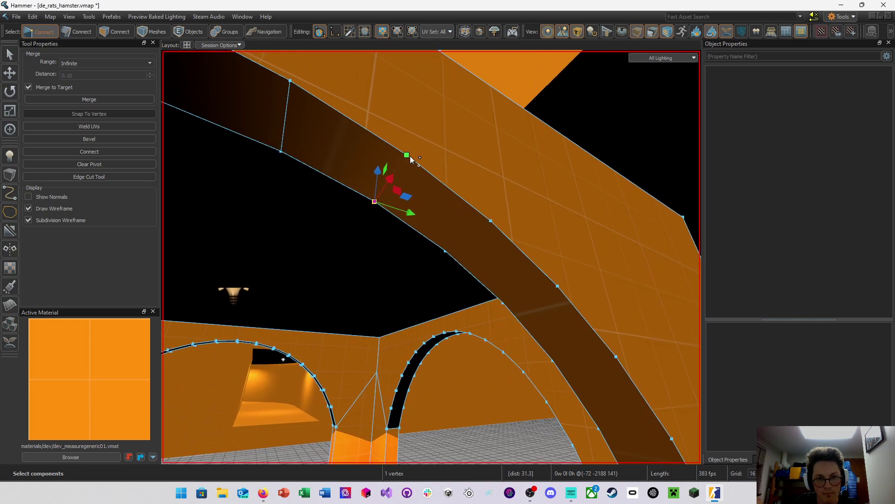
ctrl+click(405, 158)
click(447, 251)
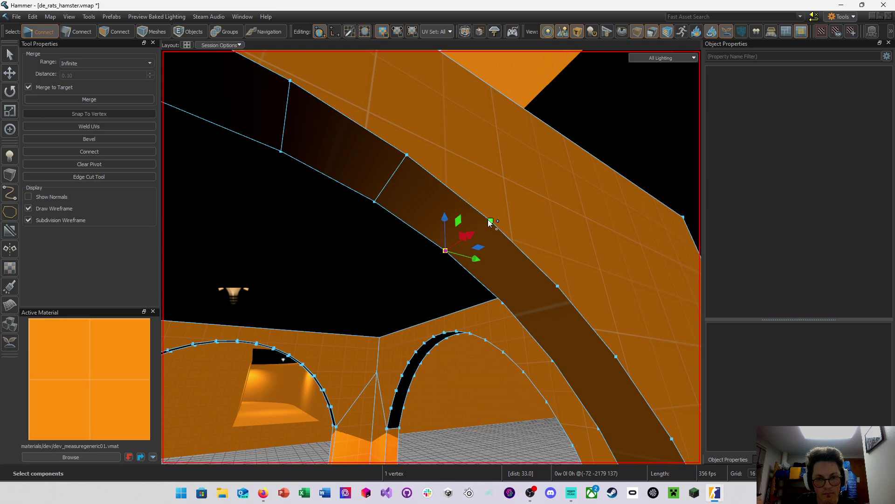
ctrl+click(491, 220)
key(v)
Connect the remaining four opposite vertex pairs of the front arch's underside, down to the opposite pillar
right_drag(501, 221, 423, 262)
click(602, 150)
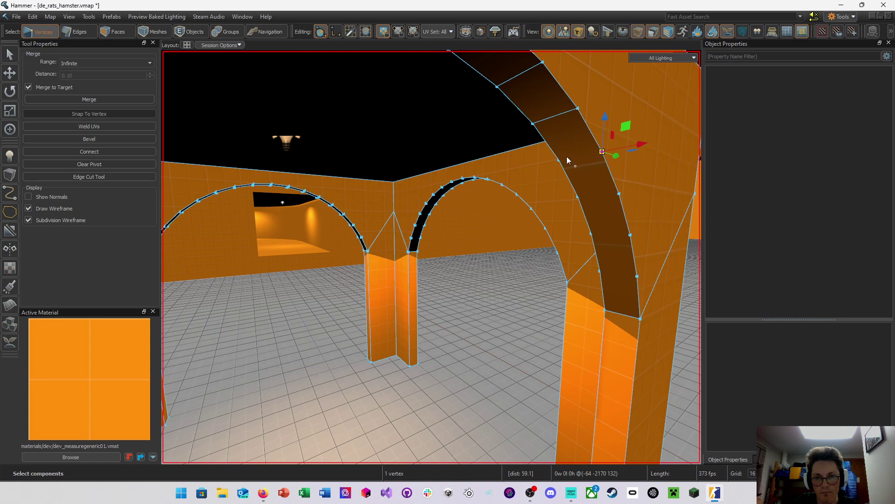
ctrl+click(559, 161)
key(v)
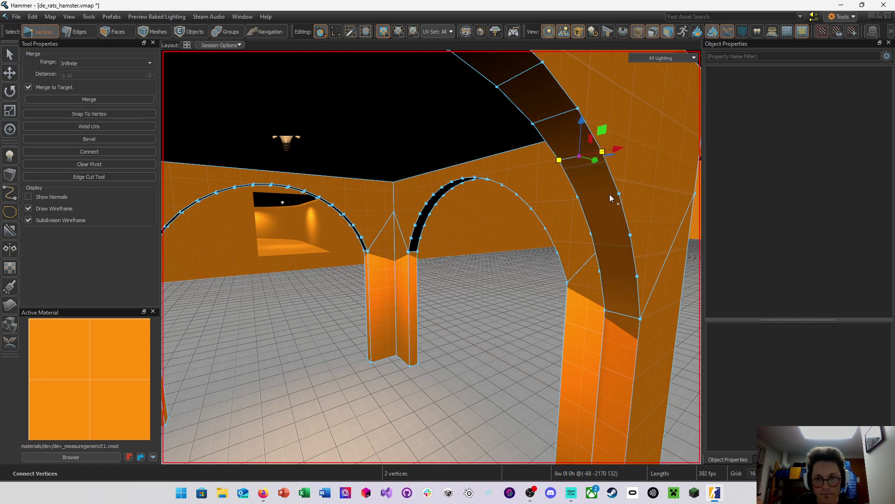
click(618, 194)
ctrl+click(578, 196)
key(v)
click(630, 235)
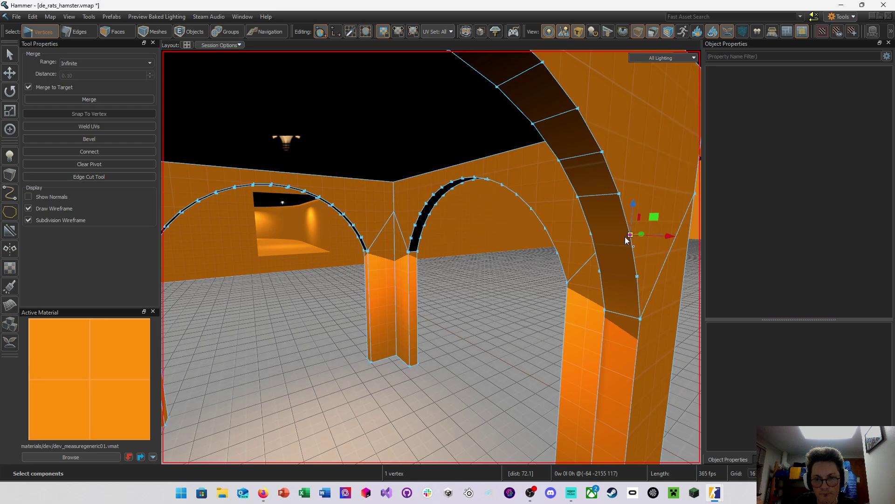
ctrl+click(591, 233)
click(636, 275)
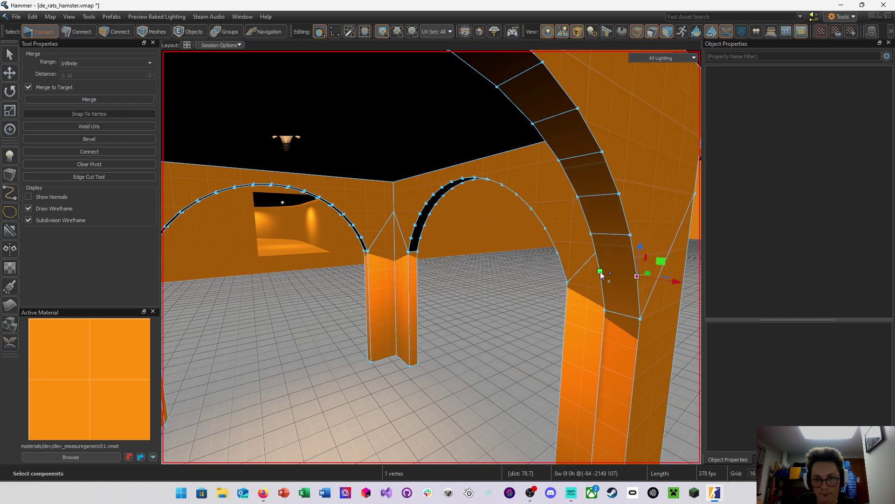
ctrl+click(600, 271)
key(v)
Select the archway mesh together with its light_omni2 and create an instance from them
key(s)
right_drag(513, 257, 324, 287)
key(d)
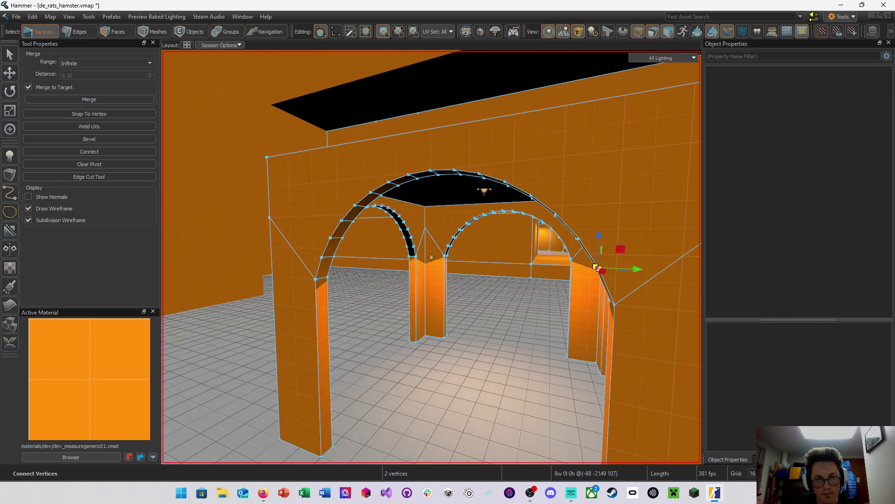
click(191, 33)
ctrl+click(483, 191)
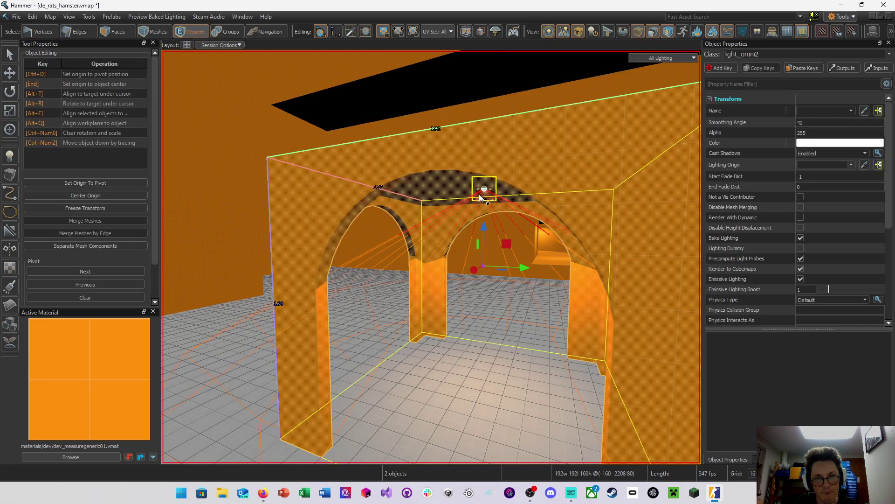
right_click(476, 192)
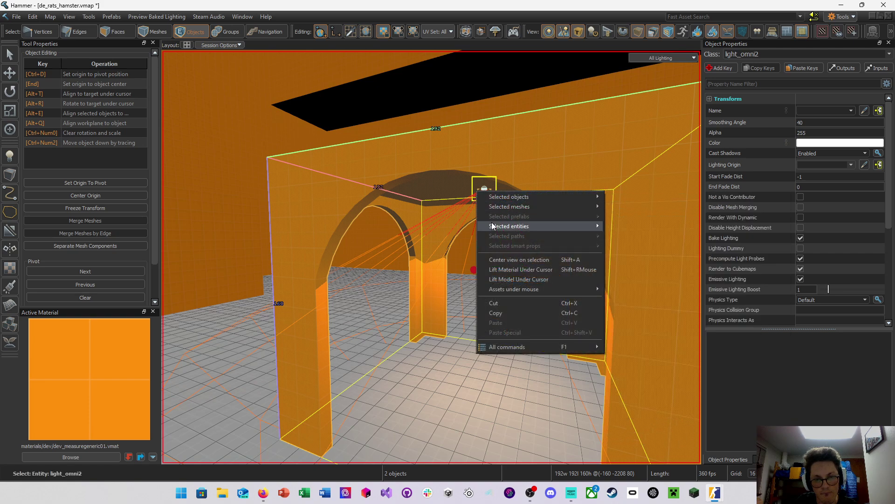
mouse_move(529, 199)
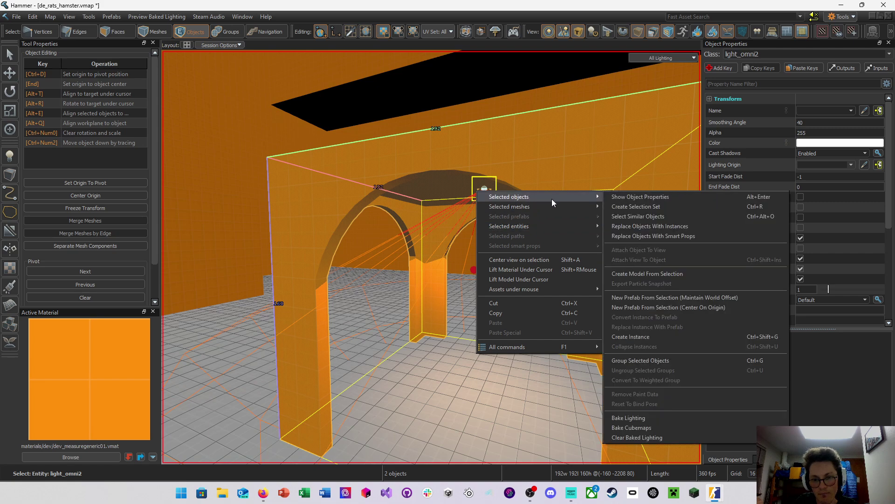
click(632, 337)
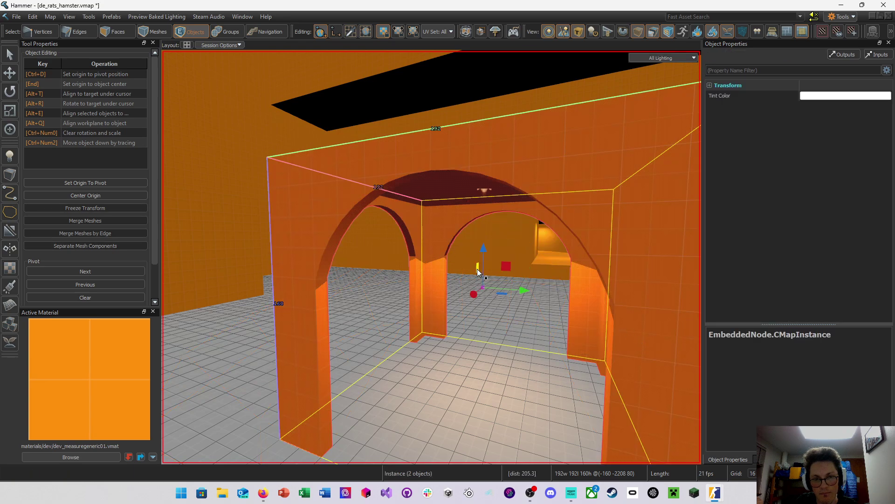
Place a copy of the archway instance beside the original, about 299 units away
right_drag(477, 269, 405, 229)
key(s)
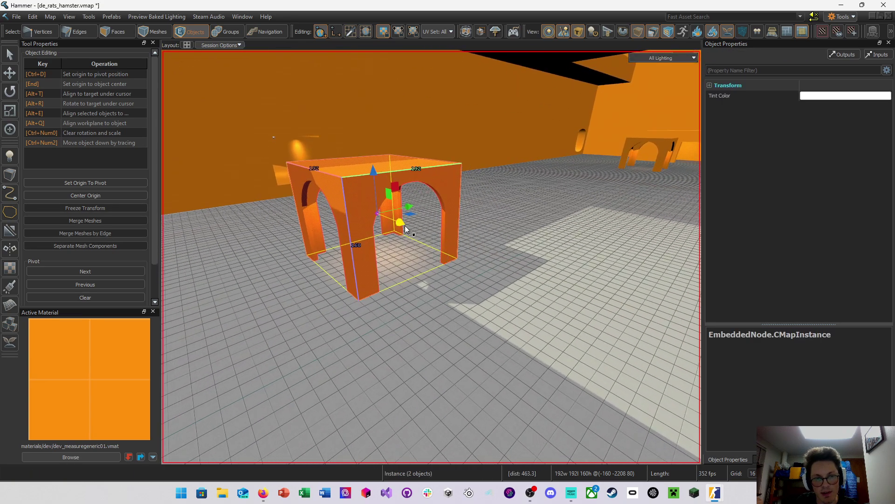
mouse_move(411, 216)
shift+mouse_down()
mouse_move(524, 253)
mouse_move(580, 256)
shift+mouse_up()
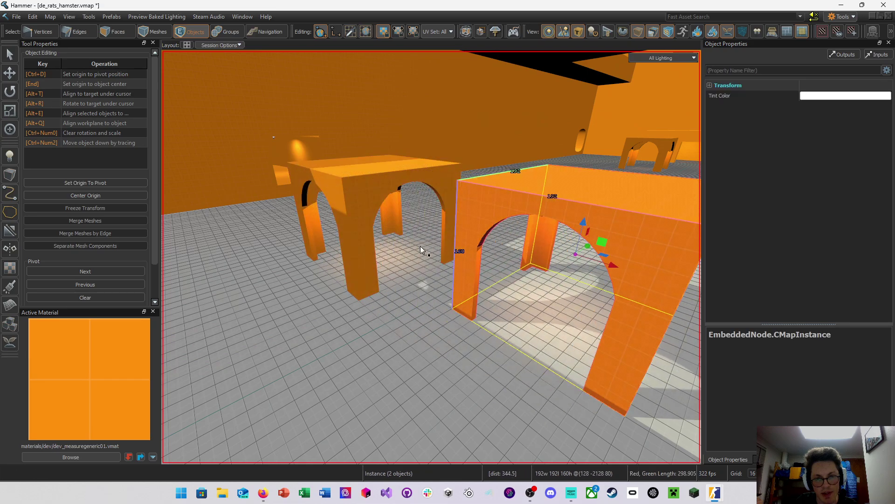
Open the copied instance for in-place editing, try moving its light downward, and undo the move
key(w)
right_drag(580, 256, 431, 257)
key(w)
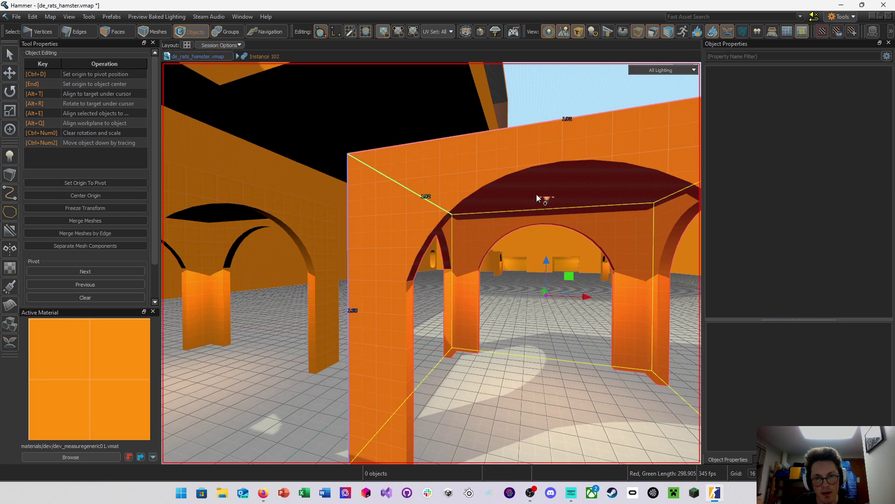
double_click(537, 194)
key(d)
right_drag(454, 219, 506, 193)
key(w)
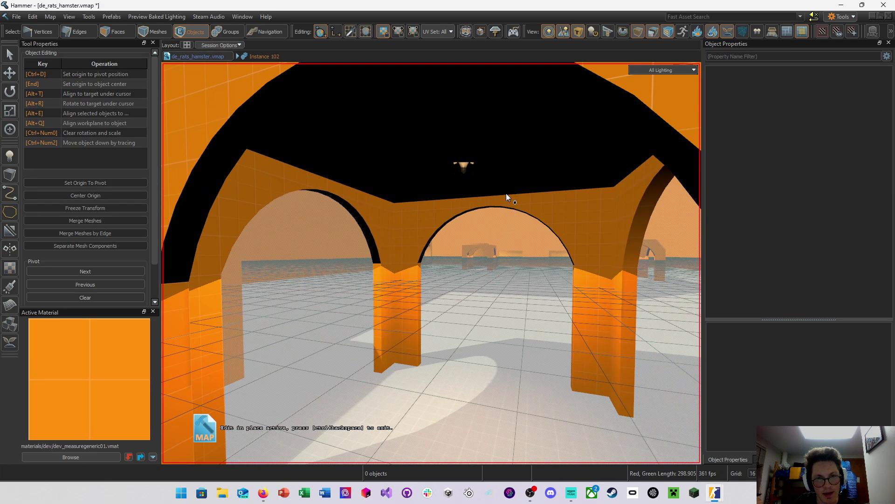
click(465, 169)
right_drag(466, 169, 508, 159)
drag(491, 189, 494, 229)
key(ctrl+z)
key(Escape)
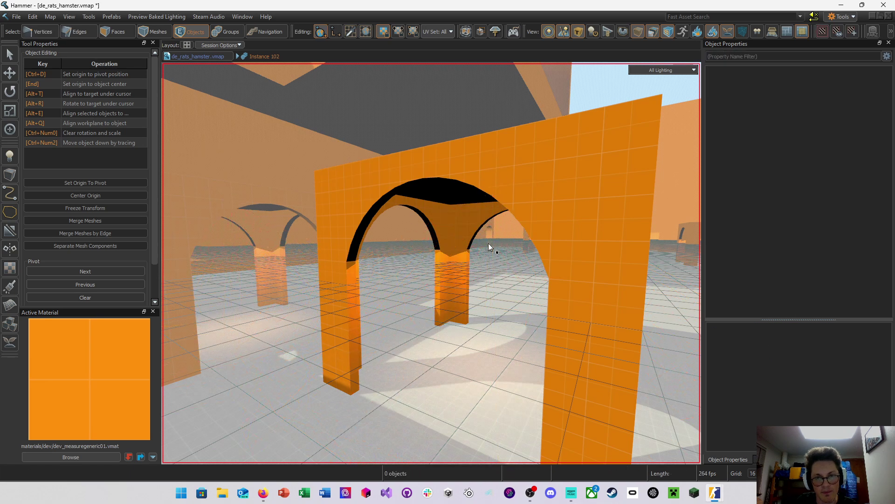
Leave in-place editing and delete the copied archway instance
click(230, 58)
key(a)
right_drag(431, 257, 431, 256)
key(w)
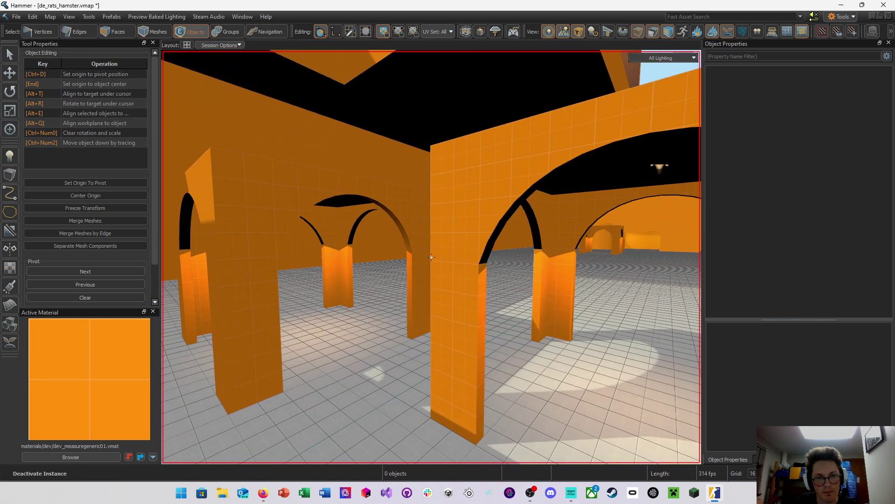
click(446, 290)
key(Delete)
right_drag(446, 290, 431, 257)
key(w)
key(w)
key(w)
key(d)
key(s)
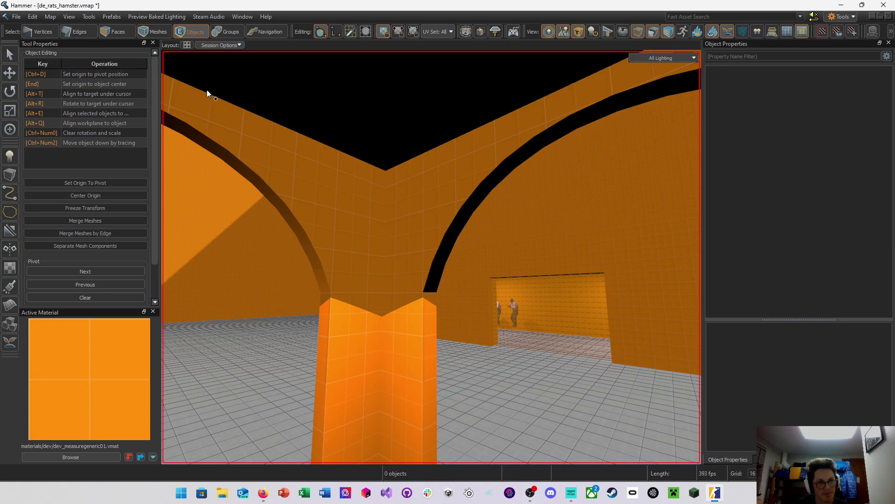
click(37, 31)
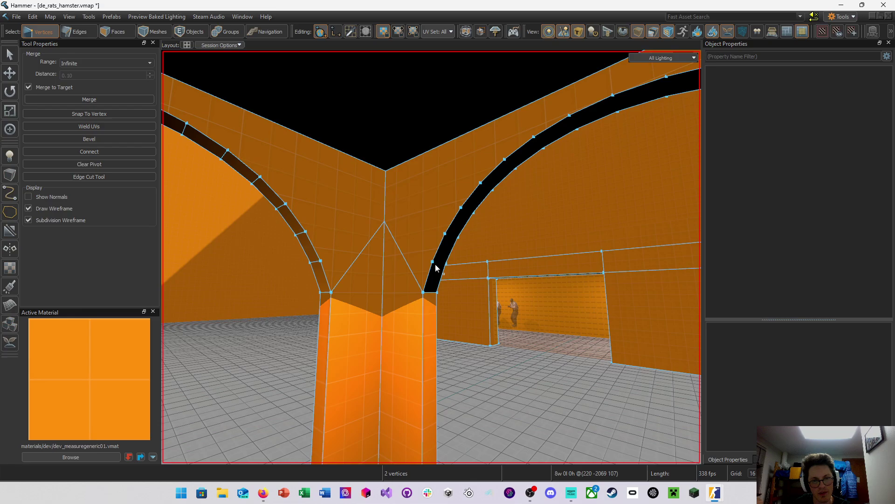
key(d)
right_drag(415, 221, 431, 257)
key(w)
key(s)
double_click(395, 183)
key(s)
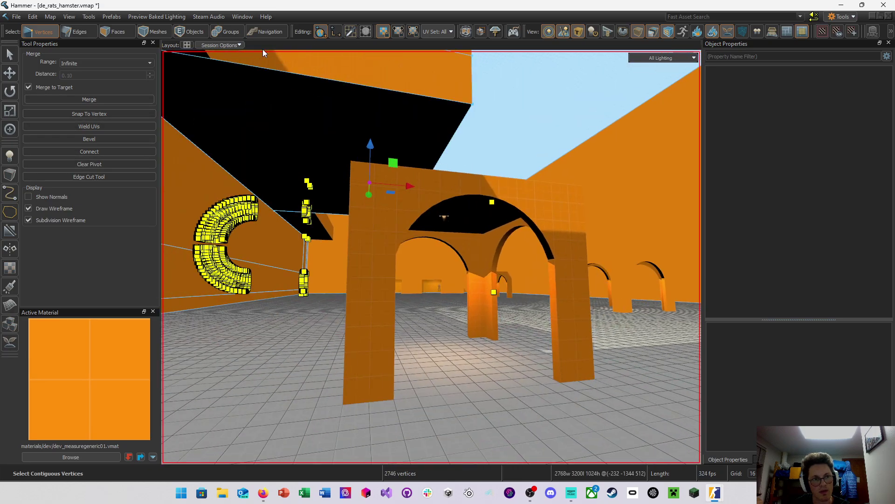
Open the original archway instance for in-place editing, in object selection mode
click(203, 33)
click(396, 236)
double_click(449, 234)
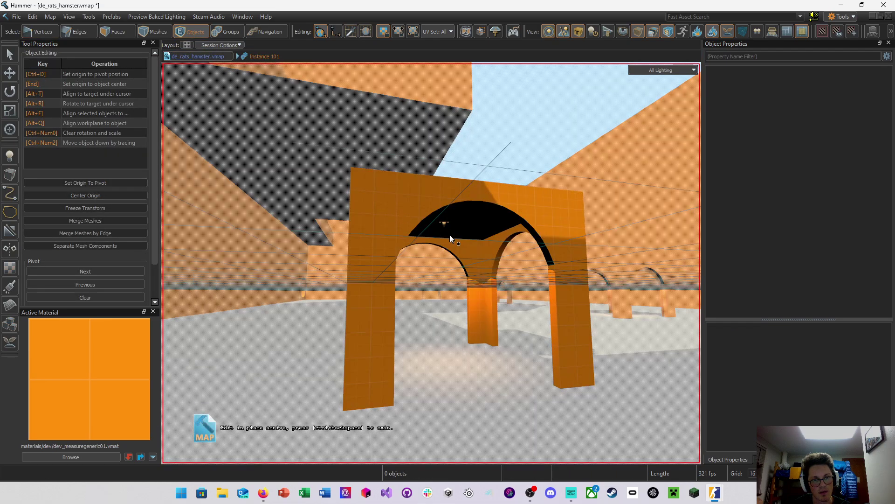
key(w)
right_drag(449, 234, 432, 263)
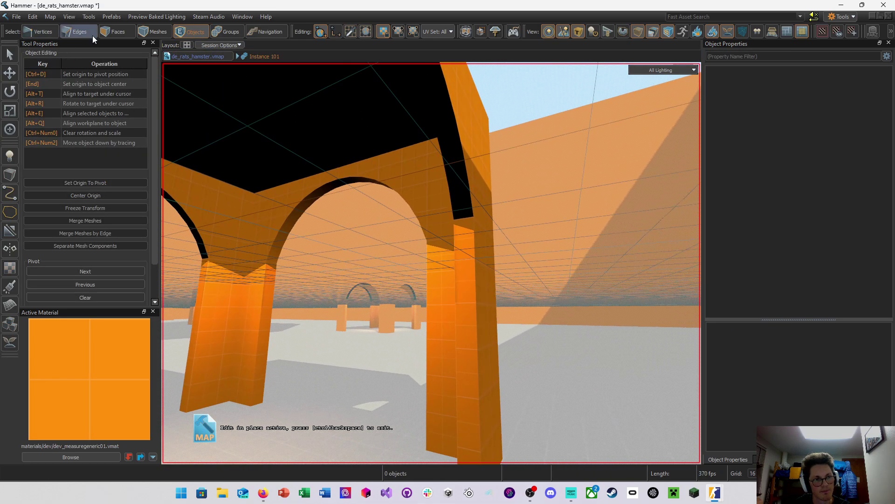
In vertex selection, connect the lowest opposite vertex pair above the pillar on an unsegmented arch's underside, and set the view to Wireframe
click(42, 32)
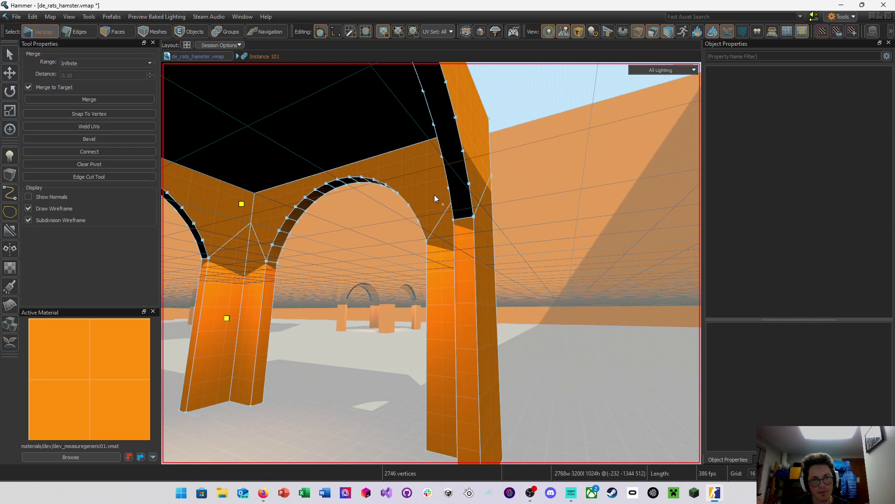
click(449, 188)
ctrl+click(469, 184)
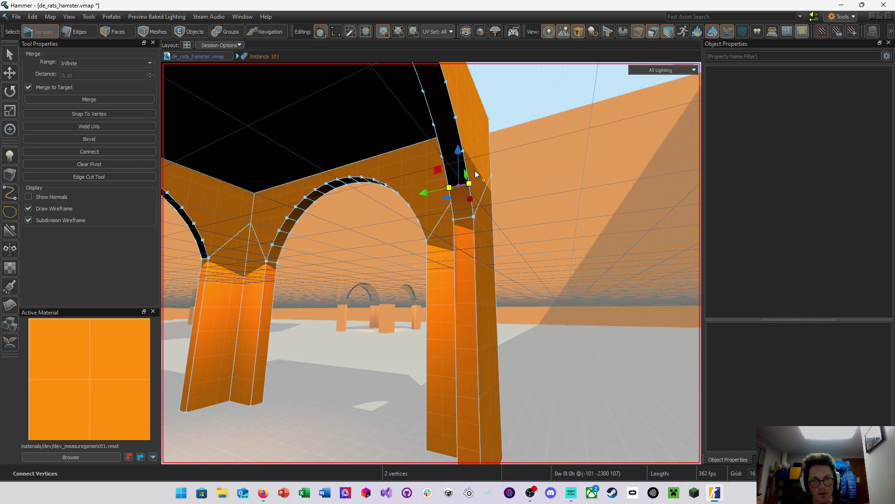
click(664, 70)
click(671, 125)
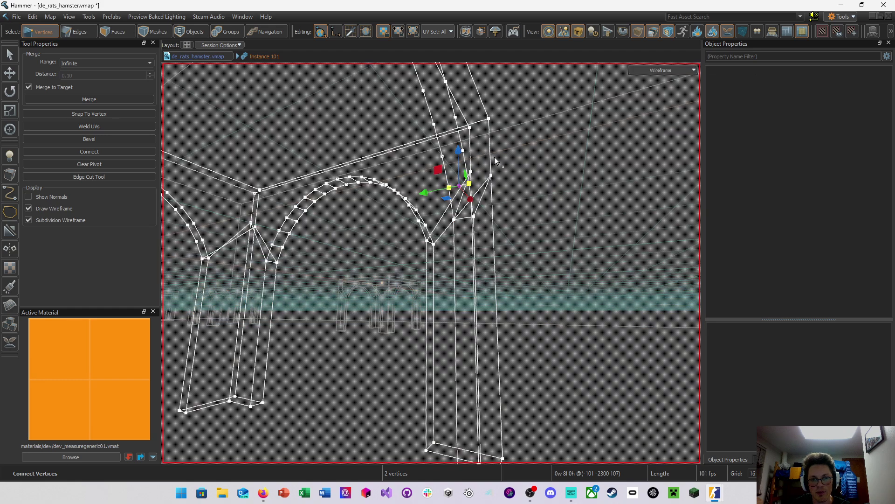
With the Select tool, connect the second and third opposite vertex pairs up this arch's underside
click(463, 151)
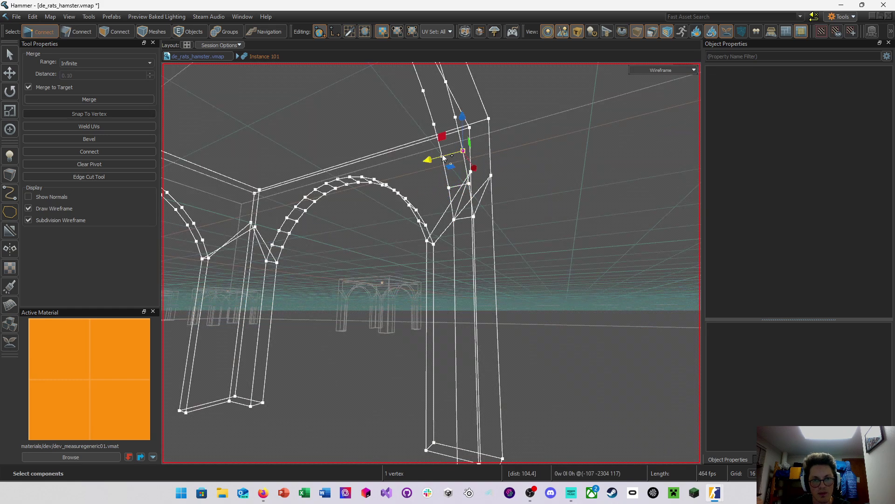
click(11, 59)
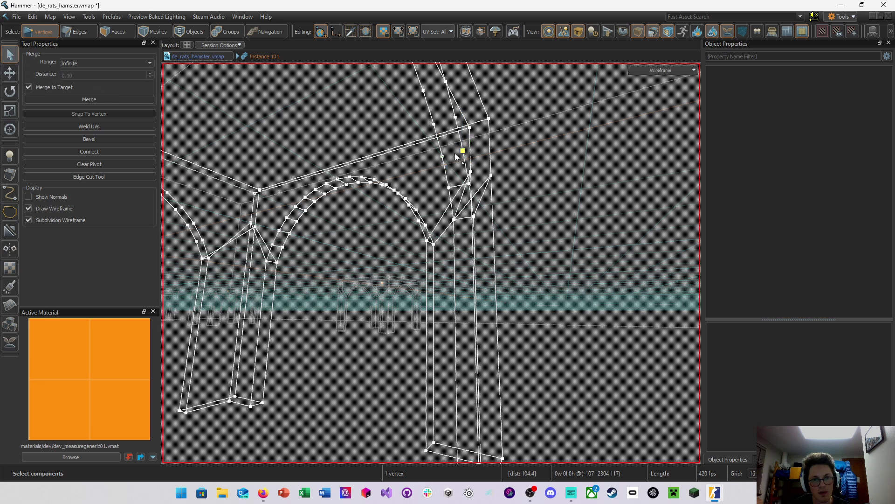
ctrl+click(443, 156)
click(456, 118)
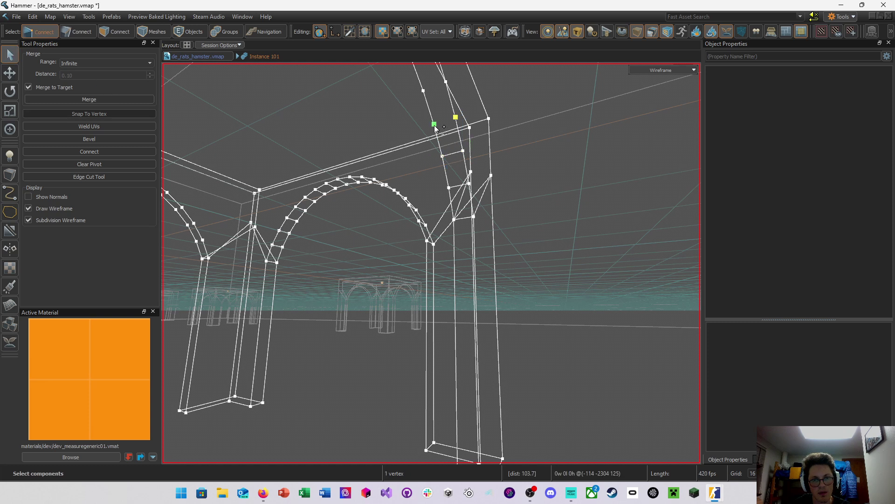
ctrl+click(434, 125)
key(v)
Connect the fourth to sixth opposite vertex pairs up the partly segmented arch's underside
right_drag(543, 131, 515, 14)
ctrl+click(471, 214)
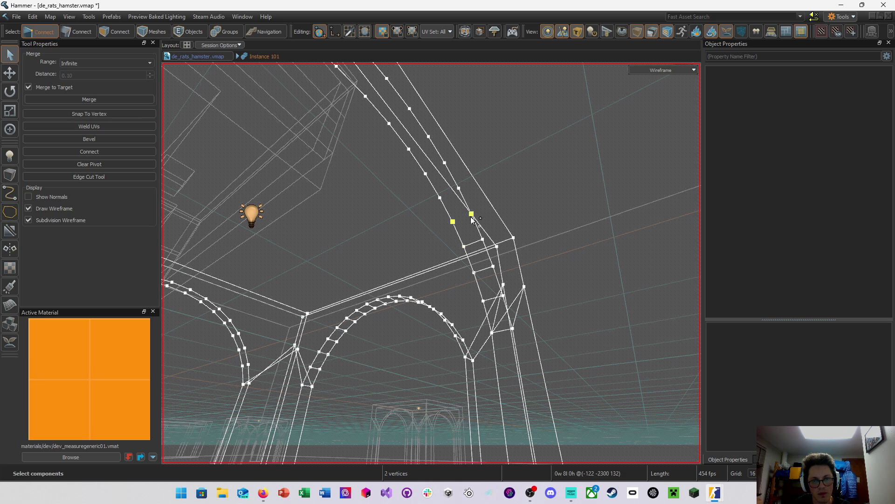
click(459, 188)
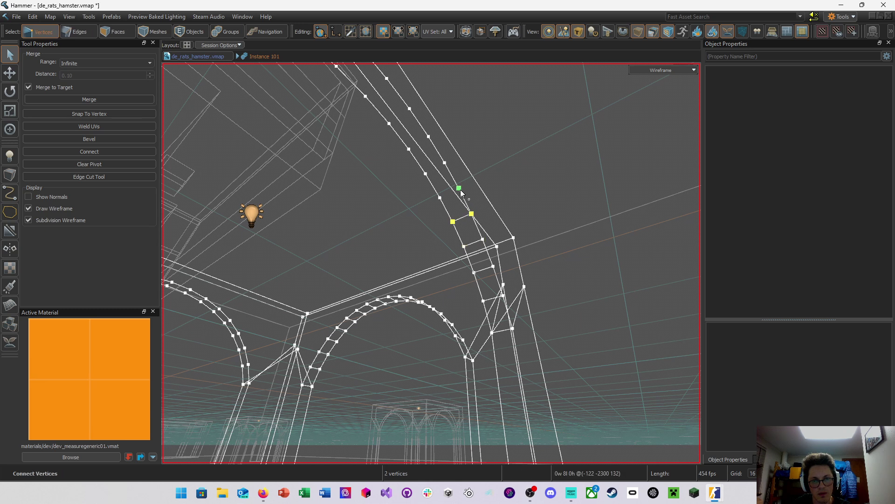
click(445, 163)
ctrl+click(426, 173)
key(v)
Connect the seventh and eighth opposite vertex pairs, approaching the crown of the same arch's underside
click(429, 137)
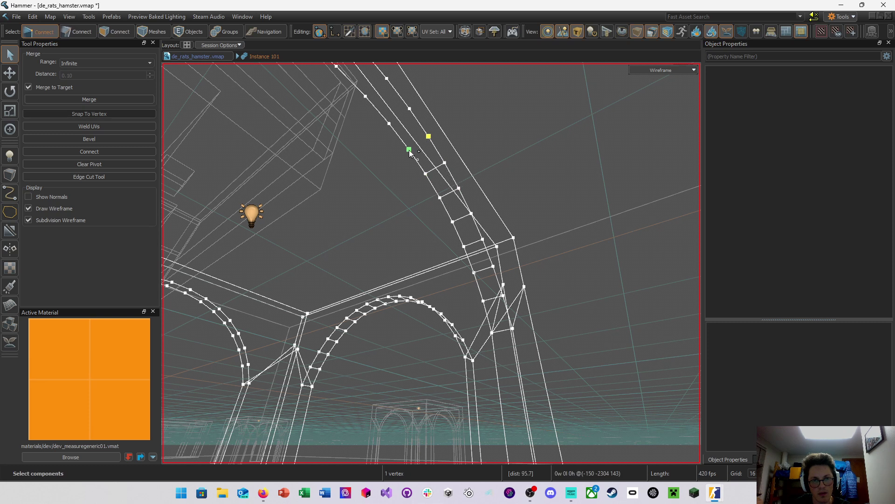
ctrl+click(408, 149)
key(v)
click(409, 108)
ctrl+click(390, 124)
key(v)
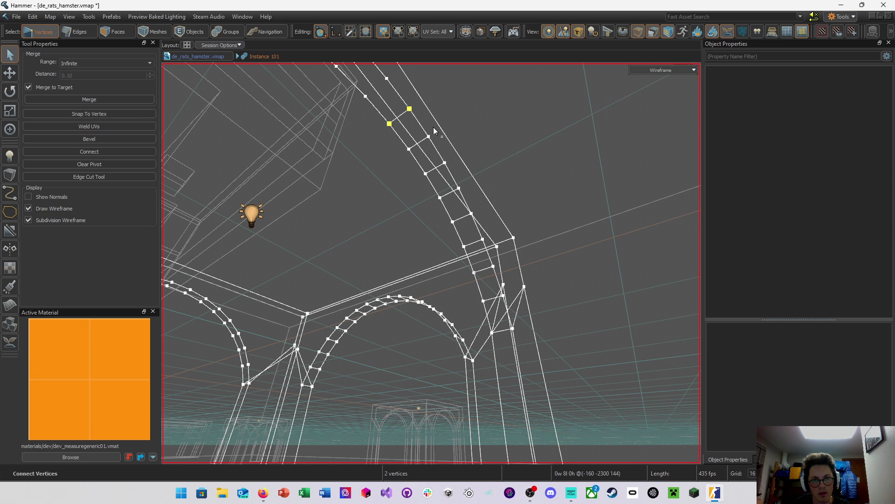
Connect the ninth to twelfth opposite vertex pairs, past the crown of this arch's underside
right_drag(435, 132, 436, 105)
ctrl+click(429, 135)
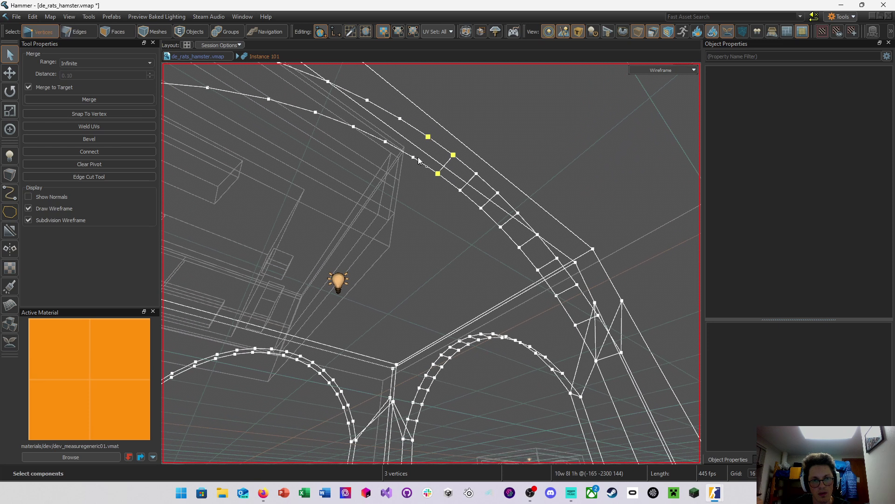
click(413, 158)
ctrl+click(428, 136)
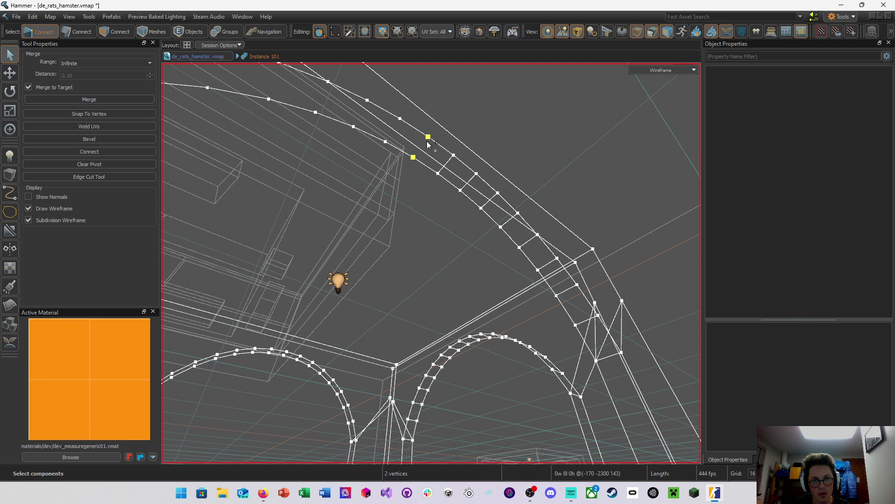
right_drag(431, 146, 407, 146)
click(409, 146)
ctrl+click(421, 121)
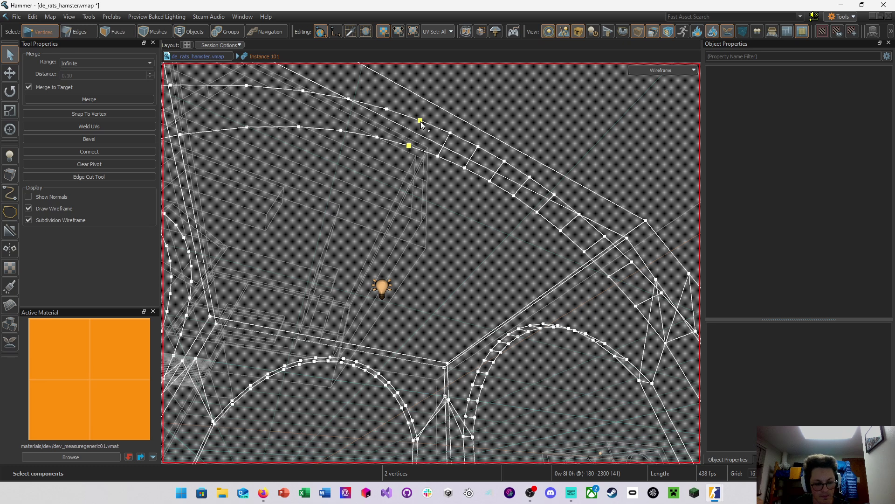
click(378, 137)
ctrl+click(387, 110)
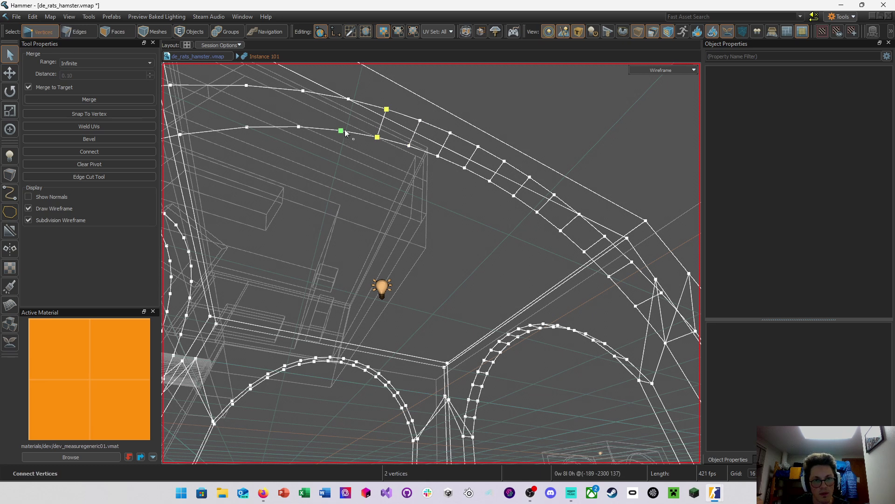
click(341, 131)
key(v)
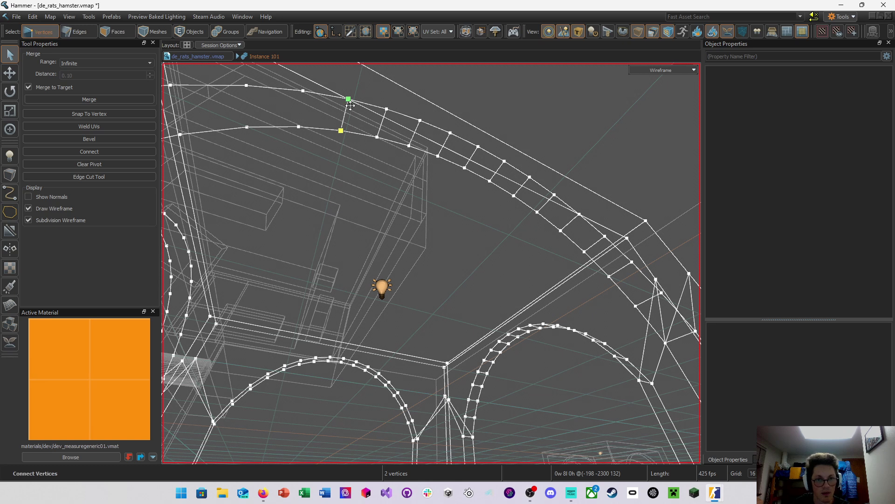
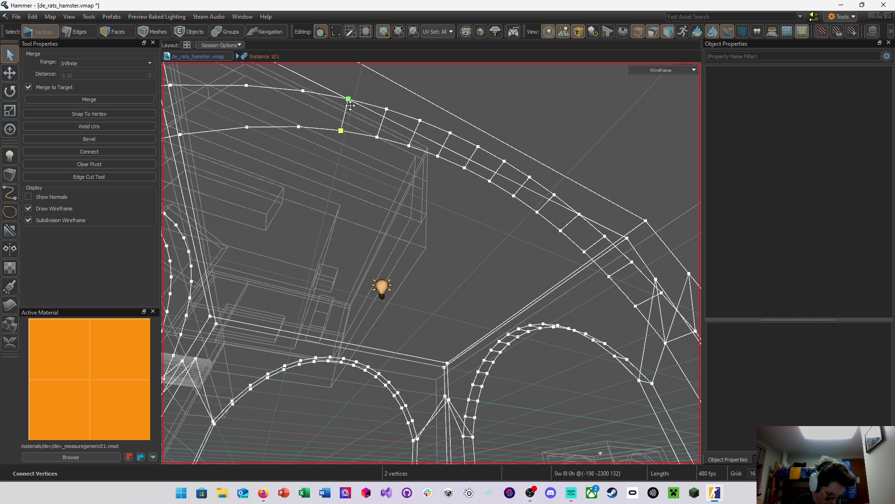
Connect the thirteenth to fifteenth opposite vertex pairs to finish segmenting this arch's underside down to its far pillar
click(298, 128)
ctrl+click(303, 91)
right_drag(361, 138, 292, 161)
key(v)
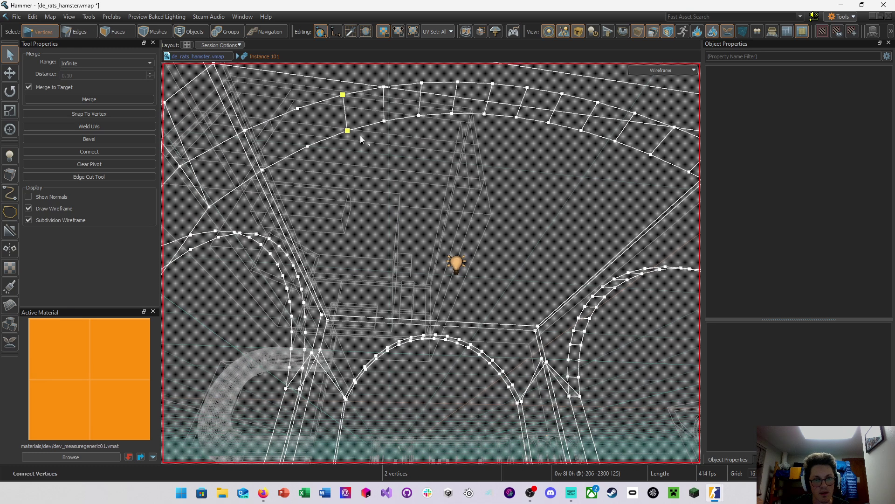
click(308, 146)
ctrl+click(298, 108)
click(262, 170)
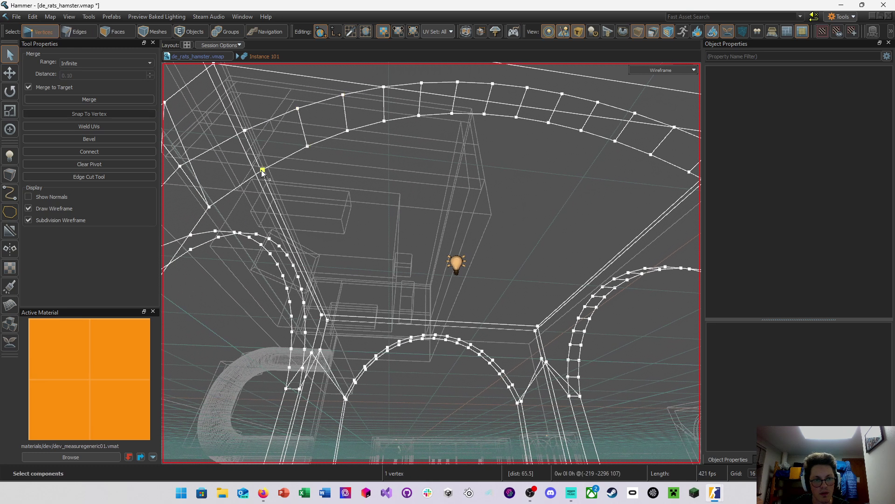
ctrl+click(245, 131)
On the adjacent unsegmented arch, connect the four lowest opposite vertex pairs of its underside above the pillar beside the tube
right_drag(244, 131, 181, 172)
right_drag(388, 173, 432, 263)
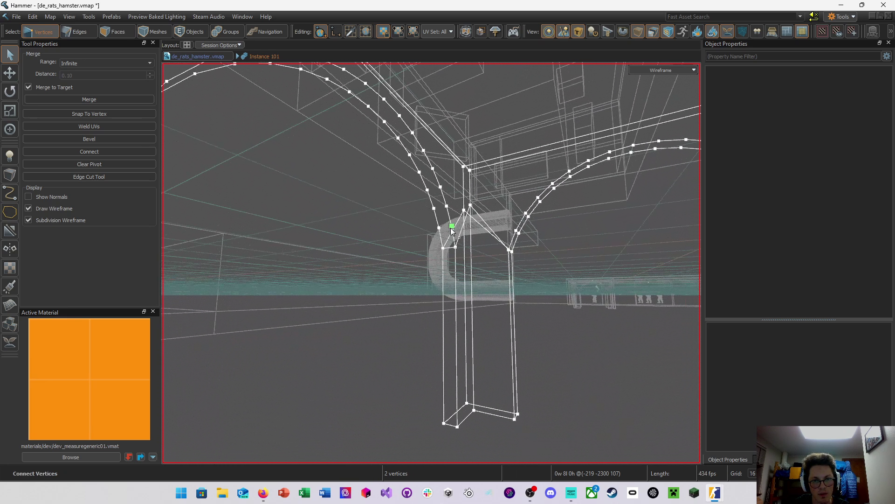
click(452, 227)
ctrl+click(439, 228)
key(v)
click(447, 207)
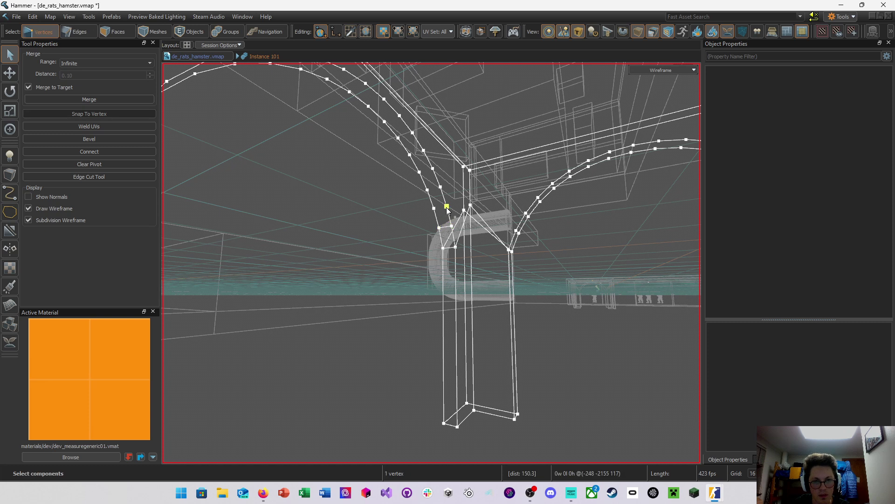
click(440, 187)
ctrl+click(427, 189)
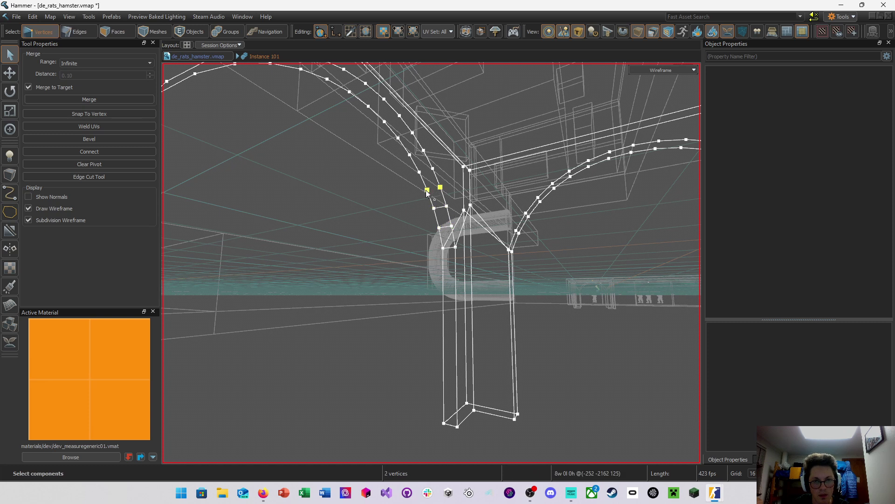
ctrl+click(420, 172)
key(v)
Connect the fifth to eighth opposite vertex pairs up to the crown of this second arch's underside
click(424, 151)
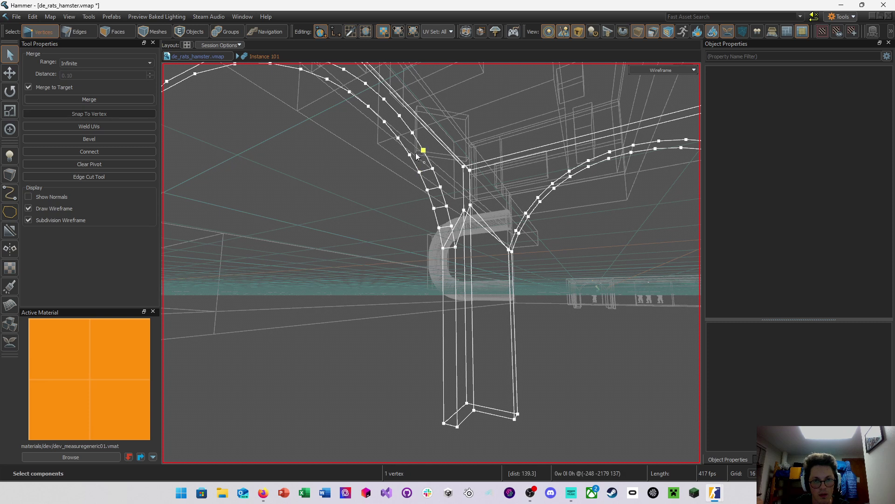
ctrl+click(410, 153)
click(400, 116)
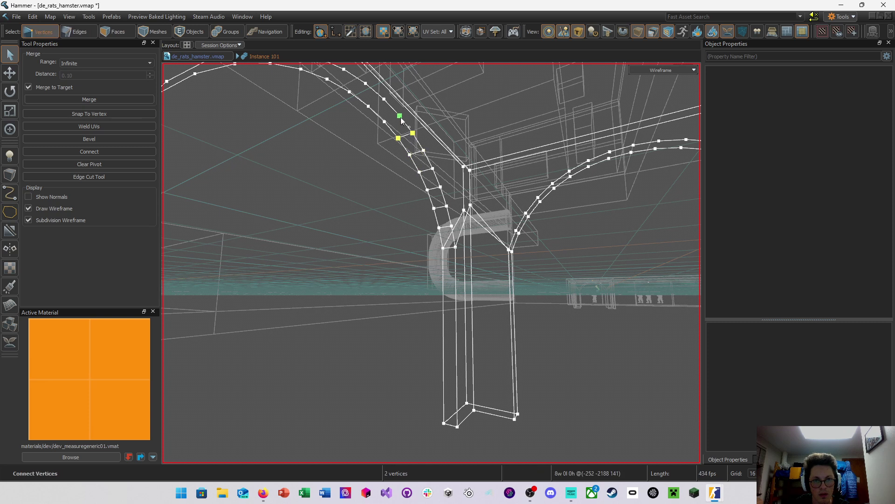
ctrl+click(384, 121)
key(v)
click(384, 99)
ctrl+click(369, 107)
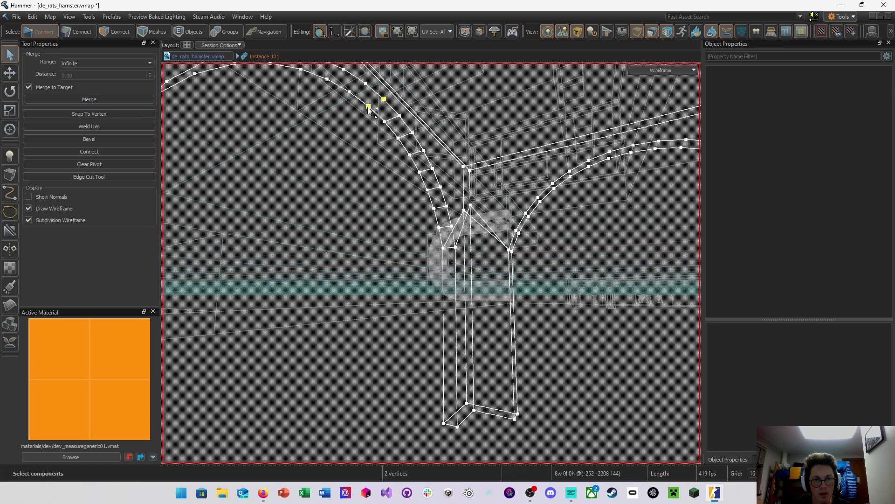
key(v)
Connect the ninth to twelfth opposite vertex pairs, continuing past the crown of the second arch's underside
right_drag(417, 86, 357, 65)
click(428, 127)
ctrl+click(414, 137)
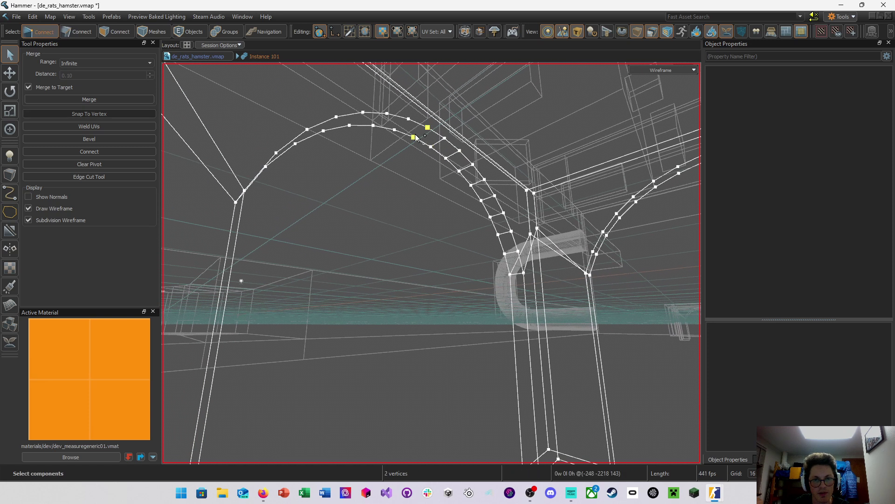
key(v)
click(409, 120)
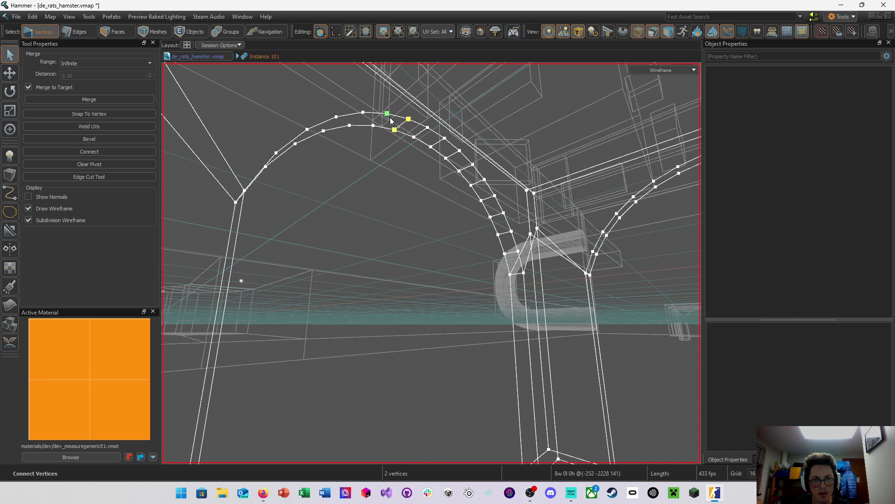
click(387, 113)
ctrl+click(373, 125)
key(v)
click(363, 112)
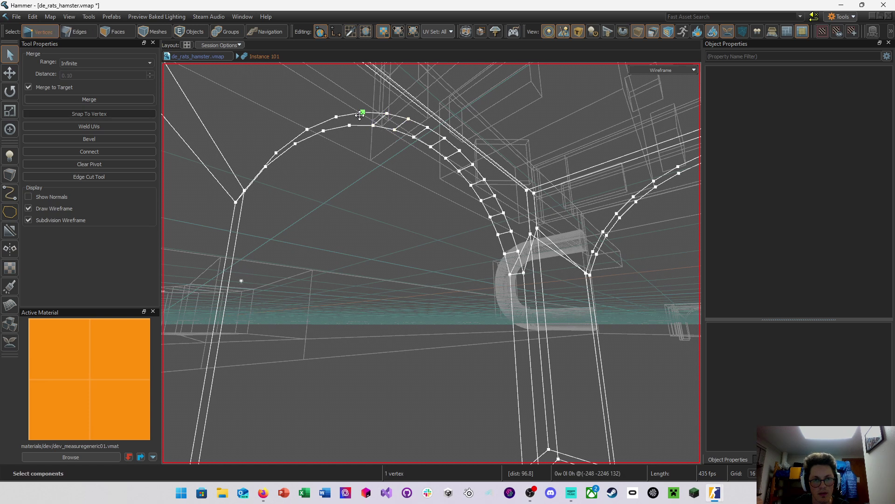
ctrl+click(349, 126)
key(v)
Connect the last three opposite vertex pairs down to the far pillar, completing the second arch's underside
click(337, 117)
ctrl+click(323, 131)
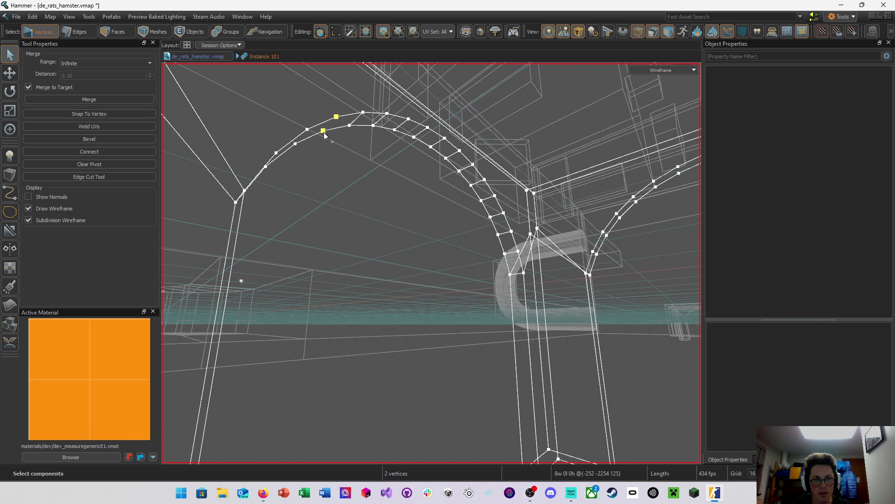
click(308, 130)
ctrl+click(296, 144)
key(v)
right_drag(350, 156, 436, 164)
click(396, 240)
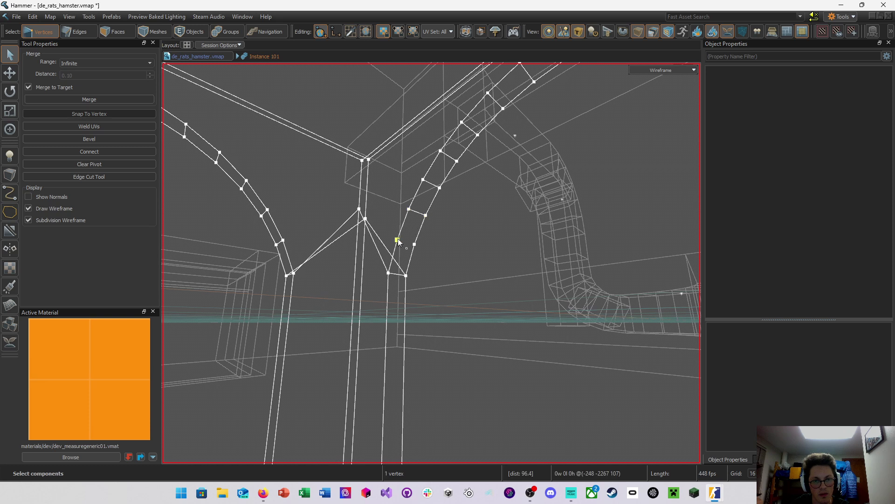
ctrl+click(415, 245)
On the remaining unsegmented arch, connect the four lowest opposite vertex pairs of its underside above the pillar
right_drag(414, 245, 431, 263)
ctrl+click(503, 201)
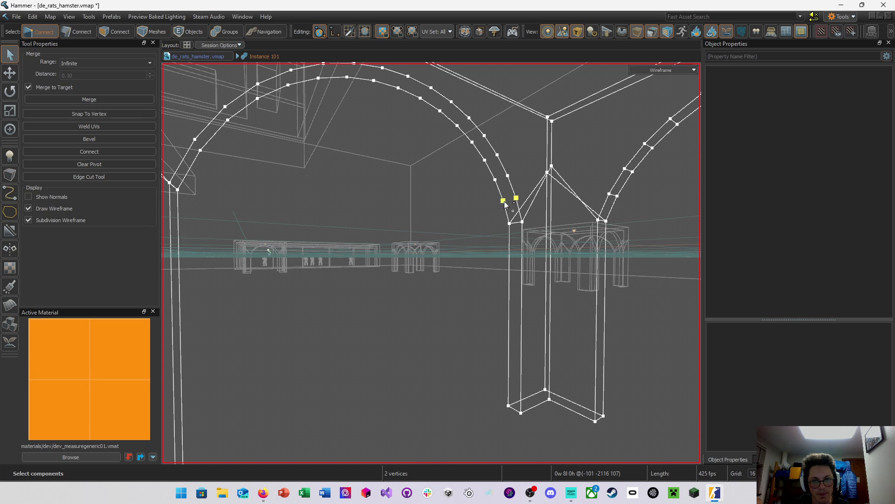
click(508, 176)
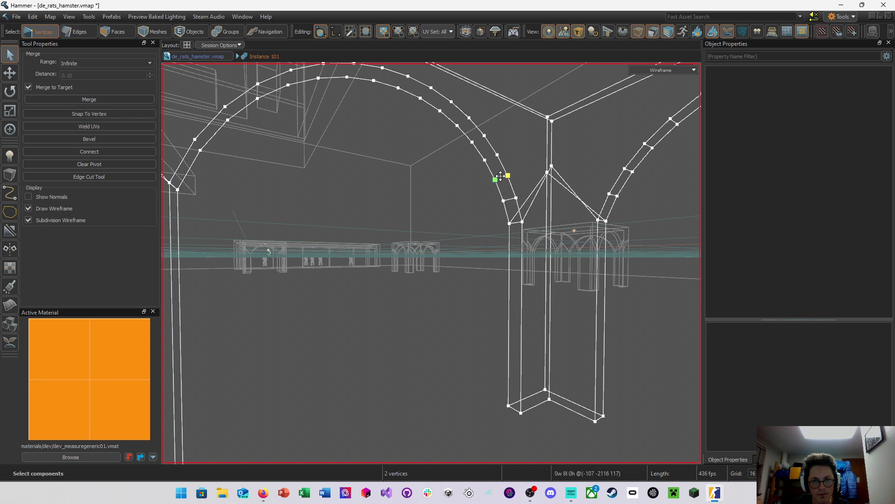
click(485, 136)
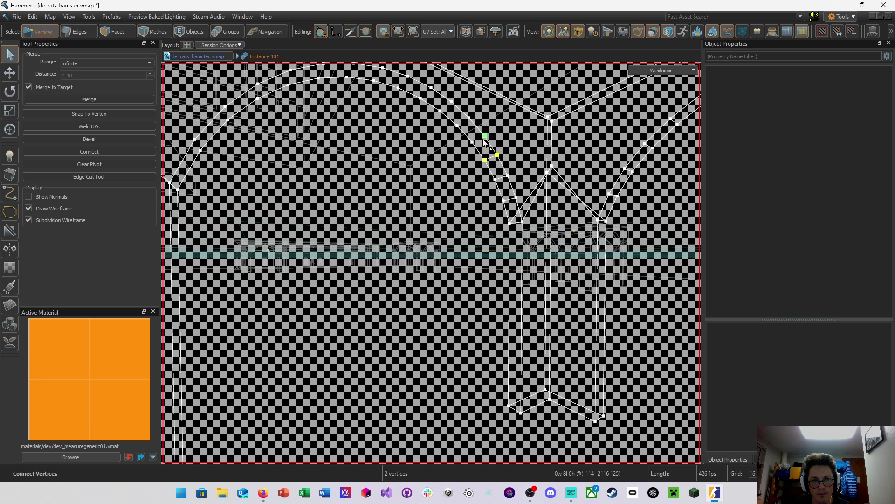
ctrl+click(472, 142)
Connect the fifth to seventh opposite vertex pairs up the remaining arch's underside
click(468, 118)
ctrl+click(458, 125)
key(v)
click(451, 102)
key(v)
click(484, 136)
ctrl+click(472, 141)
key(v)
click(428, 90)
Connect the eighth and ninth opposite vertex pairs around the crown of the remaining arch's underside
click(408, 76)
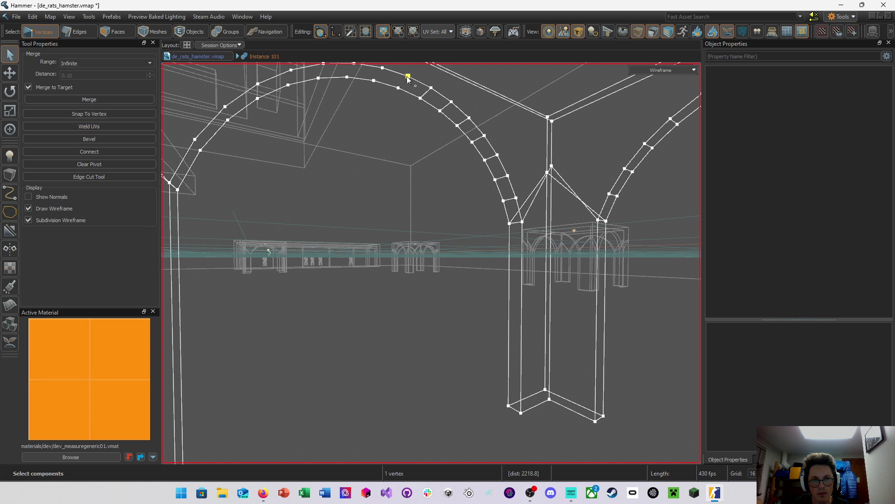
ctrl+click(399, 88)
key(v)
click(383, 68)
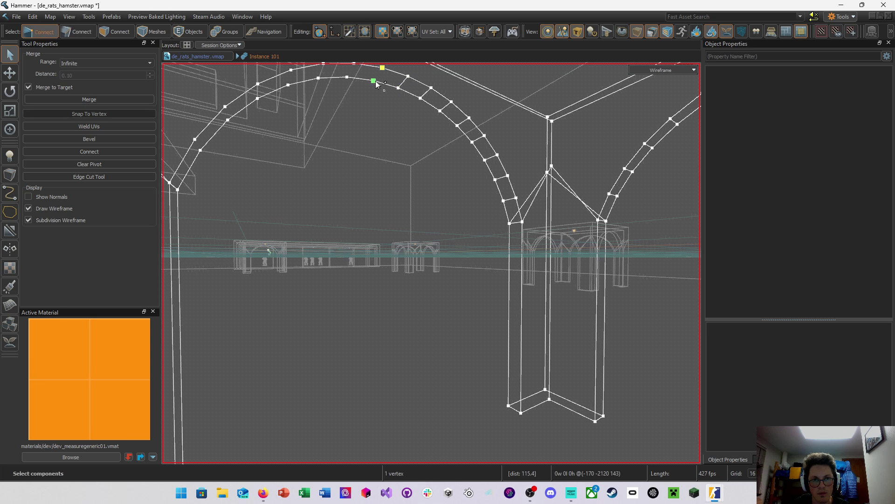
ctrl+click(374, 81)
right_drag(374, 81, 431, 94)
key(v)
Connect the tenth to twelfth opposite vertex pairs, descending from the crown of this last arch's underside
click(430, 127)
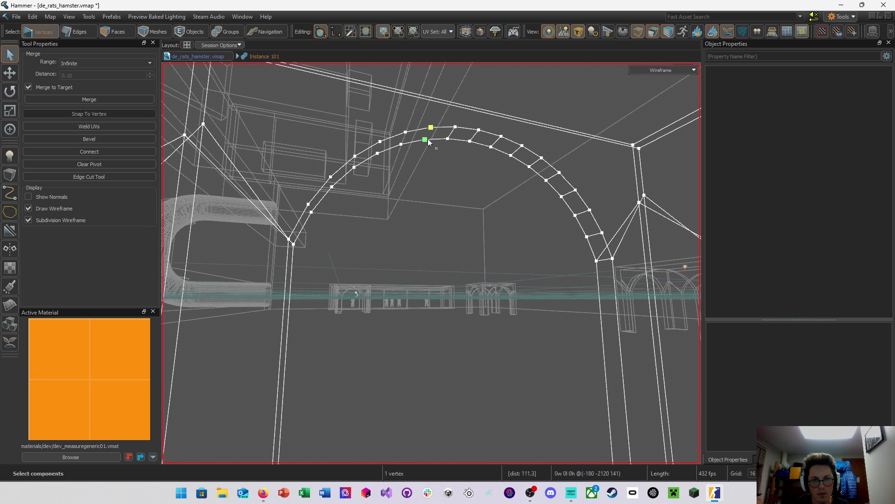
shift+click(425, 139)
key(v)
click(405, 132)
click(401, 144)
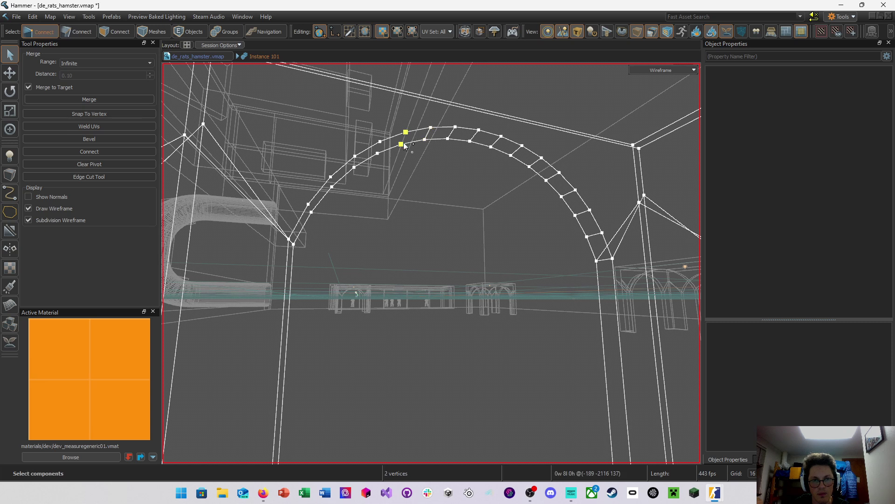
click(380, 141)
click(378, 153)
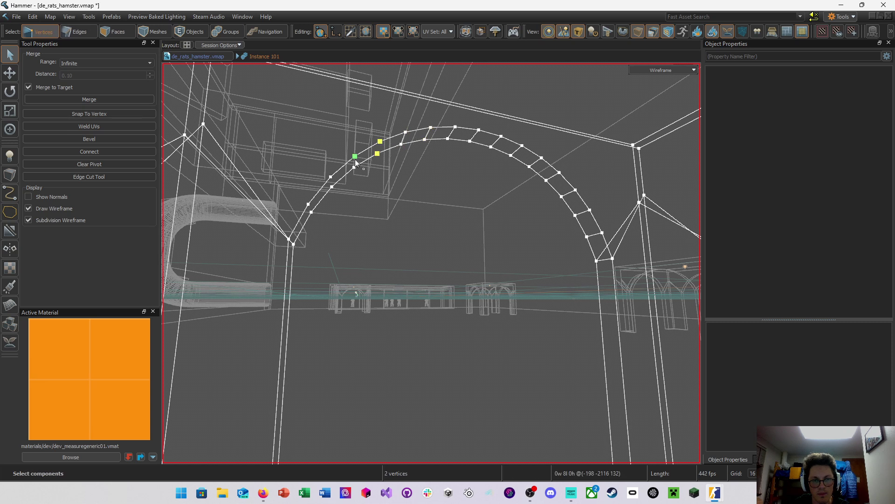
Connect the final three opposite vertex pairs down to the far pillar, completing the last arch's underside
click(355, 158)
click(354, 168)
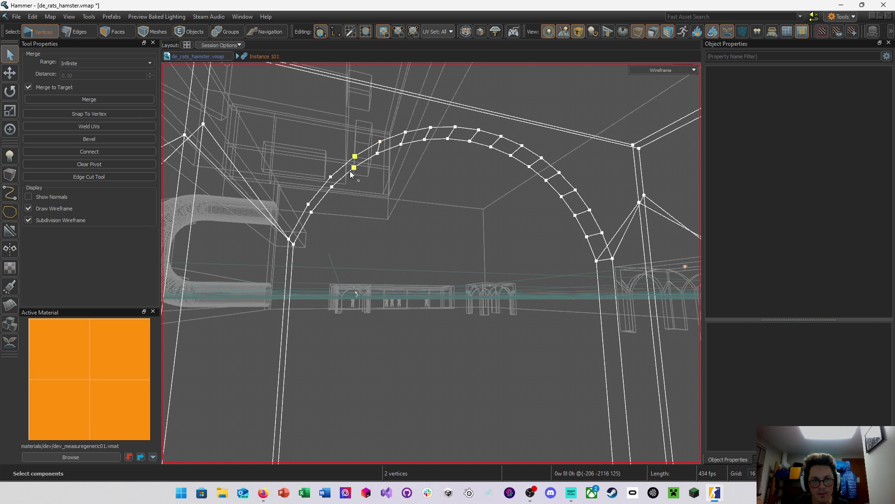
click(332, 187)
click(308, 204)
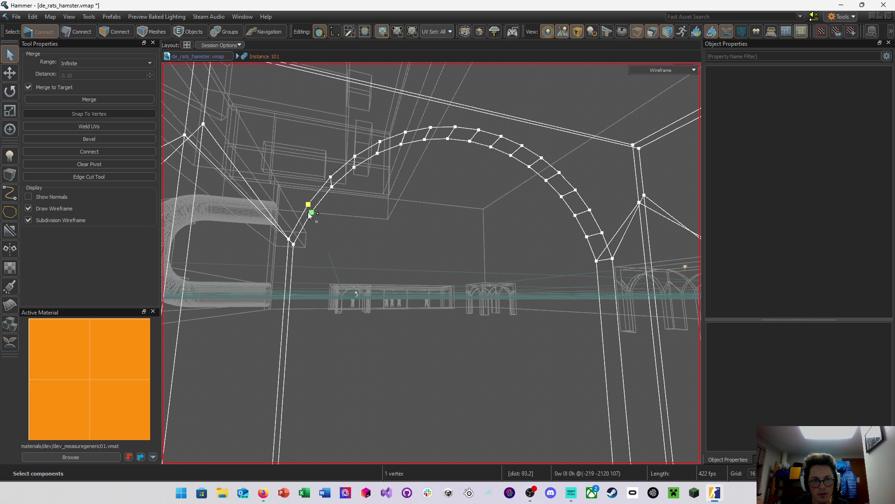
shift+click(310, 213)
key(v)
Examine the segmented arch undersides from inside the archway in the Fullbright and GPU Path Tracing views
right_drag(430, 212, 431, 263)
key(s)
key(a)
key(F3)
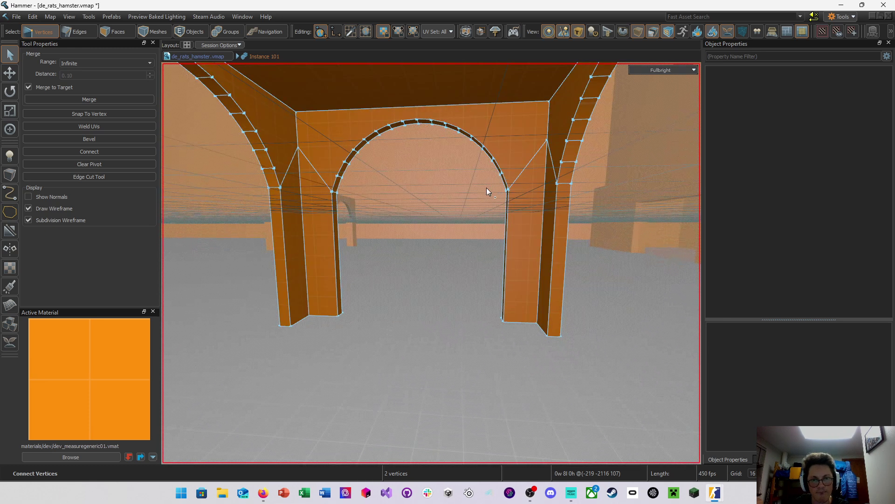
scroll(486, 188, down, 3)
right_drag(507, 149, 430, 263)
key(w)
click(660, 70)
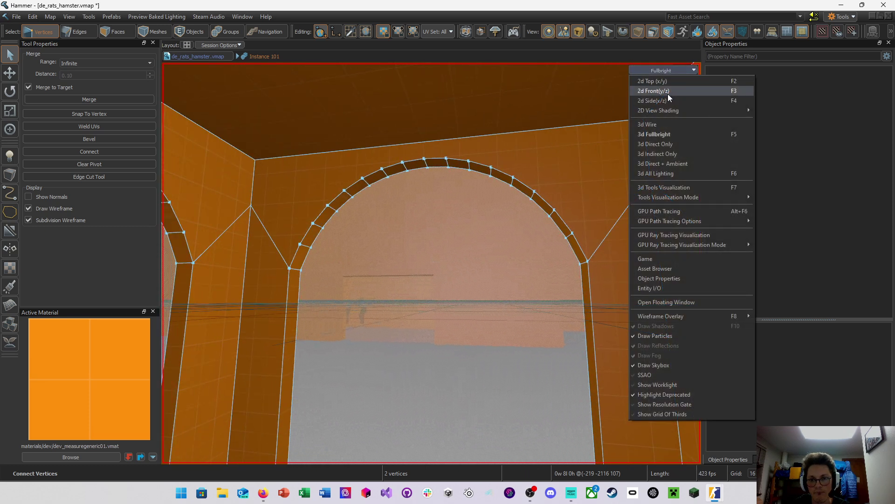
click(672, 210)
right_drag(512, 209, 512, 209)
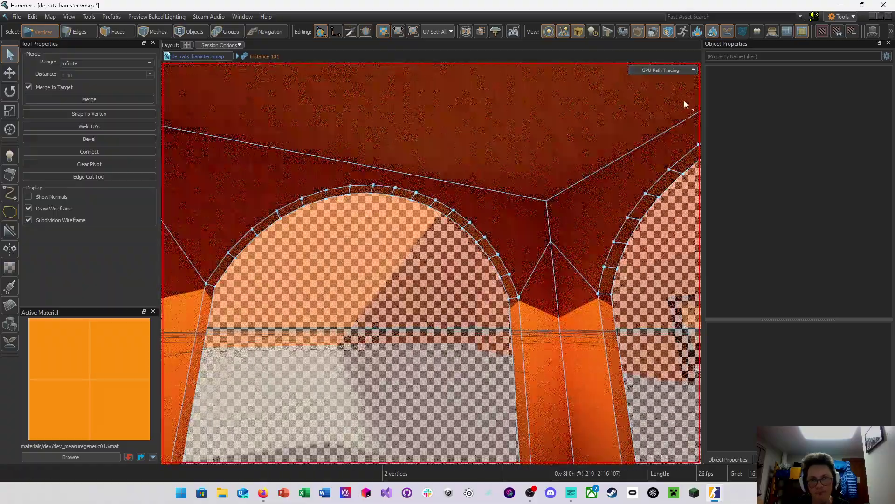
Switch the 3D view to All Lighting and save the map
click(667, 70)
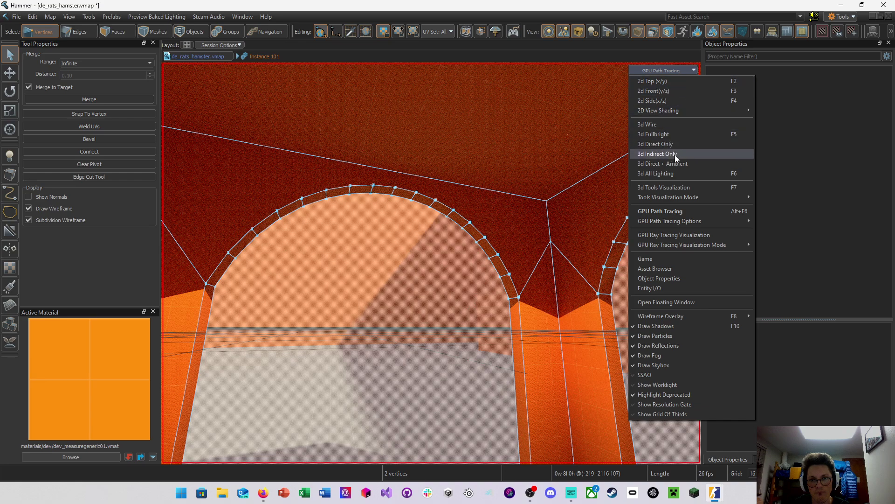
click(671, 173)
key(s)
right_drag(431, 263, 469, 224)
key(ctrl+s)
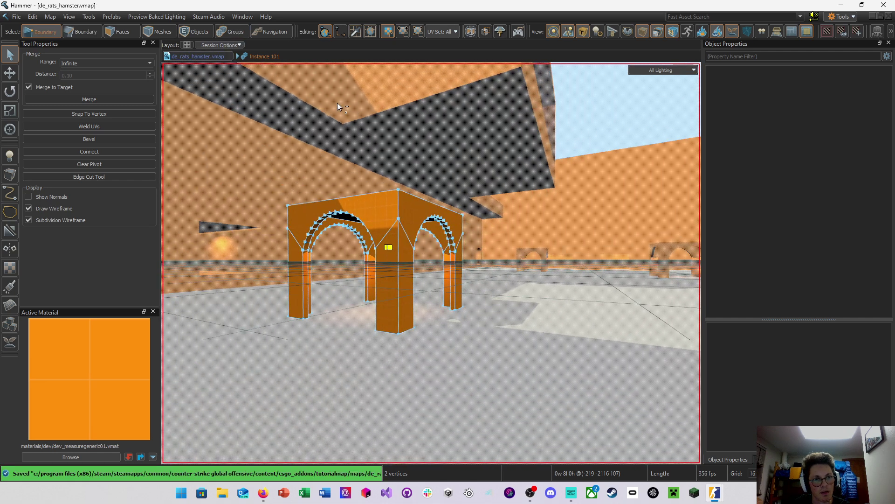
Leave the archway instance for the main de_rats_hamster.vmap level and restore the four-view layout
click(222, 60)
right_drag(222, 60, 478, 203)
key(shift+z)
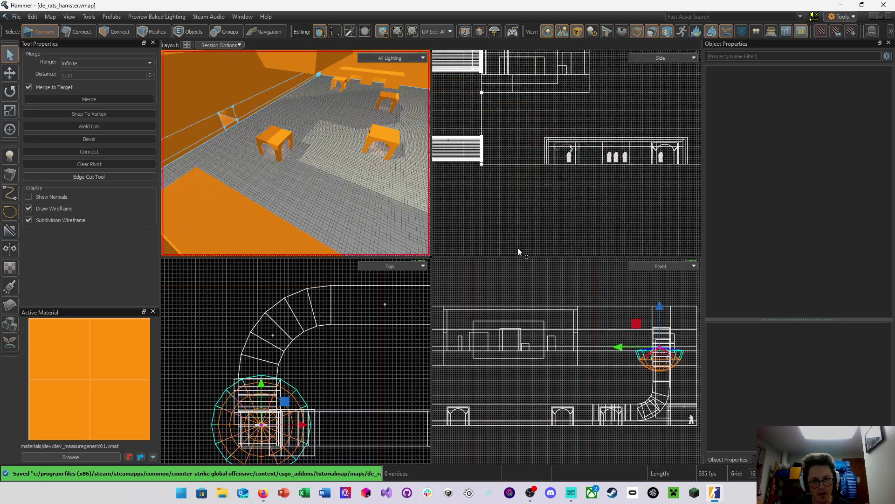
Duplicate the whole archway instance and place the copy over the old archway to its northeast, at 544, -1792
scroll(323, 349, down, 4)
scroll(319, 356, up, 1)
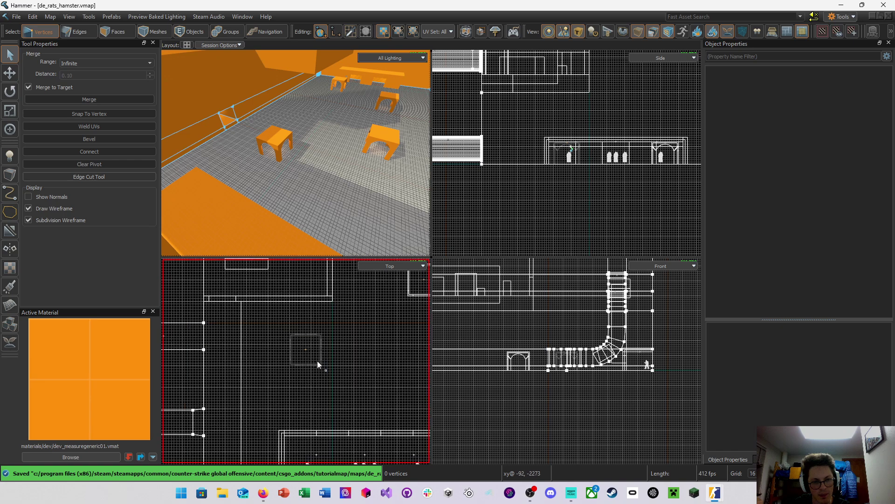
scroll(288, 353, up, 1)
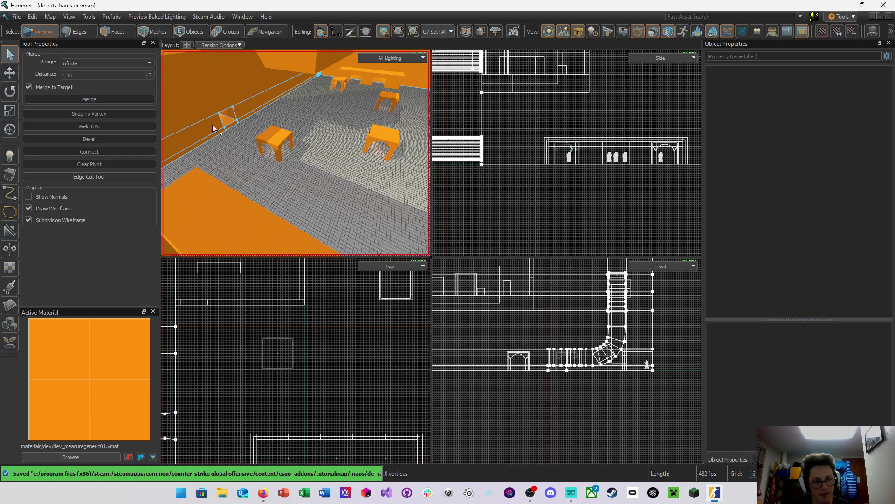
click(183, 32)
click(290, 360)
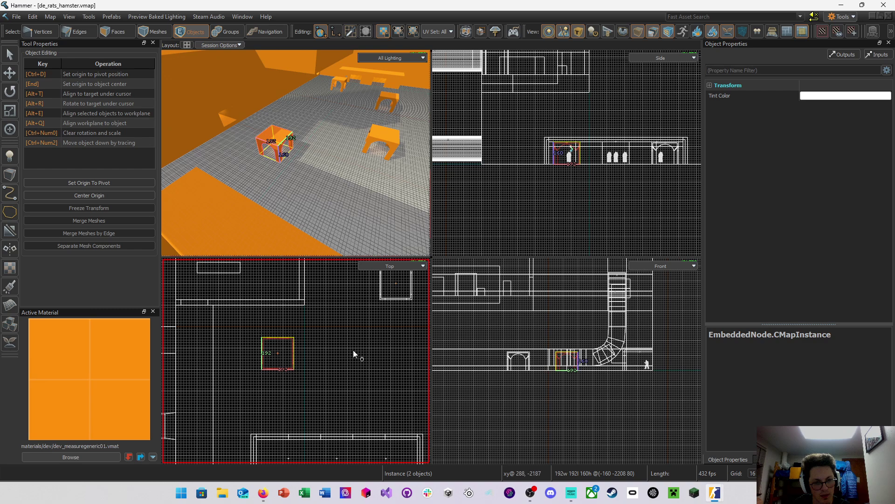
middle_drag(353, 349, 336, 351)
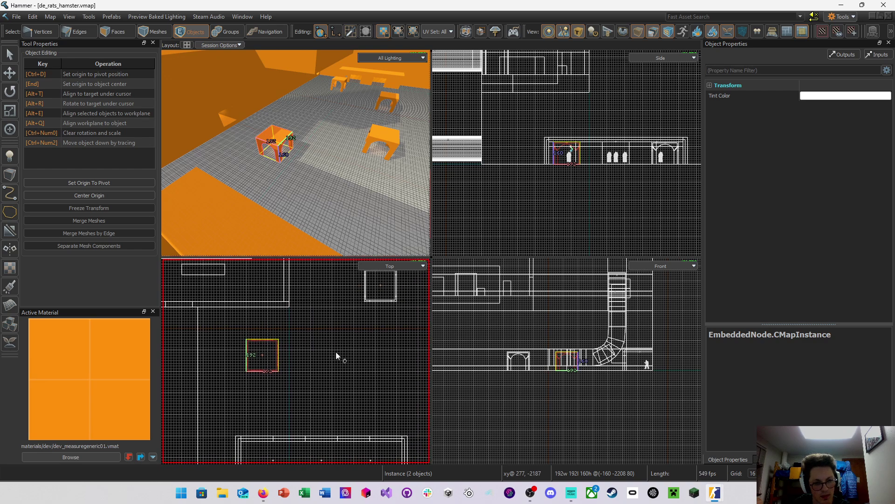
key(t)
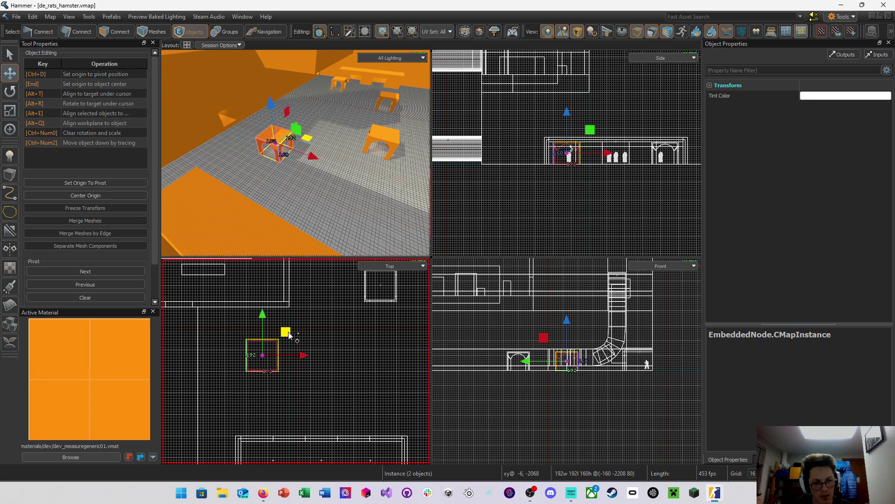
mouse_move(289, 334)
shift+mouse_down()
mouse_move(351, 320)
mouse_move(381, 286)
shift+mouse_up()
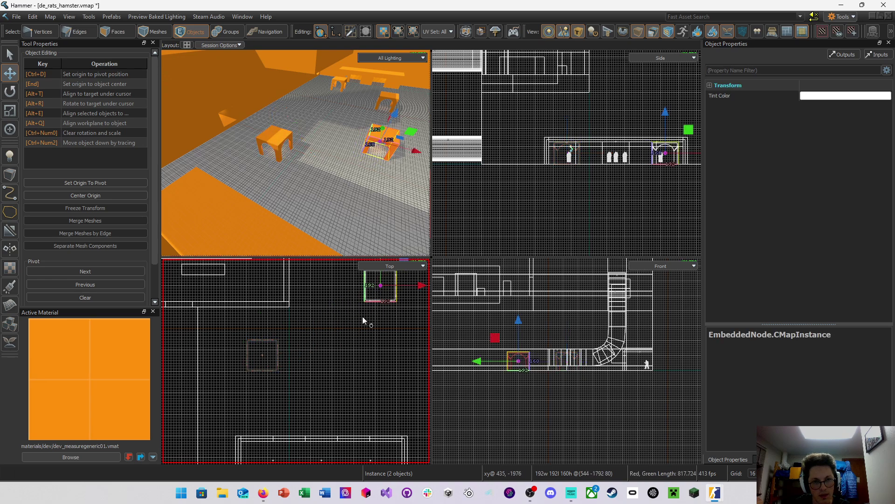
Set the grid to 32 and shift the copied instance 32 units south, uncovering the old archway mesh
scroll(373, 310, up, 4)
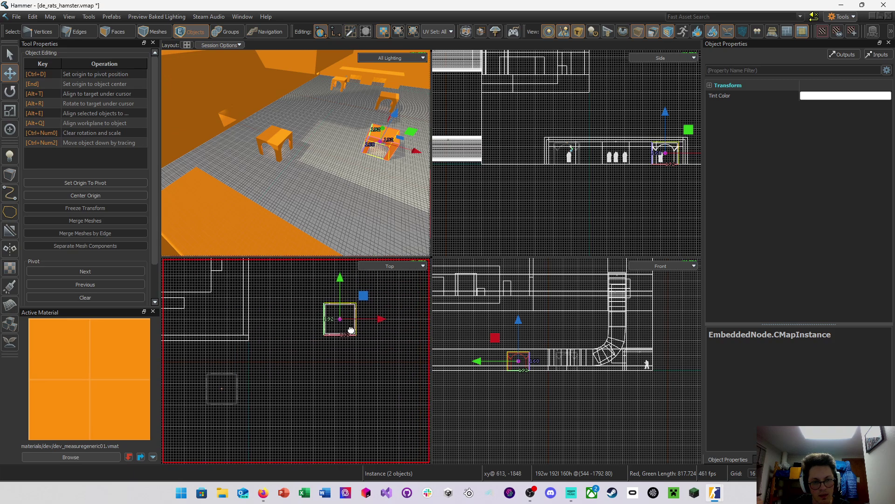
drag(313, 324, 314, 329)
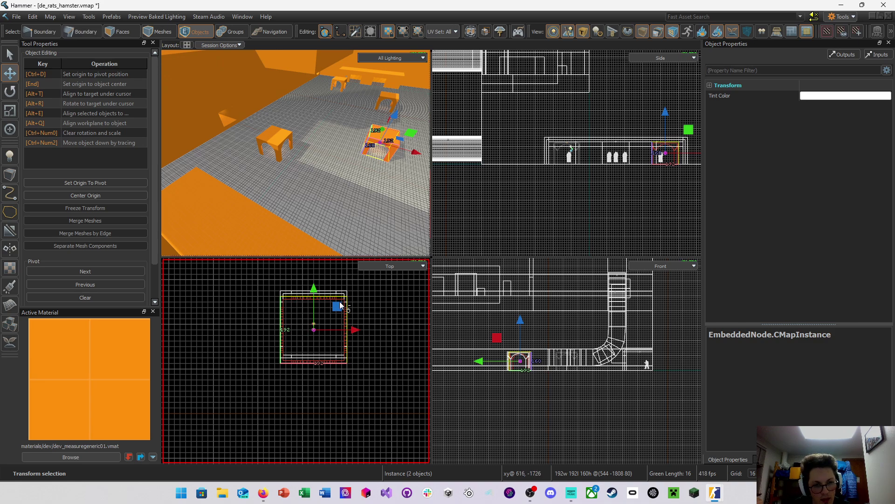
key(ctrl+z)
key(bracketright)
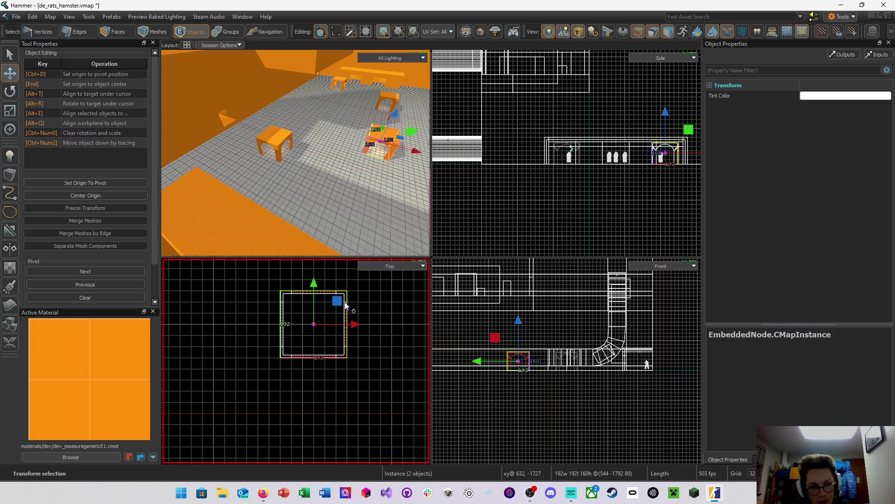
shift+drag(314, 324, 316, 334)
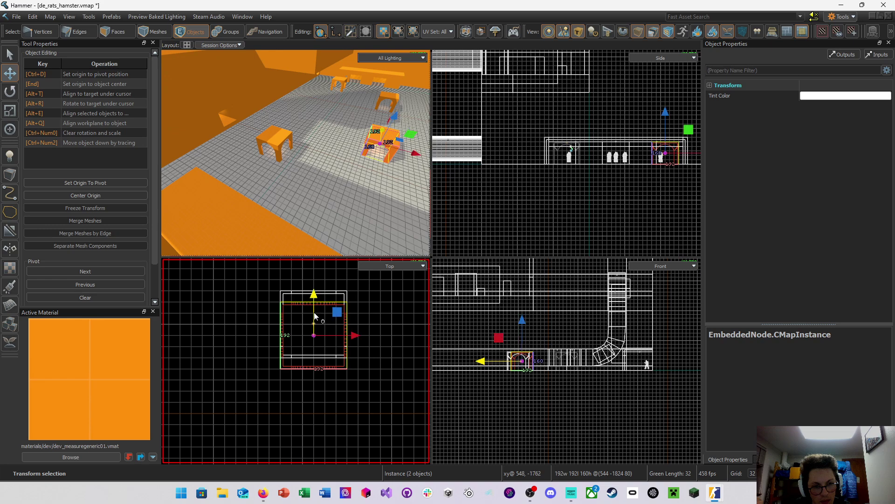
Delete the old archway mesh and its separate light_omni2, keeping the copied instance
click(293, 296)
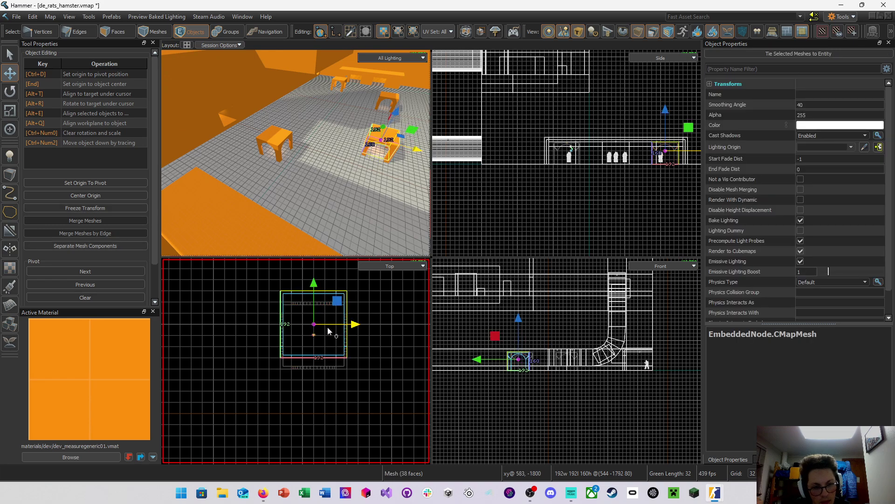
key(Delete)
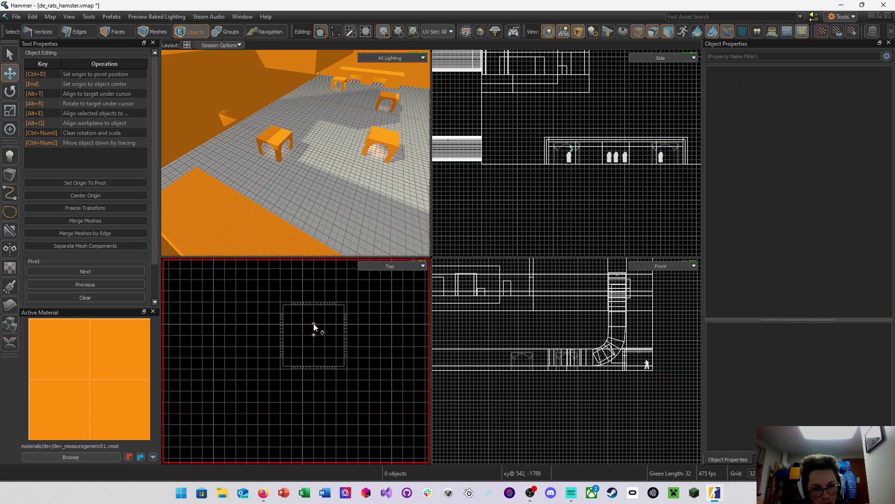
click(313, 324)
key(Delete)
key(ctrl+z)
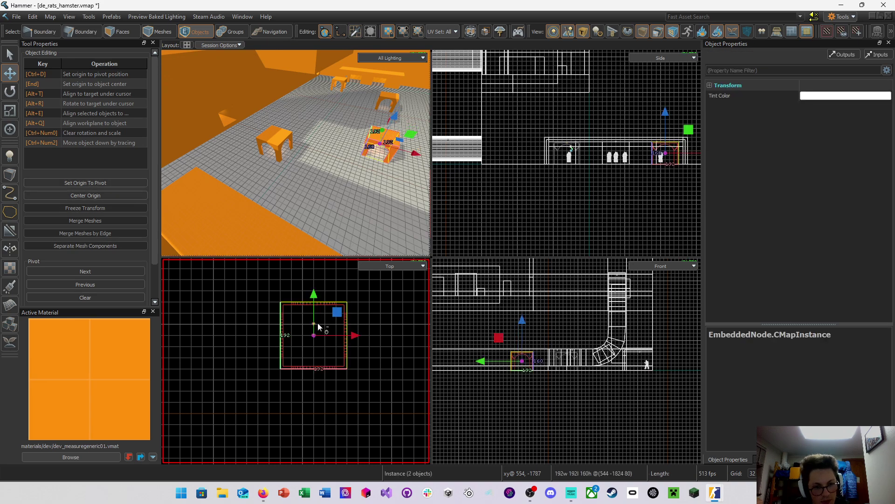
key(f)
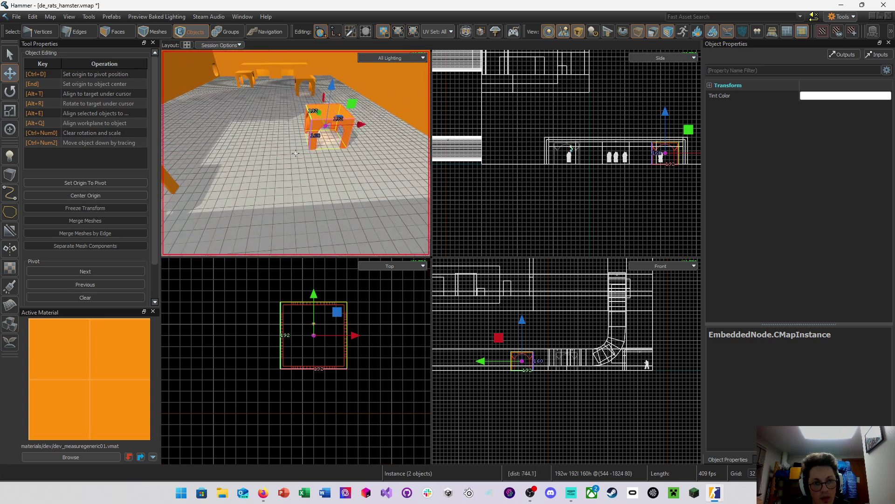
click(291, 81)
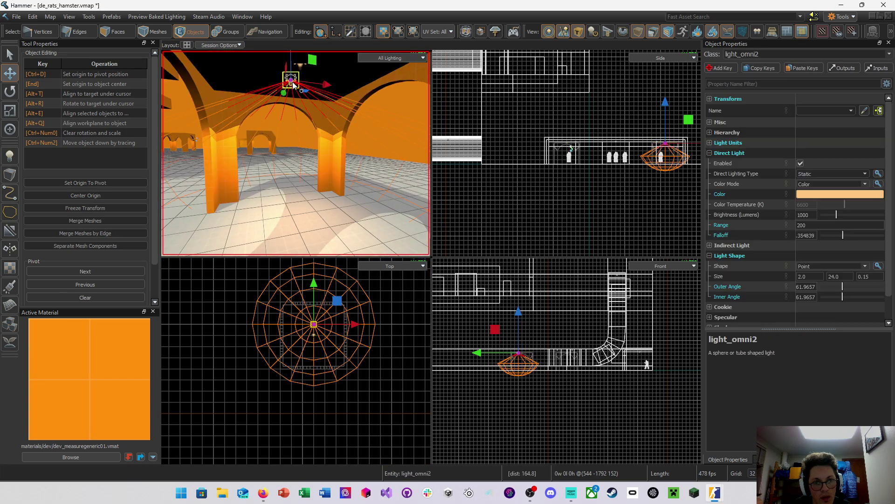
click(296, 108)
Move the copied archway instance 32 units north into the old archway's place and save the map
click(328, 132)
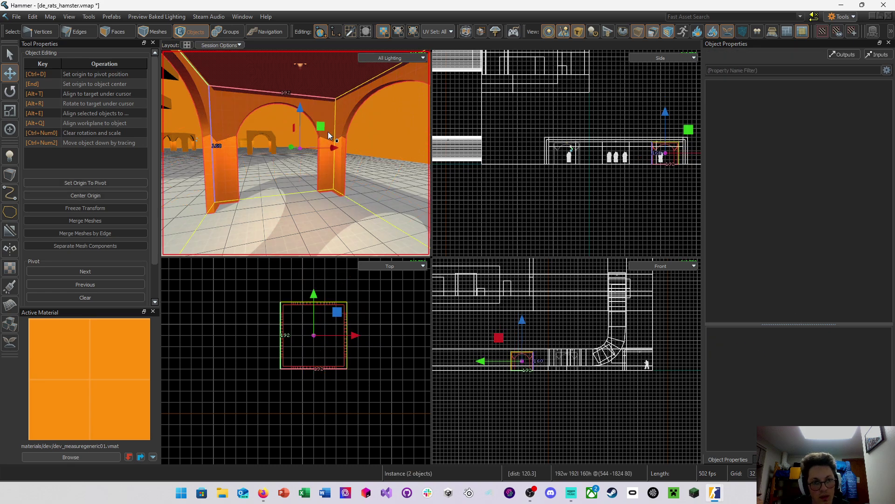
drag(315, 335, 314, 323)
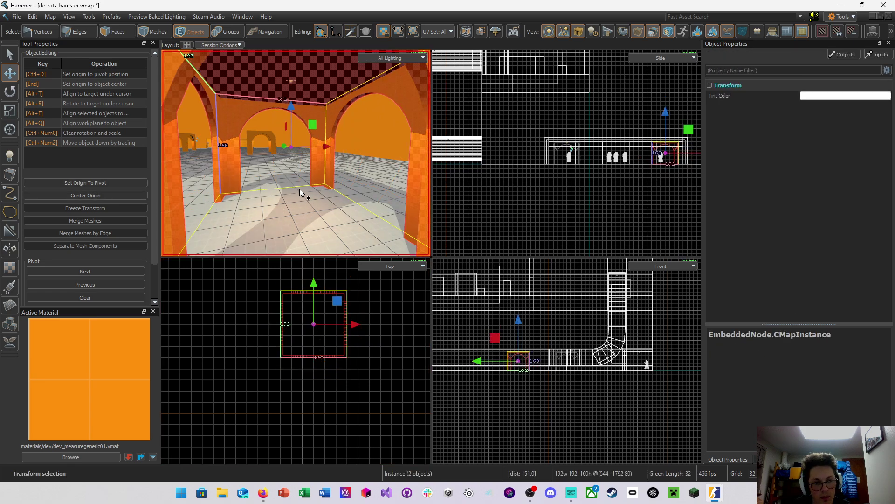
key(f)
key(w)
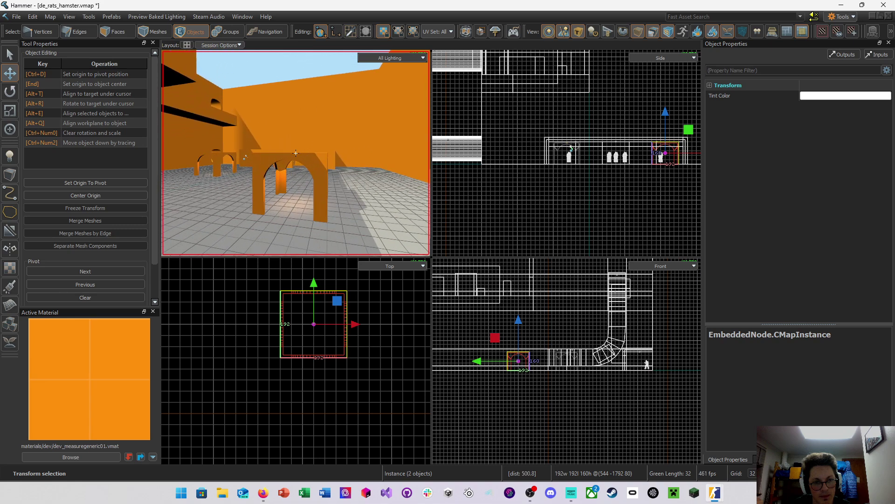
key(ctrl+s)
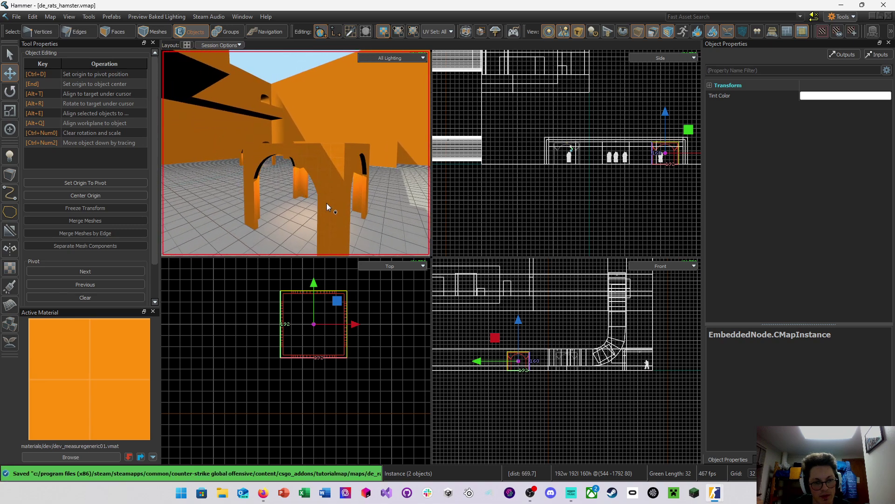
Duplicate the archway instance 736 units north, next to the following old archway
scroll(330, 336, down, 1)
scroll(331, 333, down, 4)
middle_drag(330, 333, 308, 361)
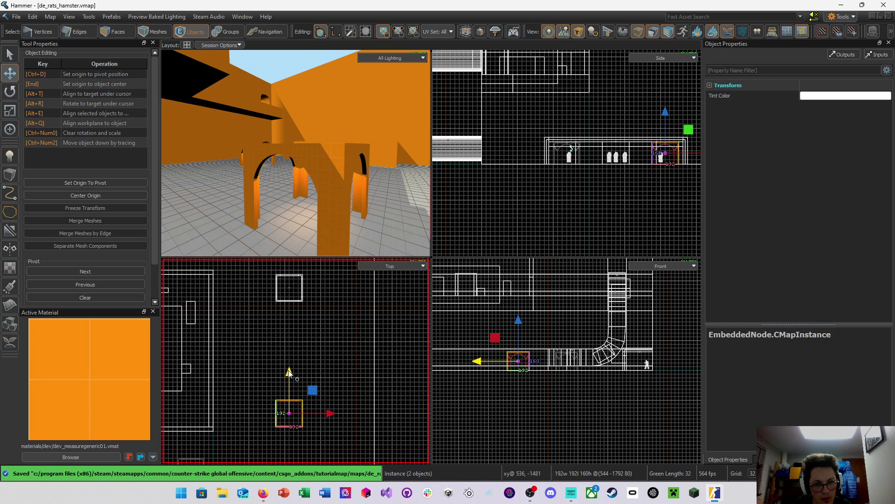
drag(289, 372, 309, 313)
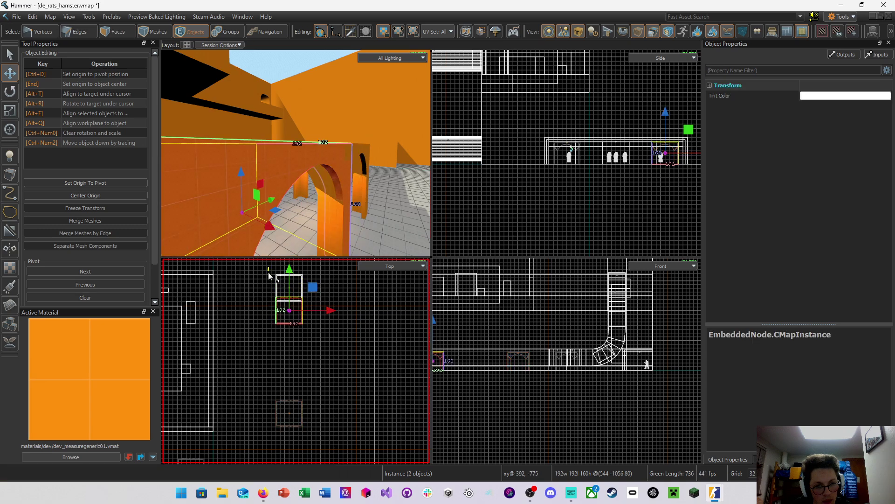
Delete the light_omni2 and the old archway mesh just north of the new copy
drag(317, 272, 328, 282)
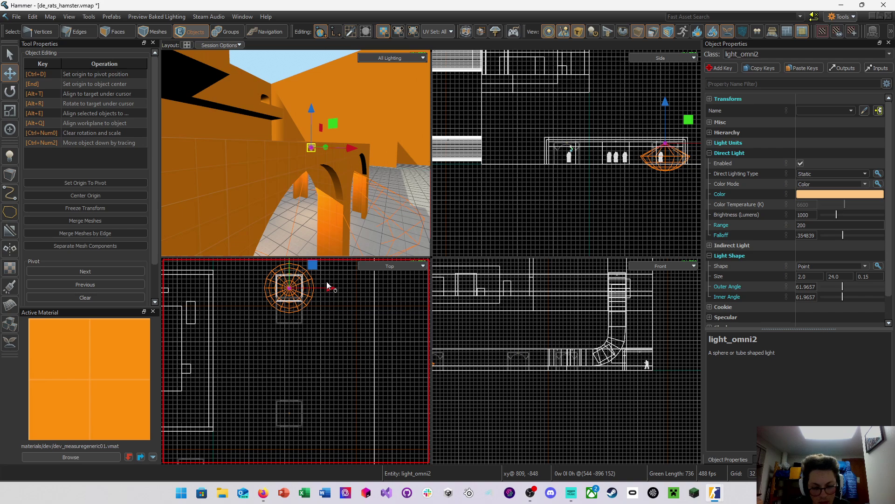
scroll(317, 297, up, 1)
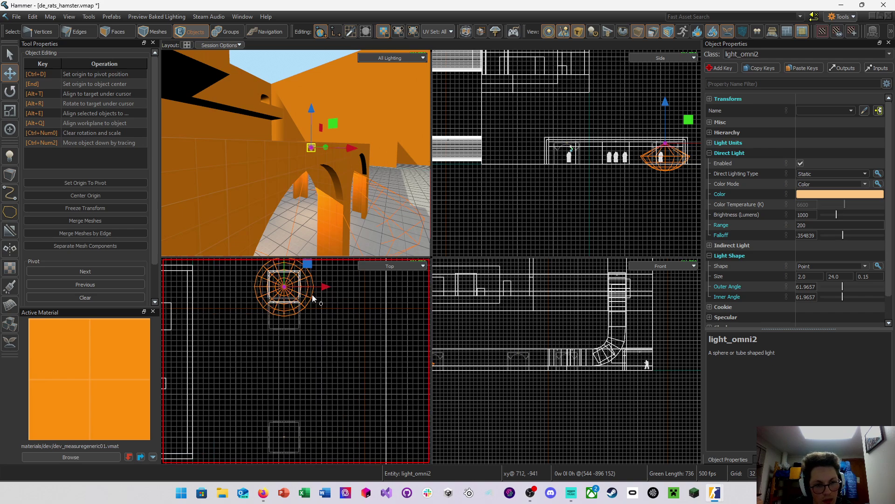
scroll(311, 296, up, 2)
middle_drag(310, 298, 331, 361)
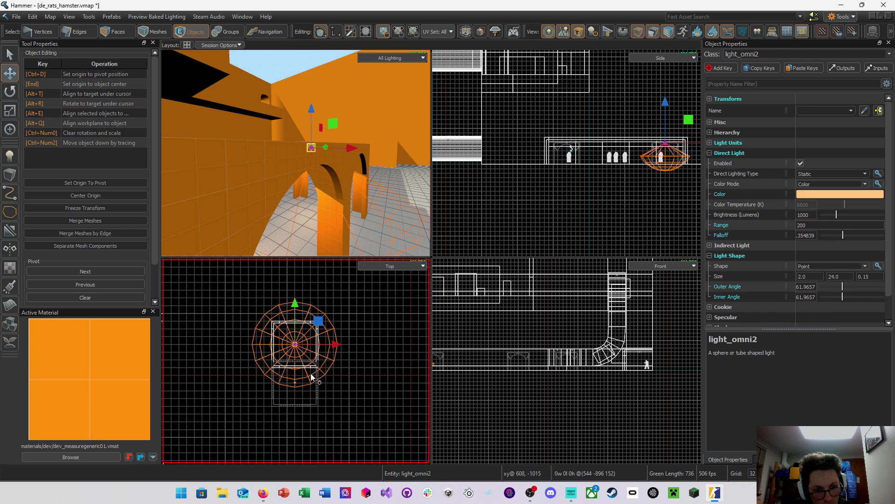
key(Delete)
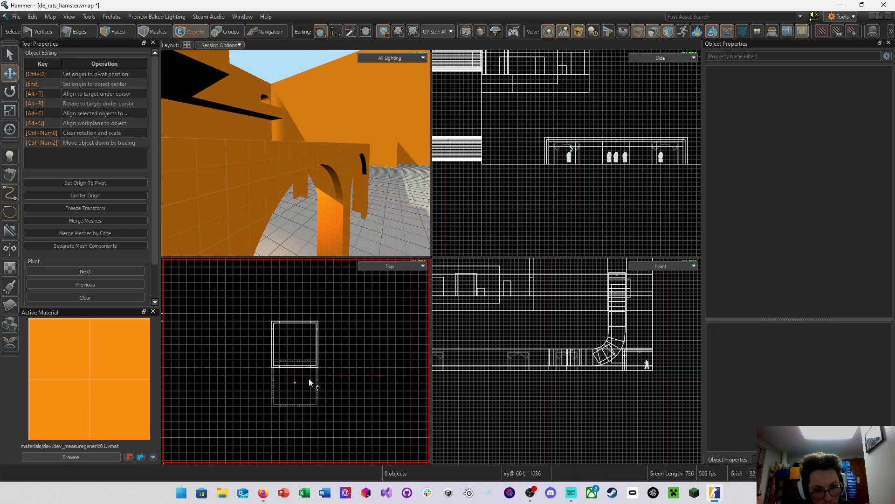
click(317, 343)
key(Delete)
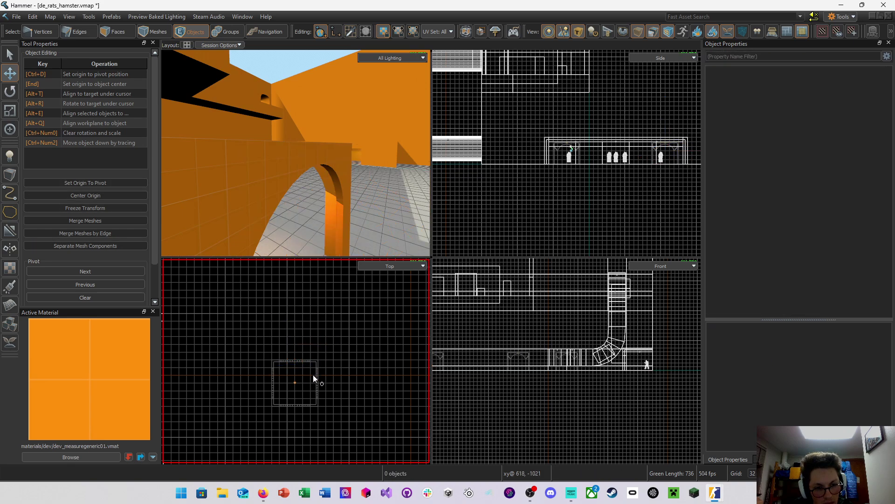
Move the new archway instance 160 units north into the deleted archway's place and save the map
click(307, 363)
drag(294, 381, 288, 348)
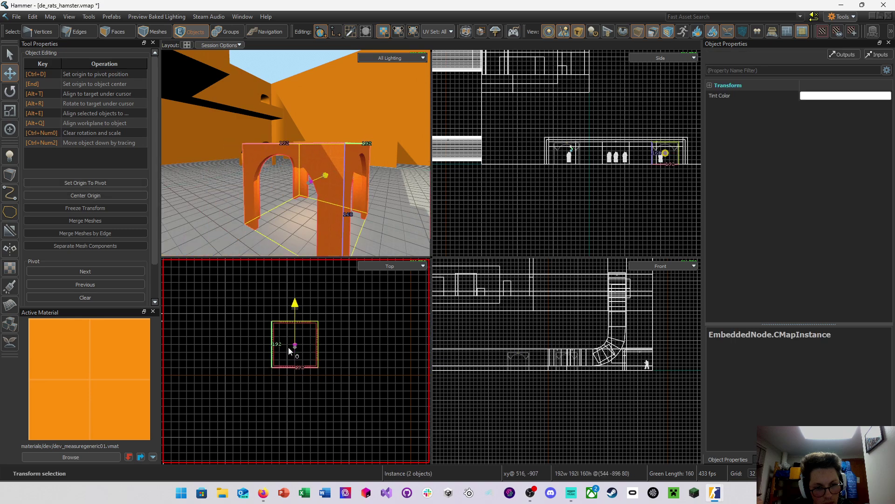
key(ctrl+s)
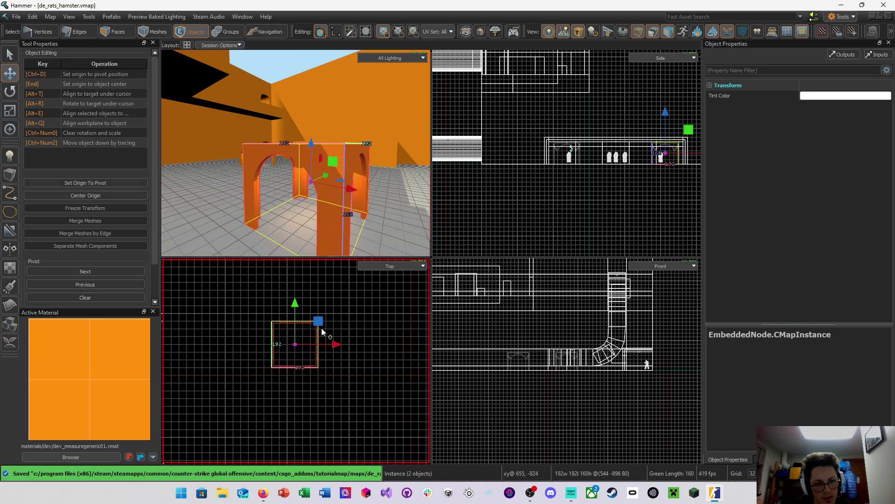
scroll(329, 313, down, 3)
scroll(328, 314, down, 1)
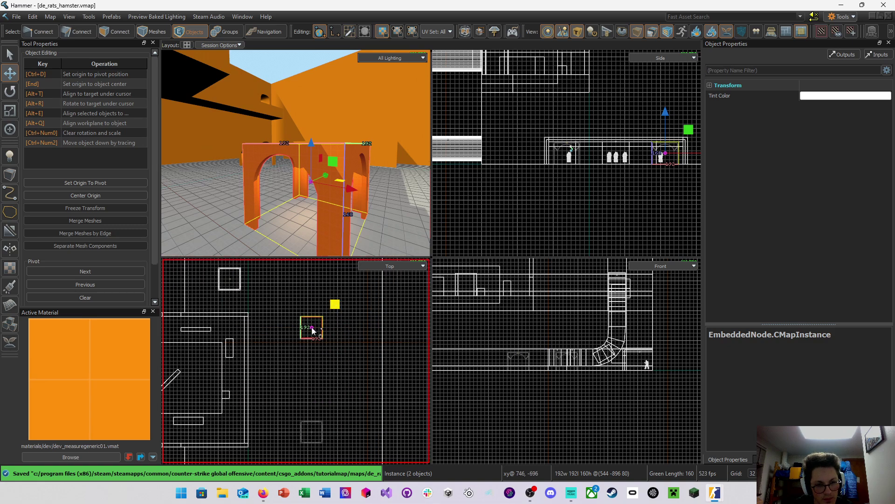
Duplicate the archway instance 704 units west and 416 units north, and shift the copy 64 units south of the old archway
shift+drag(335, 305, 229, 283)
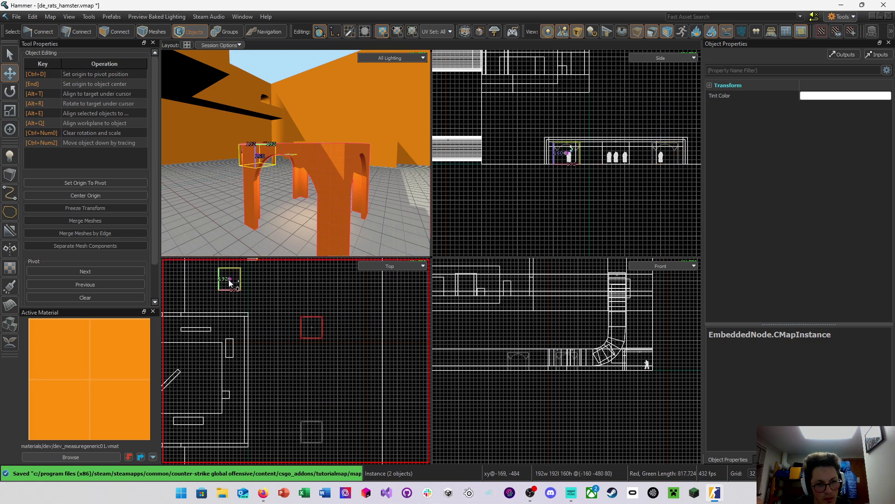
key(f)
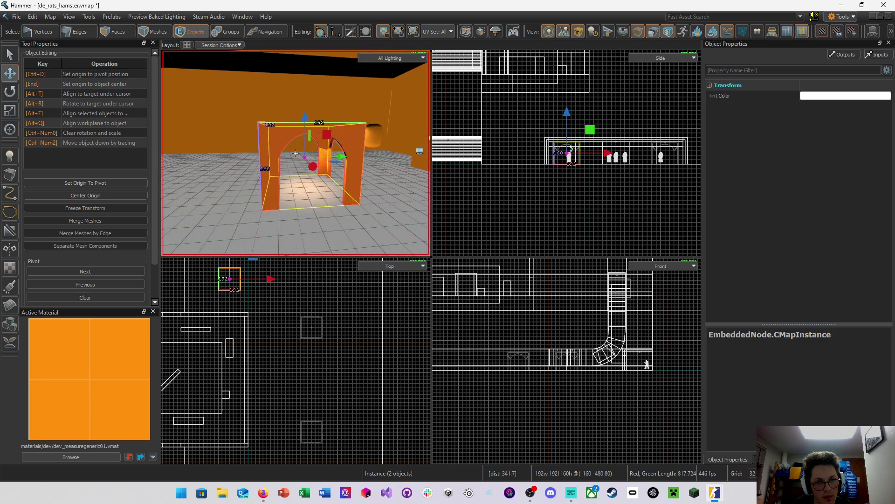
drag(300, 157, 280, 161)
scroll(208, 276, up, 5)
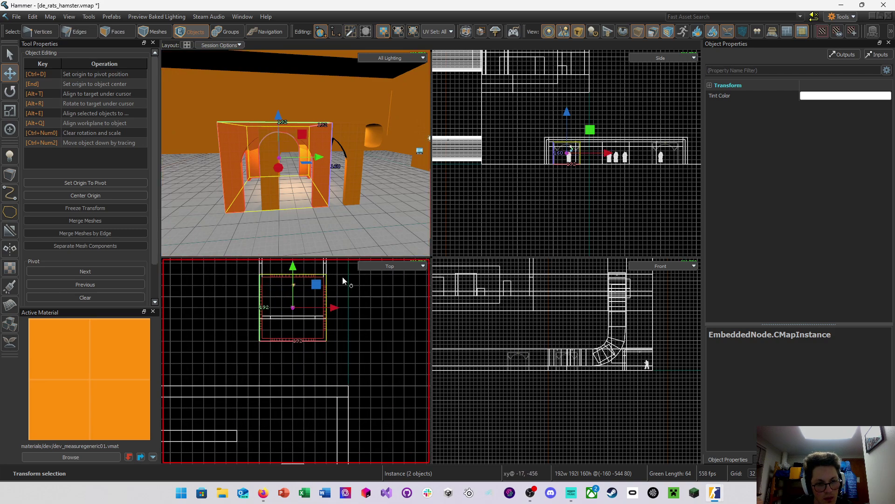
Delete the old archway mesh overlapping the new copy, along with its separate light_omni2
click(354, 154)
key(w)
right_drag(362, 177, 352, 177)
key(Delete)
key(w)
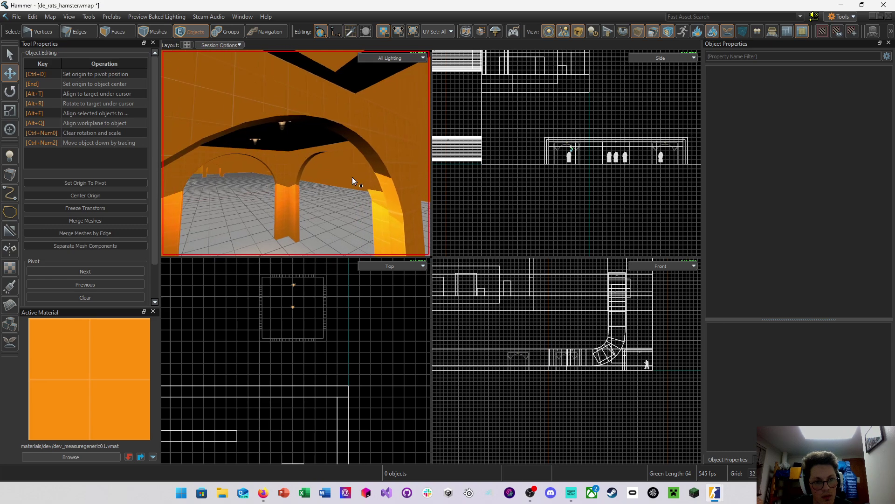
click(282, 125)
key(ctrl+z)
key(ctrl+z)
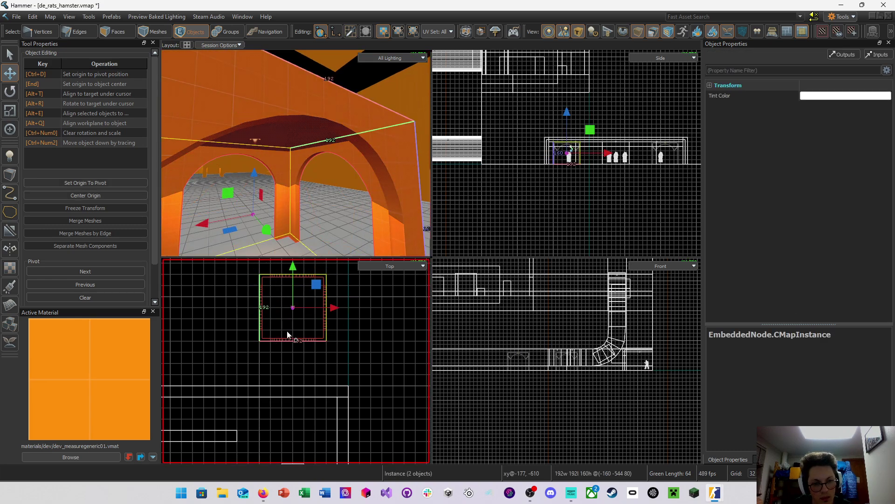
Move the new archway instance 64 units north into the deleted archway's place and save the map
drag(293, 311, 293, 290)
middle_drag(258, 335, 258, 377)
scroll(304, 373, down, 4)
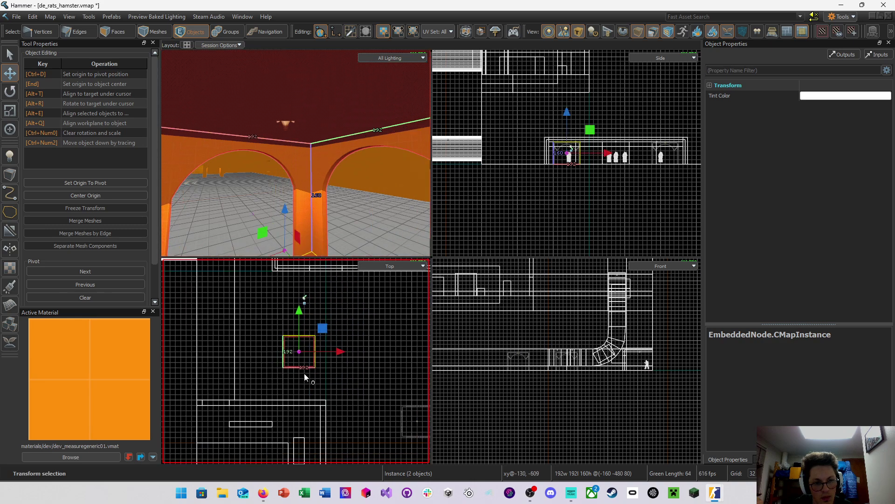
key(ctrl+s)
Maximize the 3D view and examine the hall with its replaced archways and the tunnel opening in the wall
key(s)
right_drag(301, 200, 296, 153)
key(shift+z)
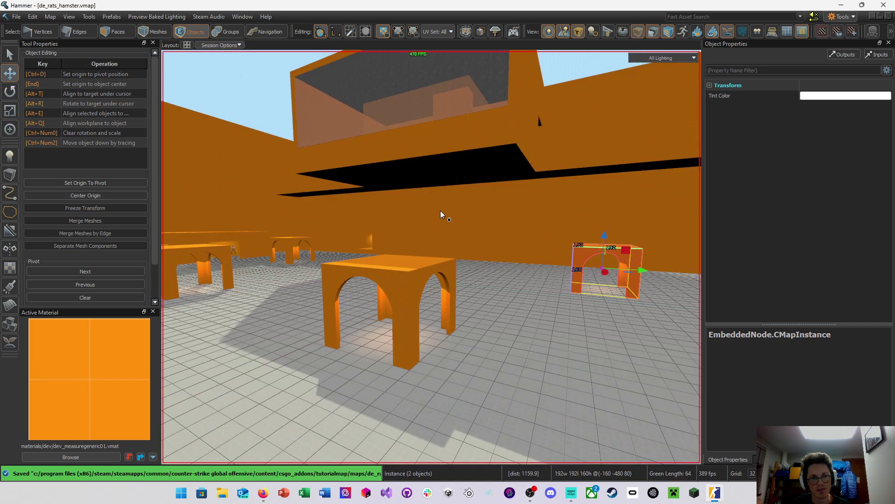
key(w)
right_drag(440, 211, 431, 257)
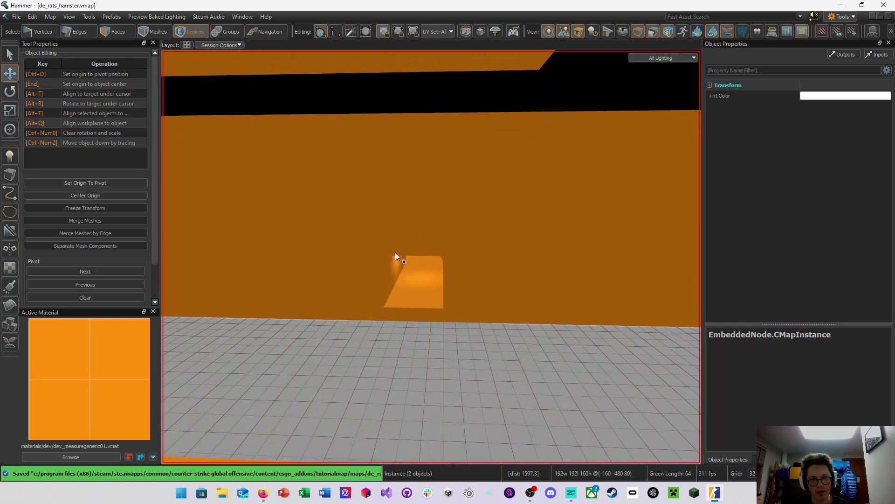
Switch to face selection and select the floor faces along the curved tunnel behind the wall opening, up to the ladder
click(416, 370)
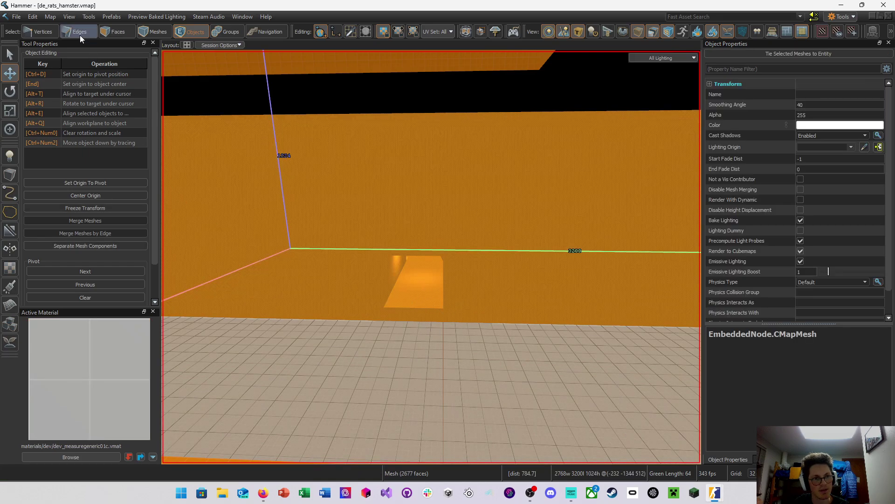
click(118, 32)
click(405, 290)
right_drag(427, 294, 424, 290)
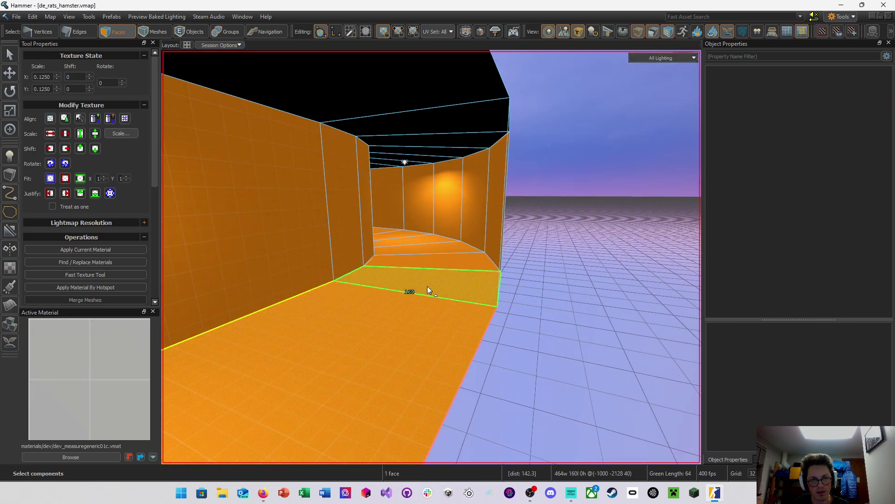
shift+drag(428, 313, 401, 237)
right_drag(387, 232, 384, 268)
shift+click(373, 270)
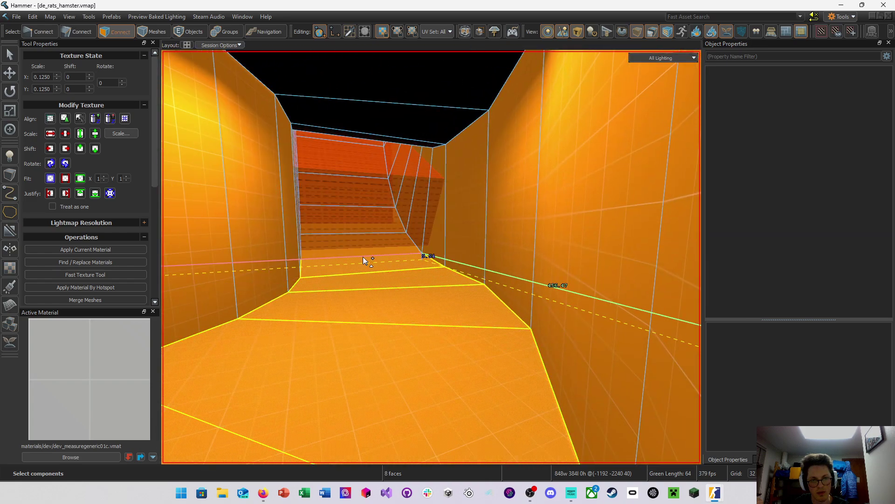
shift+click(365, 251)
right_drag(448, 259, 448, 259)
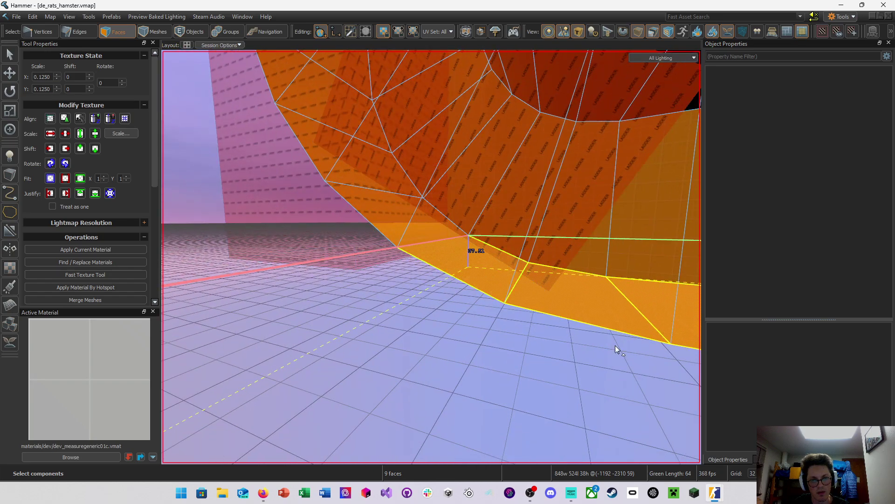
Reduce the selection to one floor face near the tunnel's ladder end and save the map
right_drag(475, 306, 432, 257)
click(469, 299)
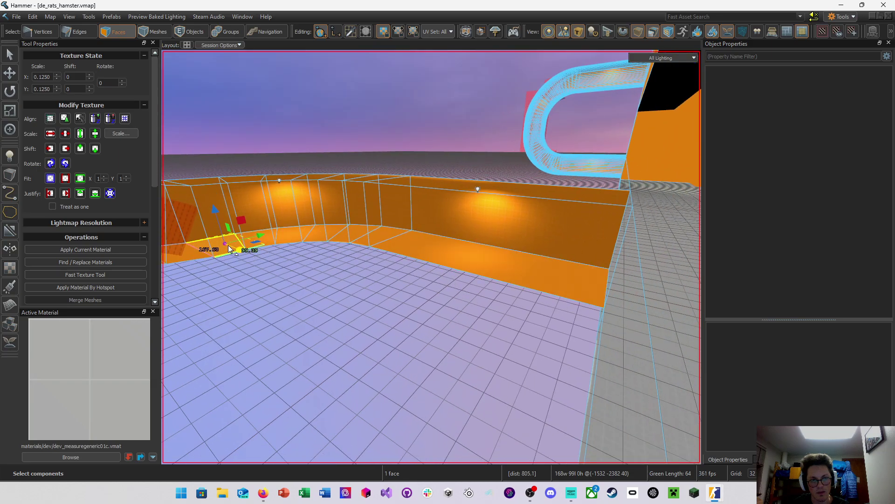
right_drag(229, 248, 409, 267)
key(ctrl+s)
Check the tutorialmap addon folder and its maps subfolder for map files of all types, without opening any
click(16, 17)
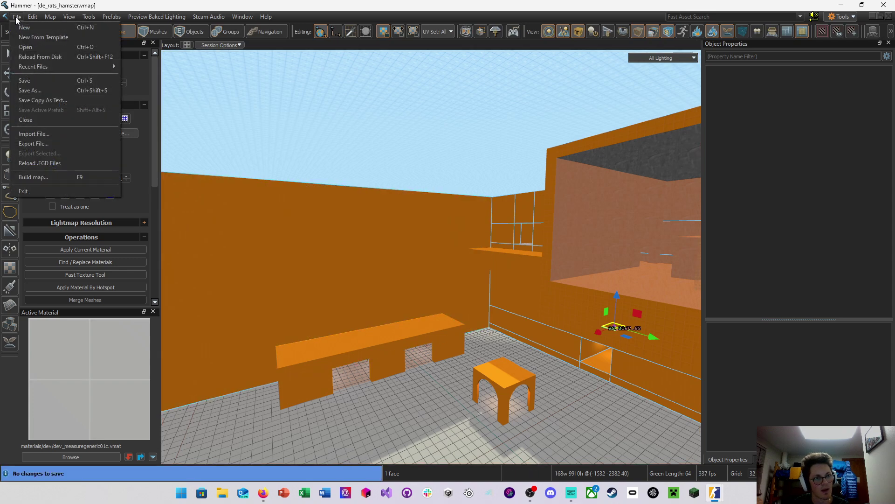
click(56, 47)
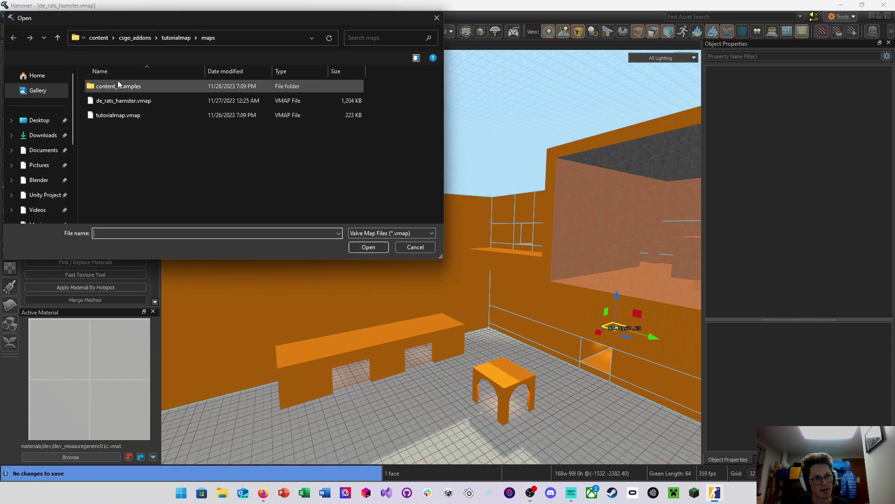
click(171, 39)
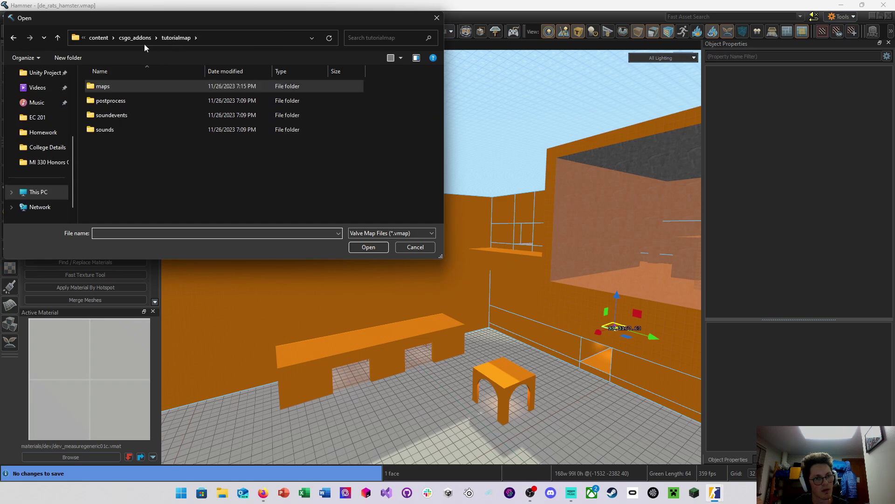
click(141, 88)
double_click(140, 89)
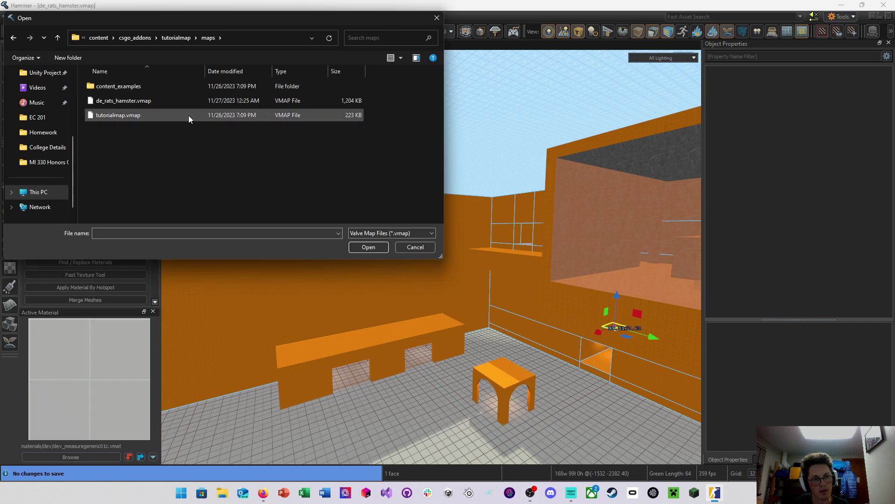
click(384, 233)
click(382, 264)
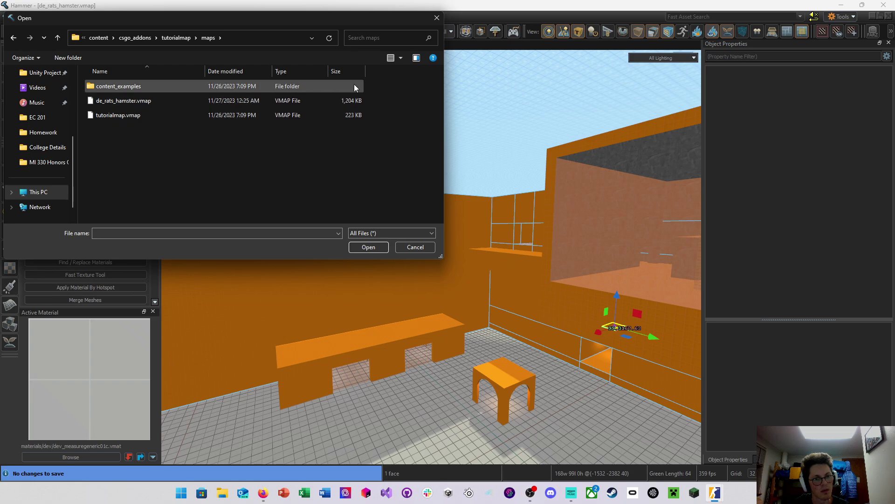
click(437, 18)
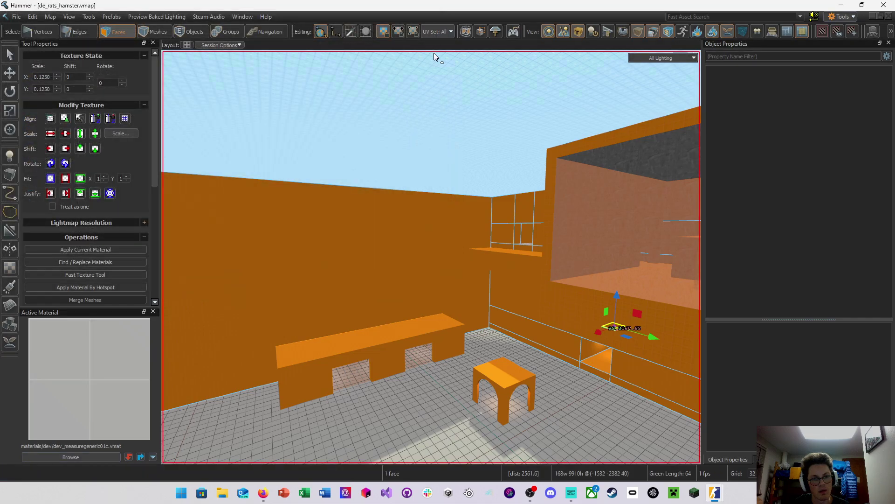
Save the map and preview the hall's lighting in the 3D view with GPU Path Tracing
right_drag(434, 56, 432, 257)
key(w)
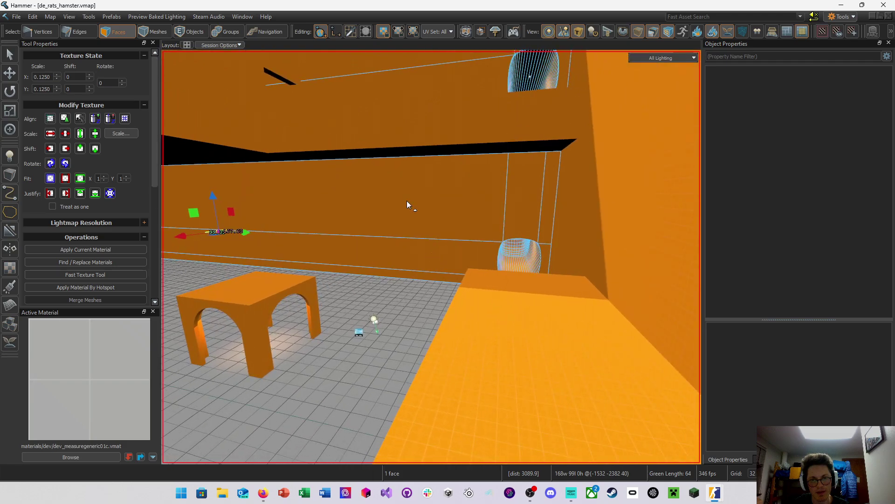
key(ctrl+s)
click(446, 225)
click(485, 228)
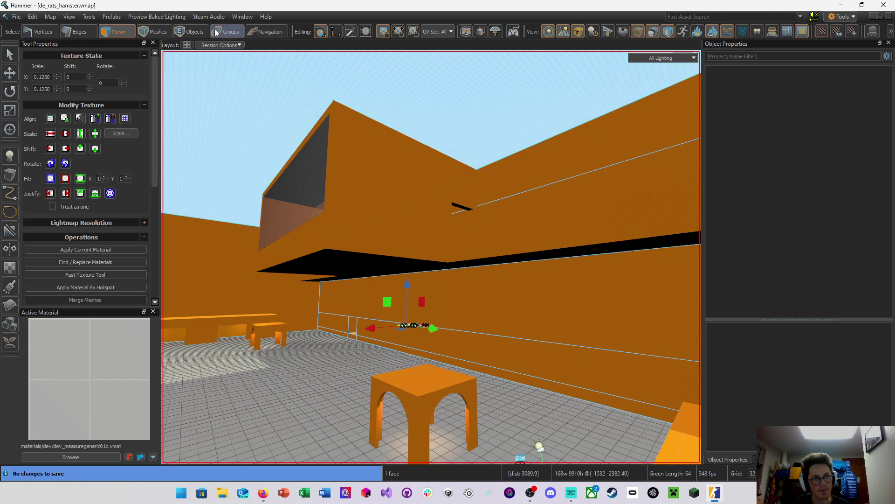
click(644, 58)
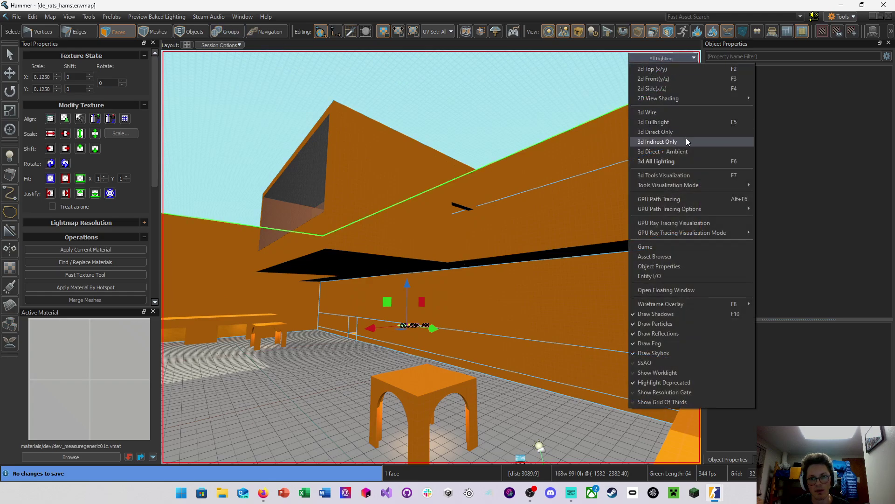
click(670, 199)
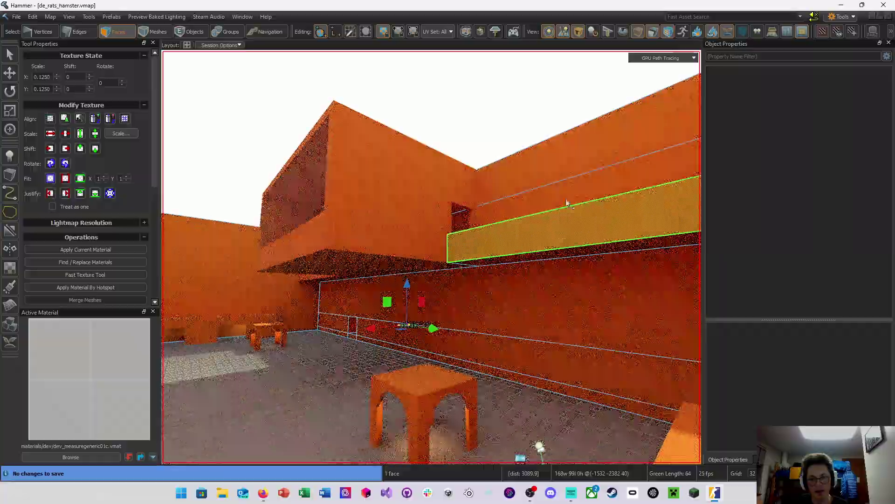
key(w)
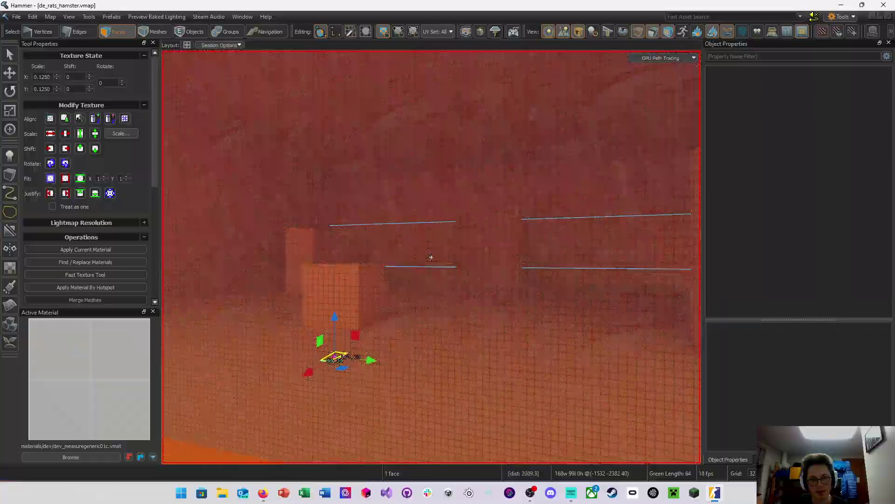
right_drag(432, 257, 431, 257)
Save the map again and return the 3D view to 3d All Lighting
key(ctrl+s)
click(407, 202)
click(650, 60)
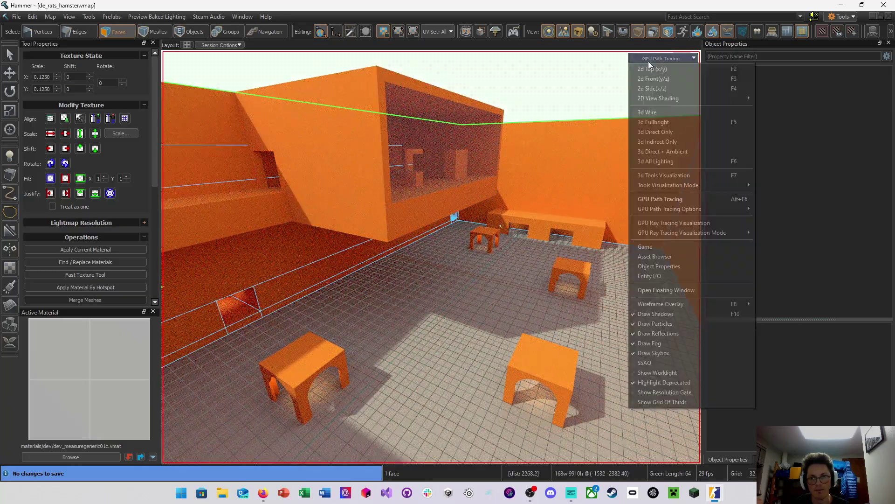
click(676, 161)
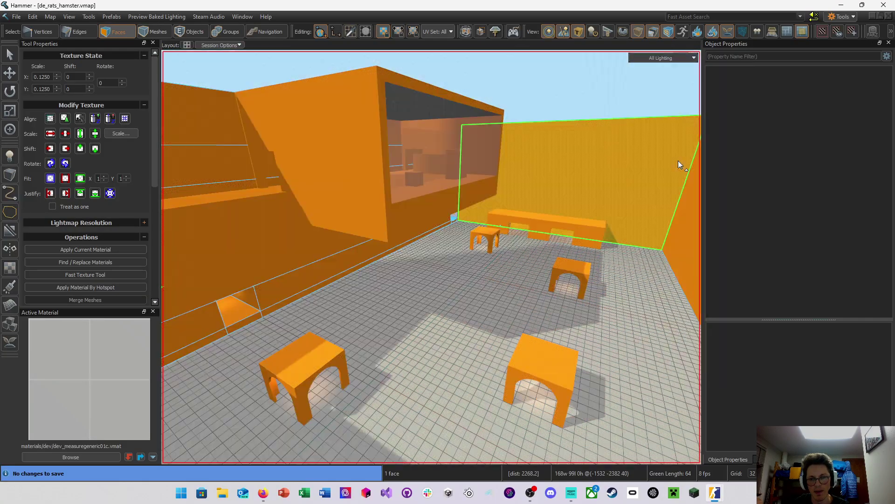